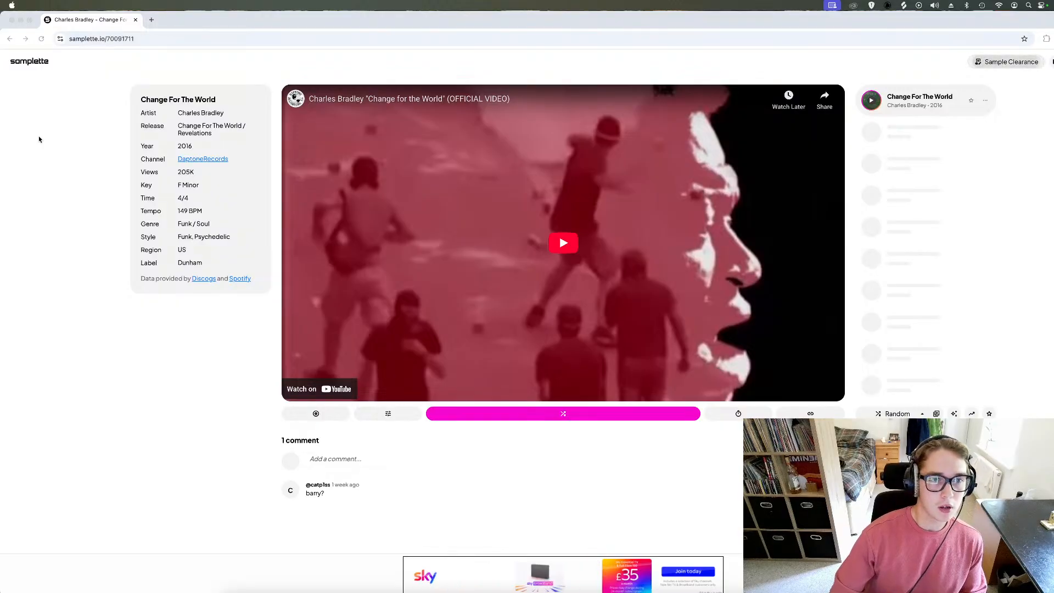
left_click(38, 163)
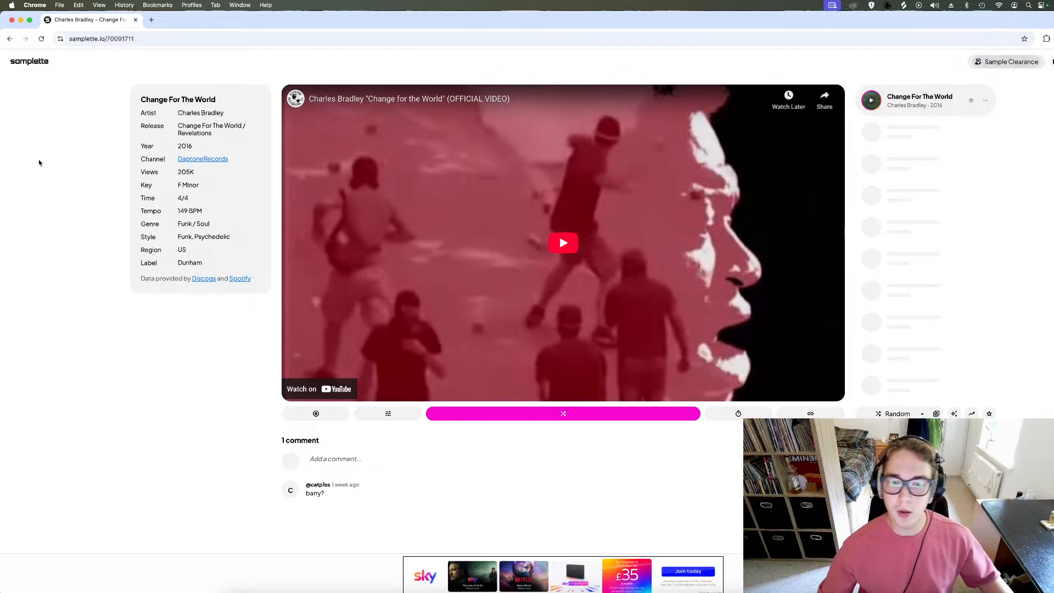
left_click(474, 590)
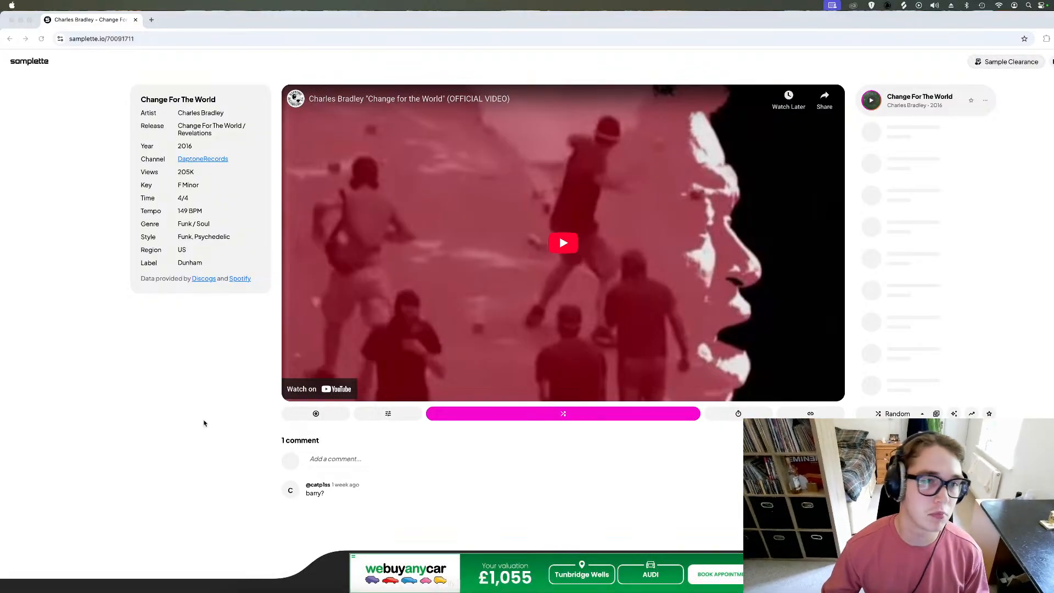
Play the "Change For The World" video briefly and load another random track
left_click(492, 248)
left_click(563, 246)
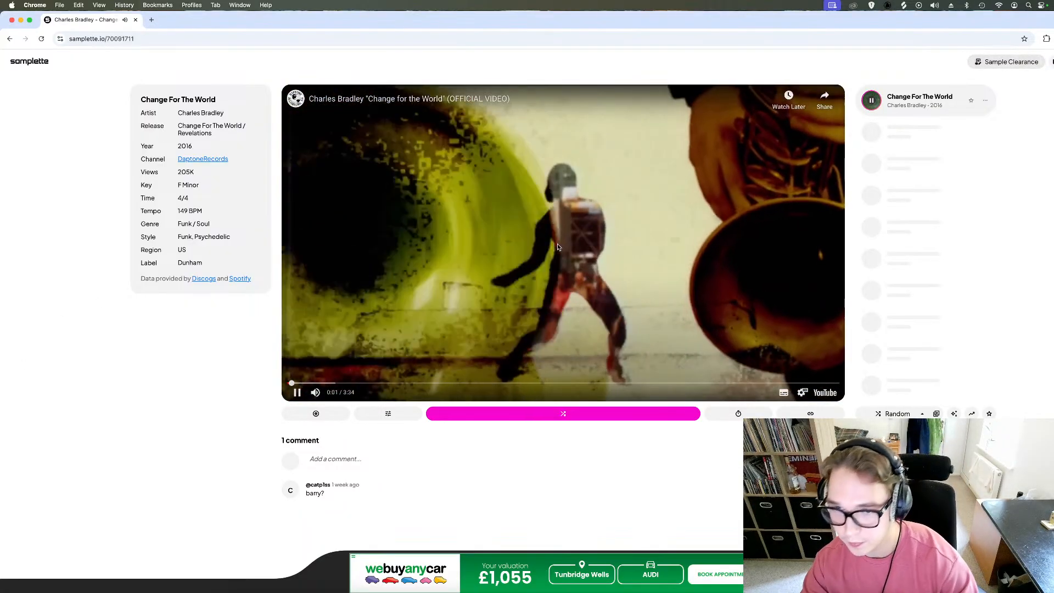
left_click(562, 414)
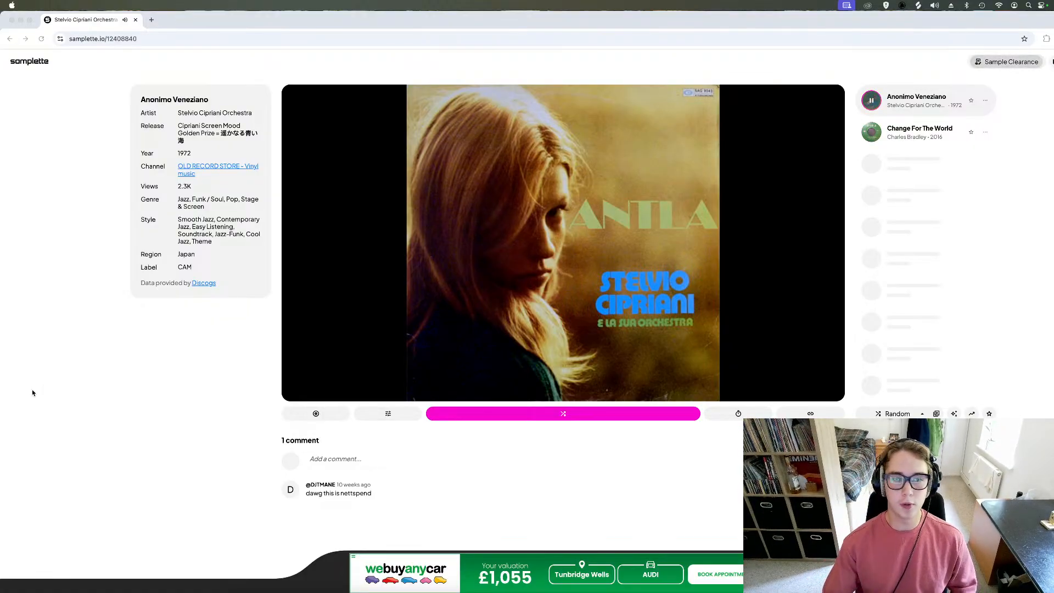
Audition different sections of "Anonimo Veneziano", jumping ahead to about 1:22, and load another random track
left_click(26, 353)
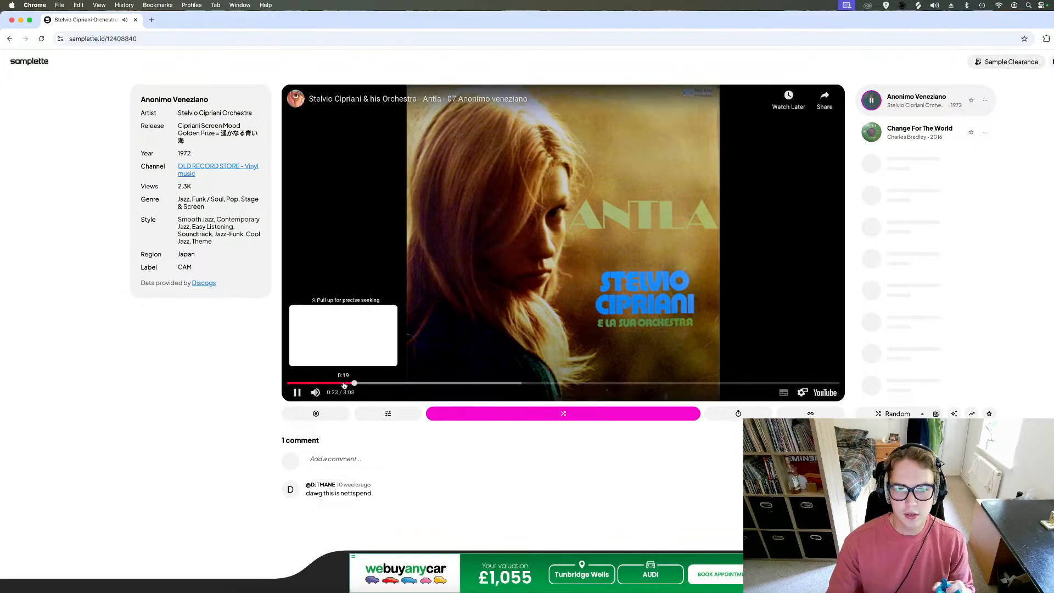
left_click(337, 384)
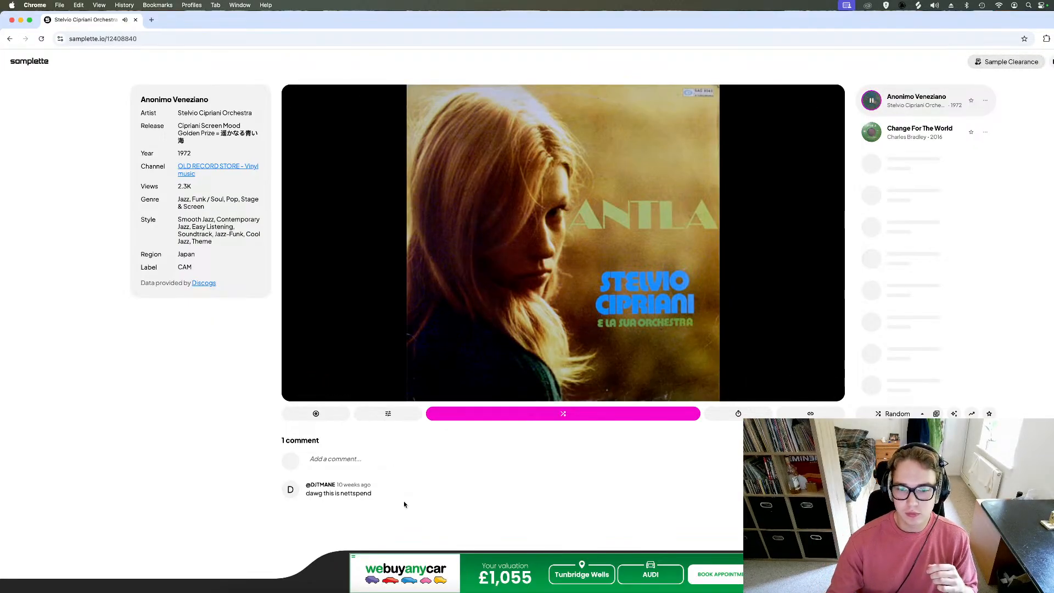
left_click(475, 590)
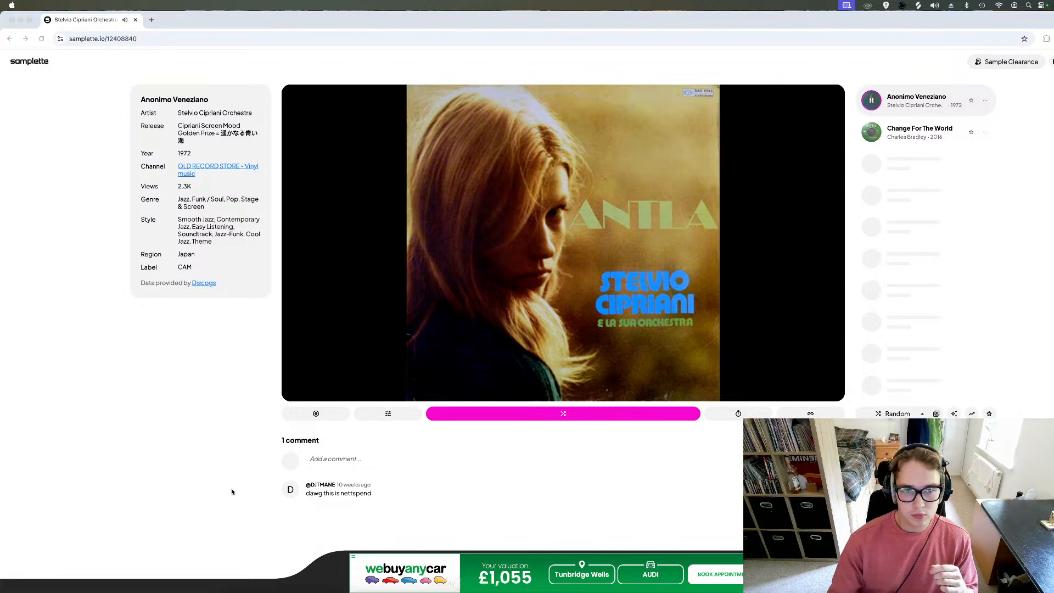
left_click(52, 437)
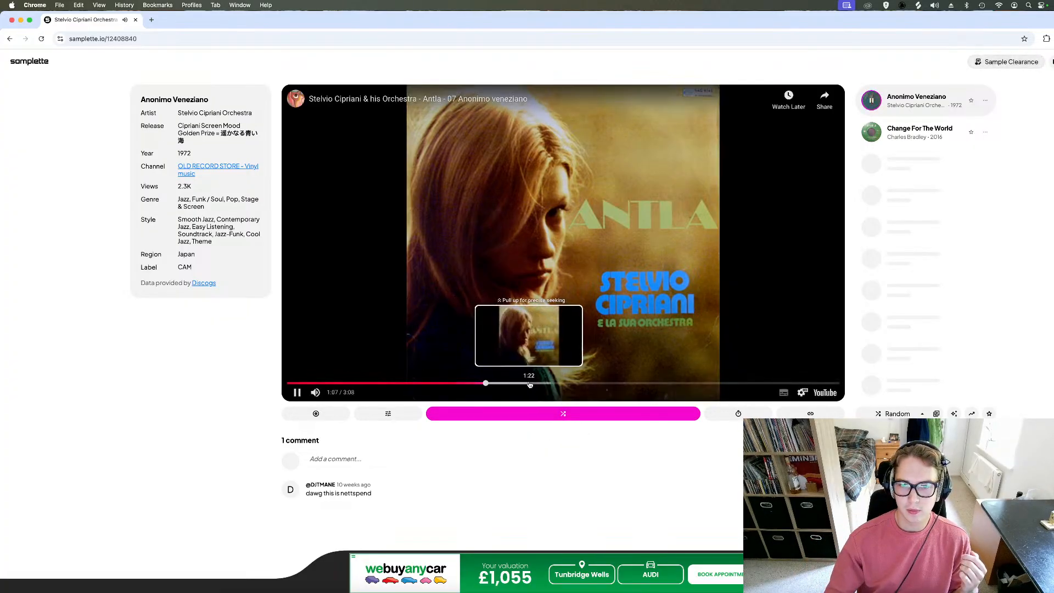
left_click_drag(530, 384, 566, 383)
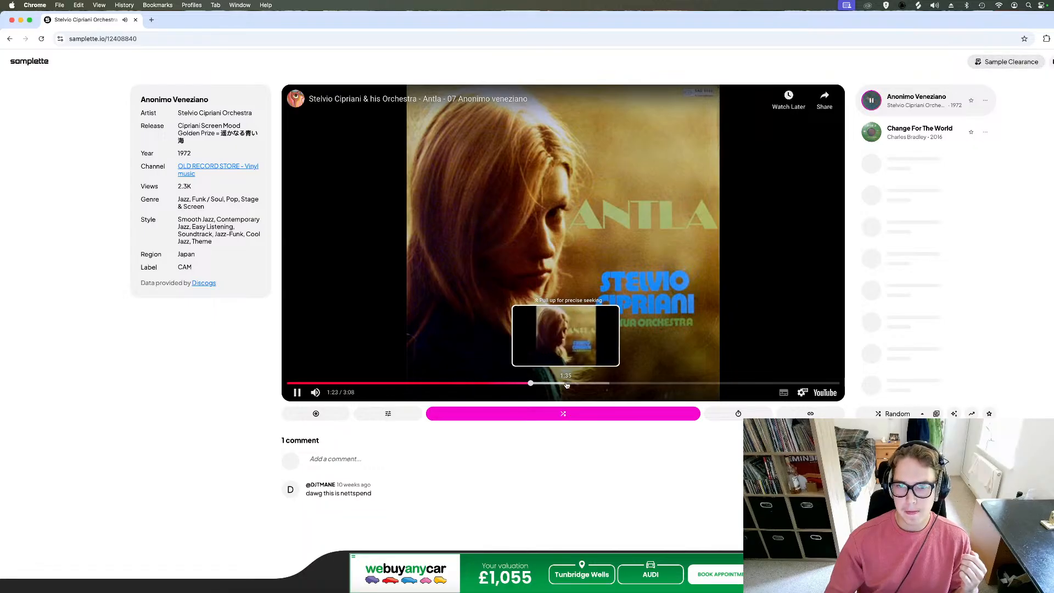
left_click(567, 414)
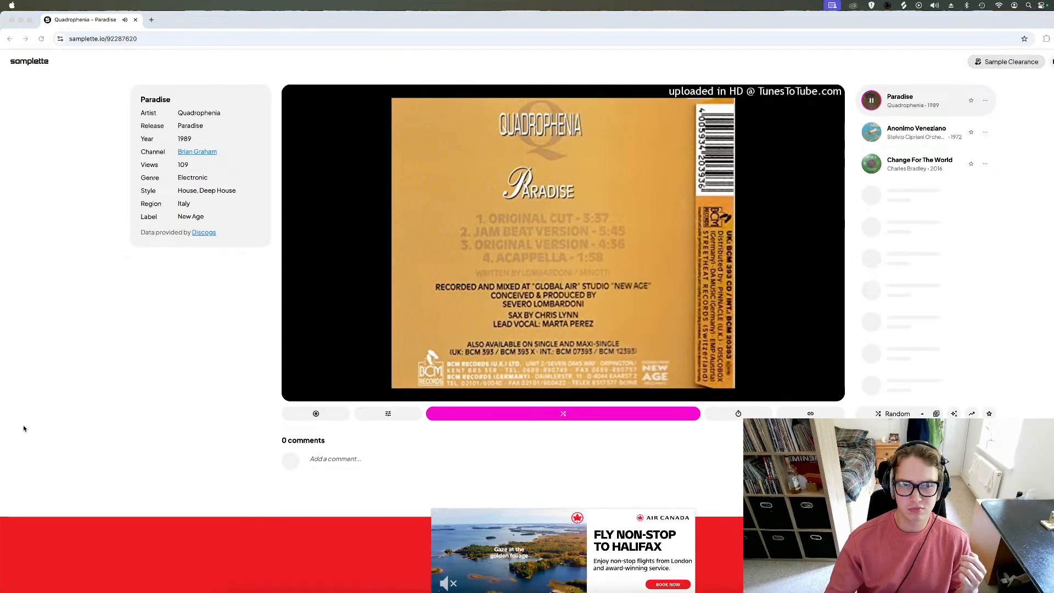
Pause the "Paradise" track at about 0:10 and resume its playback
left_click(24, 428)
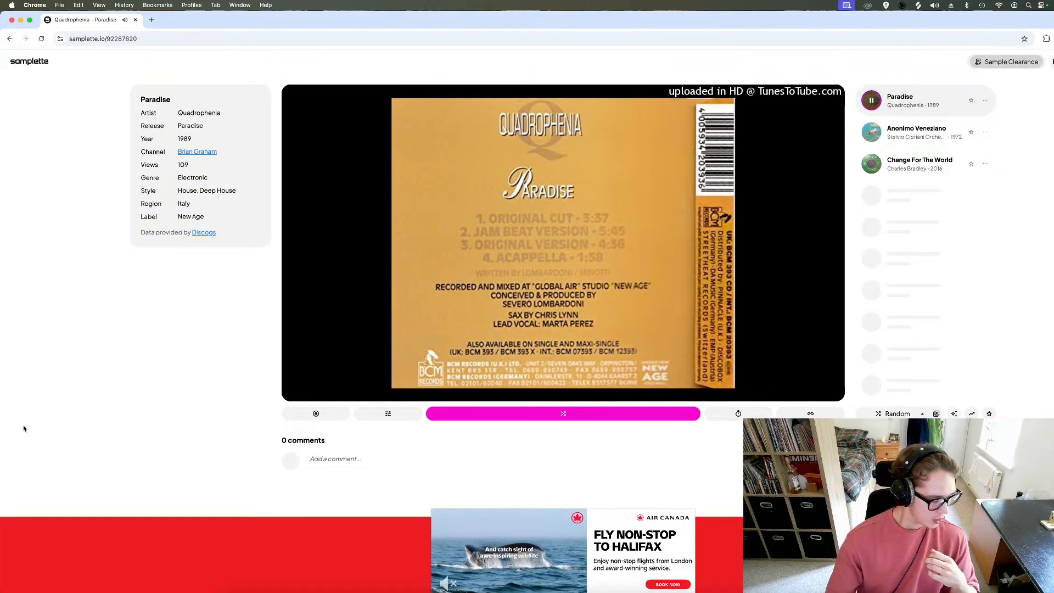
left_click(463, 336)
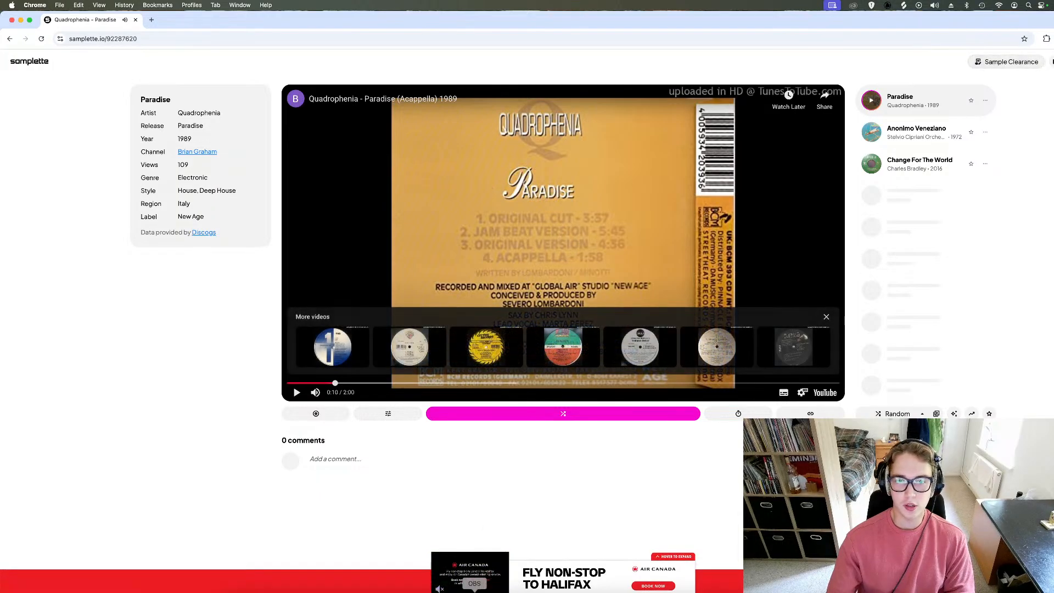
left_click(474, 592)
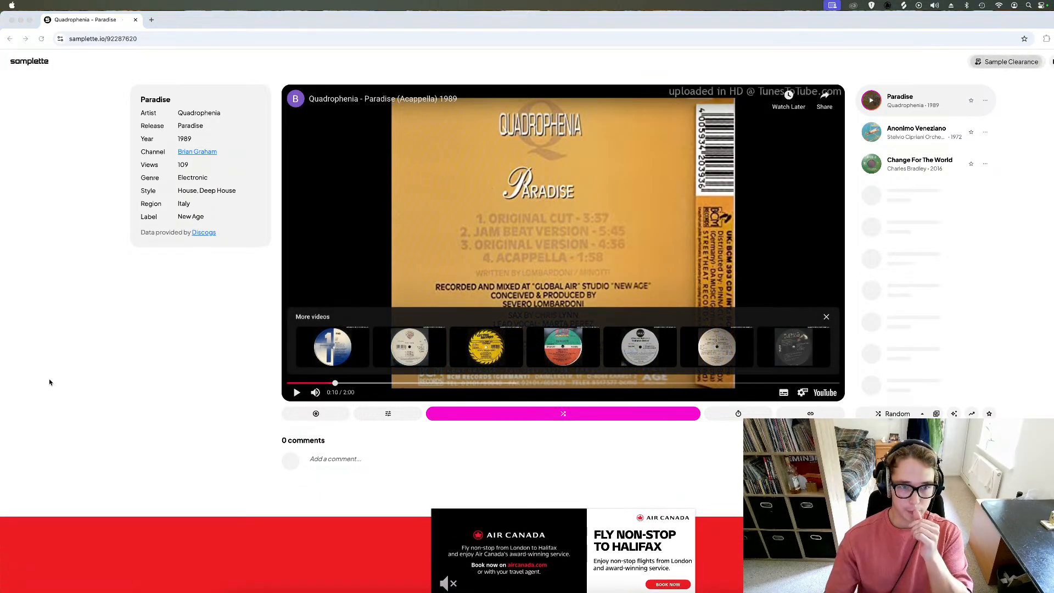
left_click(456, 232)
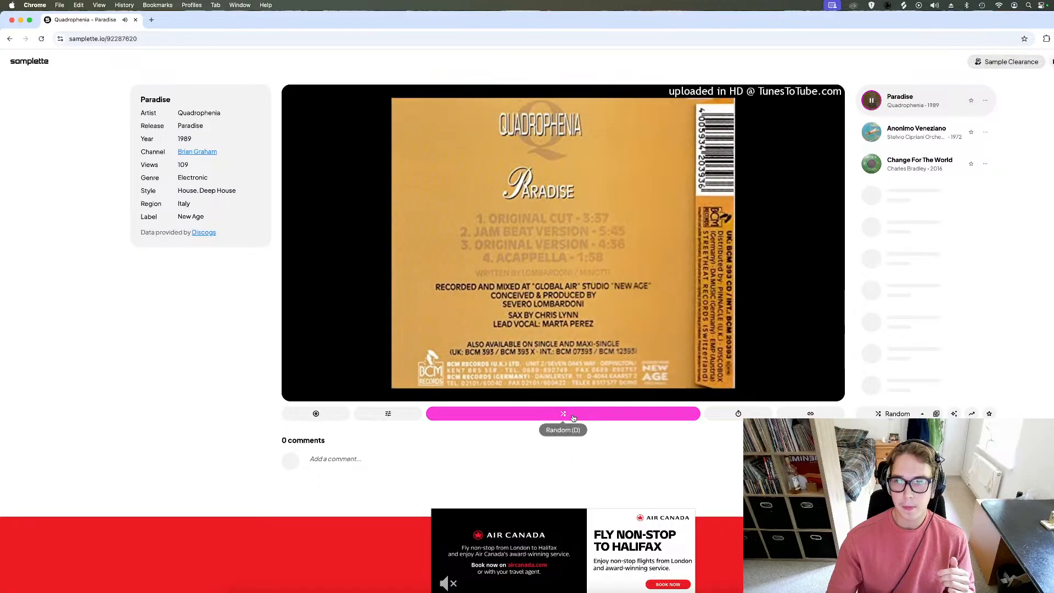
Shuffle through five more random tracks, listening briefly to each, until "Mangwene Mpulele" is loaded
left_click(573, 418)
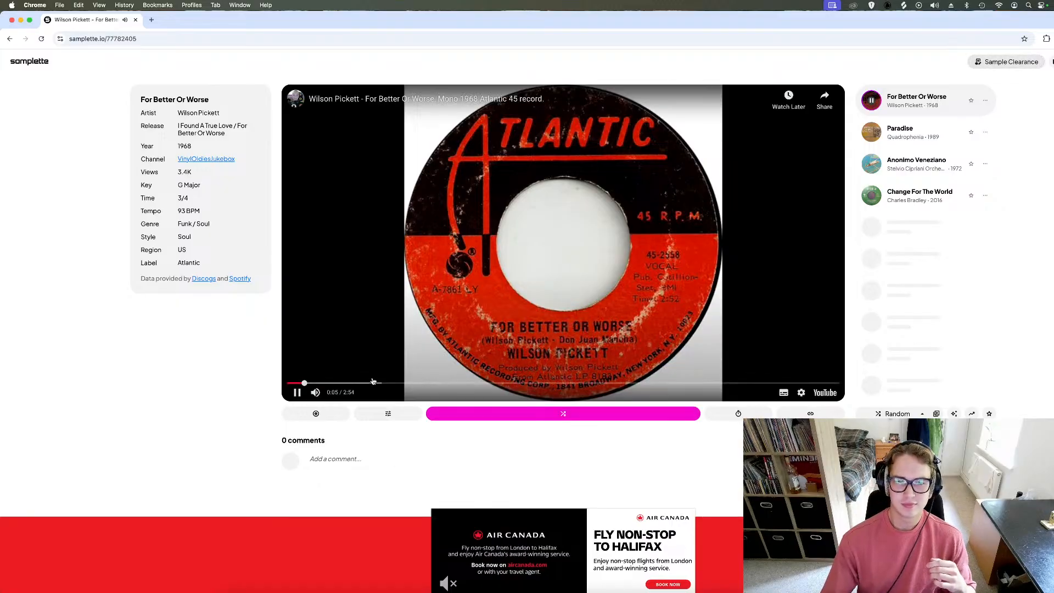
left_click(500, 415)
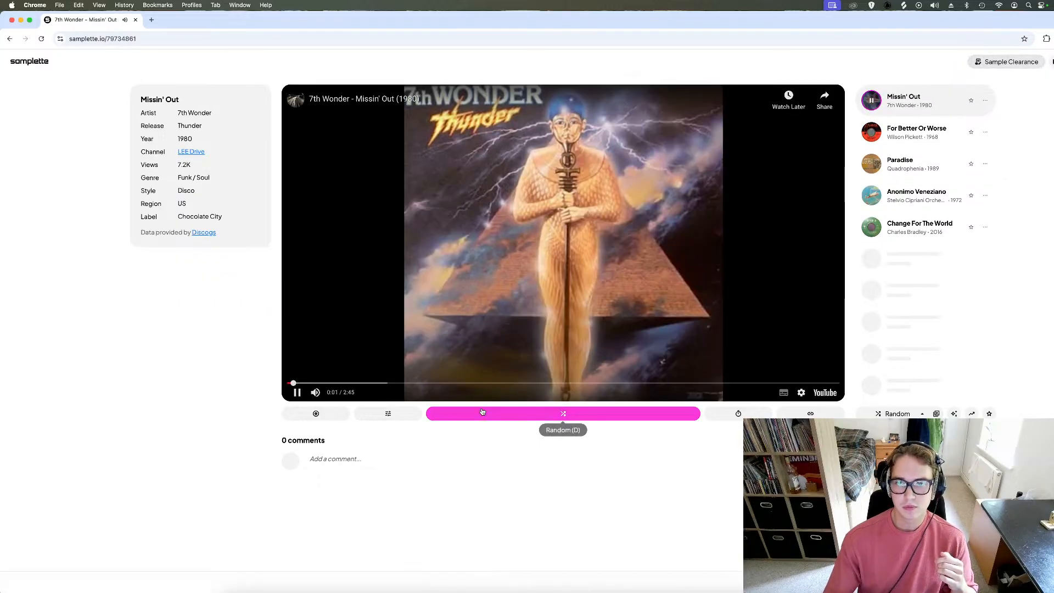
left_click(505, 591)
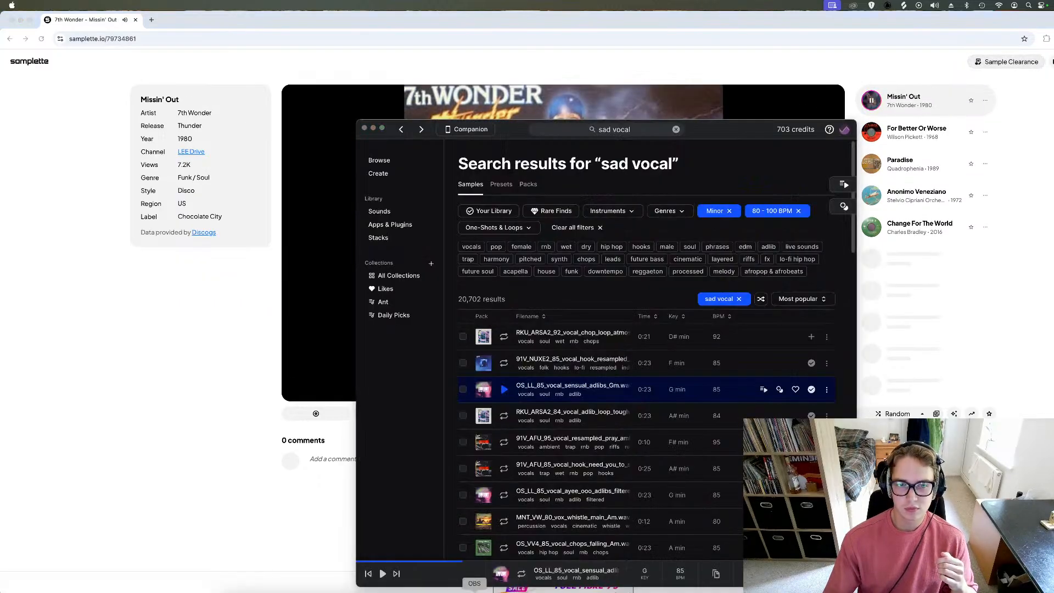
left_click(33, 382)
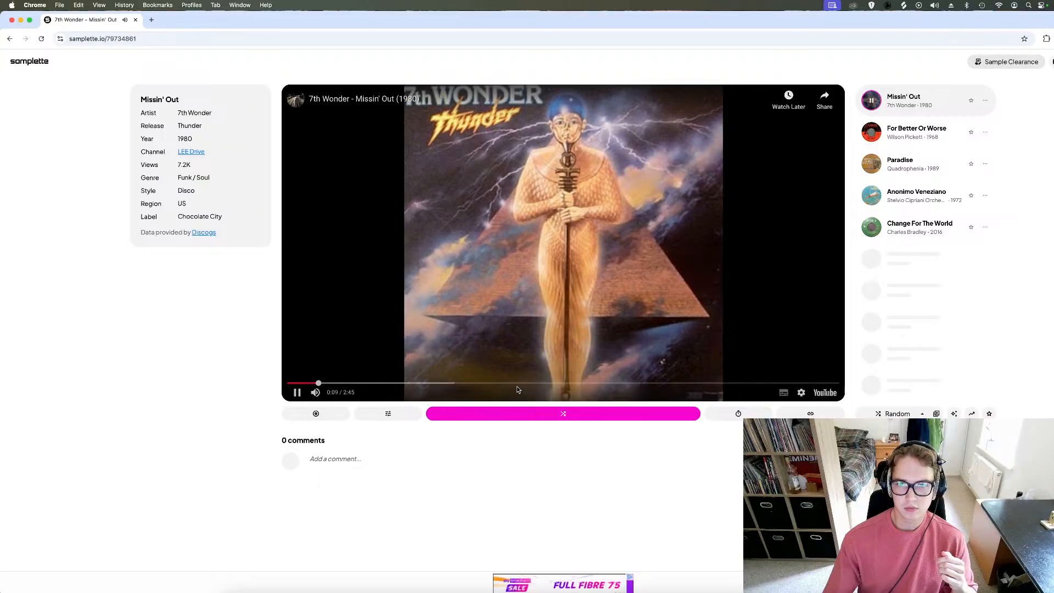
left_click(562, 413)
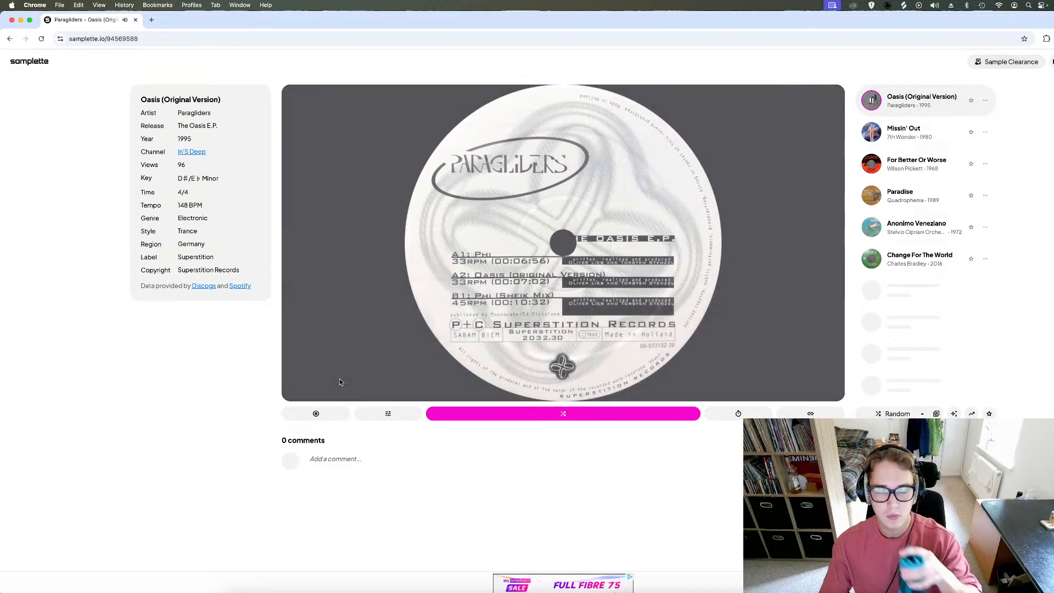
left_click(509, 416)
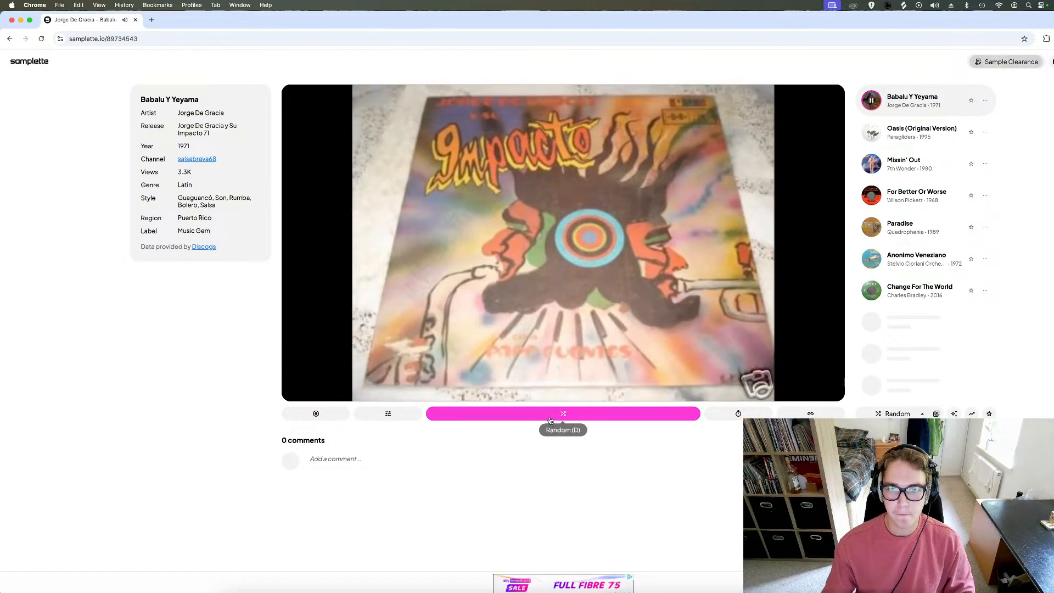
left_click(550, 420)
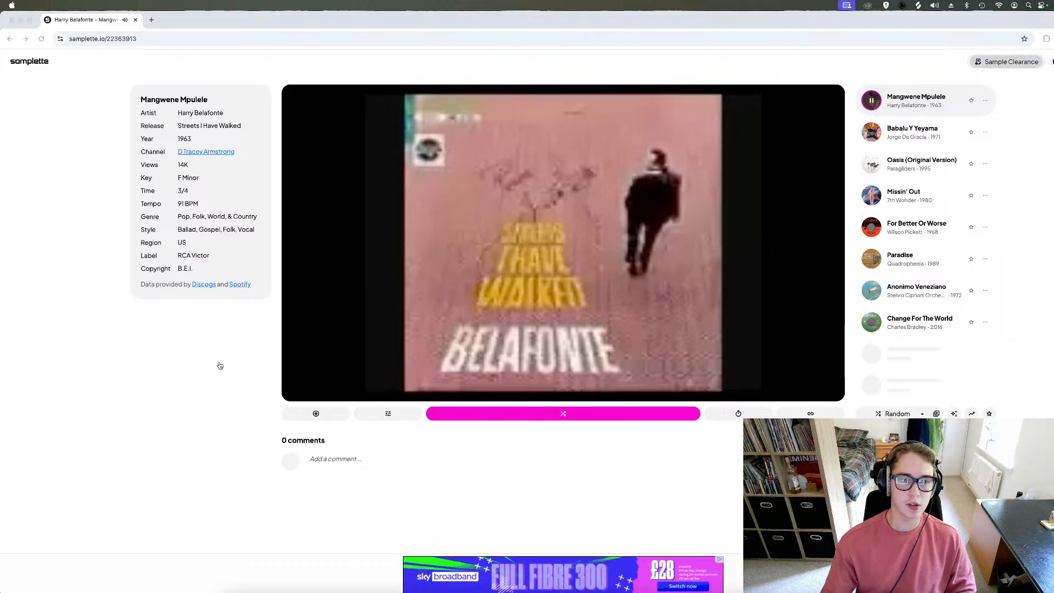
Pause and resume "Mangwene Mpulele", and shuffle through two more random tracks to reach "I Need You"
left_click(470, 271)
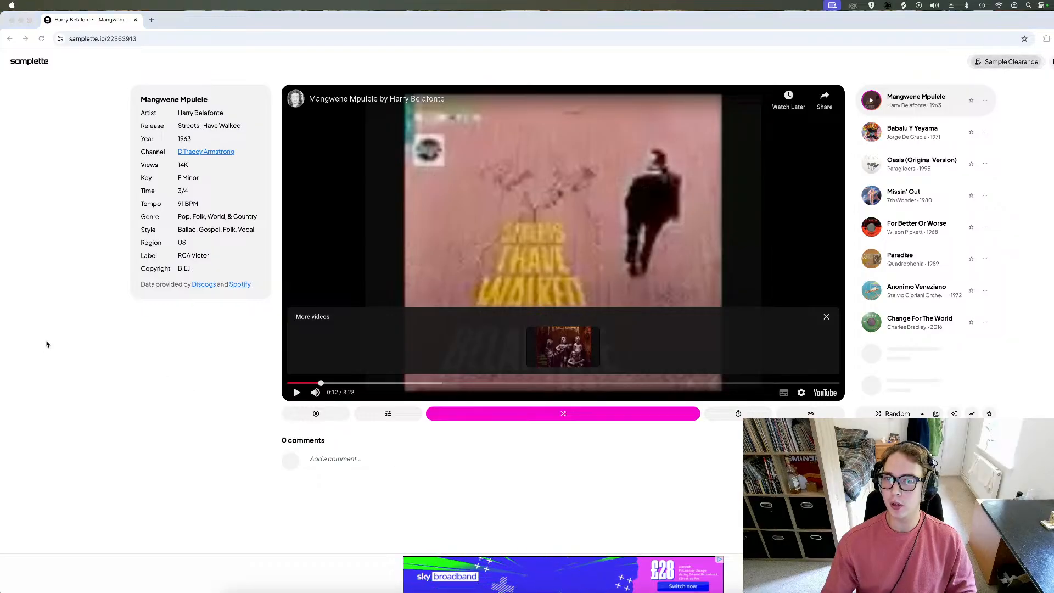
left_click(32, 302)
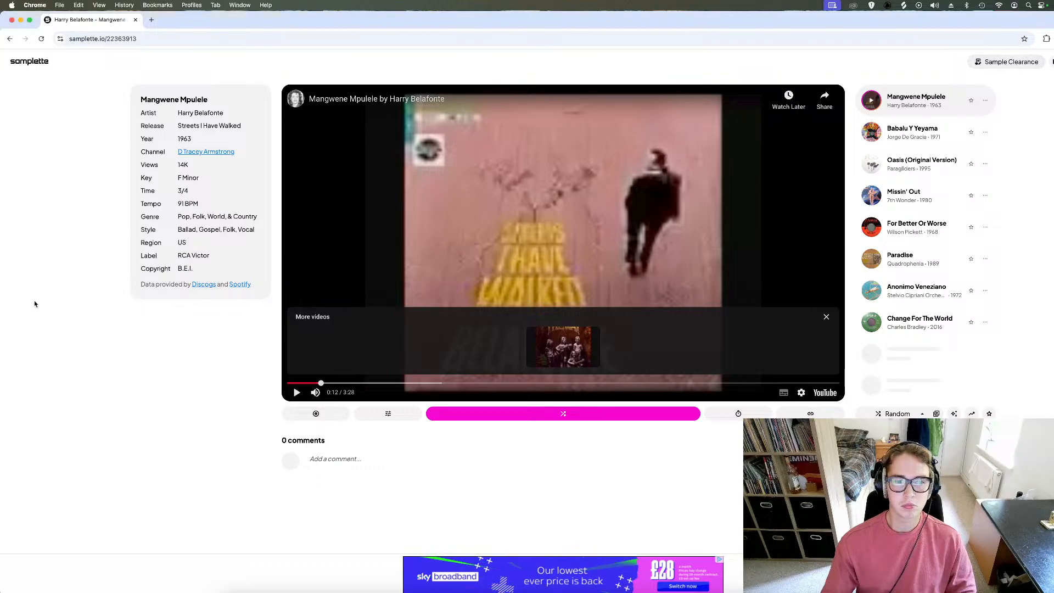
left_click(648, 270)
left_click(572, 413)
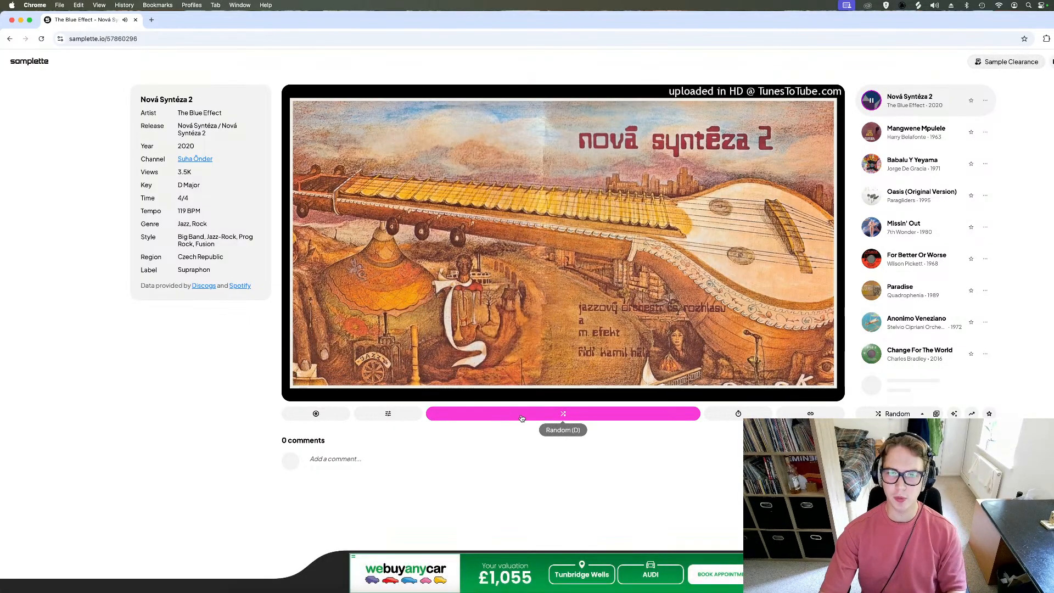
left_click(522, 414)
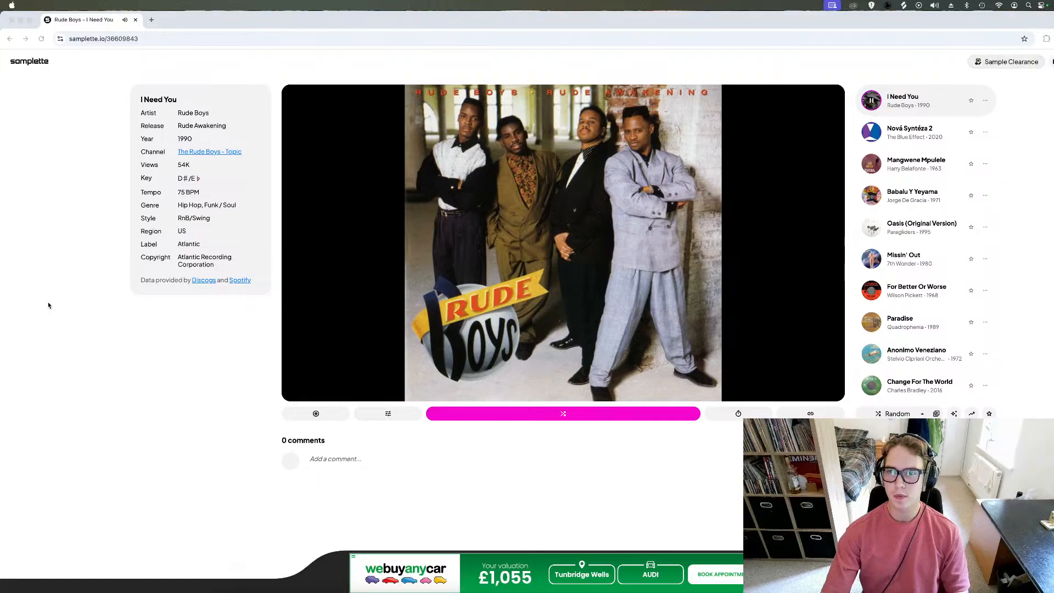
Jump forward through "I Need You" to past the one-minute mark and load another random track
mouse_move(351, 383)
left_mouse_down()
mouse_move(335, 383)
mouse_move(371, 387)
left_mouse_up()
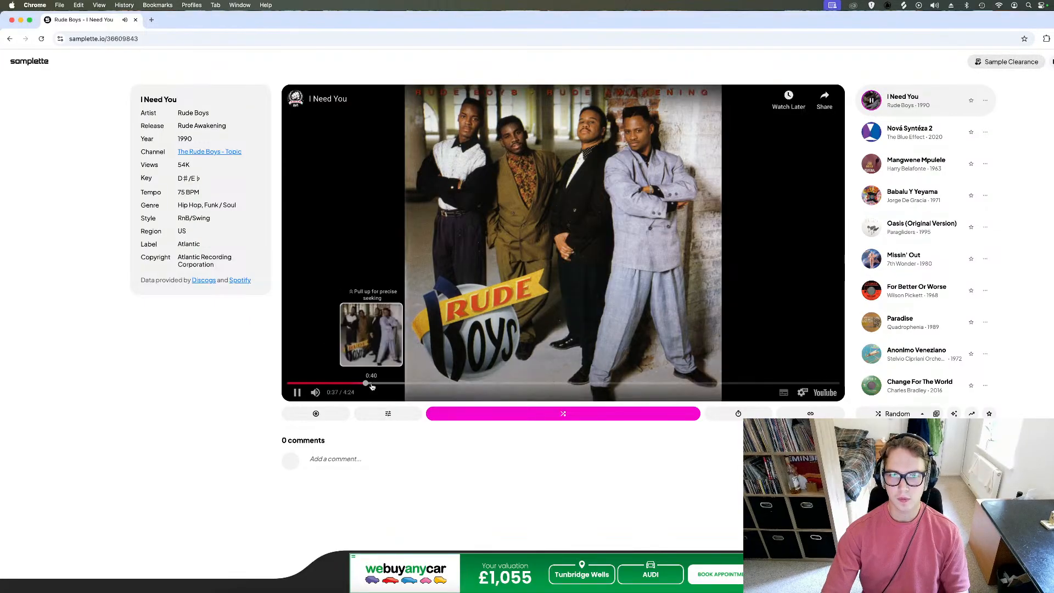
left_click(407, 384)
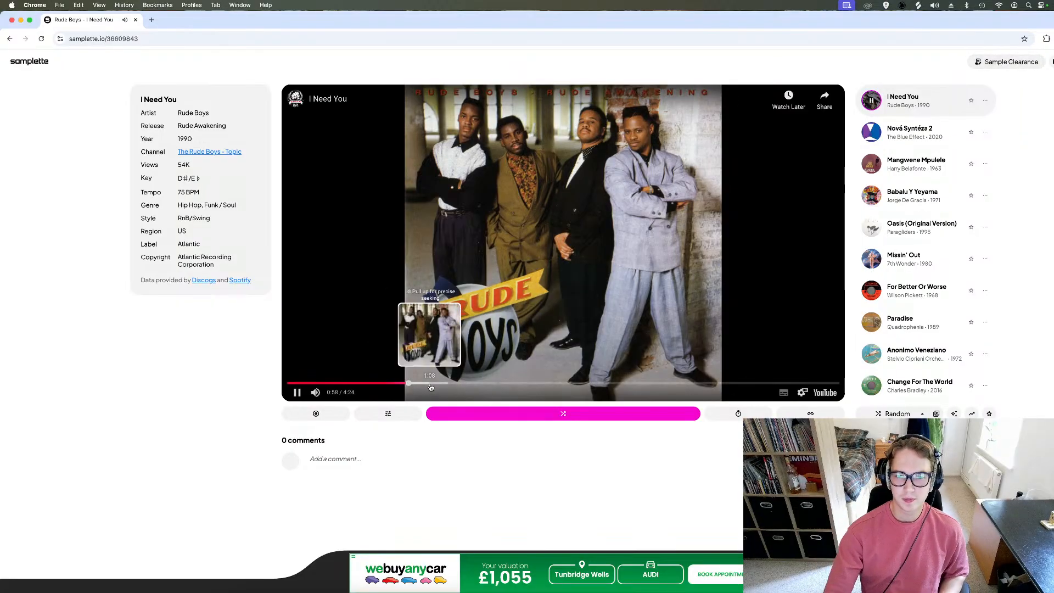
left_click(454, 383)
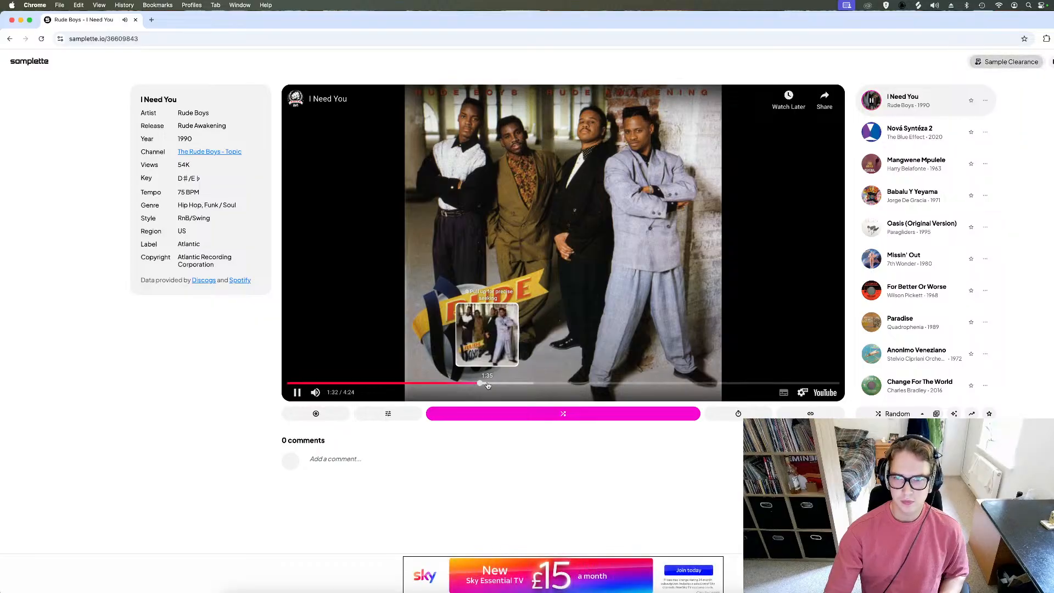
left_click(516, 412)
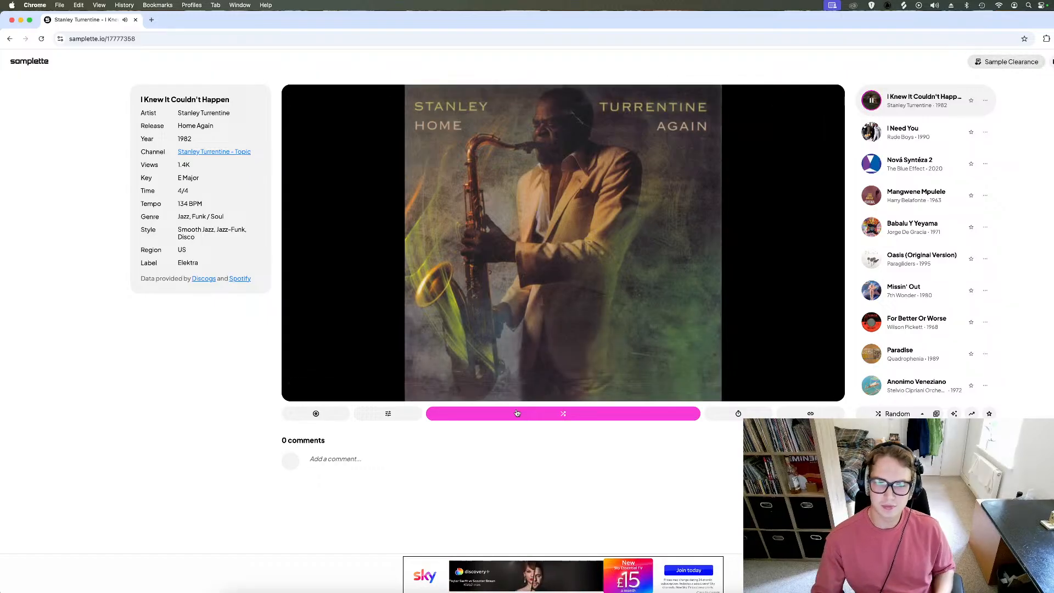
Audition "I Knew It Couldn't Happen", pausing and resuming it, and leave it paused at about 0:39
left_click(479, 592)
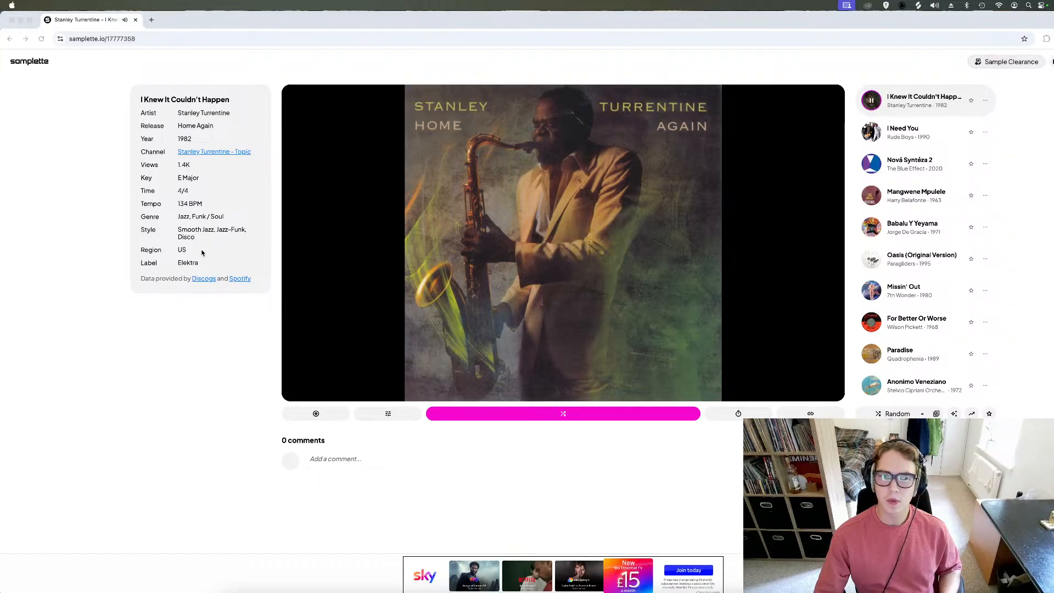
left_click(436, 256)
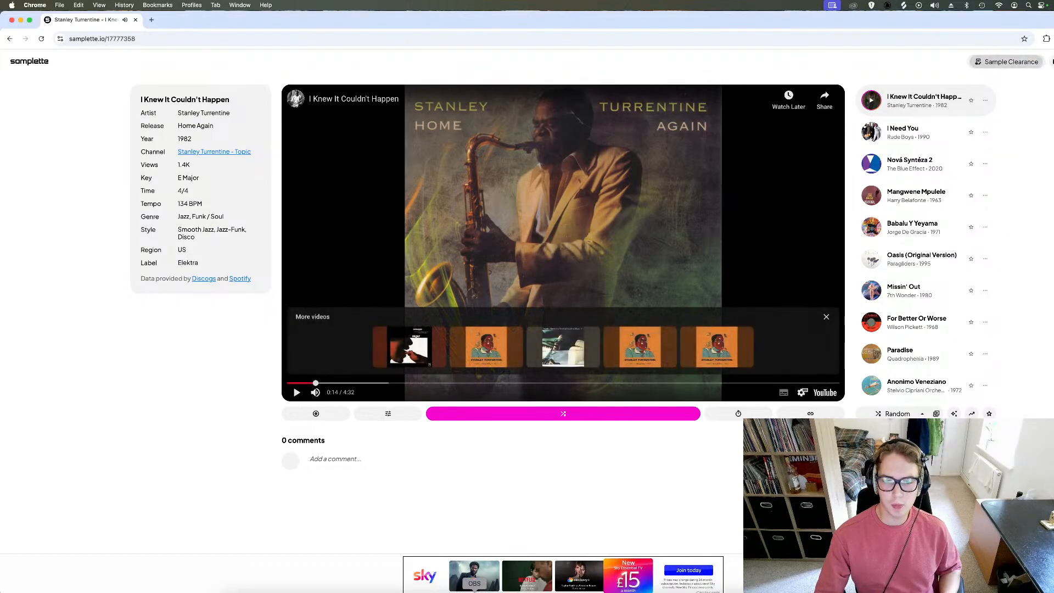
left_click(33, 277)
left_click(483, 264)
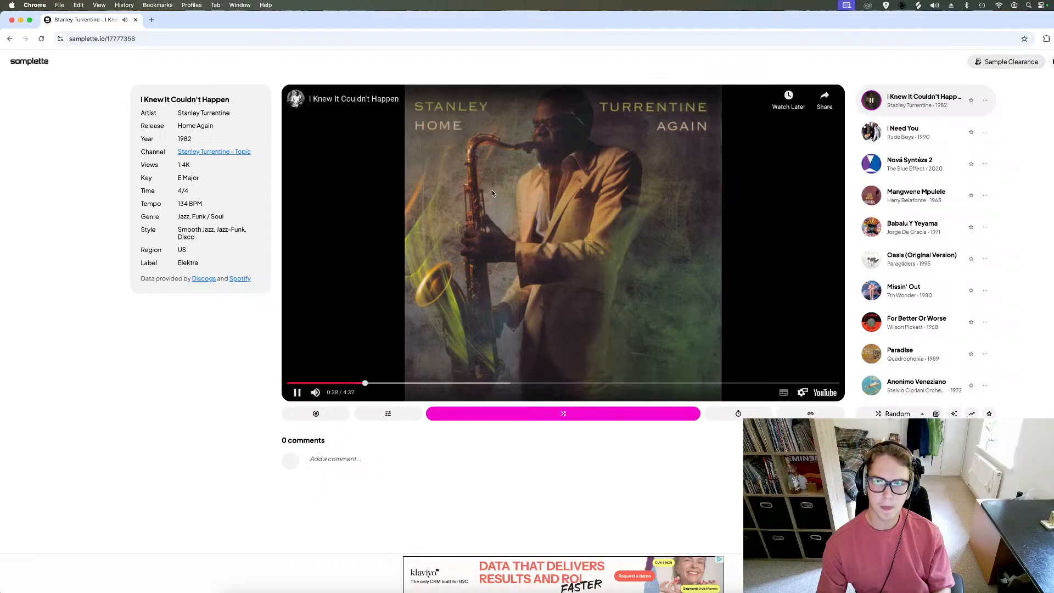
left_click(476, 200)
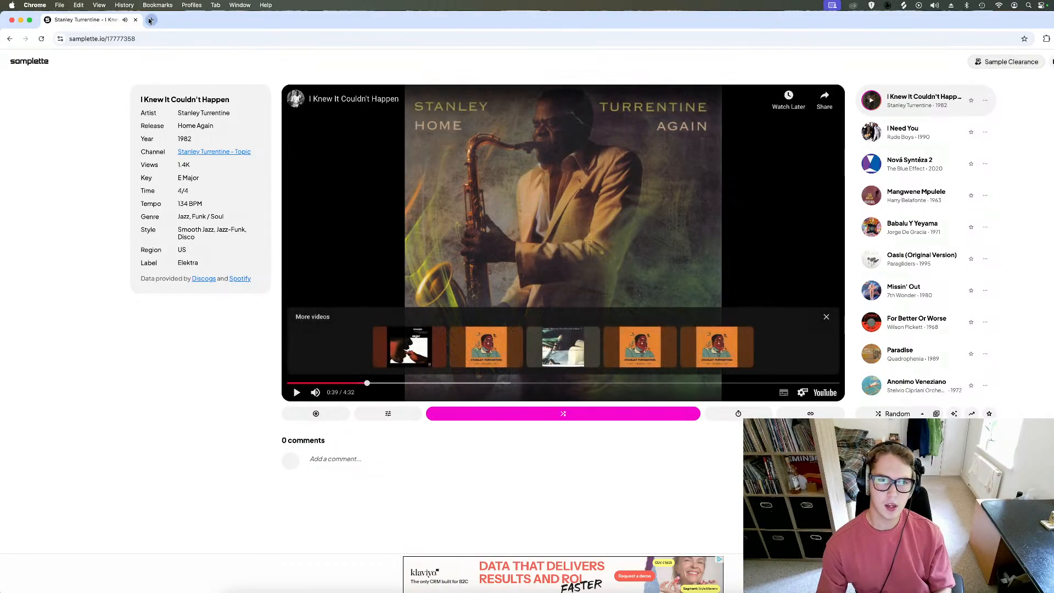
Search Google for "youtube mp3" in a new browser tab
left_click(152, 20)
type("youtube mp3")
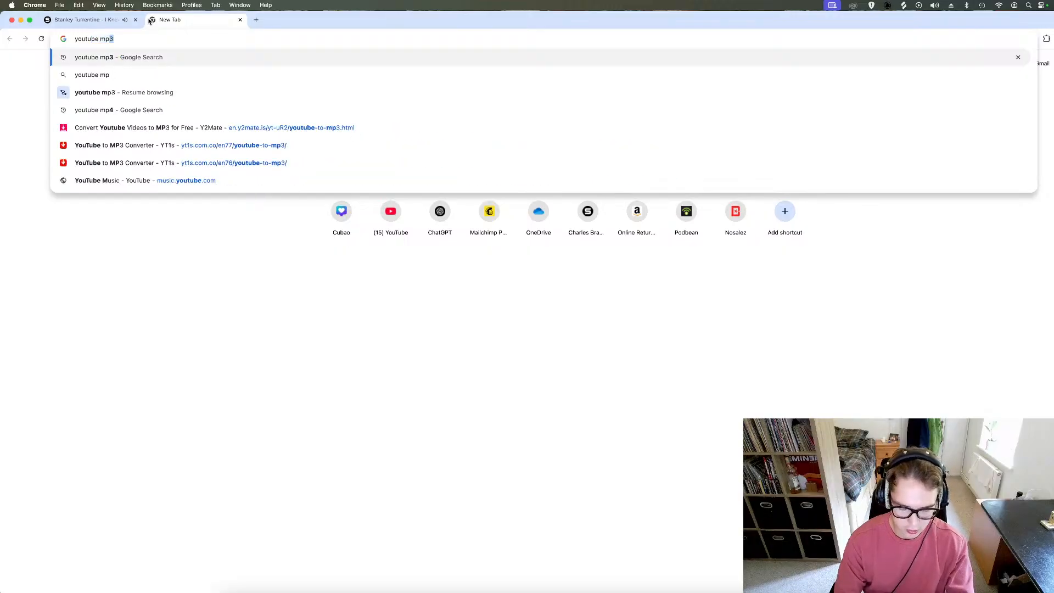
key("Return")
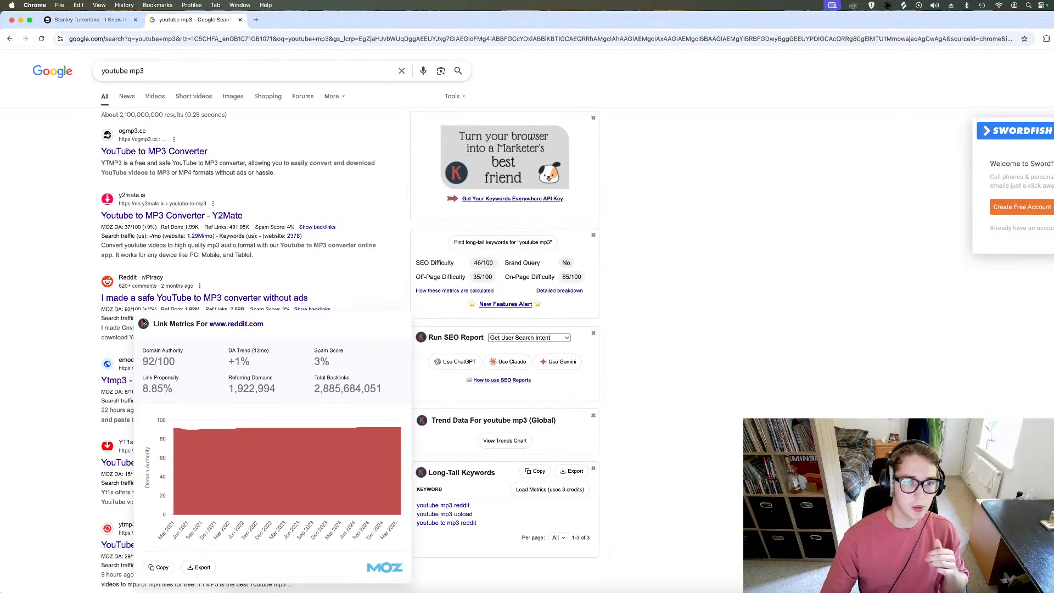
Open the YT1s YouTube-to-MP3 converter from the search results, paste the track's link, start converting it and close the ad tab
left_click(134, 210)
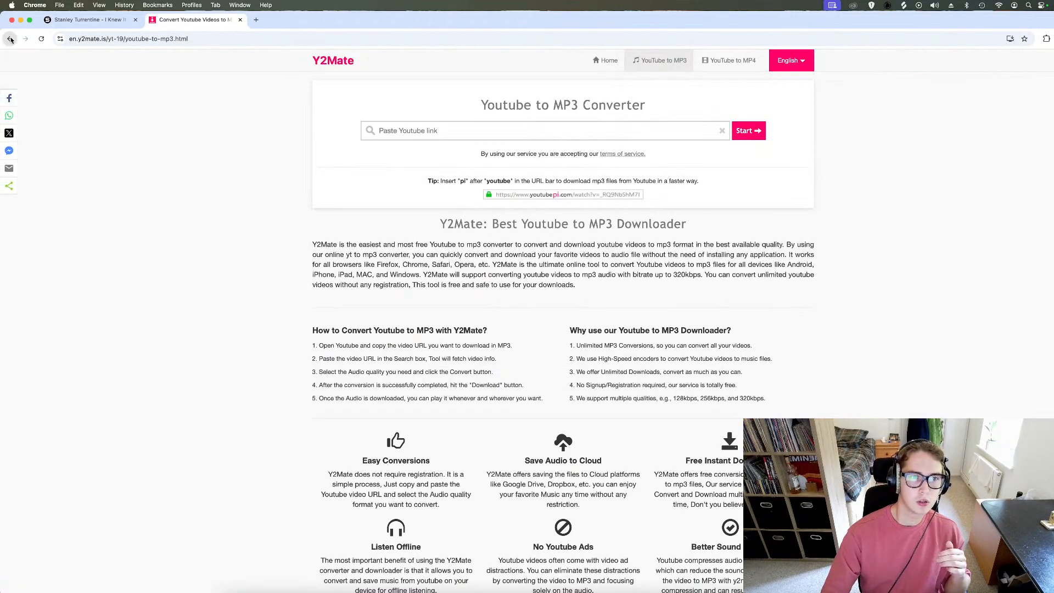
left_click(10, 38)
left_click(164, 455)
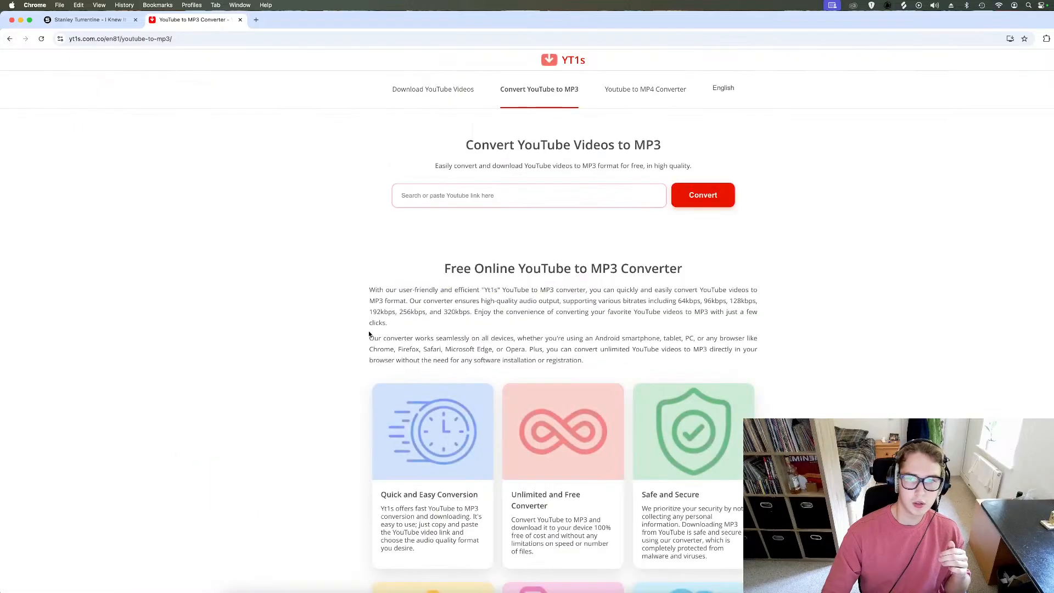
right_click(443, 193)
left_click(468, 270)
left_click(702, 195)
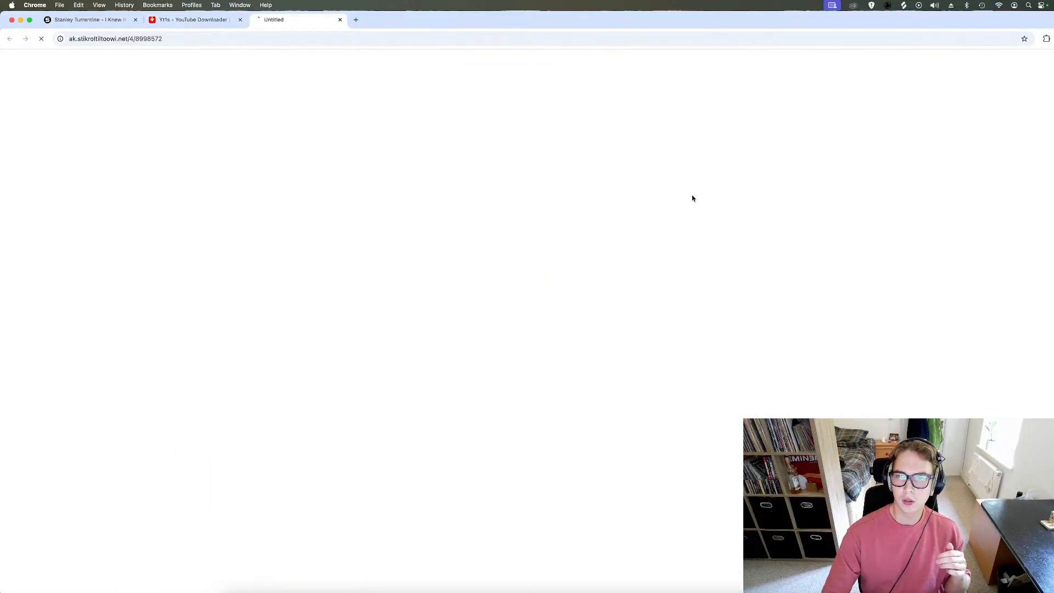
left_click(346, 20)
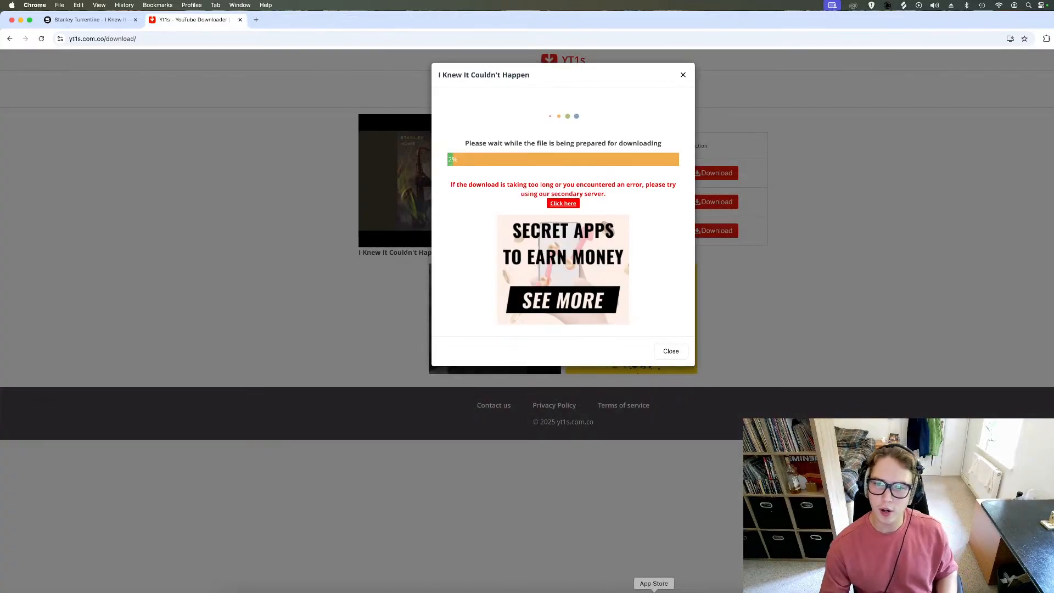
Audition more of "I Knew It Couldn't Happen" on Samplette, checking on the YT1s conversion in between
left_click(474, 591)
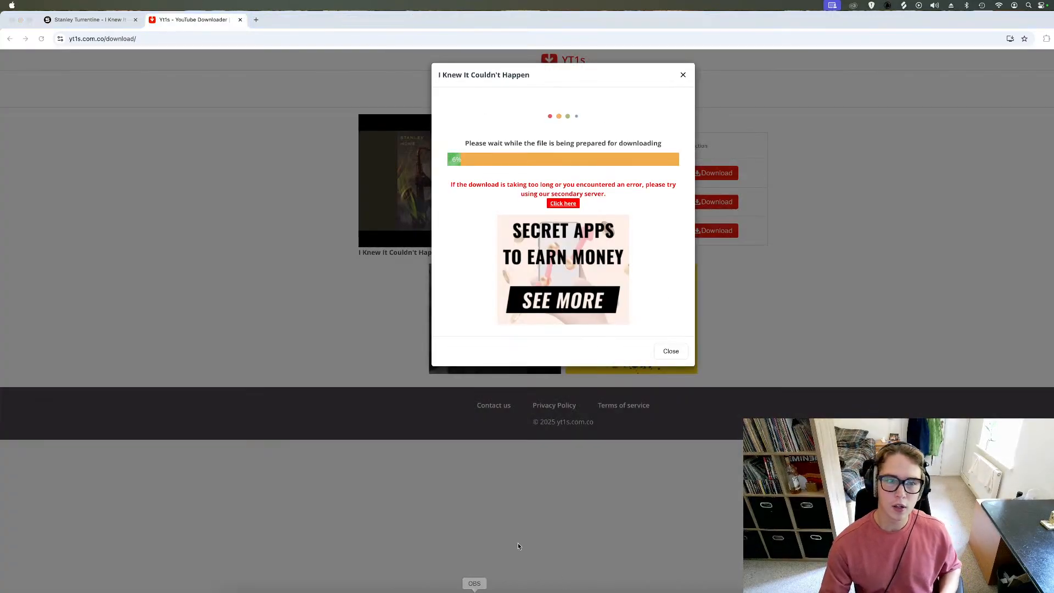
left_click(87, 20)
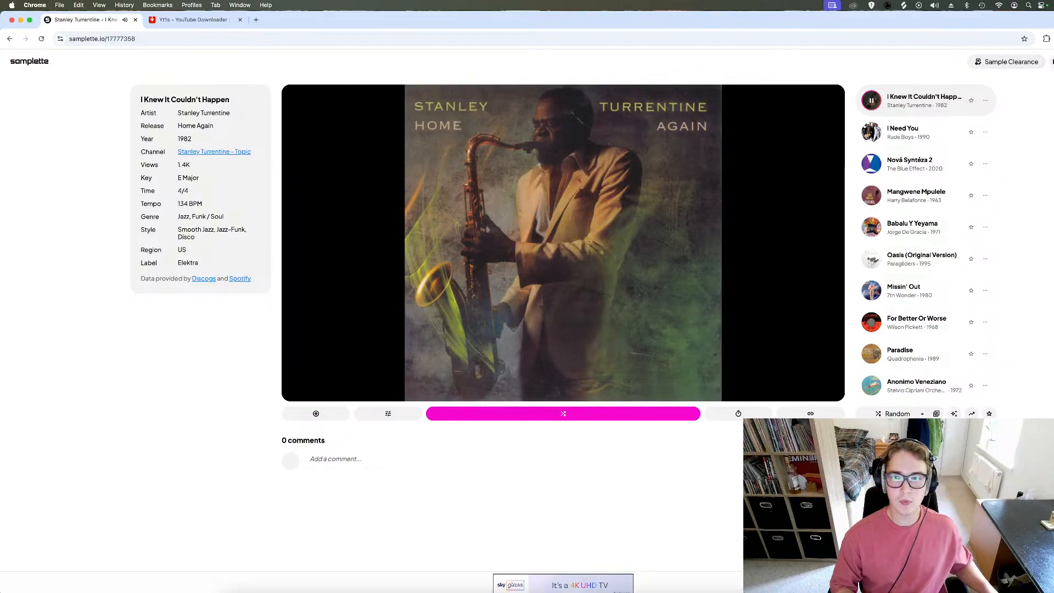
mouse_move(485, 323)
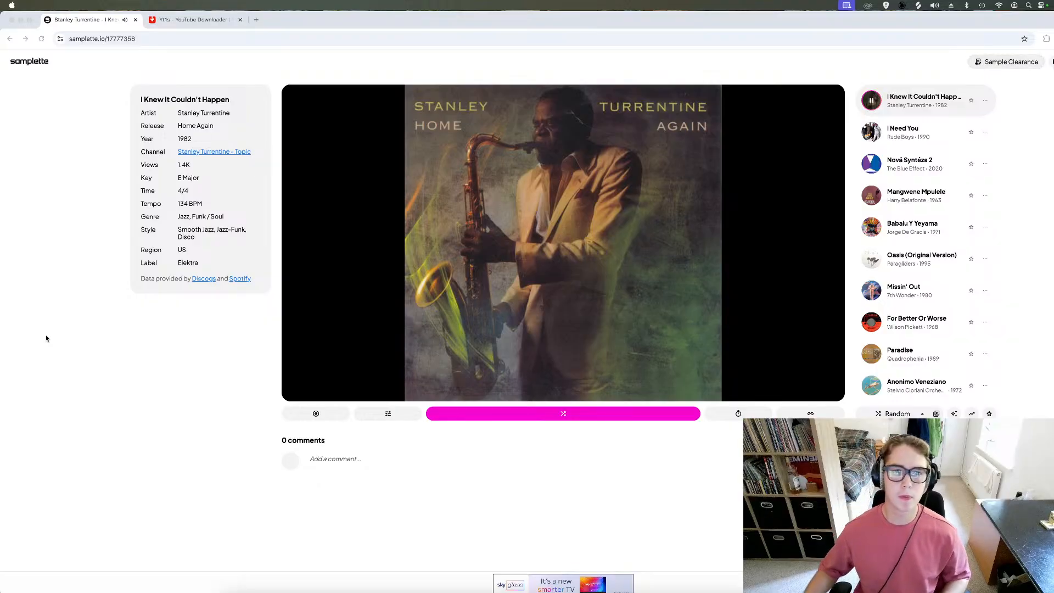
left_click(26, 260)
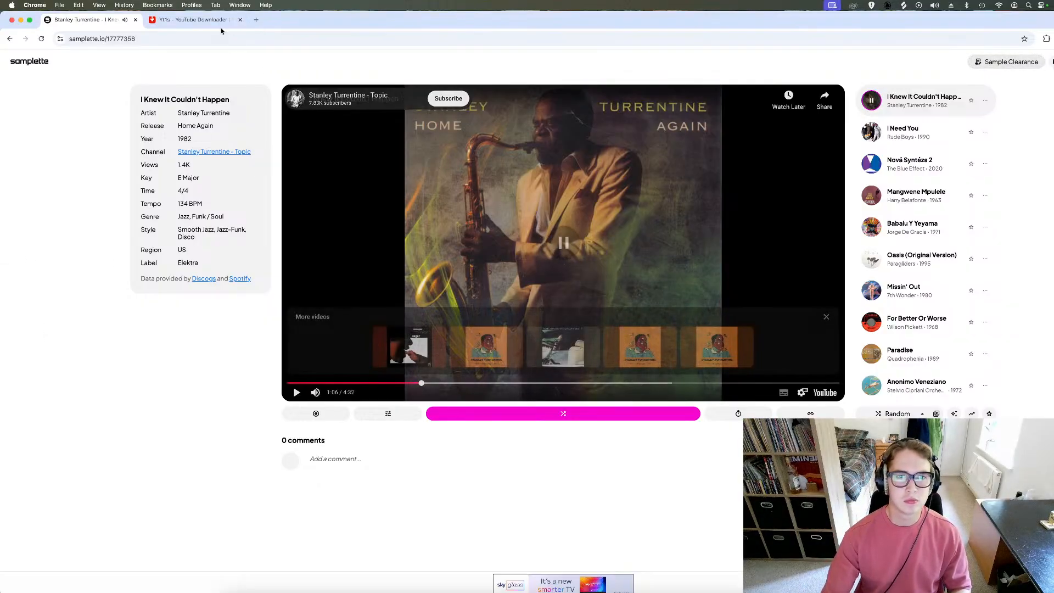
left_click(198, 21)
left_click(110, 20)
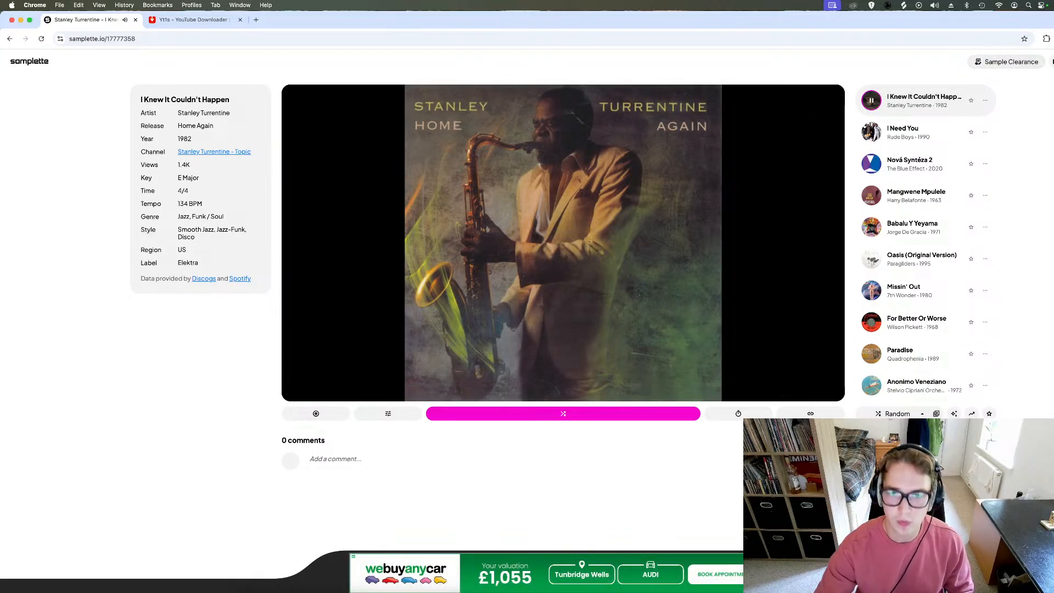
mouse_move(401, 142)
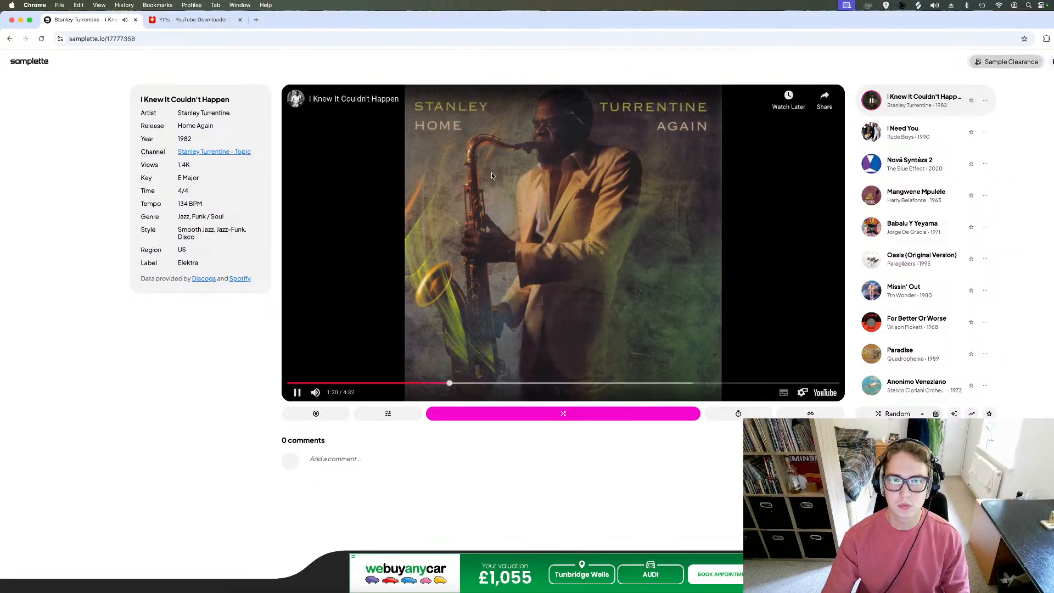
Dismiss the YT1s preparation dialog, restart the MP3 download of "I Knew It Couldn't Happen" and close the pop-up ad tabs
left_click(192, 19)
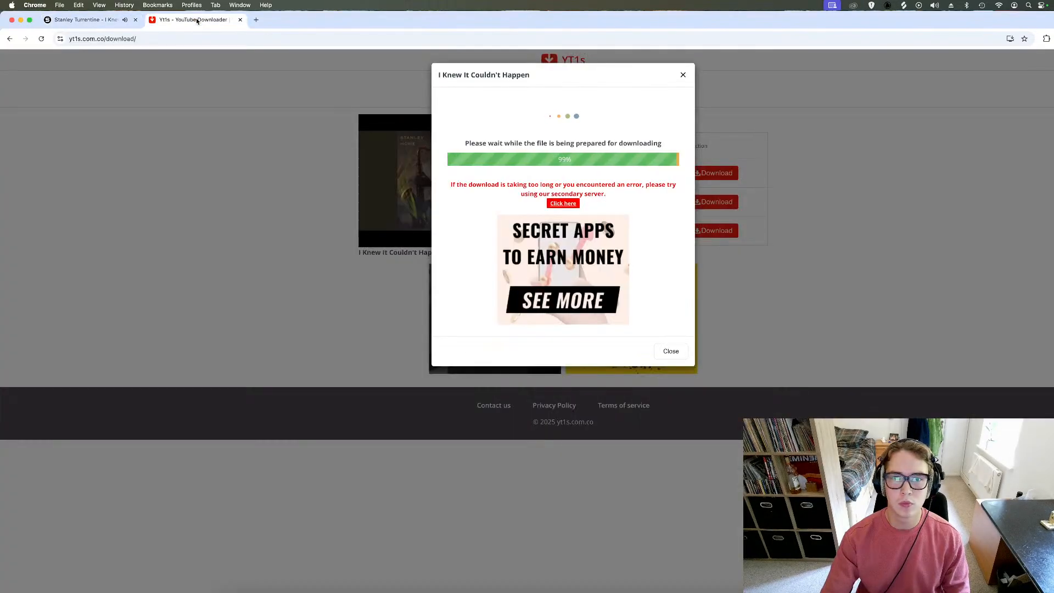
left_click(682, 75)
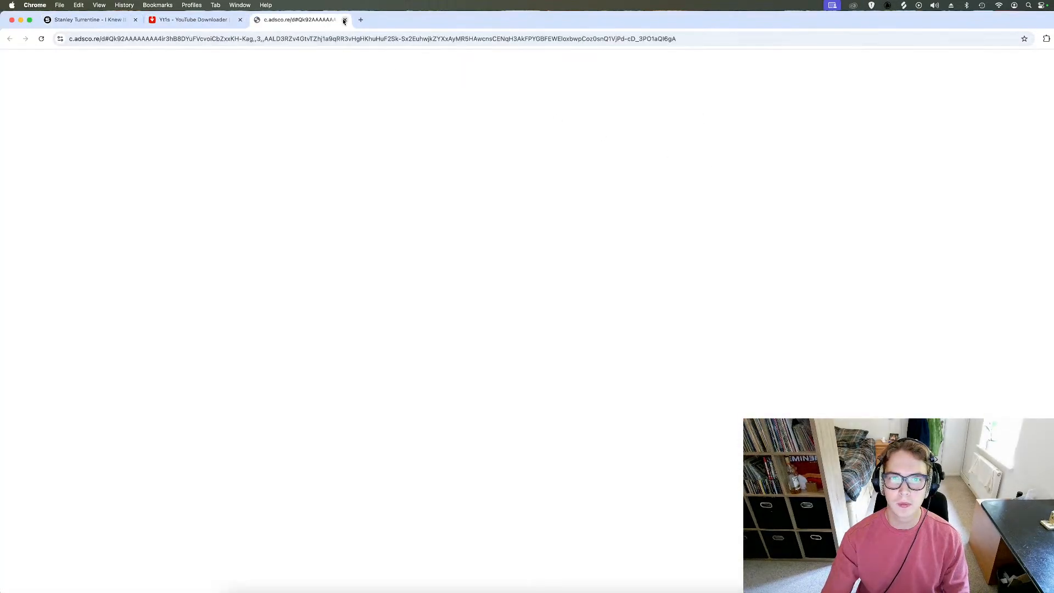
left_click(344, 19)
left_click(699, 173)
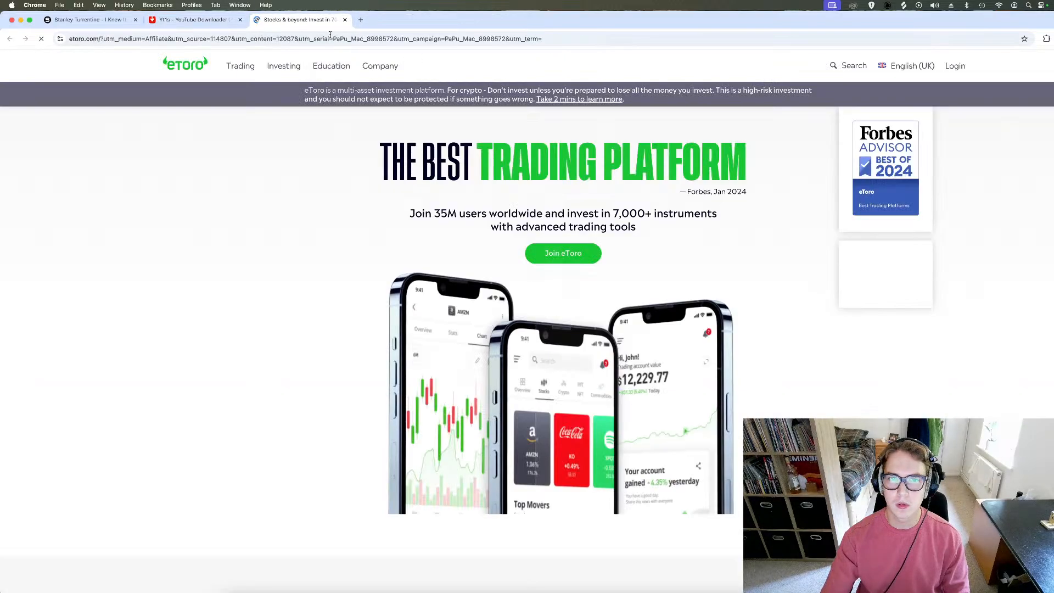
key("super+w")
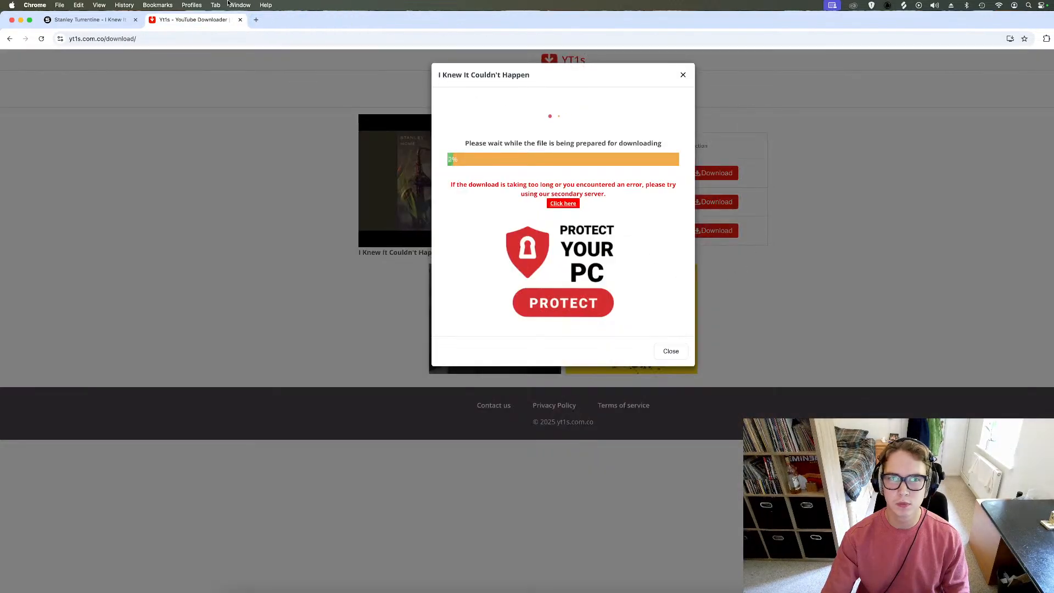
Resume "I Knew It Couldn't Happen" on Samplette and tap along to measure its tempo
left_click(90, 19)
left_click(462, 254)
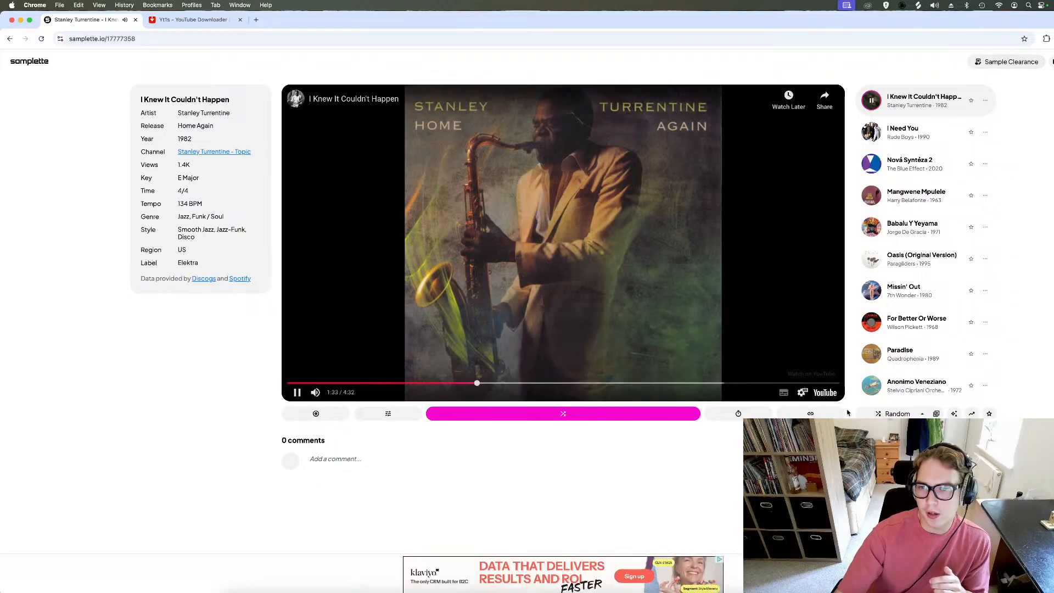
left_click(751, 417)
left_click(751, 416)
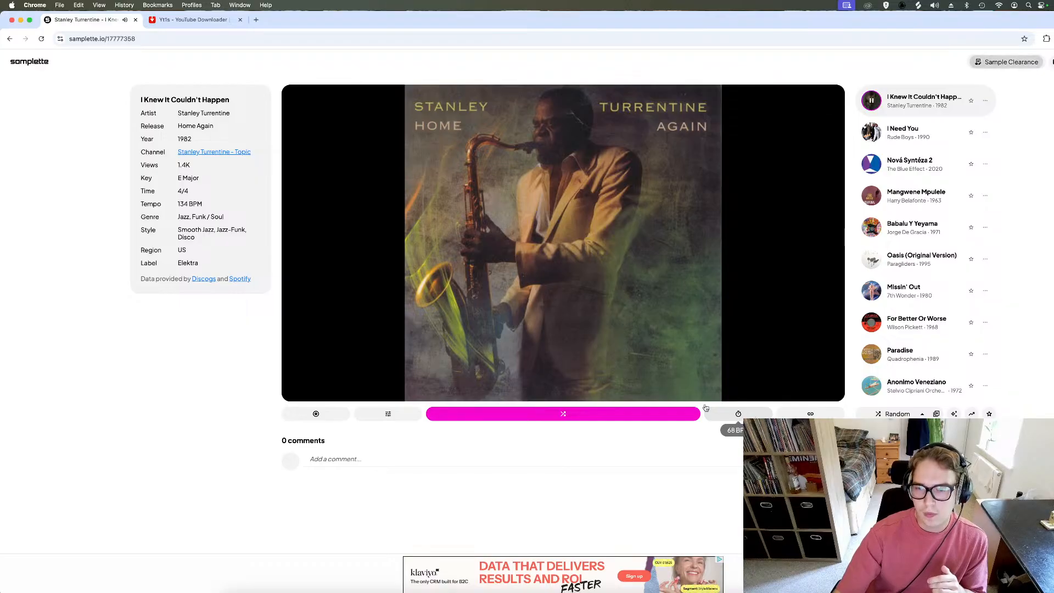
Save the converted track as "I Knew It Couldn't Happen.mp3" on the Desktop and close the ad and converter tabs
left_click(201, 19)
left_click(581, 103)
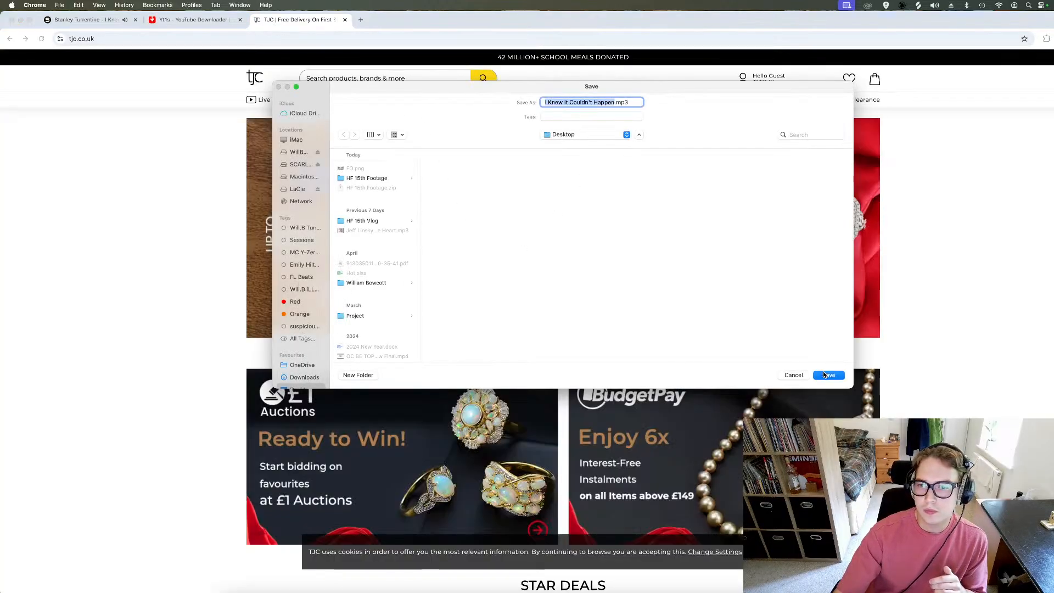
left_click(823, 373)
left_click(344, 19)
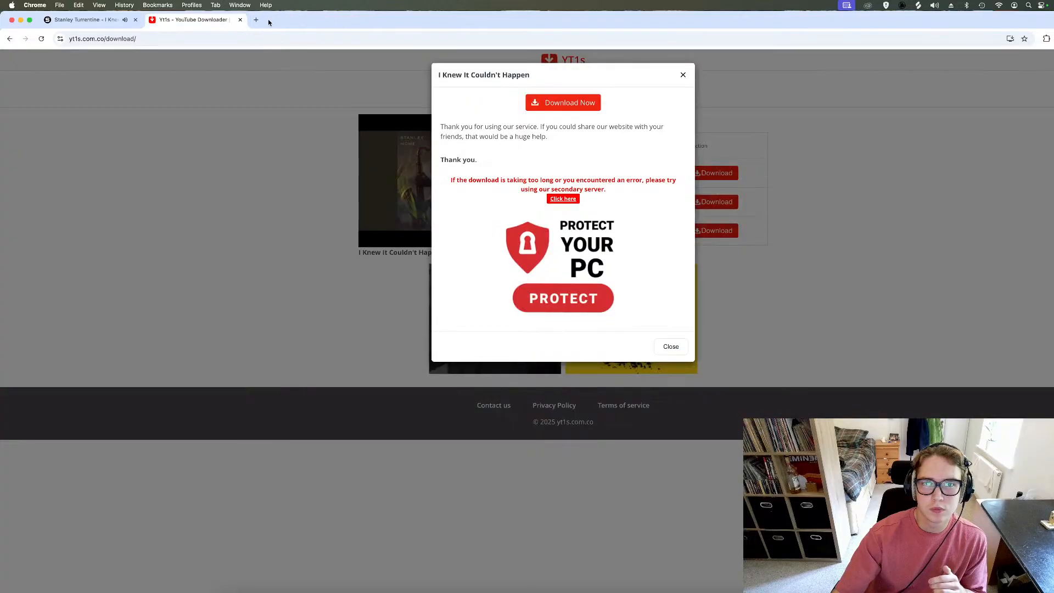
left_click(240, 20)
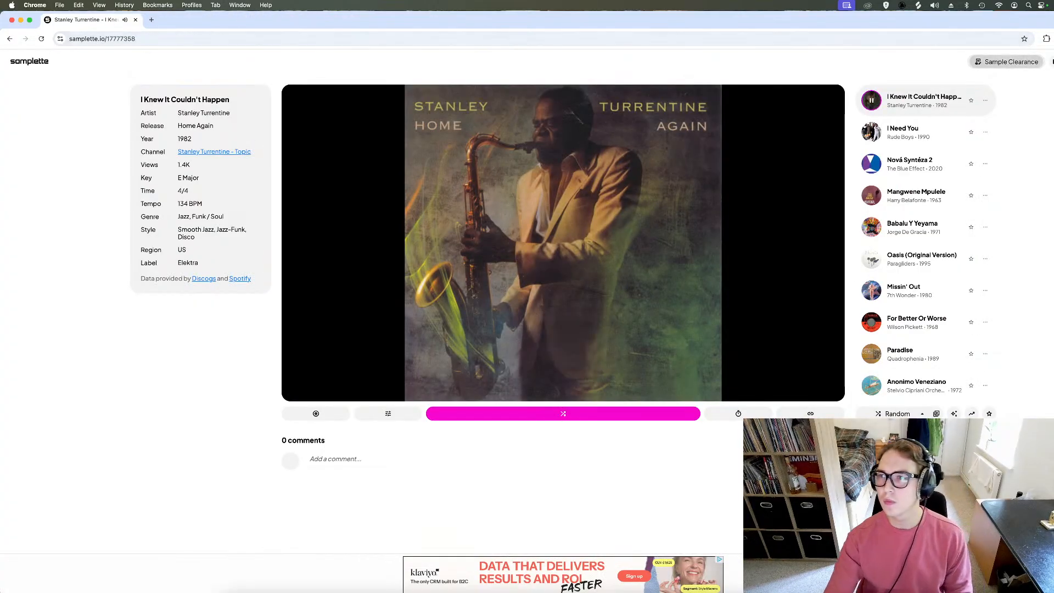
Reveal the downloaded MP3 in its Desktop folder and pause the track on Samplette
left_click(1046, 39)
left_click(1044, 78)
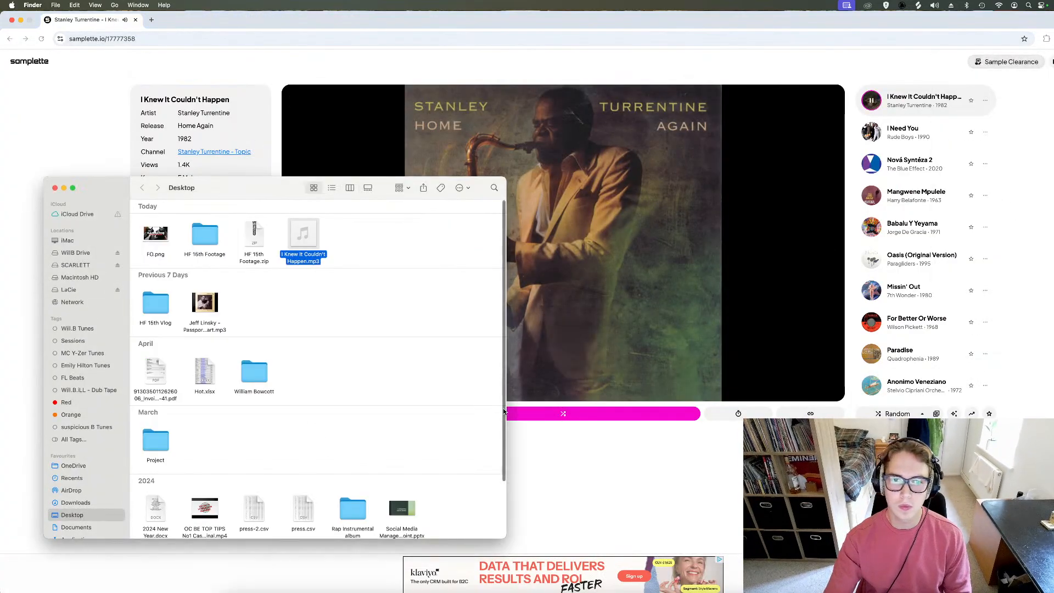
left_click(641, 220)
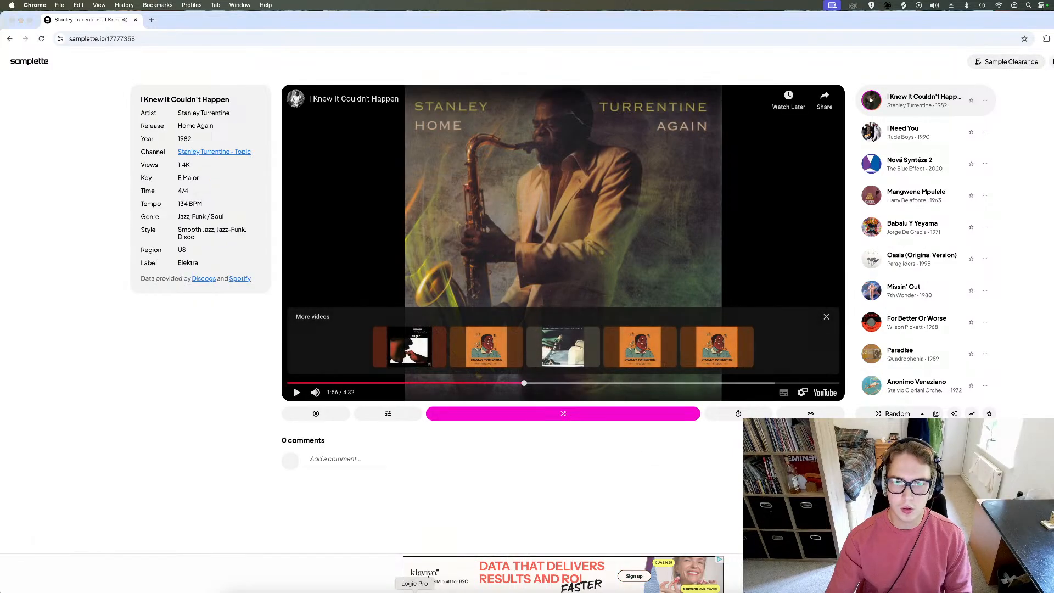
Switch to Logic Pro, briefly play the open beat, and create a new empty project, closing the current one
key("cmd+Tab")
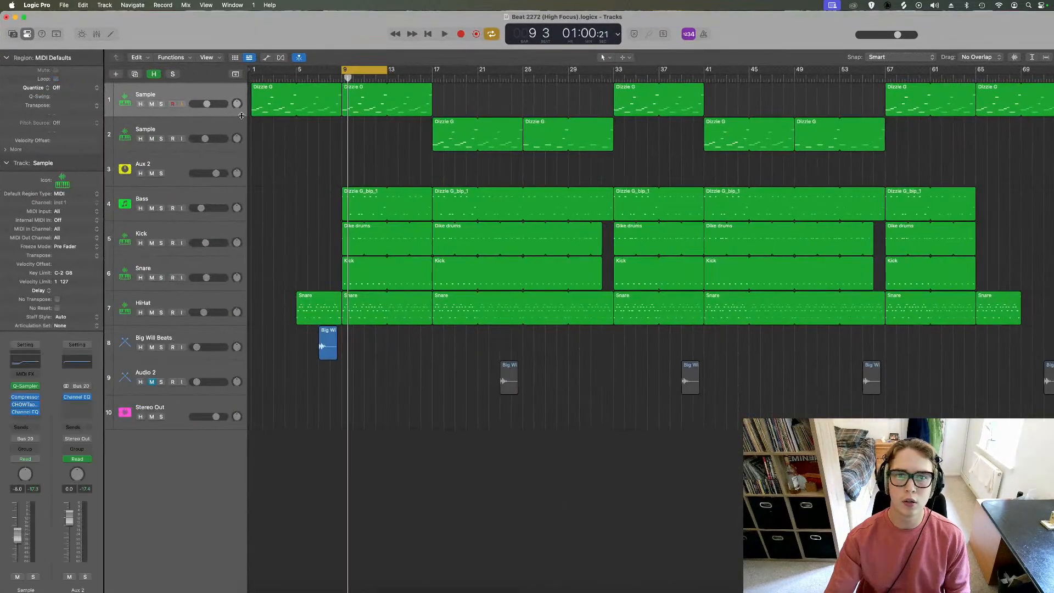
key("space")
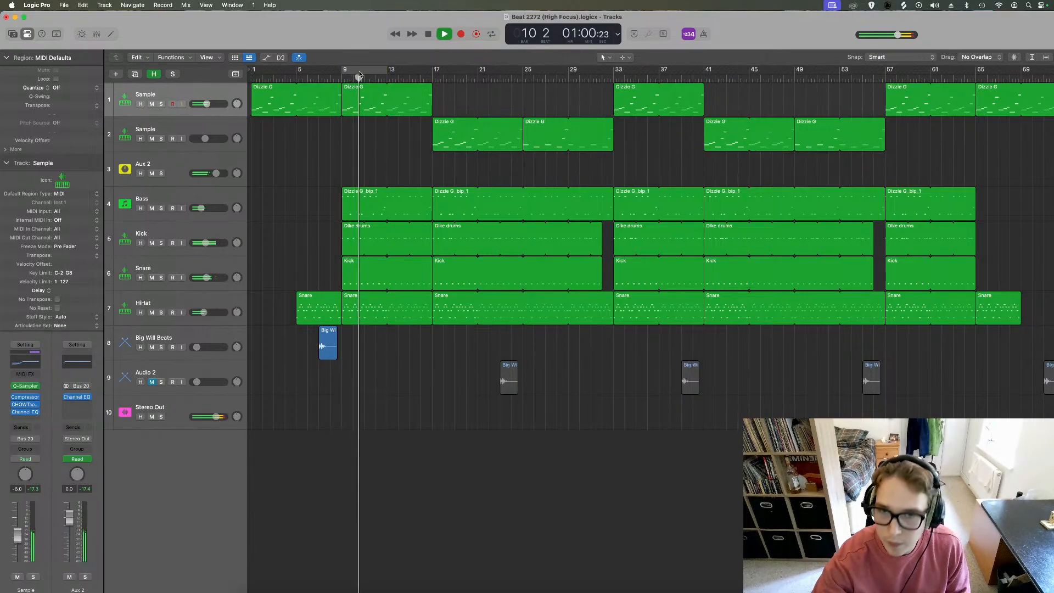
left_click(65, 6)
left_click(72, 14)
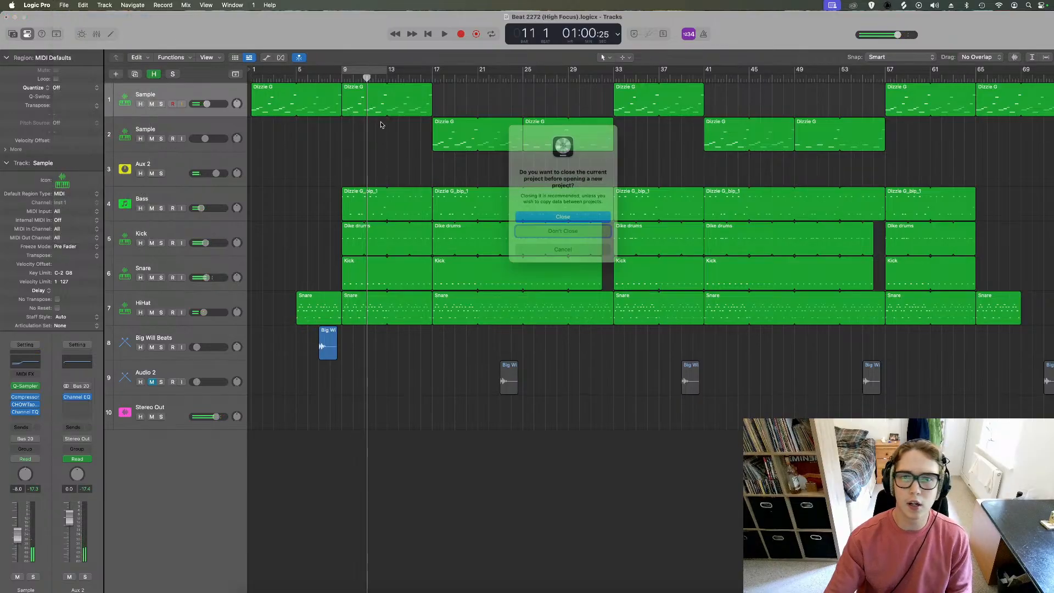
left_click(552, 222)
left_click(578, 242)
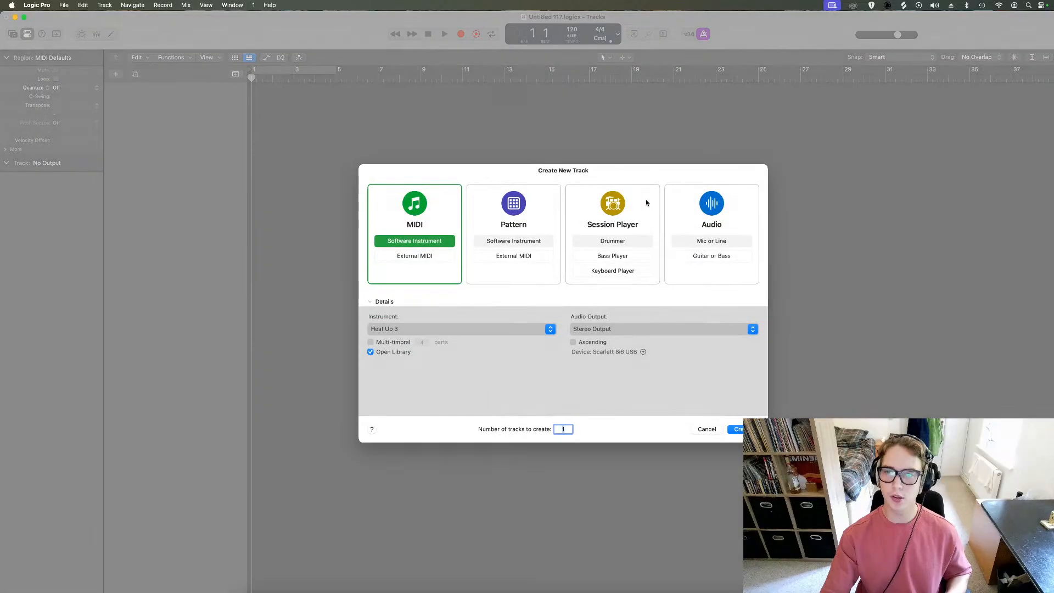
Create one Mic or Line audio track and import "I Knew It Couldn't Happen.mp3" from the Desktop onto it at bar 1
left_click(712, 210)
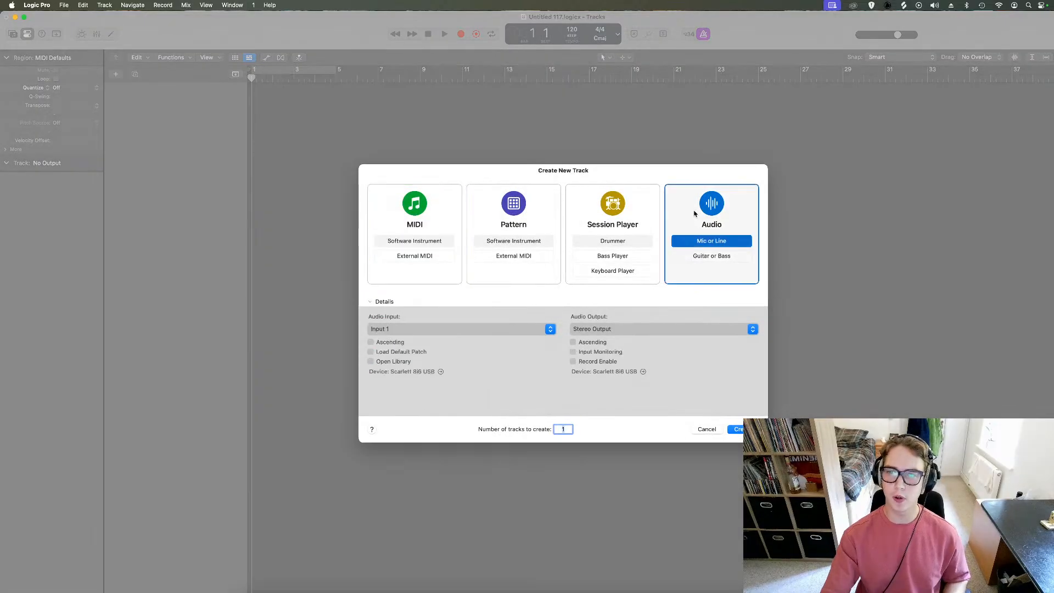
key("Return")
left_click(250, 591)
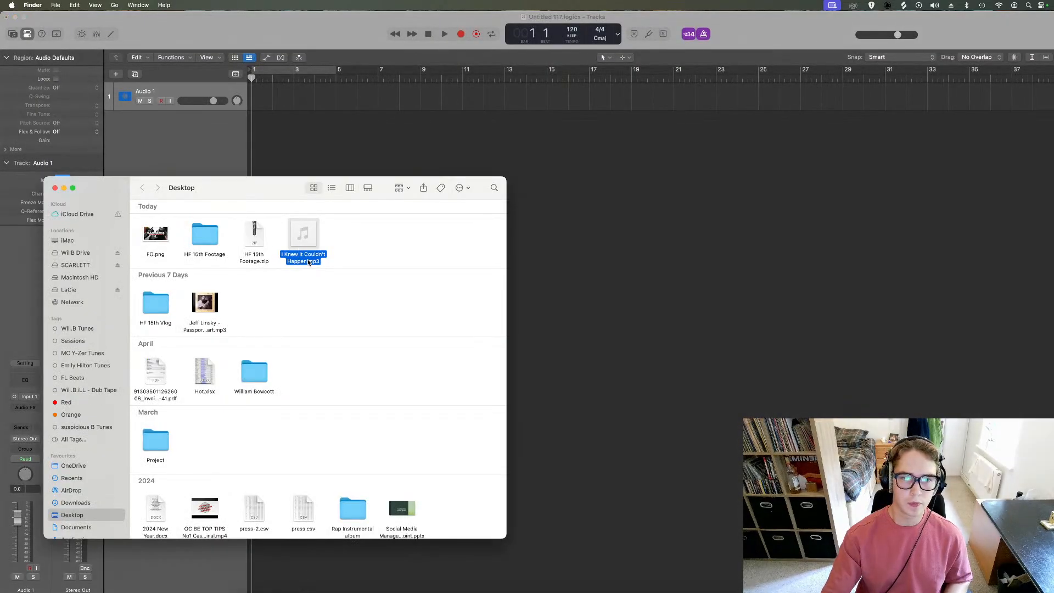
left_click_drag(308, 263, 246, 110)
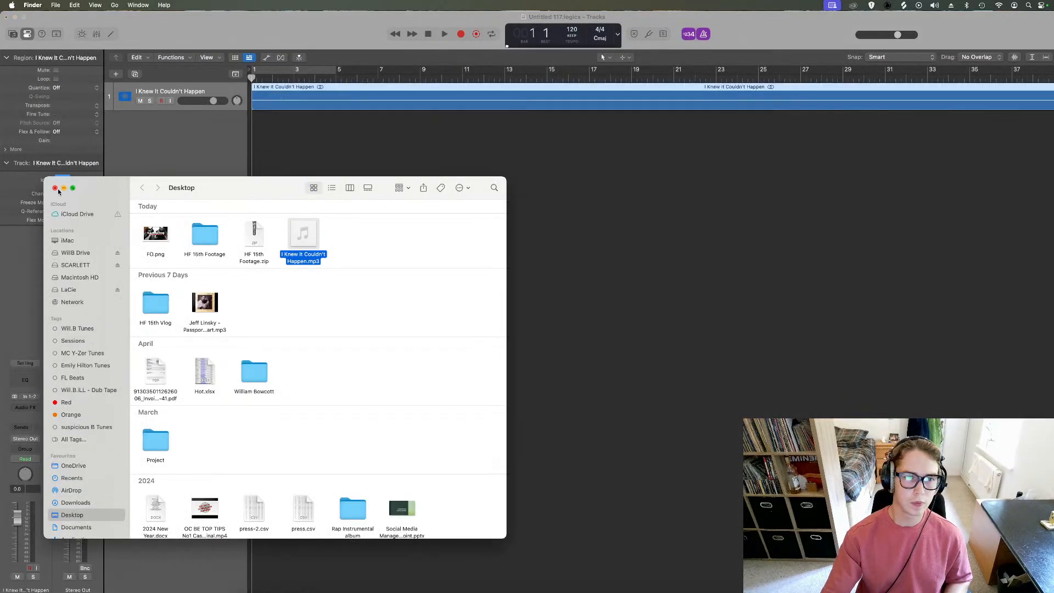
left_click(56, 189)
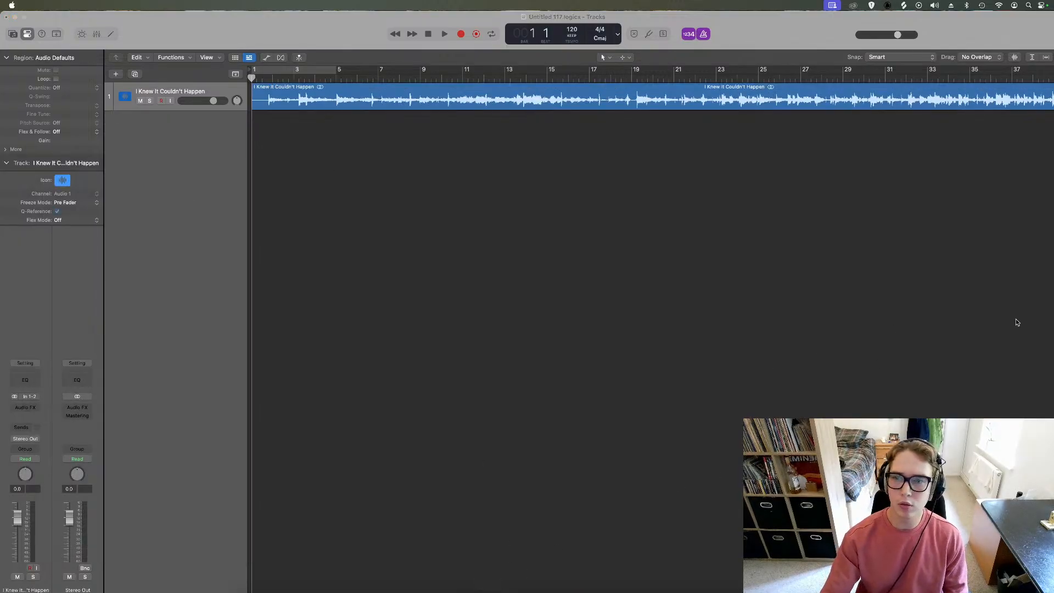
Trim the silence before the sample's first hit so that the audio begins exactly at bar 1
key("super+Down")
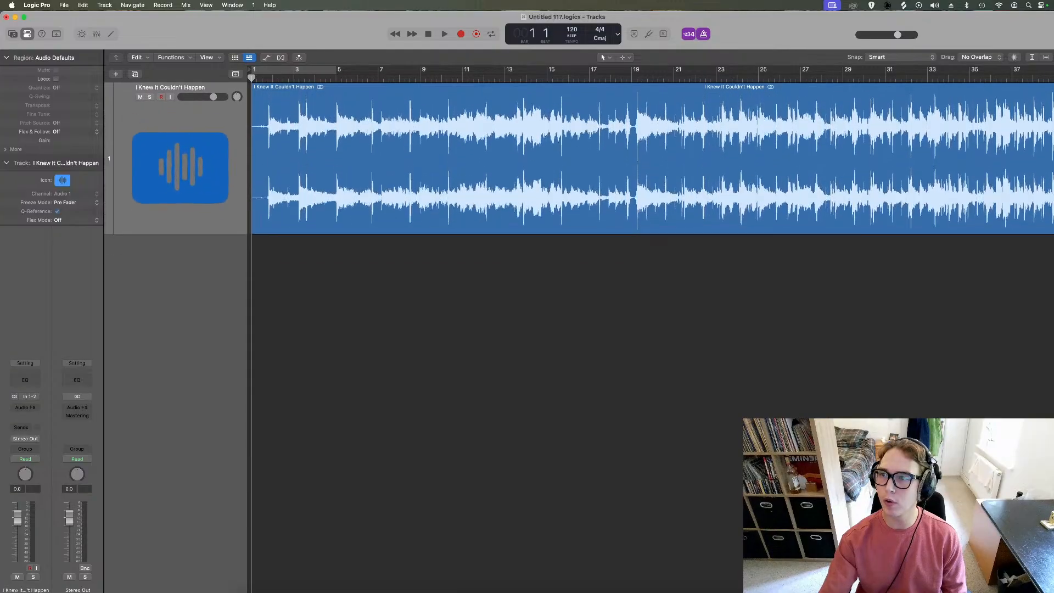
key("super+Right")
key("super+Right")
key("super+Right")
key("super+Right")
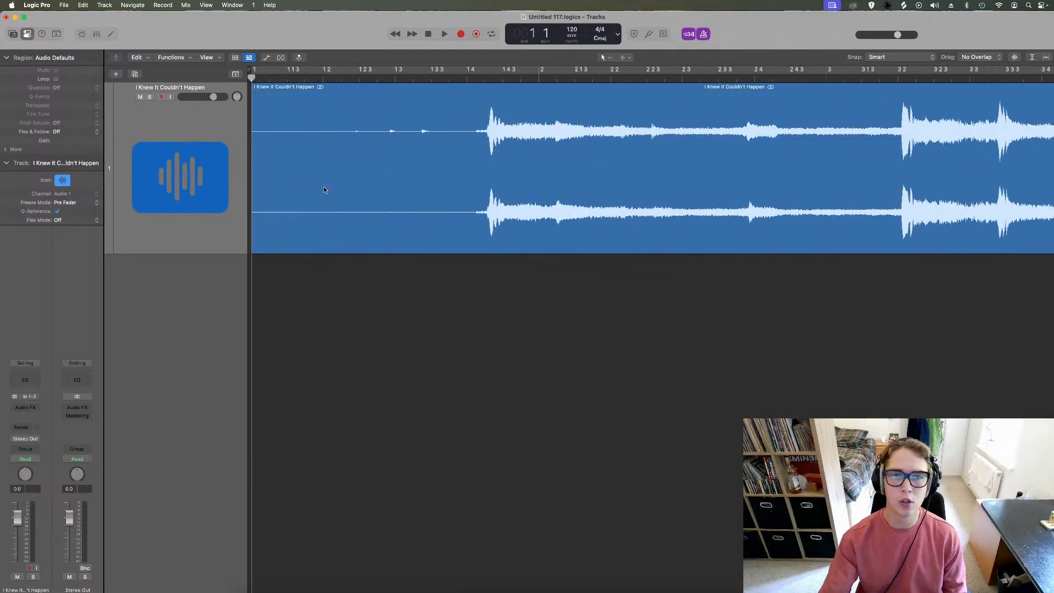
mouse_move(254, 193)
left_mouse_down()
mouse_move(497, 182)
mouse_move(164, 191)
mouse_move(251, 185)
left_mouse_up()
left_click(360, 302)
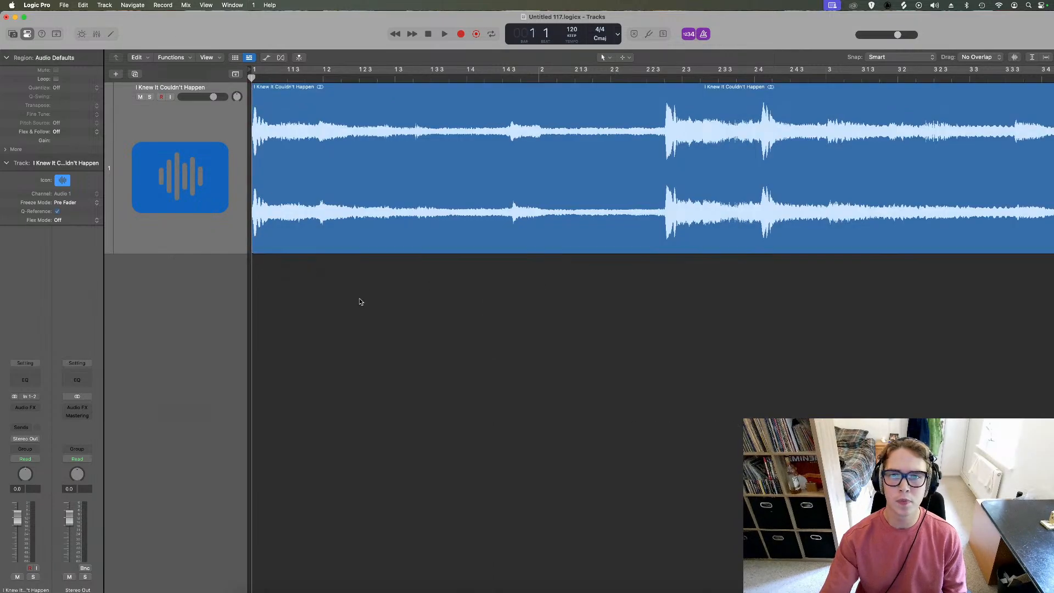
Loop bars 1 to 5 of the sample during playback and set the project tempo to 76 BPM
scroll(1019, 75, "down", 10)
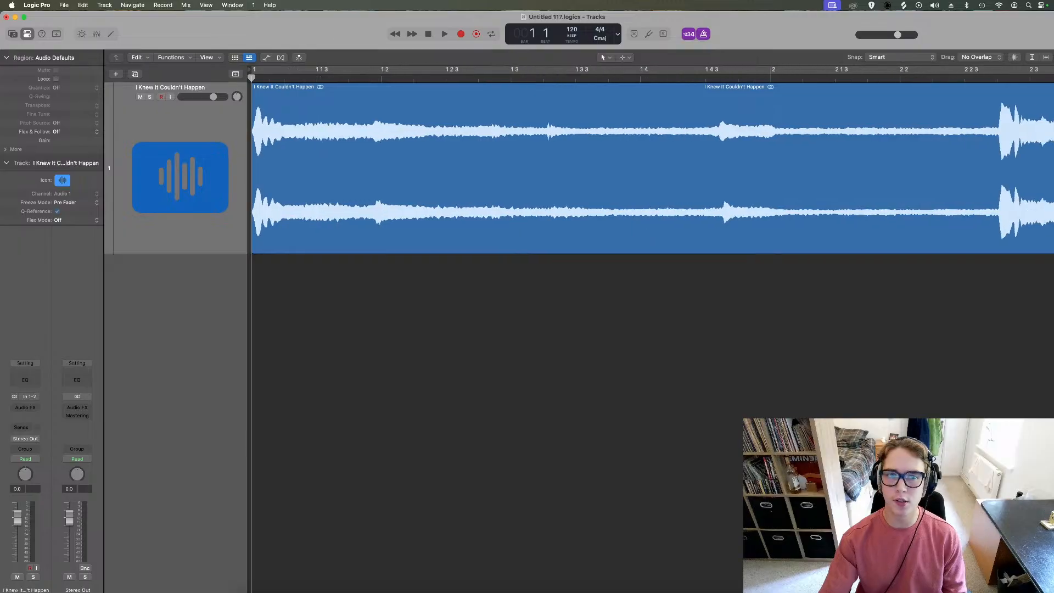
key("c")
key("space")
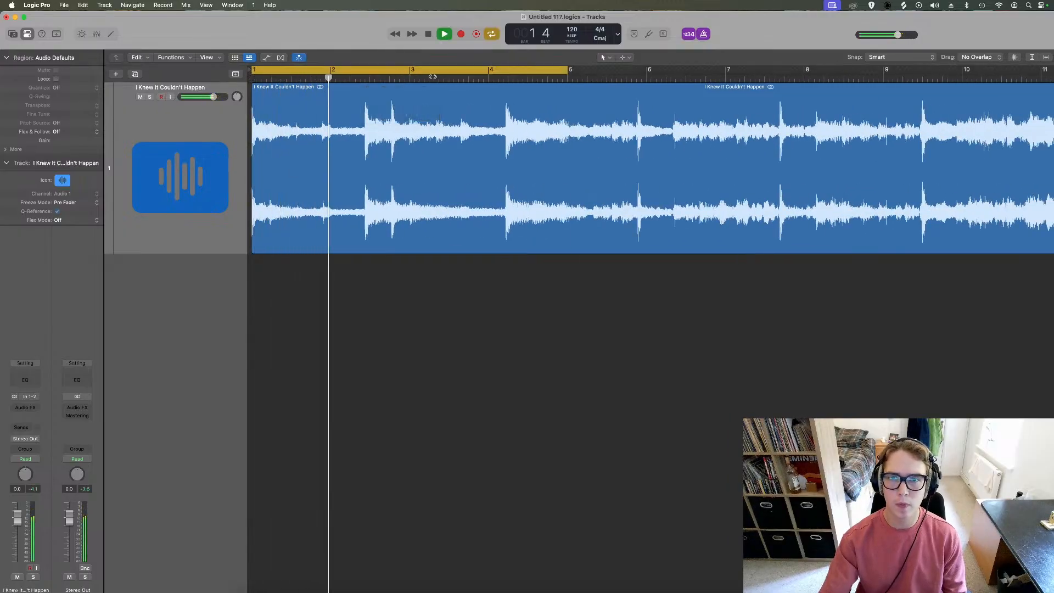
left_click_drag(575, 29, 575, 53)
key("space")
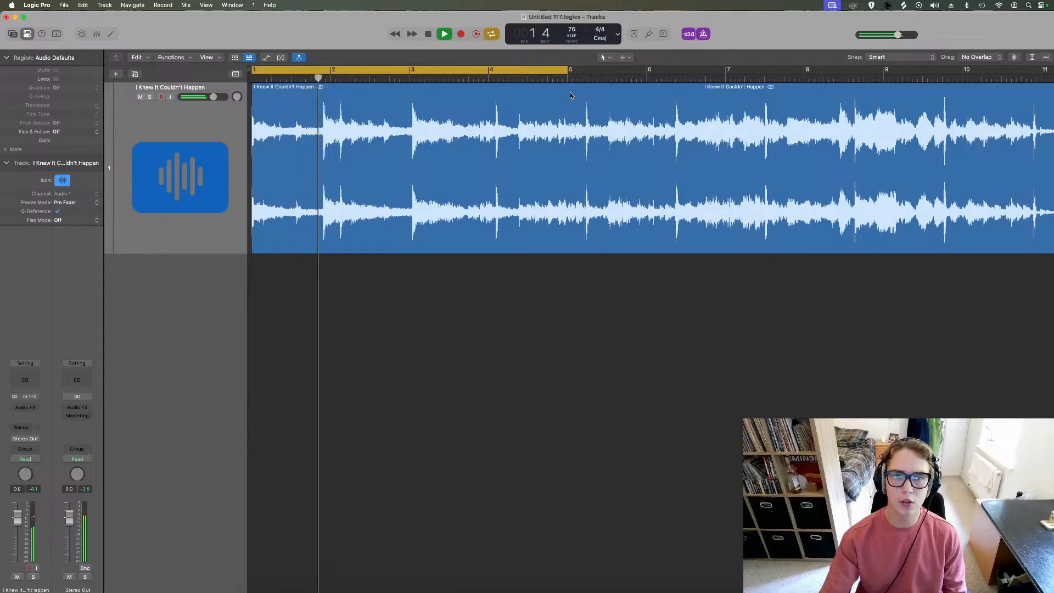
Set the project tempo to 67 BPM and play the sample from the start, comparing its hits with the bar 2 line
key("space")
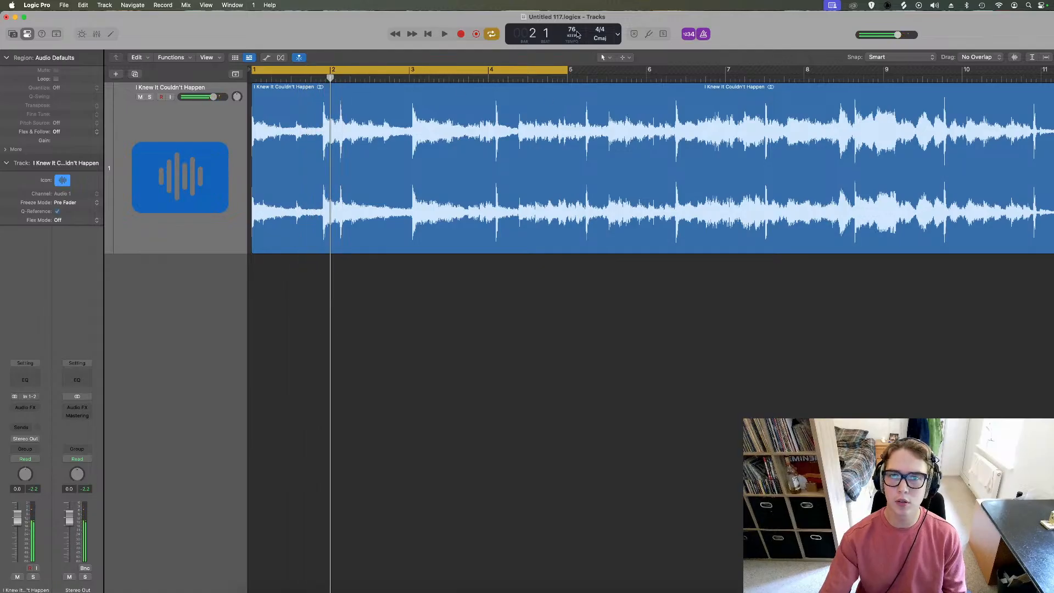
left_click_drag(573, 46, 574, 48)
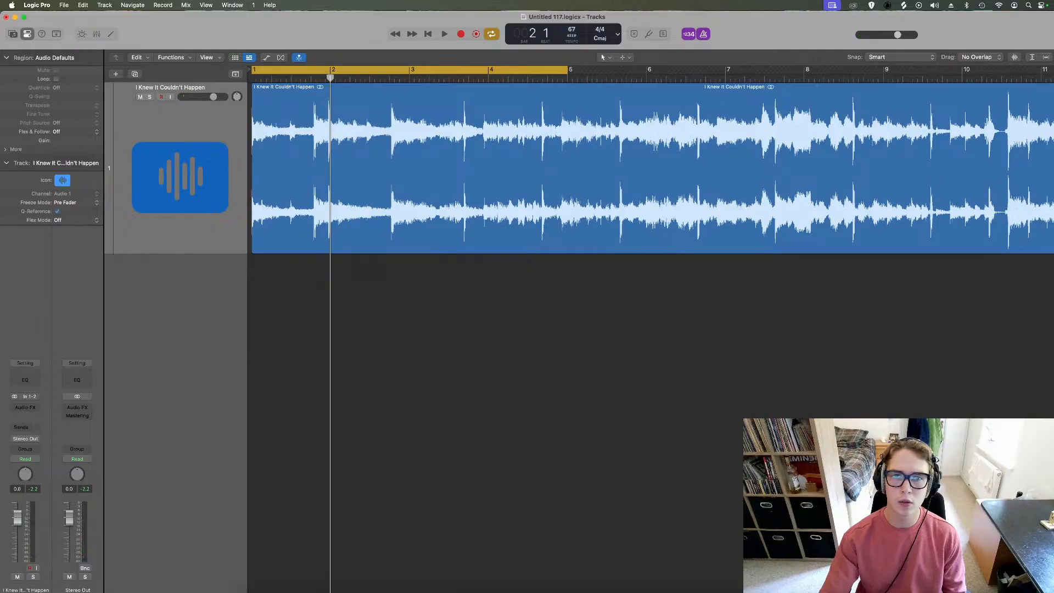
key("Return")
key("space")
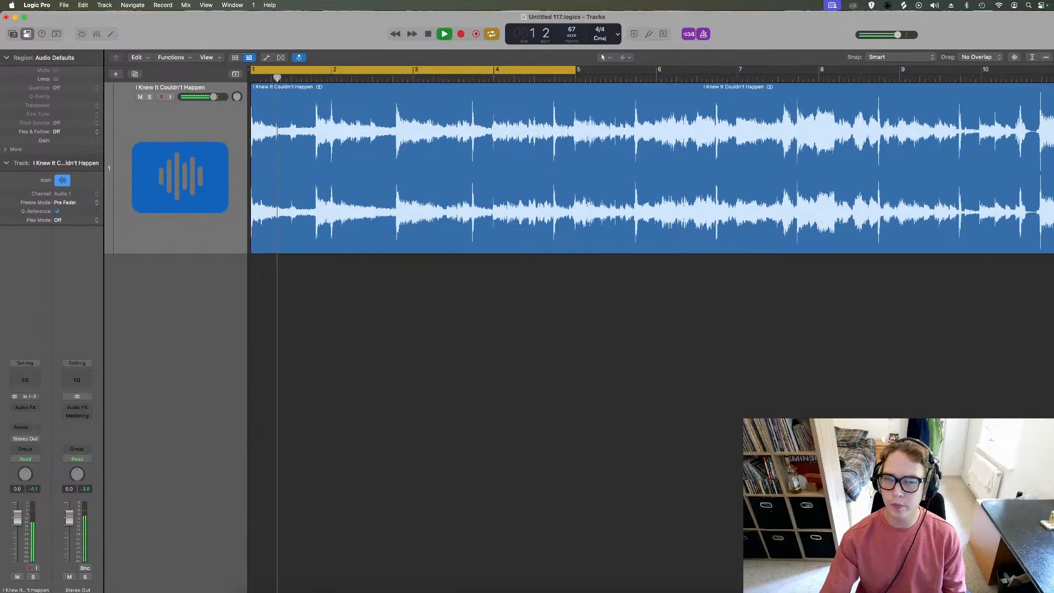
key("super+Right")
key("super+Right")
key("super+Right")
key("super+Right")
key("space")
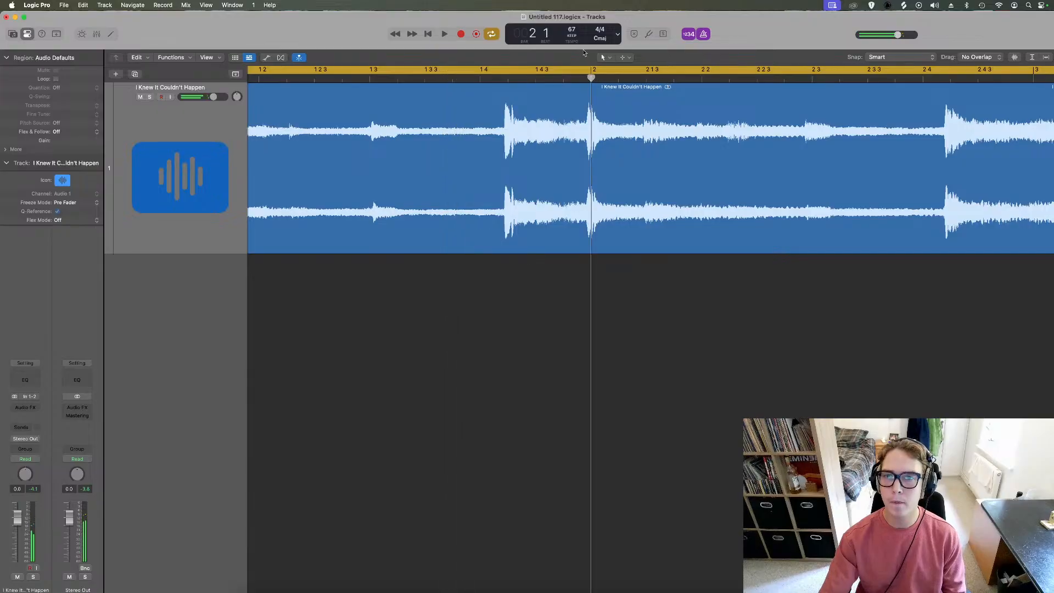
Fine-tune the 67 BPM tempo, play the sample against the grid, and turn off cycle looping
left_click_drag(572, 32, 571, 30)
key("space")
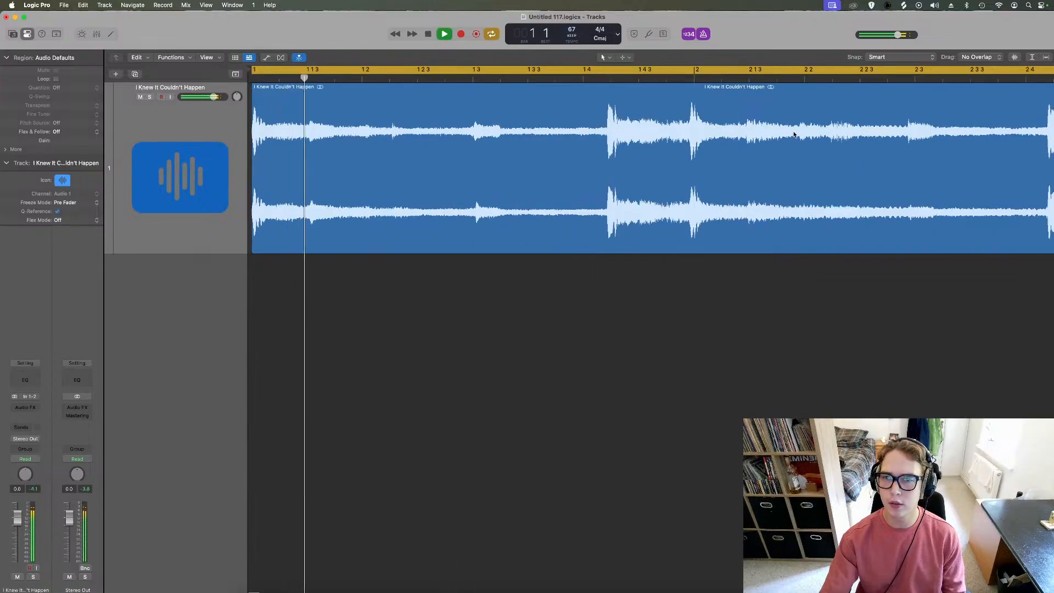
scroll(959, 151, "right", 5)
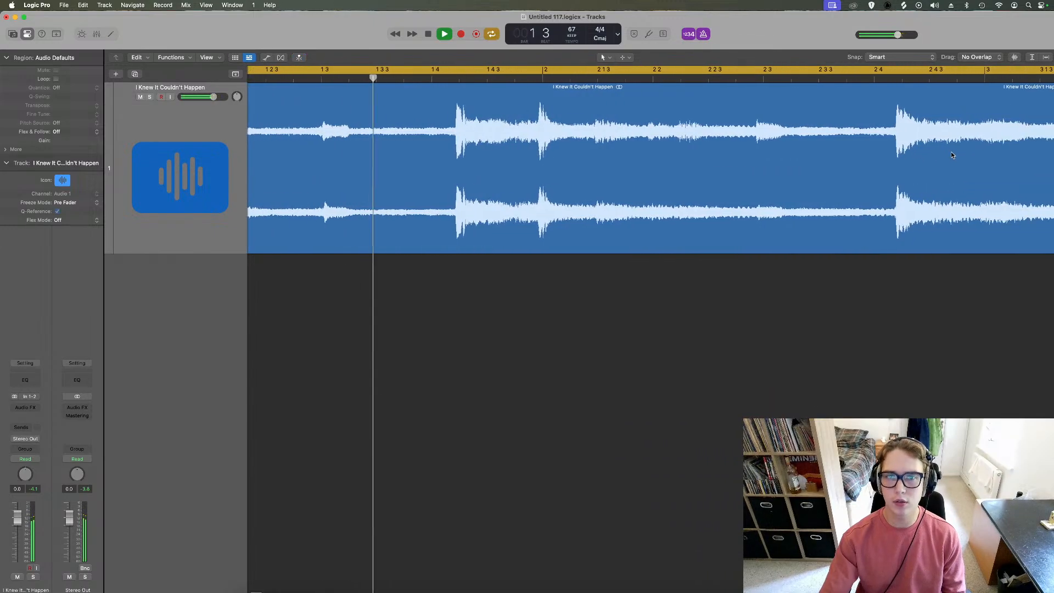
scroll(947, 151, "right", 3)
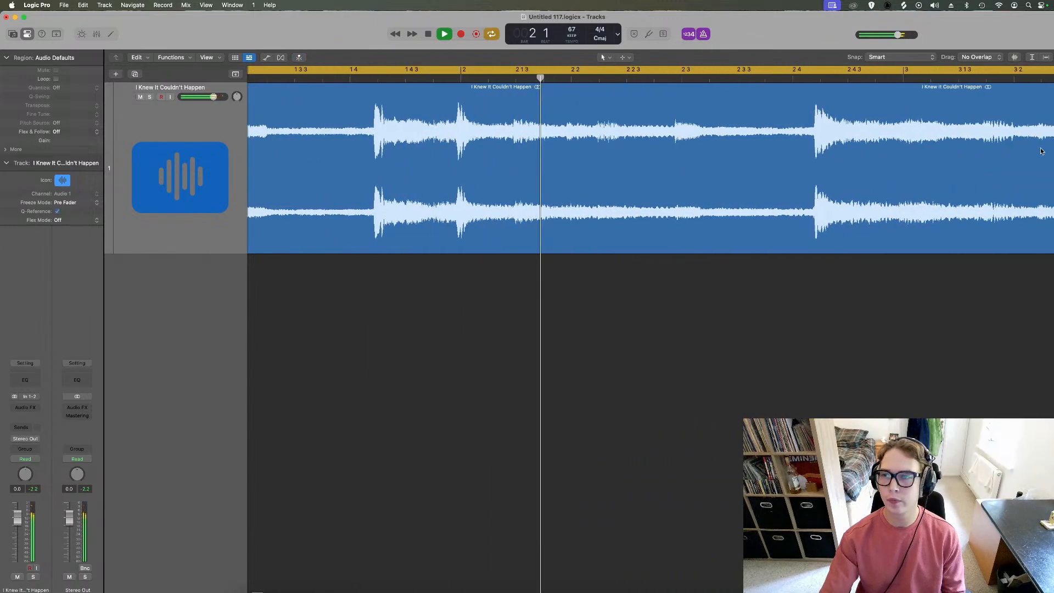
scroll(507, 72, "down", 5)
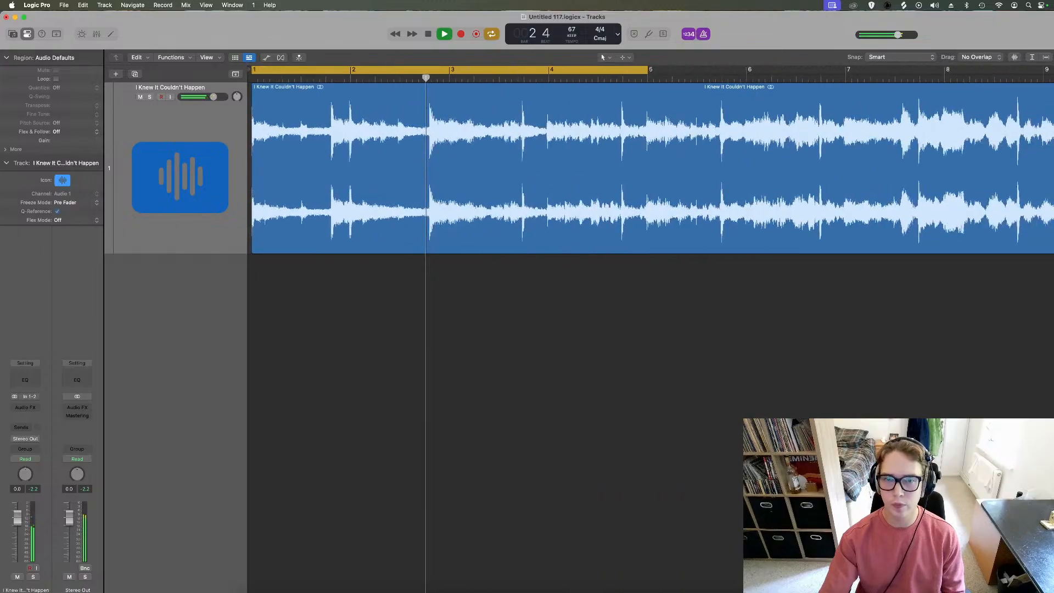
left_click(501, 68)
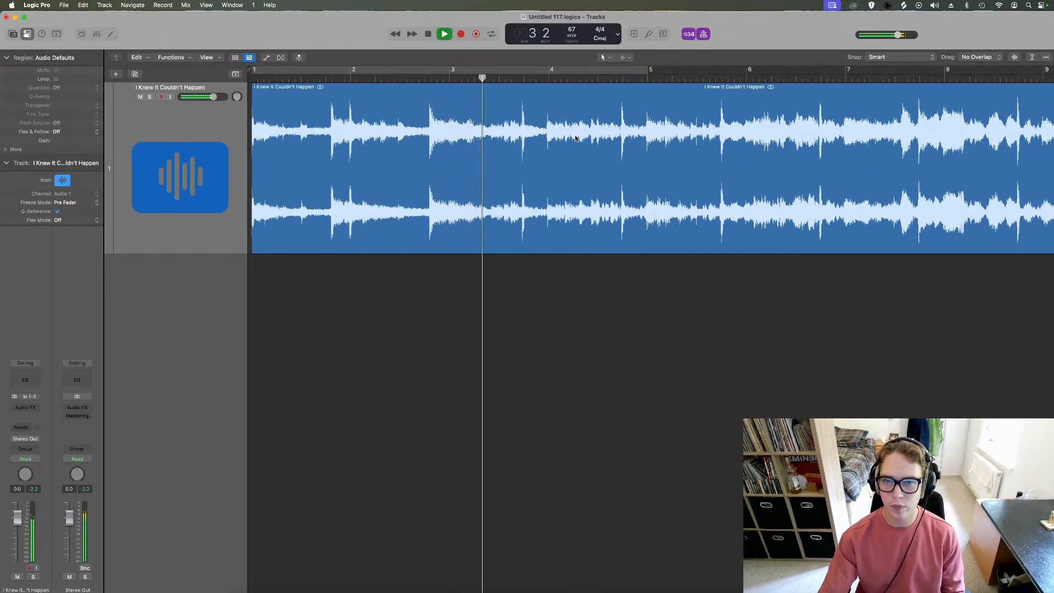
key("space")
Open the sample region in an enlarged audio track editor and turn on Flex for the track
double_click(532, 231)
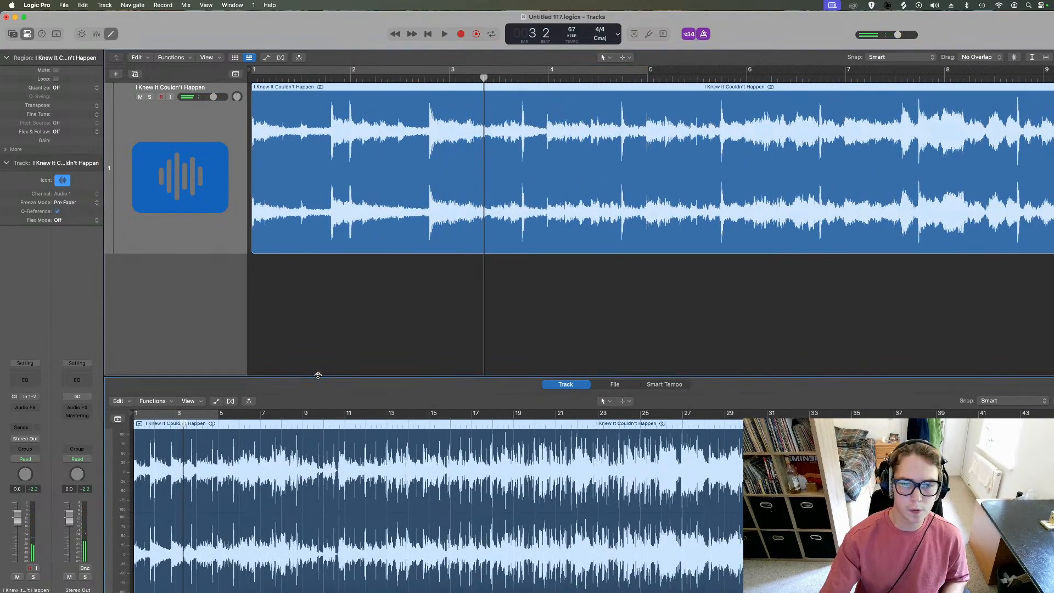
left_click_drag(320, 377, 316, 195)
left_click(231, 220)
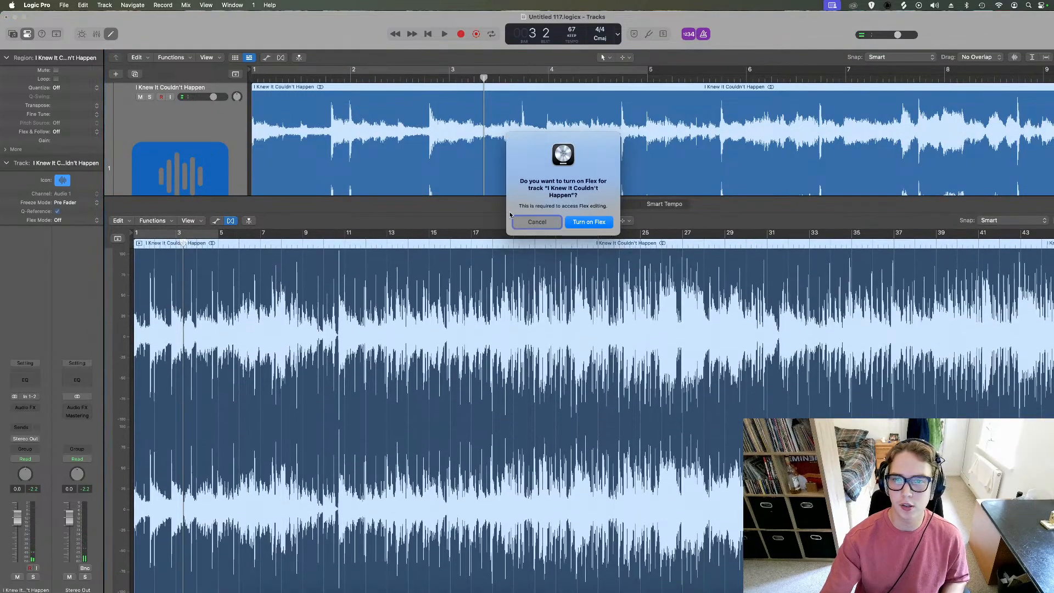
left_click(588, 222)
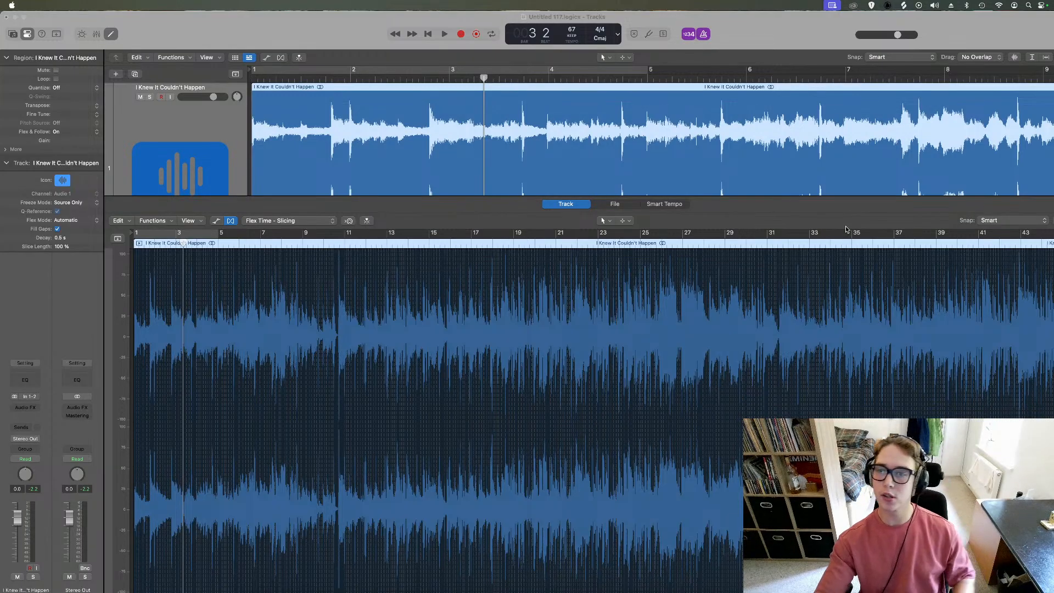
left_click(757, 204)
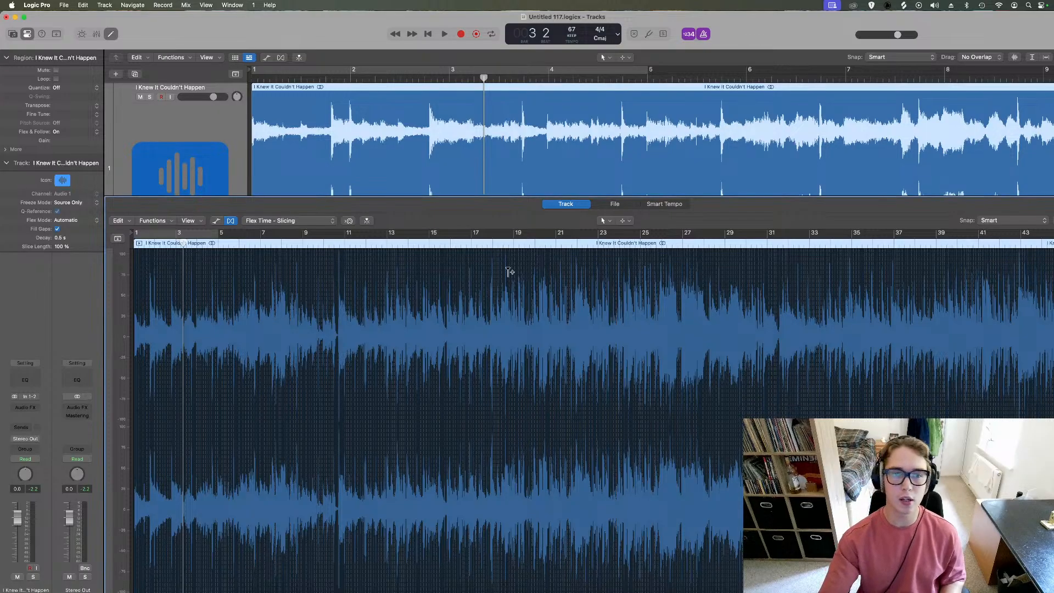
Add a flex marker on the hit at bar 2 and set the flex mode to Flex Time - Polyphonic
key("super+Right")
key("super+Right")
key("super+Right")
key("super+Right")
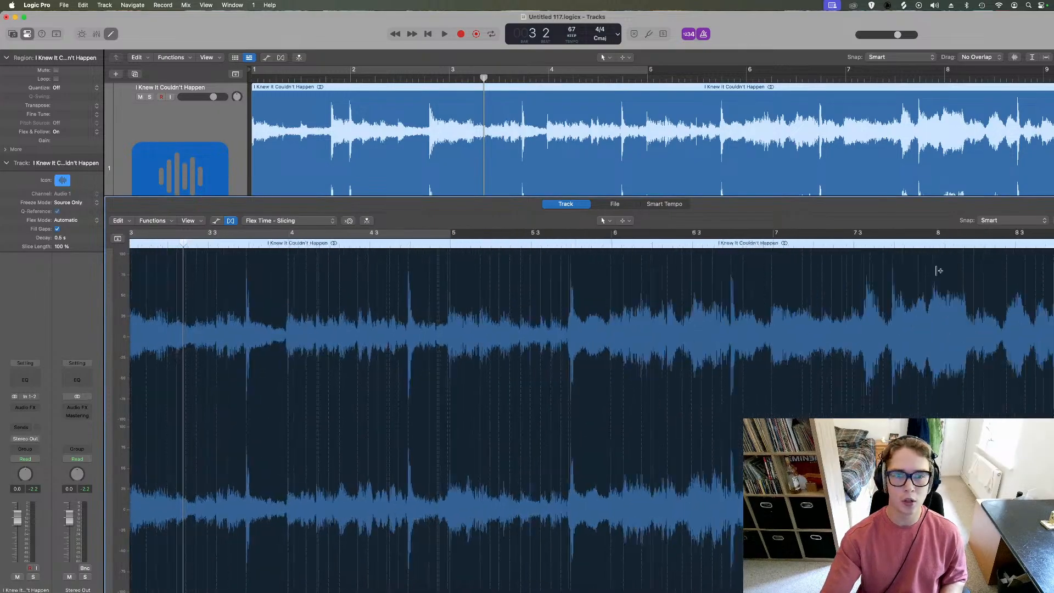
scroll(643, 292, "left", 5)
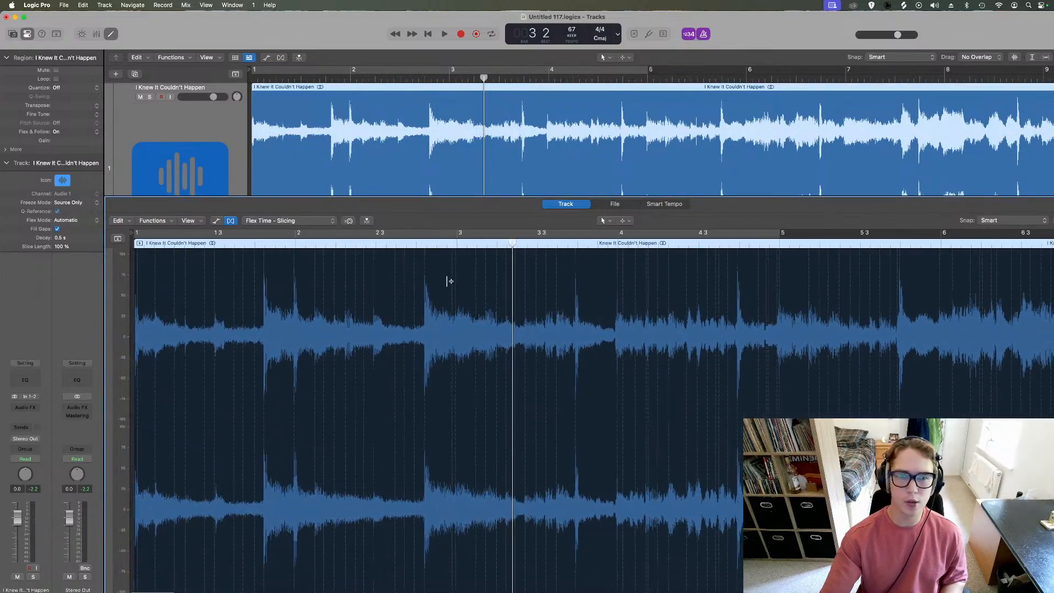
left_click(295, 266)
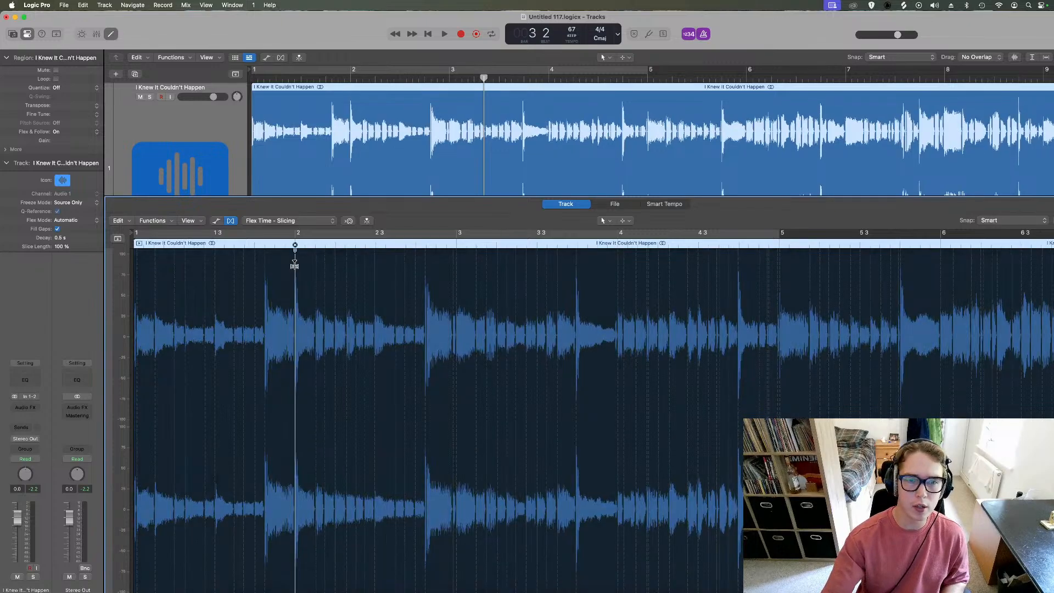
left_click(277, 222)
left_click(280, 241)
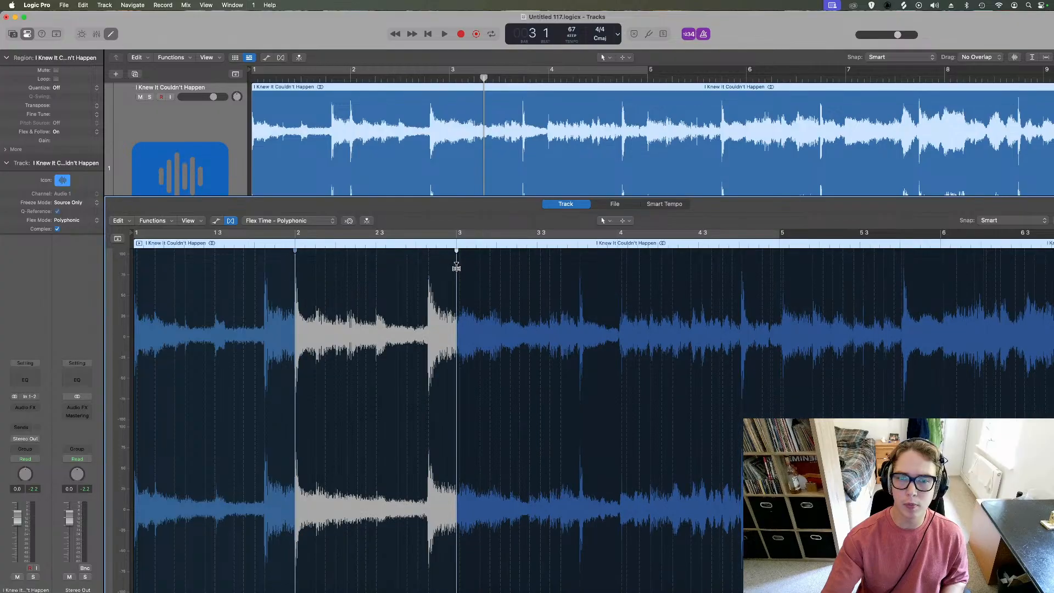
Add flex markers to the sample at the starts of bars 3, 4 and 5
left_click(457, 262)
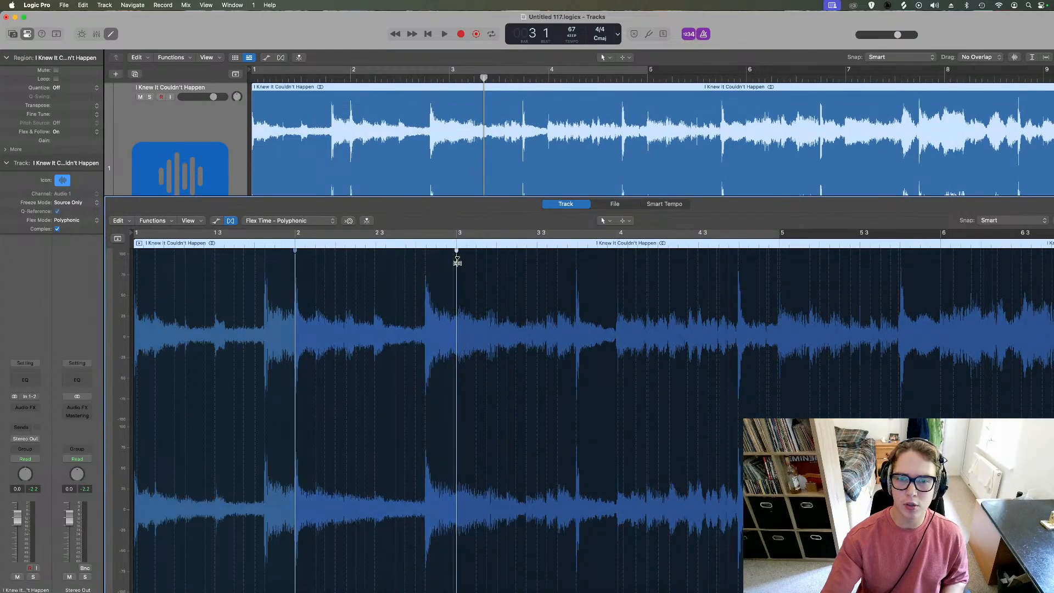
left_click(619, 266)
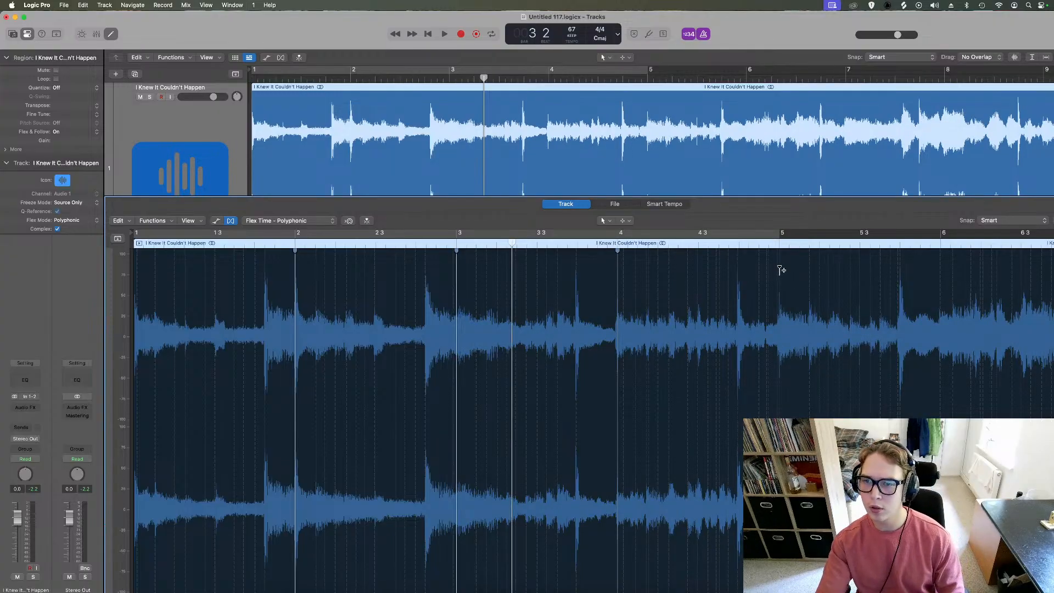
left_click(795, 243)
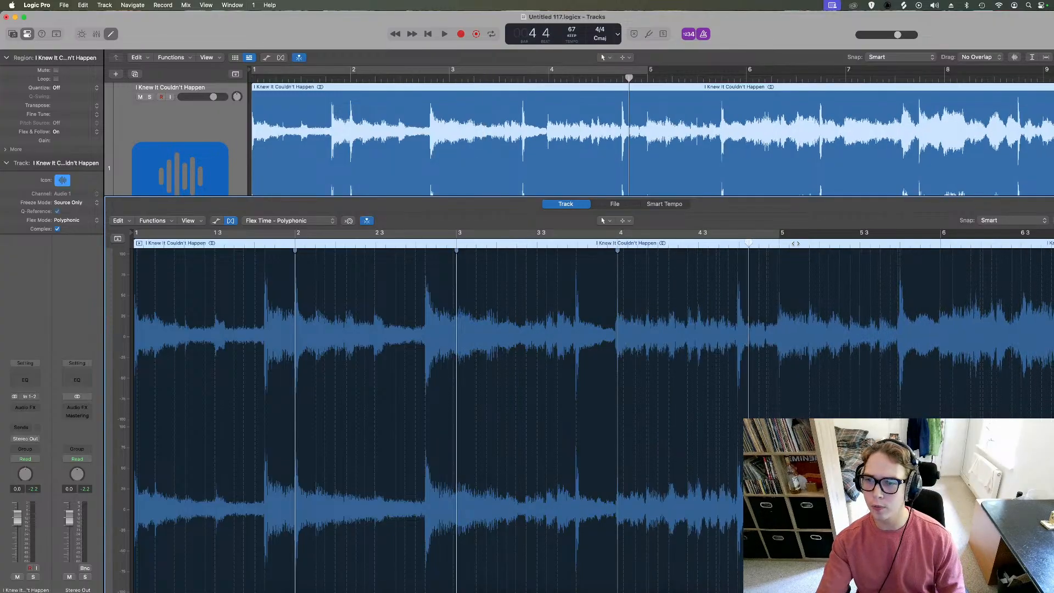
key("super+Right")
key("super+Right")
key("super+Right")
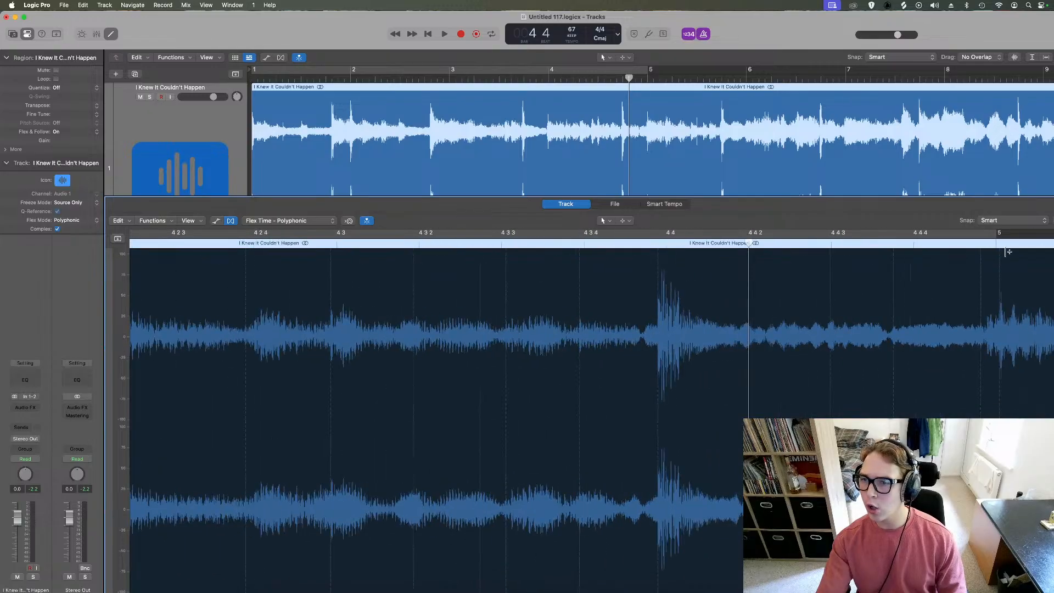
key("super+Left")
key("super+Left")
key("super+Left")
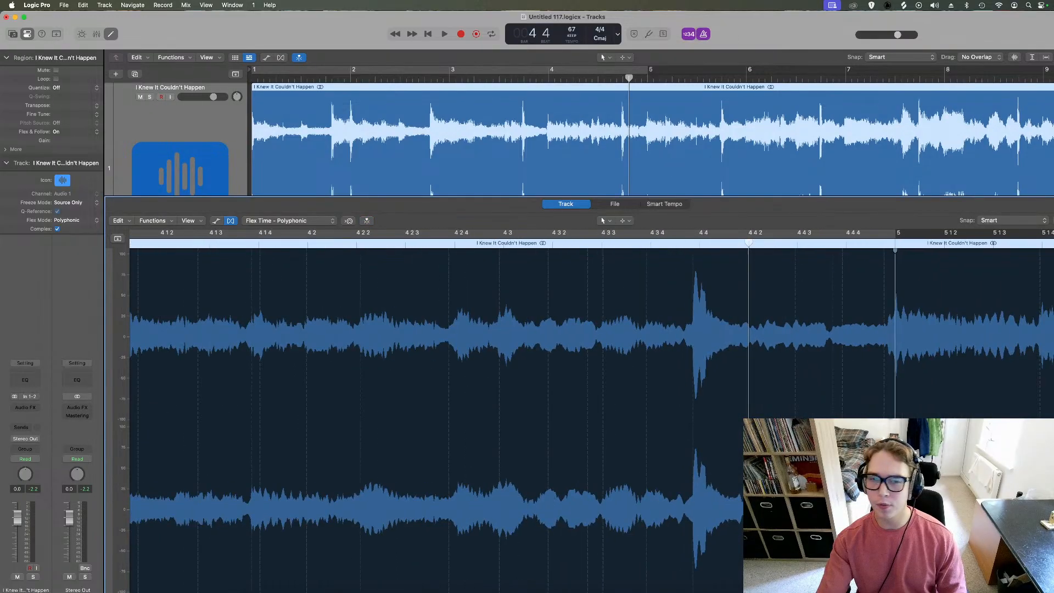
key("super+Left")
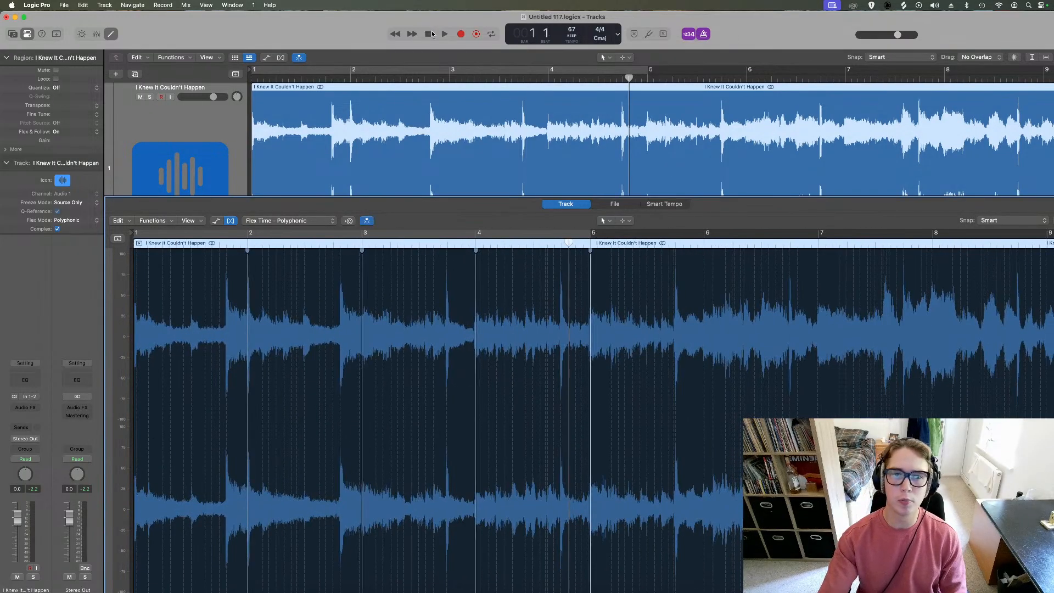
Play the sample from bar 1 and add flex markers on the hits near beat 4 of bars 3 and 4
left_click(429, 34)
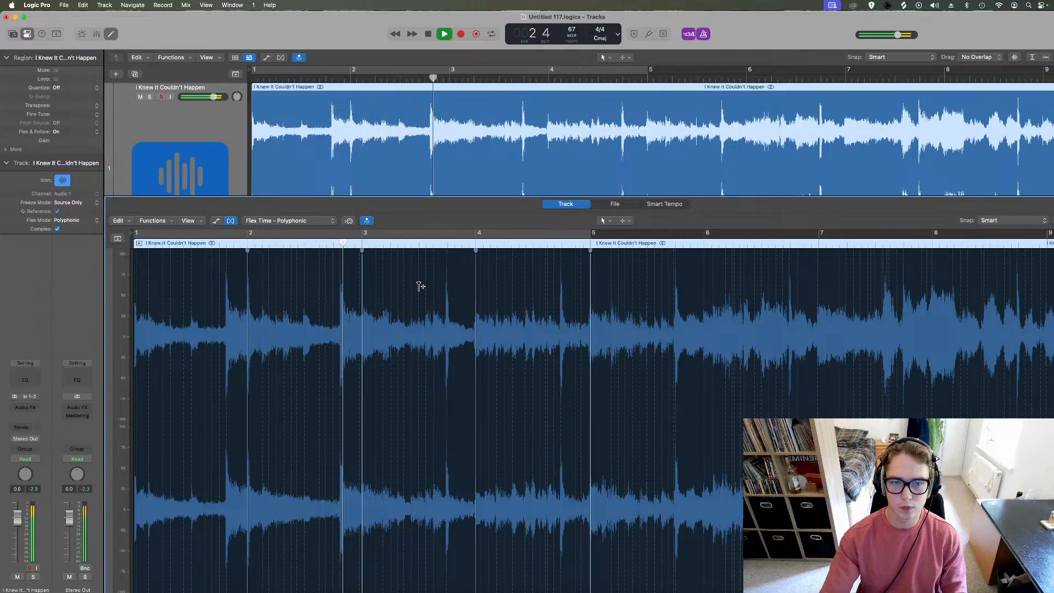
left_click(448, 268)
scroll(556, 301, "right", 5)
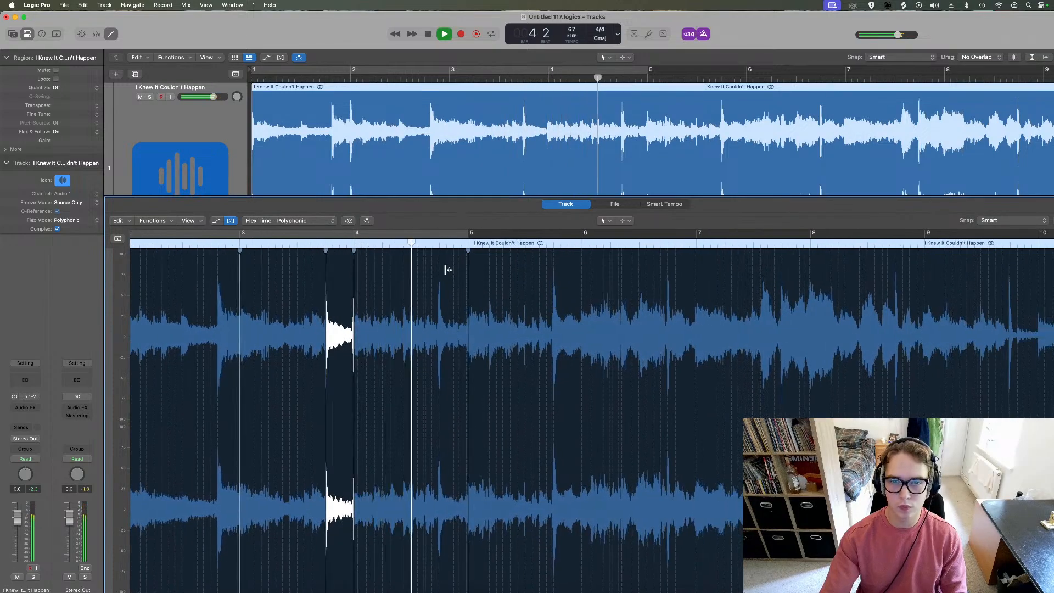
left_click(440, 267)
scroll(583, 308, "right", 5)
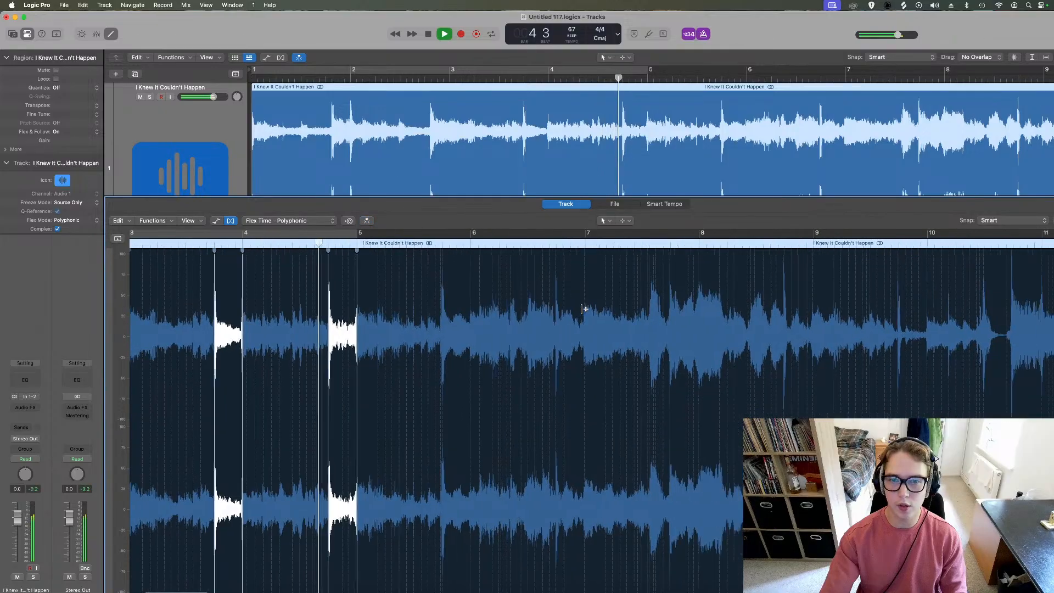
Add flex markers at the start of each bar from bar 6 to bar 12 while the sample plays
left_click(459, 267)
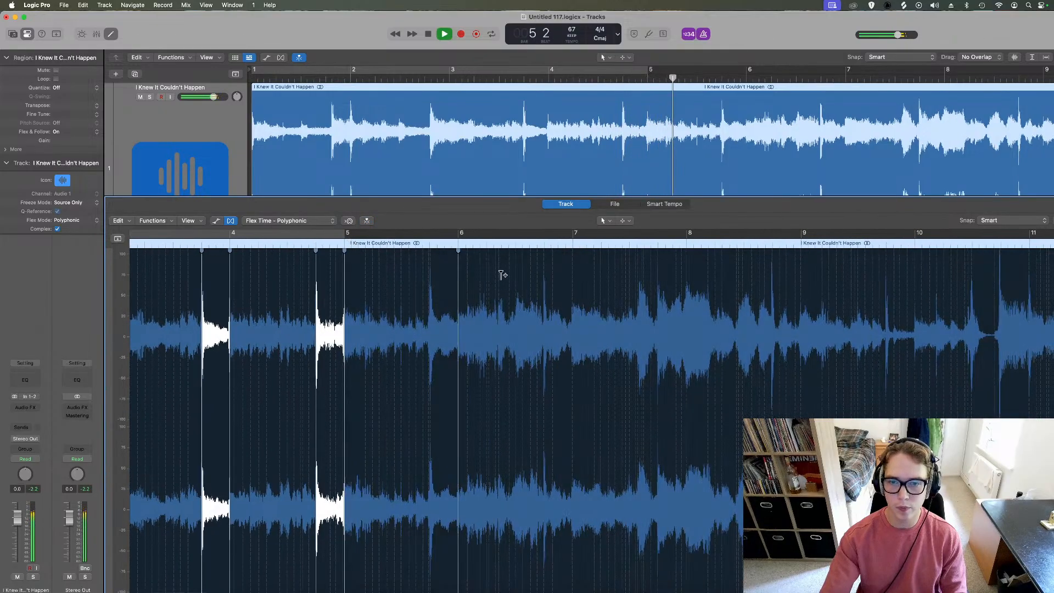
left_click(574, 271)
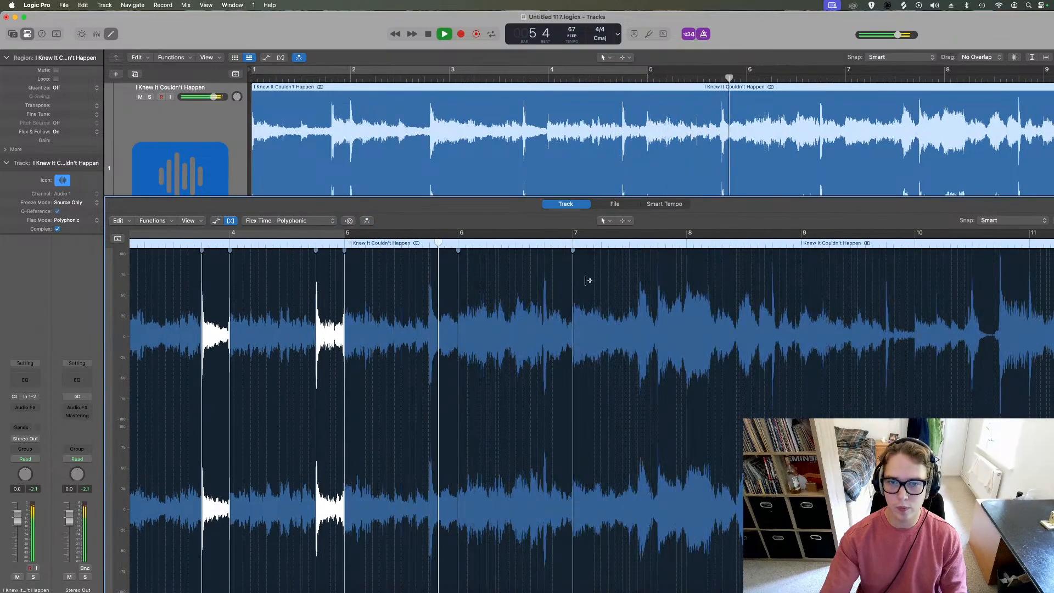
scroll(596, 283, "right", 5)
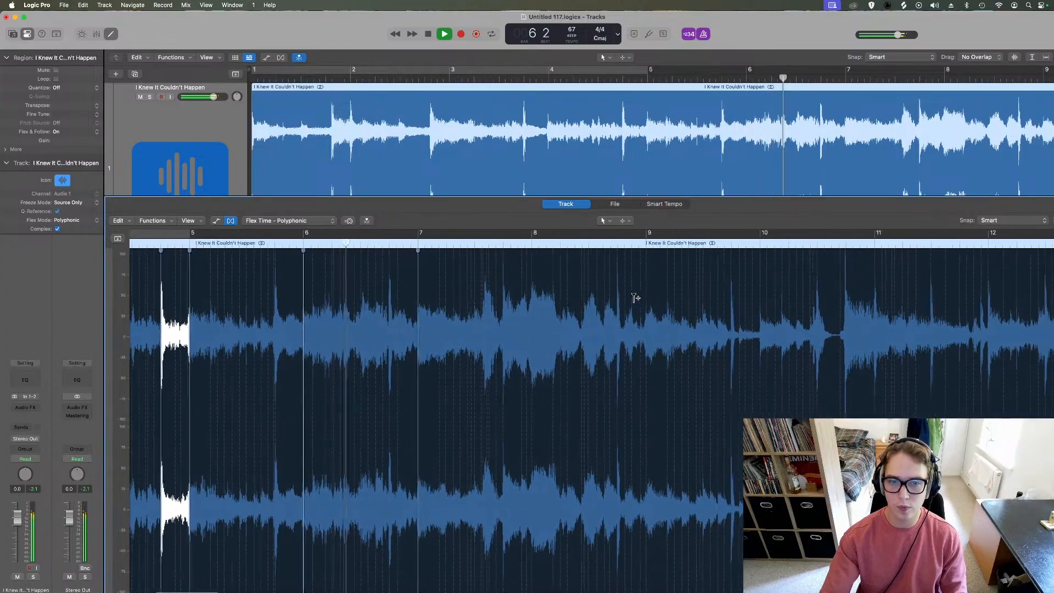
left_click(531, 276)
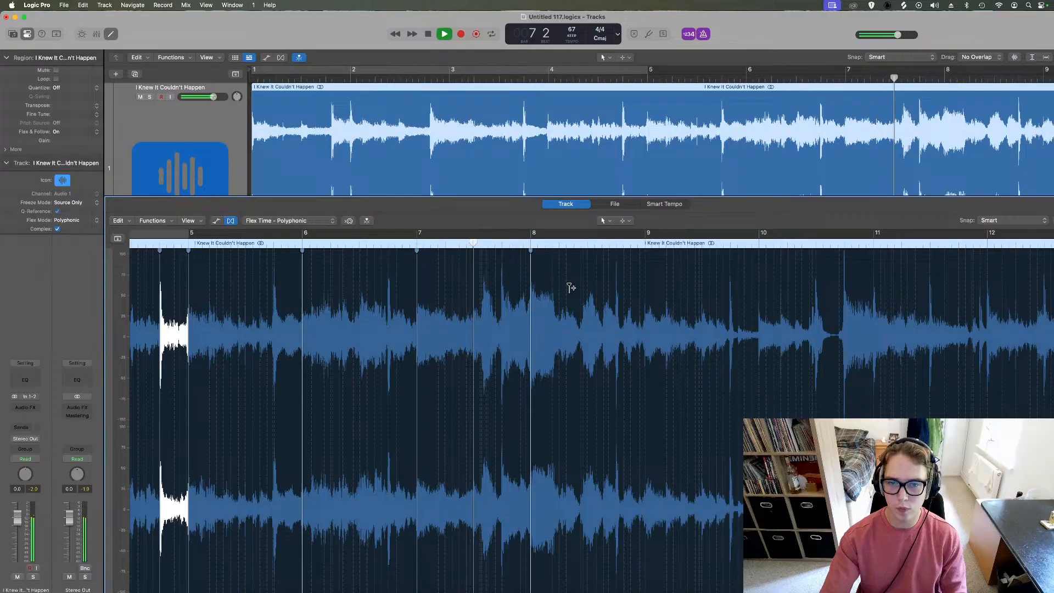
left_click(645, 270)
scroll(732, 306, "right", 5)
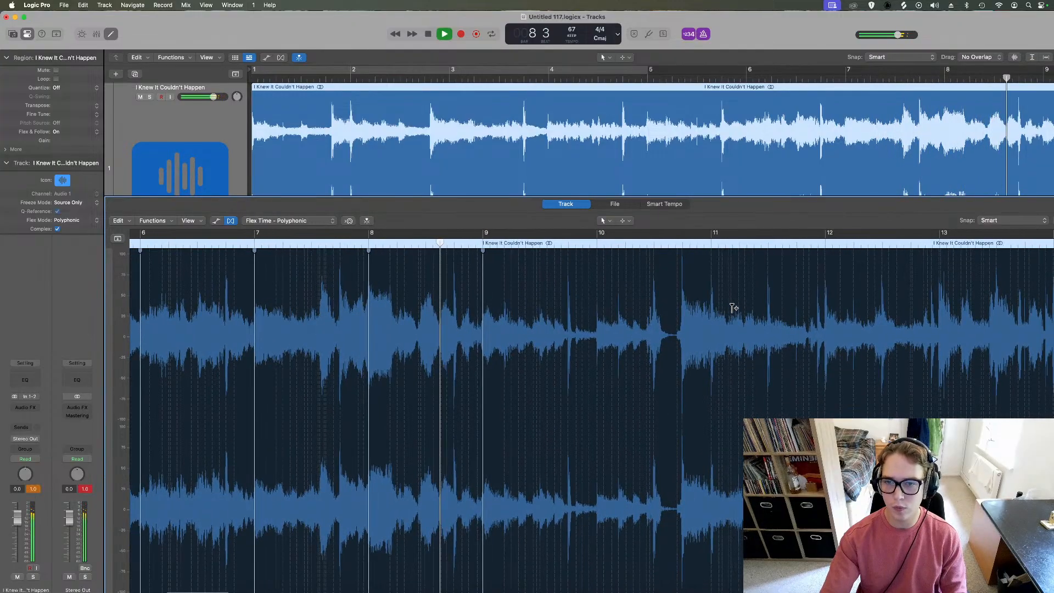
left_click(596, 265)
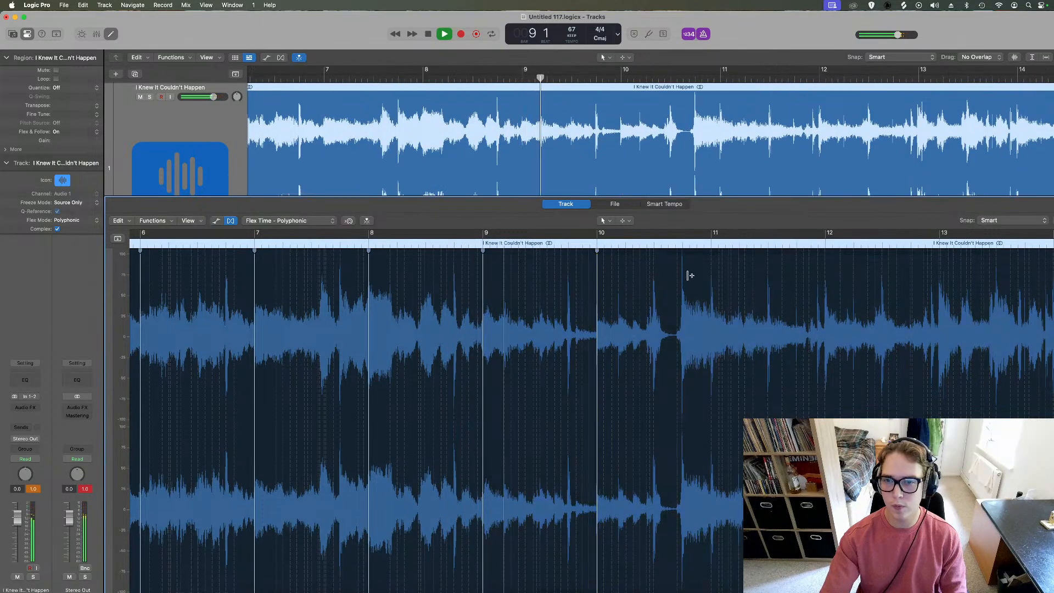
left_click(711, 266)
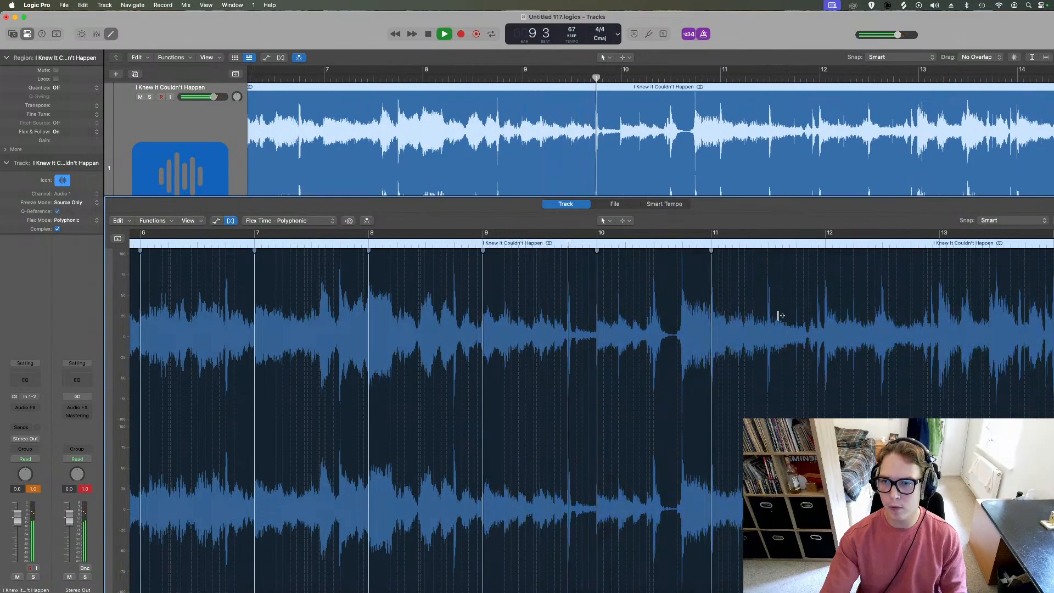
scroll(780, 315, "right", 4)
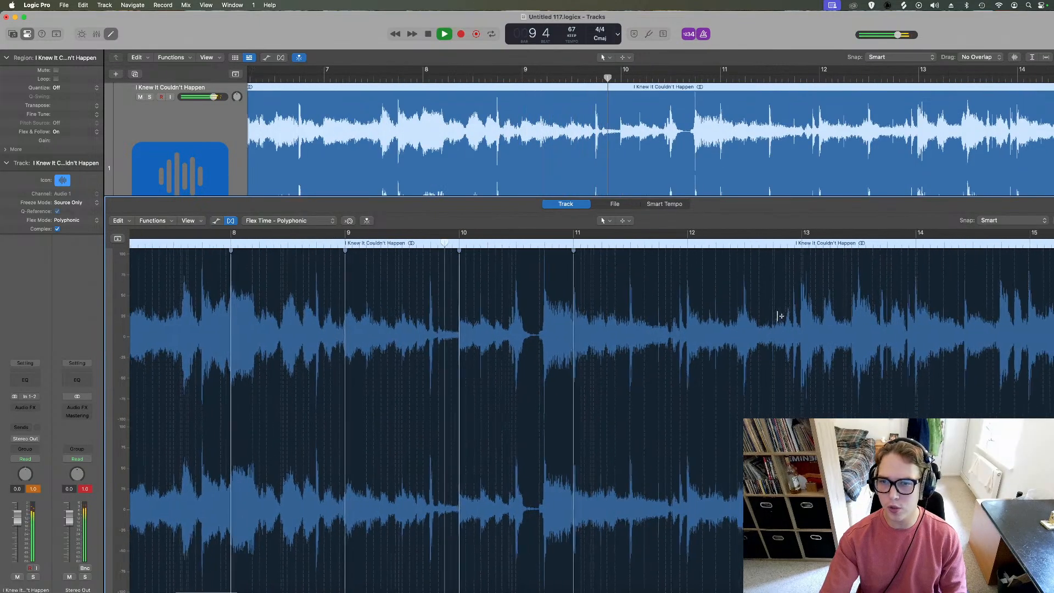
left_click(685, 266)
scroll(725, 294, "right", 4)
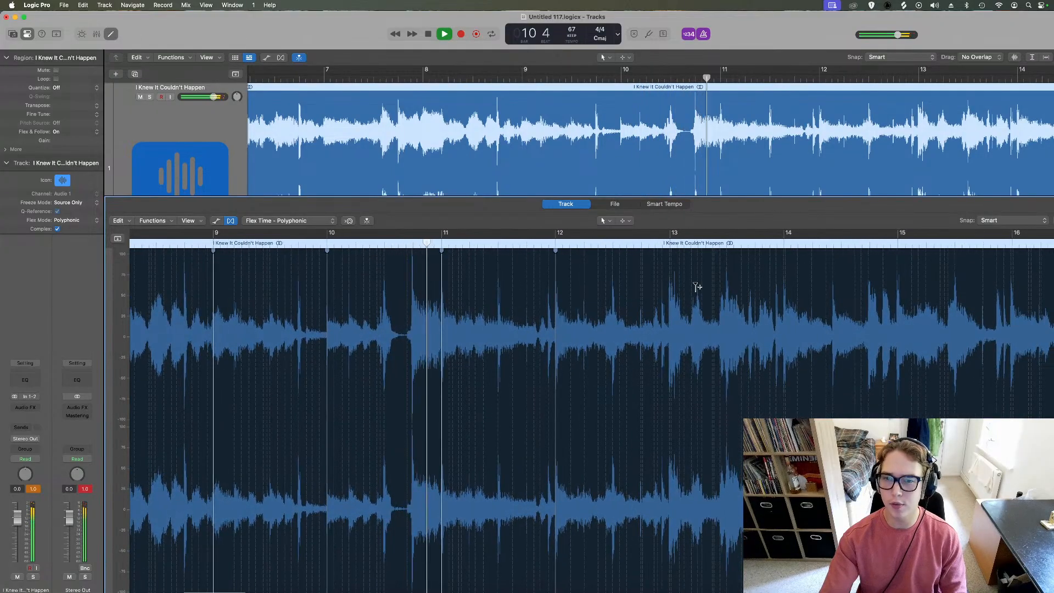
Add flex markers to the sample at the starts of bars 13, 14 and 15 during playback
left_click(671, 272)
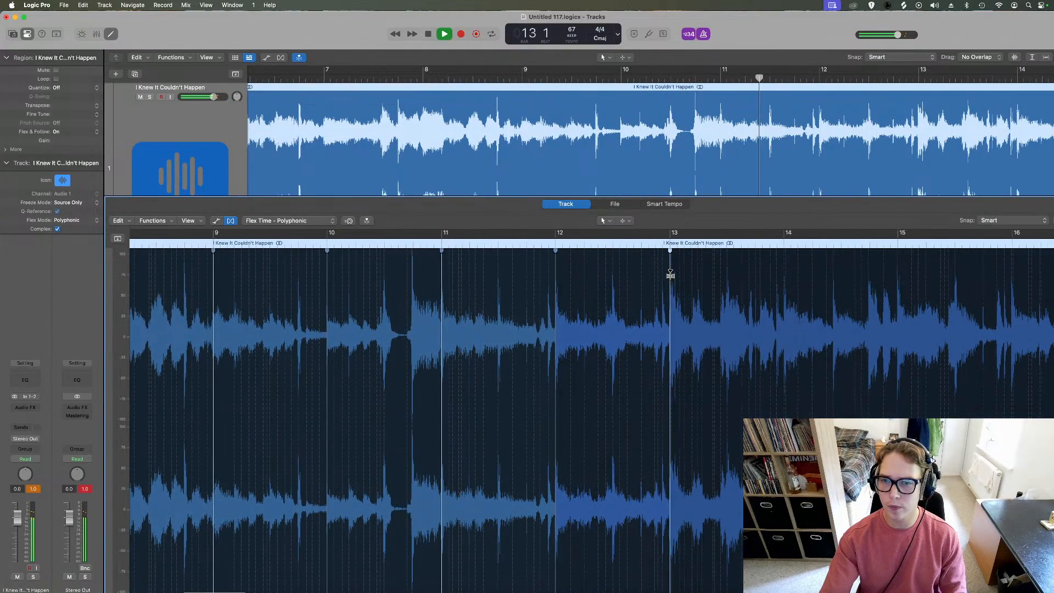
scroll(783, 305, "right", 5)
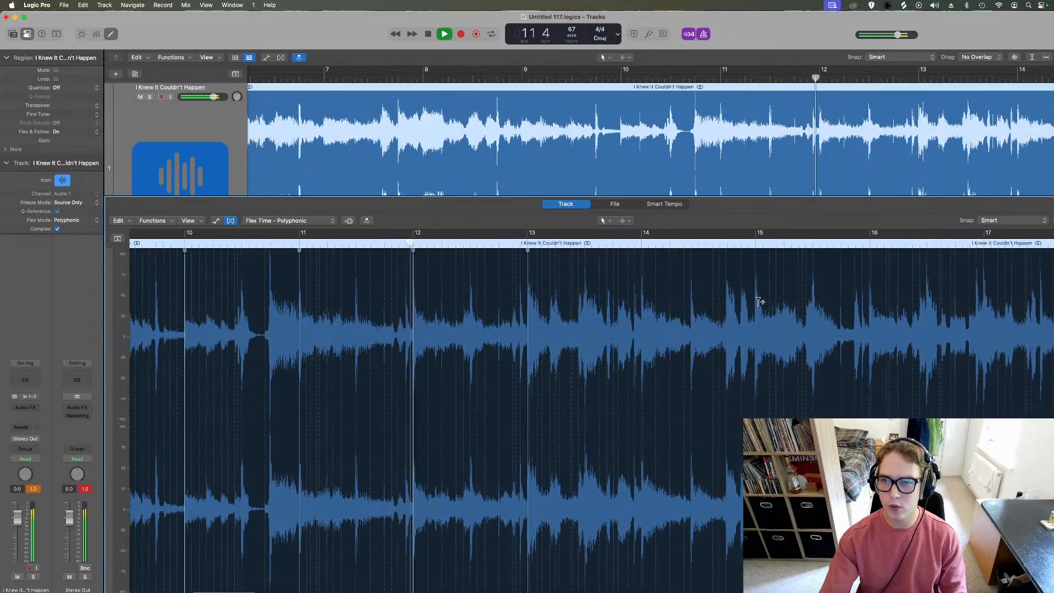
scroll(626, 275, "up", 5)
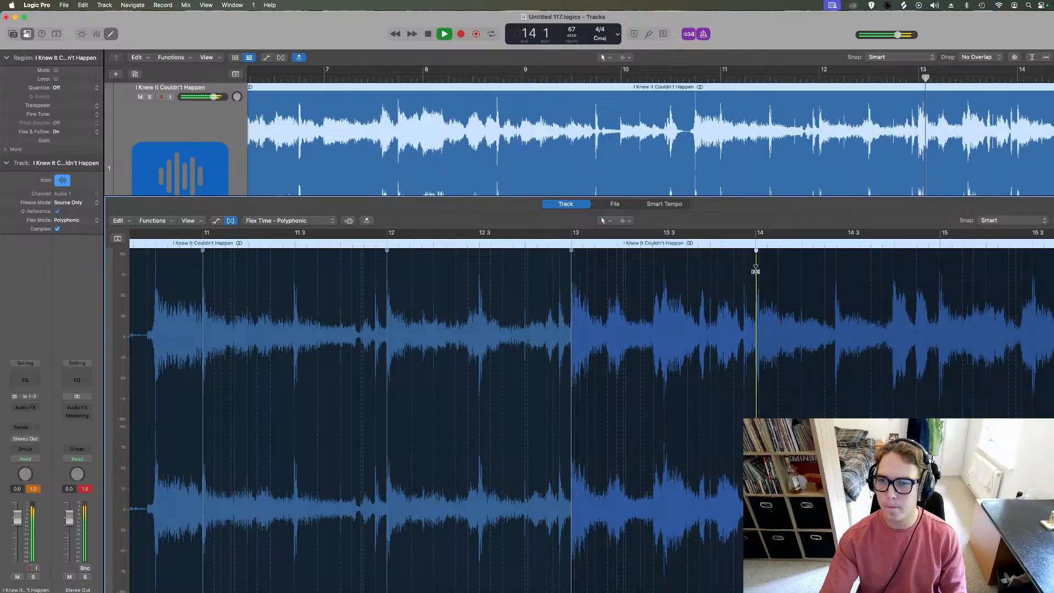
scroll(816, 291, "right", 6)
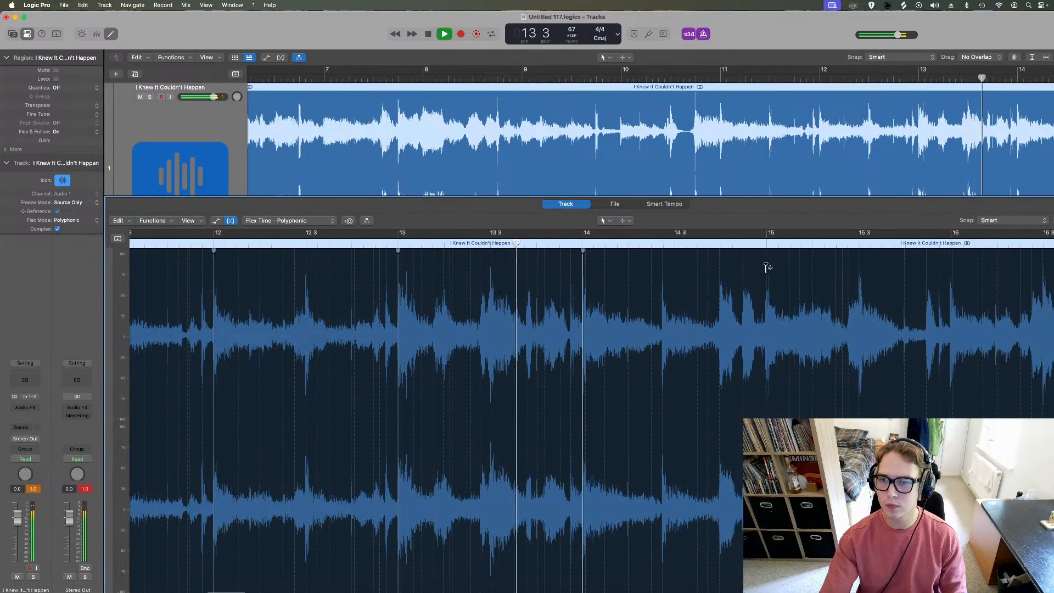
left_click(516, 585)
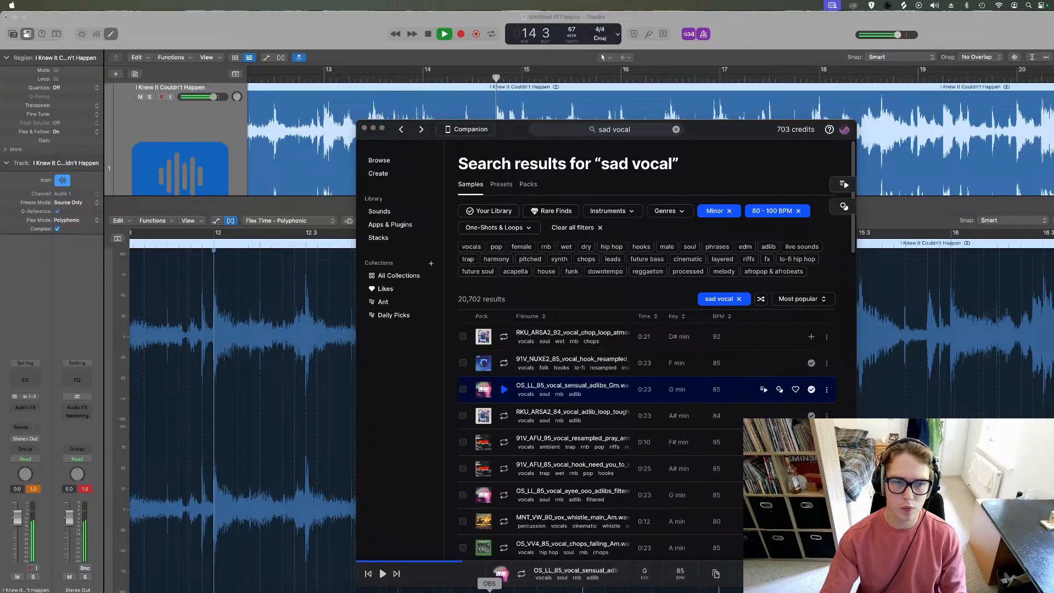
left_click(974, 302)
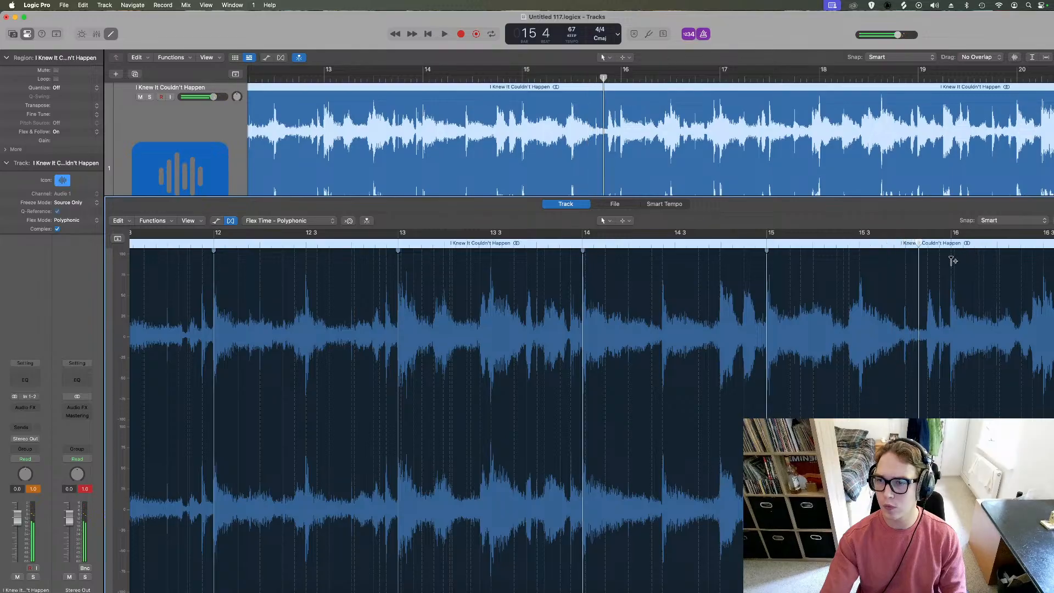
Add flex markers at the starts of bars 16, 17 and 18, pausing and resuming playback between them
key("space")
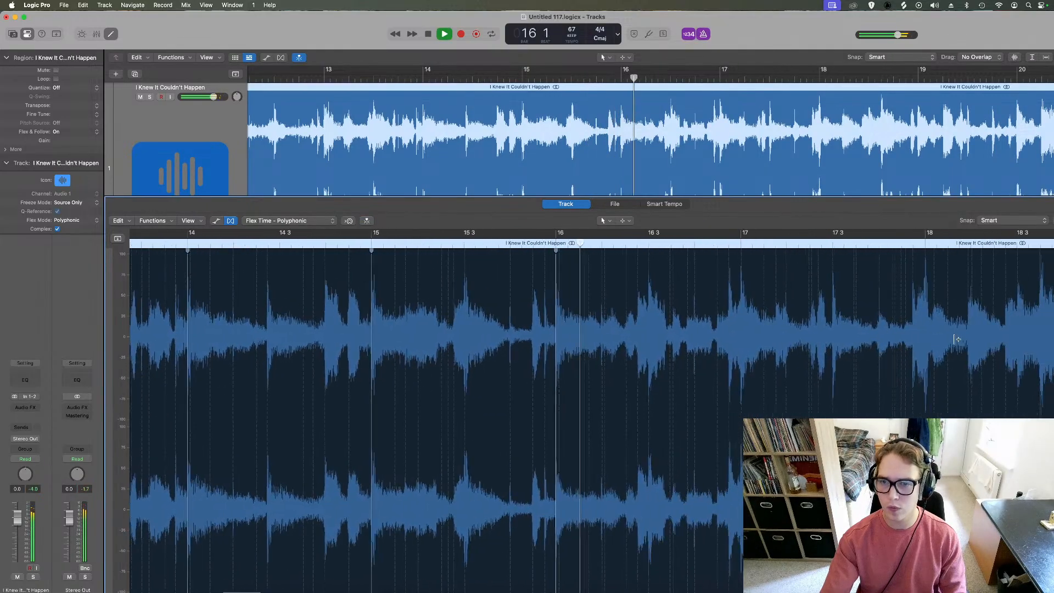
key("space")
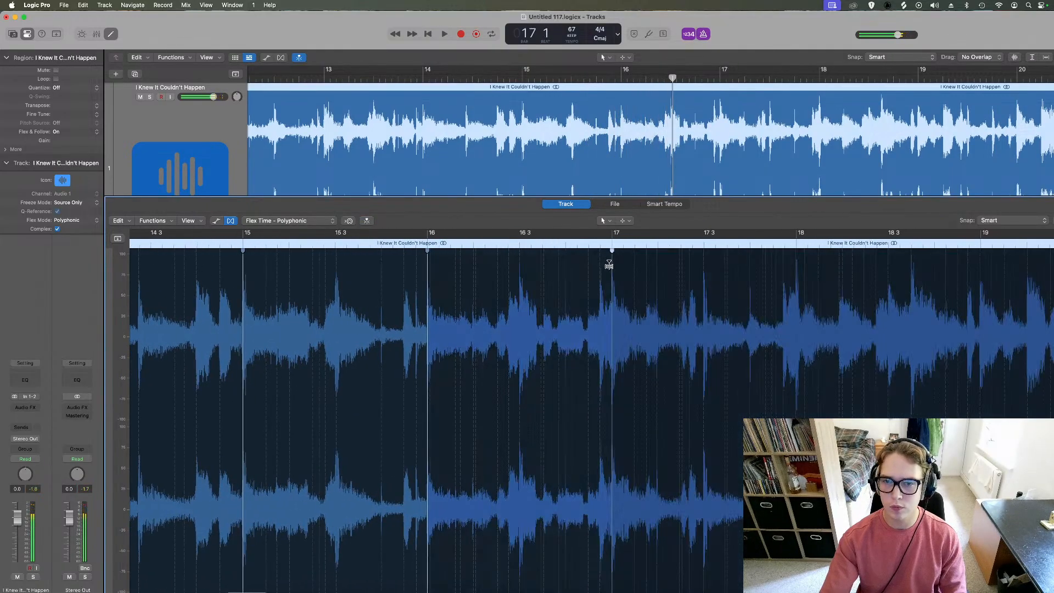
key("space")
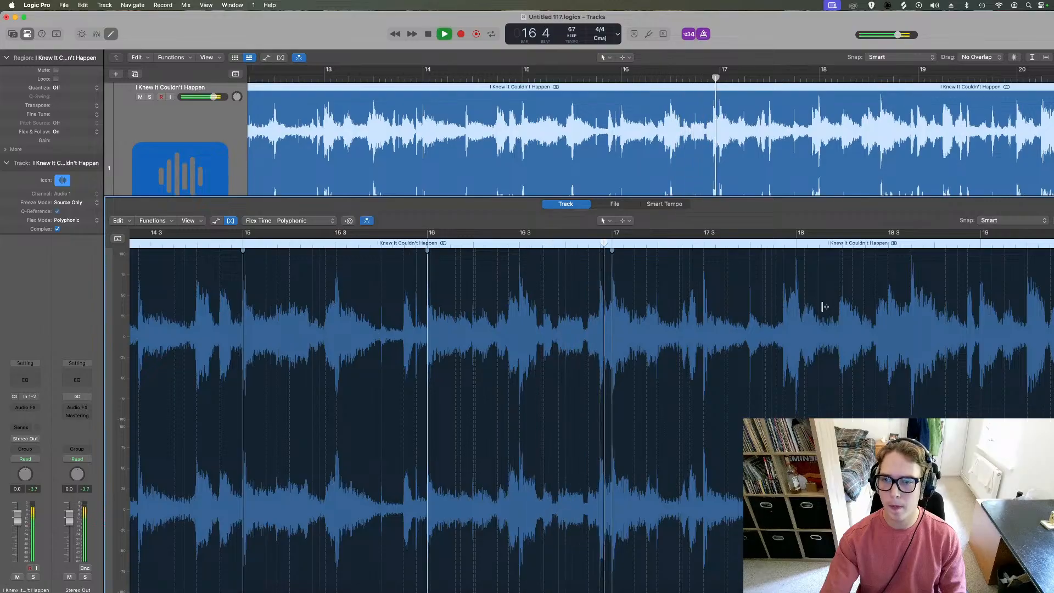
key("space")
left_click(797, 266)
key("space")
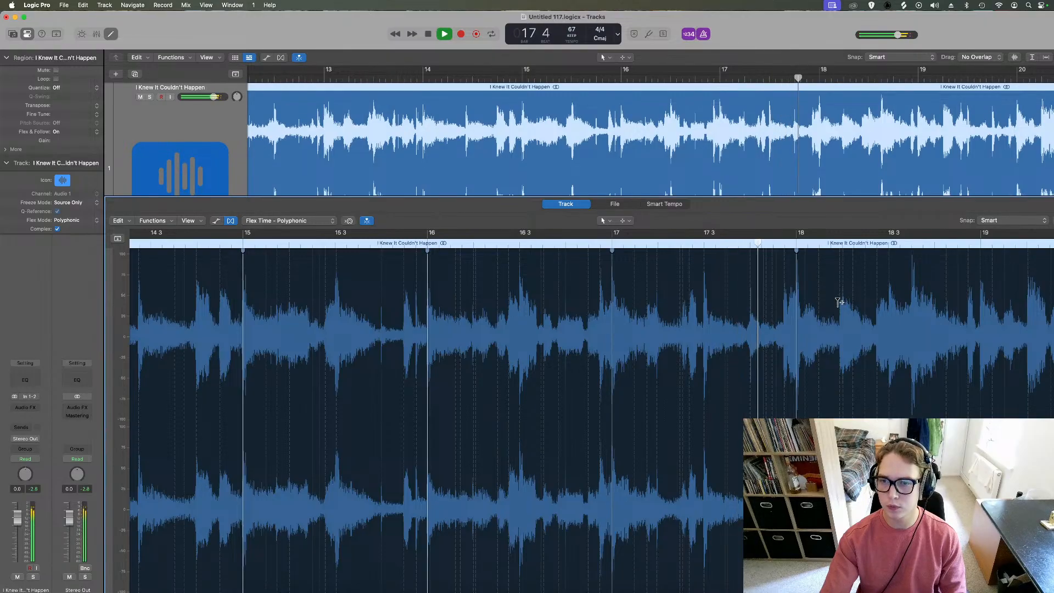
Add flex markers at the start of each bar from bar 19 to bar 22 while the sample plays
scroll(848, 301, "right", 10)
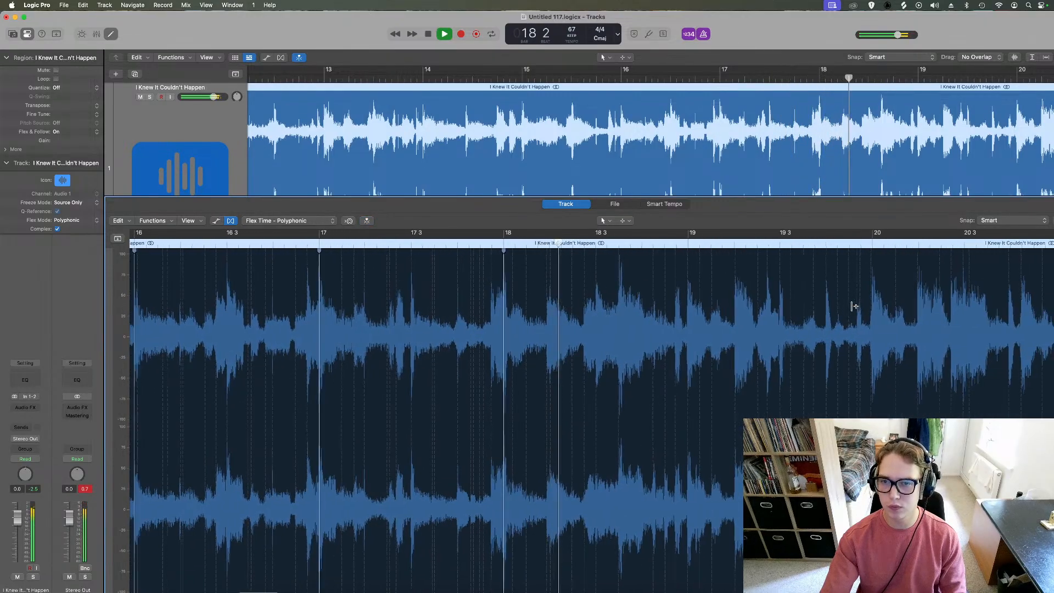
left_click(688, 267)
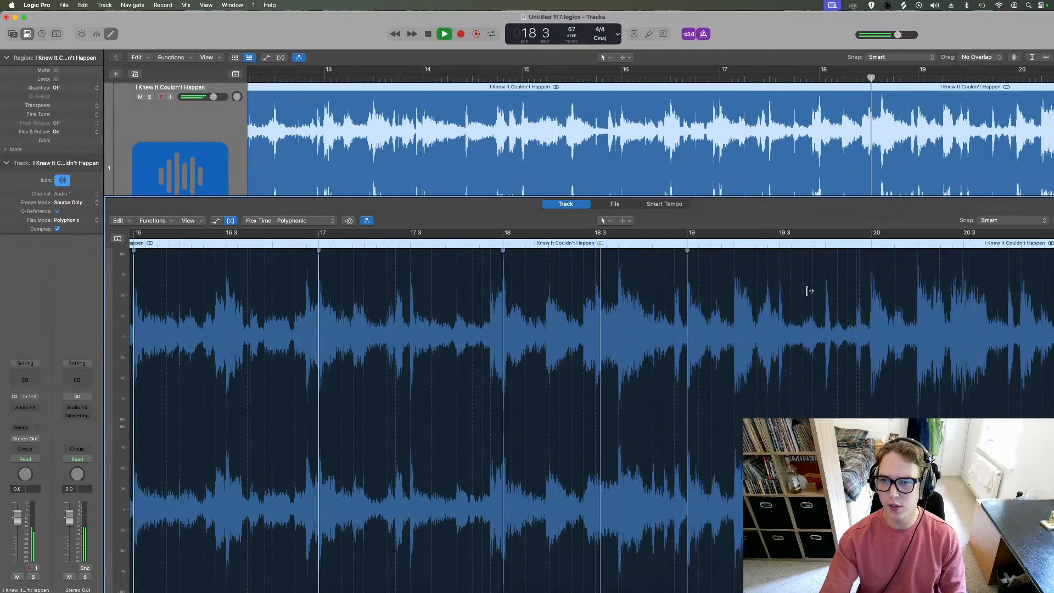
left_click(872, 266)
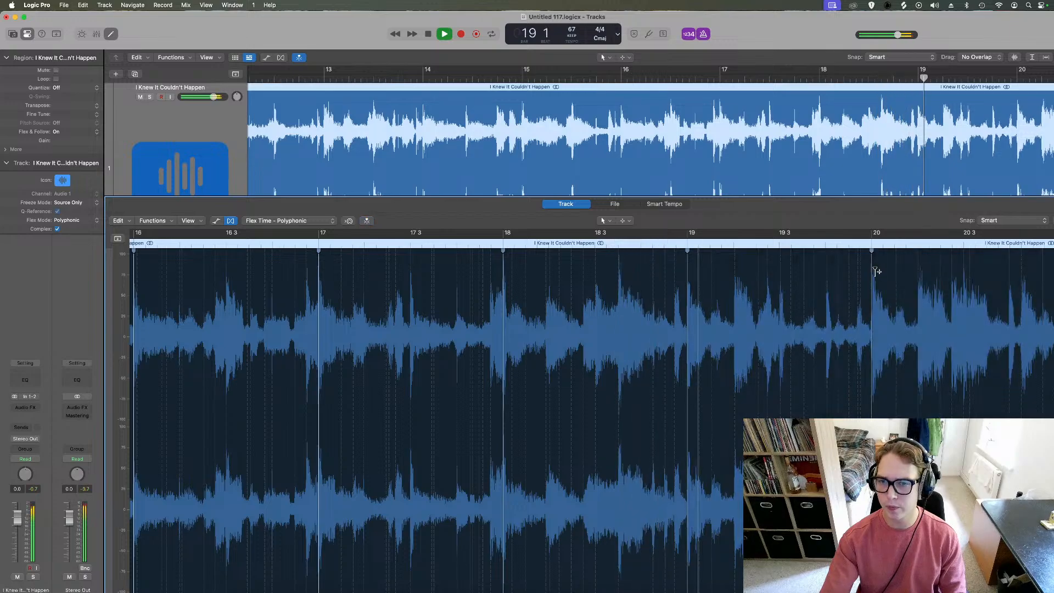
scroll(893, 301, "right", 1)
scroll(893, 301, "right", 12)
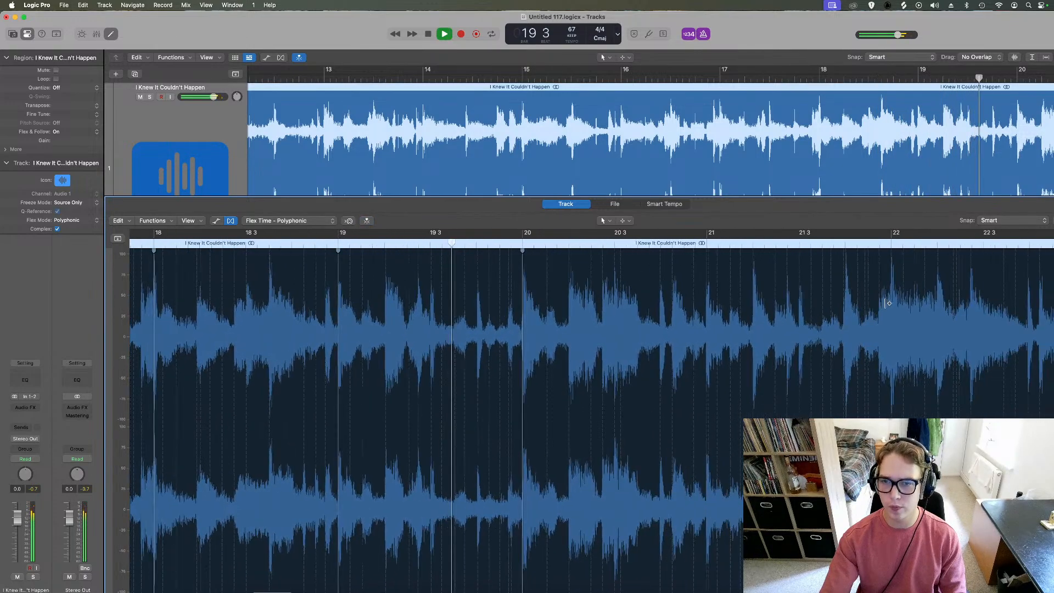
left_click(707, 266)
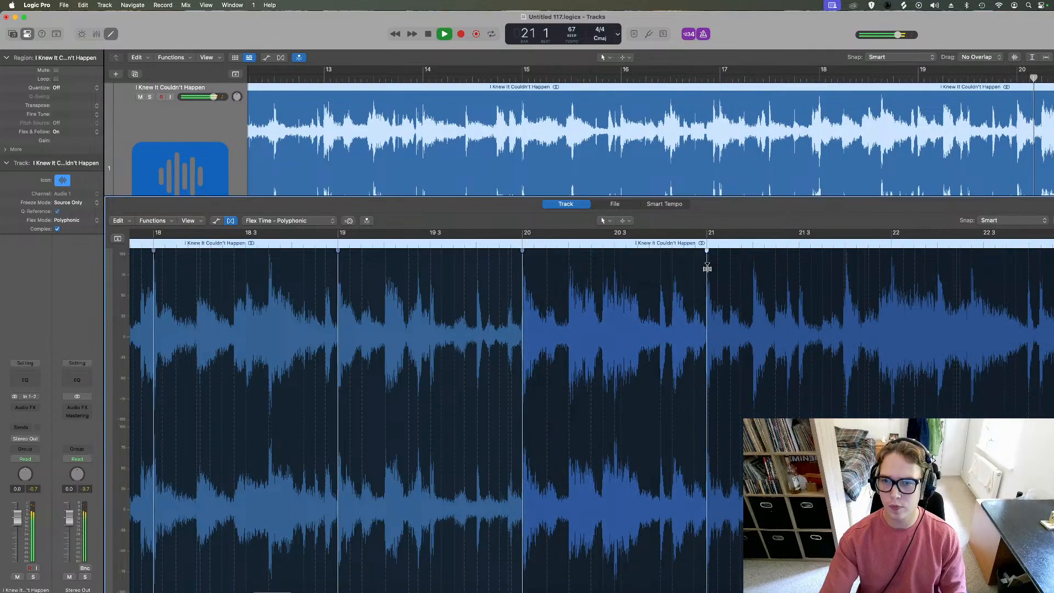
left_click(891, 255)
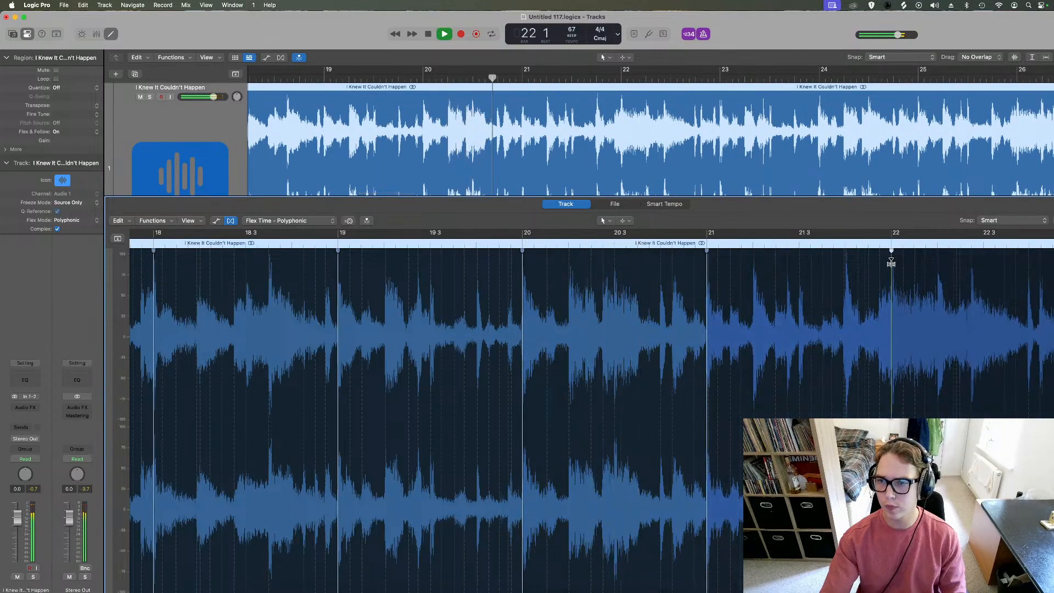
Add flex markers on the waveform at the starts of bars 23 and 24
scroll(914, 341, "right", 6)
scroll(903, 339, "right", 3)
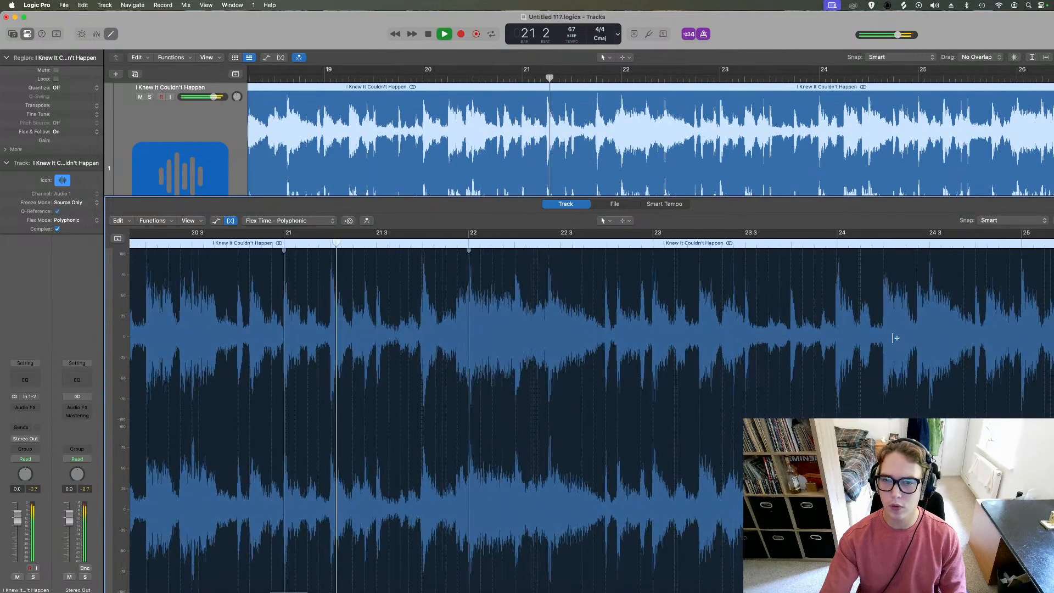
left_click(653, 258)
left_click(838, 268)
scroll(796, 274, "right", 5)
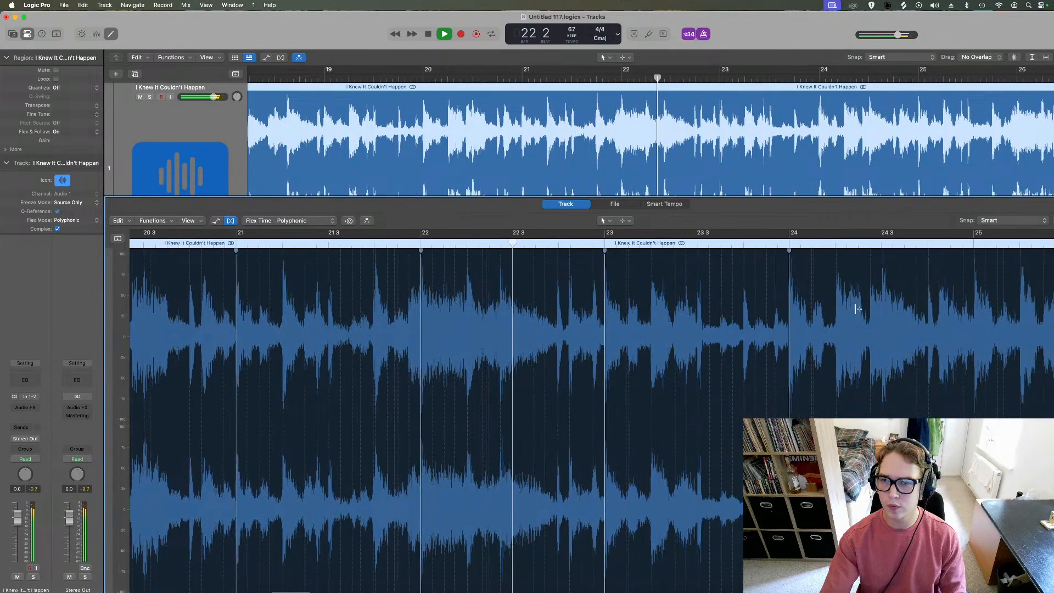
left_click(756, 264)
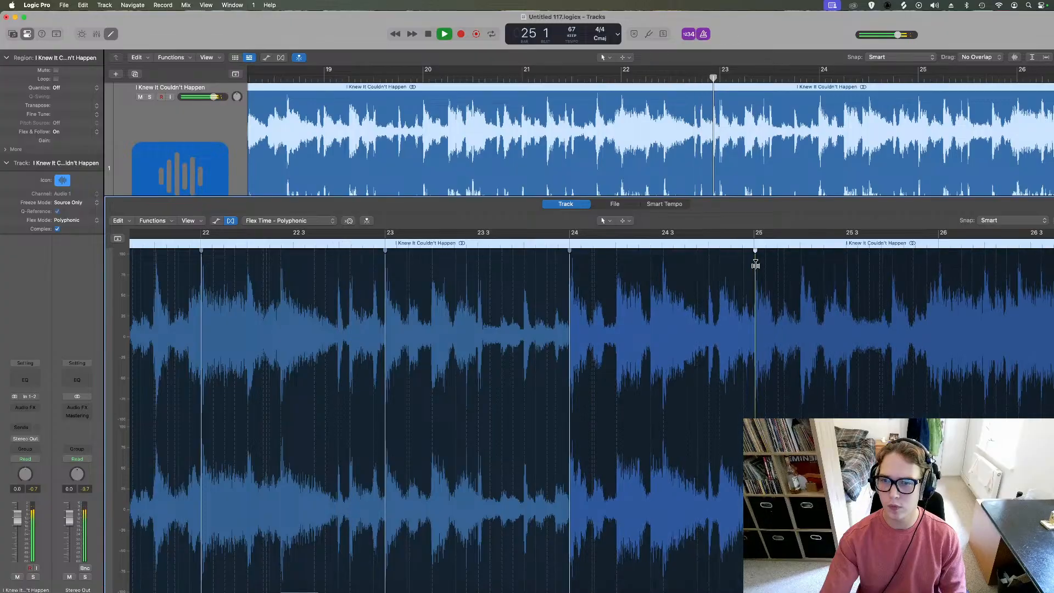
double_click(754, 268)
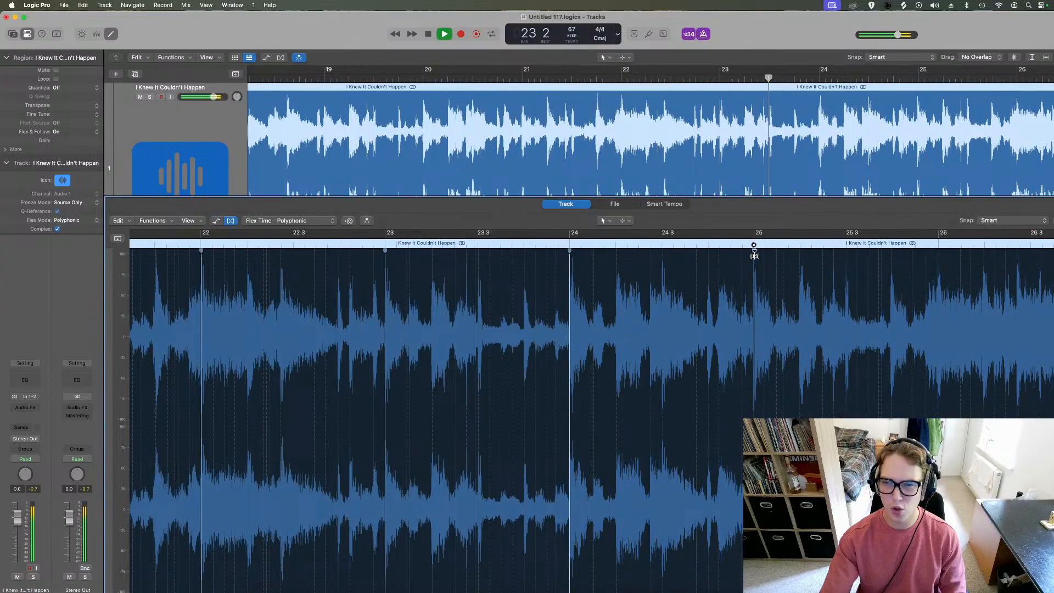
scroll(558, 584, "left", 1)
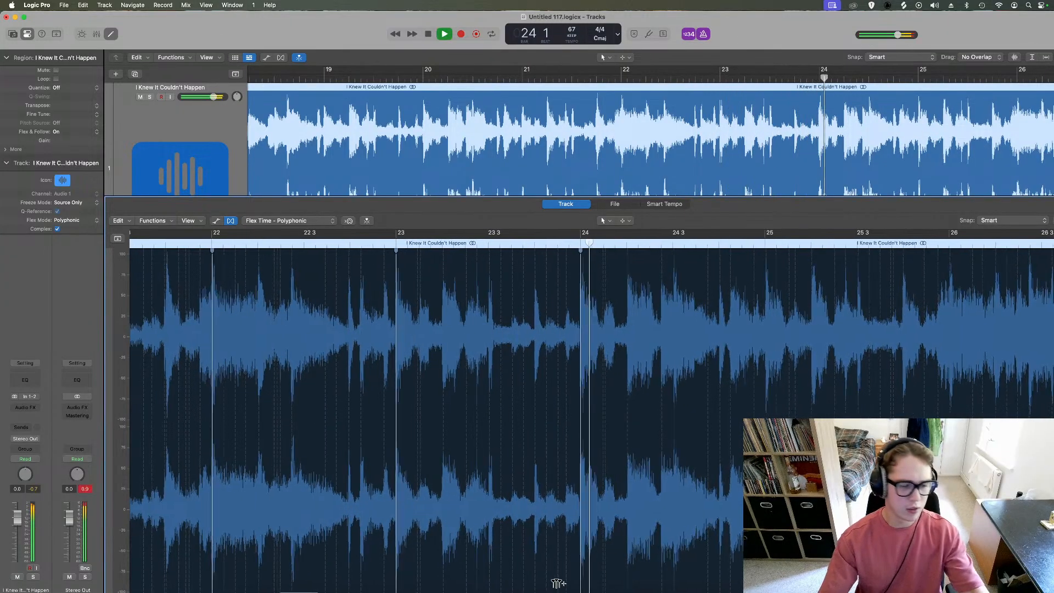
Add flex markers on the hits at the starts of bars 25, 26 and 27
scroll(558, 584, "right", 5)
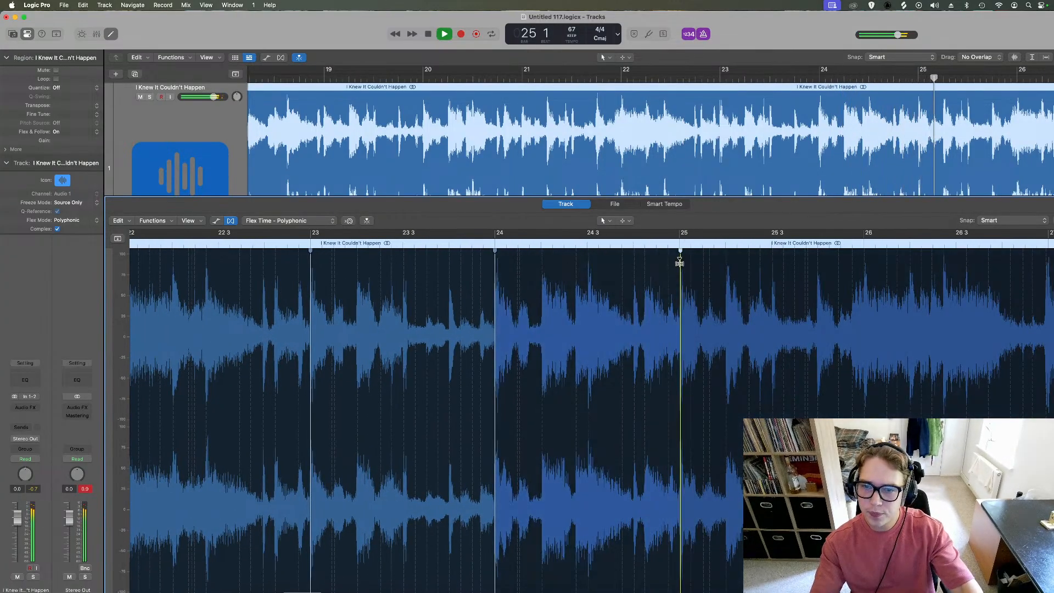
left_click(680, 260)
left_click(865, 259)
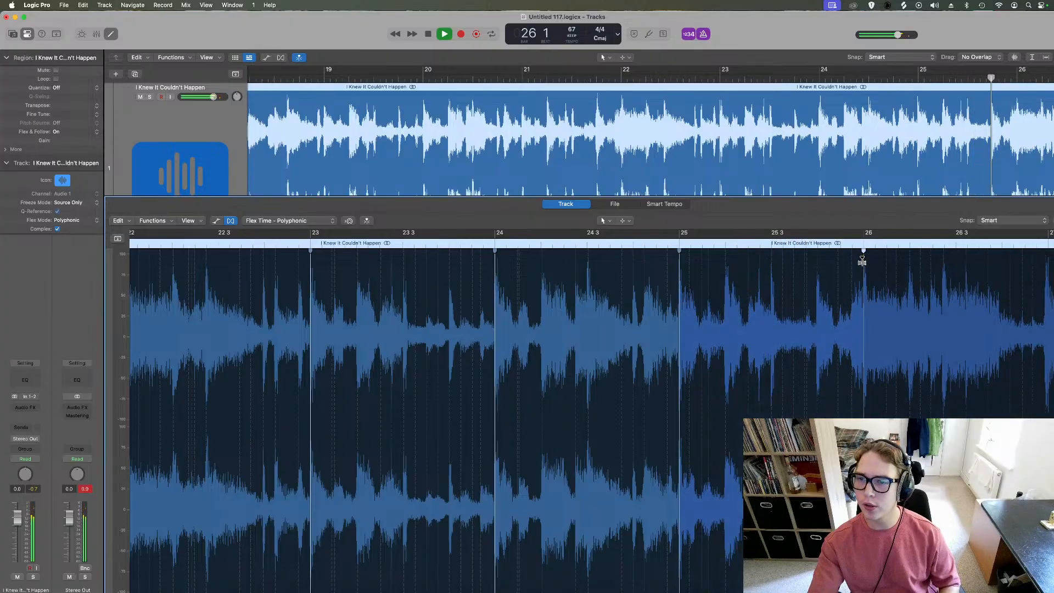
scroll(889, 284, "right", 9)
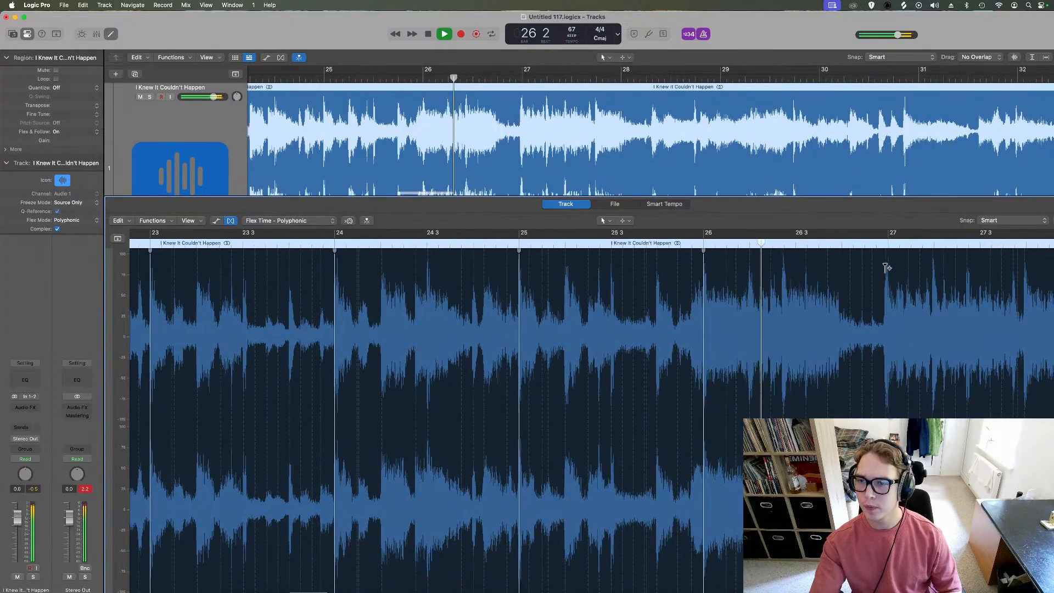
left_click(890, 269)
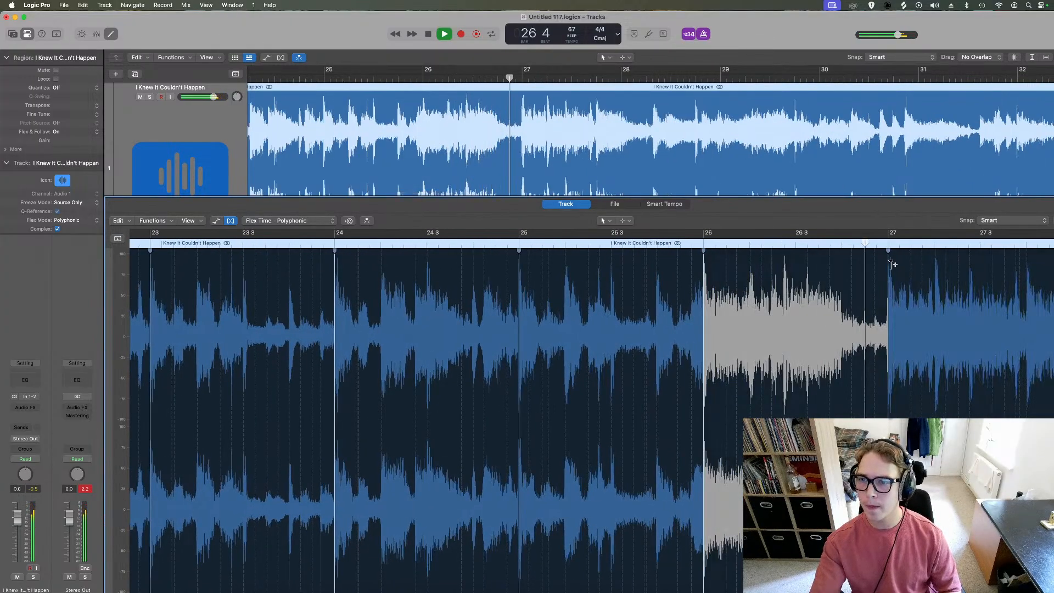
Stop playback, split the sample region at bar 27, delete everything after the split and close the audio editor
key("space")
left_click(524, 75)
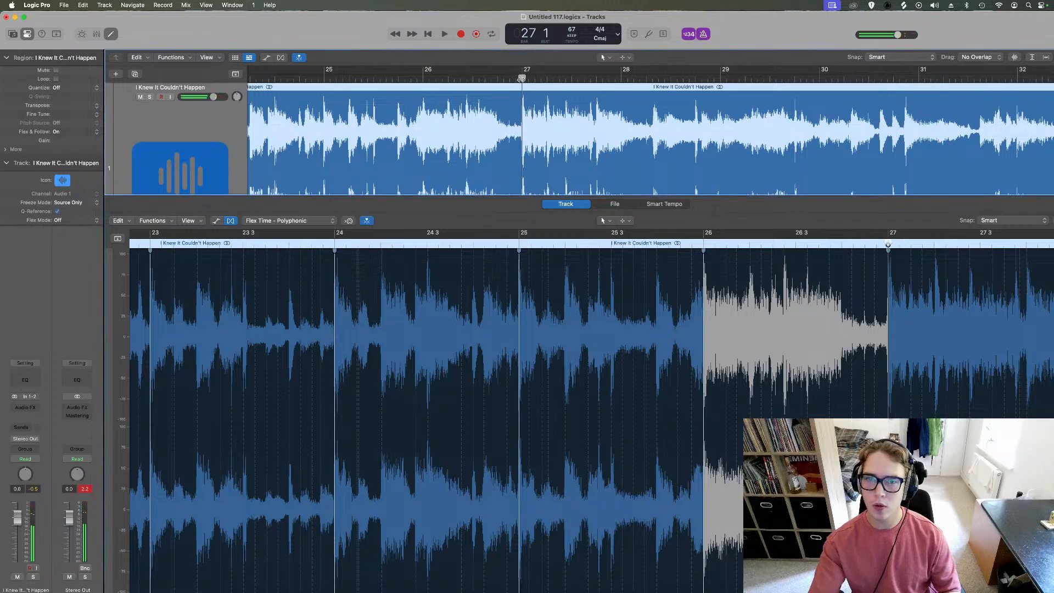
key("super+t")
left_click(569, 152)
key("Delete")
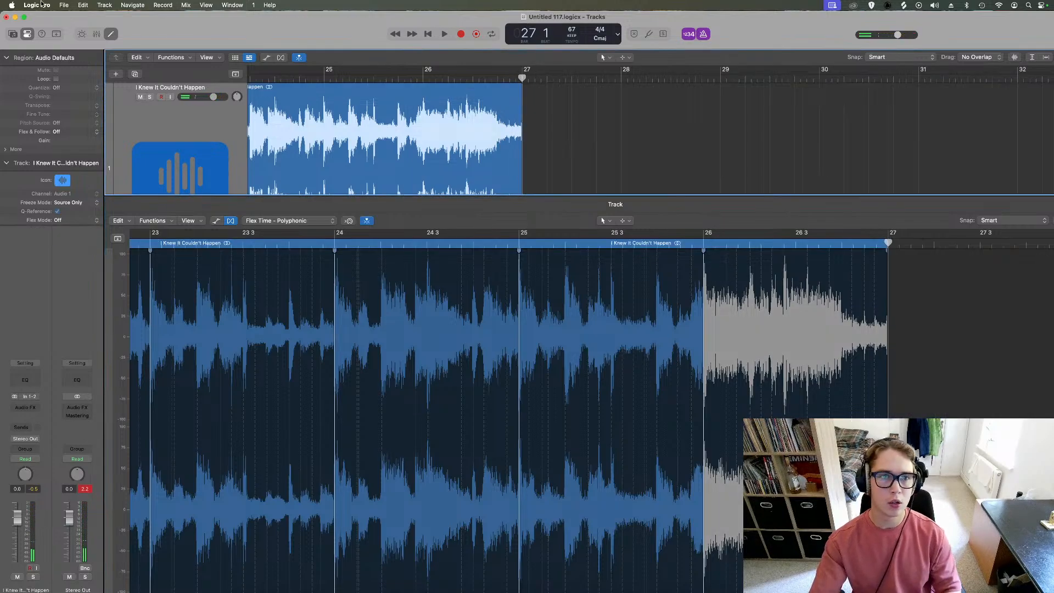
left_click(108, 35)
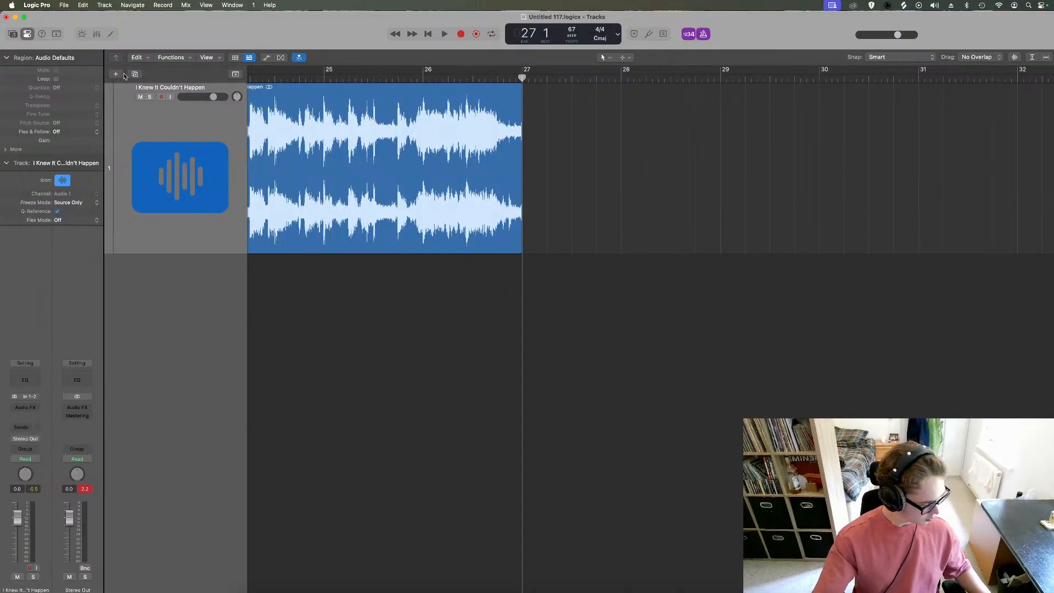
Create a new software instrument track with a stereo Quick Sampler (Single Sample) as its instrument
scroll(124, 73, "left", 1)
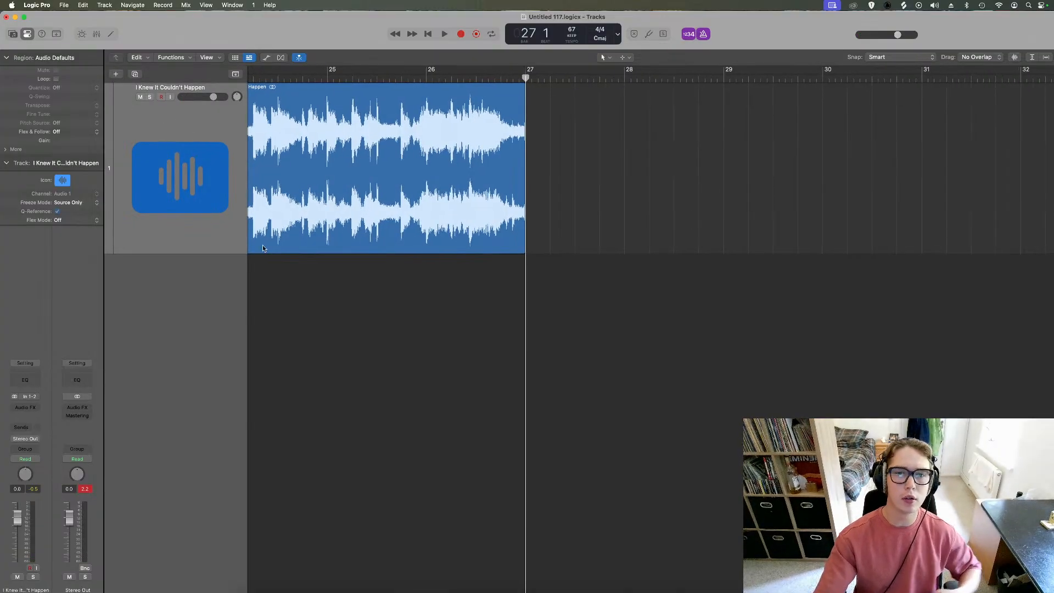
key("alt+super+n")
left_click(417, 280)
left_click(420, 329)
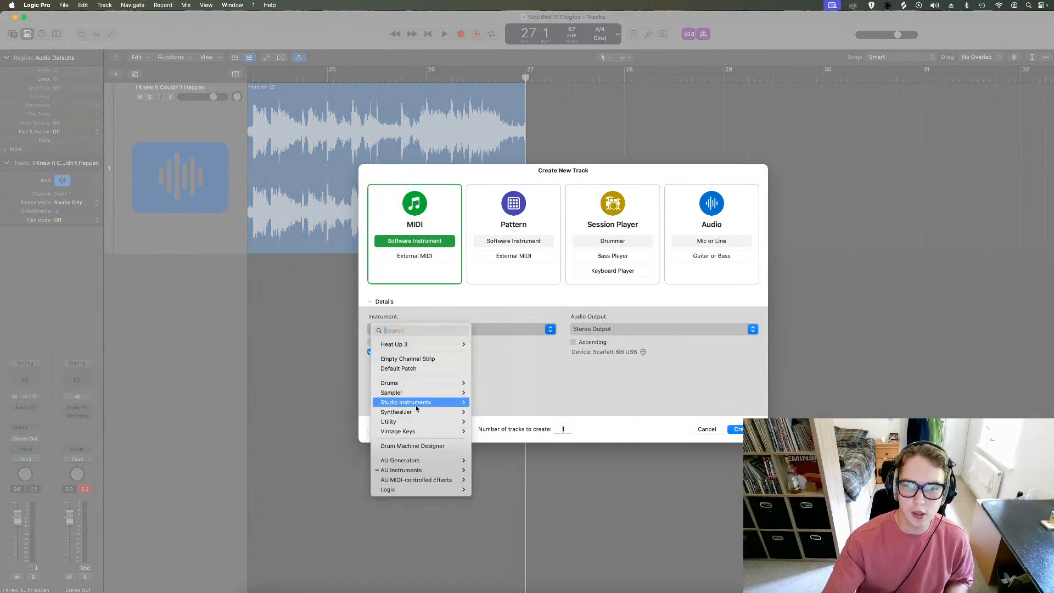
mouse_move(417, 392)
mouse_move(549, 393)
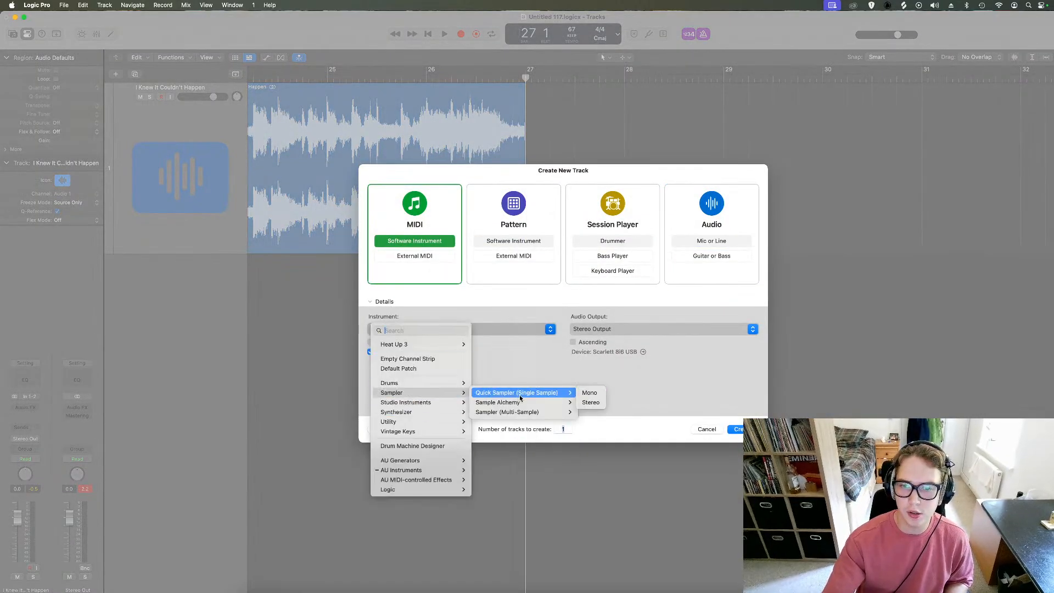
left_click(591, 402)
key("Return")
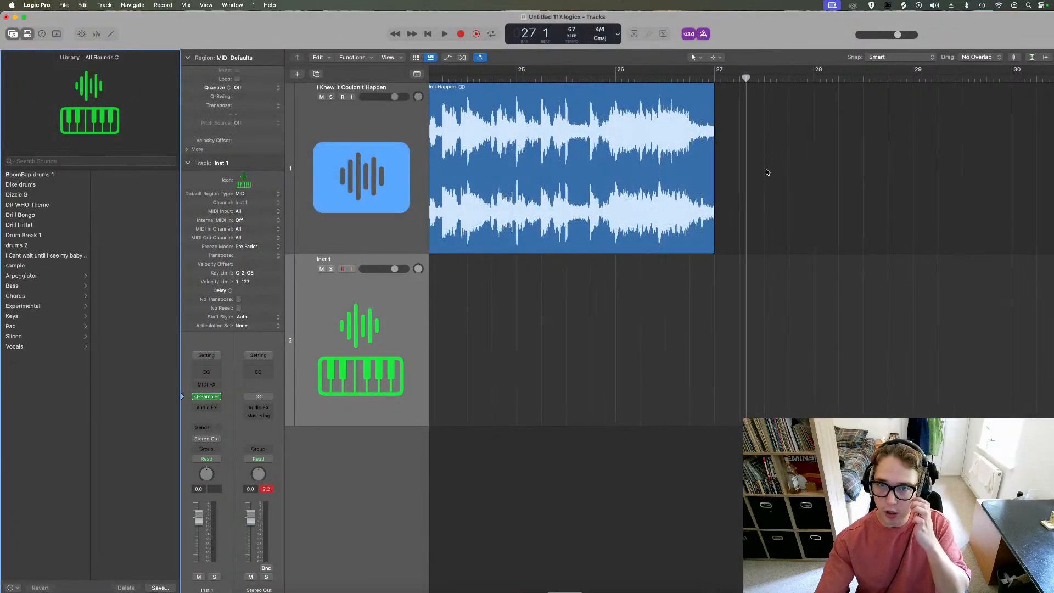
Fit the whole trimmed sample region in the arrangement view and hide the sound library
key("super+Left")
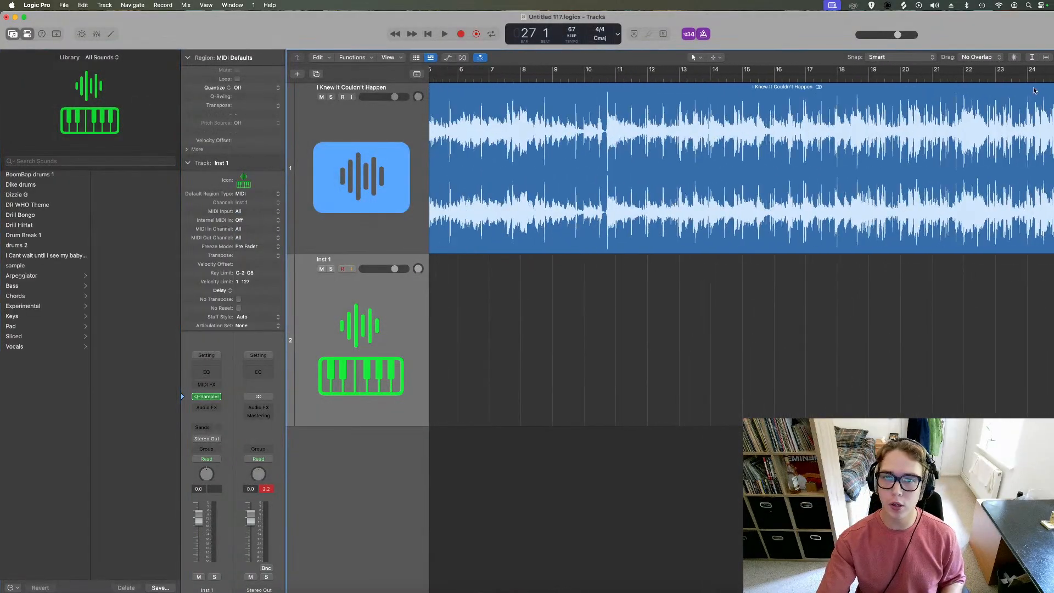
key("super+Left")
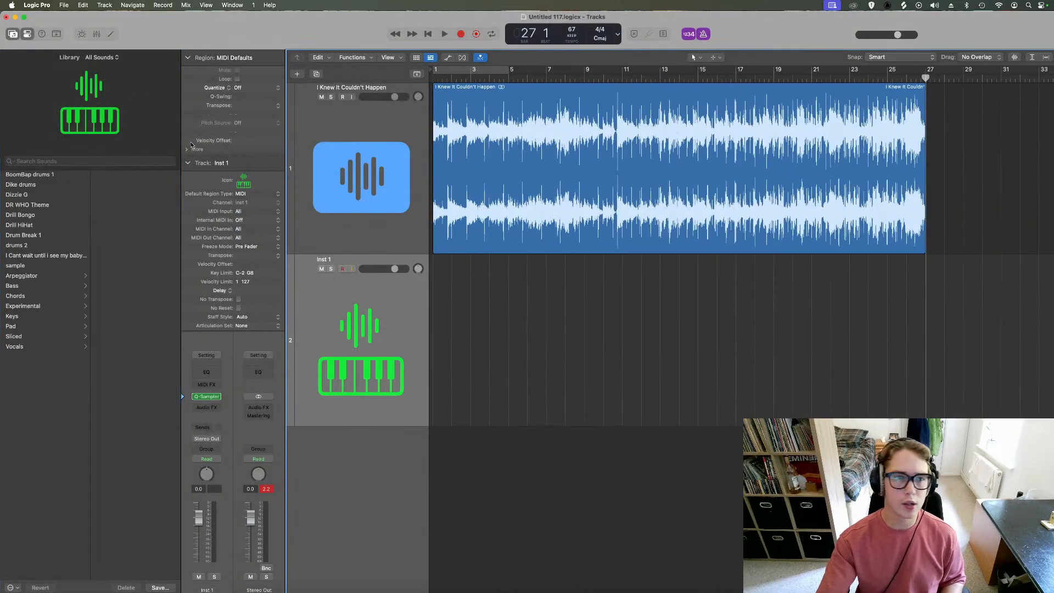
left_click(13, 35)
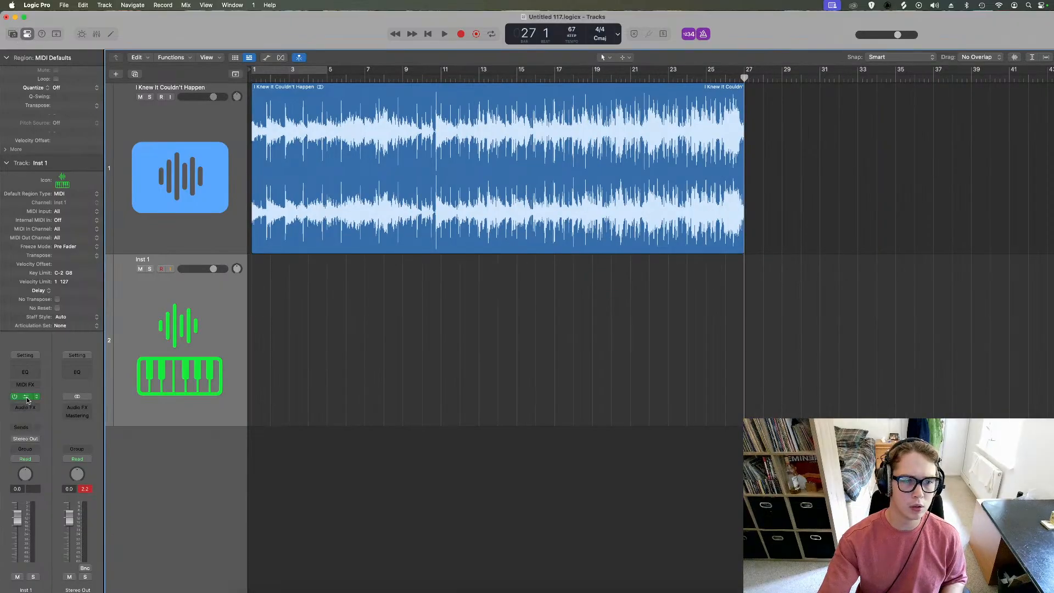
Load the trimmed sample region into Quick Sampler and slice it into 52 equal divisions
key("v")
left_click_drag(354, 228, 557, 251)
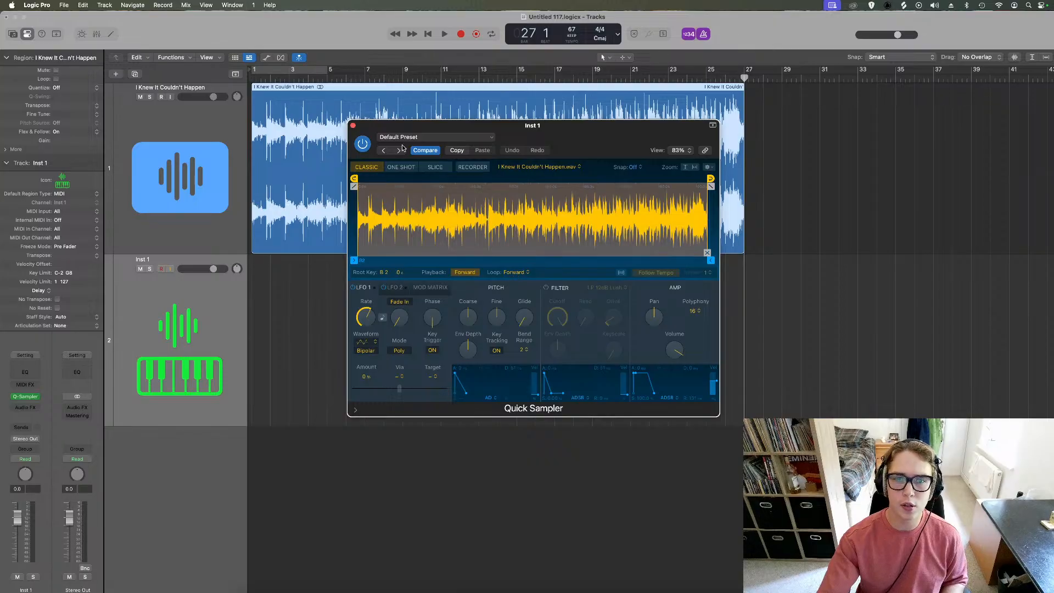
left_click(432, 168)
left_click(386, 273)
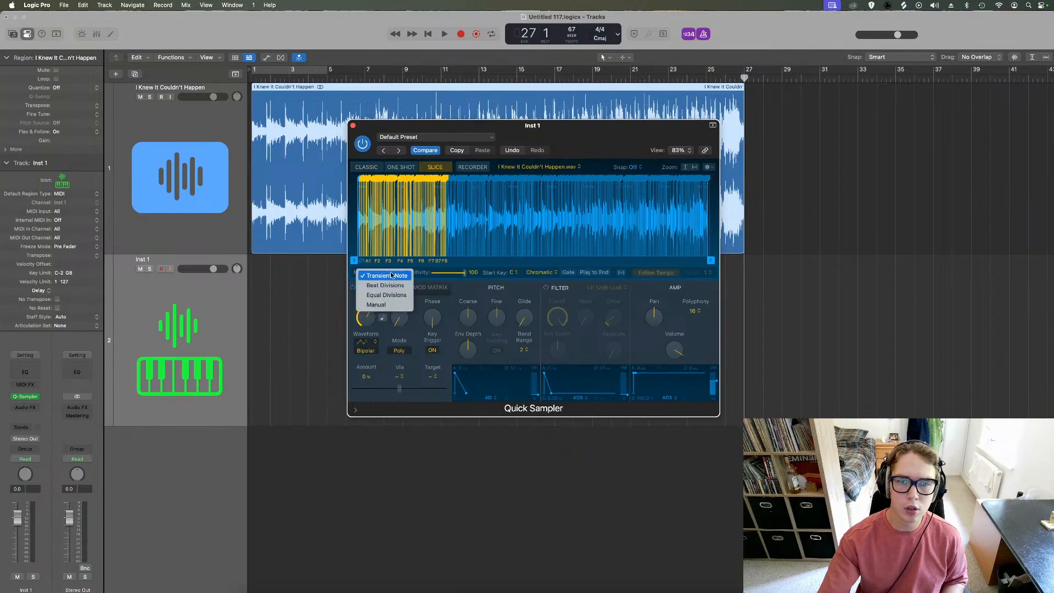
left_click(387, 295)
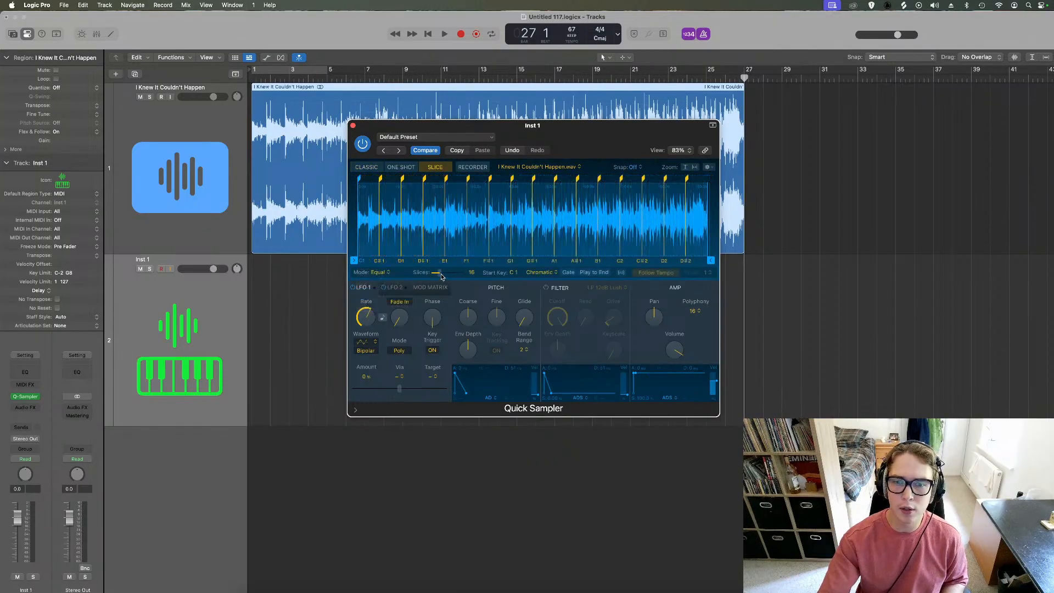
left_click_drag(441, 276, 459, 278)
Set Quick Sampler's polyphony to Mono with Follow Tempo enabled, and turn on the cycle area from bar 1 to bar 5
left_click(694, 312)
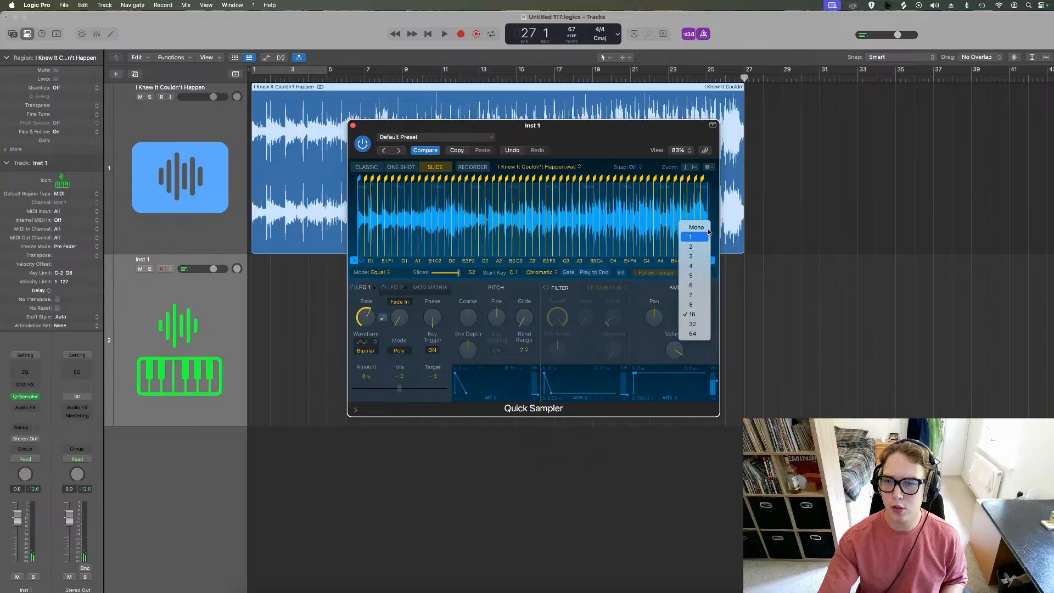
left_click(699, 230)
left_click(315, 67)
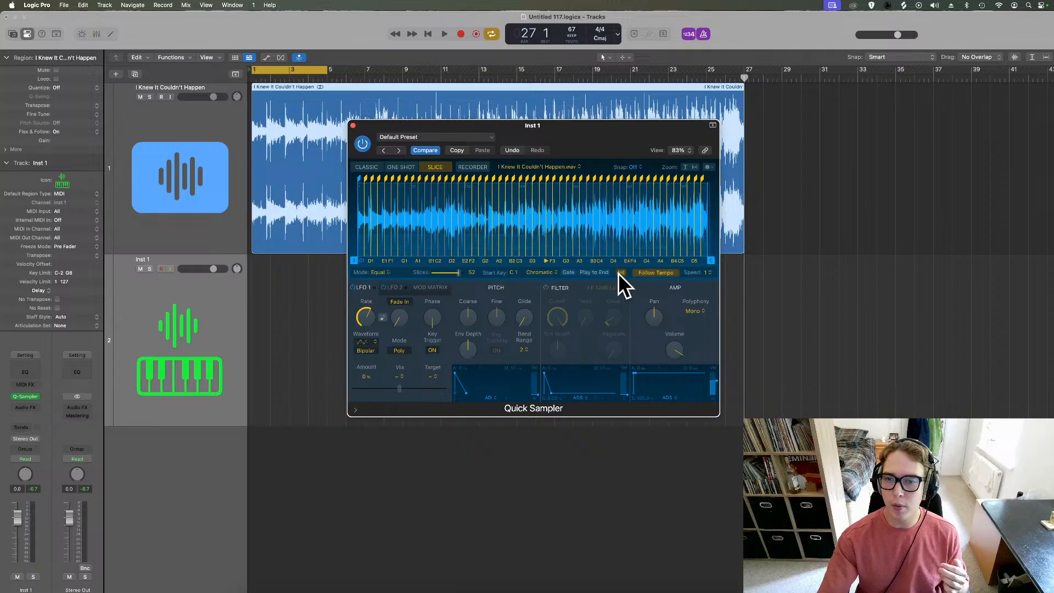
Mute the original audio track and set the project tempo to 86 BPM while auditioning the slices
scroll(381, 66, "up", 3)
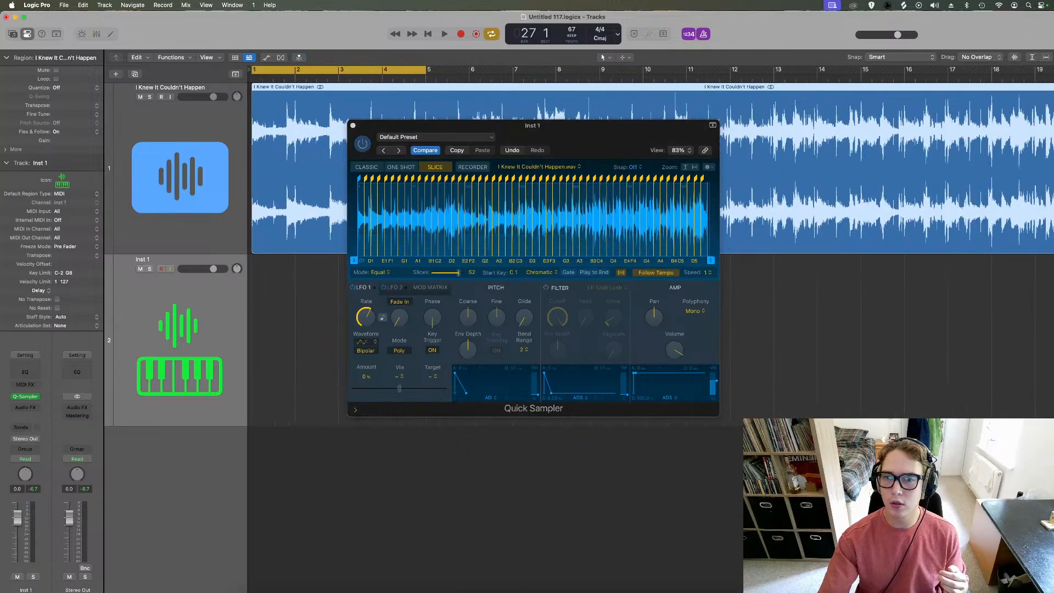
left_click(140, 97)
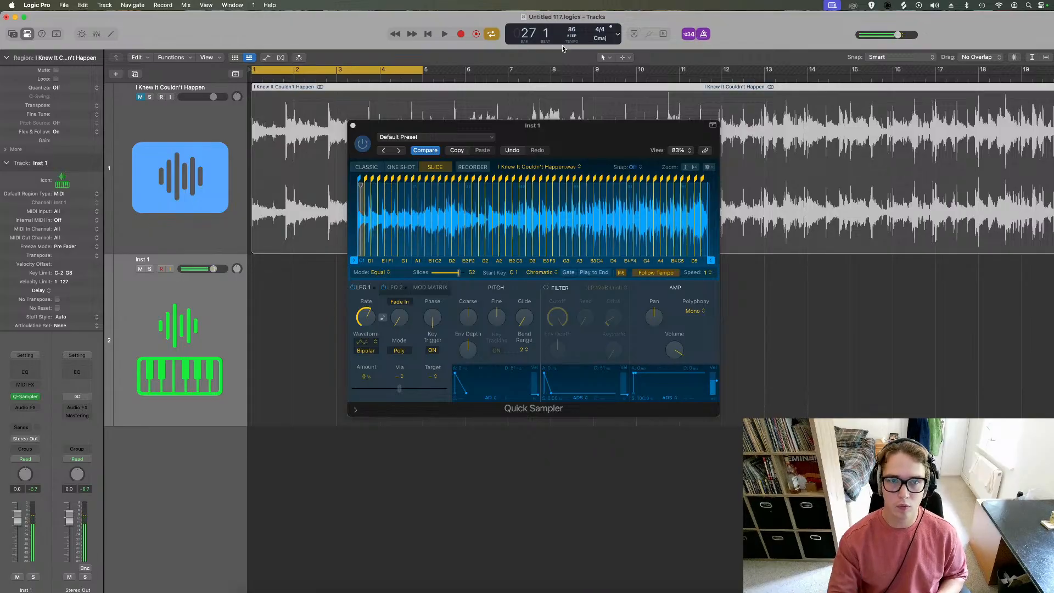
key("space")
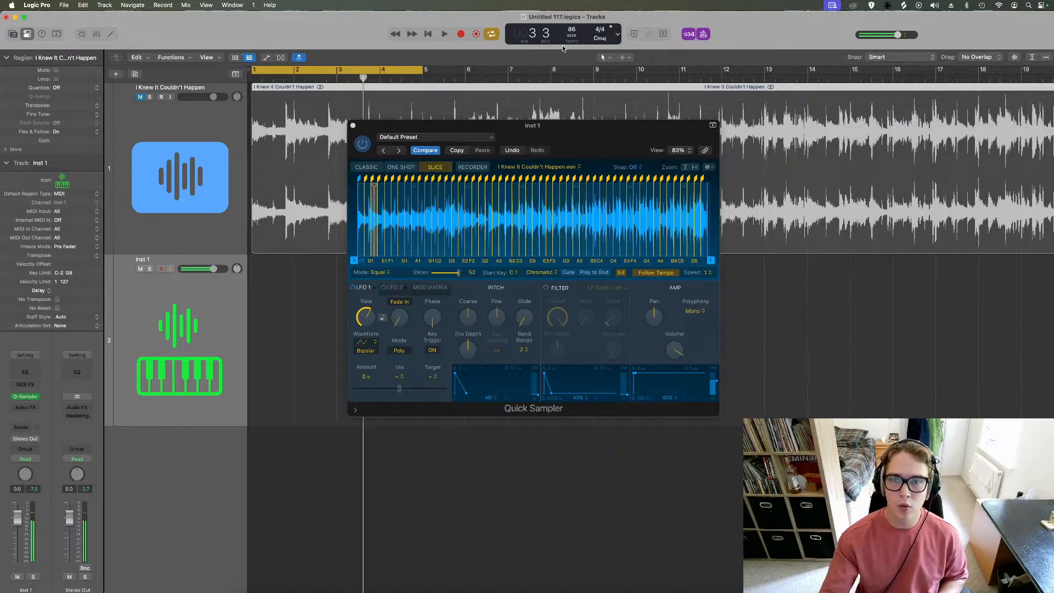
Lower Quick Sampler's coarse pitch slightly and set the project tempo to 91 BPM, with the playhead back at bar 1
left_click_drag(468, 317, 470, 324)
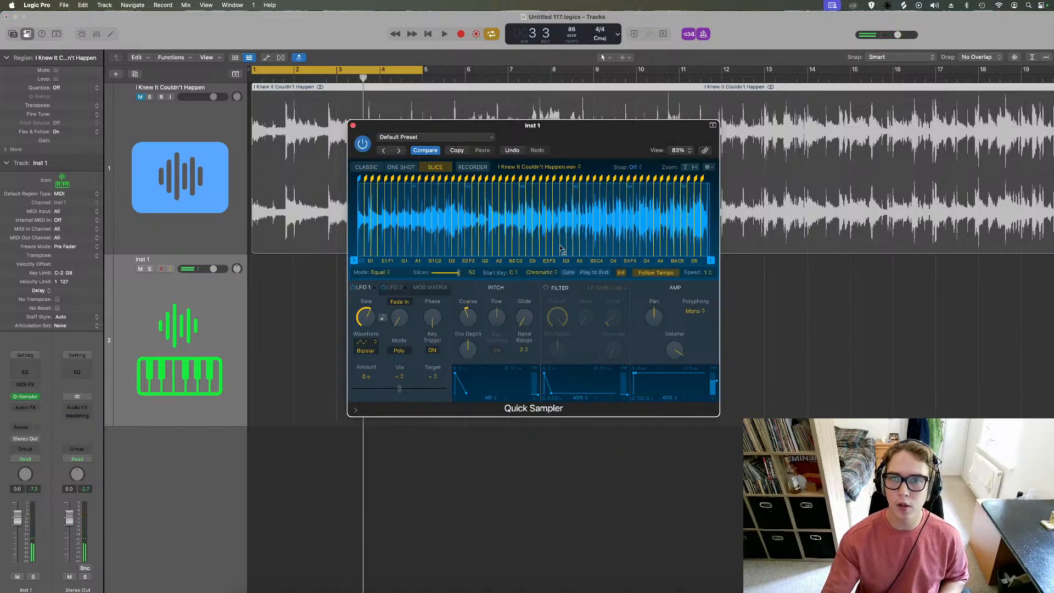
left_click_drag(578, 31, 578, 27)
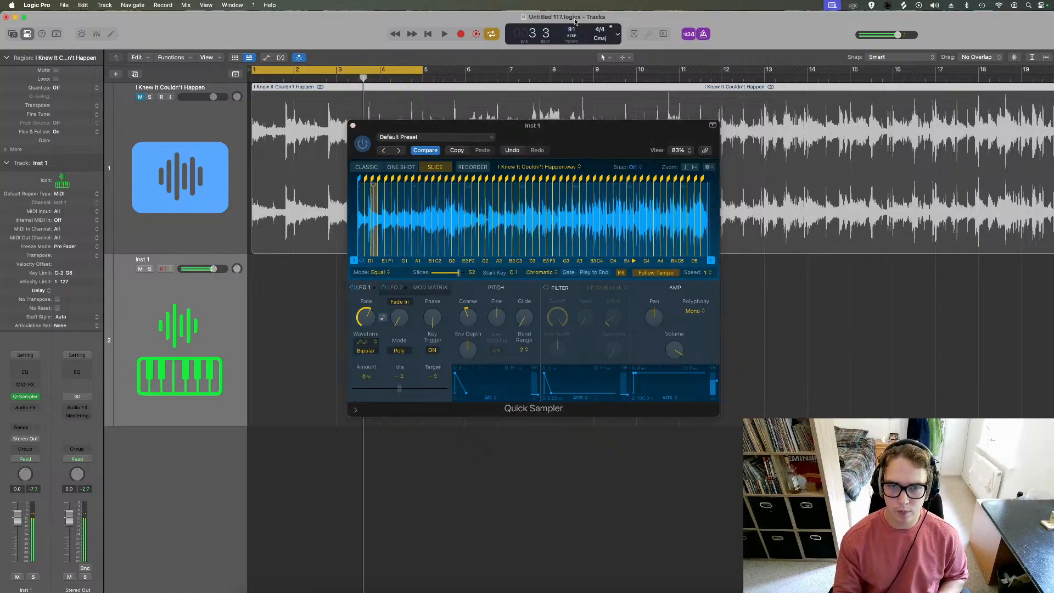
key("Return")
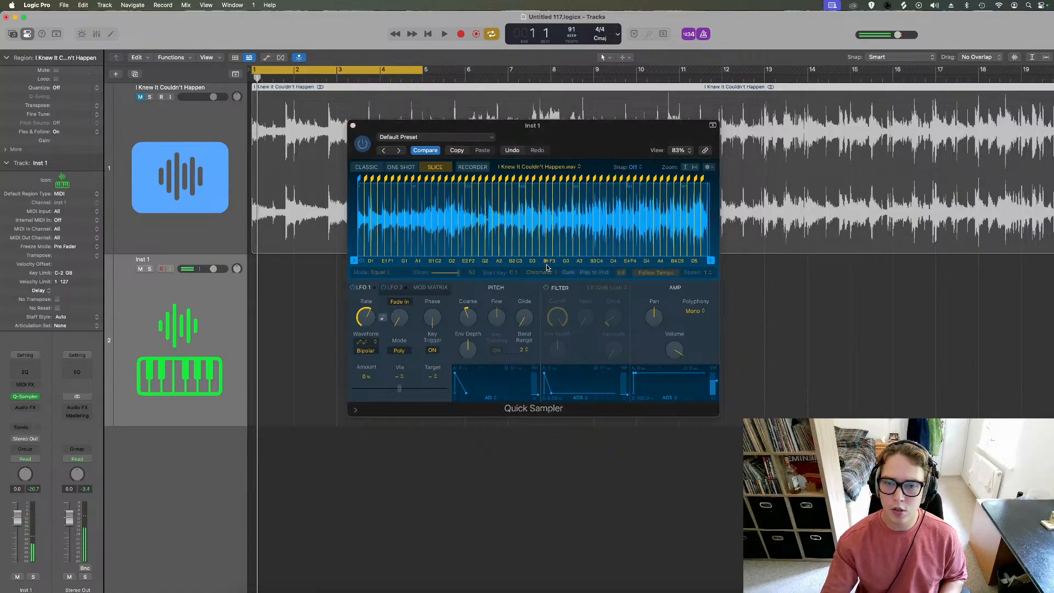
Map the slices in Quick Sampler to white keys only
left_click(540, 272)
left_click(546, 285)
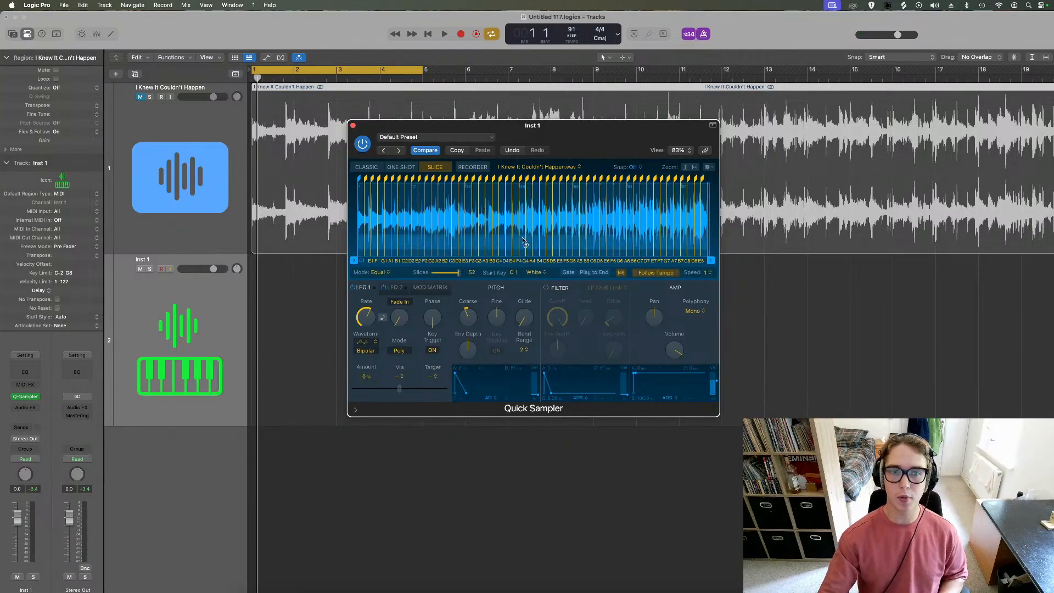
left_click(520, 591)
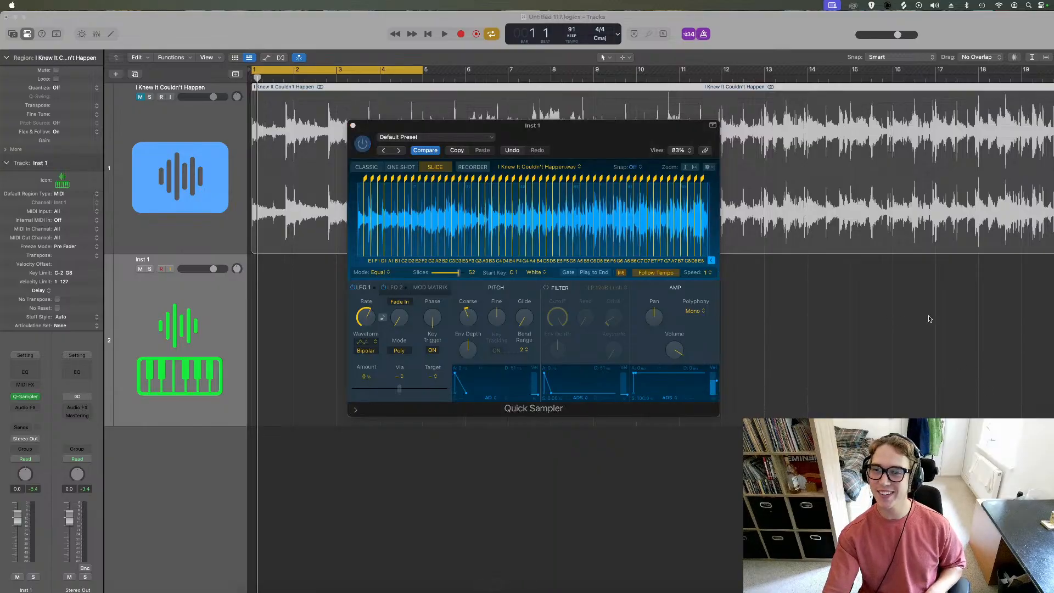
Record a two-bar pattern of four ascending slice notes on the Inst 1 track from bar 1 and close Quick Sampler
left_click(321, 323)
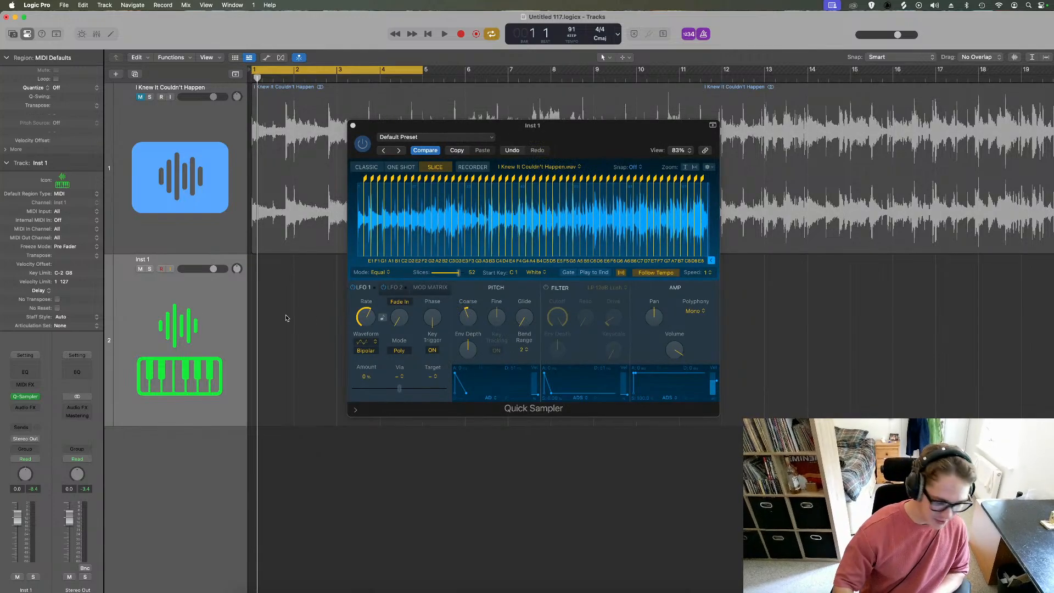
key("r")
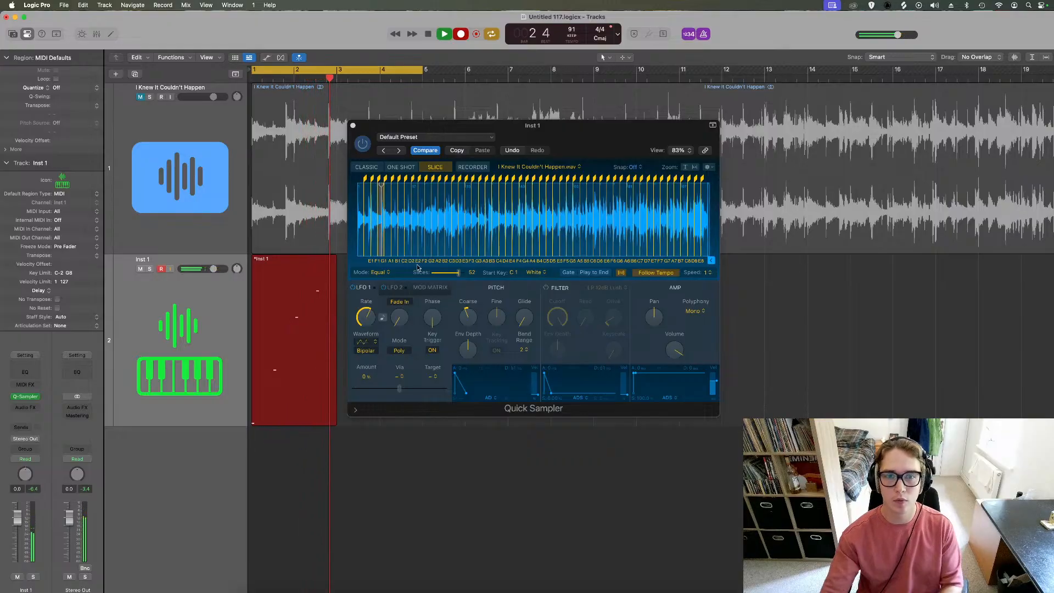
key("space")
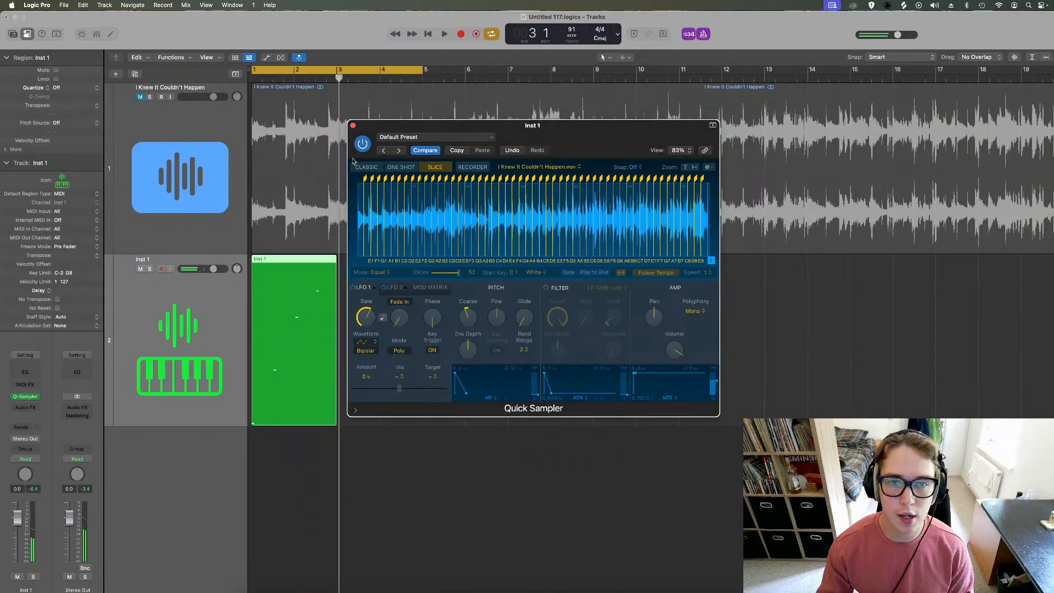
left_click(353, 126)
Align all four recorded notes to the grid, extend each to meet the following one, and play the pattern from the start
double_click(300, 340)
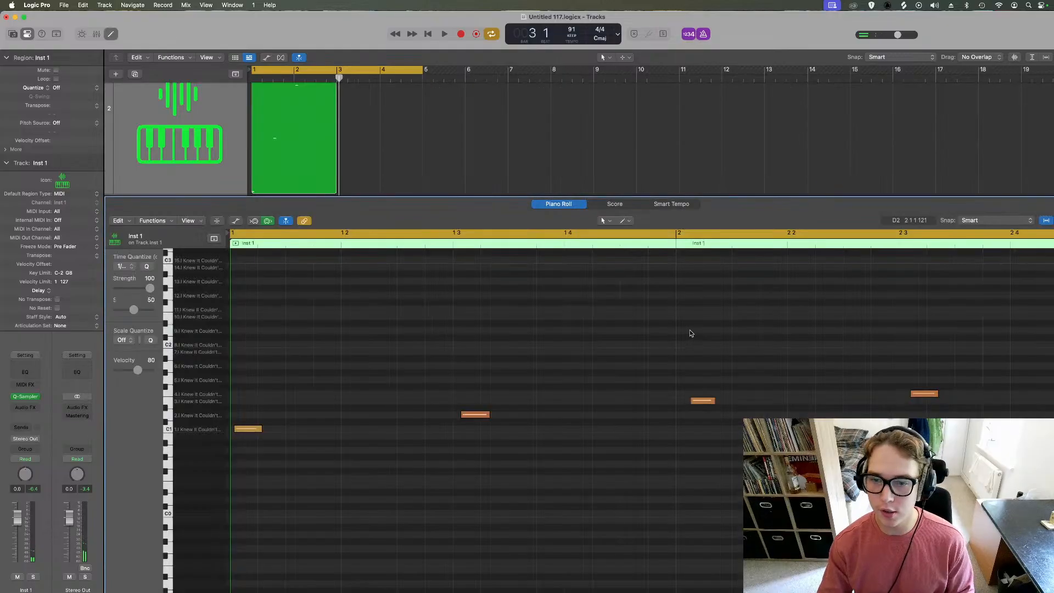
left_click_drag(968, 359, 122, 450)
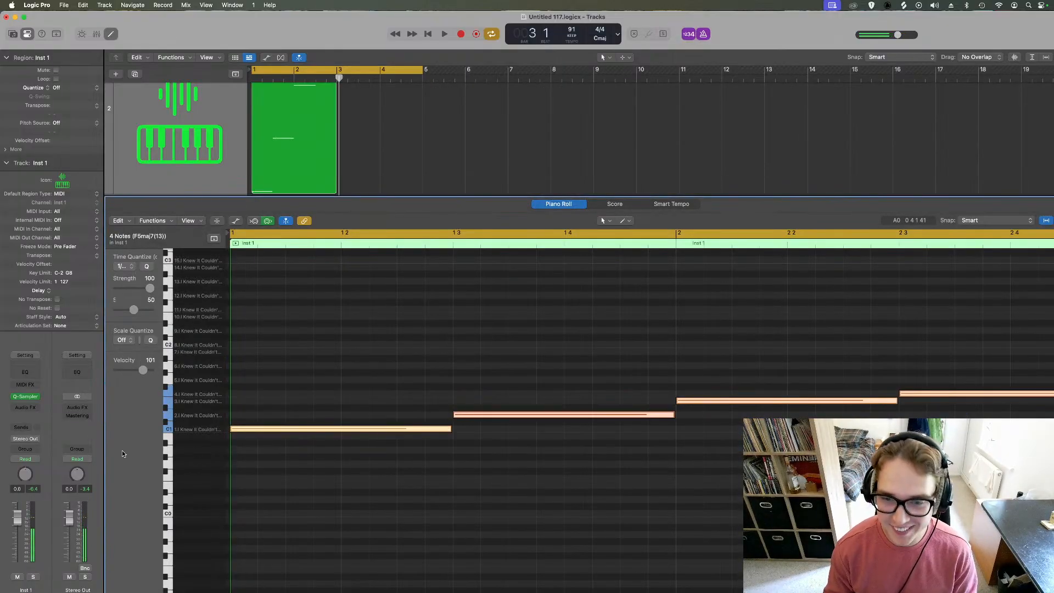
key("ctrl+shift+l")
key("Return")
key("space")
key("p")
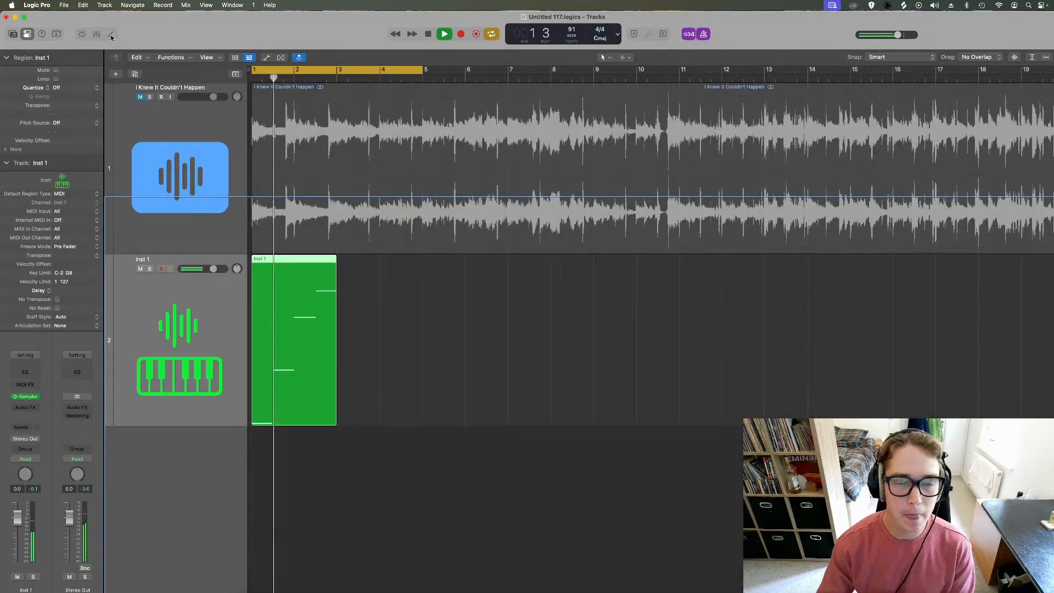
Loop the recorded Inst 1 region until bar 5
scroll(335, 263, "right", 1)
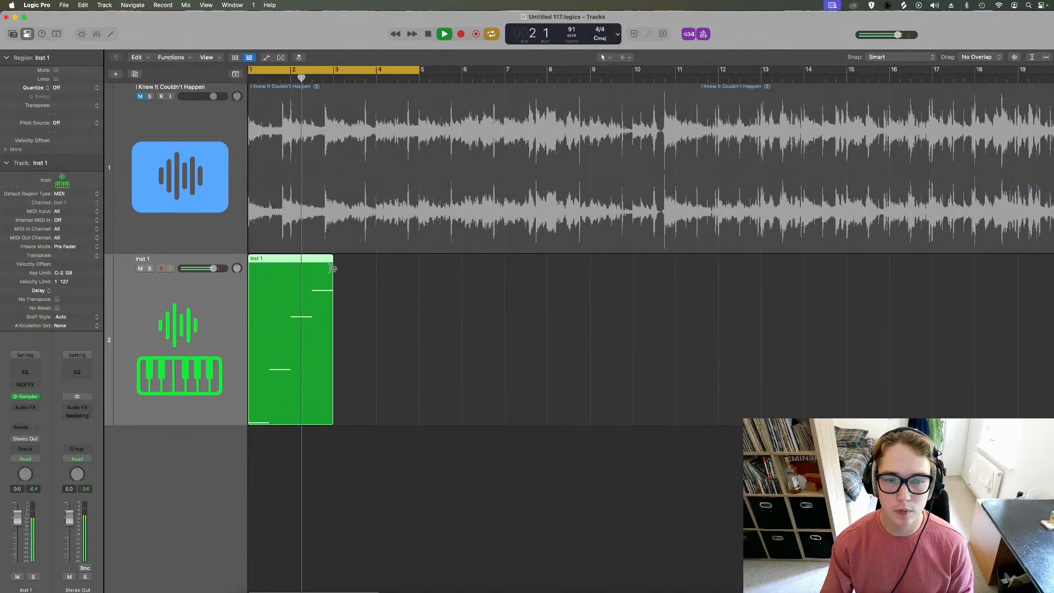
left_click_drag(331, 268, 418, 268)
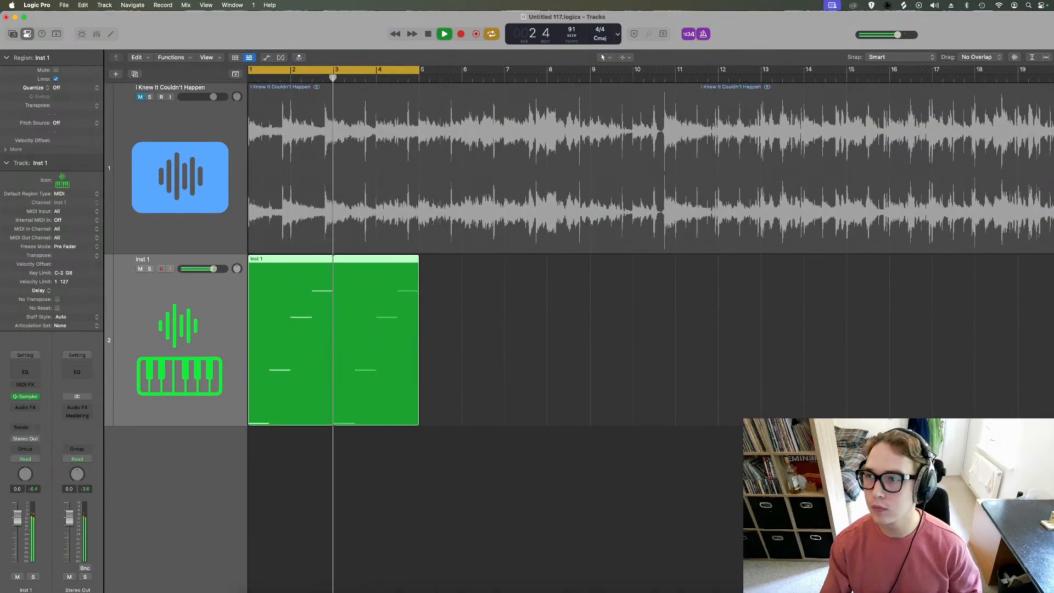
key("super+Up")
key("super+Up")
key("super+Up")
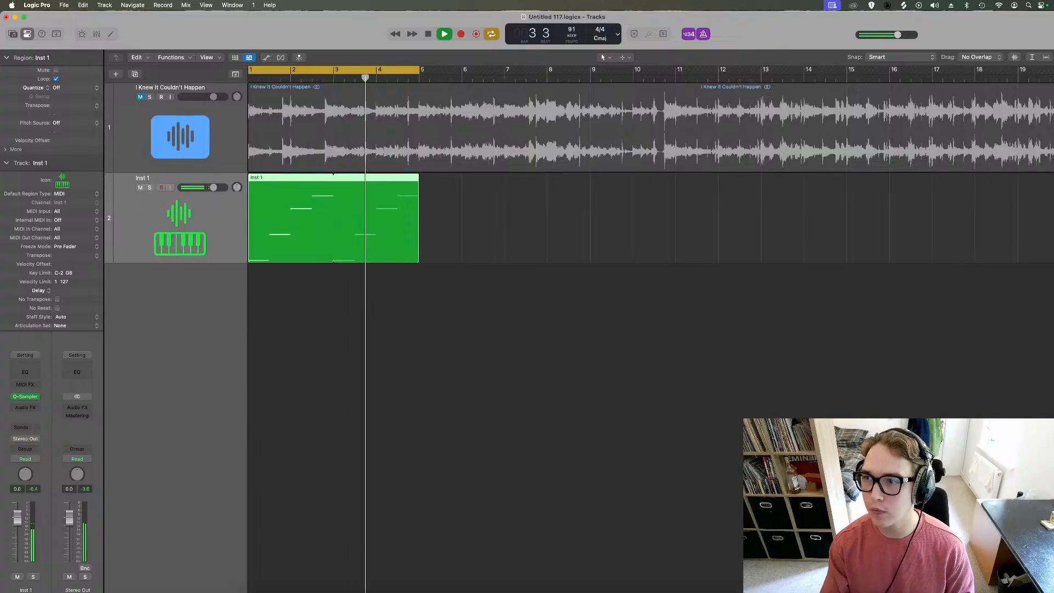
Set the project tempo to 94 BPM and turn off the metronome during playback
key("super+Right")
key("super+Right")
key("super+Right")
key("super+Right")
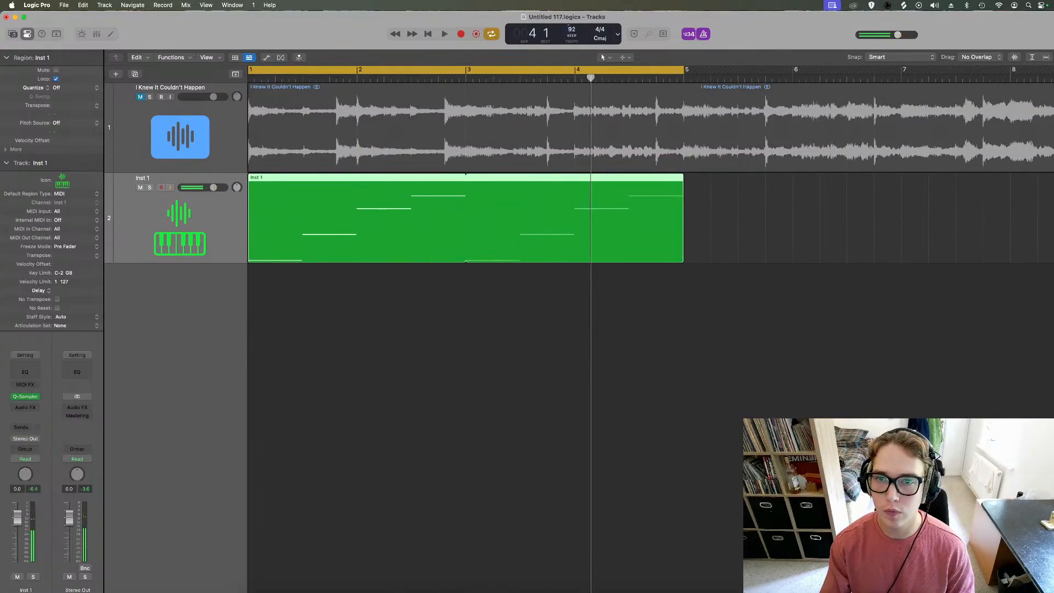
key("space")
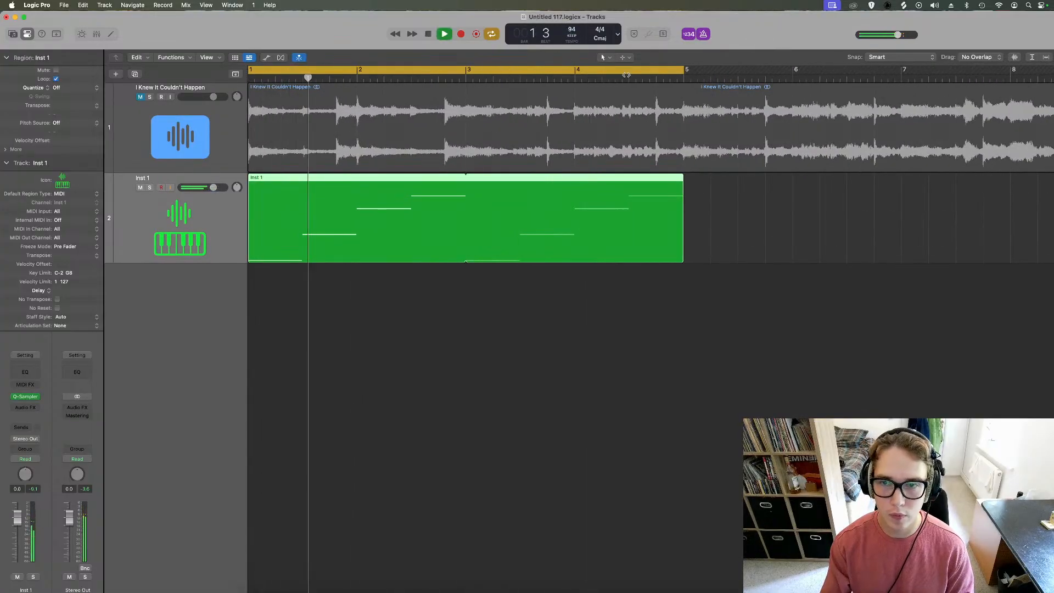
left_click(702, 32)
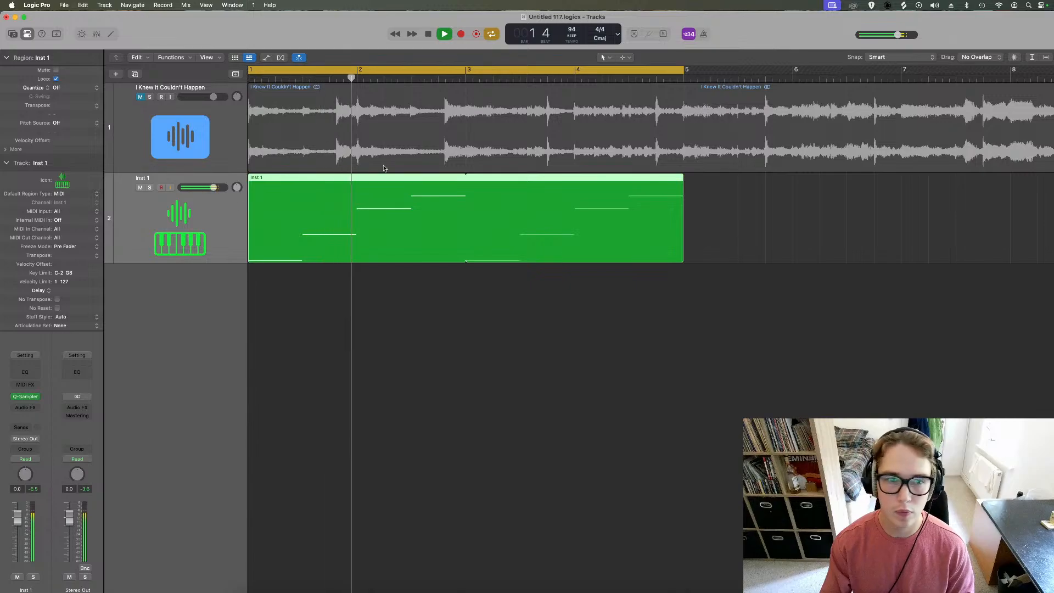
Lengthen the attack of Quick Sampler's amp envelope slightly on Inst 1, close the plug-in and stop playback
left_click(25, 395)
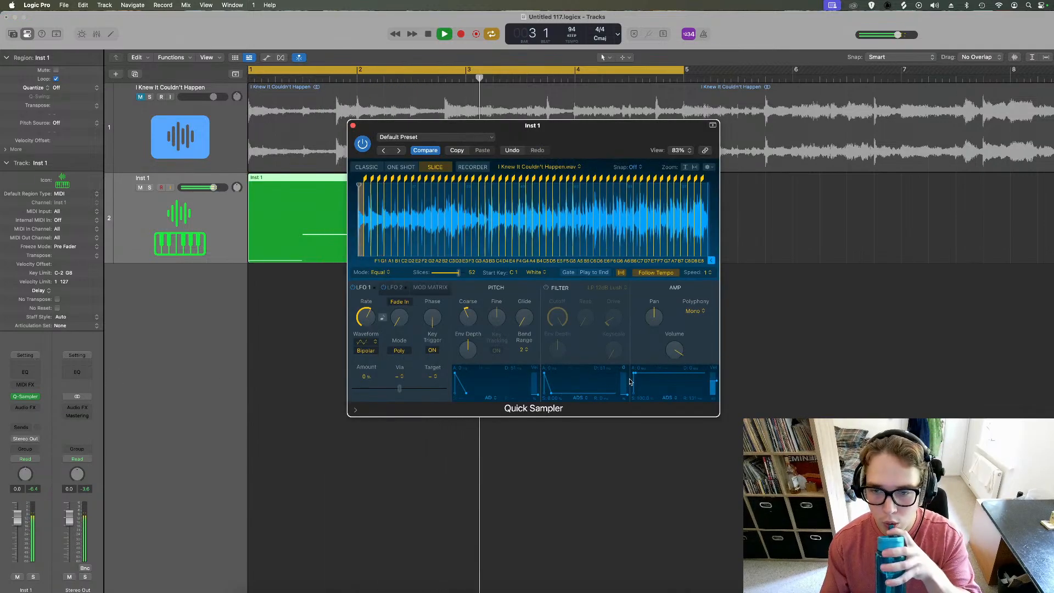
left_click_drag(635, 376, 637, 373)
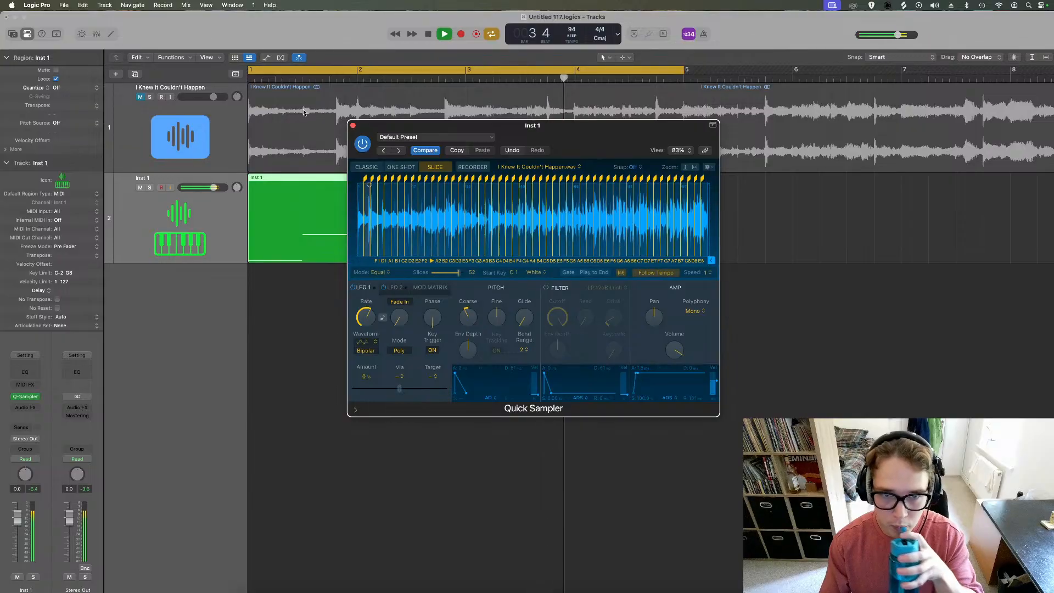
left_click(353, 125)
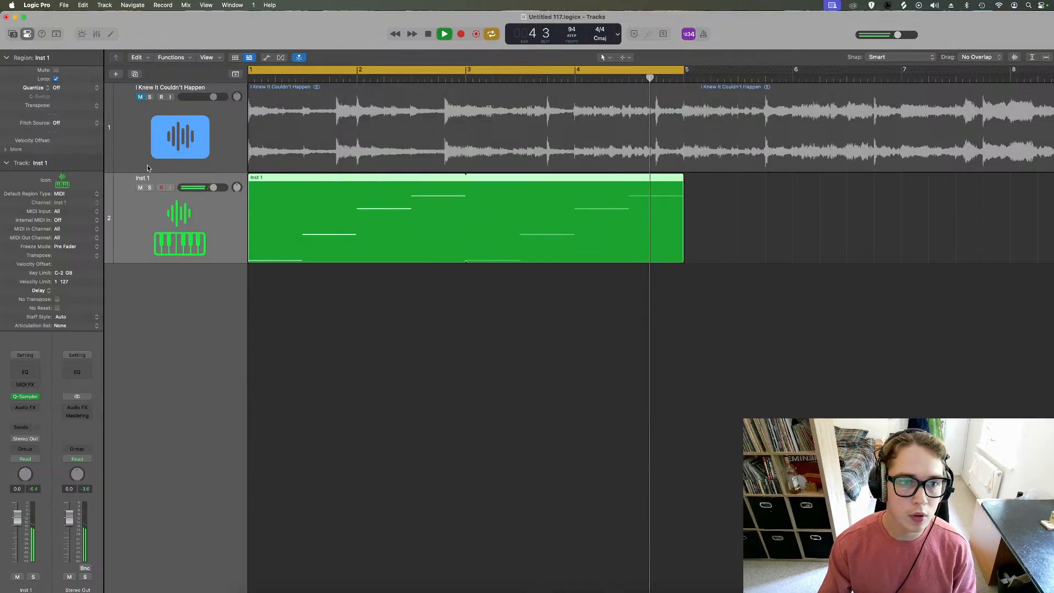
key("space")
Create another software instrument track with Quick Sampler (Single Sample) as its instrument and hide the sound library
left_click(116, 75)
left_click(437, 329)
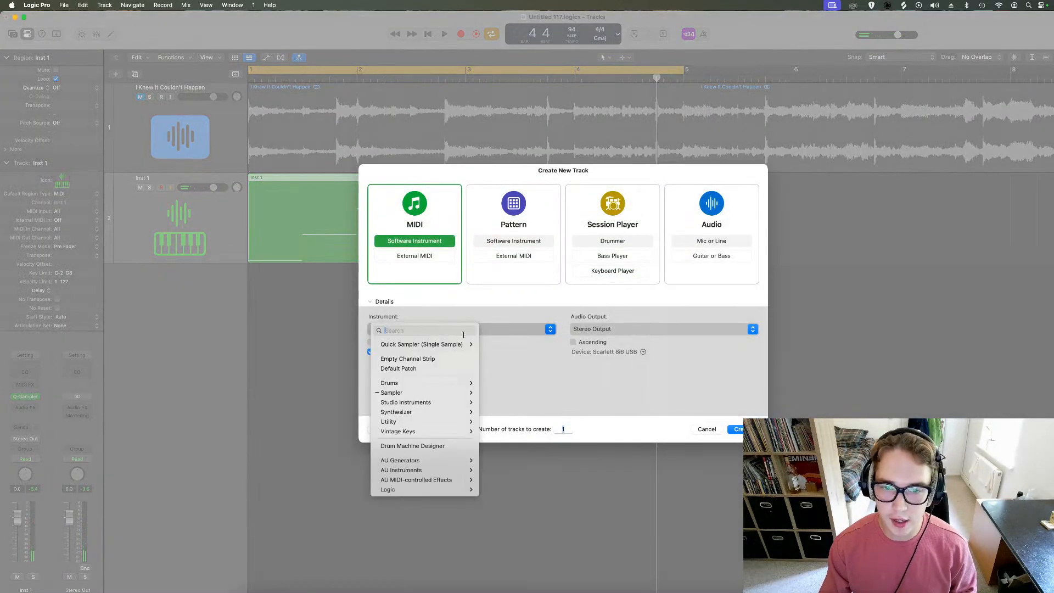
left_click(576, 393)
key("Return")
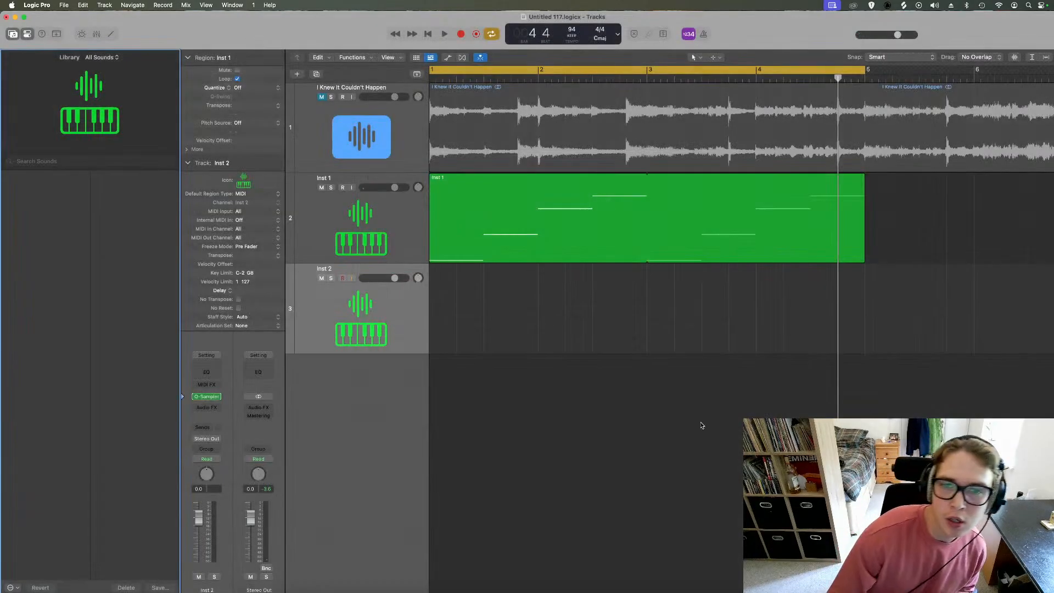
left_click(18, 34)
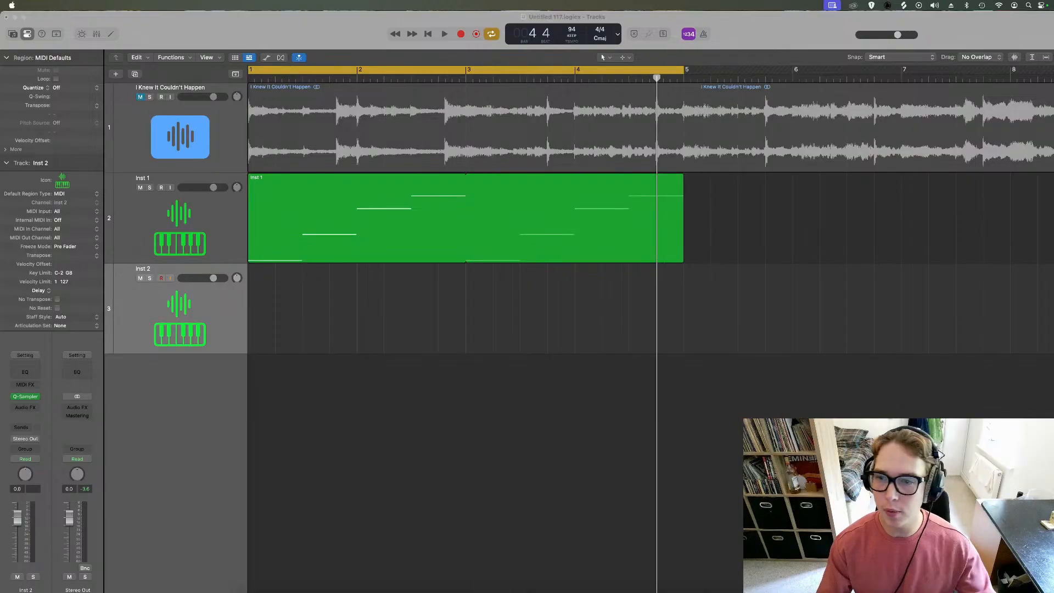
Switch to Splice and leave the "sad vocal" search for the Browse page
left_click(496, 402)
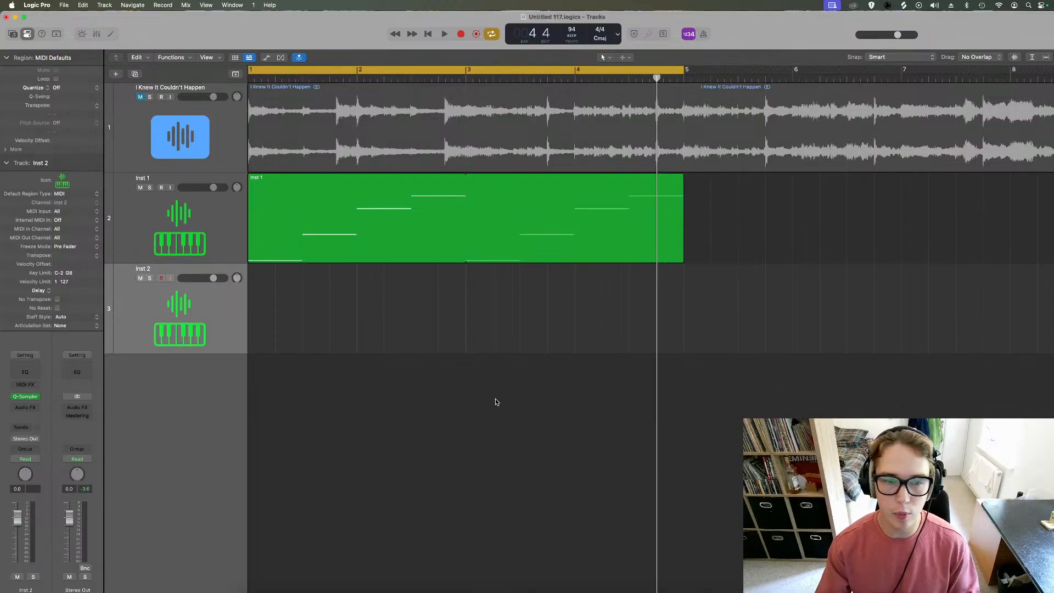
left_click(519, 583)
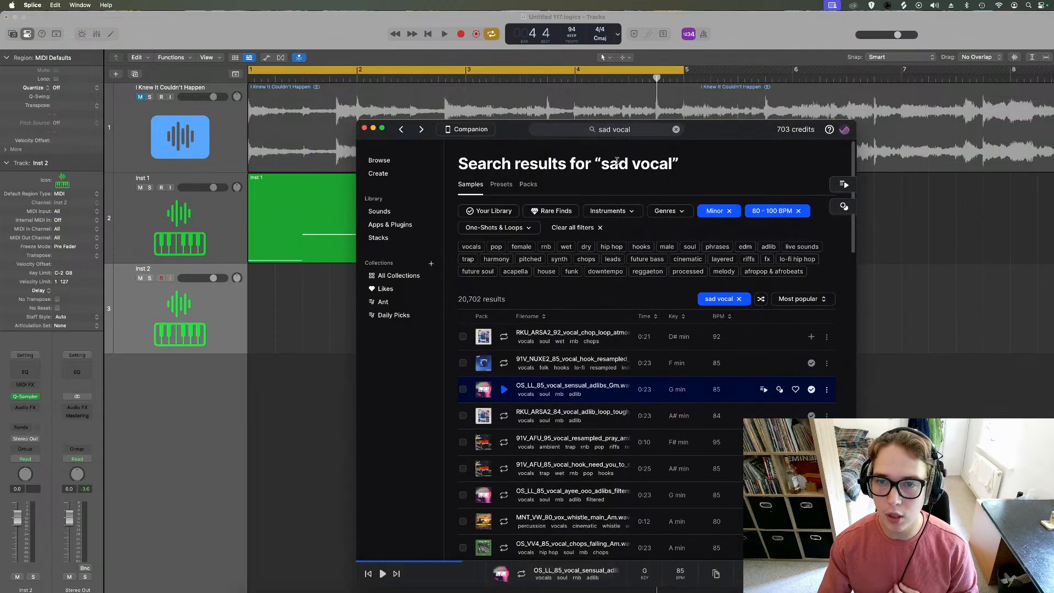
left_click(644, 131)
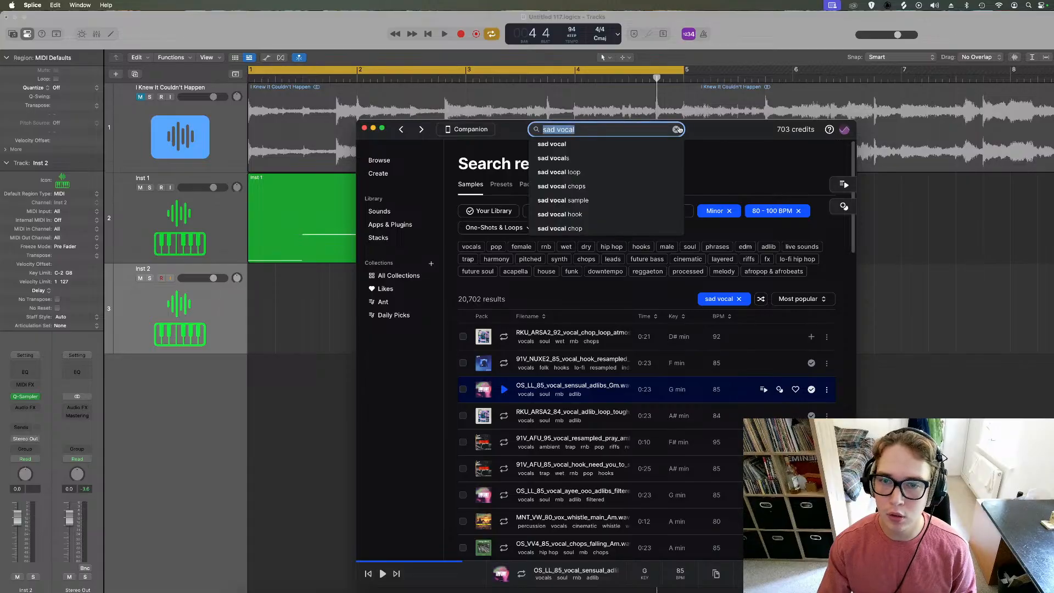
left_click(379, 160)
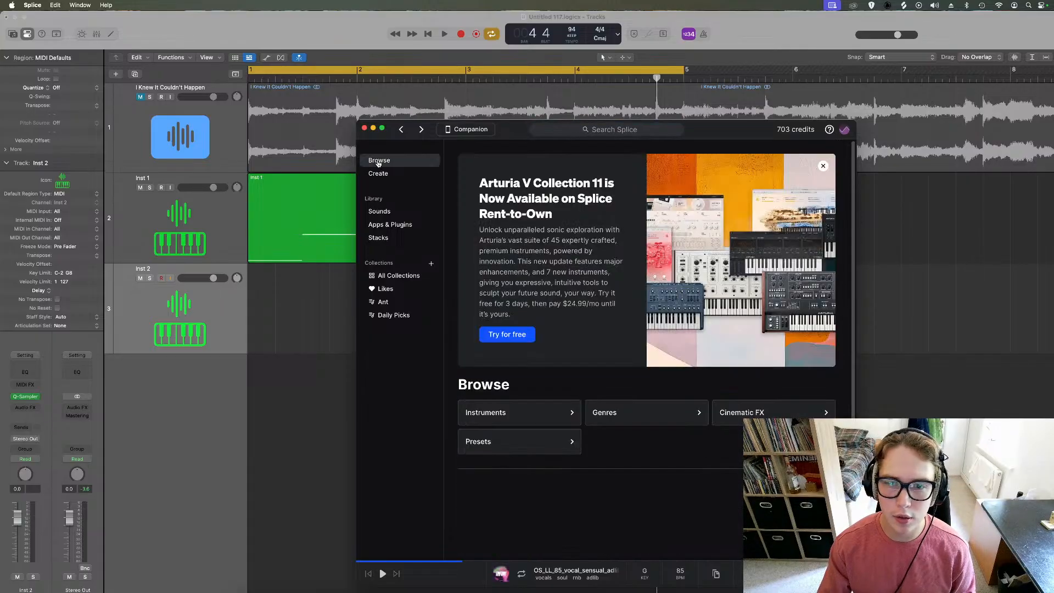
Open the sample library's Sounds and go to the "Era - Old School Hip Hop" pack of one of the ORBIT drum loops
left_click(385, 214)
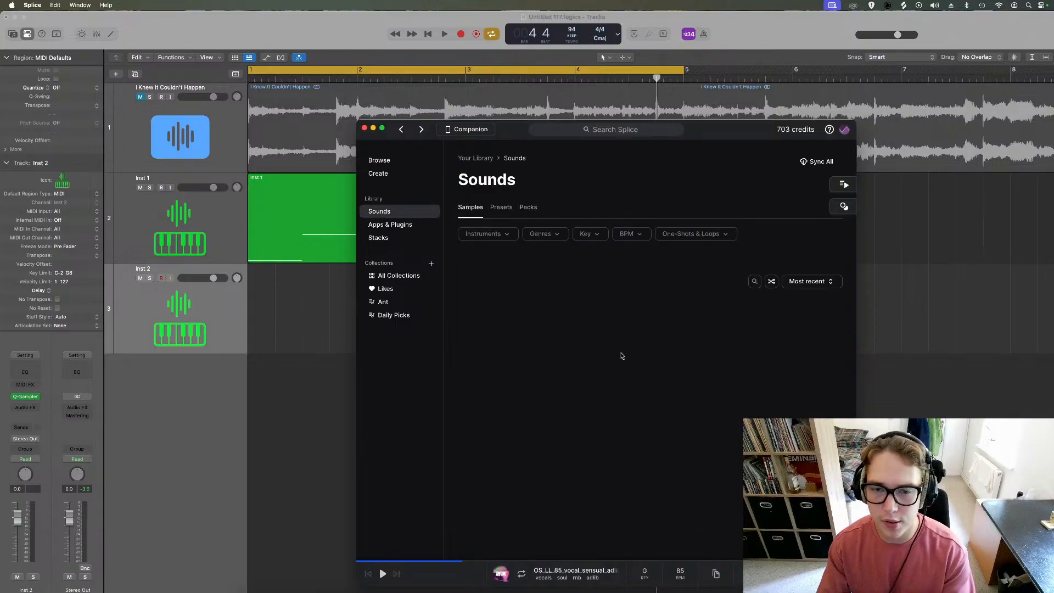
scroll(651, 437, "down", 3)
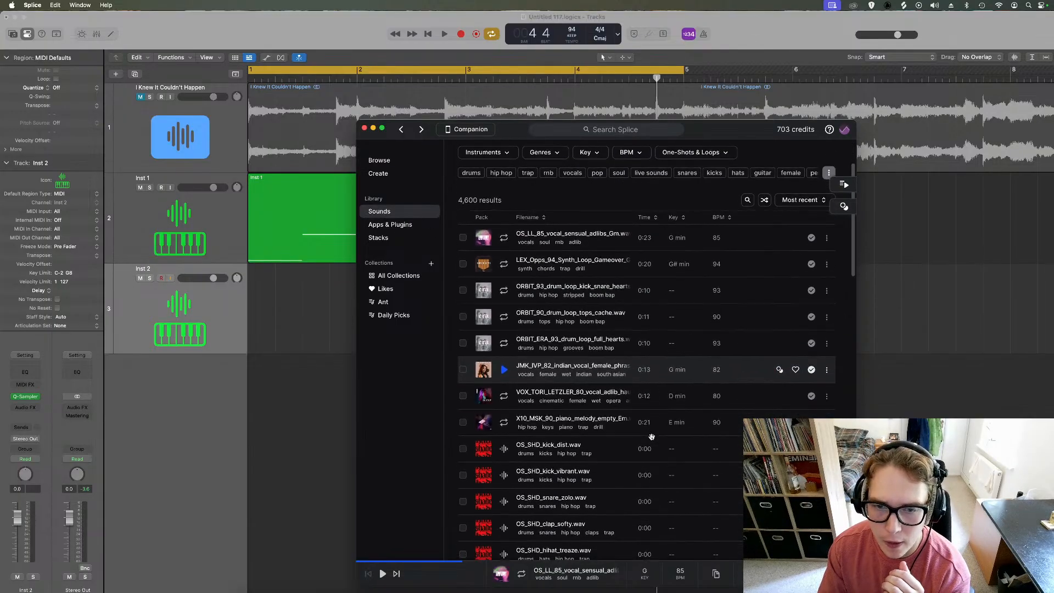
left_click(483, 290)
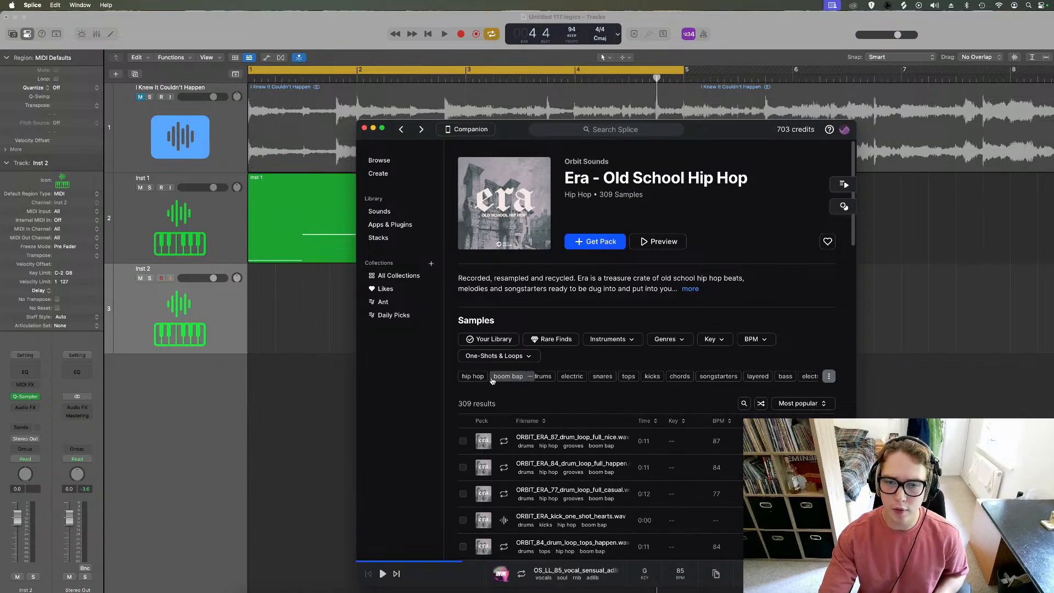
Filter the pack's samples by boom bap, drums and Loops
left_click(503, 377)
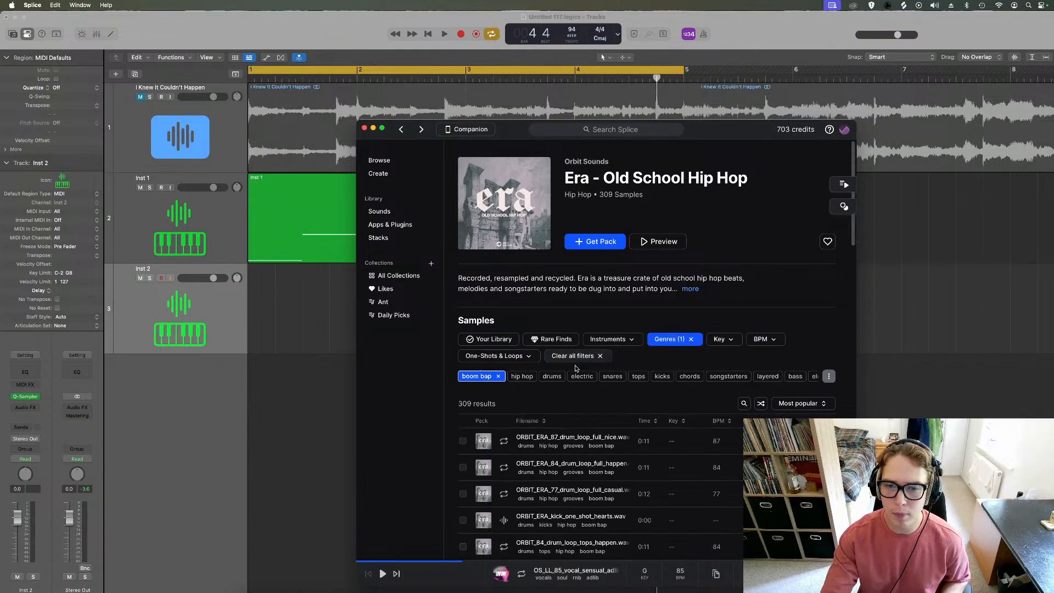
left_click(551, 378)
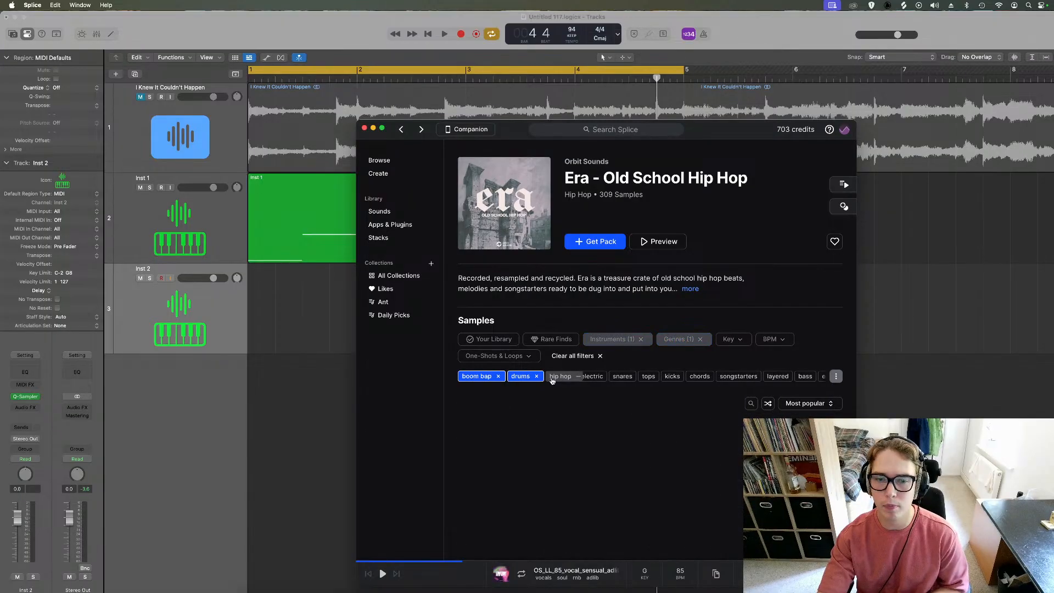
left_click(494, 356)
left_click(480, 384)
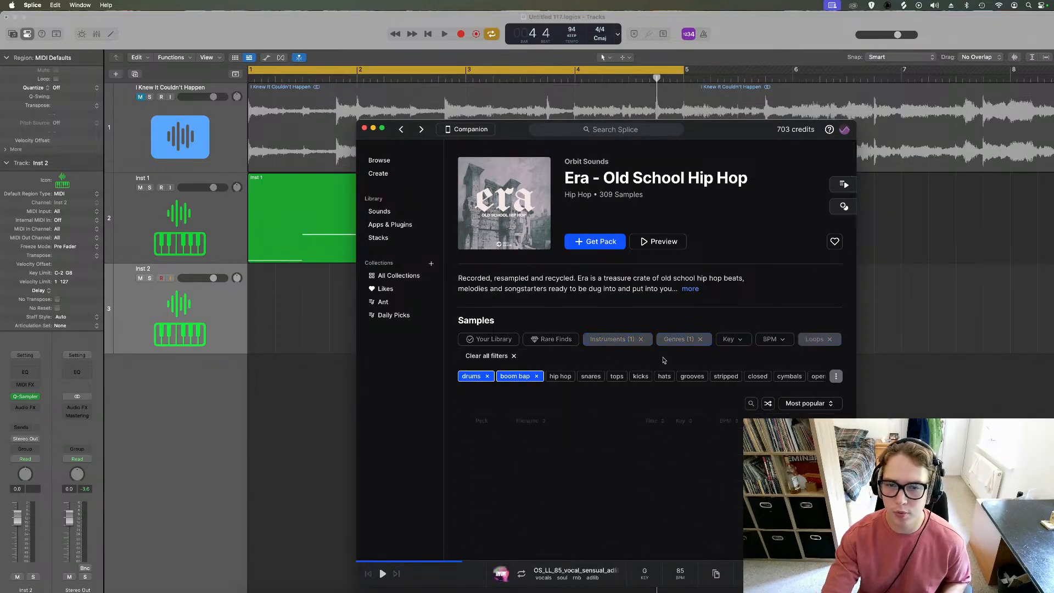
Audition the filtered drum loops one after another, starting with ORBIT_ERA_87_drum_loop_full_nice.wav and returning to ORBIT_85_drum_loop_tops_class.wav
left_click(504, 441)
scroll(634, 397, "down", 5)
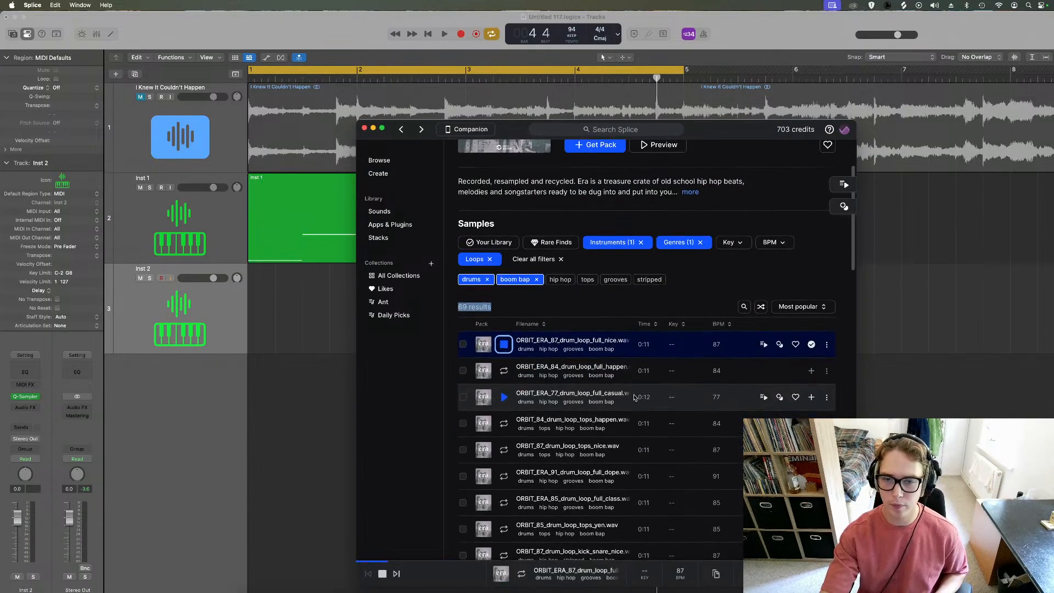
key("Down")
key("Down")
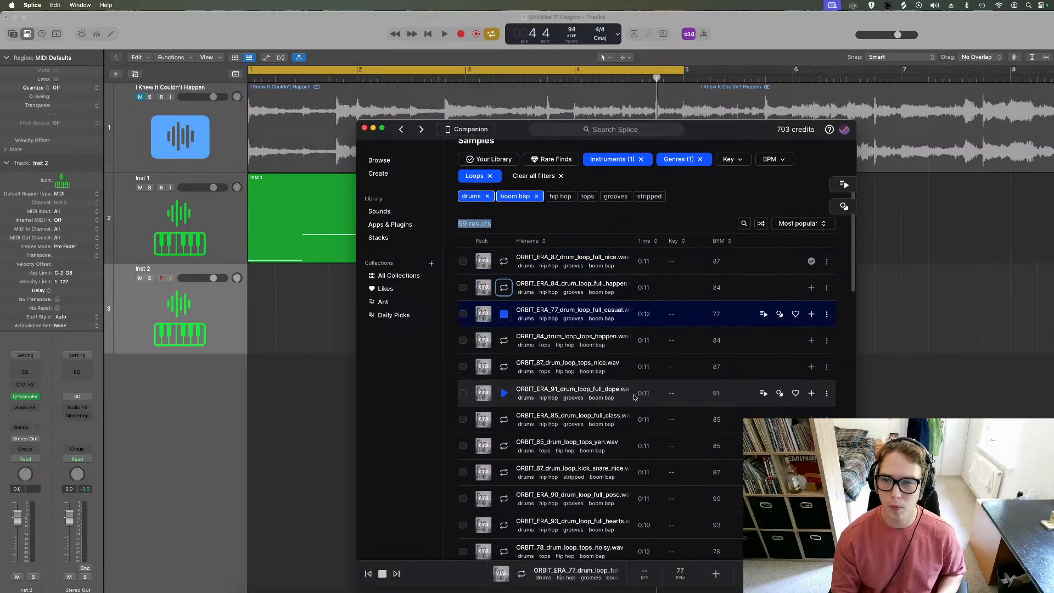
key("Down")
key("Down")
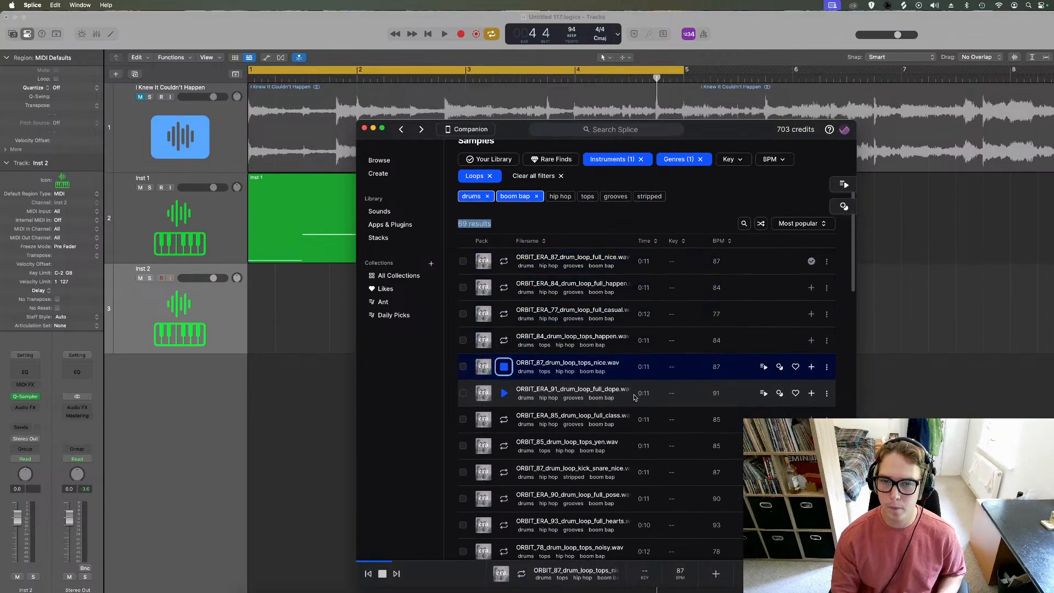
key("Down")
key("Down")
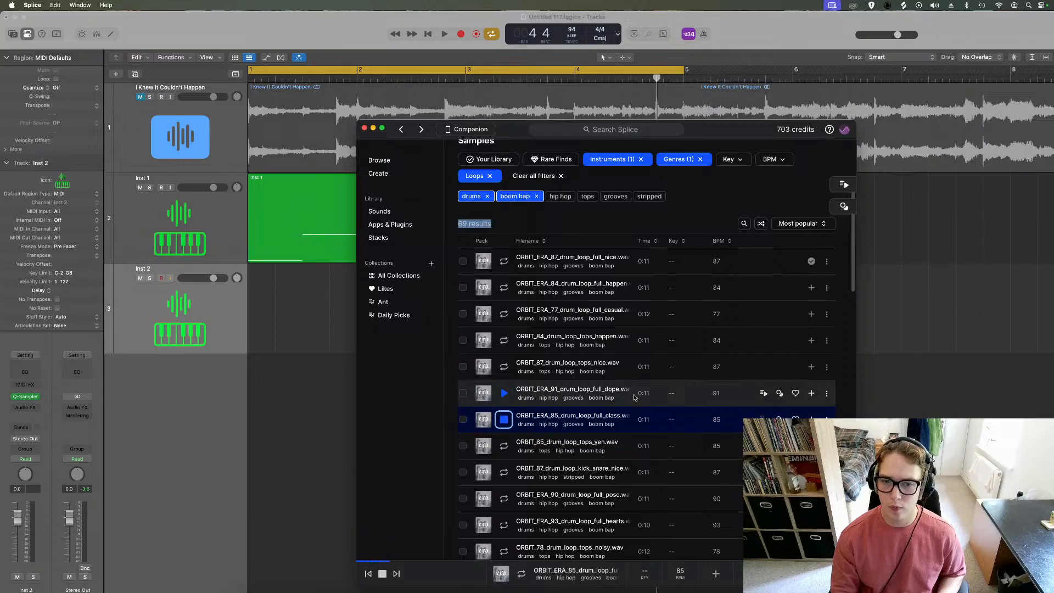
key("Down")
key("Down")
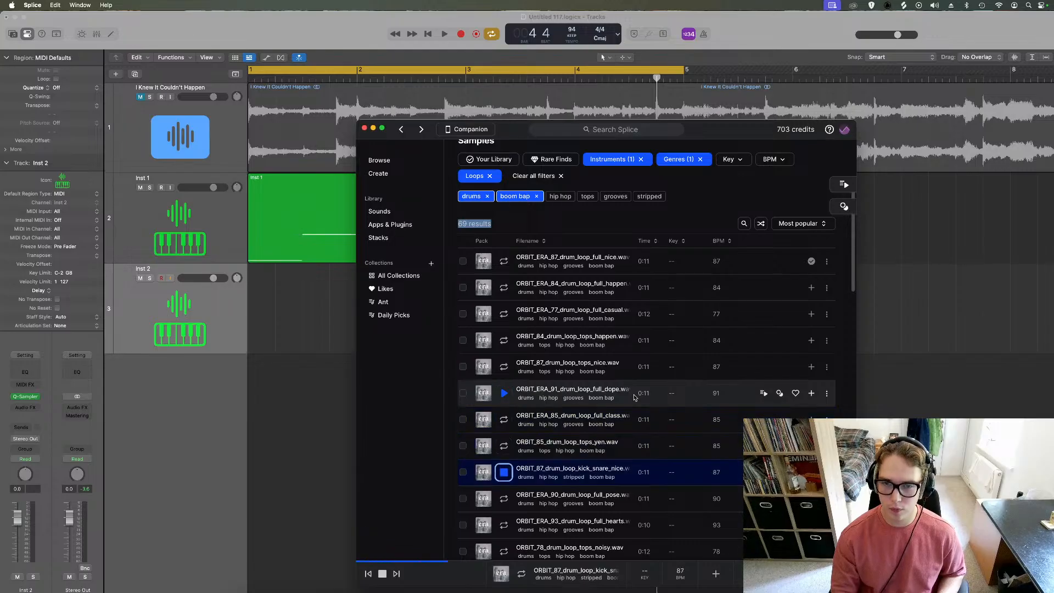
key("Down")
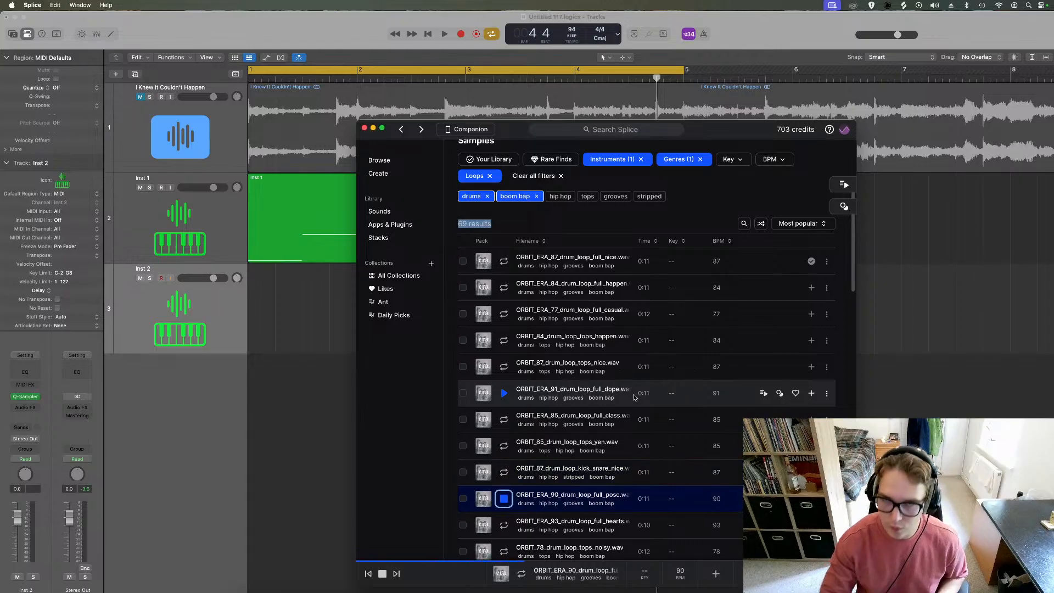
key("Down")
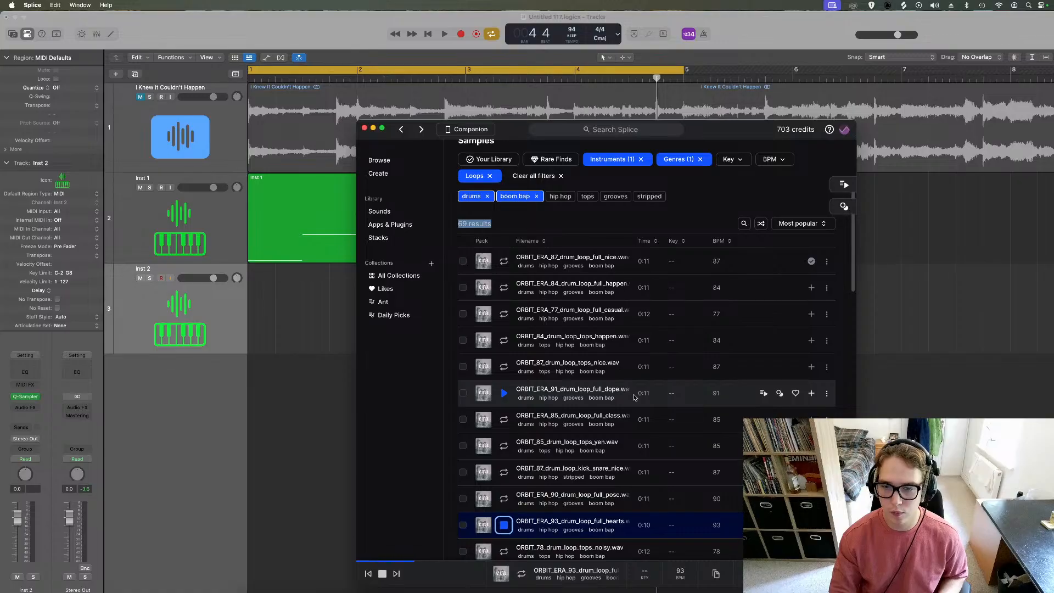
key("Down")
key("Down")
key("Down")
key("Down")
key("Down")
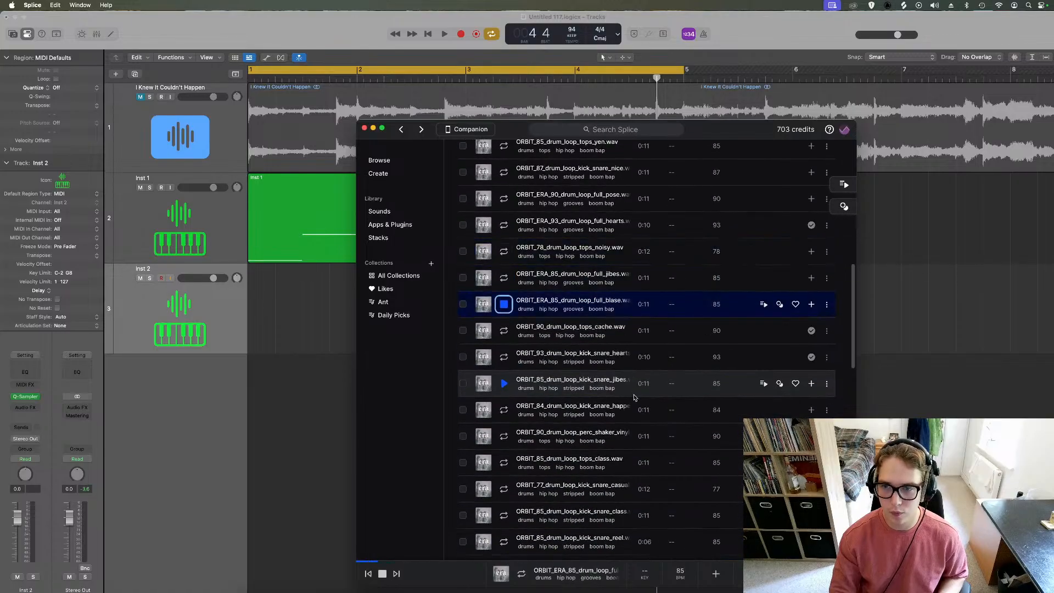
key("Down")
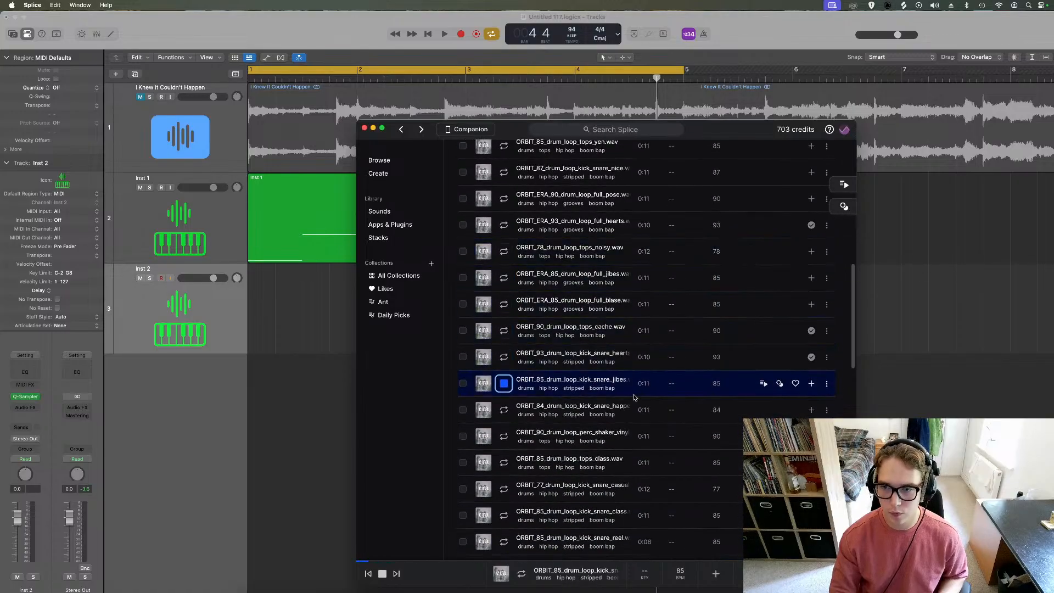
key("Down")
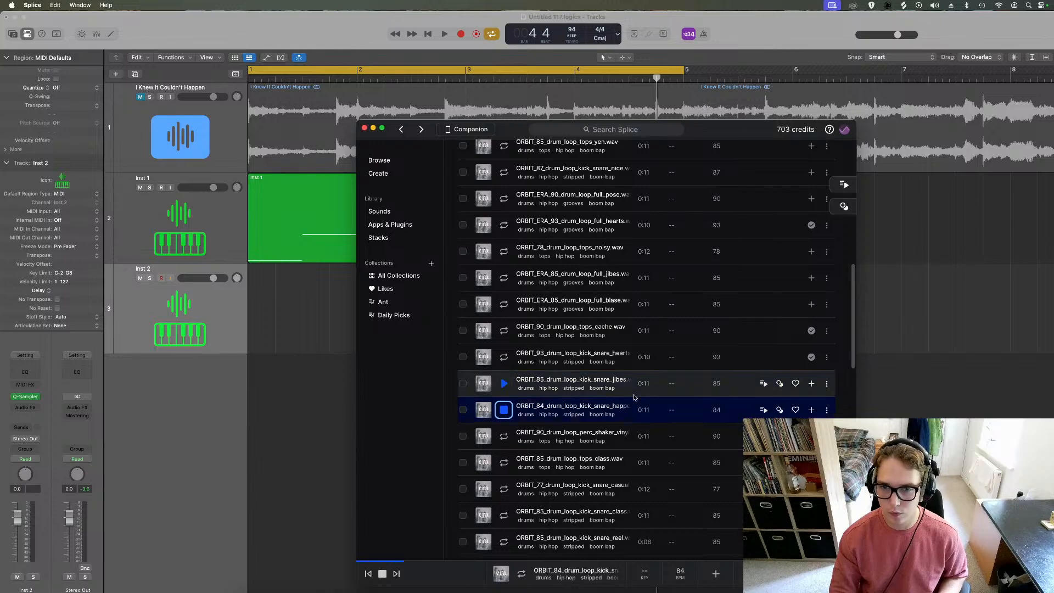
key("Down")
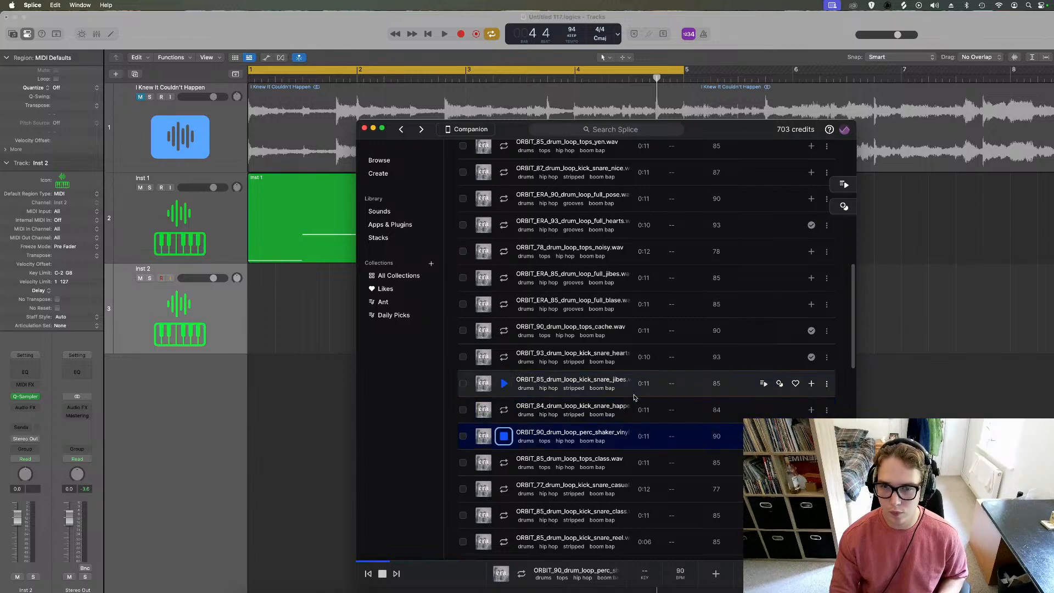
key("Down")
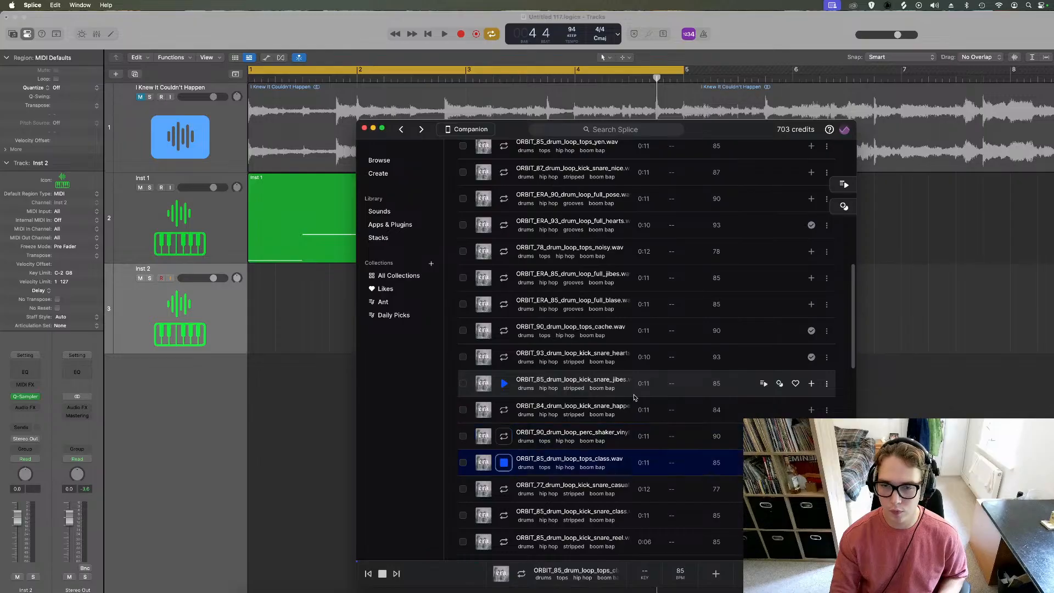
key("Down")
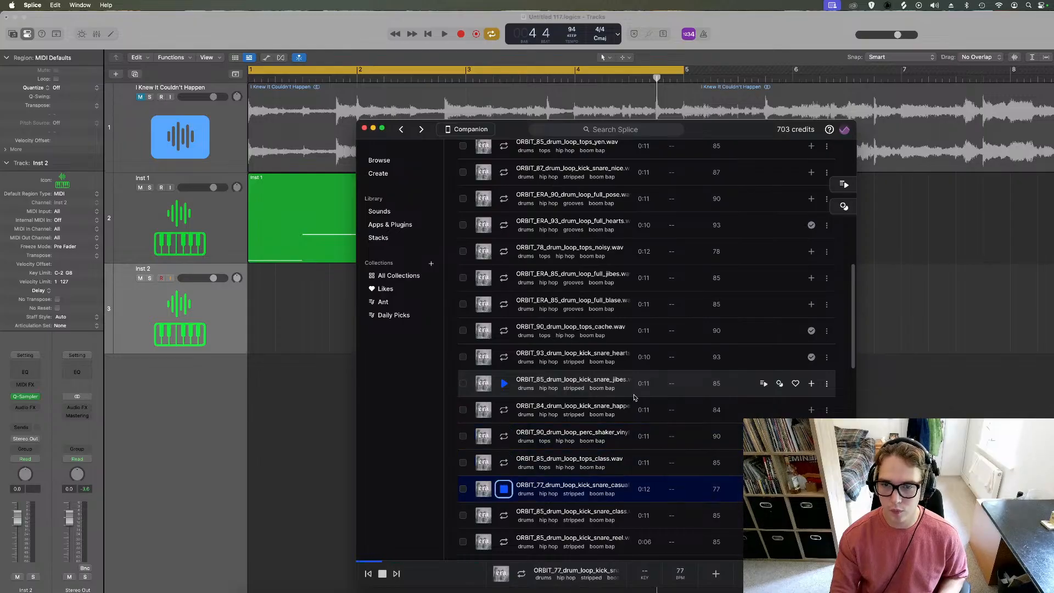
key("Up")
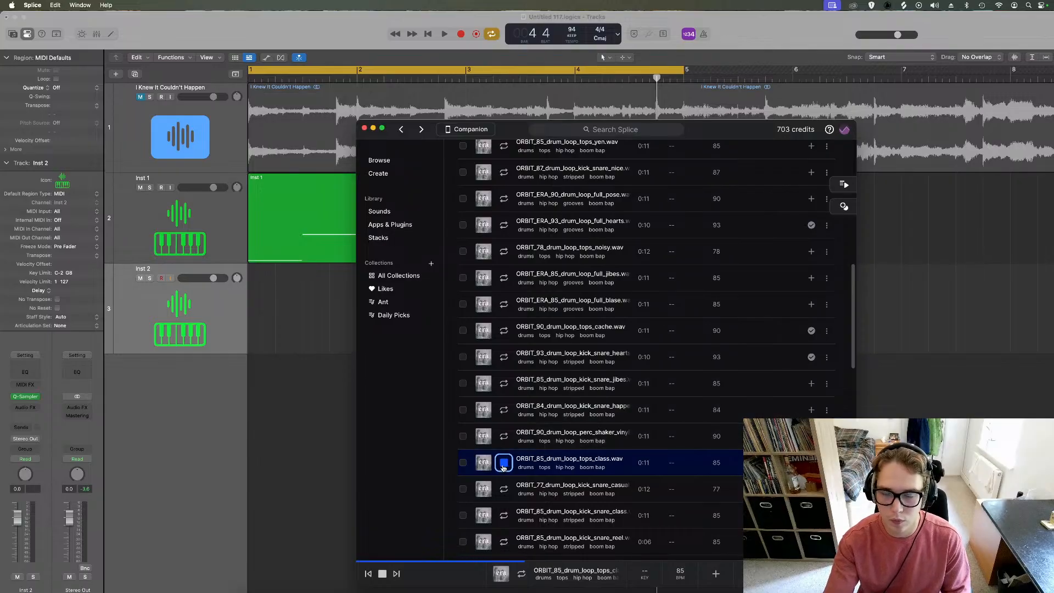
Play the beat briefly in Logic Pro for comparison, return to Splice and get ORBIT_85_drum_loop_tops_class.wav, previewing it once more
left_click(292, 398)
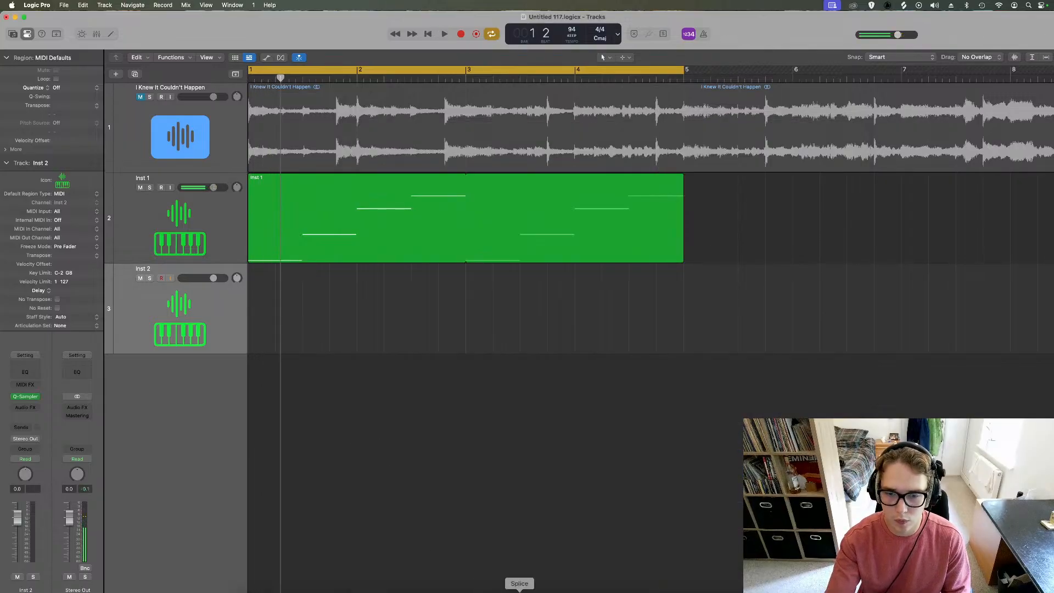
left_click(519, 580)
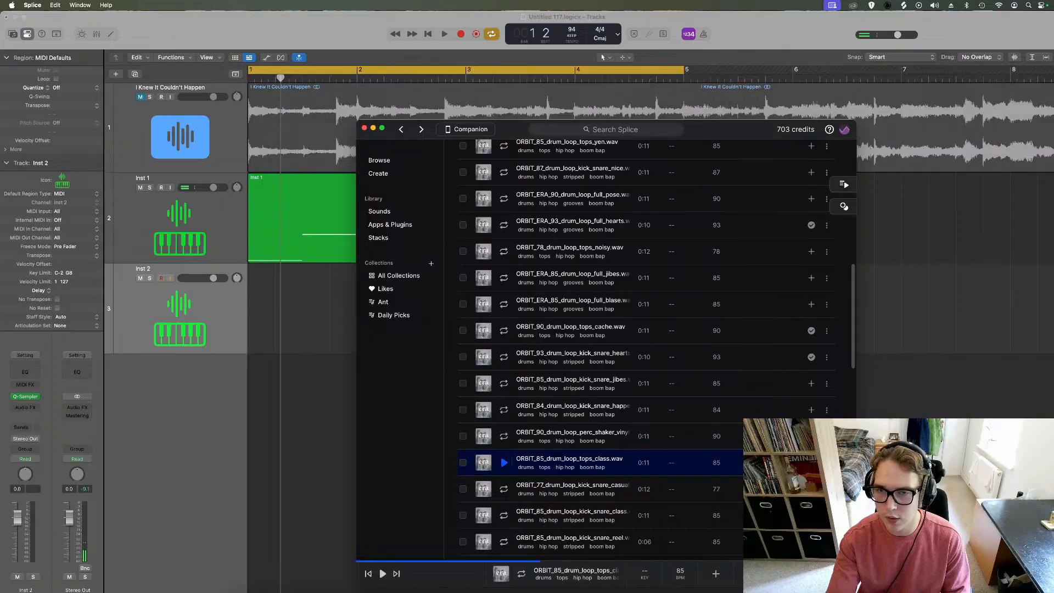
left_click(504, 435)
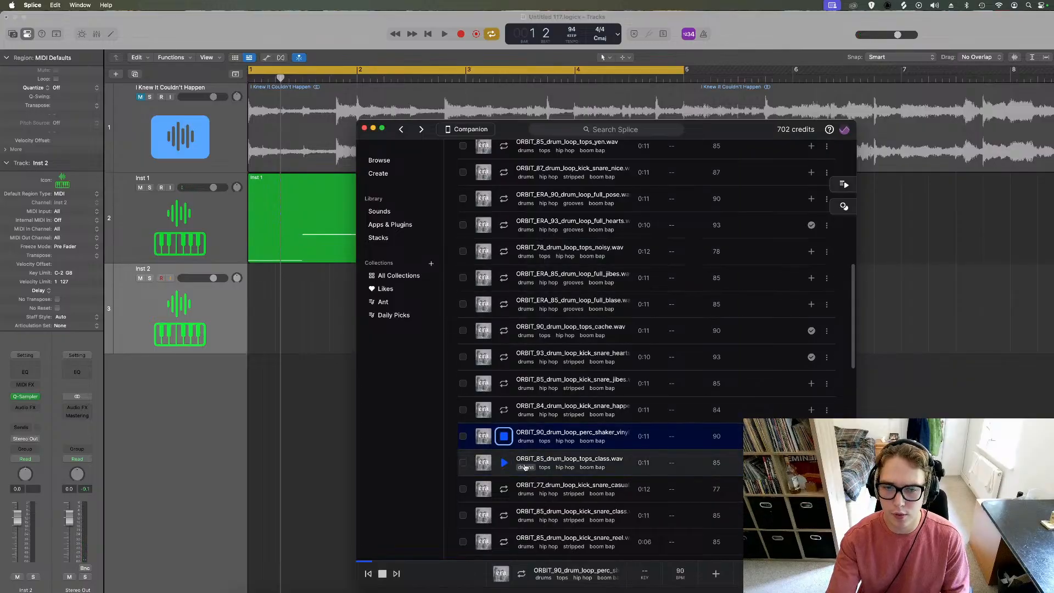
scroll(524, 467, "down", 2)
key("Down")
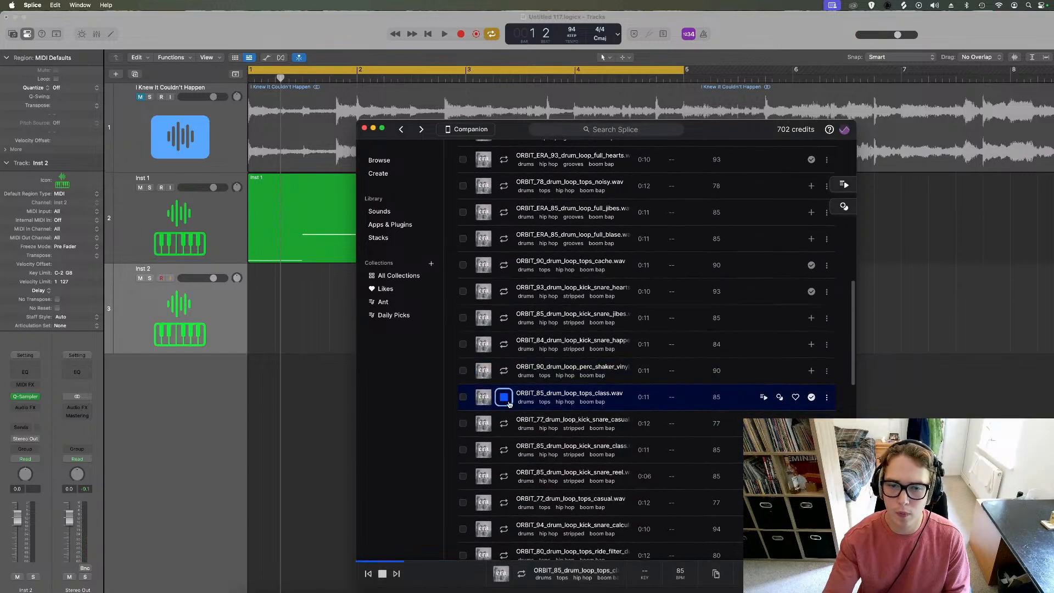
Place ORBIT_85_drum_loop_tops_class.wav at bar 1 on a new audio track in Logic Pro and turn on Flex Time - Polyphonic for it
left_click_drag(549, 393, 253, 395)
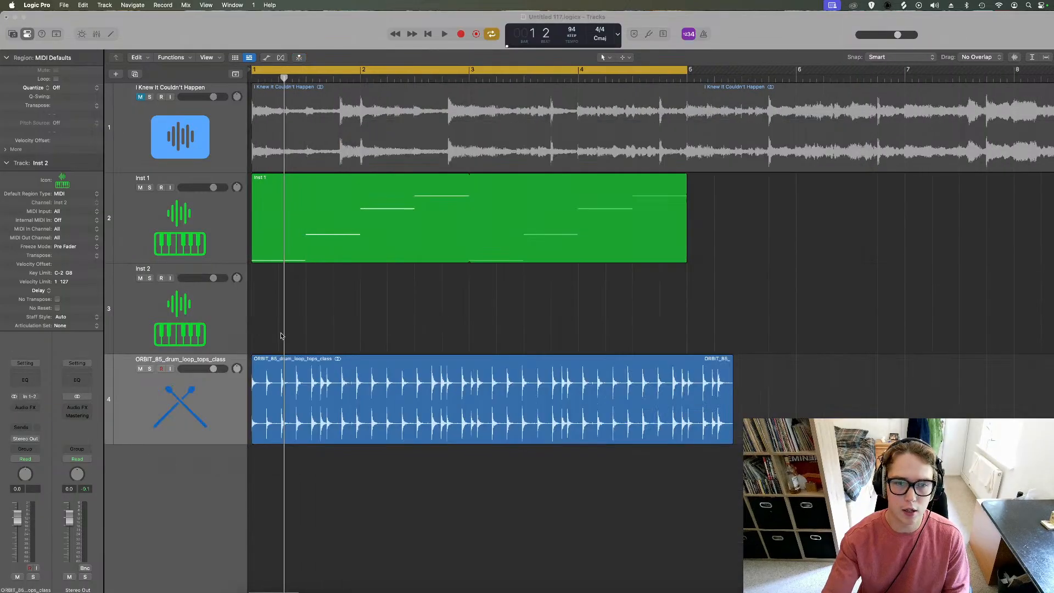
left_click(649, 408)
key("e")
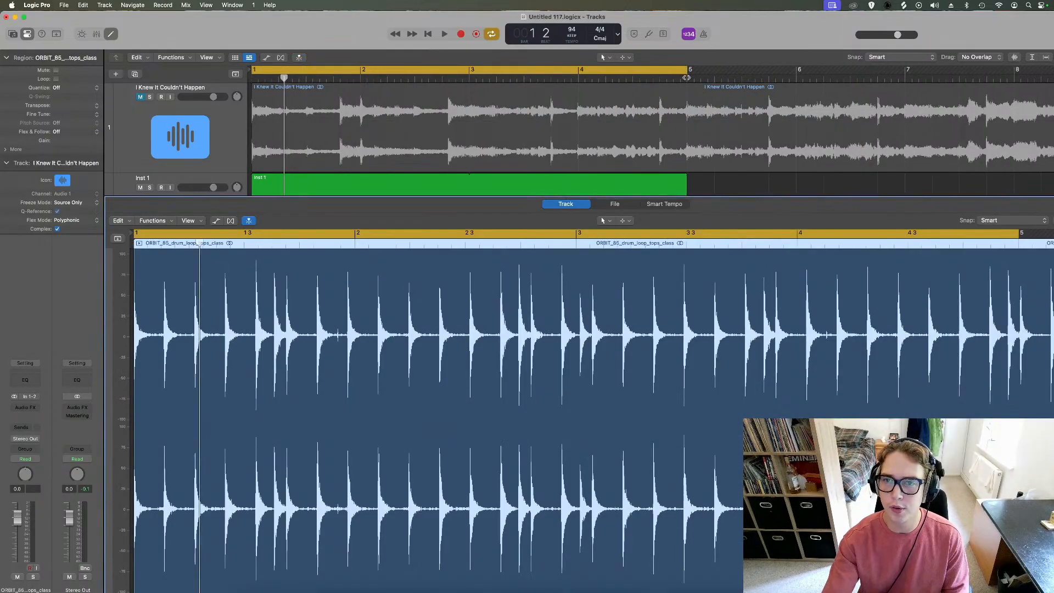
left_click(231, 220)
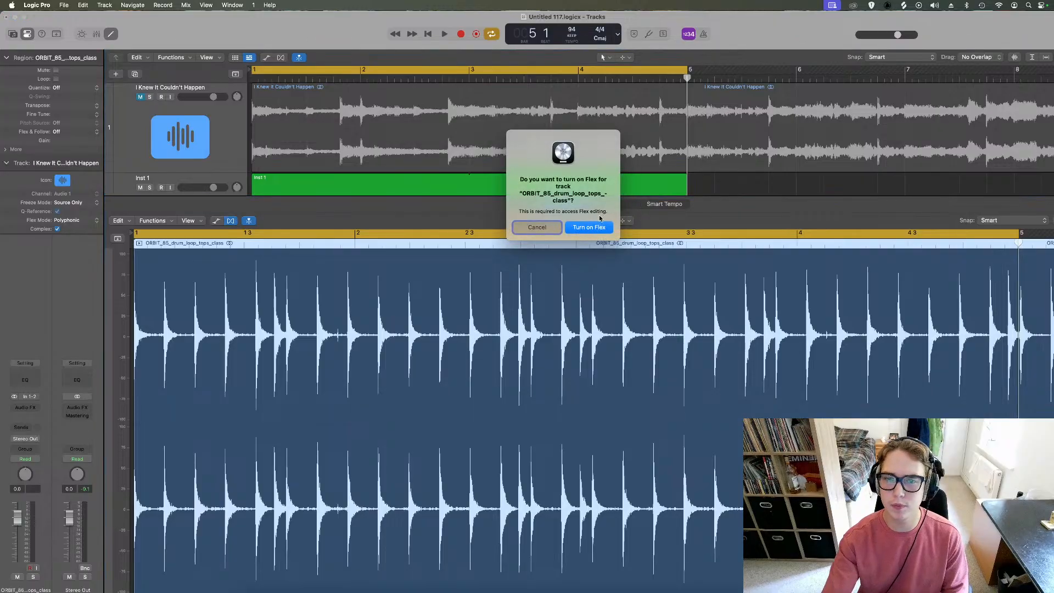
key("Return")
left_click(290, 220)
left_click(291, 239)
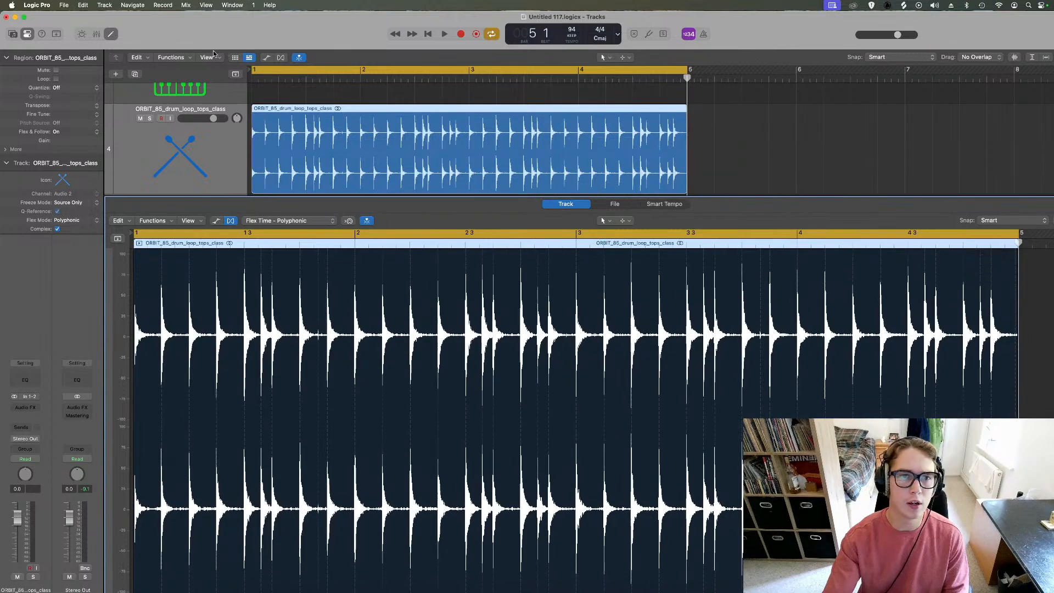
left_click(111, 34)
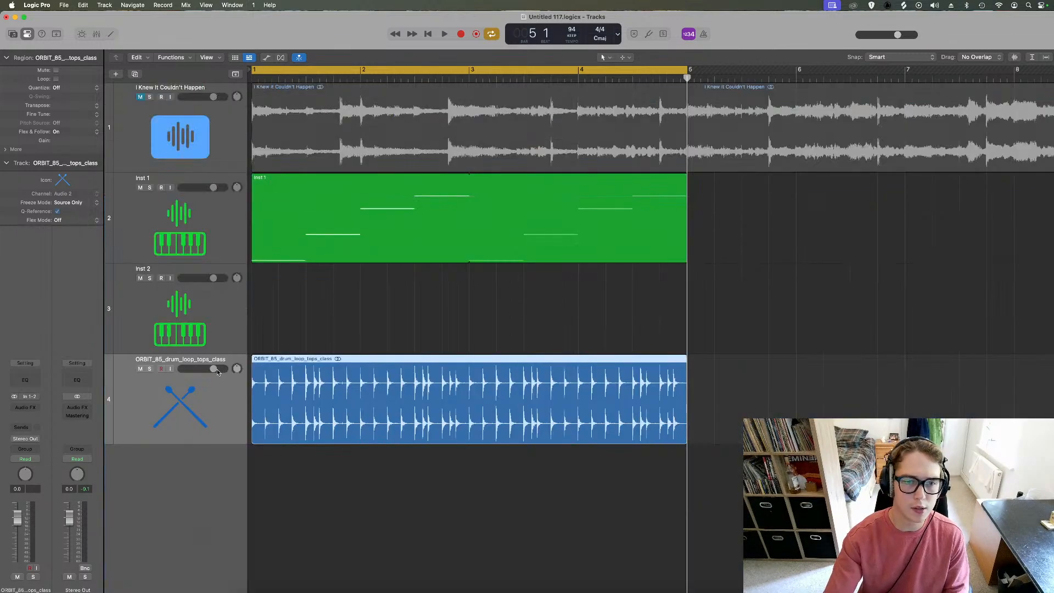
Lower the drum loop track's volume to about -8 dB and set the project tempo to 89 BPM, checking both in playback
left_click_drag(217, 372, 201, 372)
key("space")
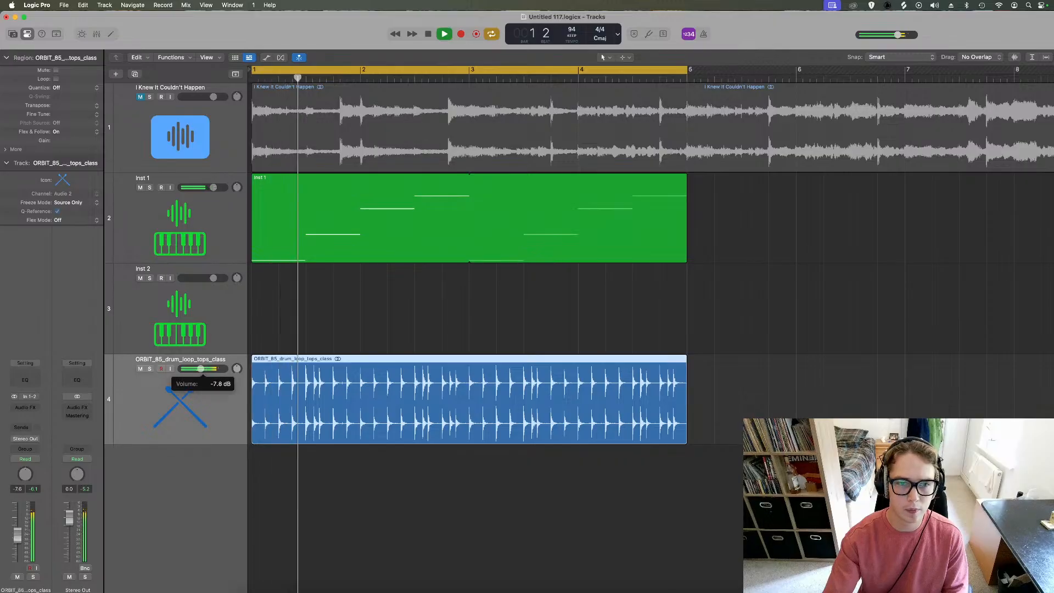
key("space")
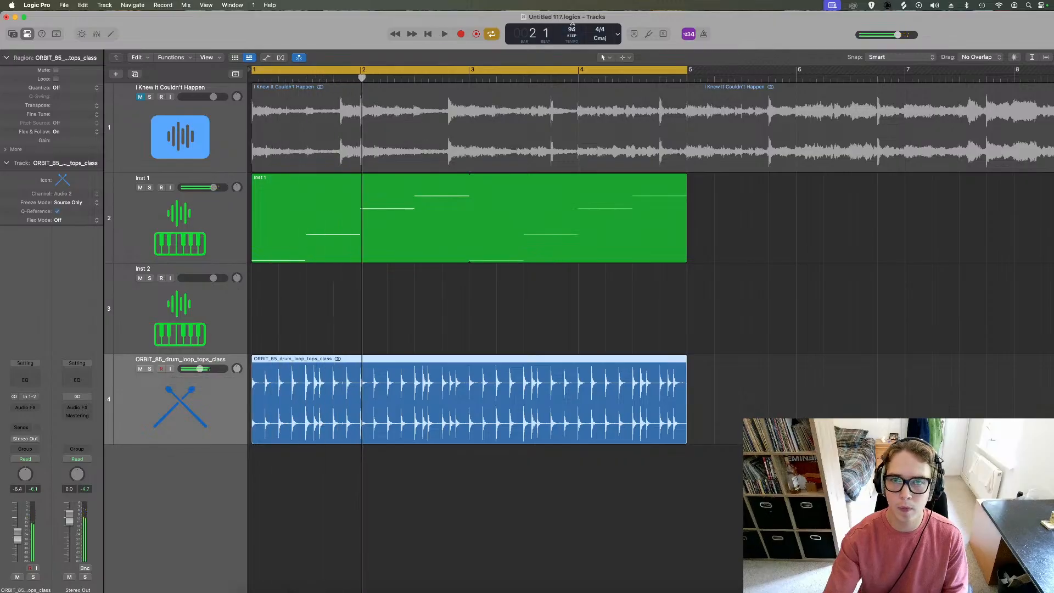
key("space")
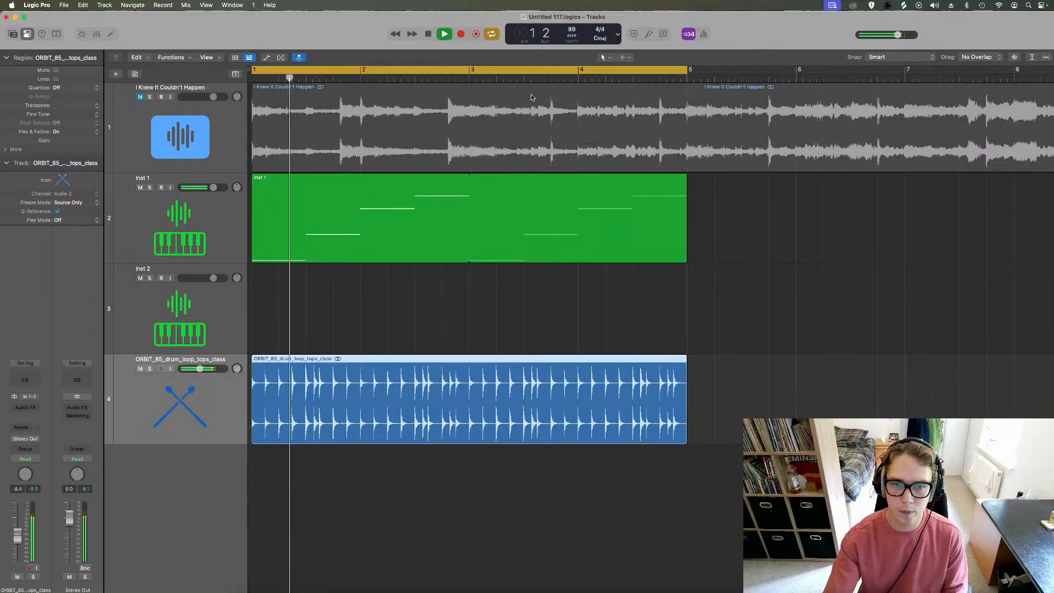
key("space")
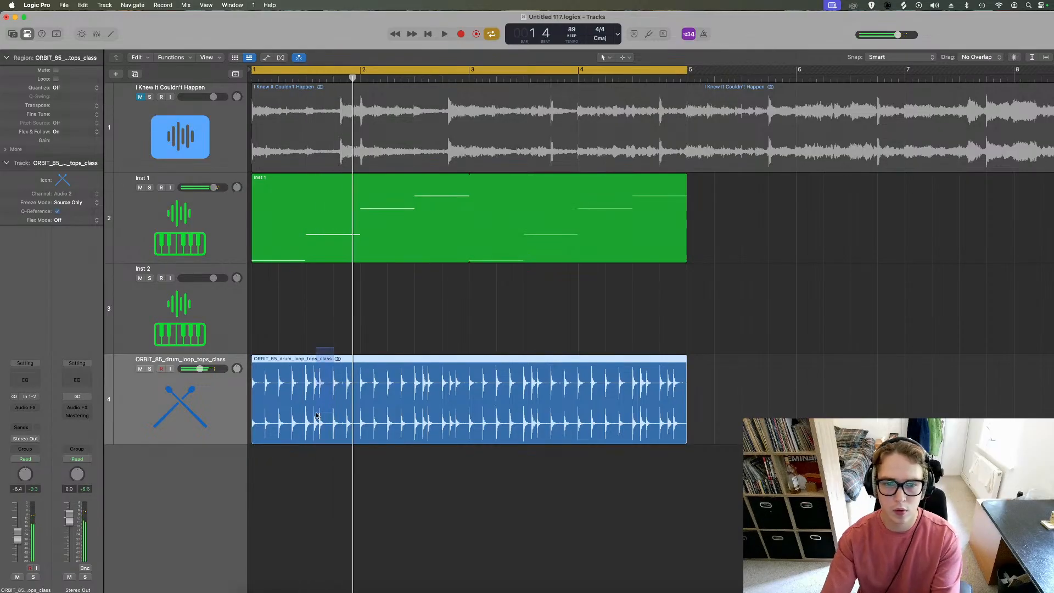
Delete the drum loop region together with its track
key("Delete")
key("super+BackSpace")
Switch to Splice, preview the kick-snare loops below the tops class loop and get ORBIT_85_drum_loop_kick_snare_class.wav
left_click(524, 590)
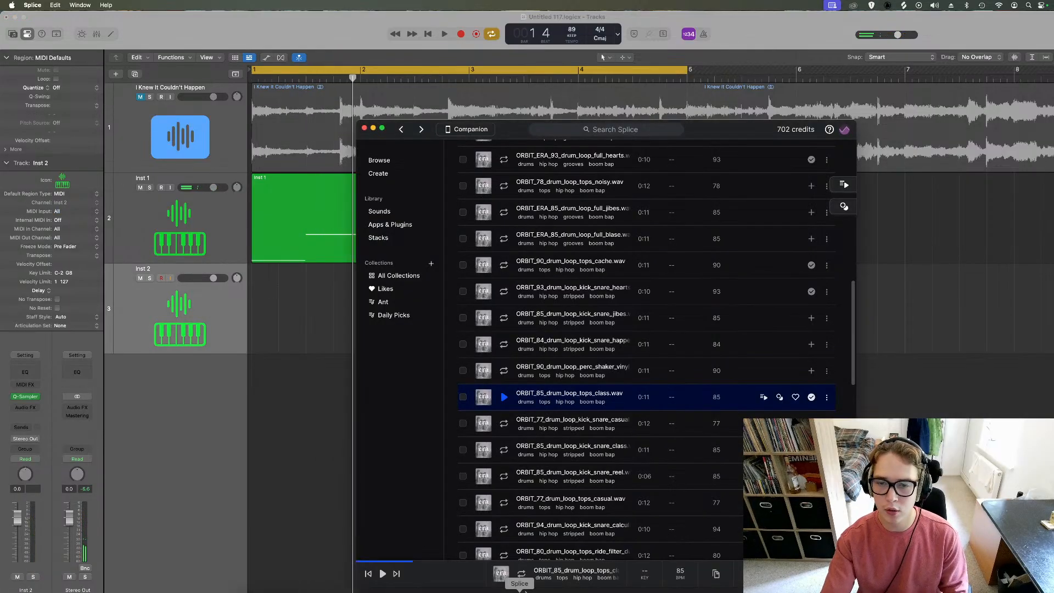
left_click(503, 424)
key("Down")
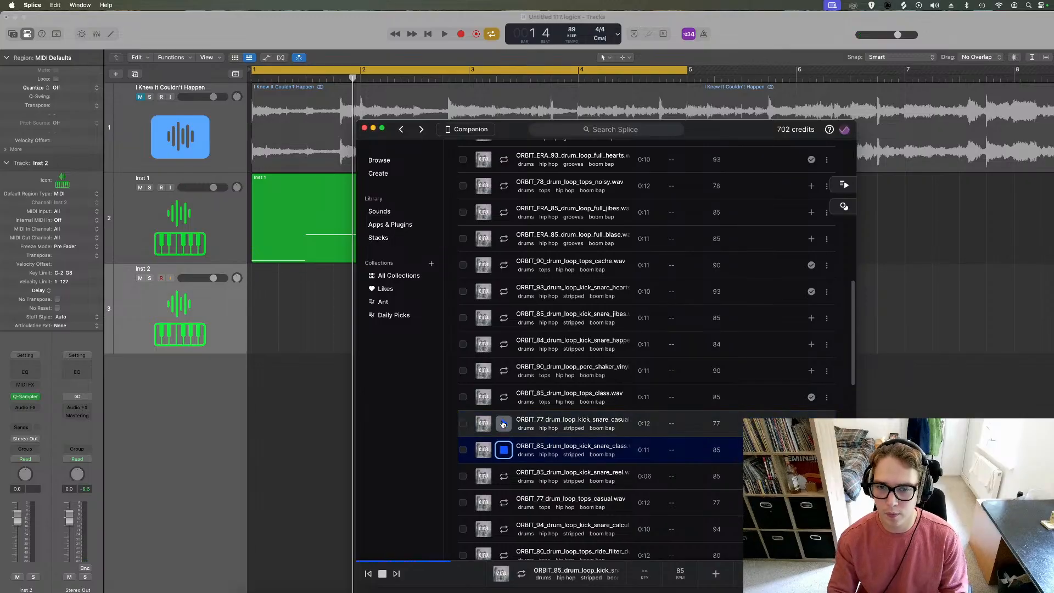
scroll(503, 379, "down", 5)
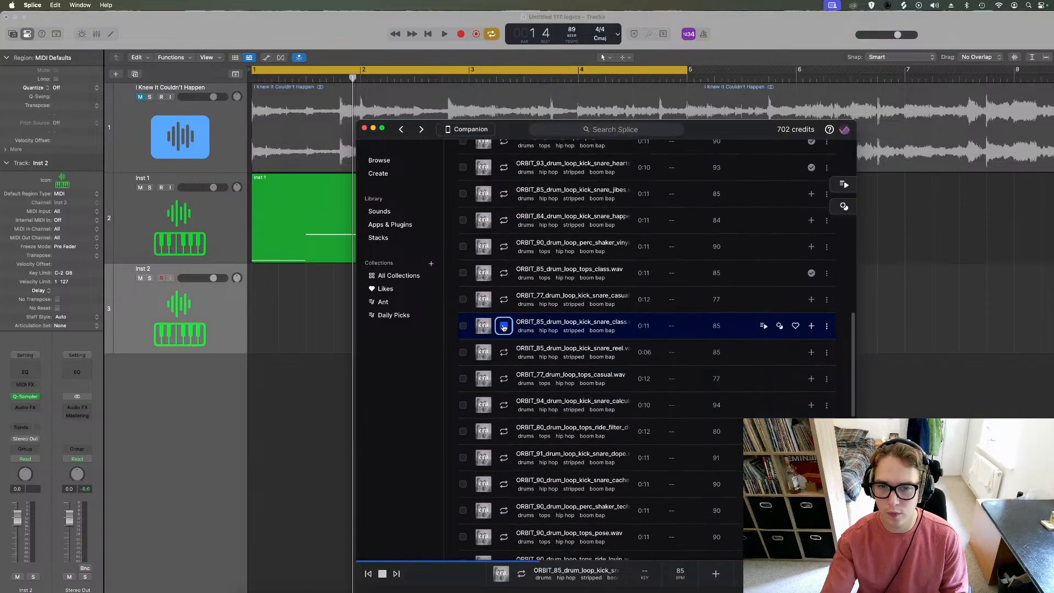
left_click(811, 326)
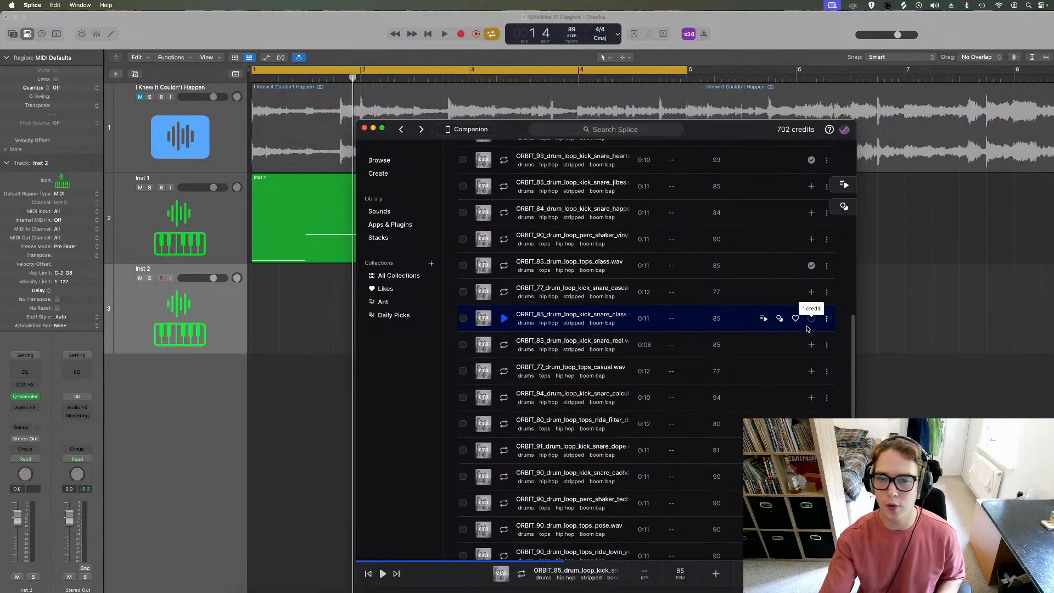
Preview the following ORBIT drum loops one after another and get ORBIT_90_drum_loop_tops_pose.wav
scroll(514, 343, "down", 1)
left_click(504, 335)
left_click(504, 362)
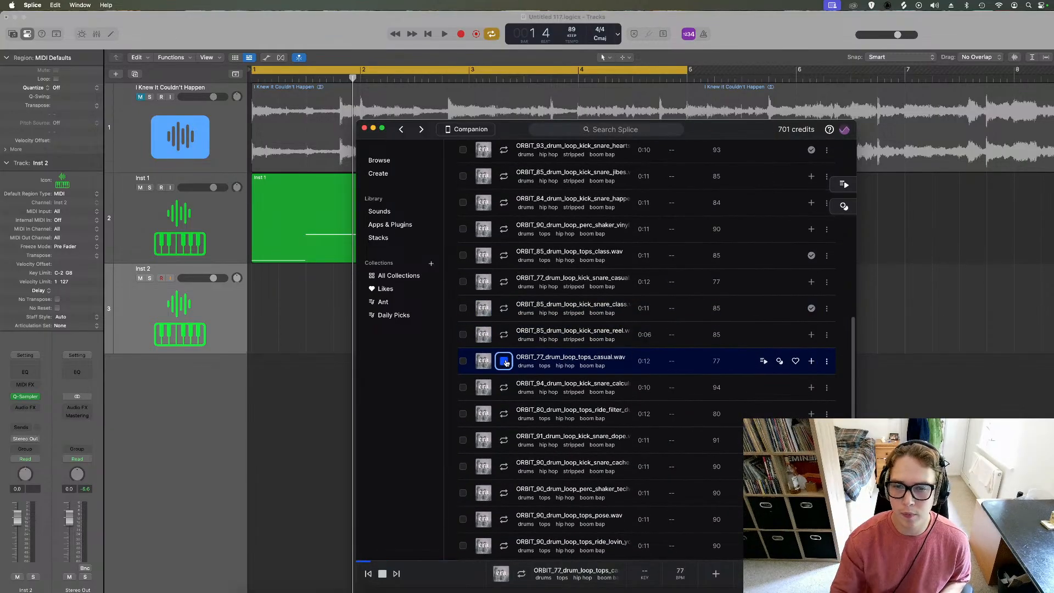
key("Down")
key("Down")
key("Down")
key("Down")
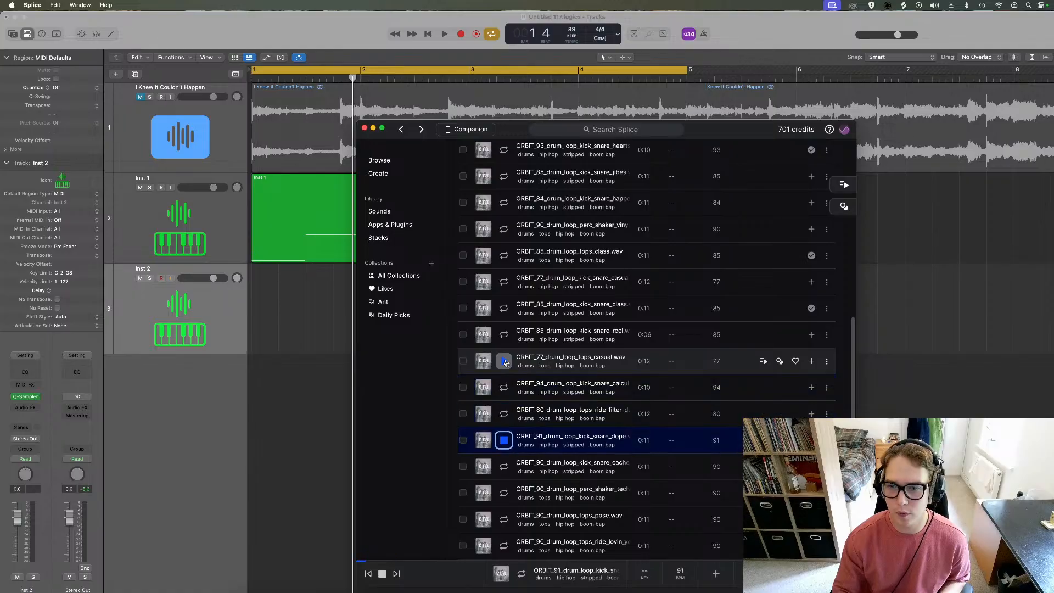
key("Down")
key("Down")
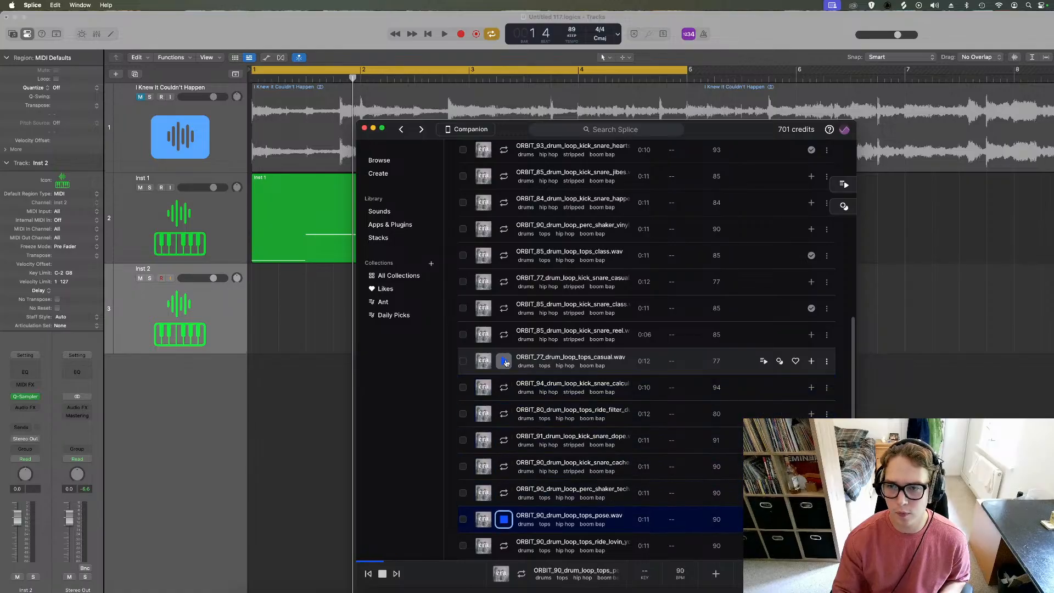
scroll(506, 374, "down", 3)
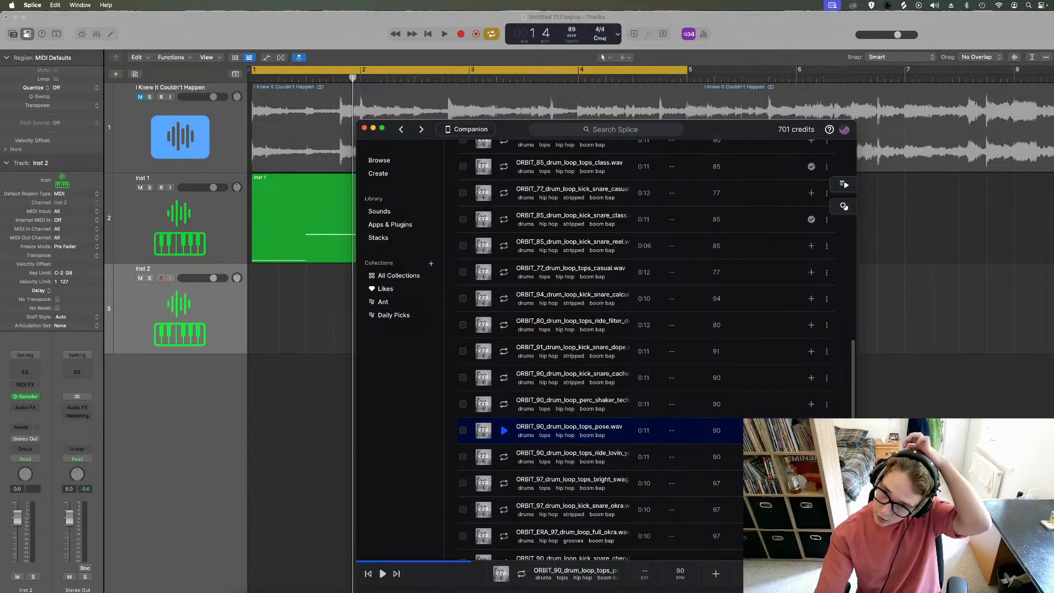
left_click(811, 431)
Place ORBIT_90_drum_loop_tops_pose.wav at bar 1 on a new audio track in Logic Pro and turn on Flex for it
left_click_drag(664, 433, 254, 368)
double_click(406, 384)
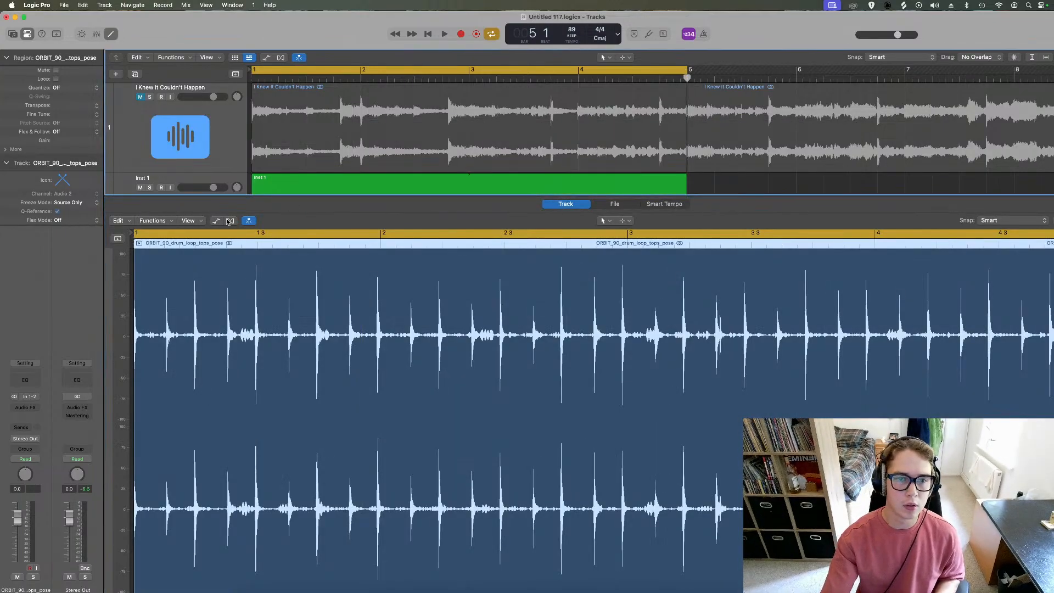
left_click(229, 221)
left_click(583, 228)
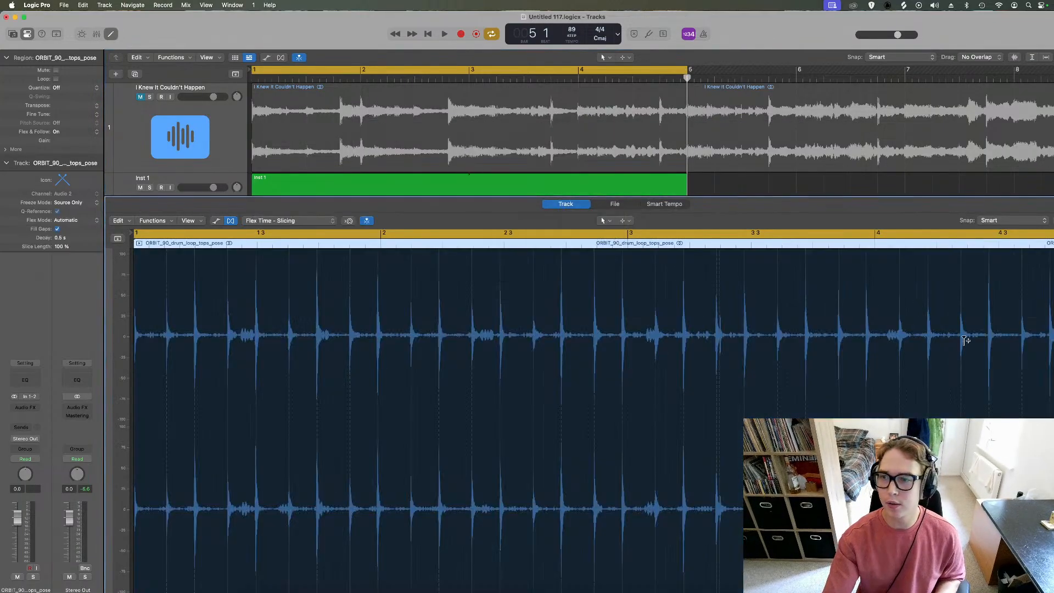
Stretch the end of the drum loop region to bar 5 and set its flex mode to Flex Time - Polyphonic
left_click_drag(919, 317, 933, 317)
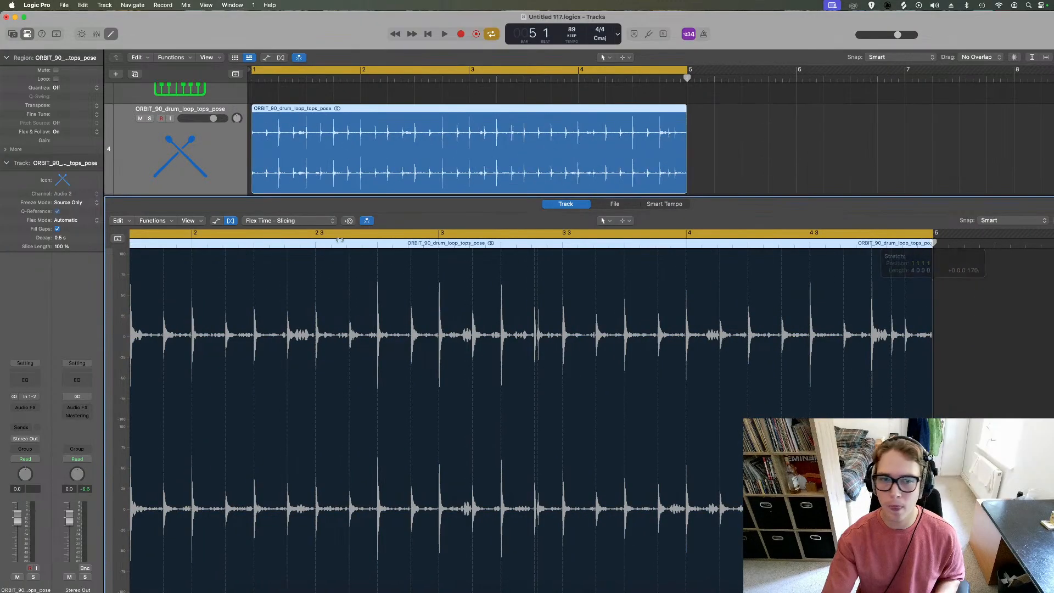
left_click(286, 220)
left_click(285, 246)
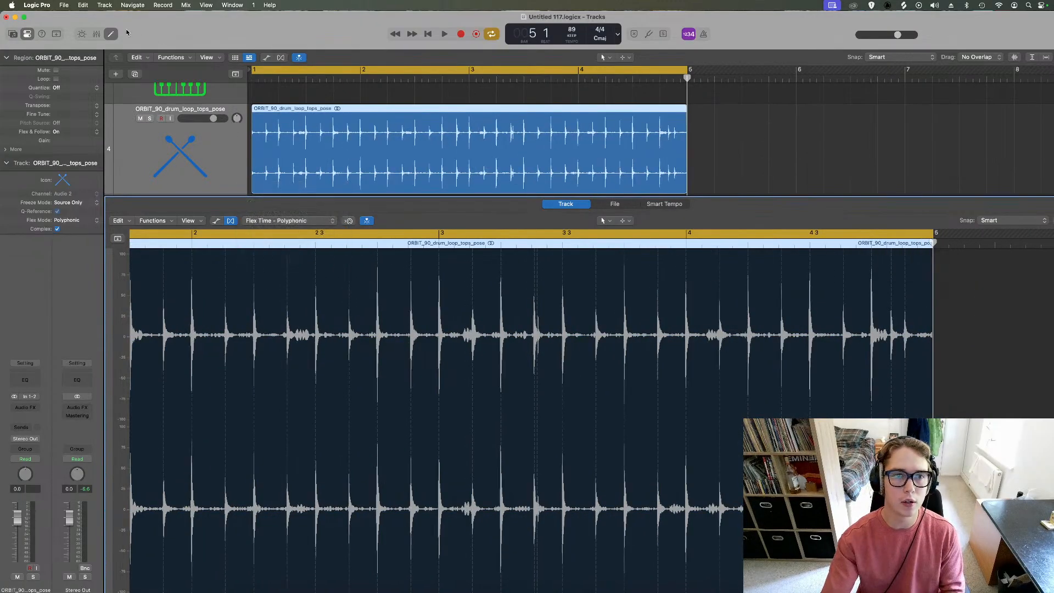
Close the audio editor and lower the drum loop track's volume to about -5.4 dB during playback
key("space")
left_click(111, 34)
left_click_drag(213, 369, 203, 368)
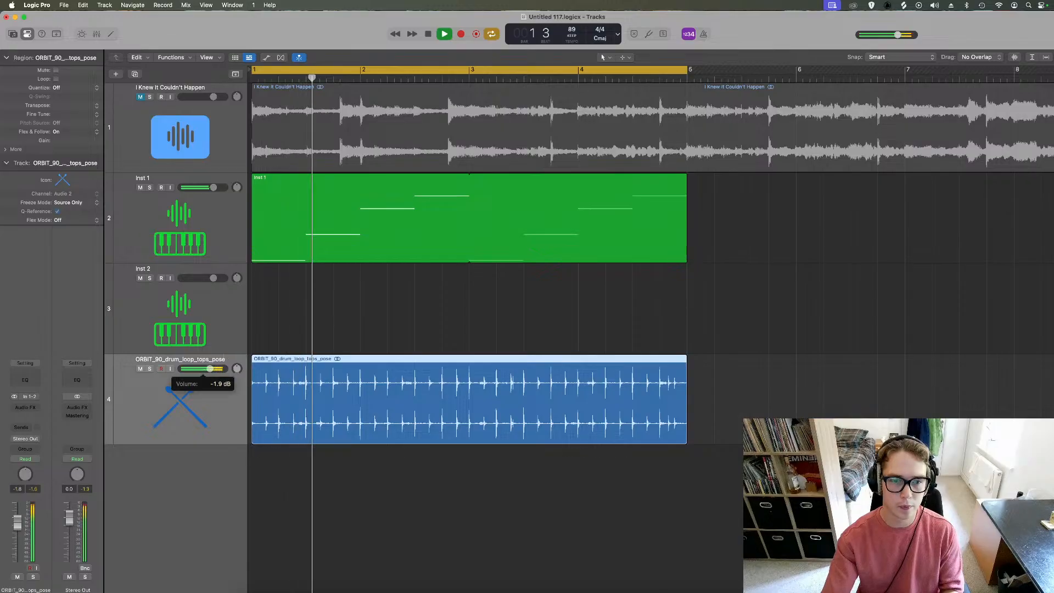
Add a Channel EQ to the drum loop track with a low cut at about 595 Hz
left_click(25, 380)
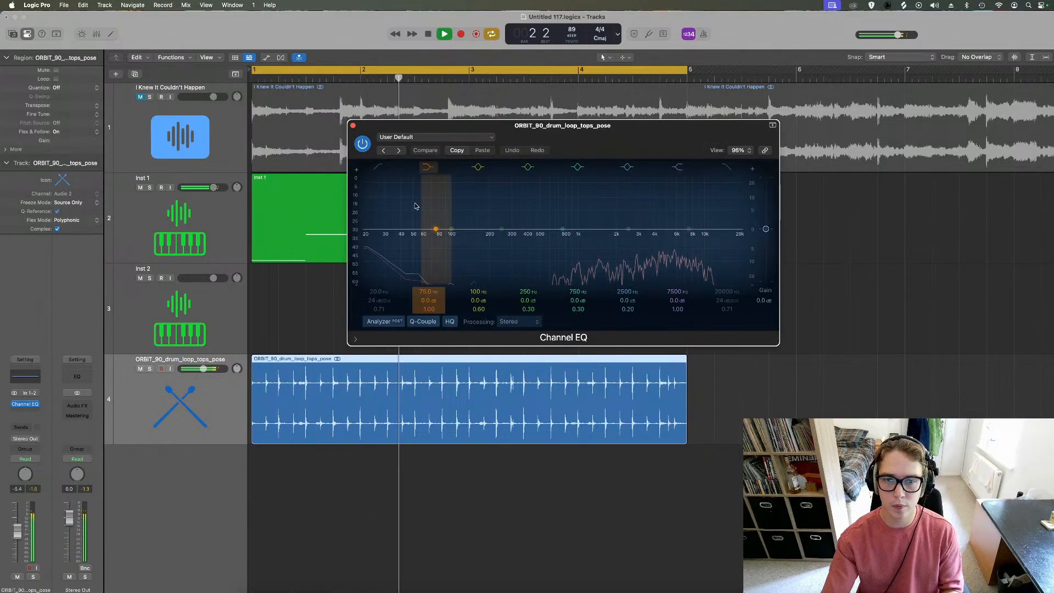
left_click(377, 168)
left_click_drag(384, 241, 552, 236)
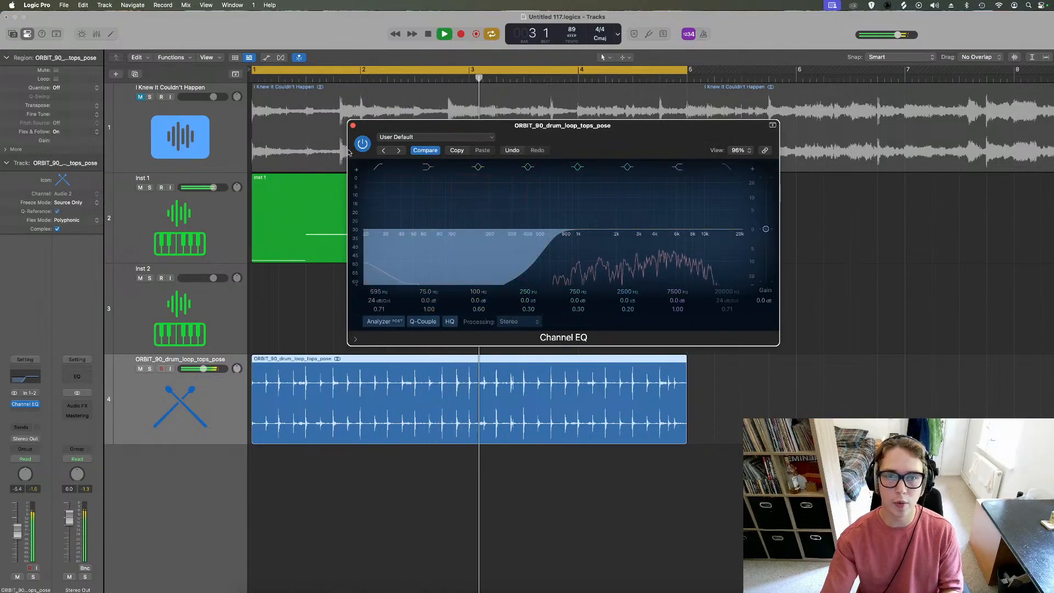
left_click(353, 125)
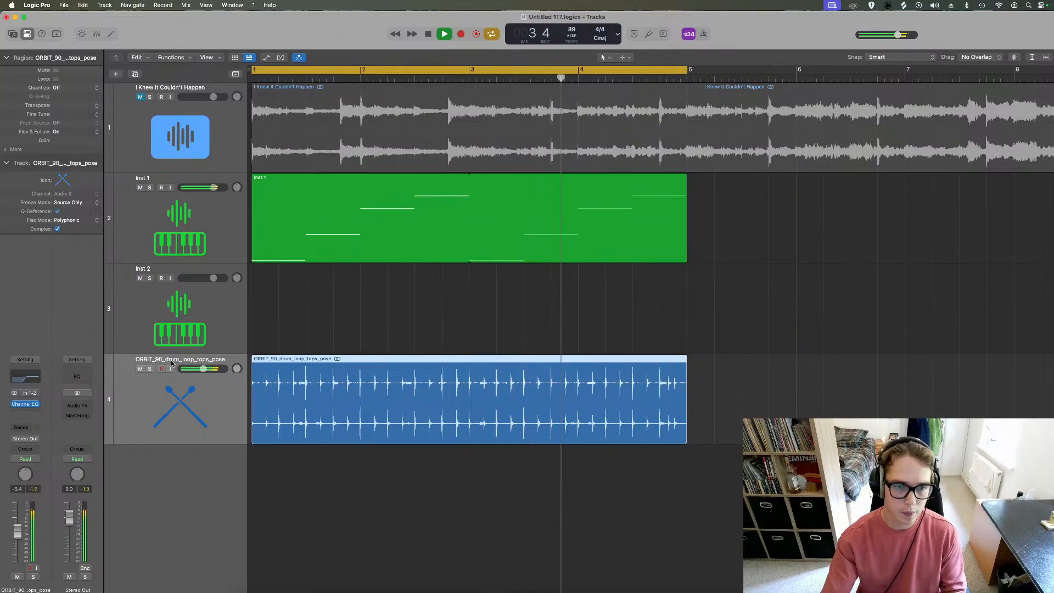
Rename the drum loop track as Hihat and stop playback
type("Hihat")
key("Return")
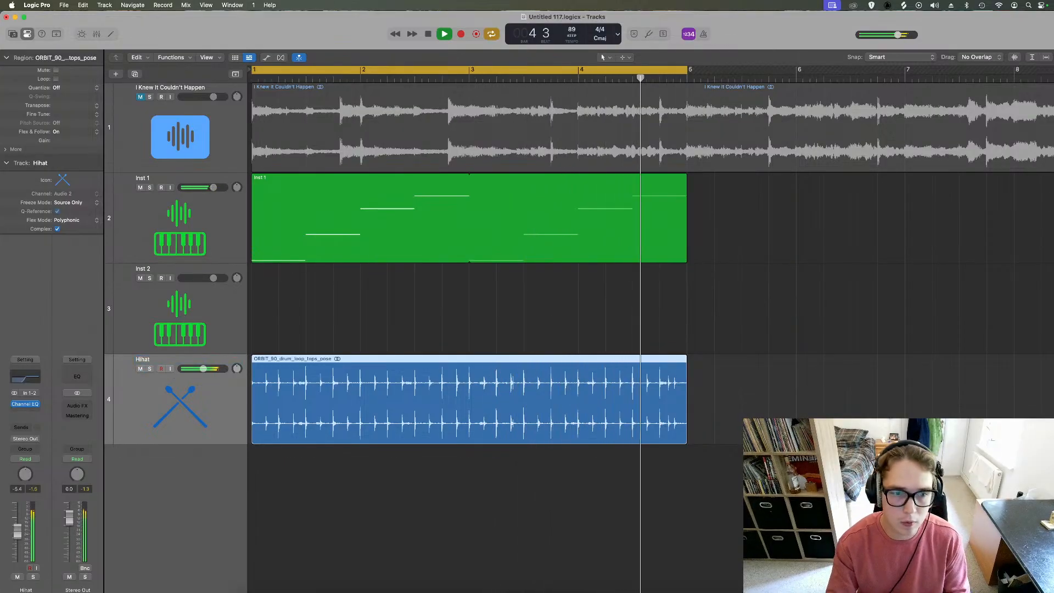
key("space")
Load ORBIT_85_drum_loop_kick_snare_class.wav from Splice into Inst 2's Quick Sampler with original tuning and switch it to Slice mode
left_click(196, 347)
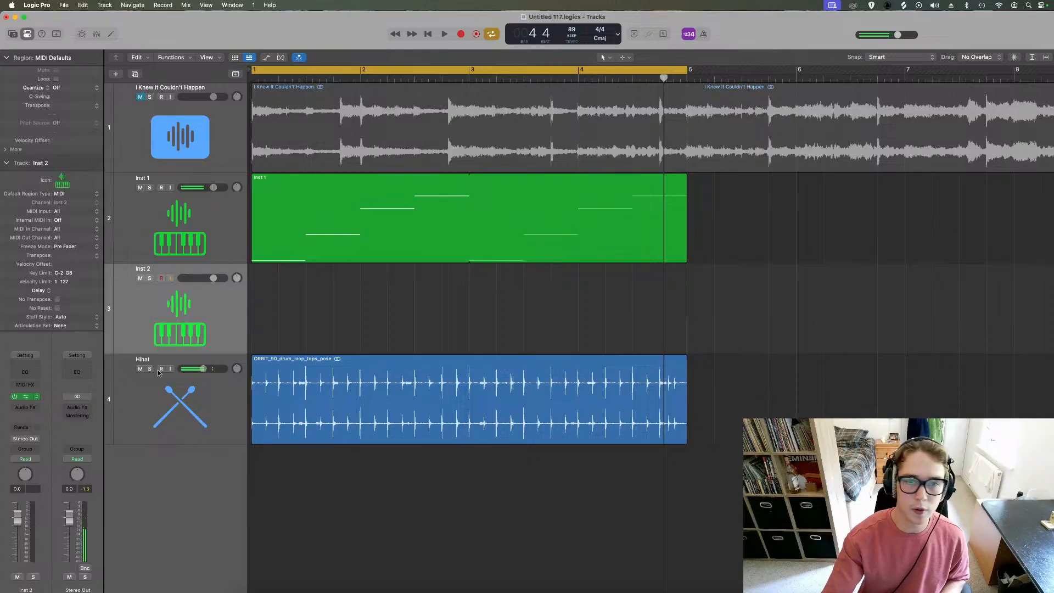
left_click(519, 591)
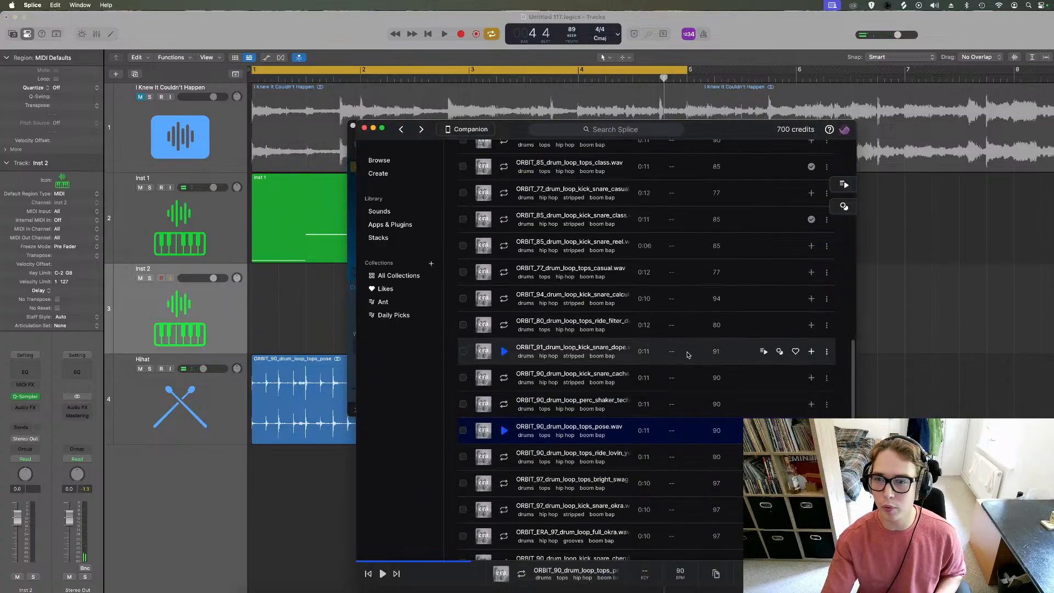
left_click(499, 221)
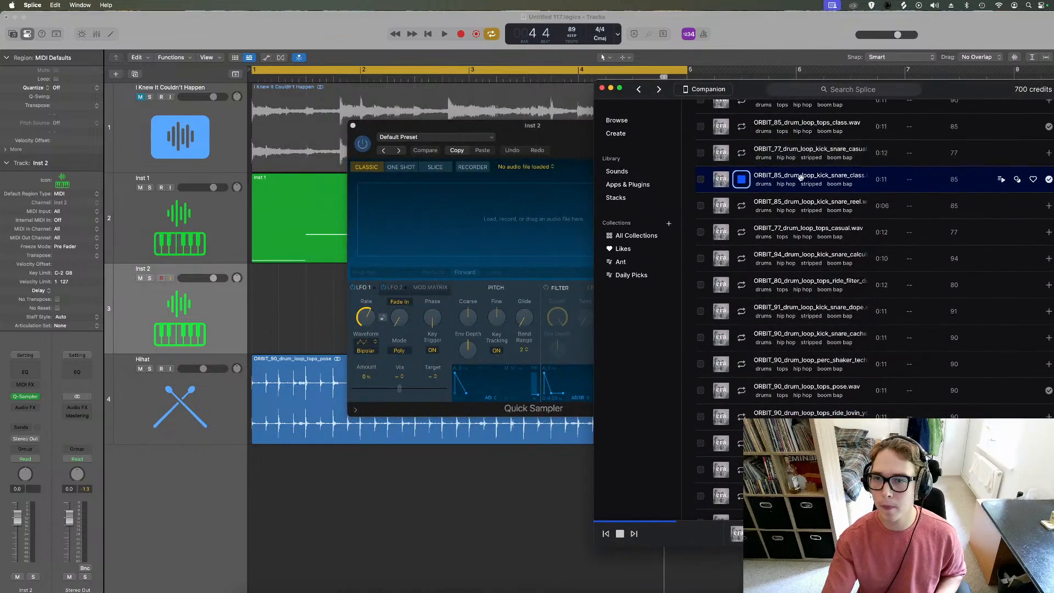
left_click_drag(800, 176, 824, 187)
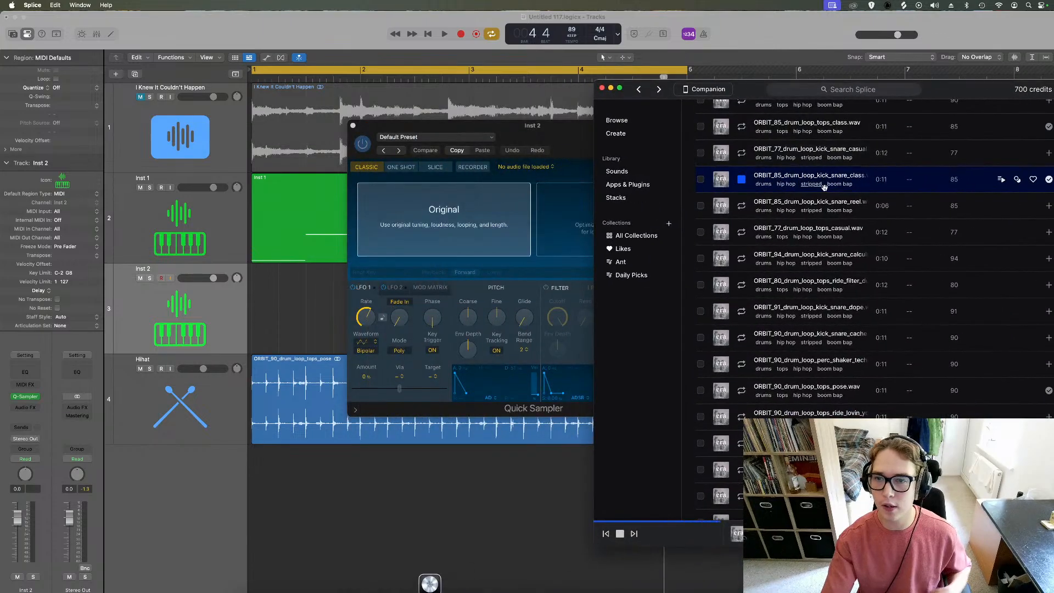
left_click(741, 179)
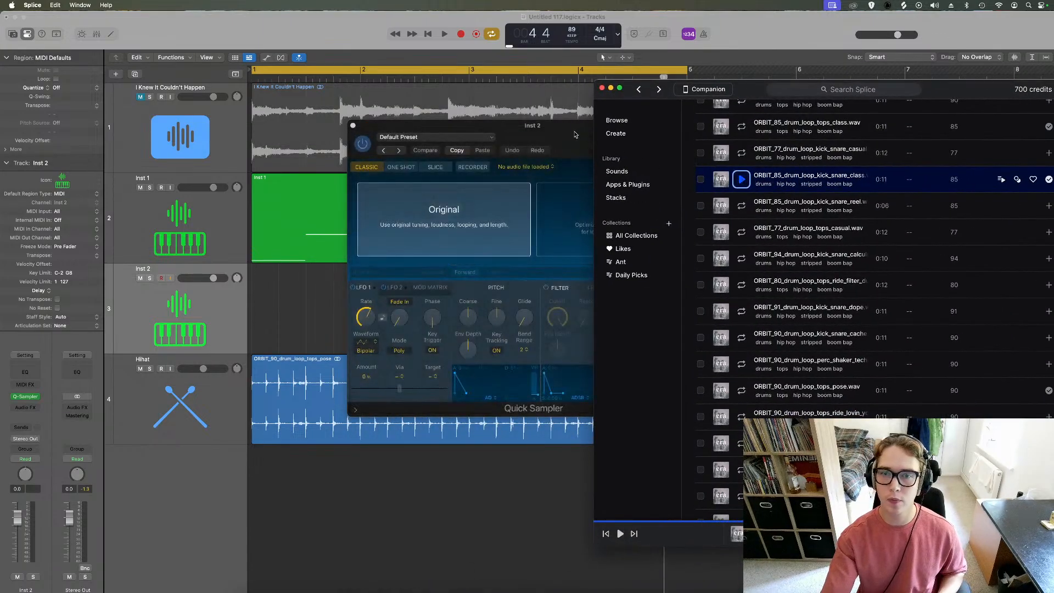
left_click_drag(574, 135, 574, 135)
left_click(435, 167)
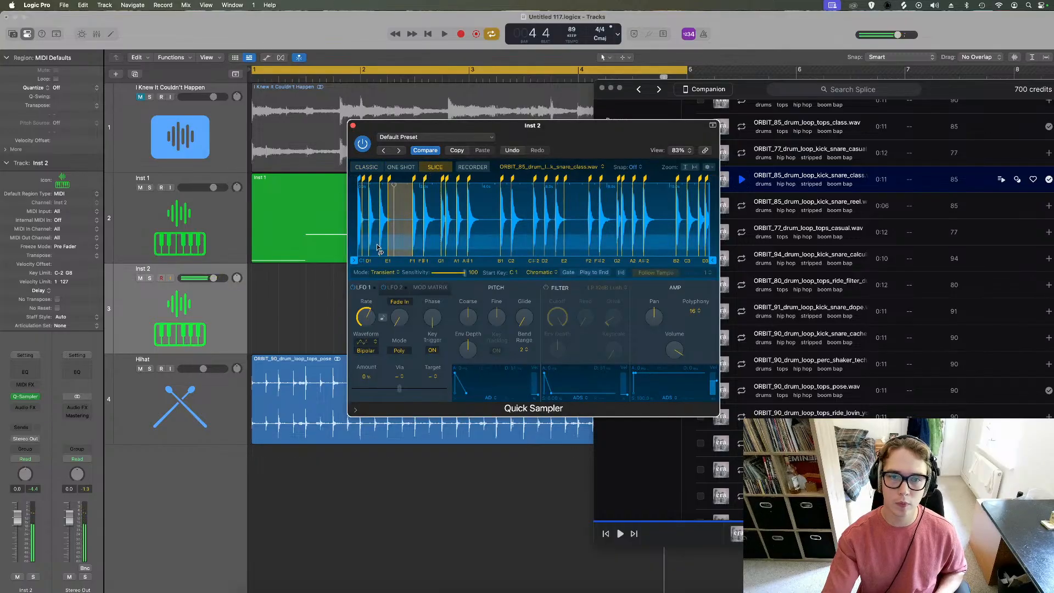
Map the Quick Sampler slices to white keys, remove the extra slice marker near the start and lower the coarse pitch to -2
left_click(541, 272)
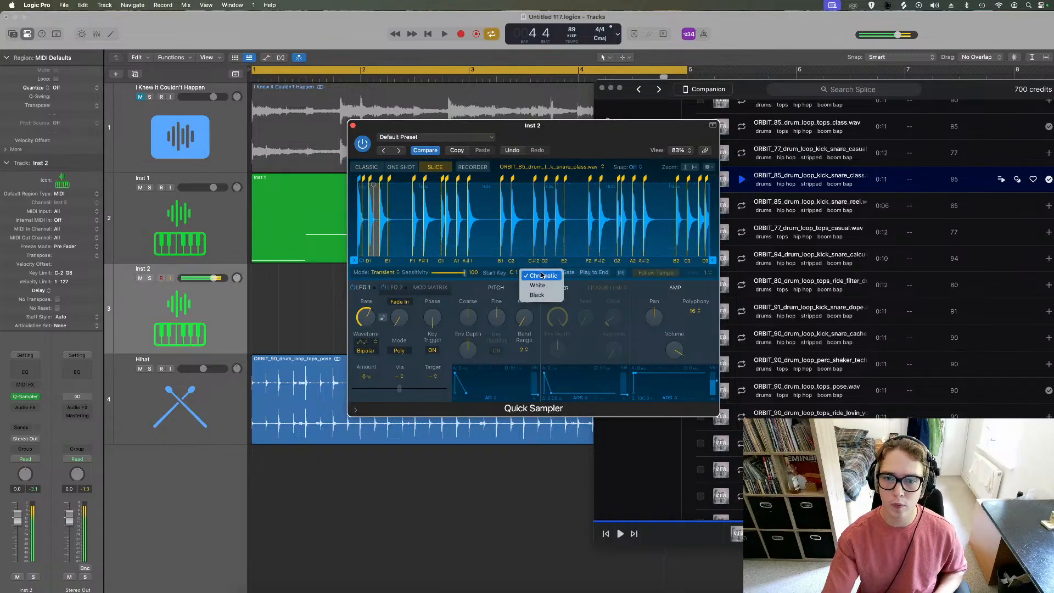
left_click(543, 285)
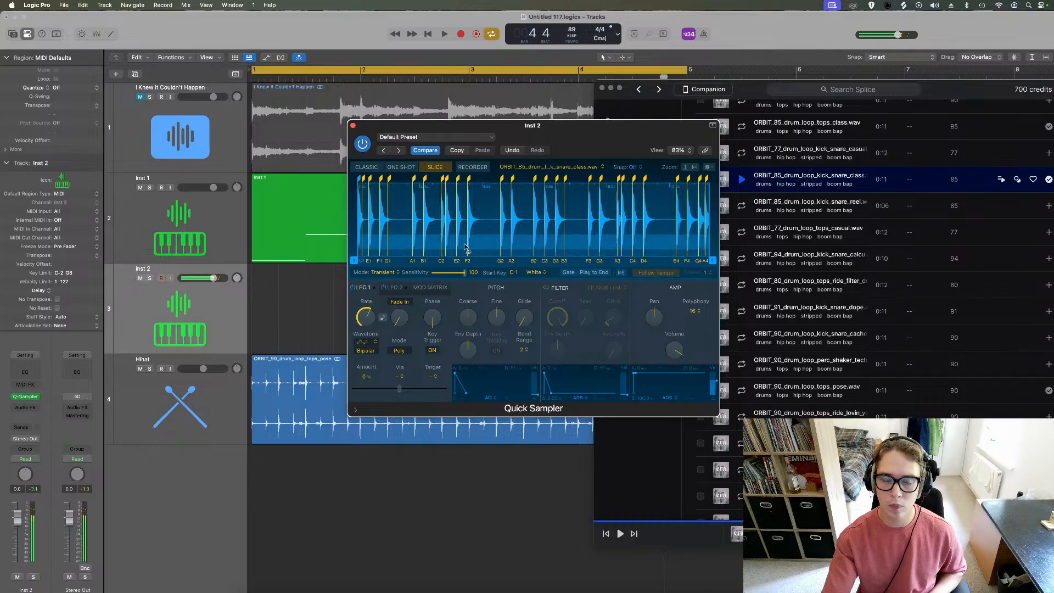
left_click_drag(364, 180, 389, 193)
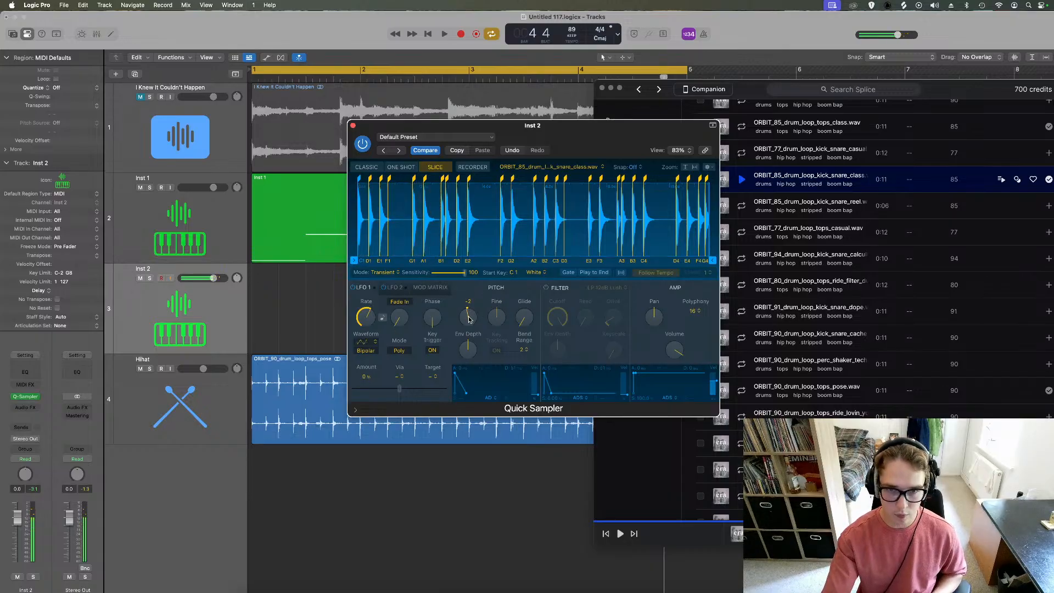
Turn on Gate for the Quick Sampler slices and try them out over the looping beat
key("space")
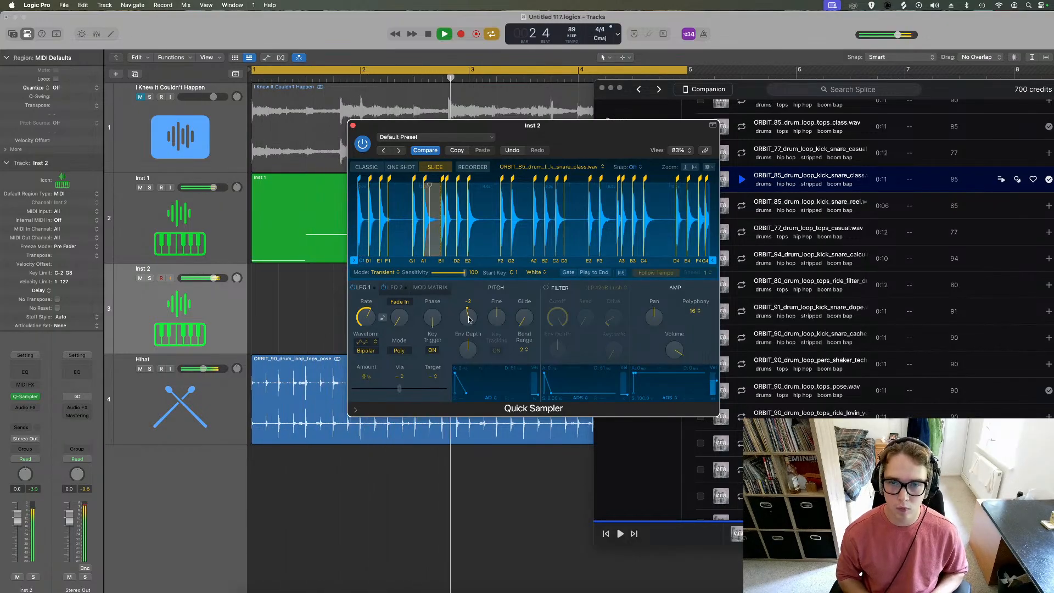
left_click(568, 273)
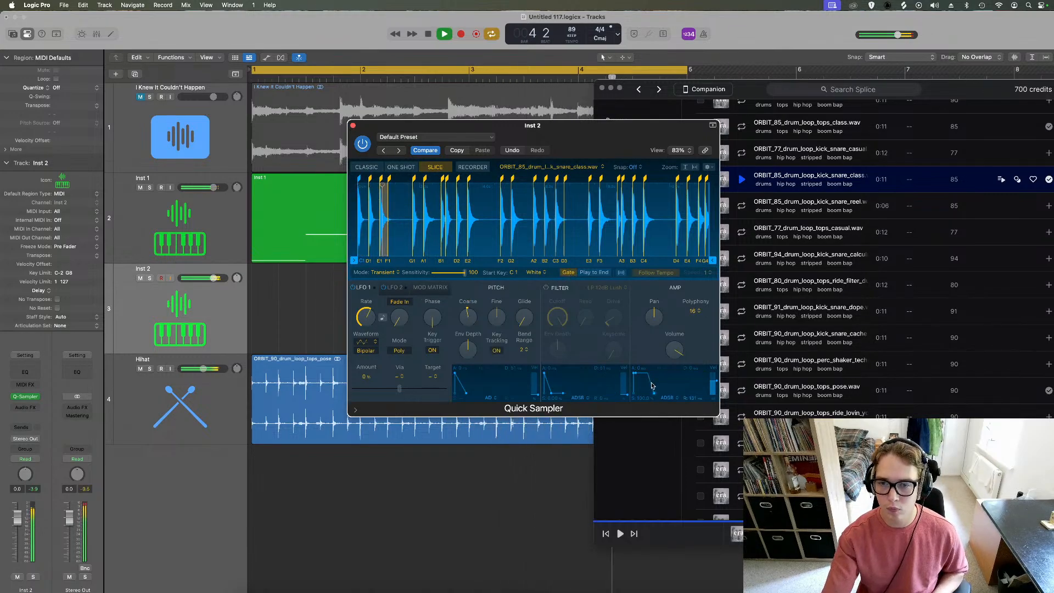
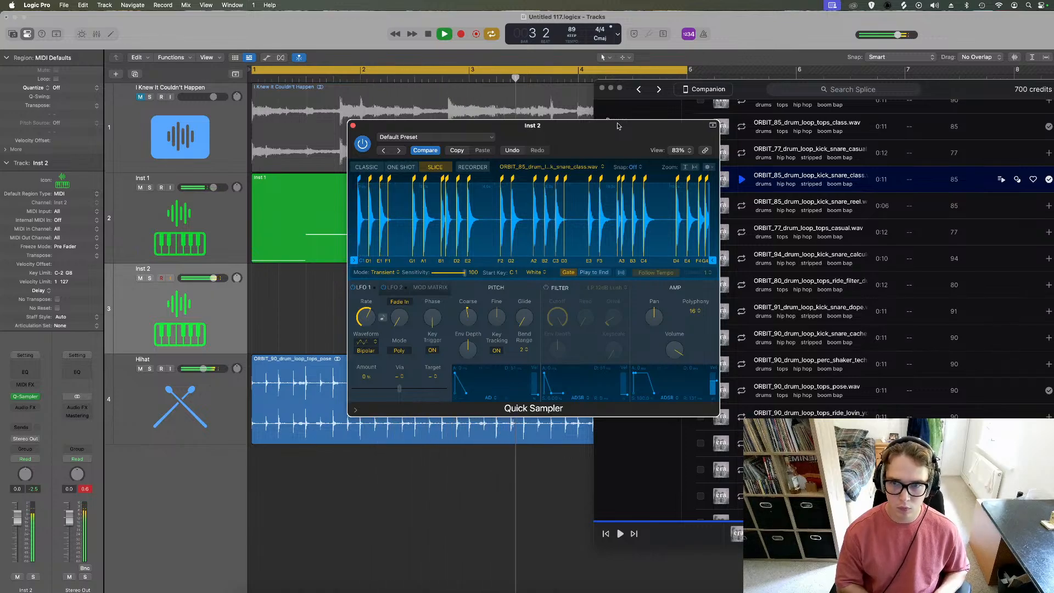
key("space")
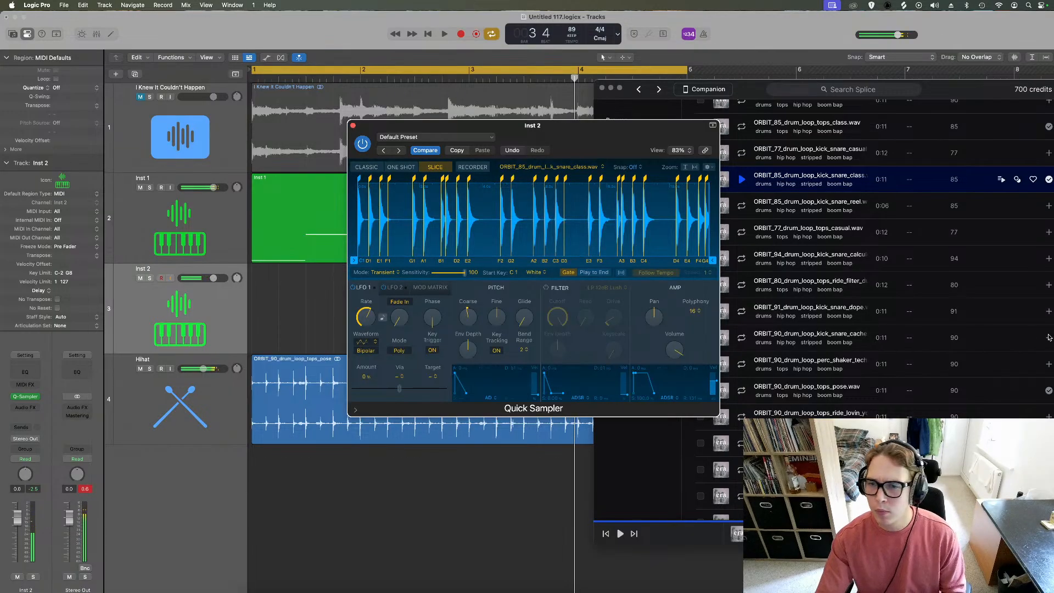
Preview earlier drum loops in Splice and replace the Quick Sampler sample with ORBIT_93_drum_loop_kick_snare_hearts.wav
left_click_drag(617, 125, 516, 121)
scroll(799, 300, "up", 5)
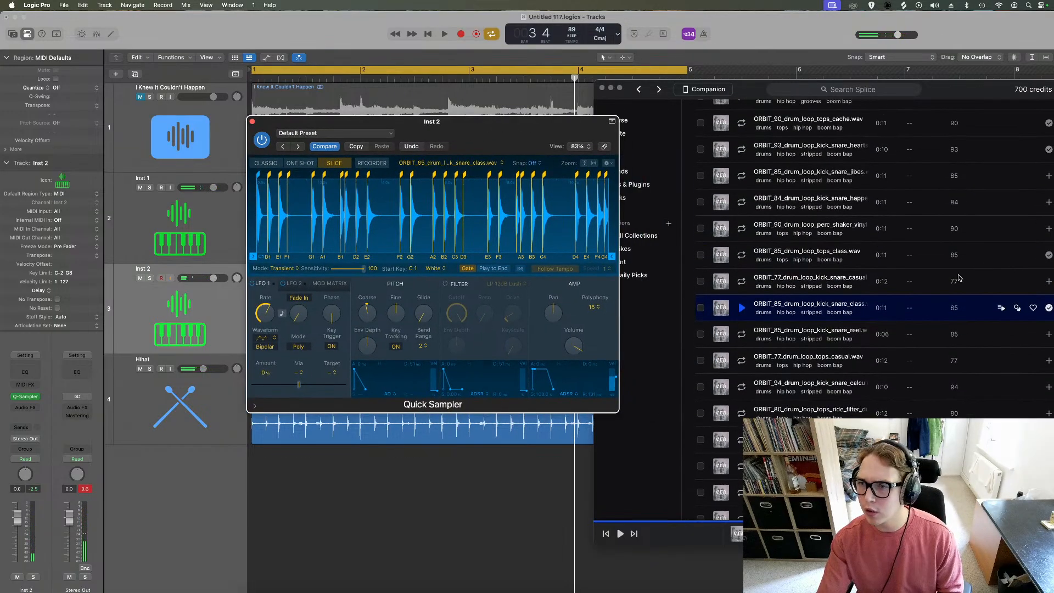
left_click(741, 309)
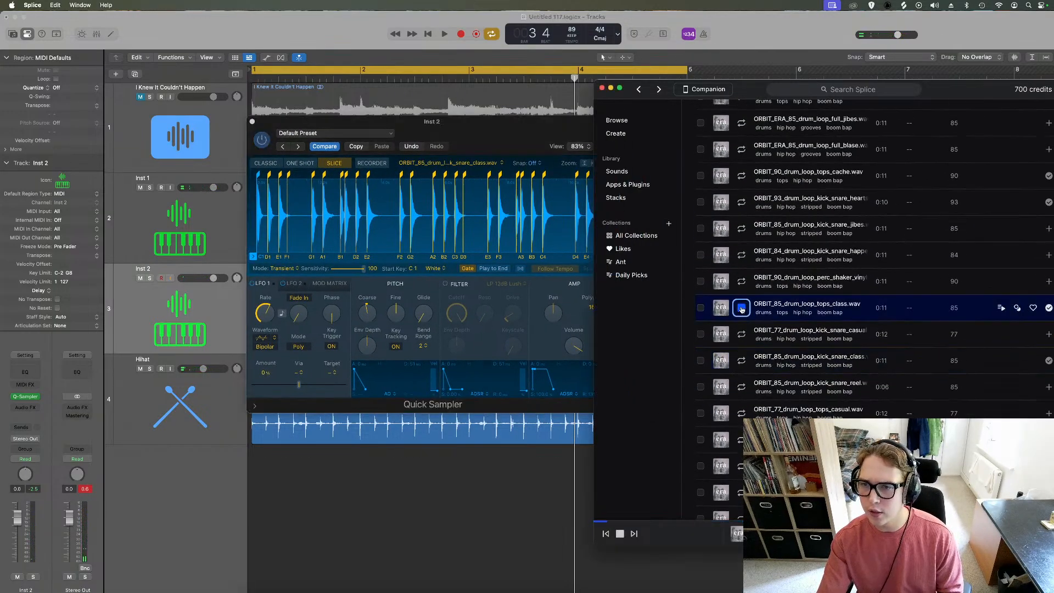
left_click(740, 202)
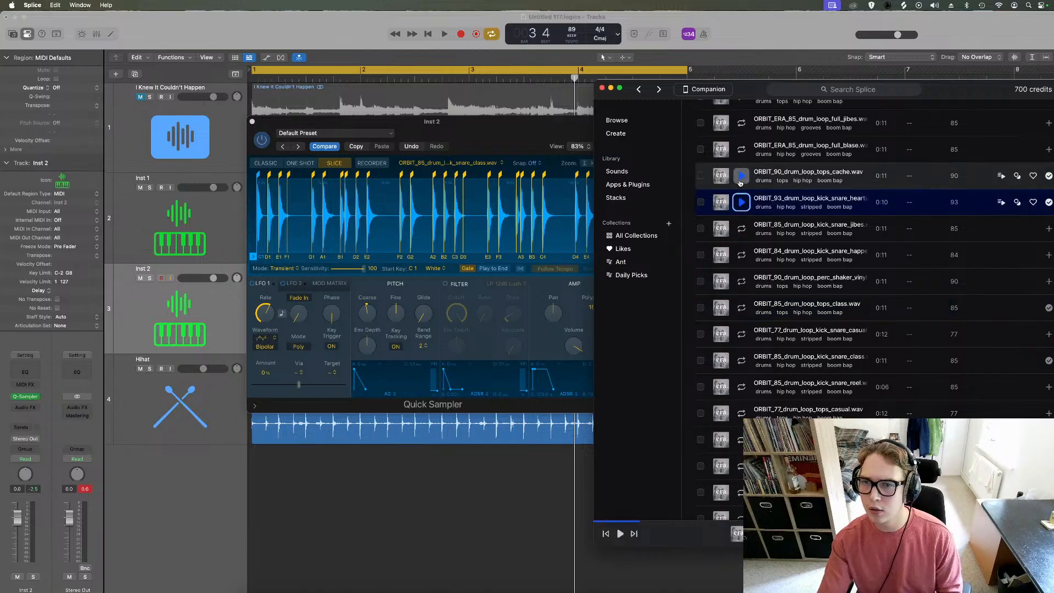
left_click(740, 203)
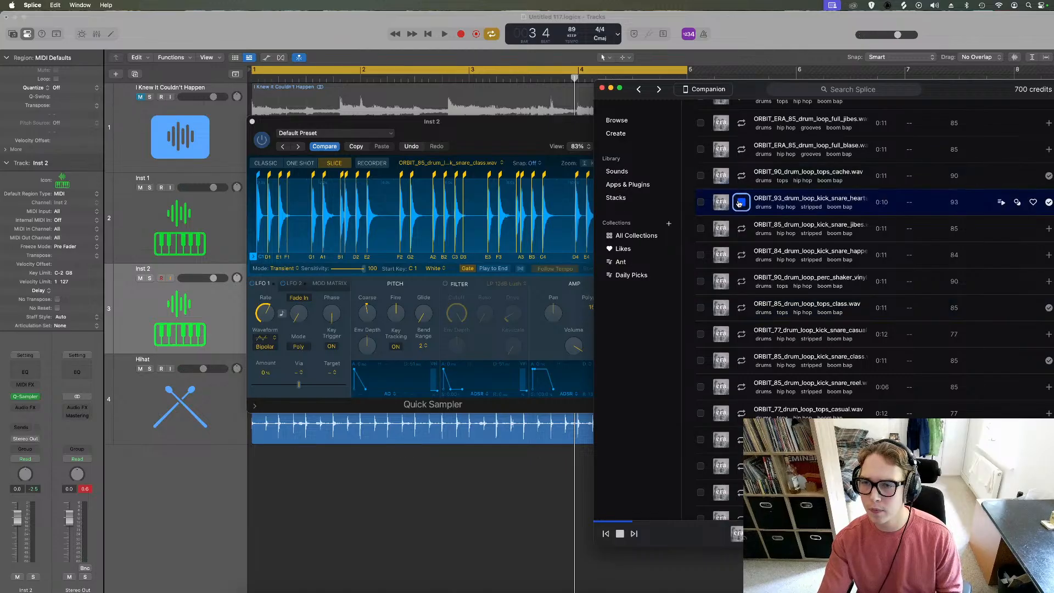
left_click_drag(804, 207, 527, 225)
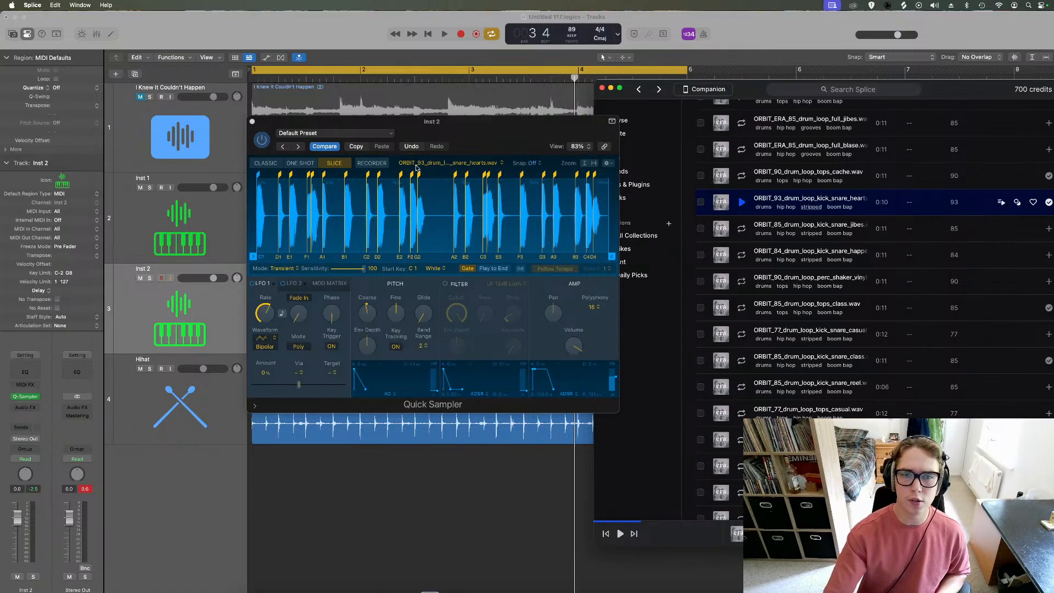
Set the Quick Sampler's coarse pitch to -2 while the beat loops, and hide the plug-in windows
left_click(368, 318)
left_click_drag(368, 319, 365, 316)
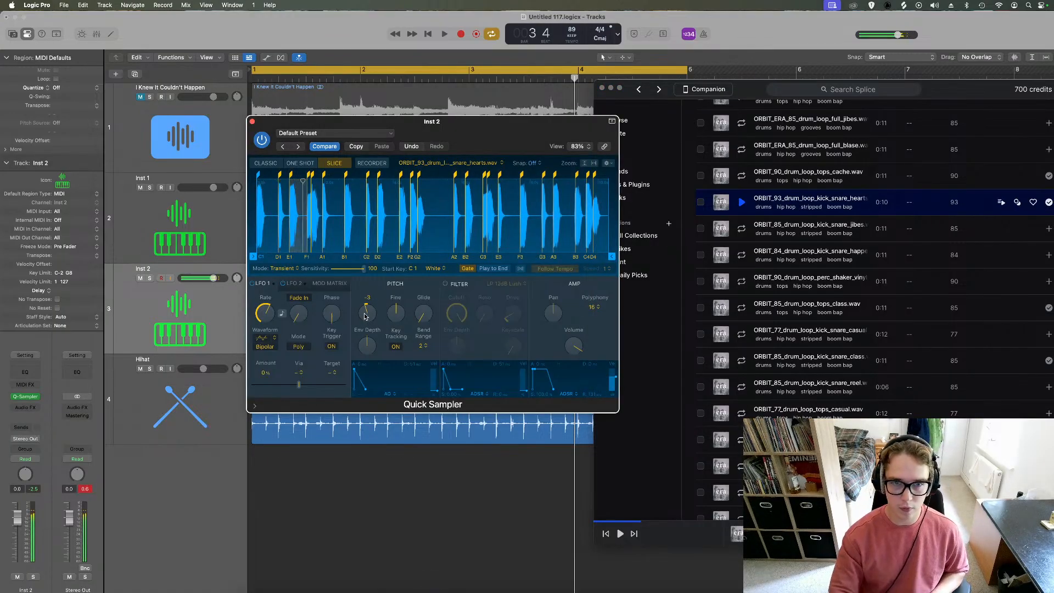
key("space")
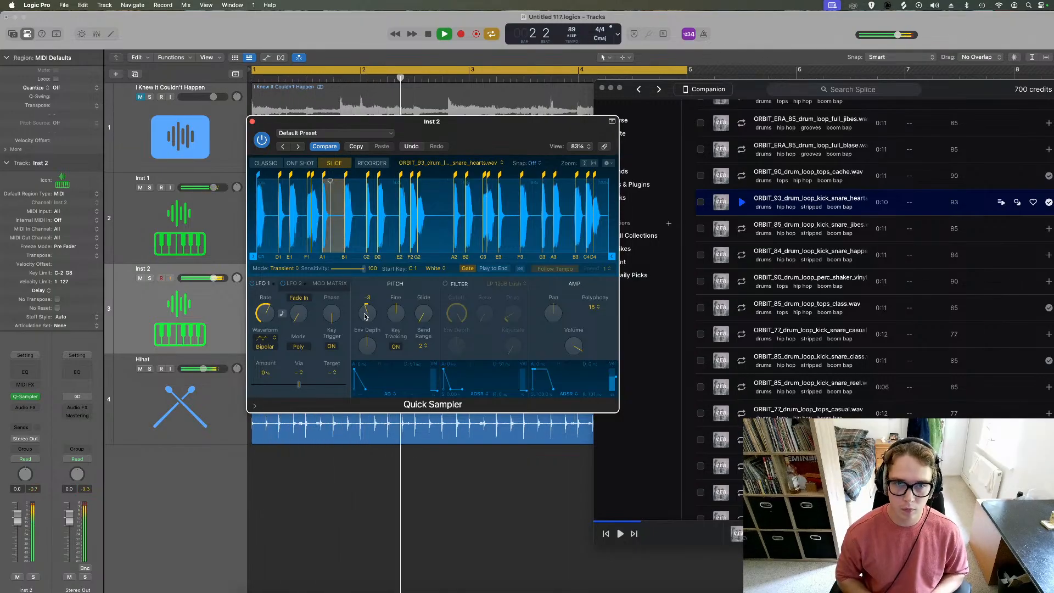
left_click_drag(365, 316, 365, 312)
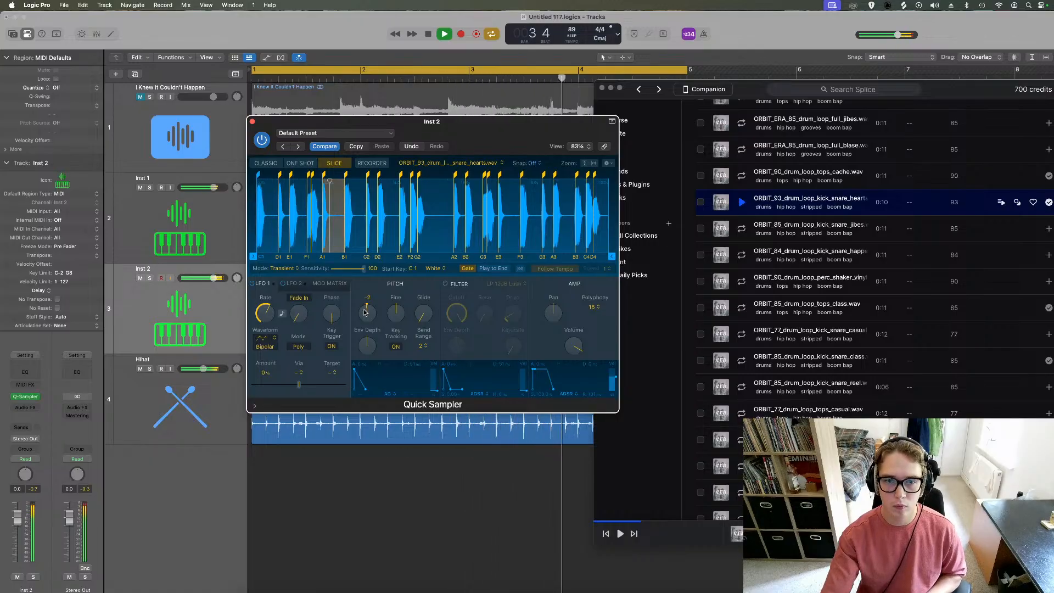
key("v")
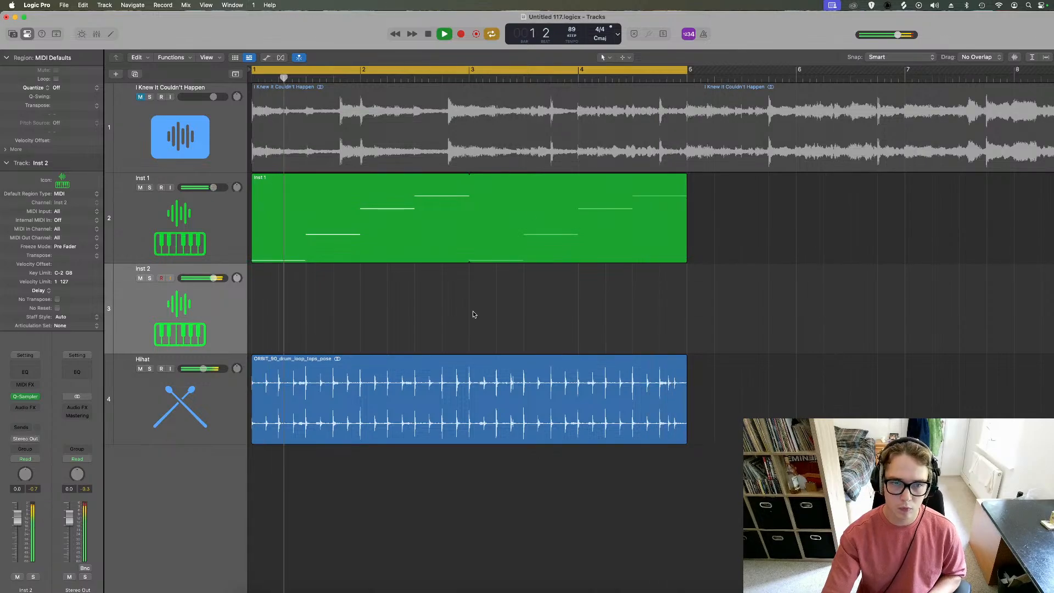
Transpose the Hihat track's region by -2 and check it in playback
key("Down")
key("space")
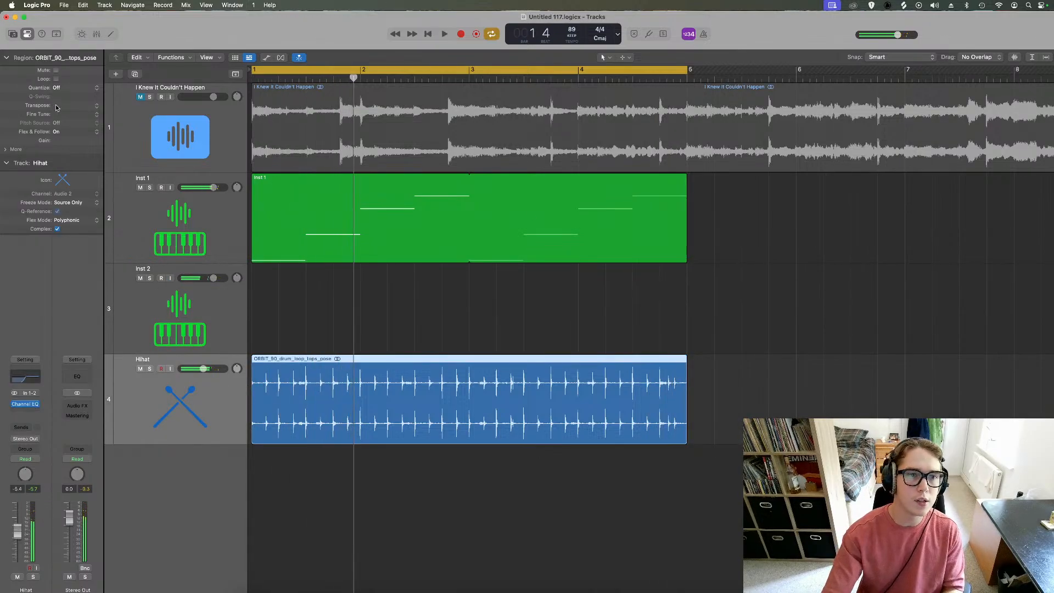
key("space")
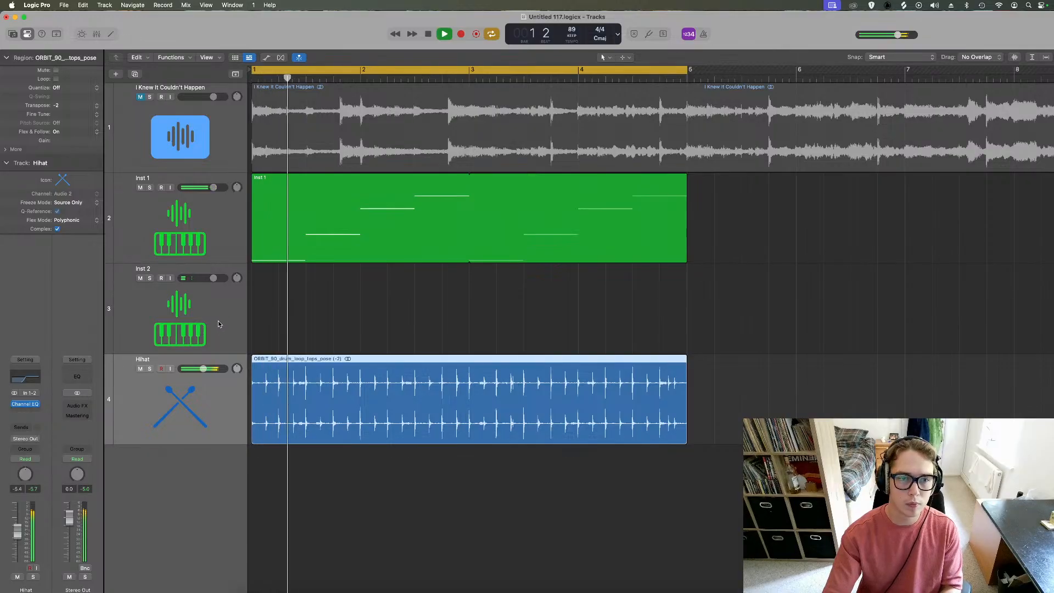
key("space")
Record a four-bar kick and snare pattern on the Inst 2 track from the Quick Sampler slices
left_click(219, 320)
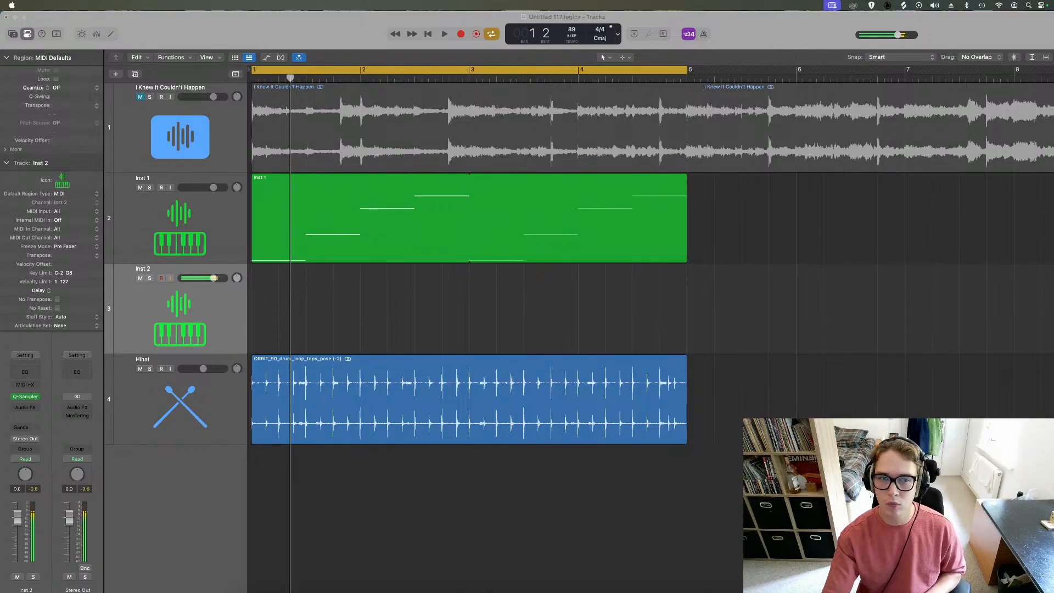
key("r")
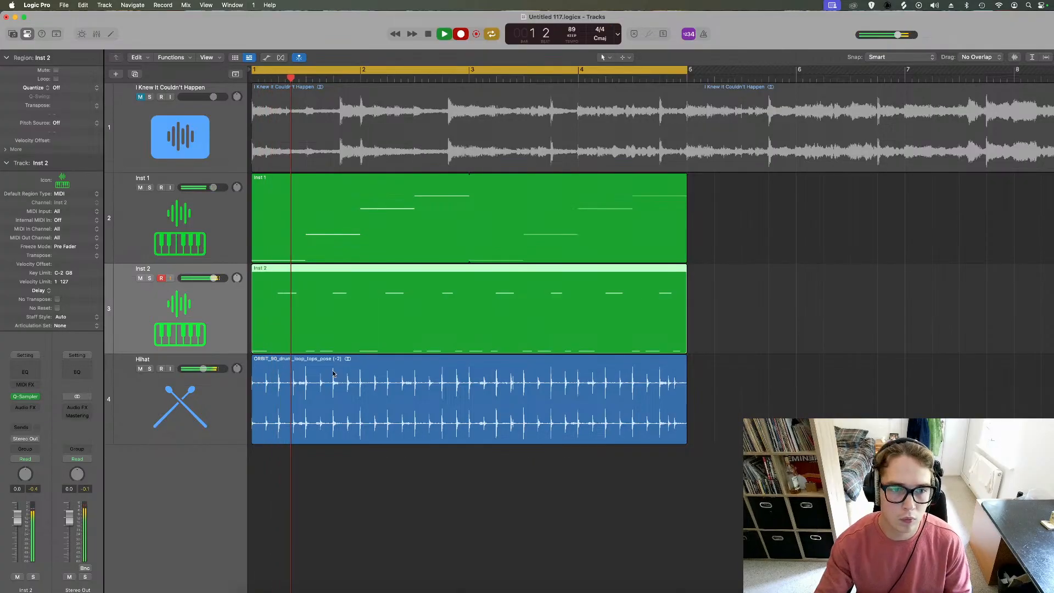
key("space")
Duplicate the Inst 2 track, copy the recorded drum region onto the new Inst 3 track and open it in the Piano Roll
left_click(140, 77)
left_click_drag(333, 302, 328, 368)
double_click(327, 368)
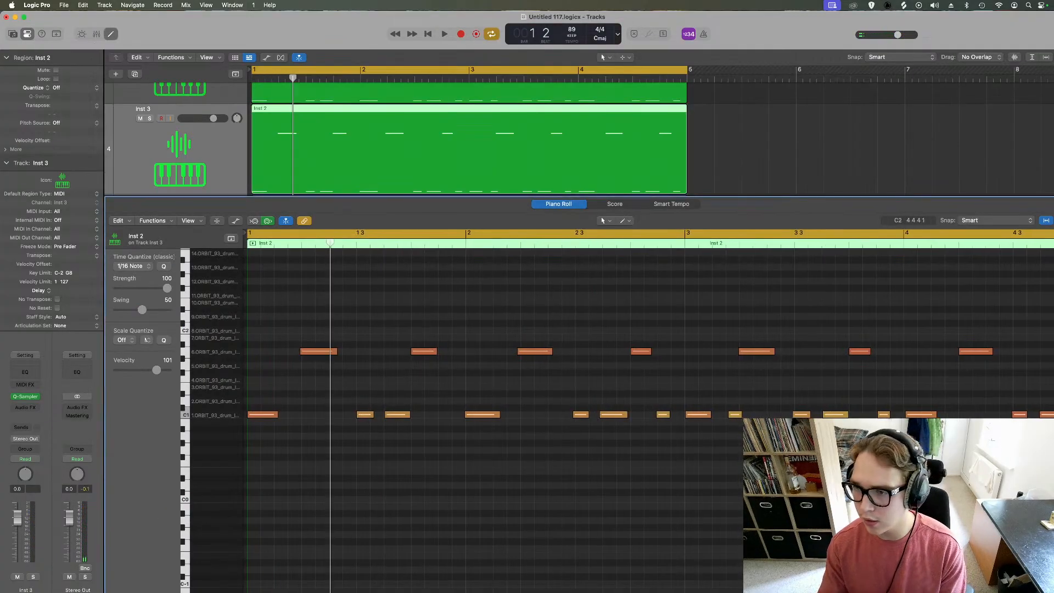
Quantize all notes in the Inst 3 drum region to 1/16 notes
key("super+a")
key("Delete")
key("super+z")
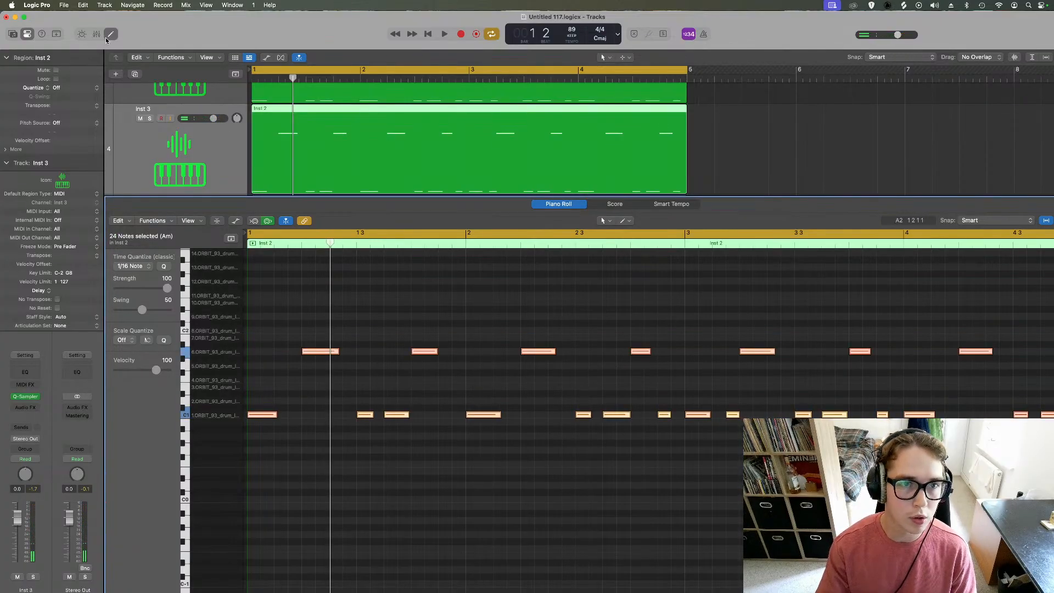
Delete the unquantized region on Inst 2 and replace it with a copy of the quantized Inst 3 region
left_click(108, 37)
left_click(325, 322)
key("Delete")
left_click(295, 379)
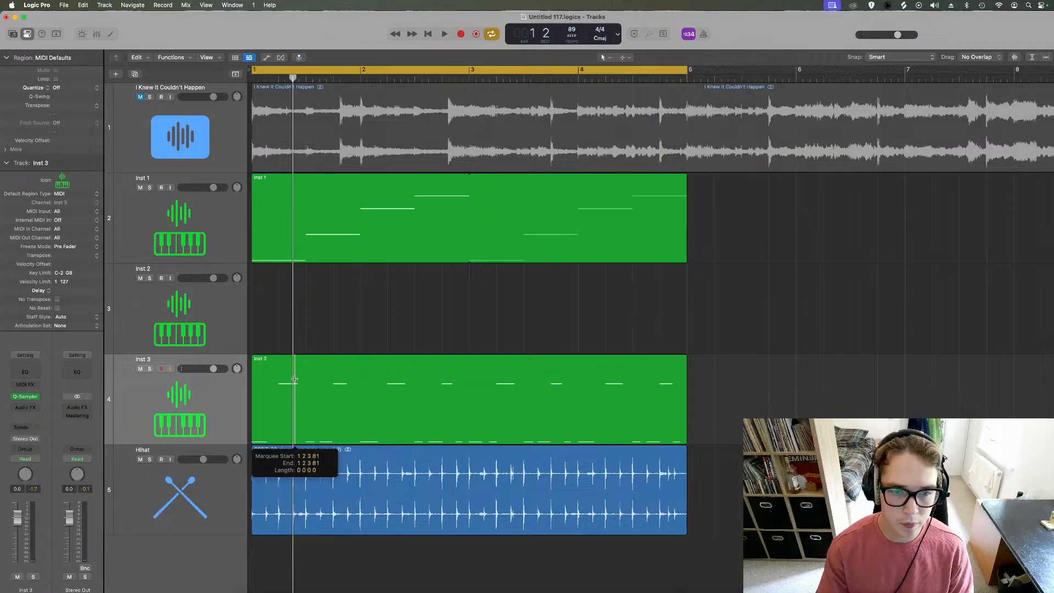
key("super+t")
left_click(599, 214)
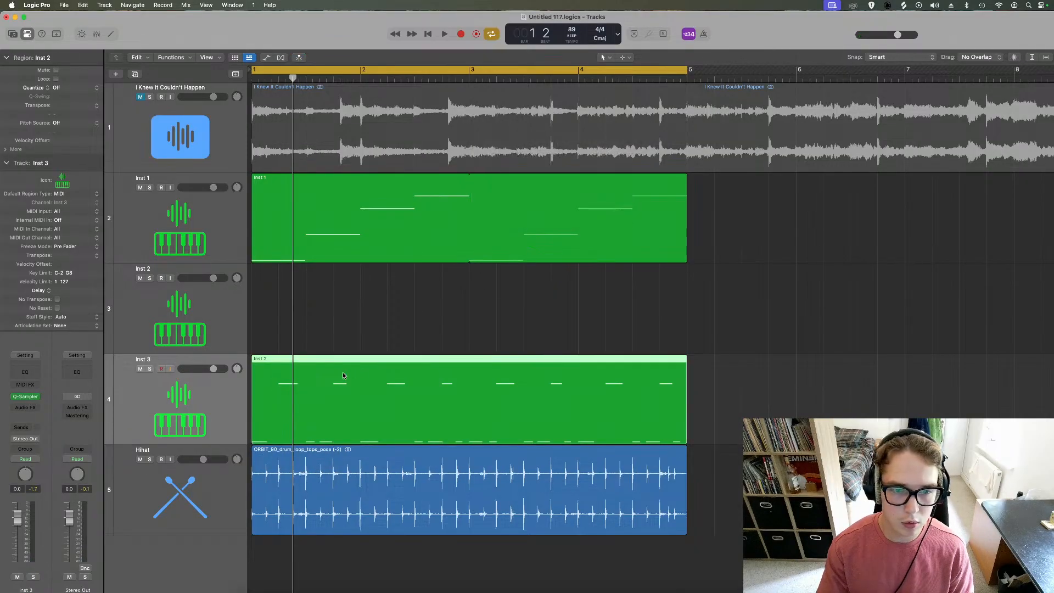
left_click_drag(345, 374, 346, 329)
Delete all kick notes on C1 from the Inst 3 region so it holds only the snare hits
double_click(649, 409)
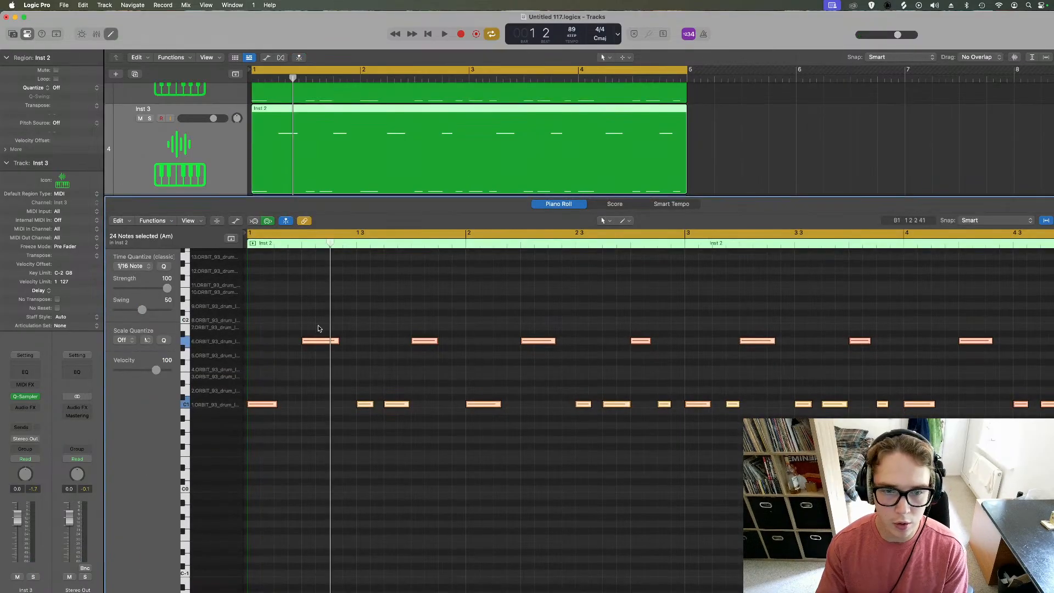
left_click_drag(265, 383, 1045, 431)
key("Delete")
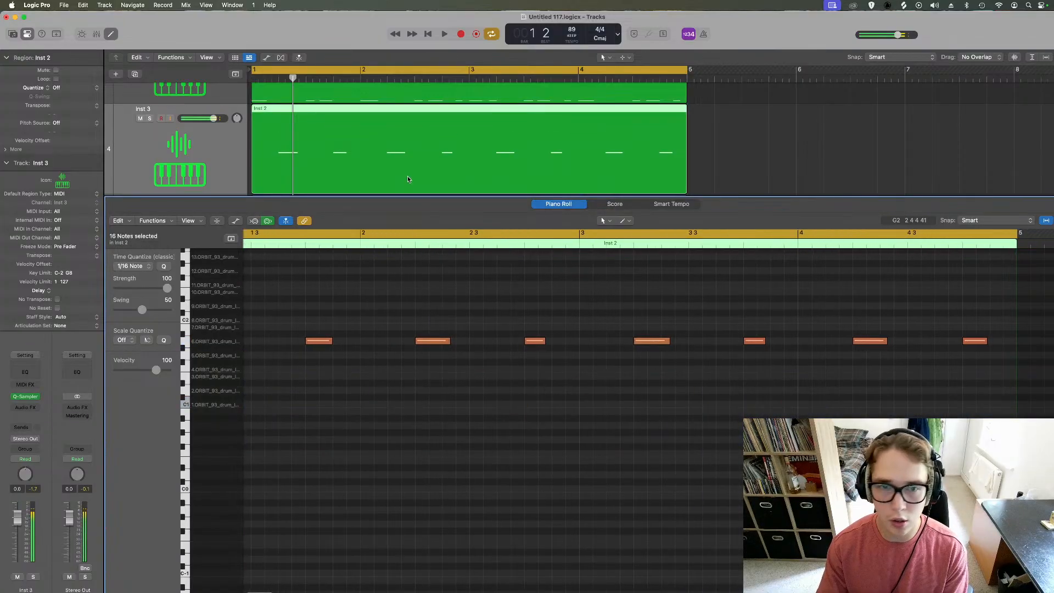
left_click(108, 34)
Delete all snare notes from the Inst 2 region, leaving only the kicks, and play the beat from the start
left_click(508, 344)
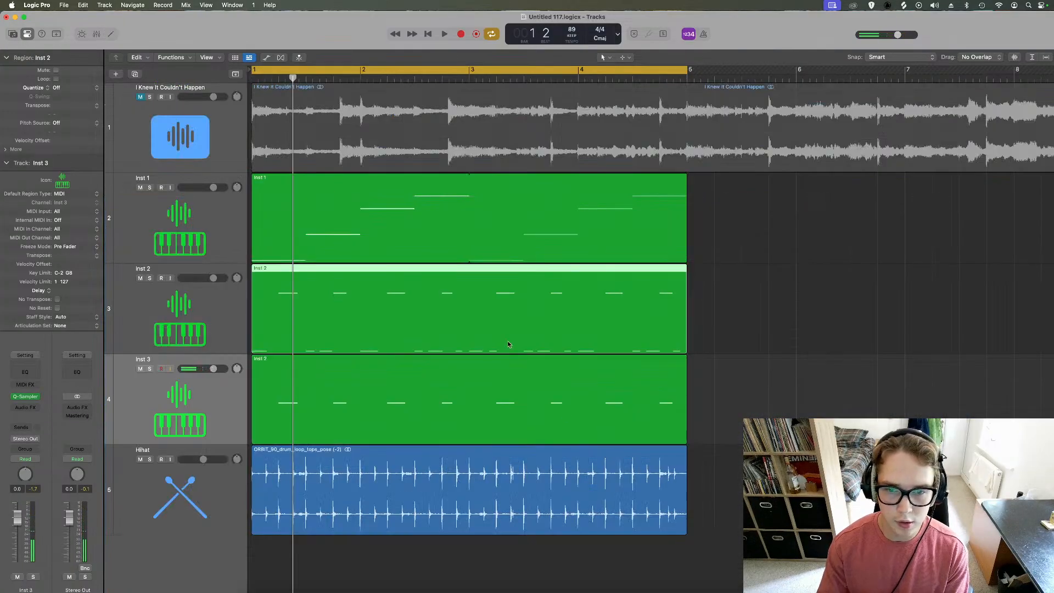
double_click(483, 315)
left_click_drag(1051, 346, 163, 361)
key("Delete")
key("Return")
key("space")
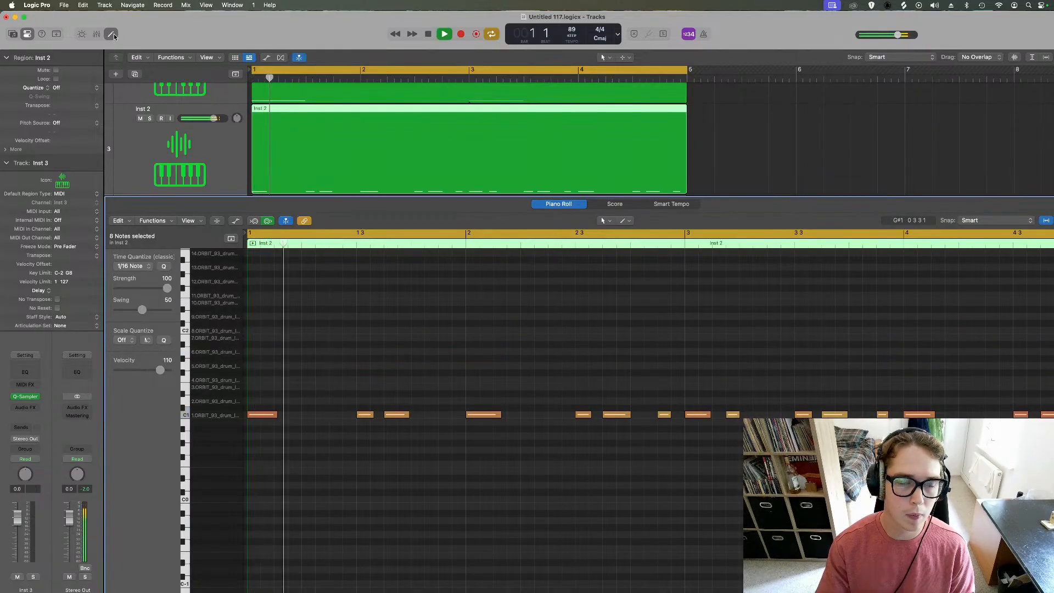
Close the Piano Roll and rename the Inst 2 track as Kick and the Inst 3 track as Snare
left_click(111, 34)
left_click(154, 270)
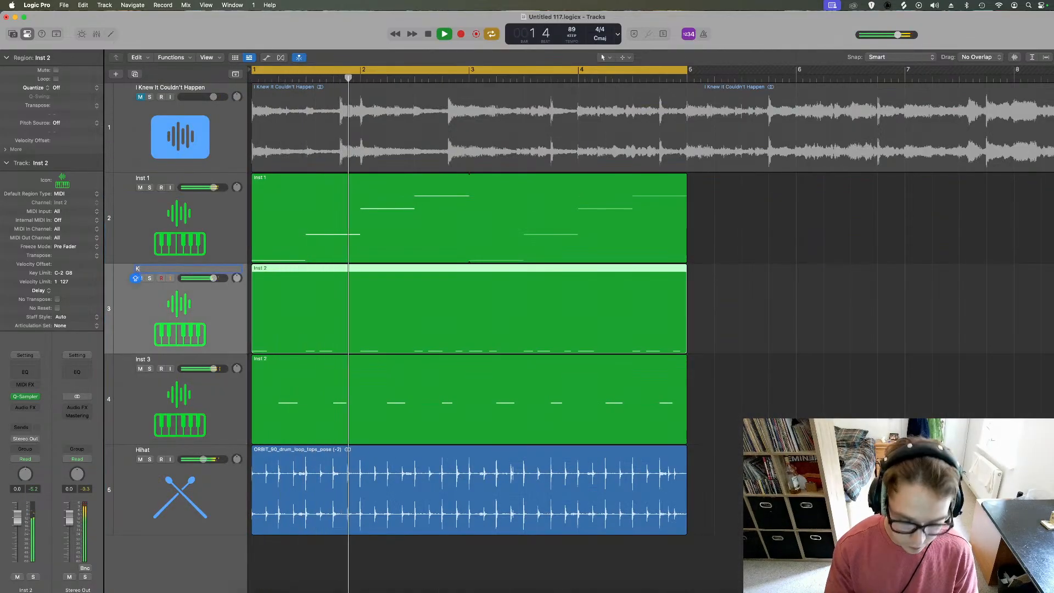
double_click(142, 359)
type("Snare")
key("Return")
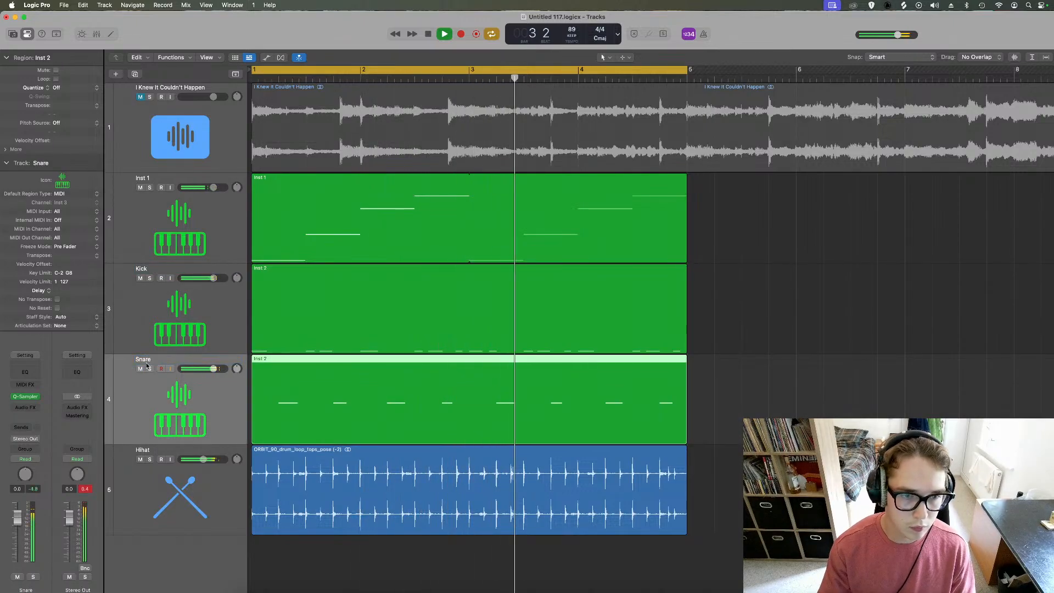
Mute the Snare and Hihat tracks and open the Kick region in the Piano Roll
left_click_drag(140, 369, 140, 459)
left_click(321, 312)
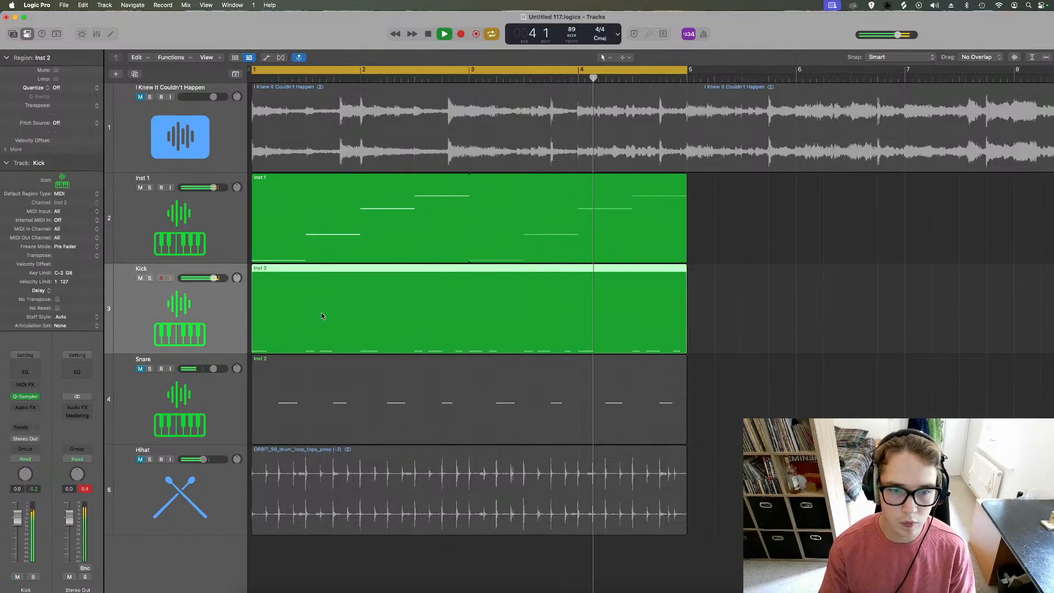
double_click(321, 312)
key("space")
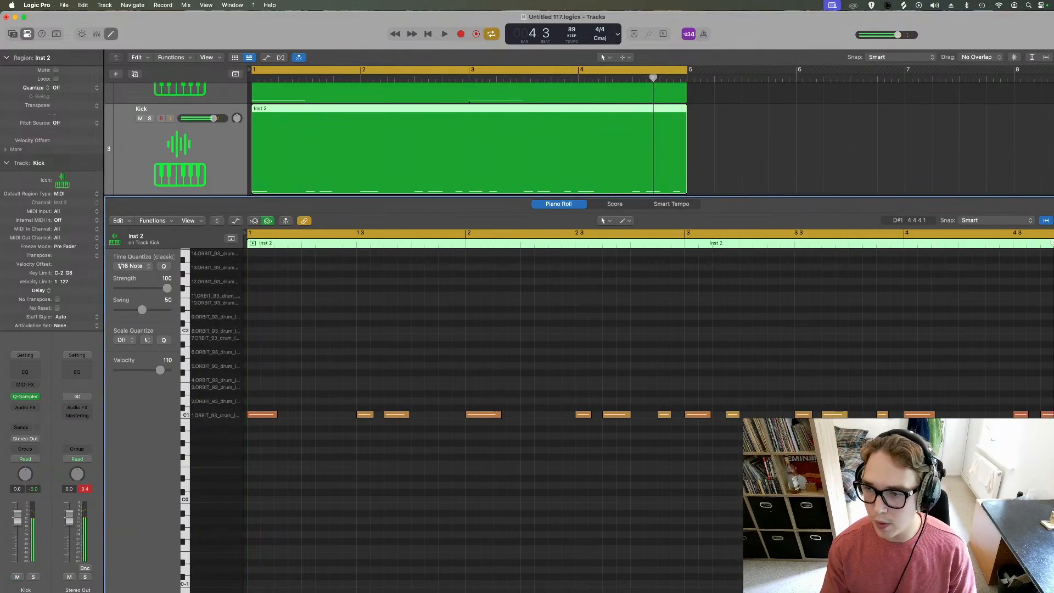
Apply the Fixed Note Length MIDI transform with a length of 0 0 1 0 to all kick notes
key("super+a")
left_click(149, 220)
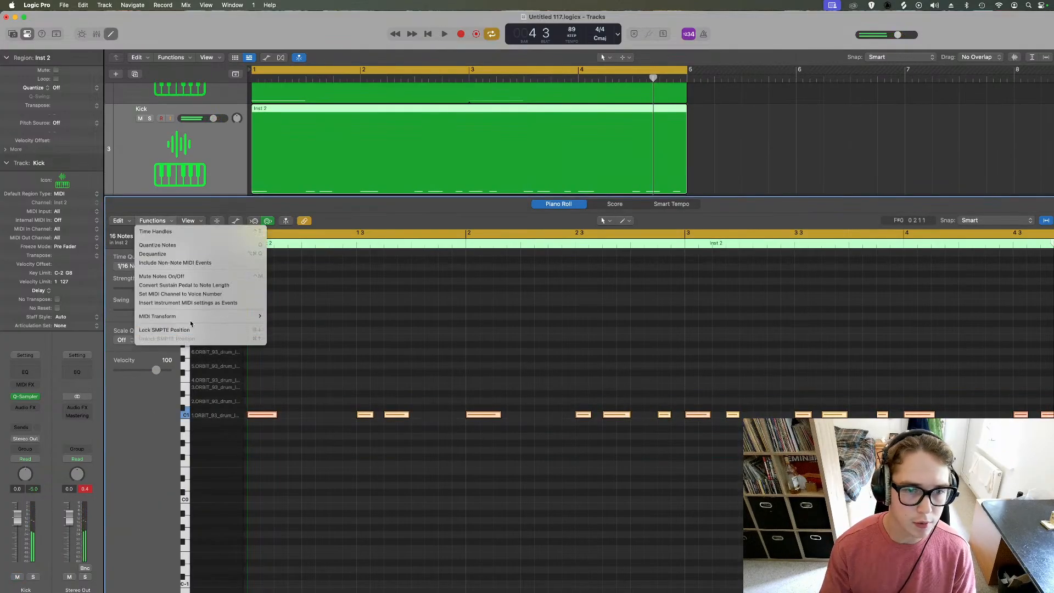
mouse_move(197, 316)
left_click(305, 433)
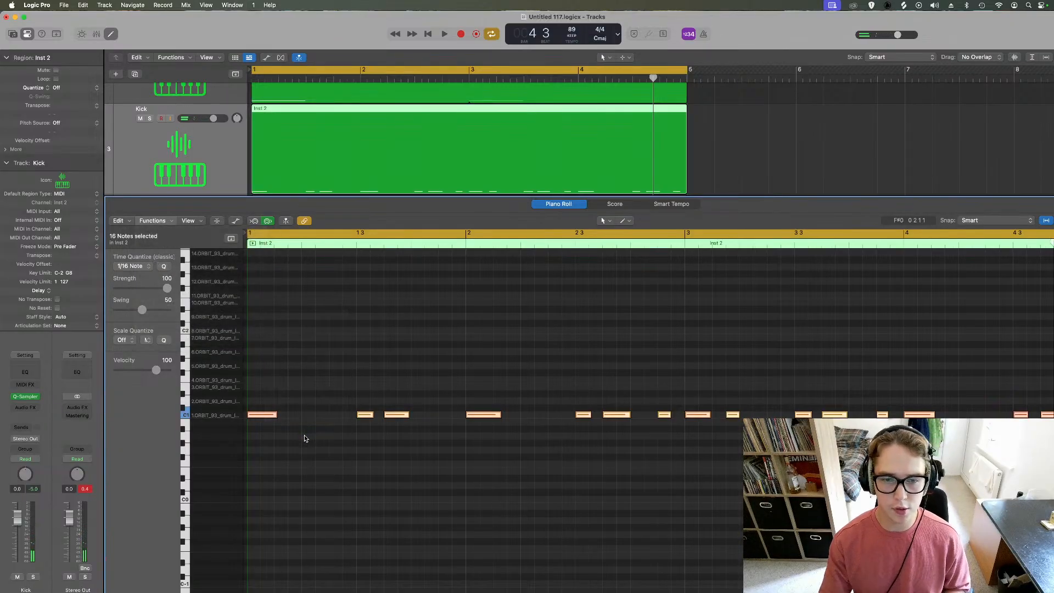
left_click(159, 280)
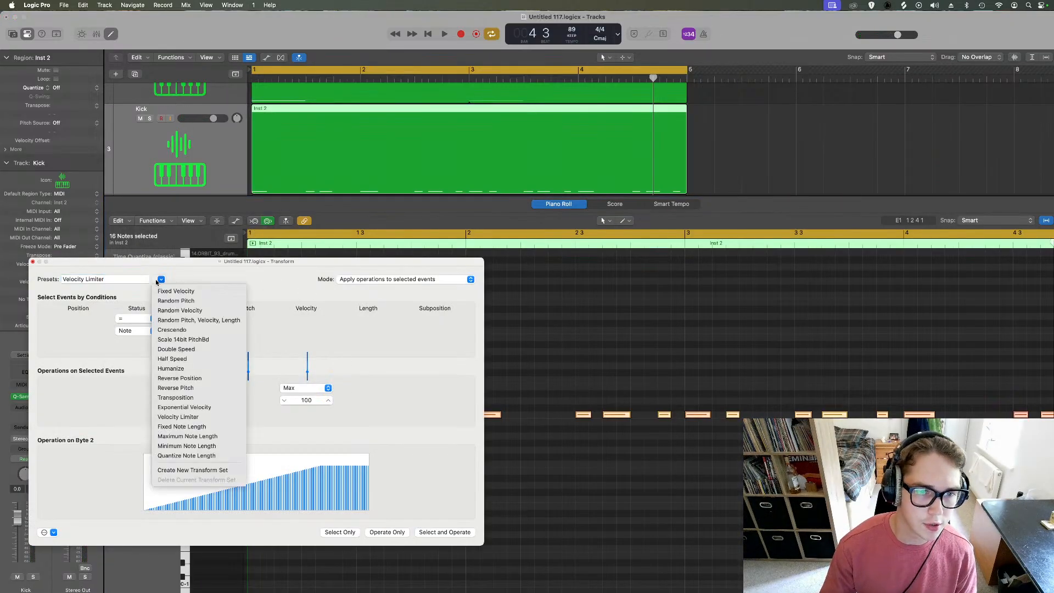
left_click(493, 556)
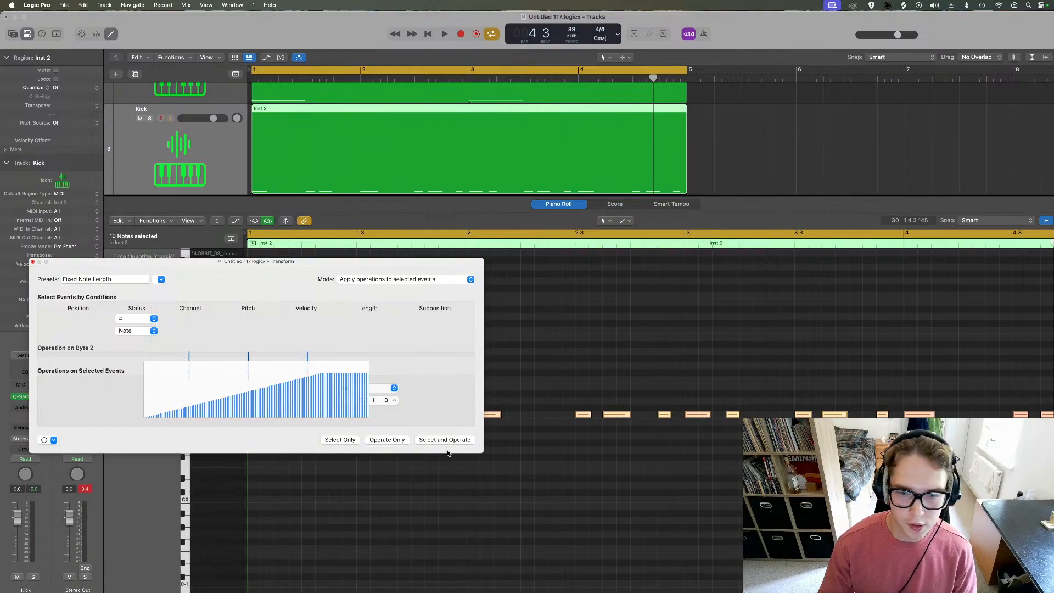
left_click(446, 440)
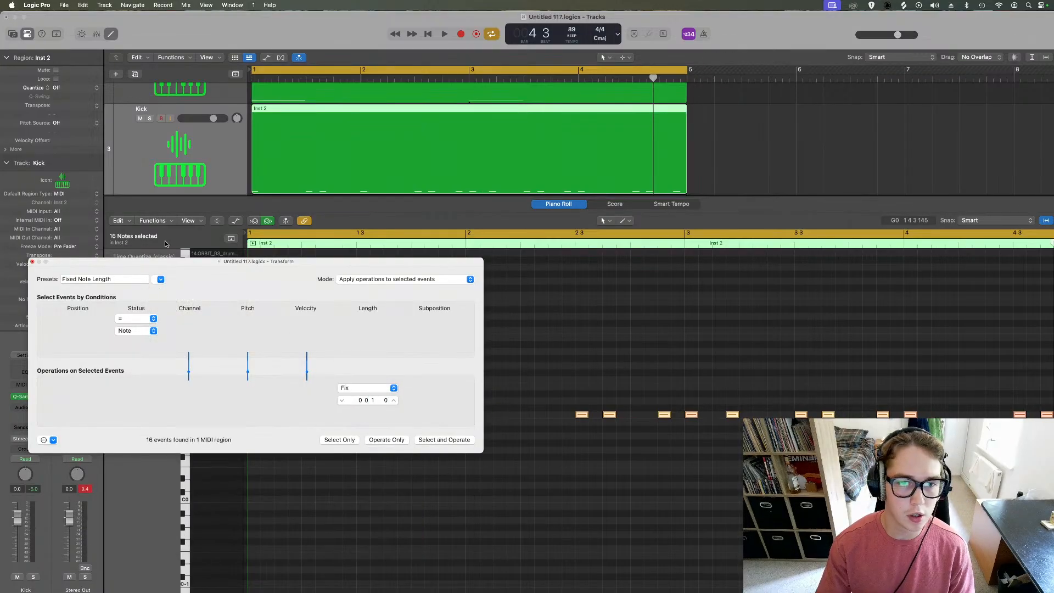
left_click(31, 263)
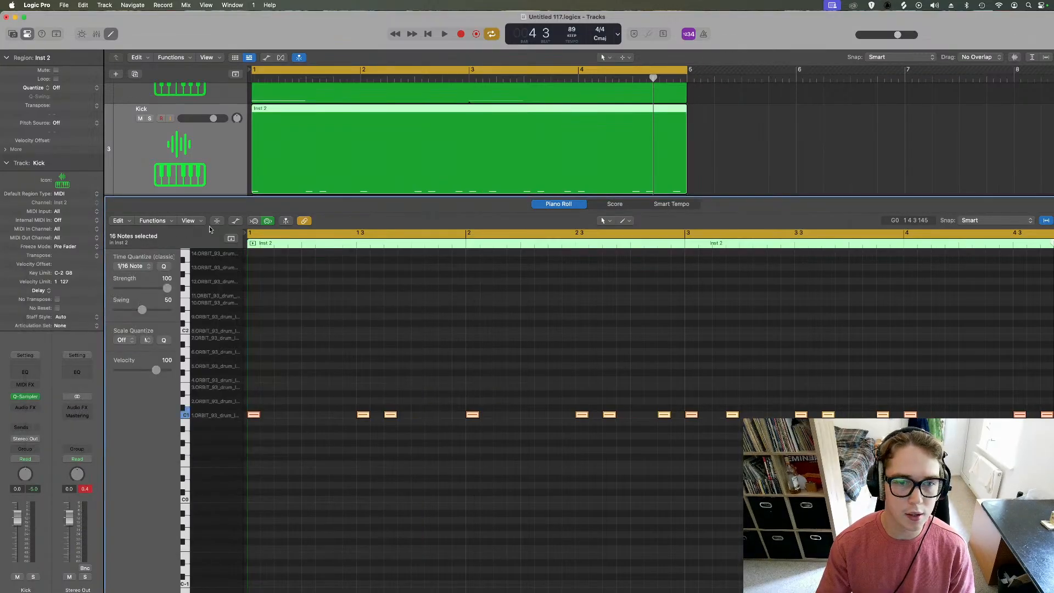
Set the kick notes' velocity to 116 and raise the velocity of the downbeat kick in each bar further
left_click(236, 221)
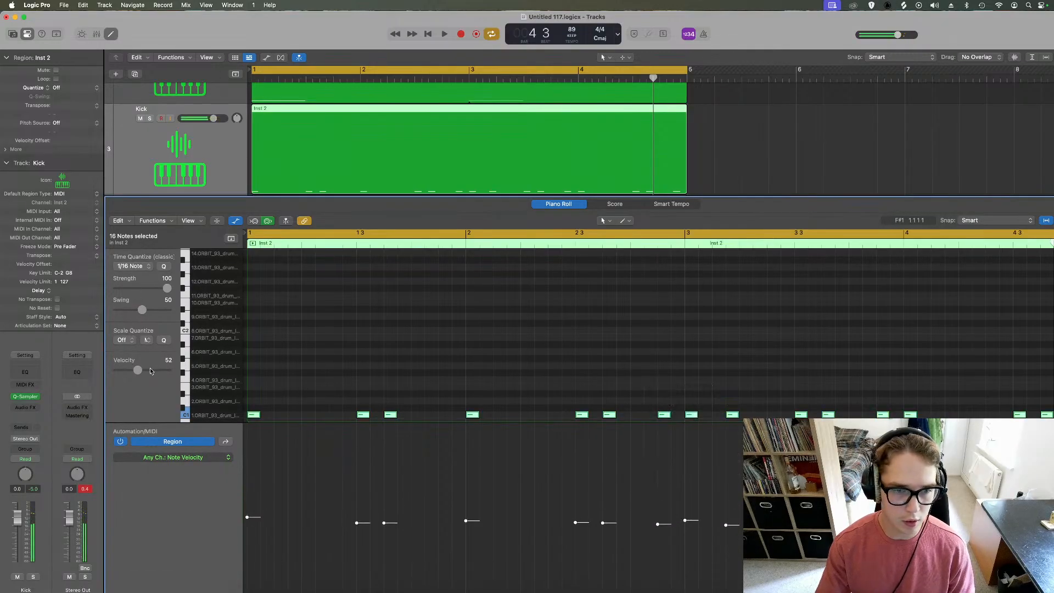
left_click_drag(151, 371, 162, 371)
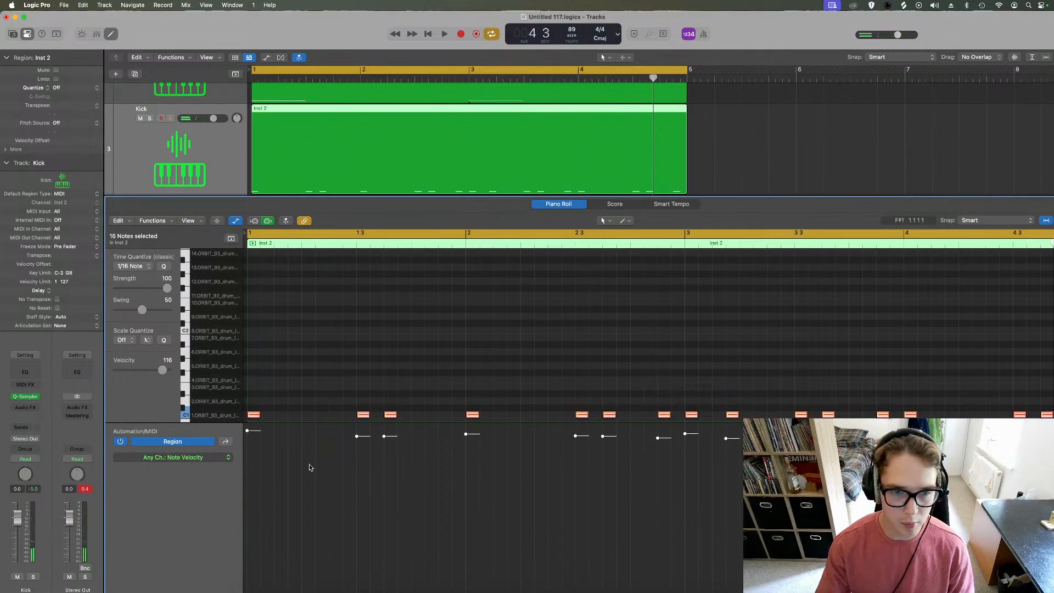
left_click_drag(253, 433, 254, 427)
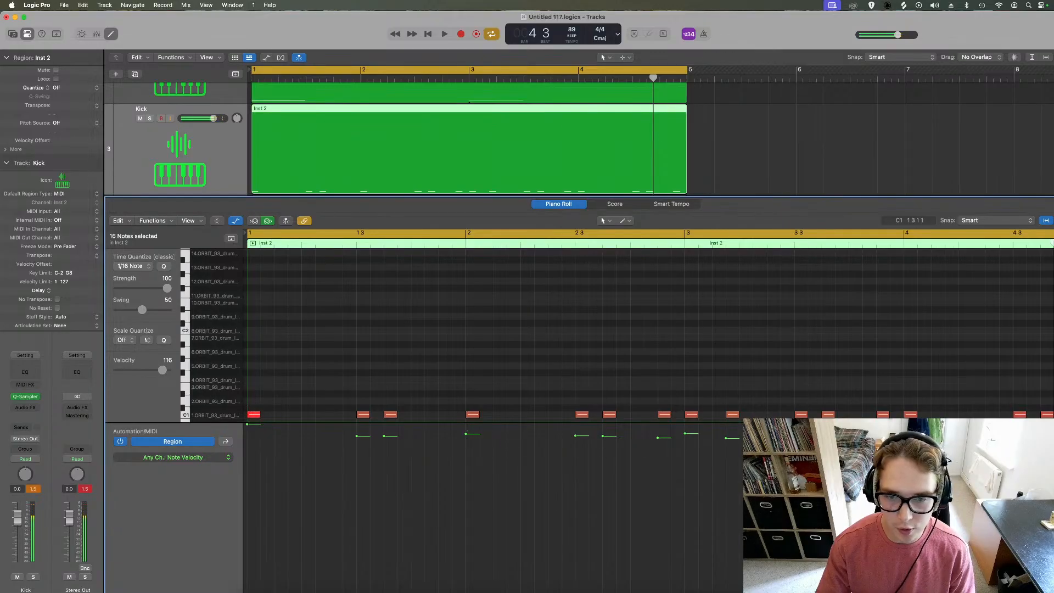
left_click_drag(466, 434, 466, 424)
left_click_drag(687, 436, 686, 424)
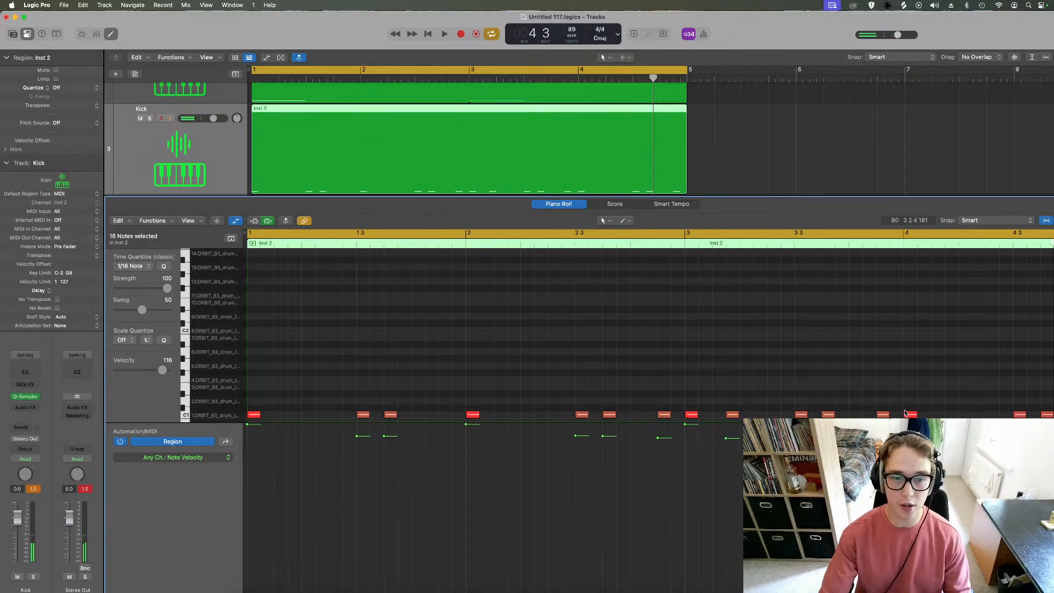
Listen to the edited kick pattern, and close the velocity lane and the Piano Roll
key("space")
left_click(235, 221)
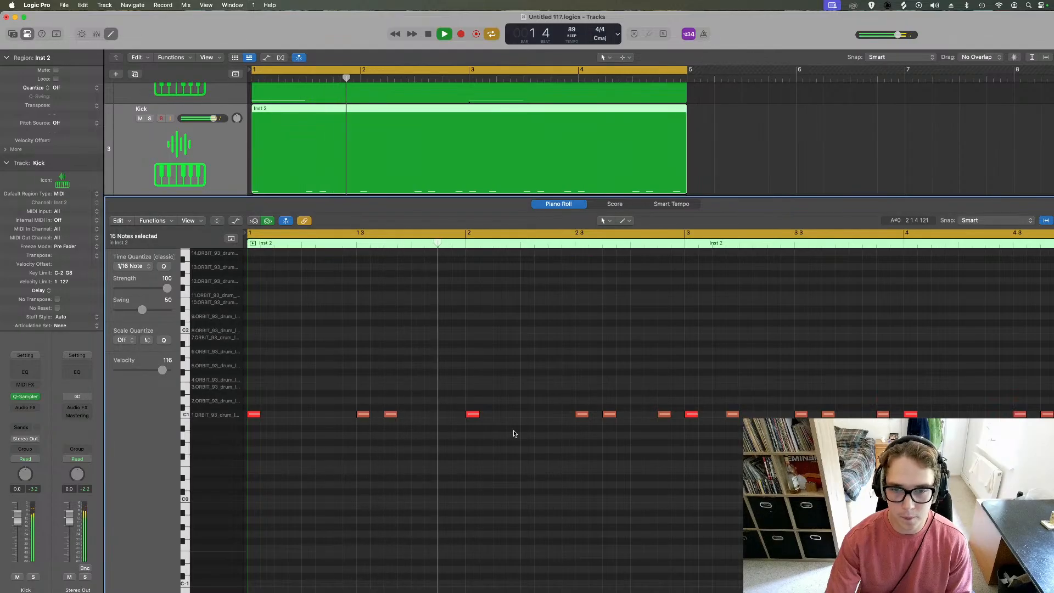
key("space")
key("p")
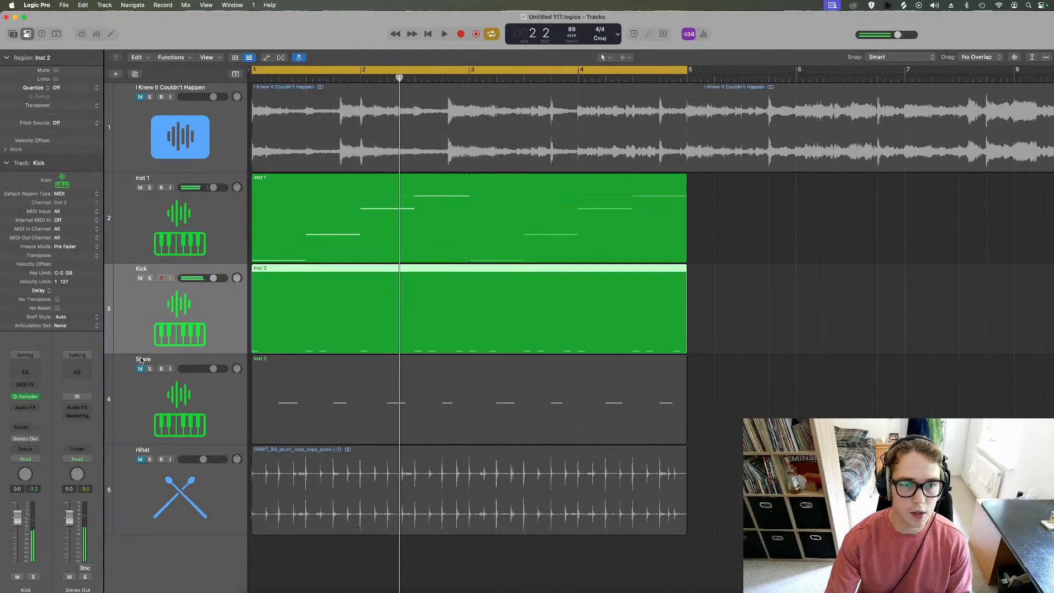
Unmute the Snare track and apply the Fixed Note Length MIDI transform of 0 0 1 0 to all its notes
left_click(141, 369)
left_click(385, 405)
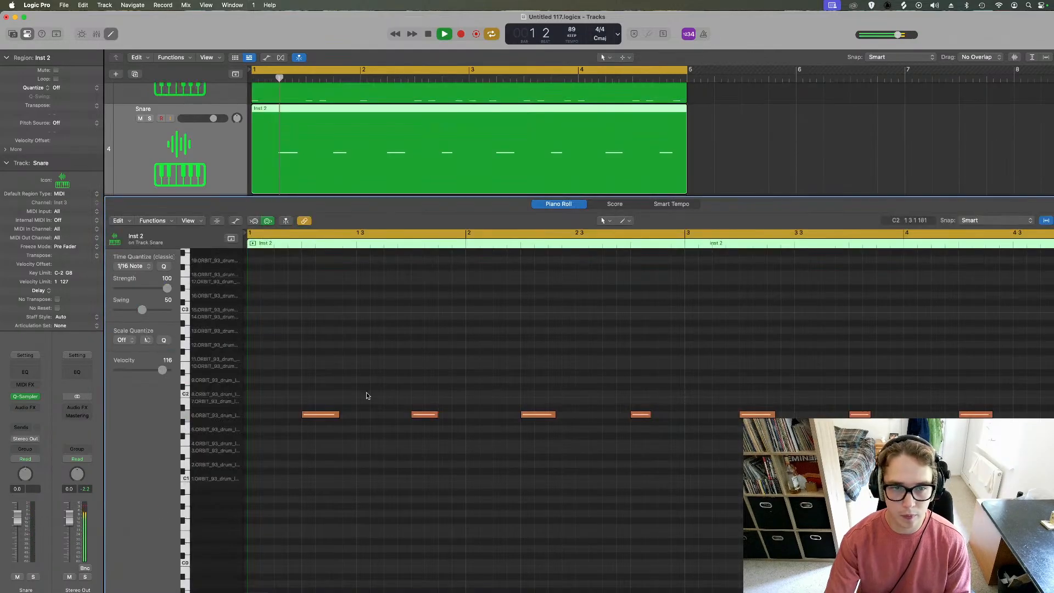
double_click(388, 404)
left_click(153, 220)
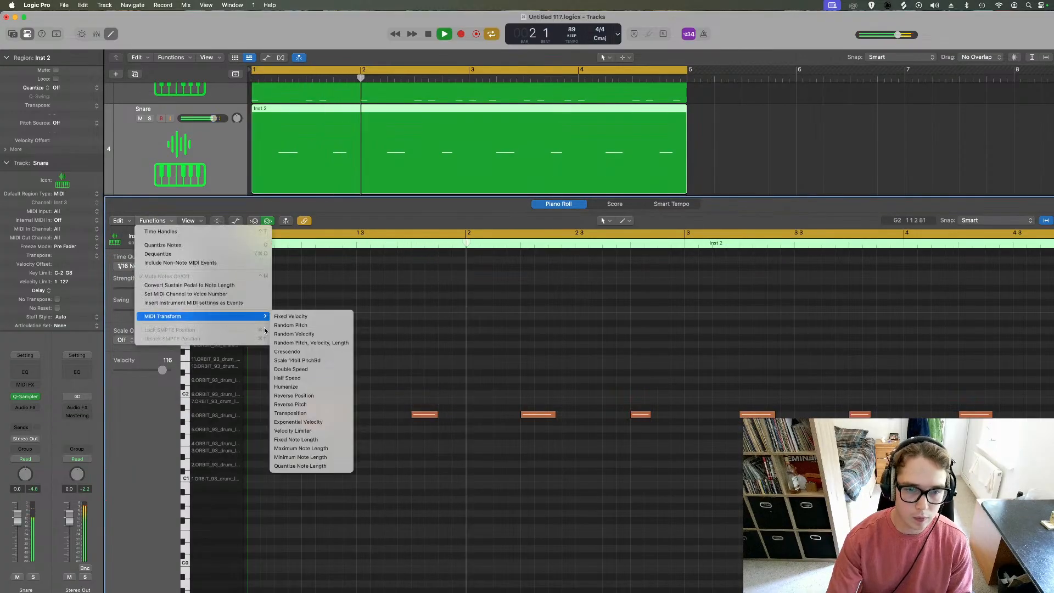
left_click(638, 423)
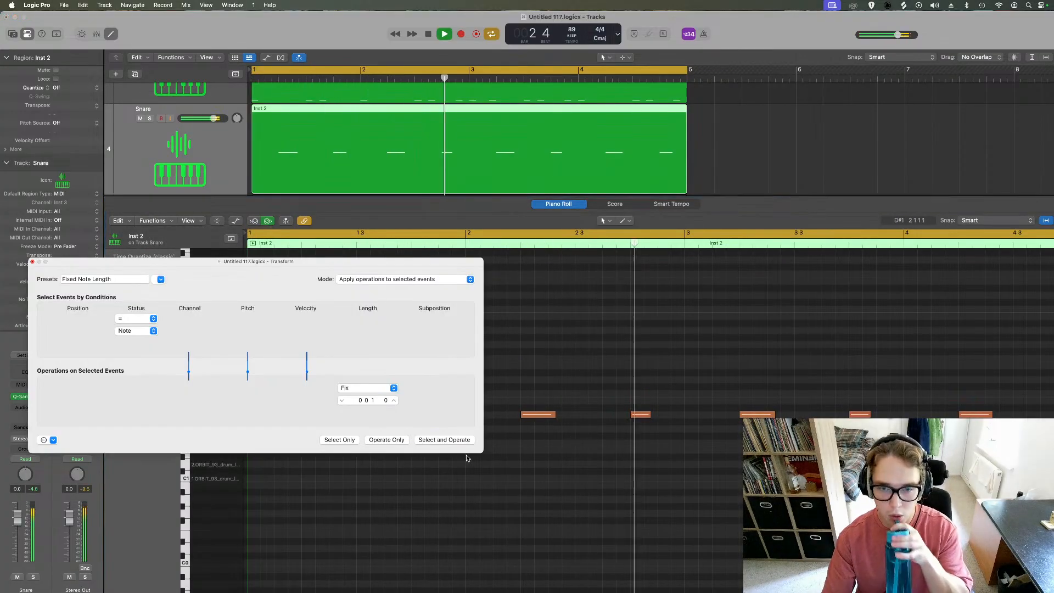
left_click(444, 439)
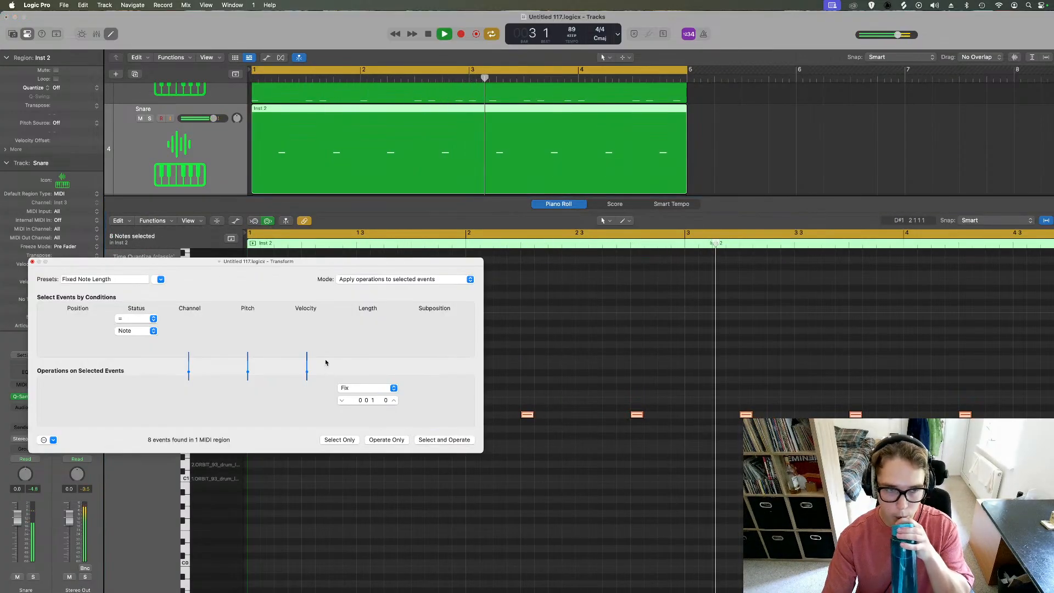
Close the note transform window and the snare's piano roll, and stop playback
left_click(32, 262)
left_click(110, 34)
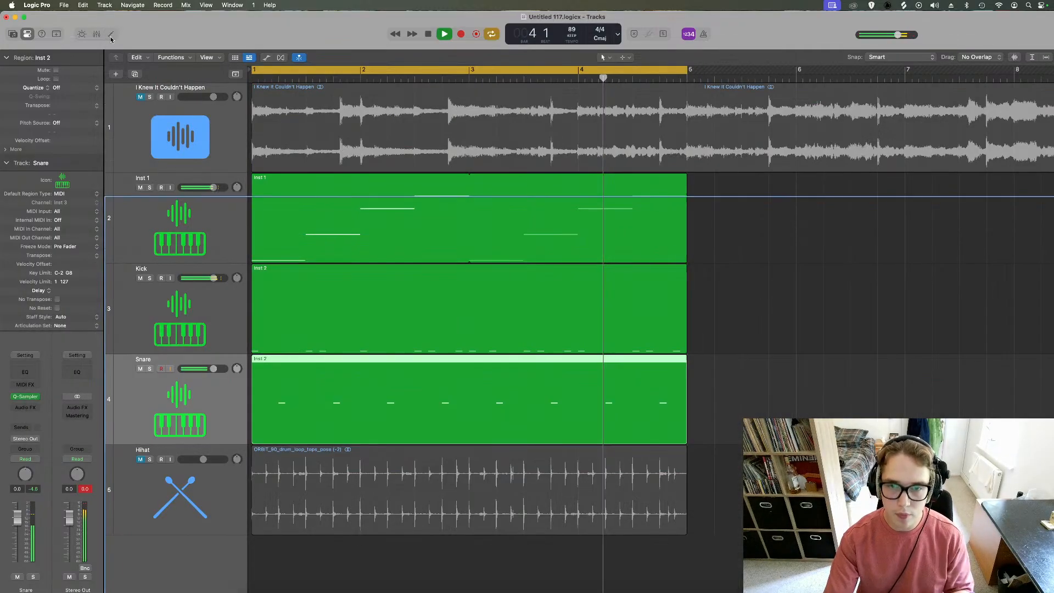
key("space")
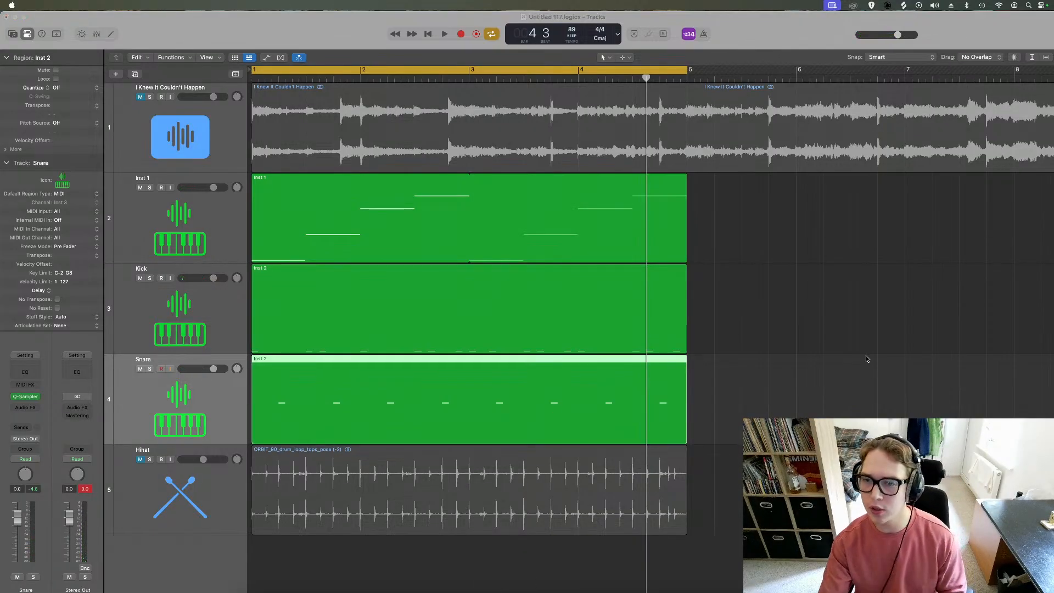
Add a Channel EQ to the Snare track with a low cut and a dip of about 2.2 dB near 189 Hz
left_click(953, 311)
left_click(329, 189)
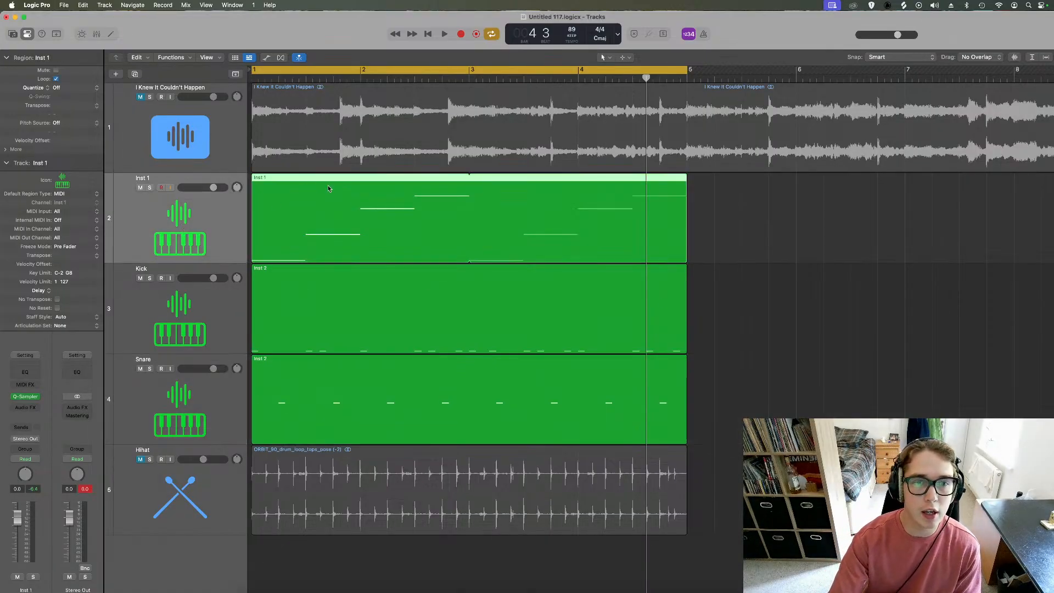
left_click(193, 314)
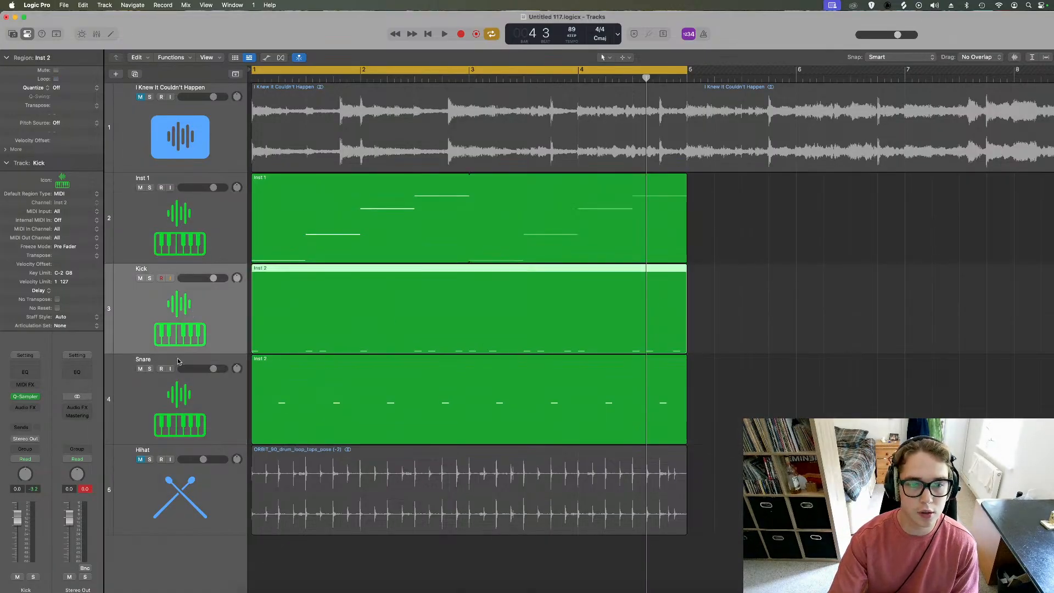
key("space")
left_click(229, 408)
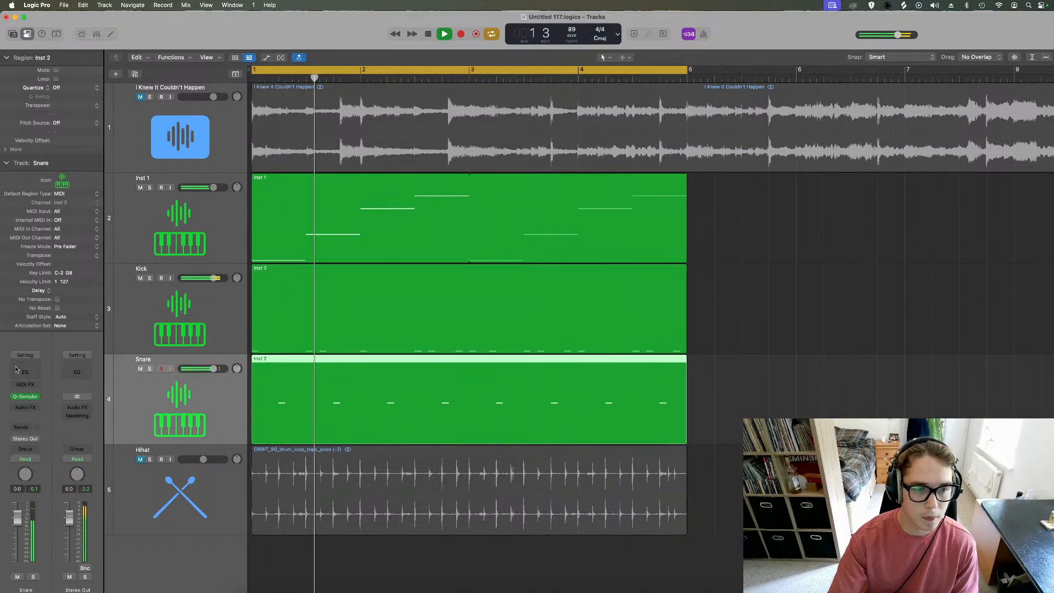
left_click(16, 369)
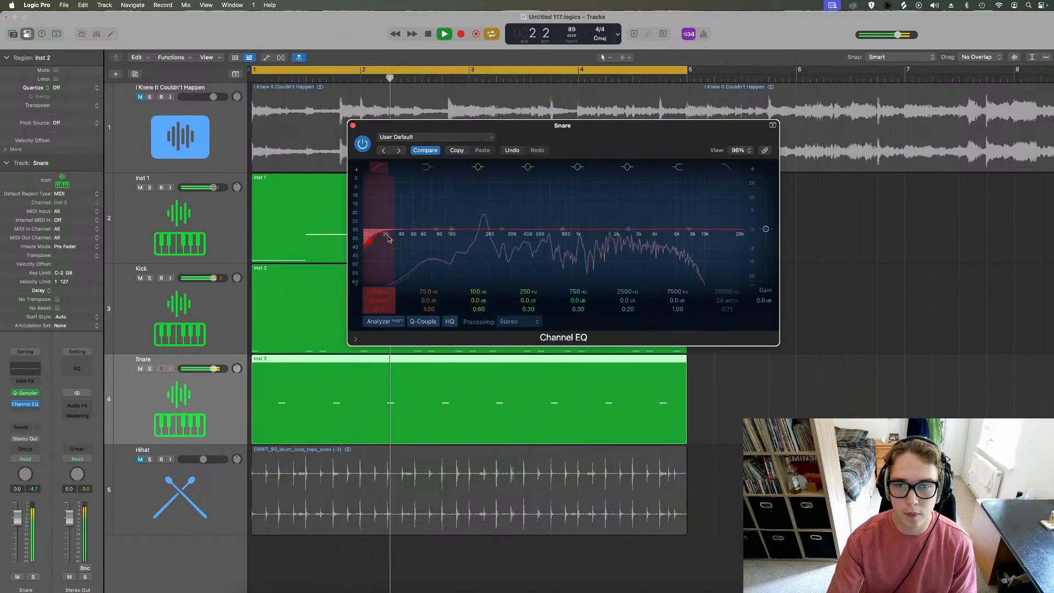
left_click_drag(389, 238, 448, 238)
left_click_drag(519, 232, 497, 243)
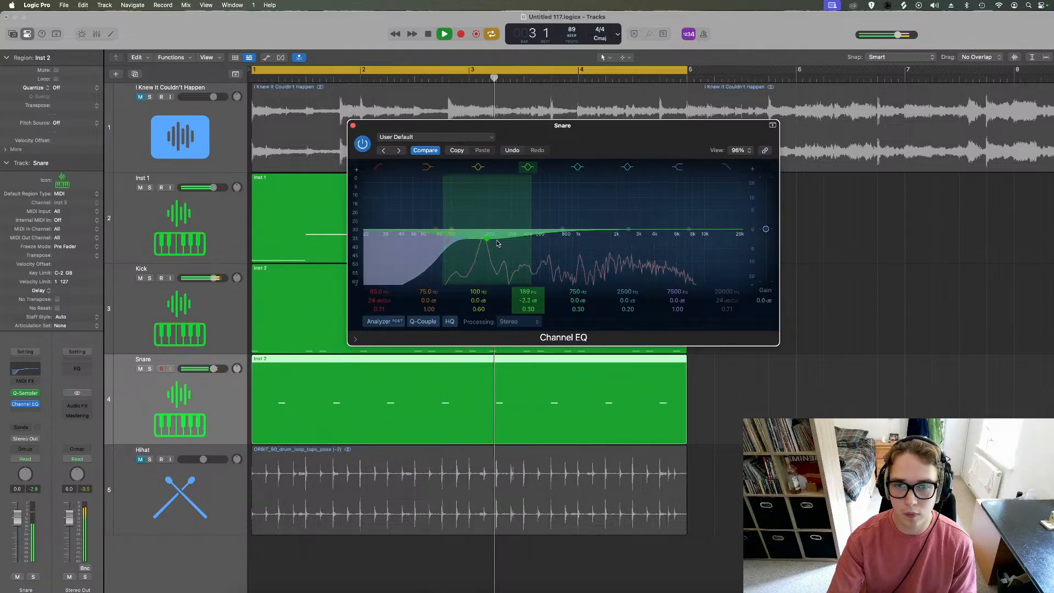
left_click(353, 126)
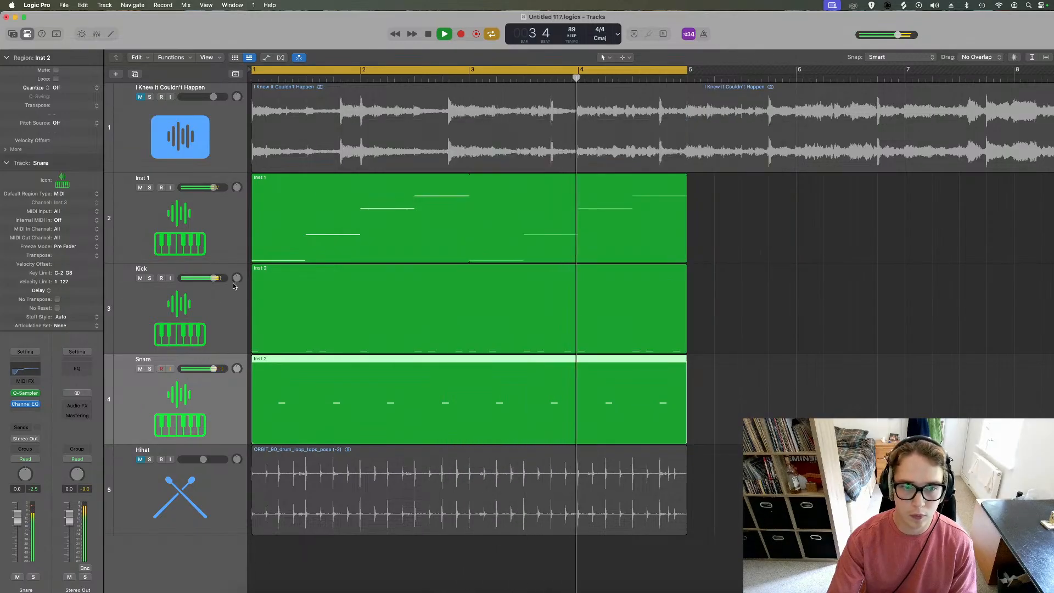
Unmute the Hihat track, solo it together with Kick and Snare, and lower the hi-hat volume to -6.0 dB
left_click(140, 458)
left_click(150, 463)
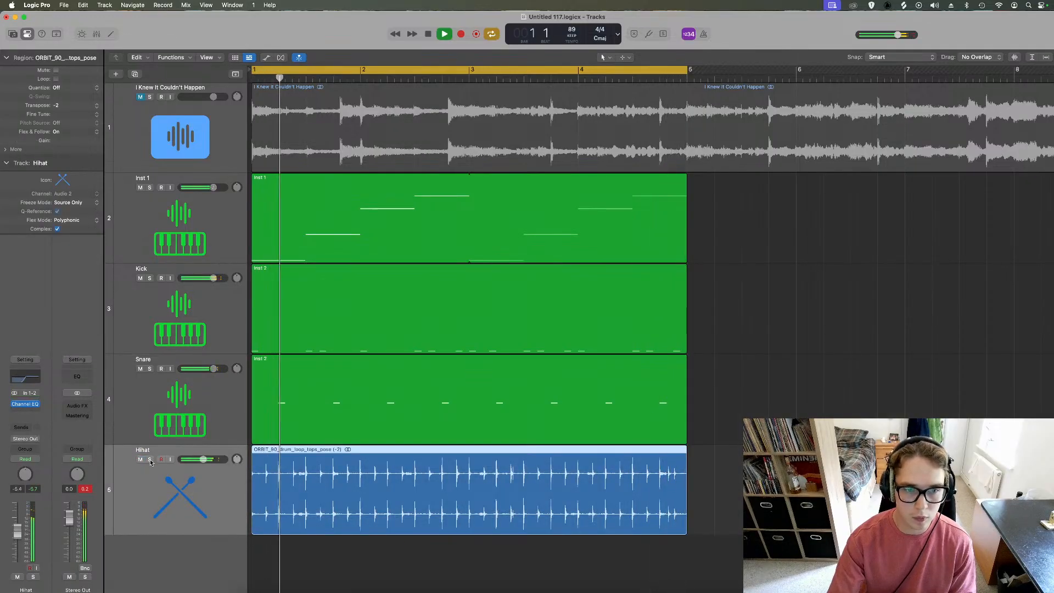
left_click_drag(150, 459, 150, 277)
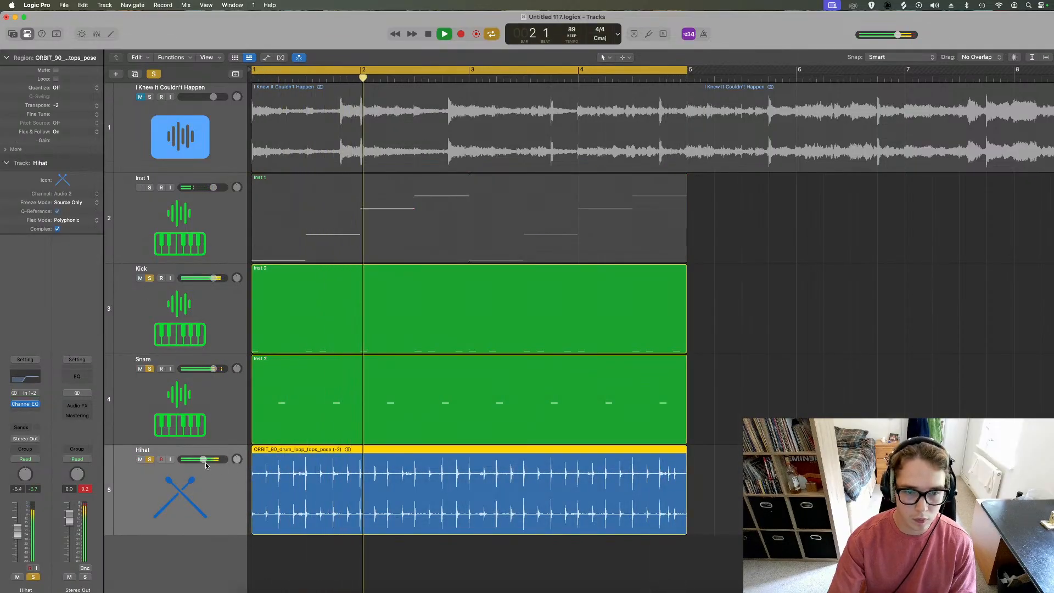
left_click_drag(206, 465, 202, 465)
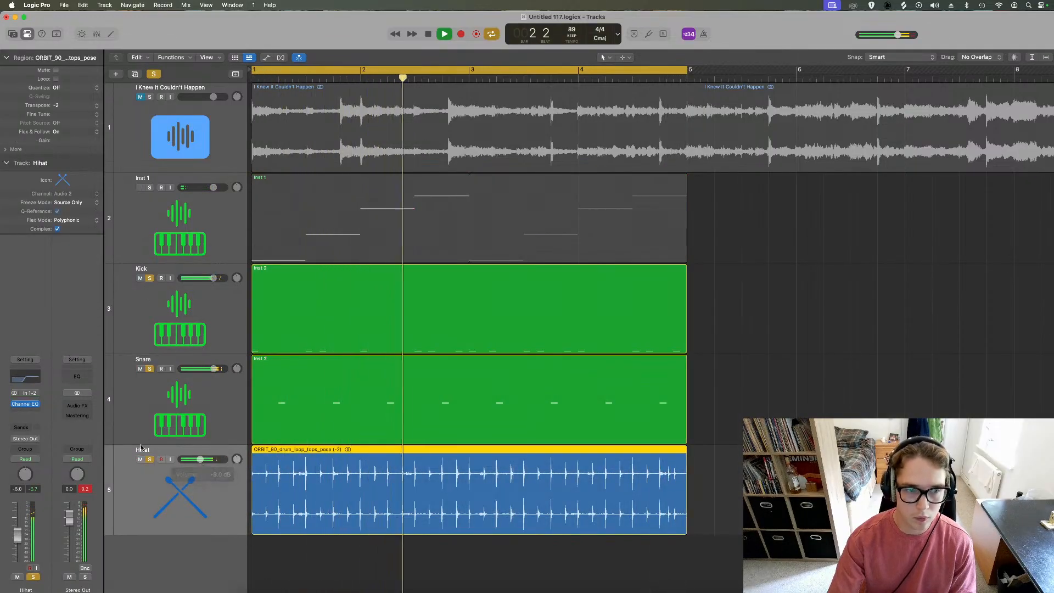
Pull the high shelf in the Hihat's Channel EQ down to about -5.6 dB at 5550 Hz, and clear all track solos
left_click(150, 369)
left_click(25, 404)
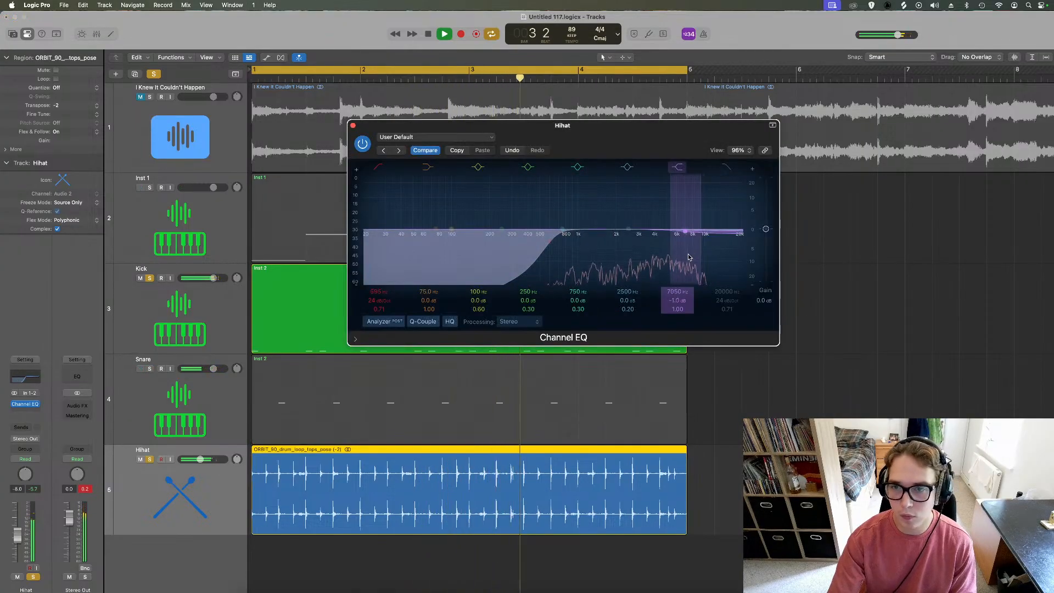
left_click_drag(689, 257, 674, 267)
left_click(149, 368)
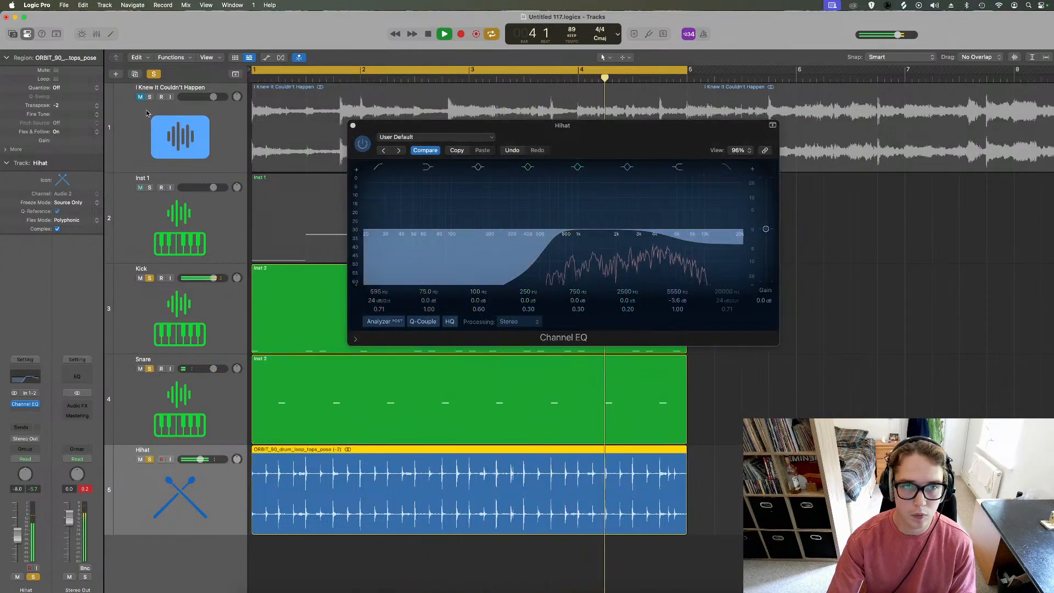
left_click(154, 73)
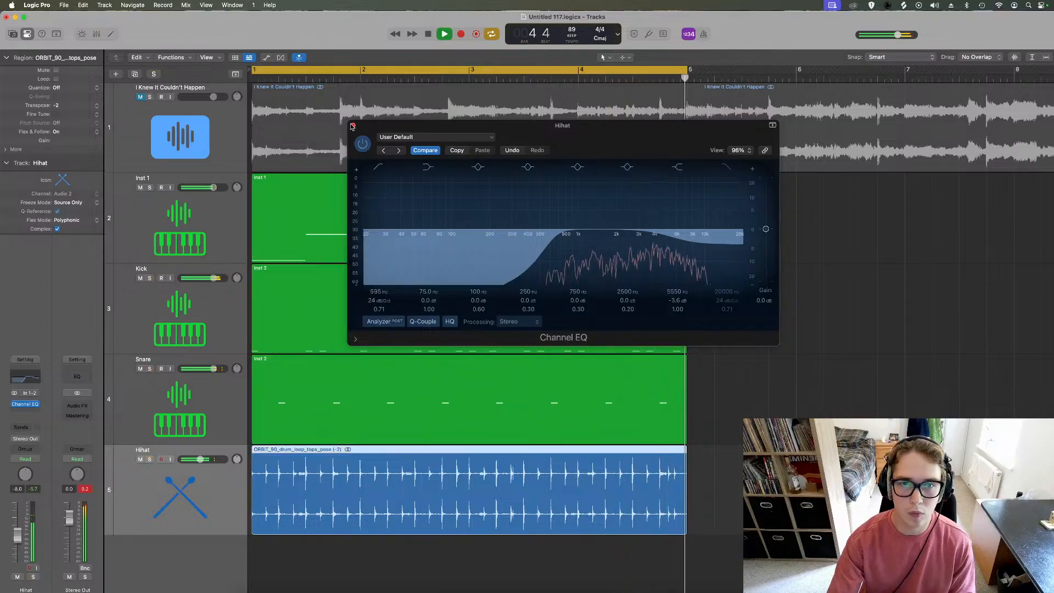
left_click(352, 126)
Move the extra kick note just before 2 3 slightly later in the Kick region and lower its velocity
double_click(311, 296)
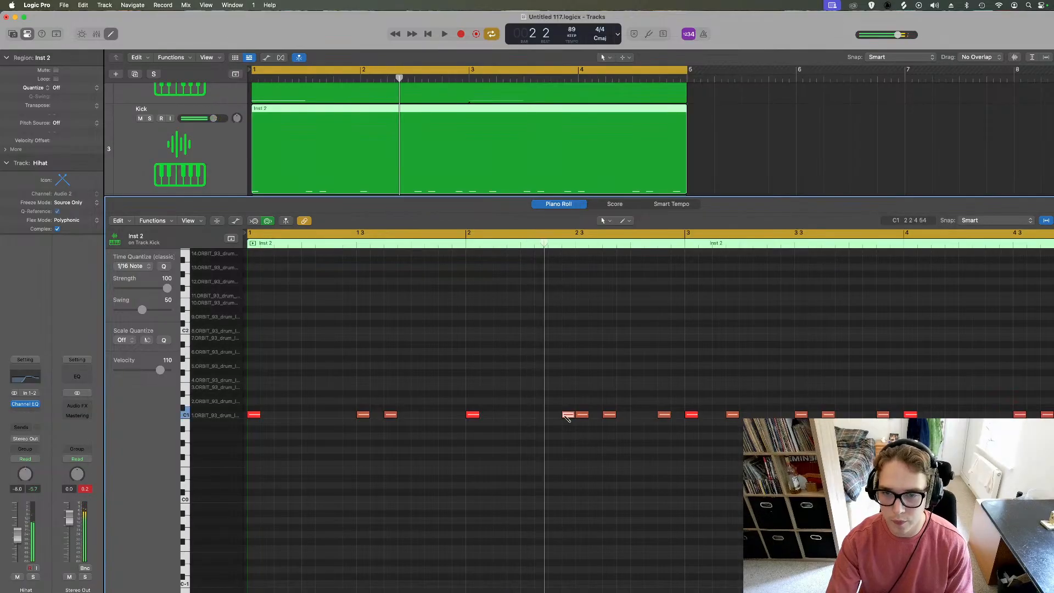
left_click_drag(567, 416, 574, 416)
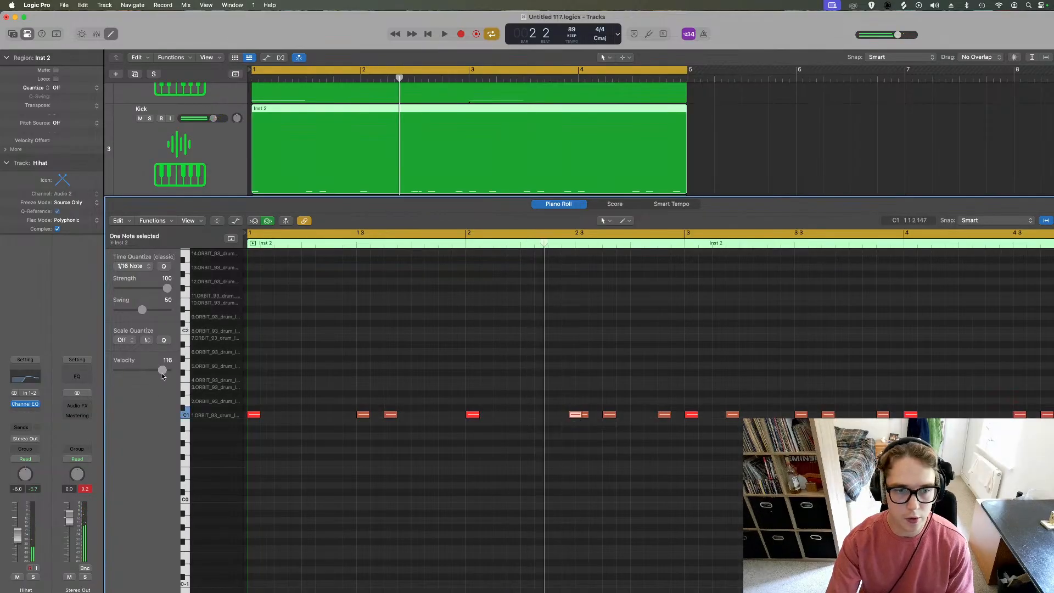
left_click(541, 365)
key("space")
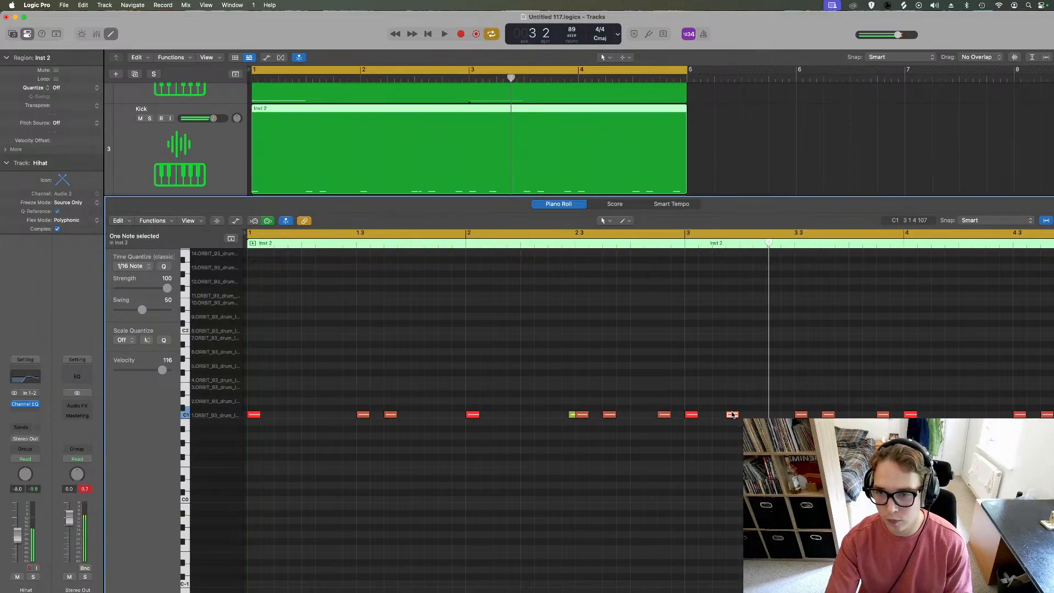
Shift the kick note at 3 1 4 slightly later, set its velocity to 95, and close the piano roll
left_click_drag(732, 415, 740, 415)
key("space")
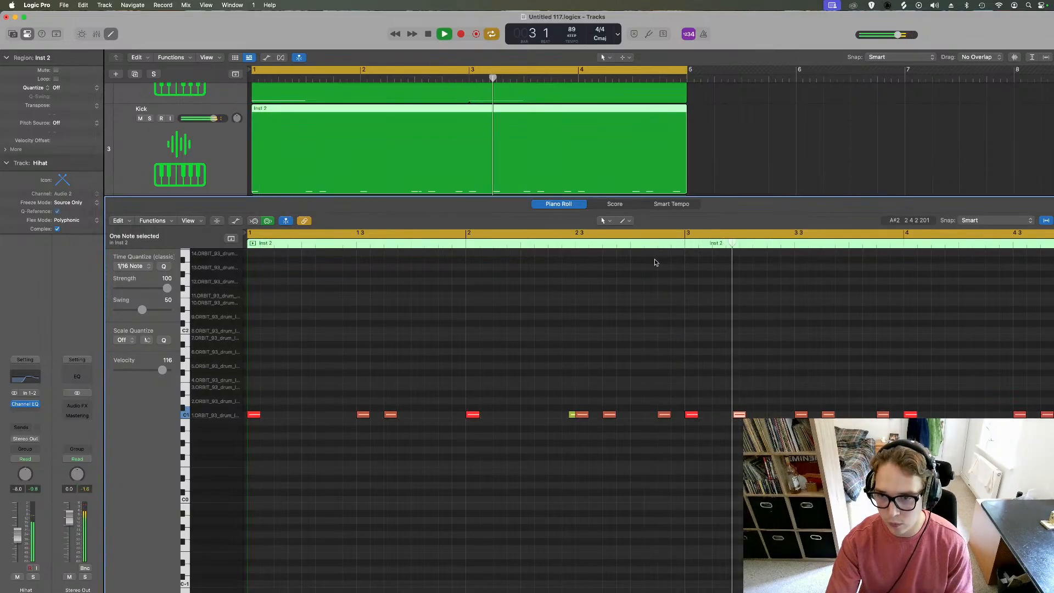
left_click_drag(151, 371, 149, 371)
key("space")
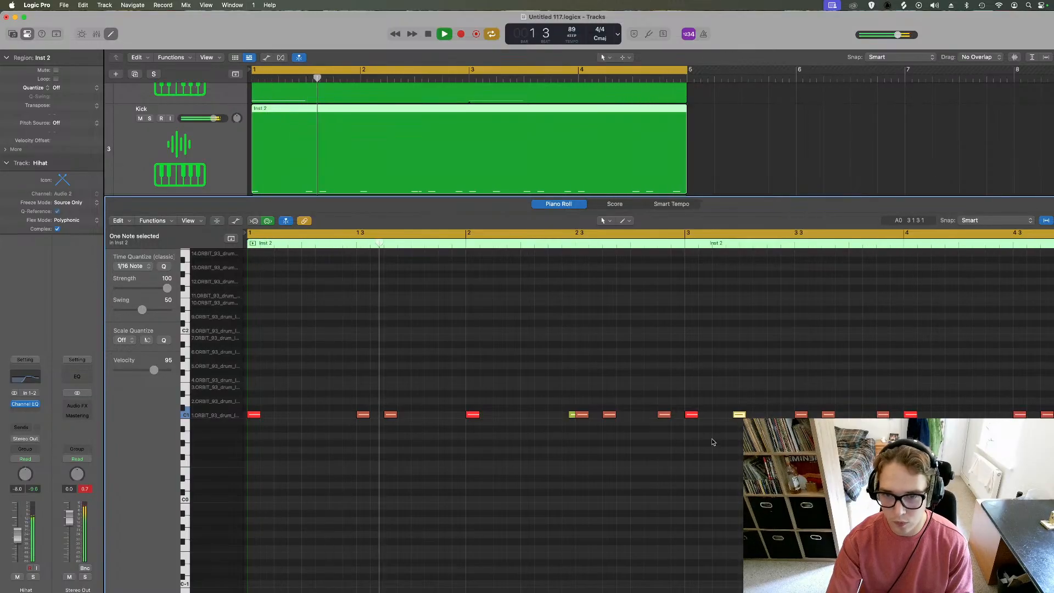
left_click(568, 441)
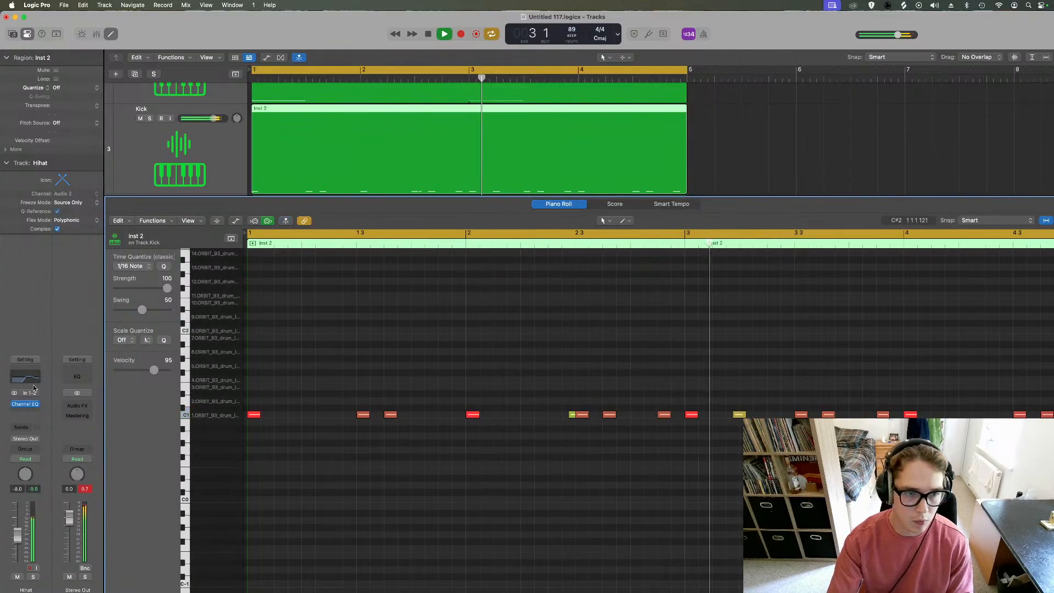
key("p")
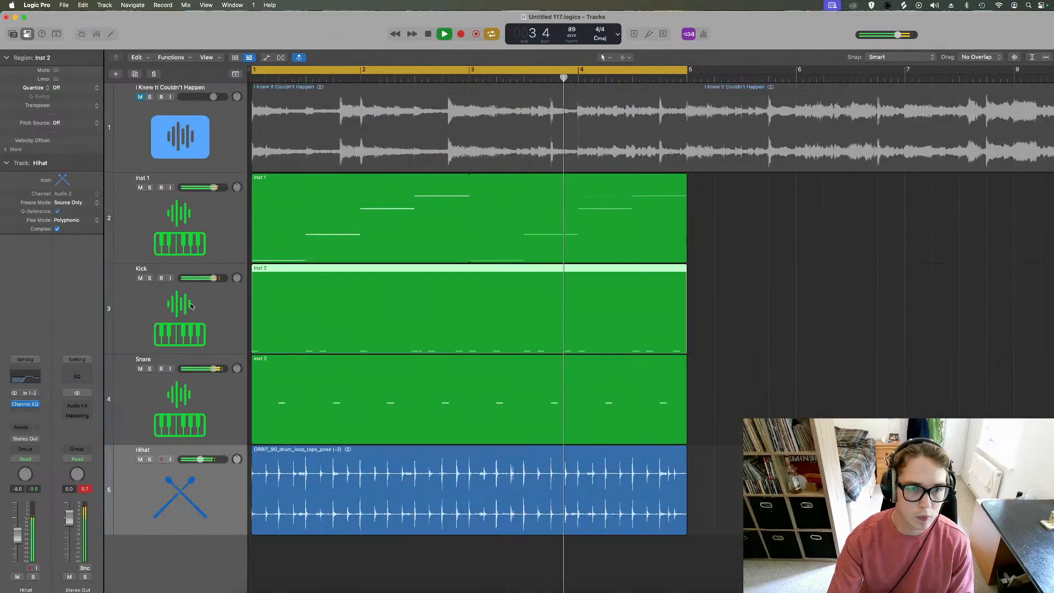
Slightly lengthen the amp envelope's attack in the Kick track's Quick Sampler
left_click(25, 397)
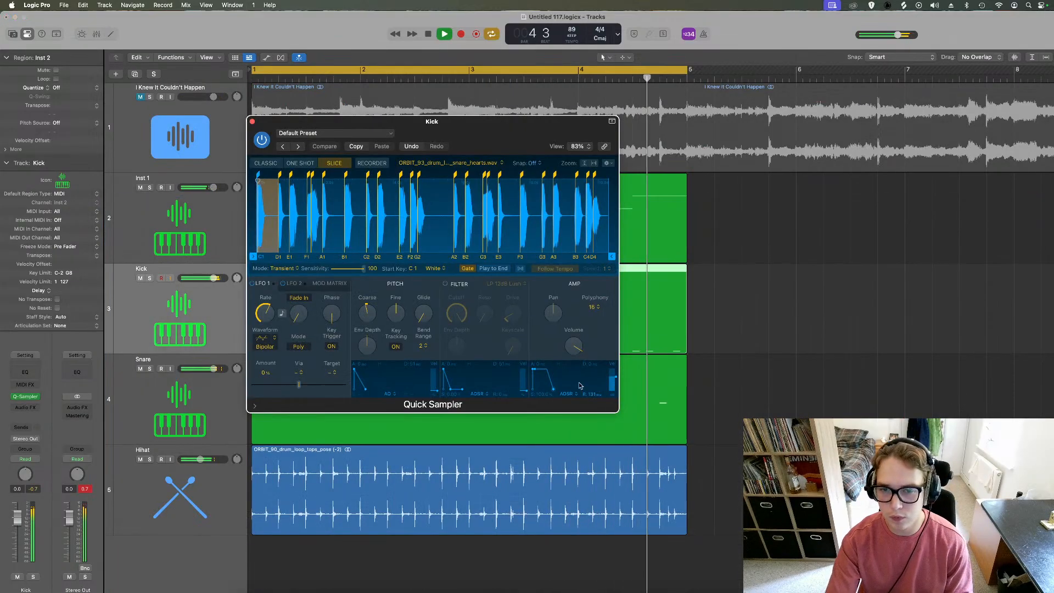
left_click_drag(532, 369, 535, 370)
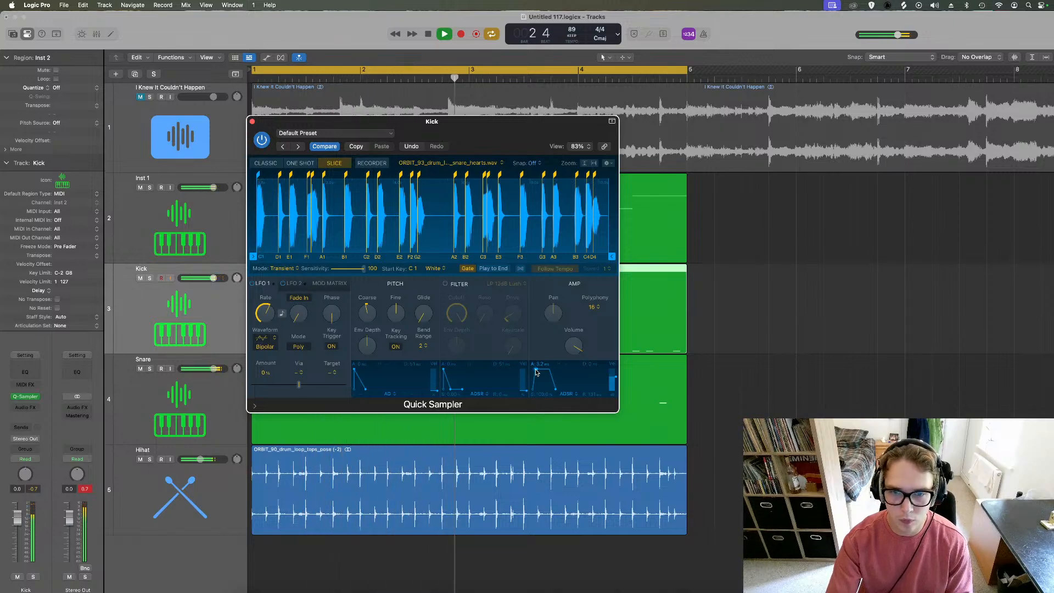
left_click(252, 121)
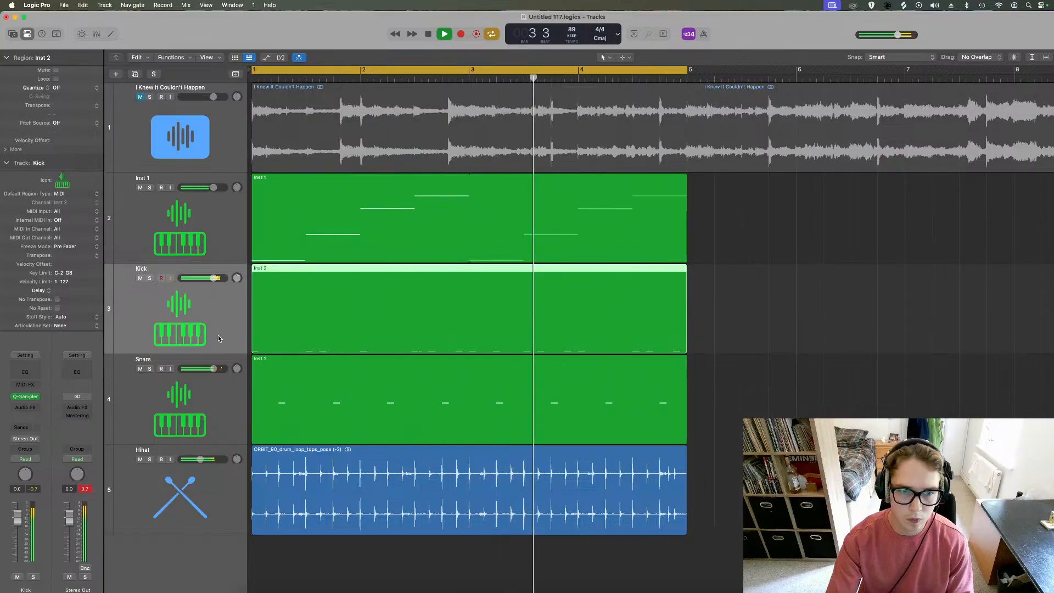
Lower the Snare track's volume to about -2.5 dB
left_click(212, 374)
left_click_drag(211, 374, 207, 374)
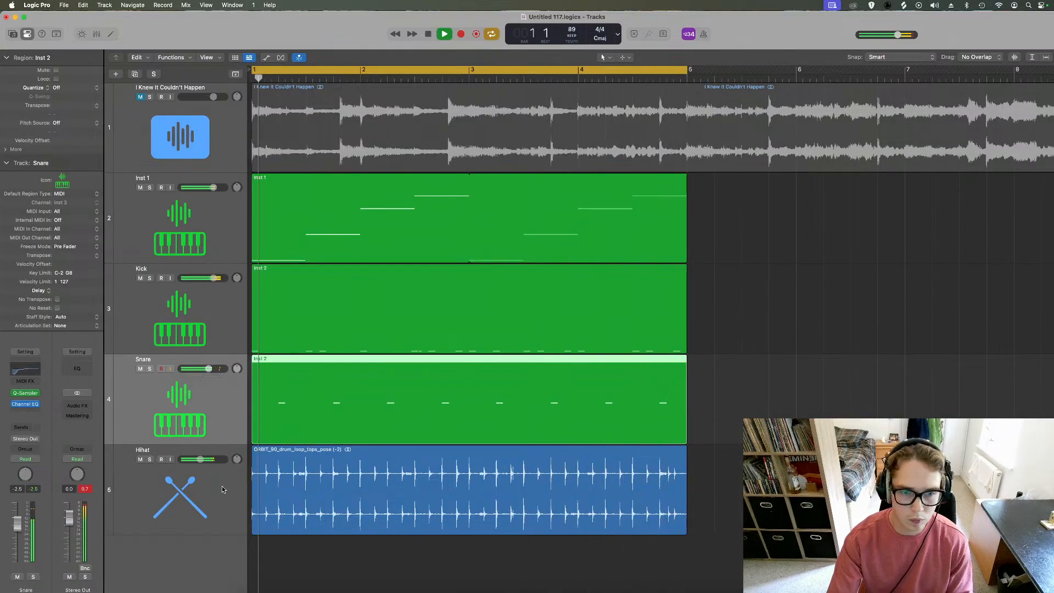
Split the Hihat region at bar 2, delete the remainder, and loop the first bar up to bar 5
left_click(193, 483)
key("super+Up")
key("super+Up")
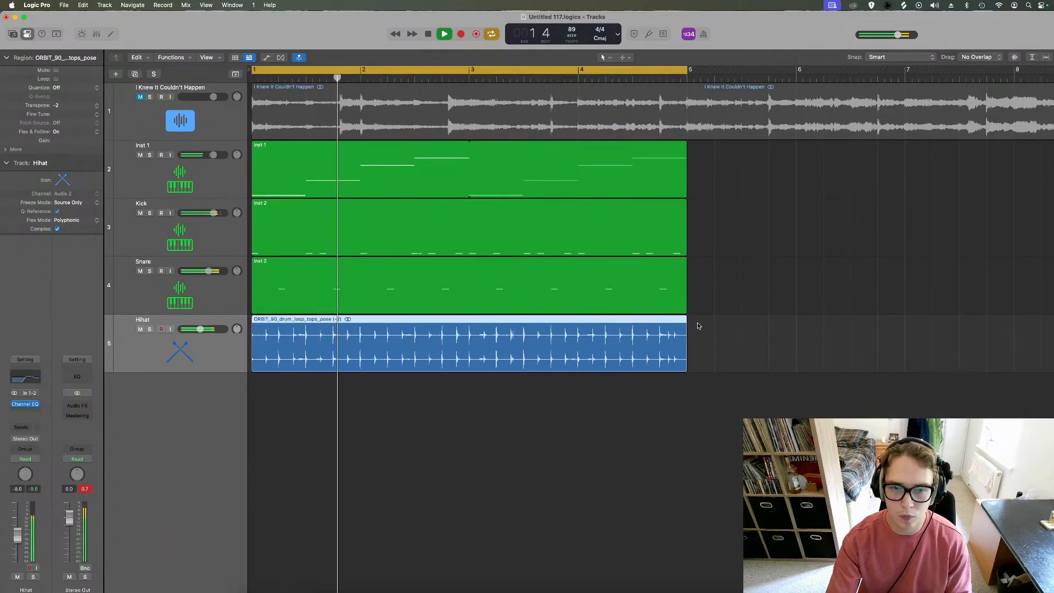
key("space")
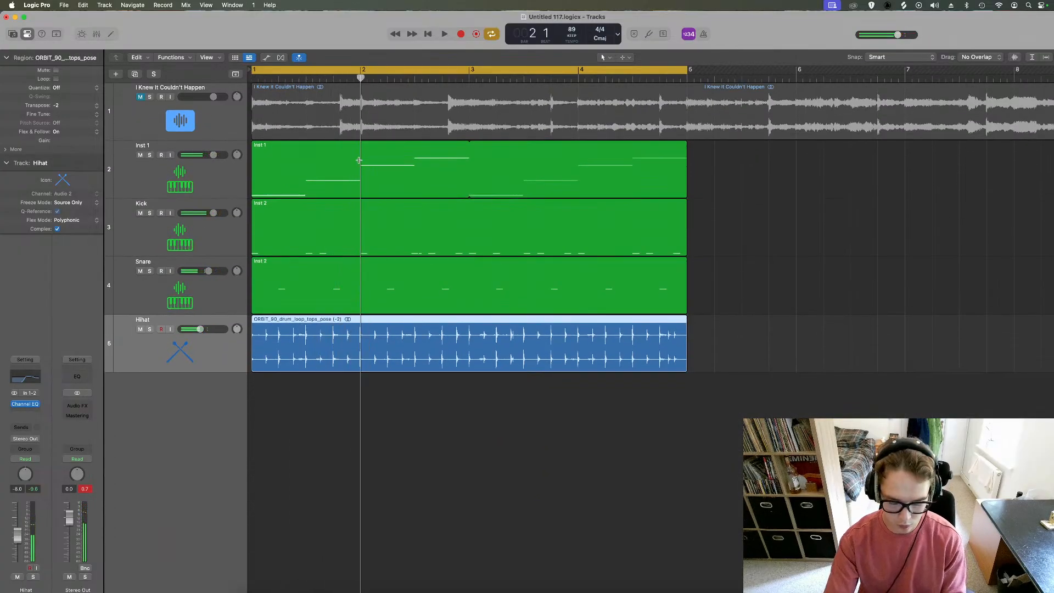
key("super+t")
key("Delete")
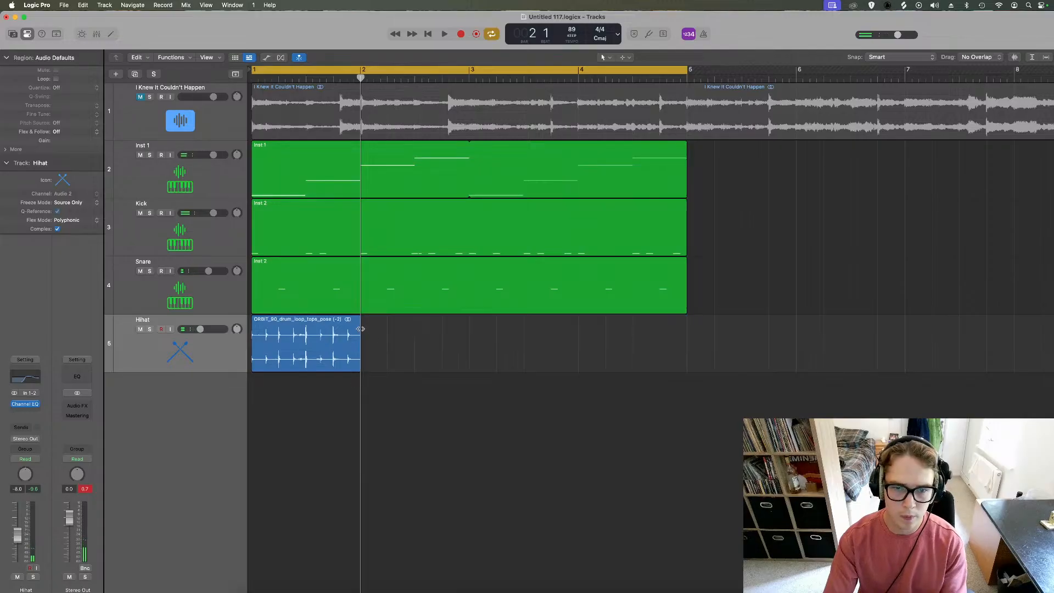
left_click_drag(361, 331, 686, 333)
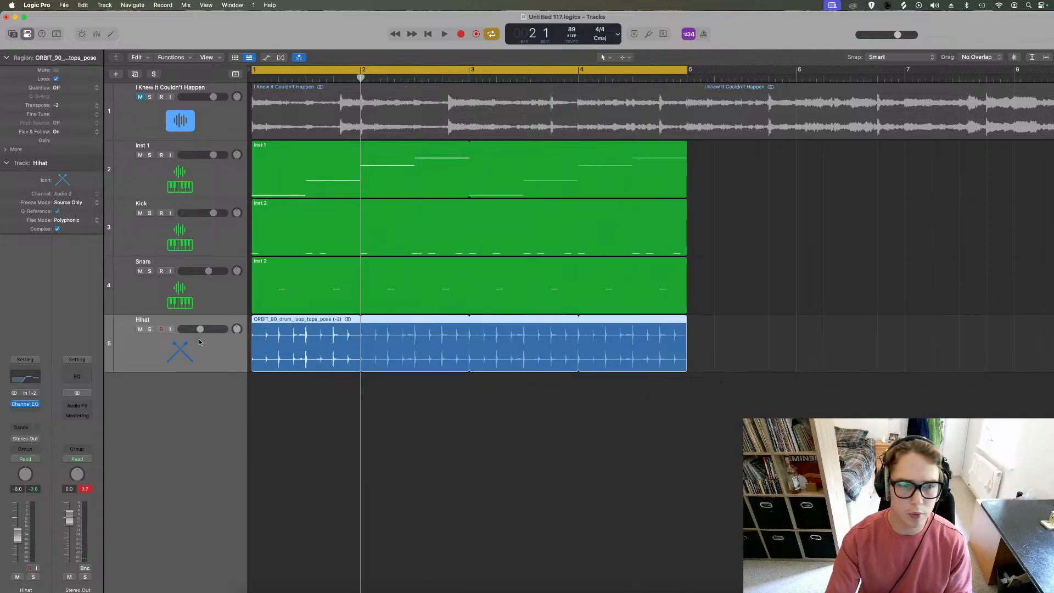
Solo the looped hi-hat, open its region in the audio track editor, and flex the second hit slightly earlier
key("space")
left_click(150, 329)
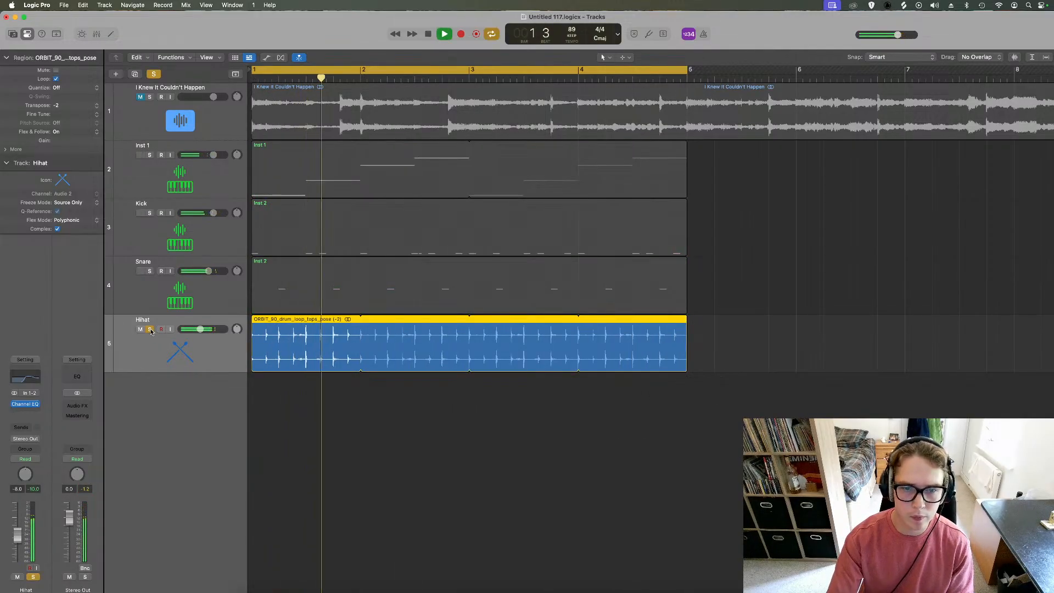
left_click(150, 329)
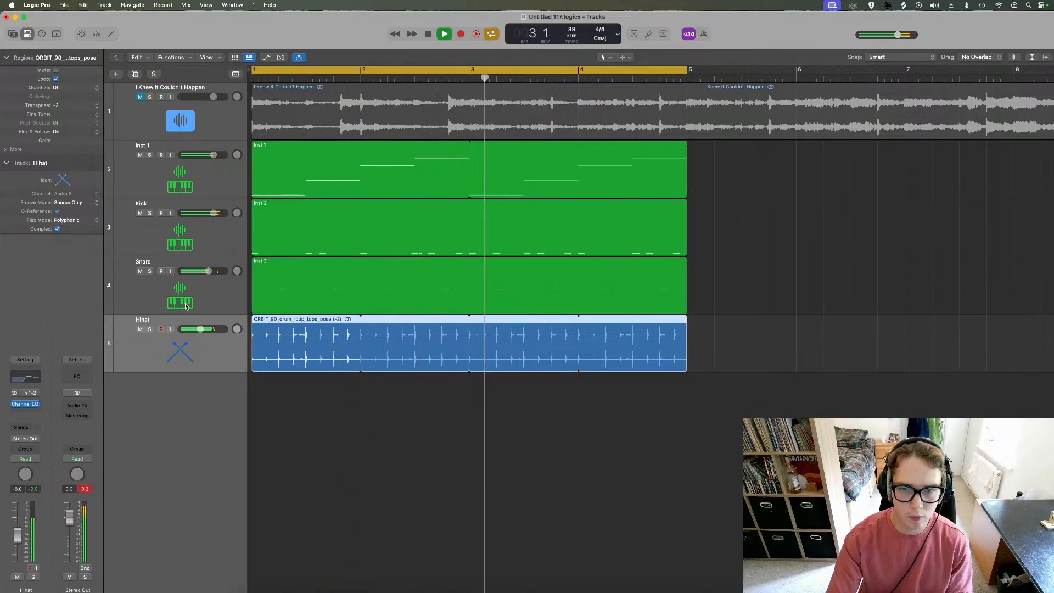
left_click(149, 329)
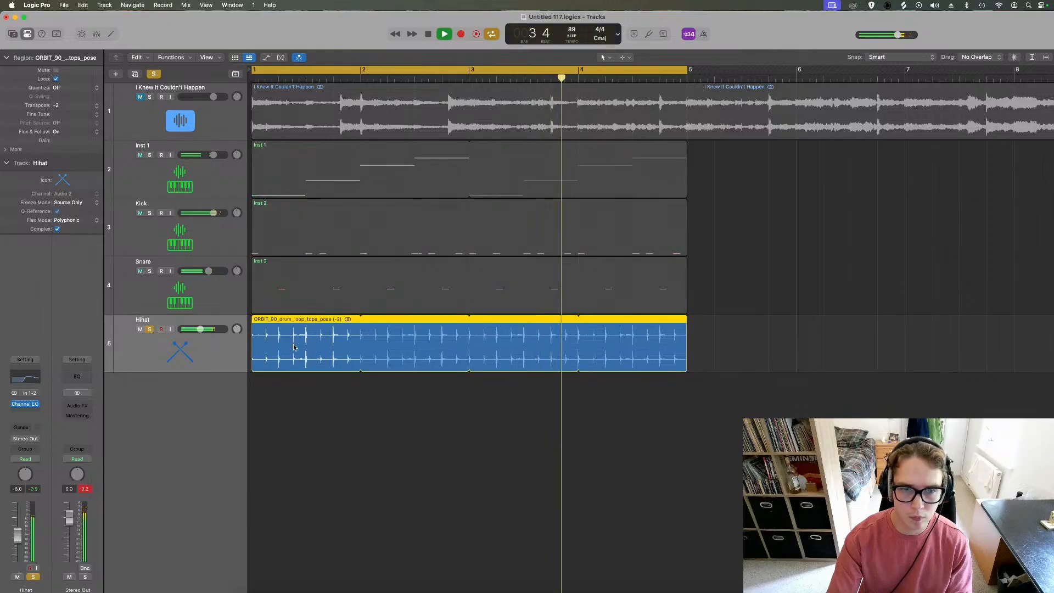
double_click(296, 345)
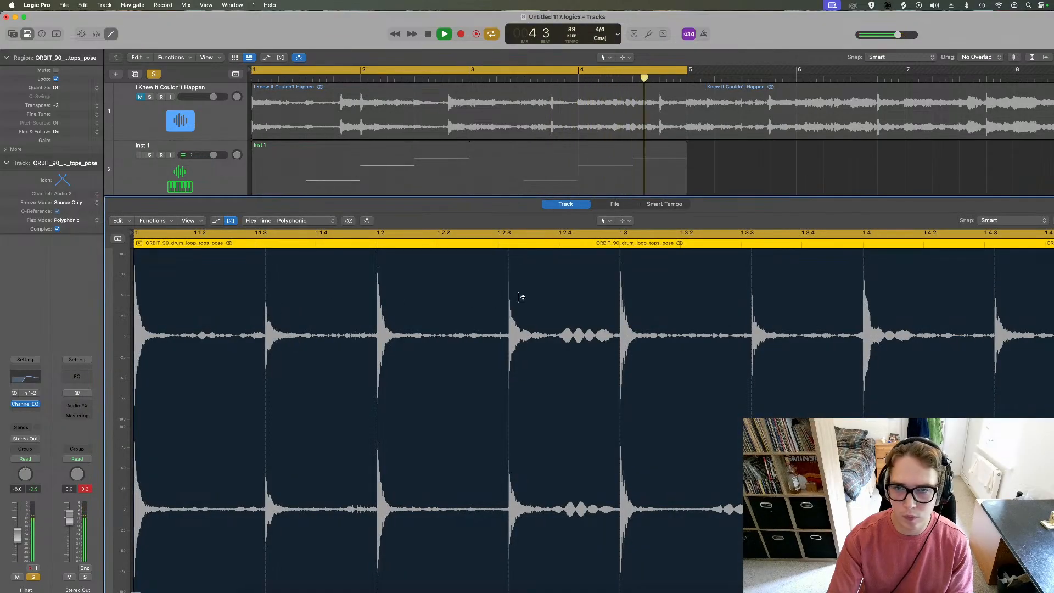
key("space")
key("shift+space")
key("space")
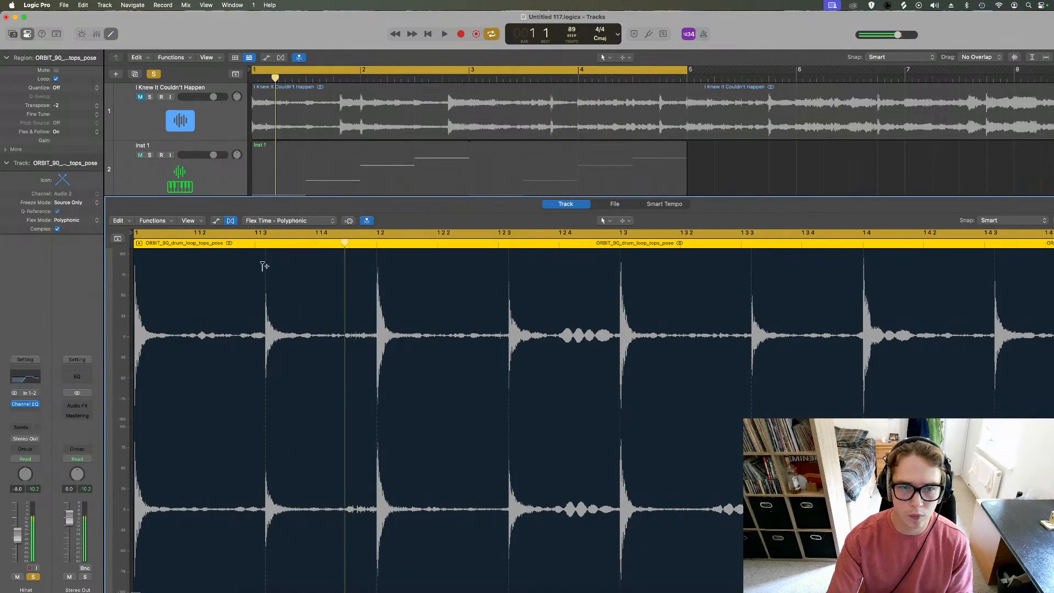
left_click(254, 269)
key("space")
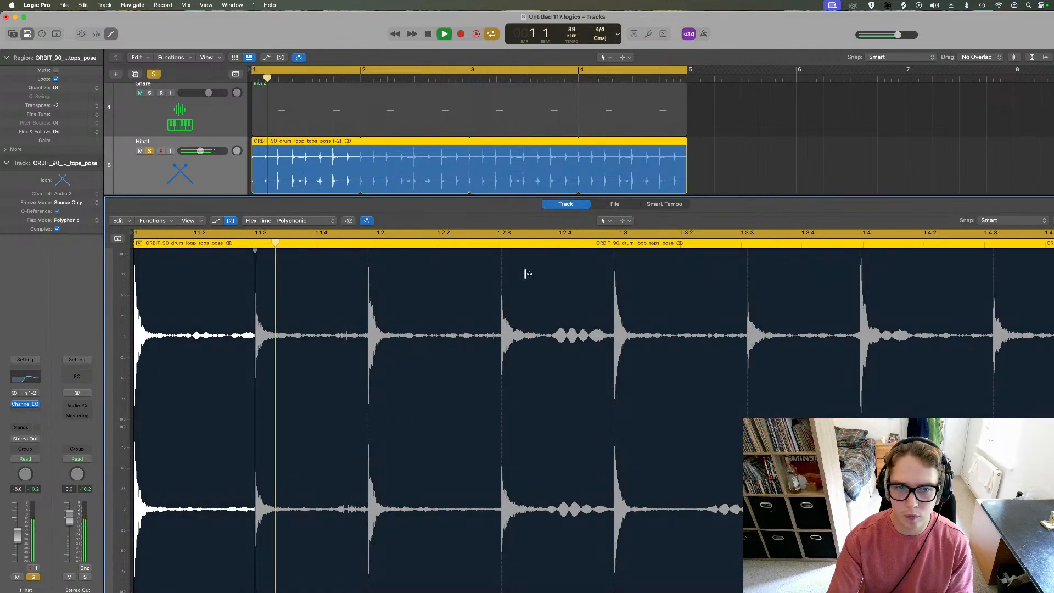
Flex the hi-hat hit on beat 3 of bar 1 slightly later, then close the editor and unsolo the track
left_click_drag(613, 273, 620, 273)
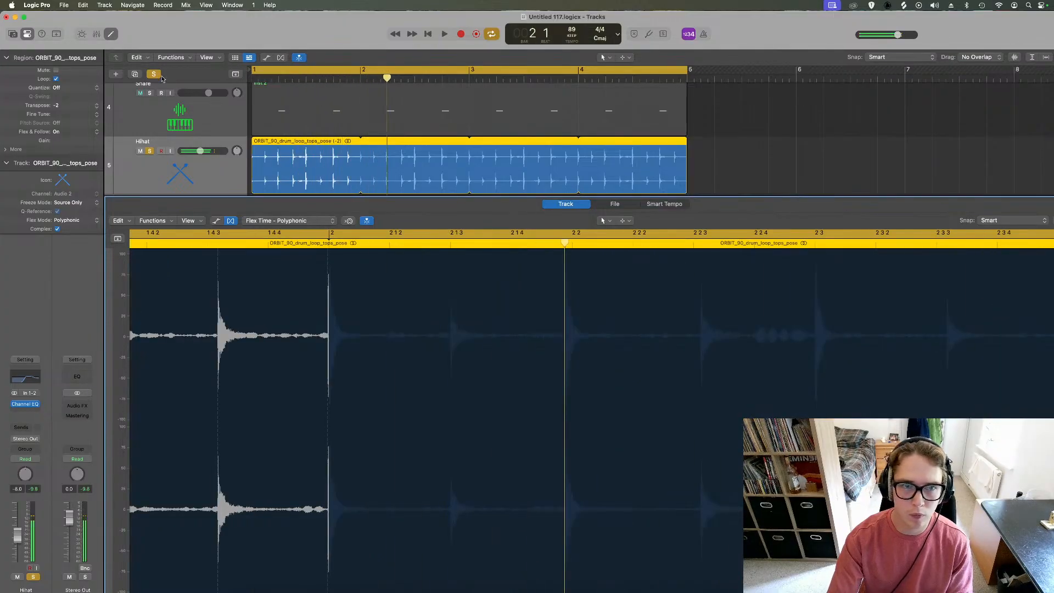
key("Return")
left_click(112, 35)
key("s")
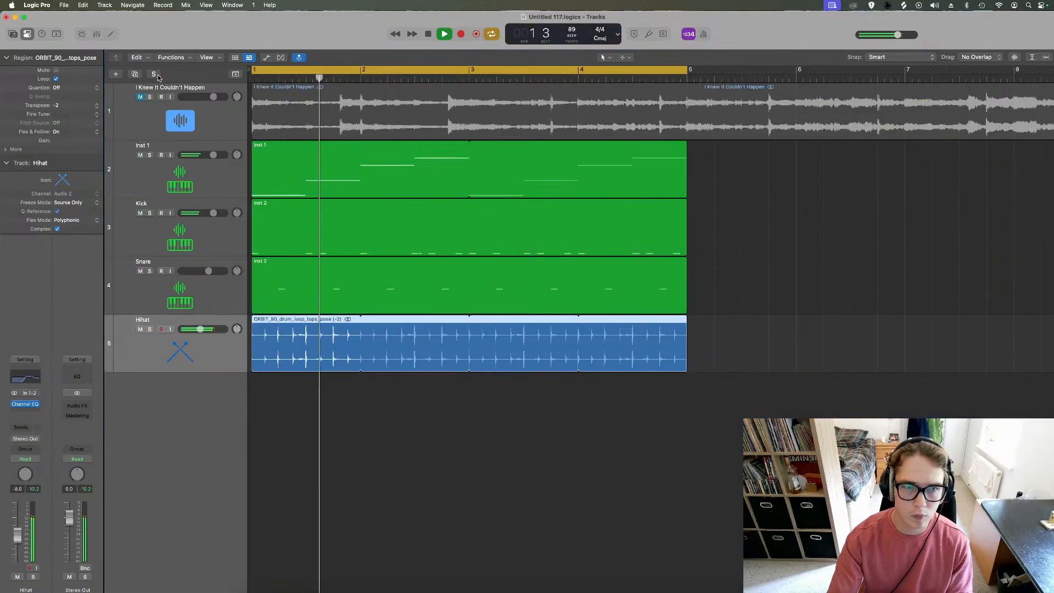
Lower the Hihat track's volume to about -10.4 dB and stop playback
left_click_drag(185, 333, 198, 334)
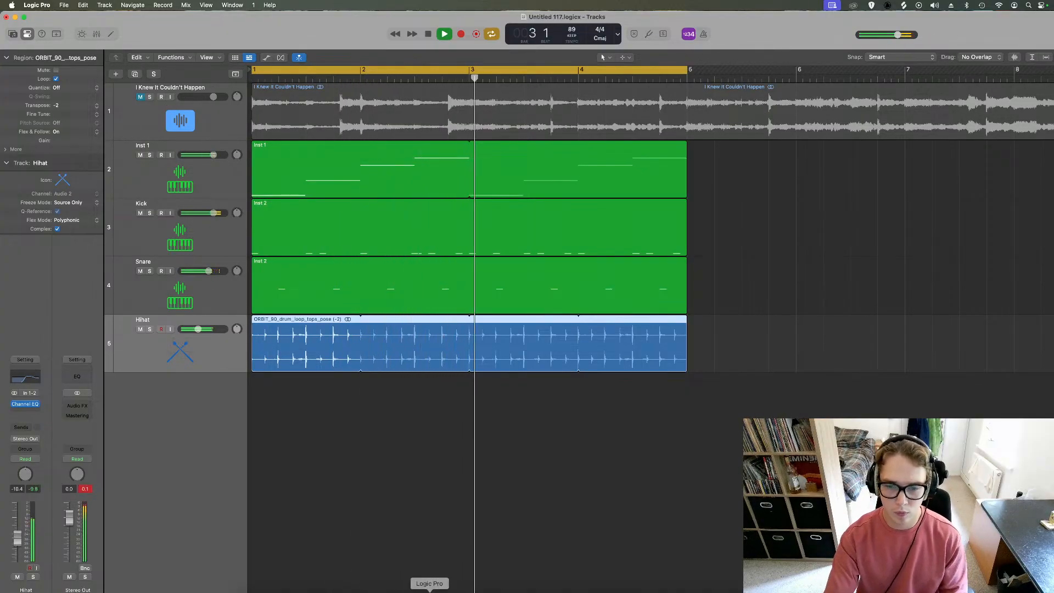
left_click(519, 590)
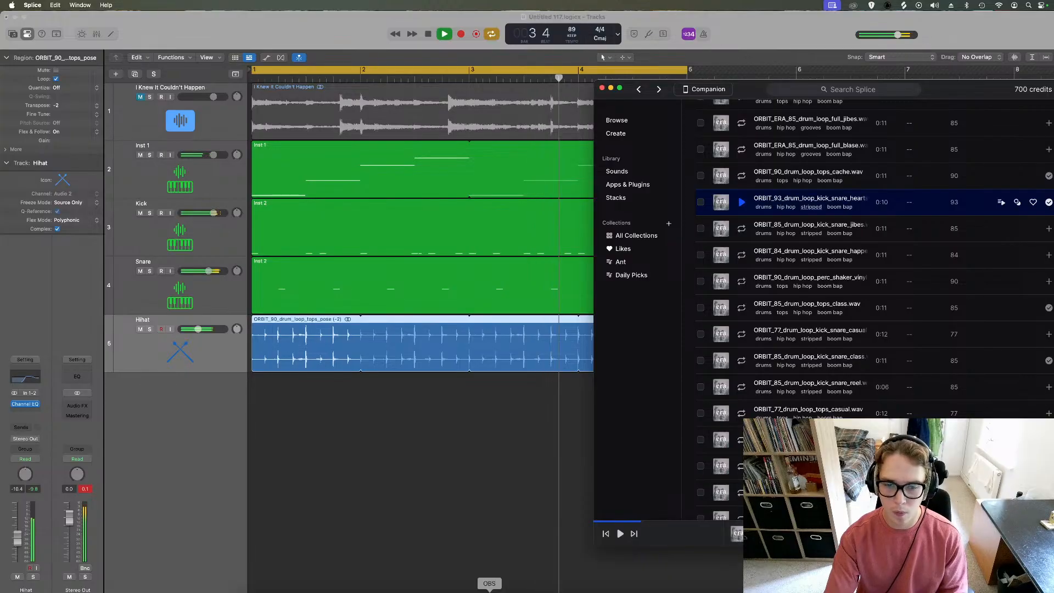
left_click(338, 561)
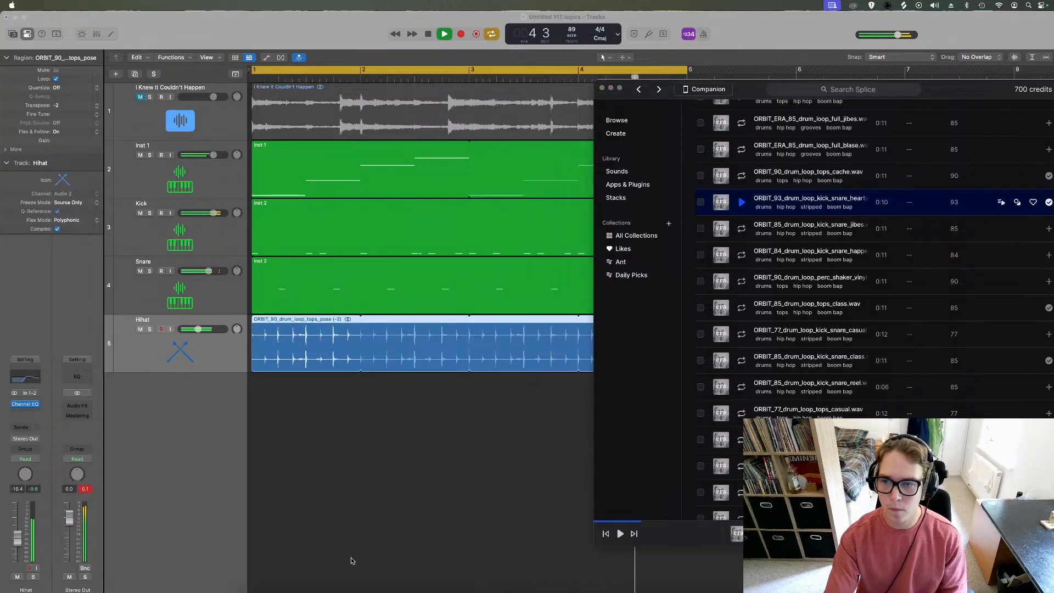
key("space")
Duplicate the Inst 1 sampler track without its region and mute the original Inst 1 track
left_click(199, 178)
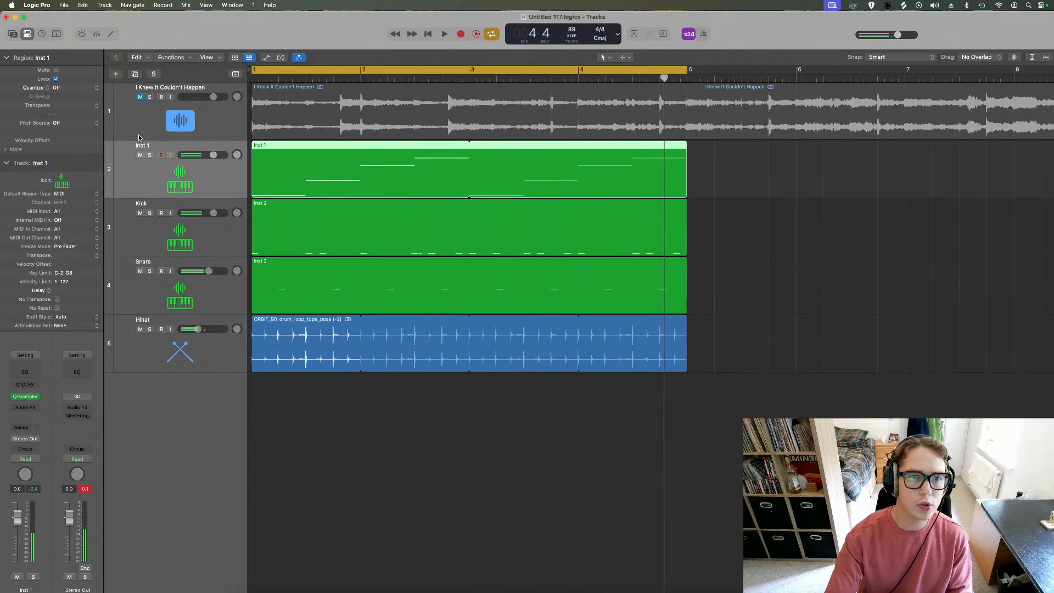
left_click(136, 73)
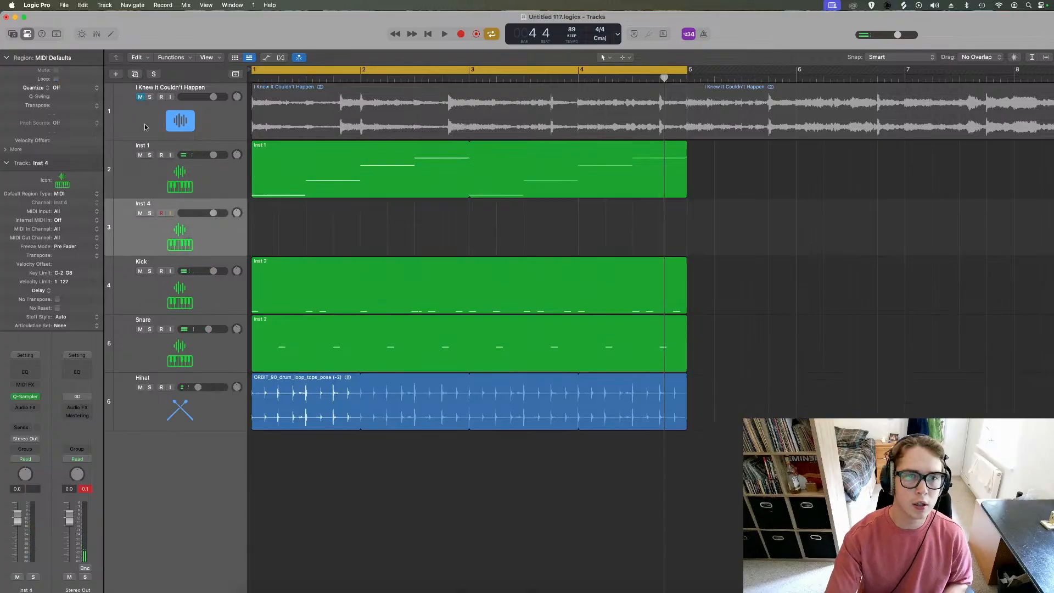
left_click(141, 155)
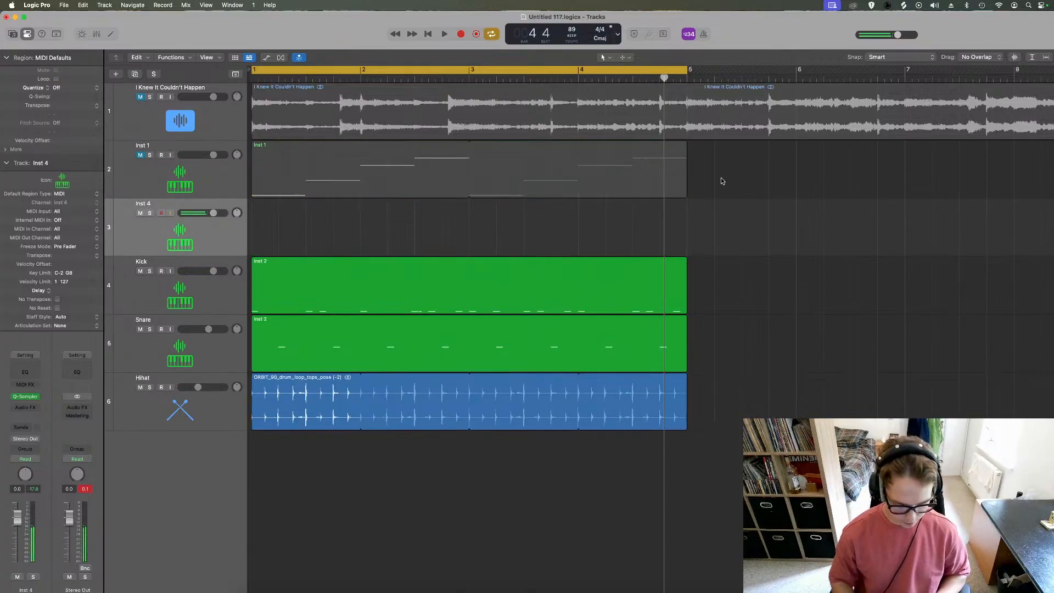
Record a new four-bar pattern of sample slices on the duplicated Quick Sampler track over the drums, then close the sampler
scroll(549, 264, "right", 1)
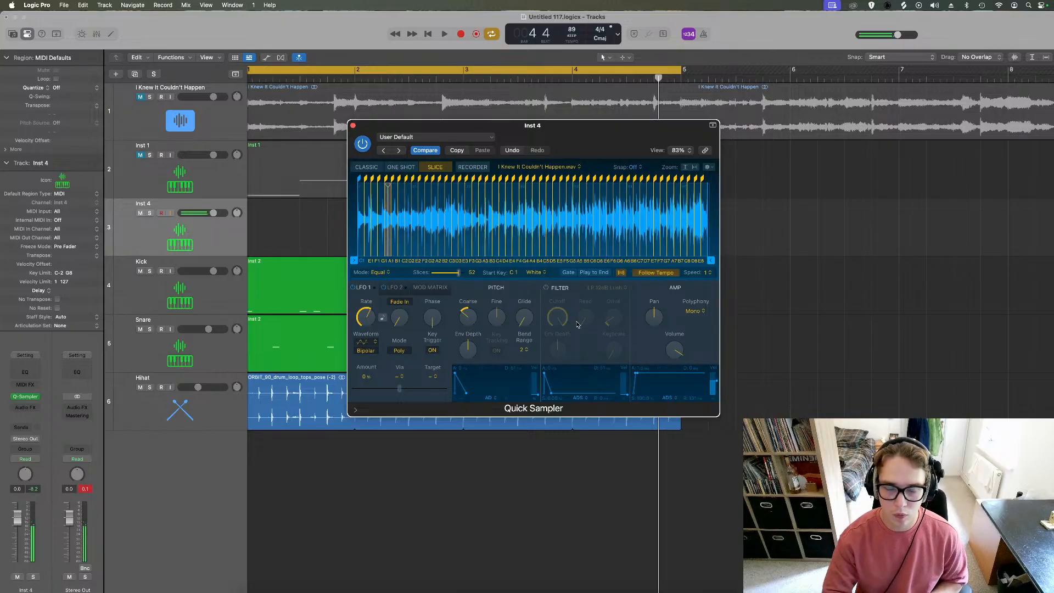
key("space")
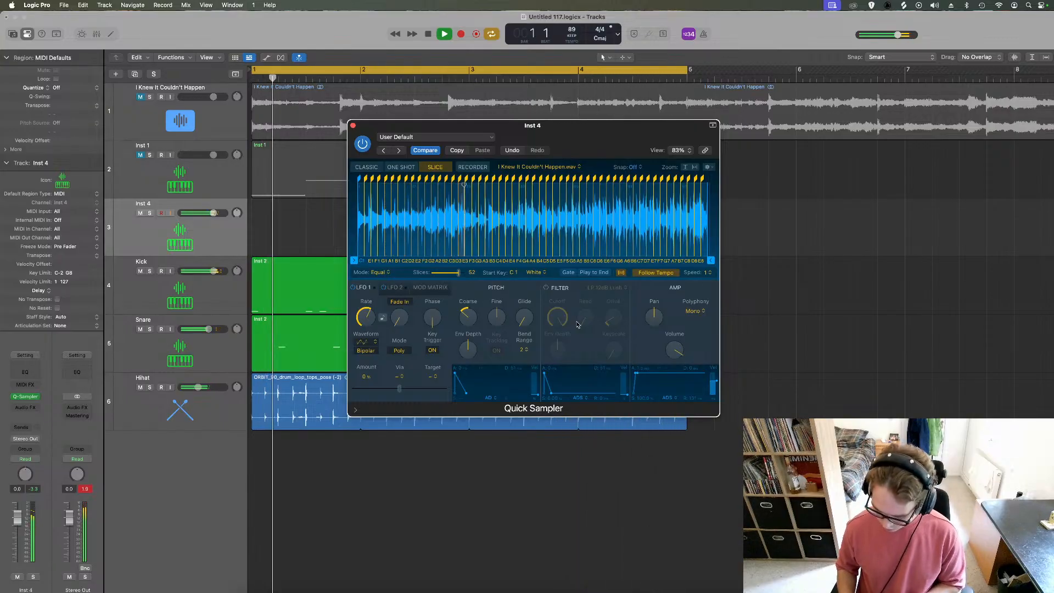
key("space")
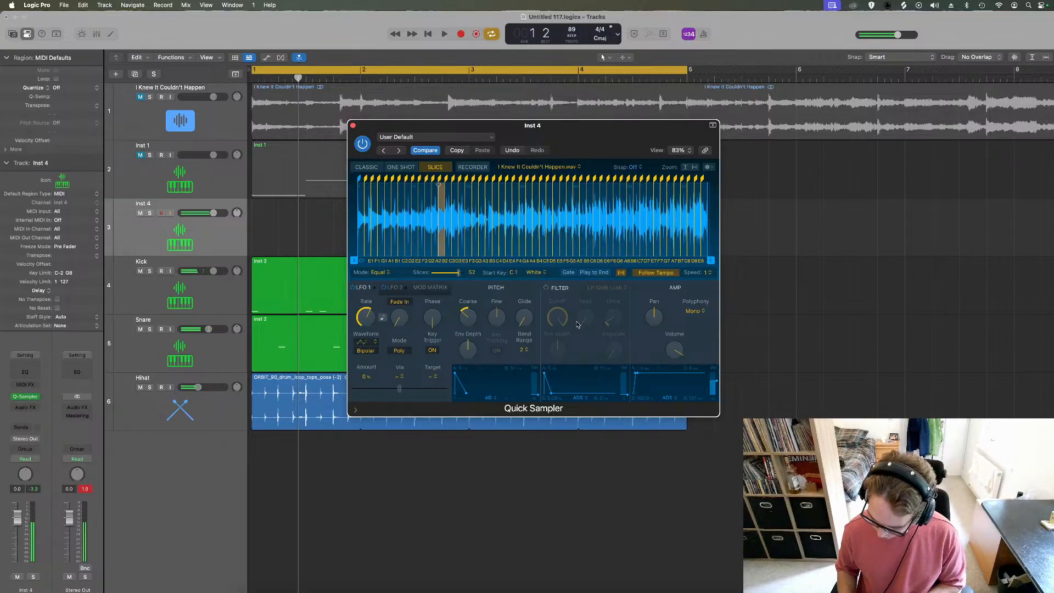
key("r")
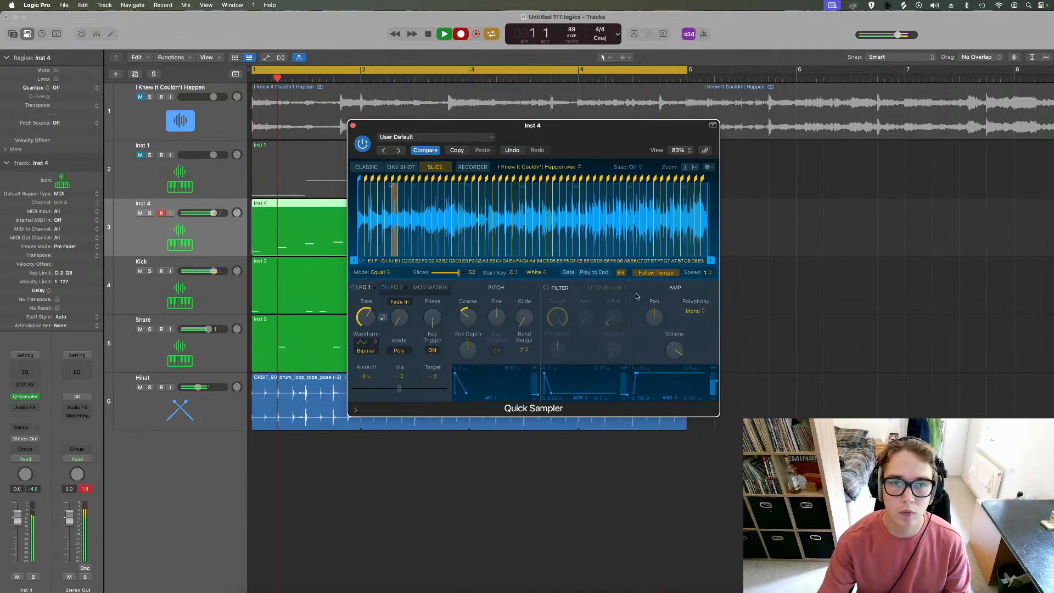
key("space")
key("super+w")
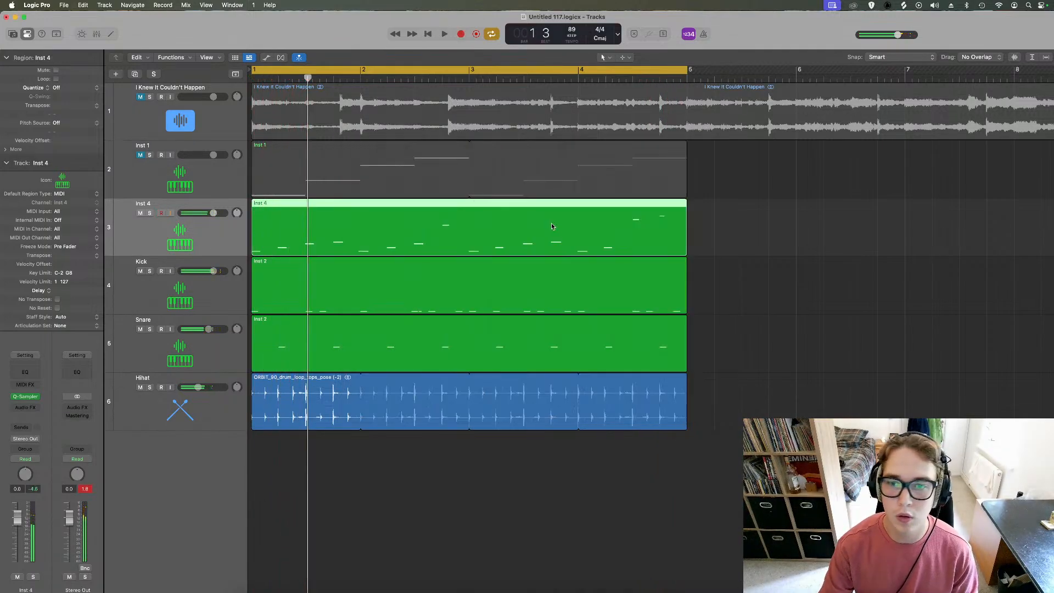
Extend the notes of the new Inst 4 region with Force Legato in the Piano Roll and play it back briefly
double_click(632, 247)
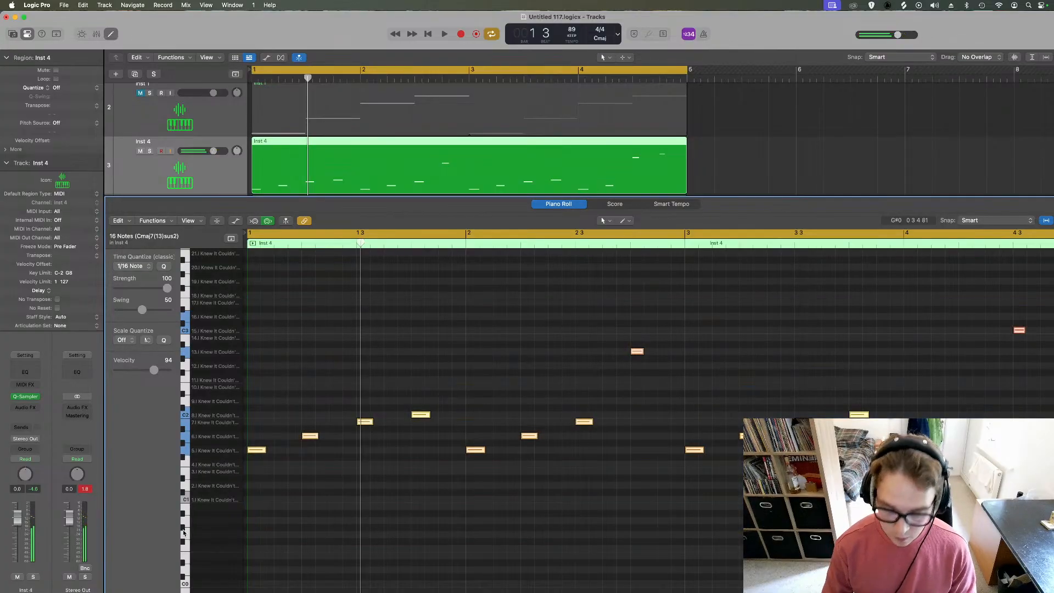
key("ctrl+shift+l")
key("space")
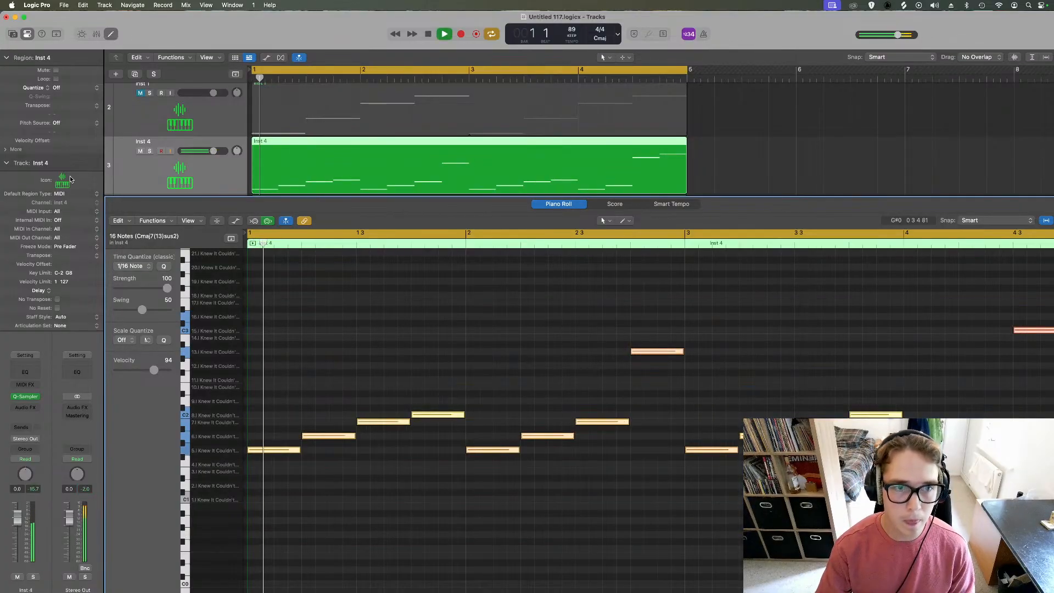
left_click(111, 34)
key("space")
left_click(519, 591)
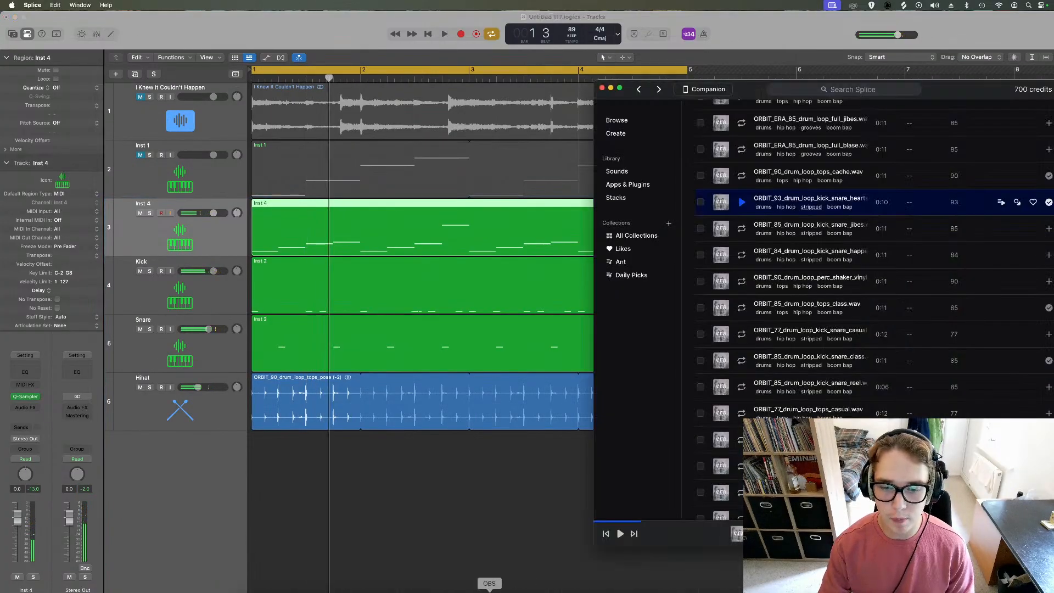
left_click(460, 555)
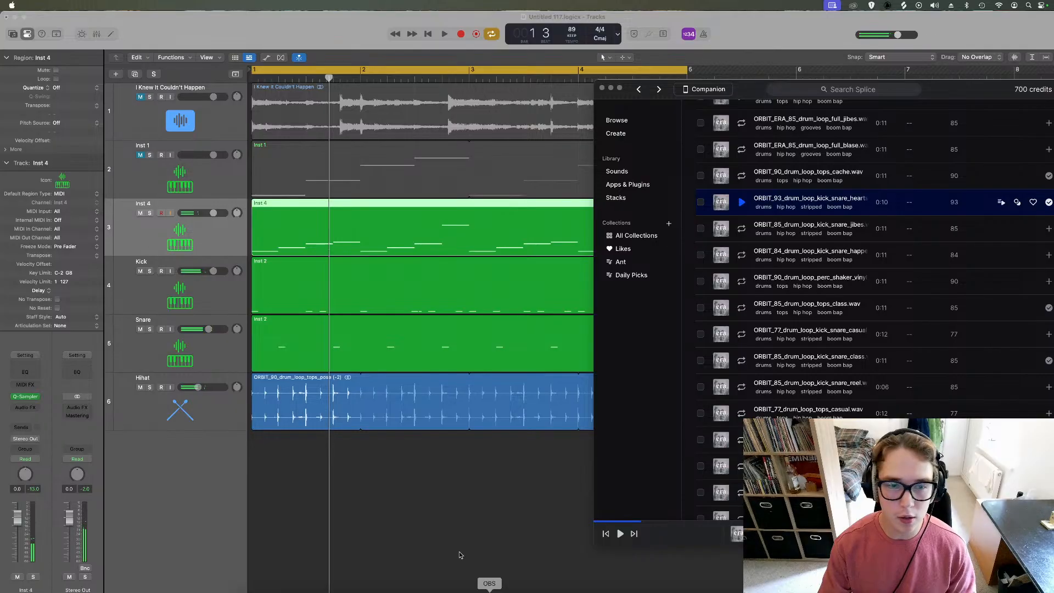
left_click(498, 555)
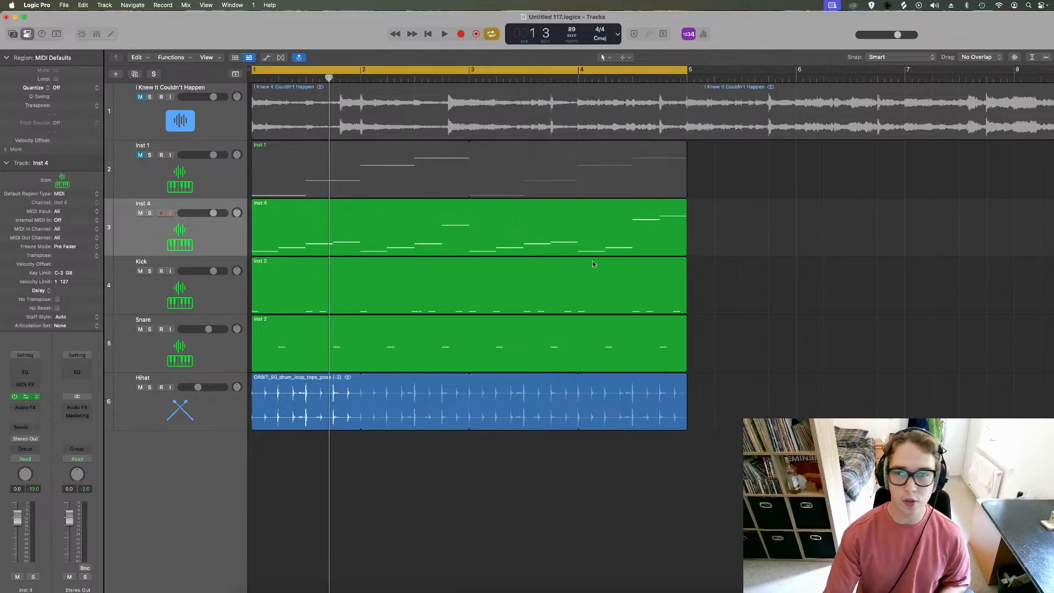
left_click(1002, 256)
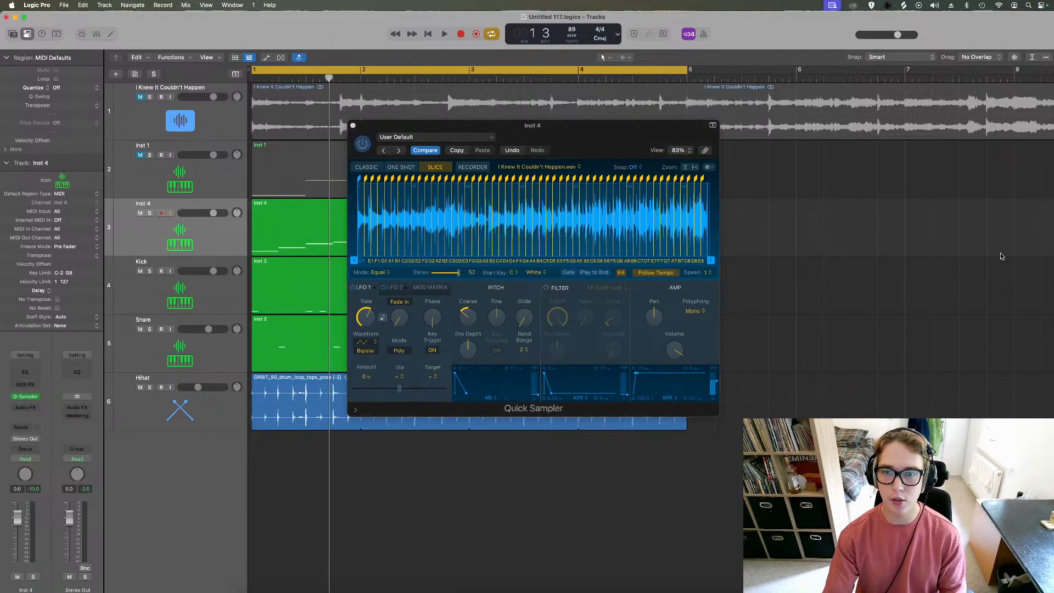
Hide the Quick Sampler window and delete the muted Inst 1 track together with its region
key("space")
key("v")
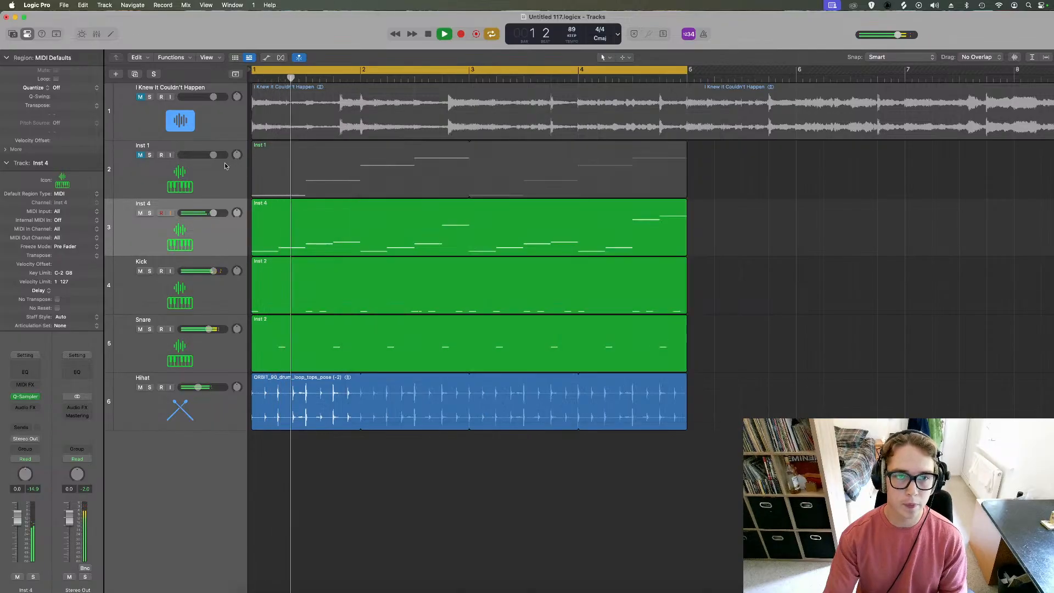
left_click(213, 171)
key("super+BackSpace")
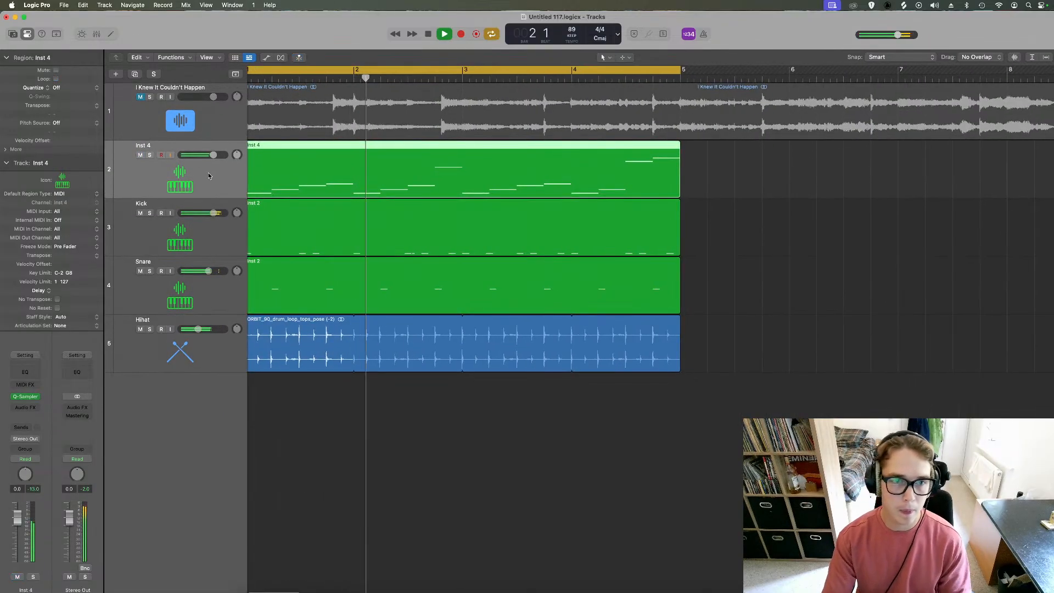
Solo the Inst 4 region and lower the velocity of its three highest notes to about 78 in the Piano Roll
left_click(304, 173)
key("s")
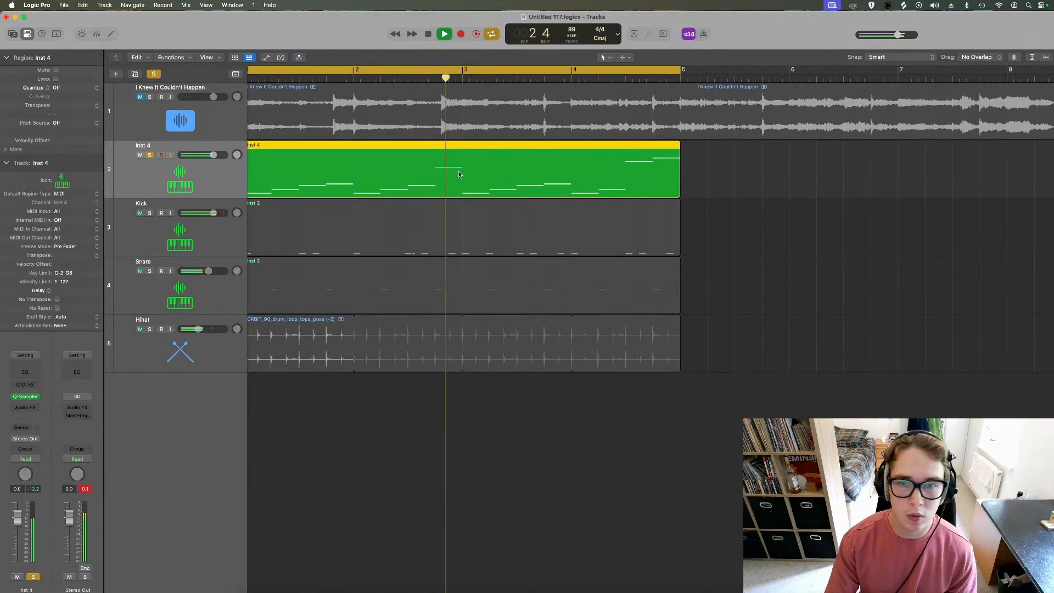
key("p")
key("space")
left_click_drag(641, 282, 1052, 373)
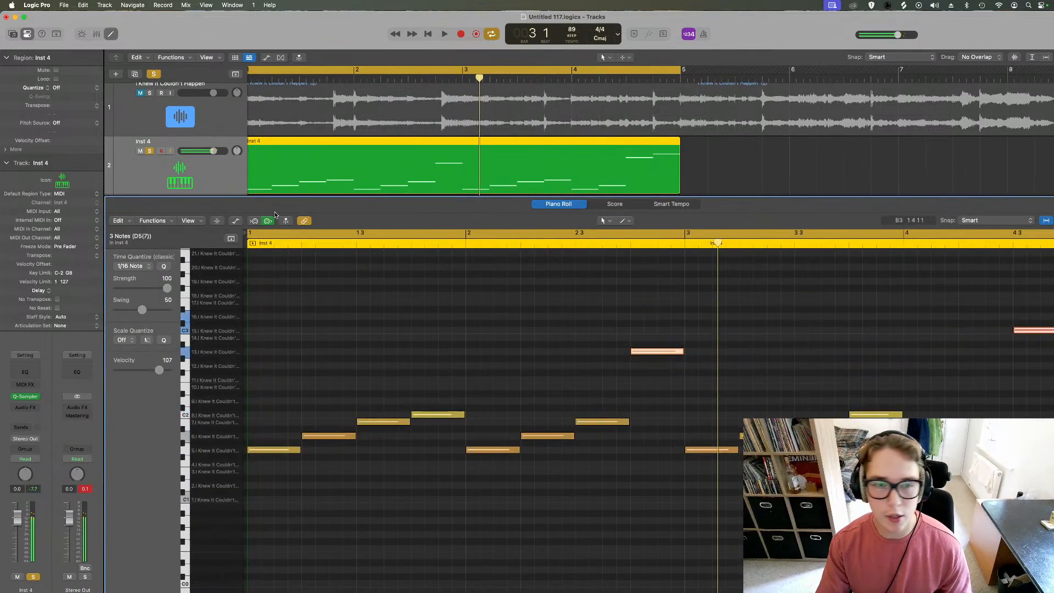
left_click(236, 222)
mouse_move(630, 460)
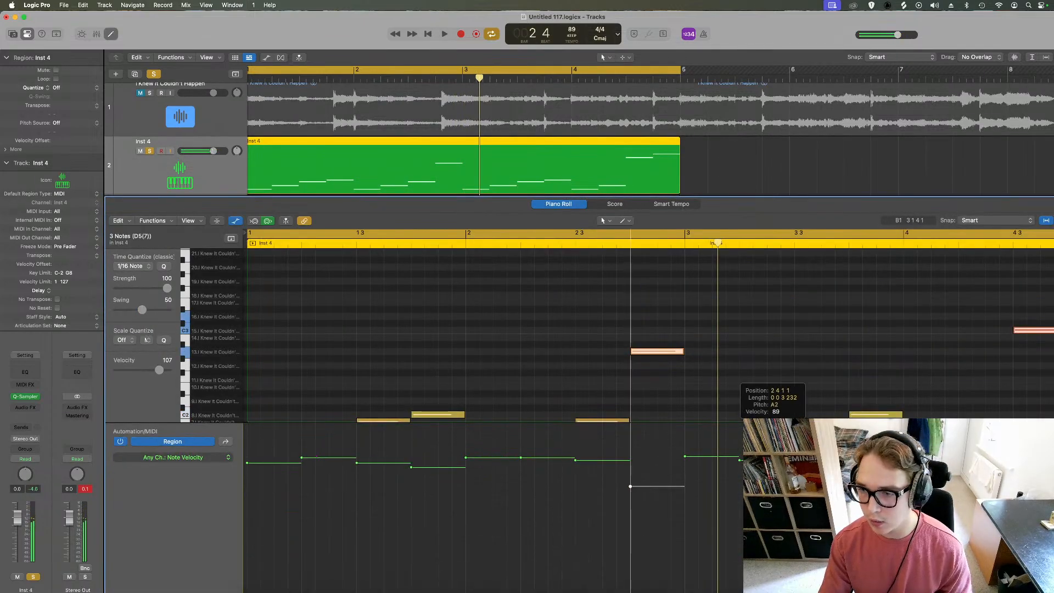
left_click_drag(630, 486, 630, 490)
key("space")
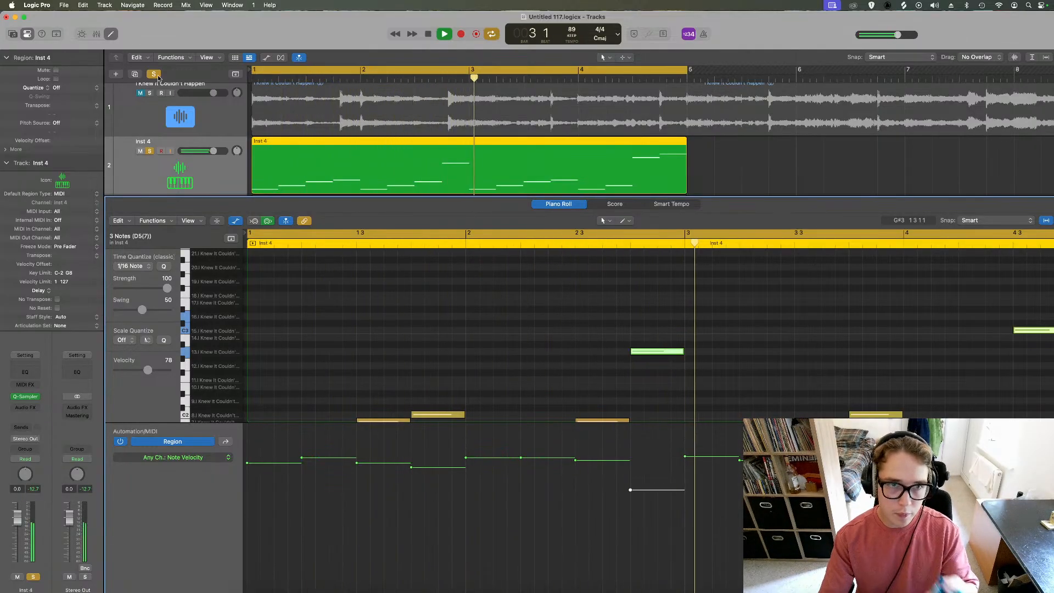
Hide the velocity lane, stop playback, turn off solo and close the Piano Roll
left_click(235, 221)
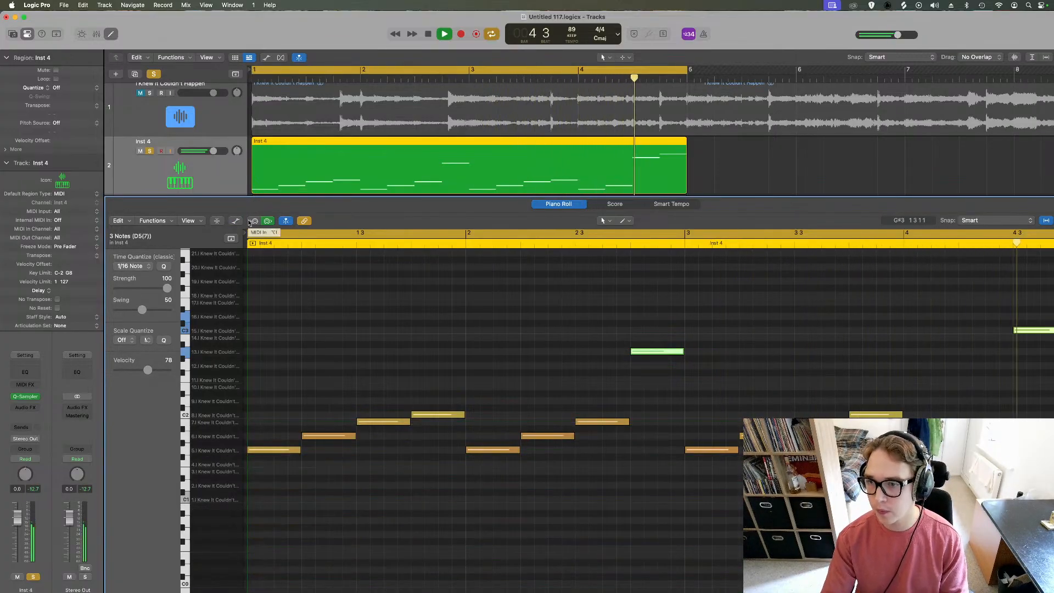
key("space")
left_click(153, 74)
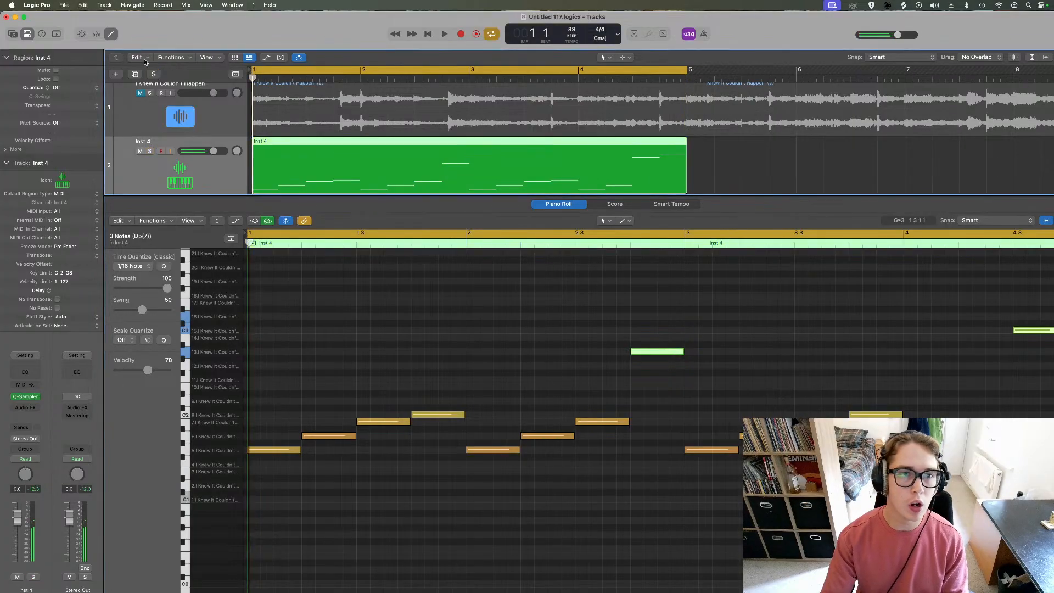
left_click(111, 34)
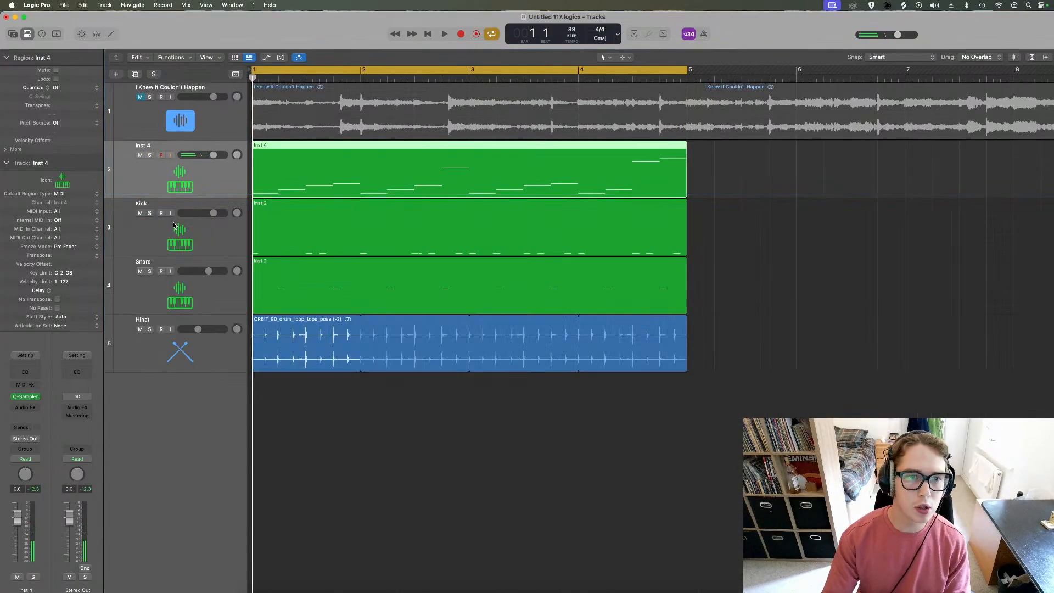
Rename the soloed Inst 4 track as Sample and insert a Compressor on it
left_click(149, 156)
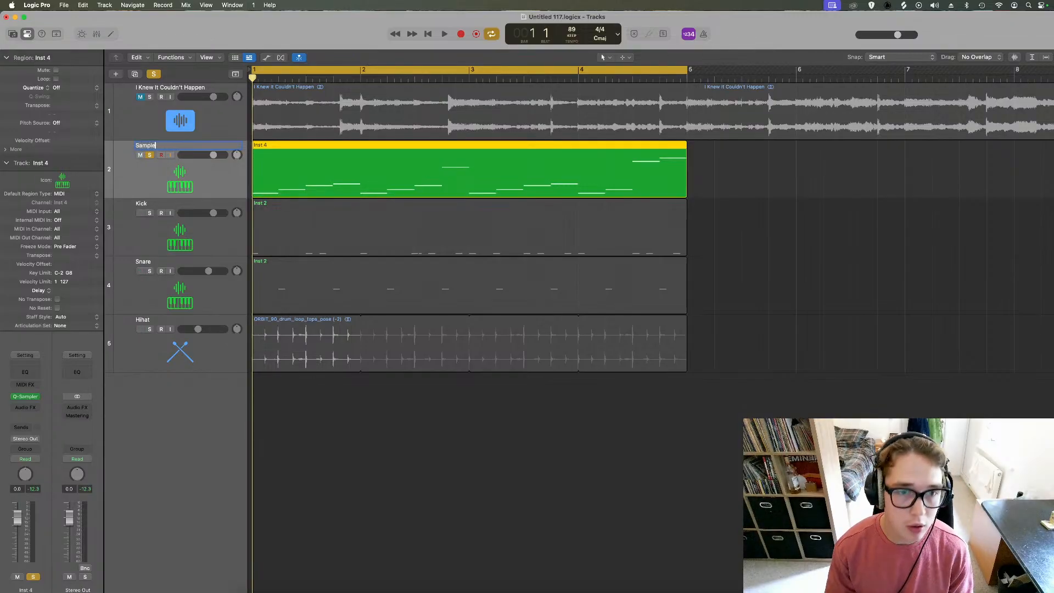
left_click(36, 408)
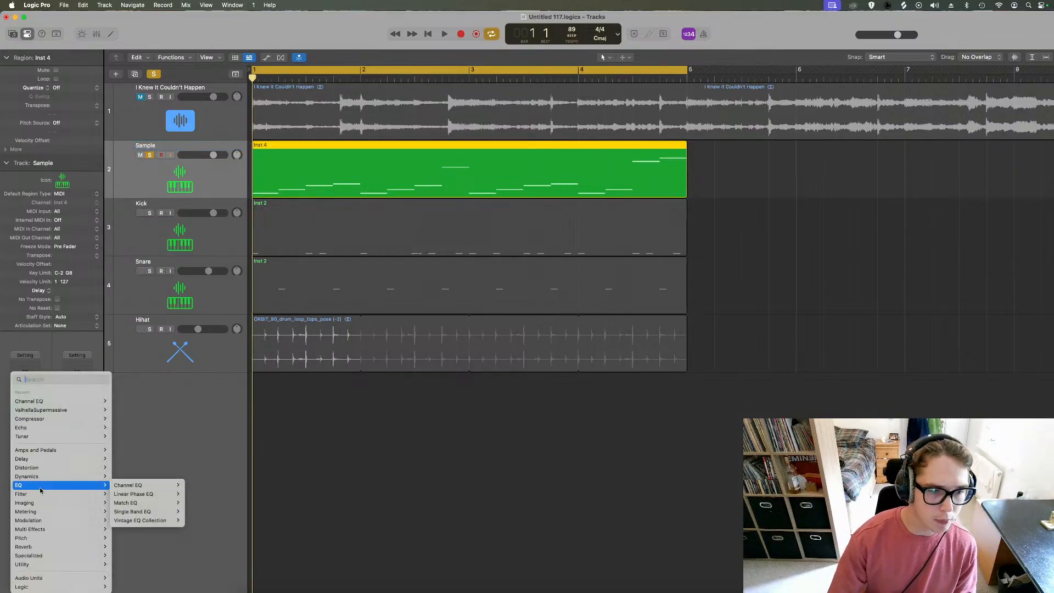
left_click(187, 489)
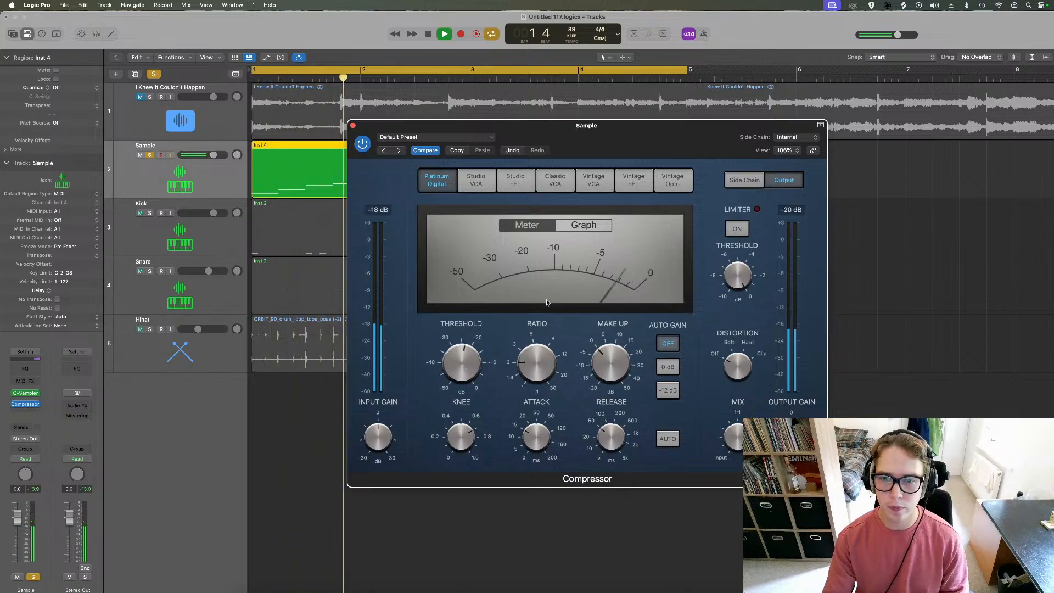
Set the Compressor's make-up gain to about 1.5 dB and threshold to about -25 dB, and switch its display to Graph
mouse_move(612, 359)
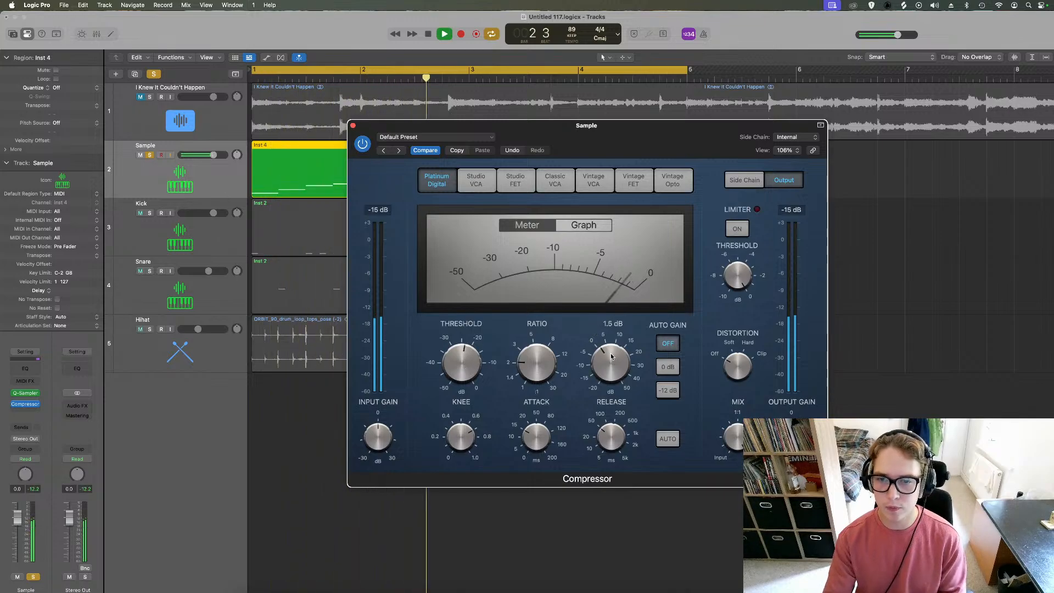
mouse_move(466, 360)
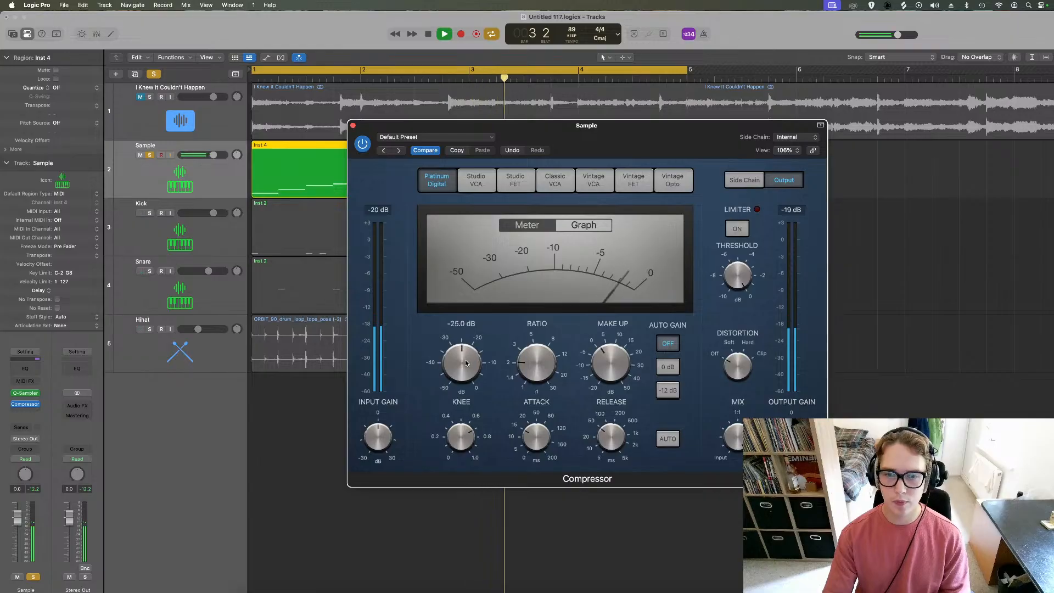
left_click_drag(626, 130, 624, 216)
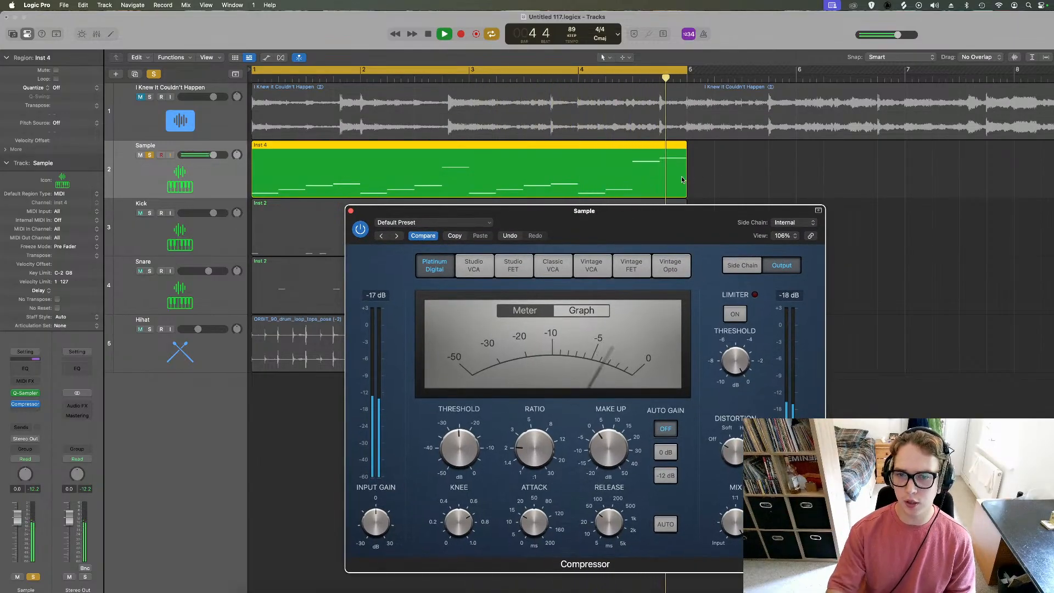
left_click(585, 311)
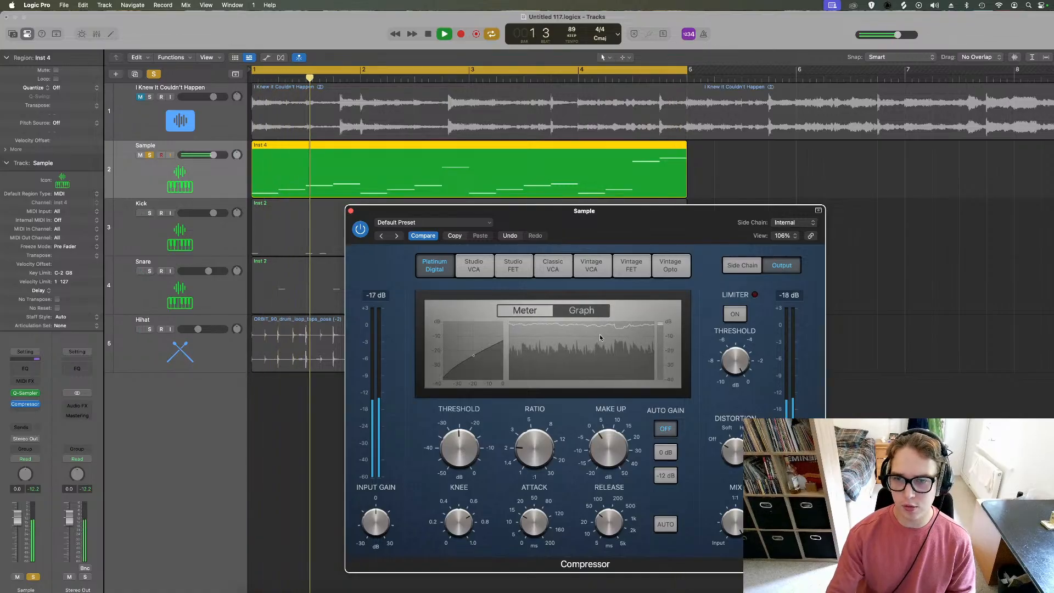
Close the Compressor, add a Channel EQ to the Sample track and cut its low shelf by about 5.4 dB at 92.5 Hz
left_click(350, 211)
key("space")
left_click(34, 412)
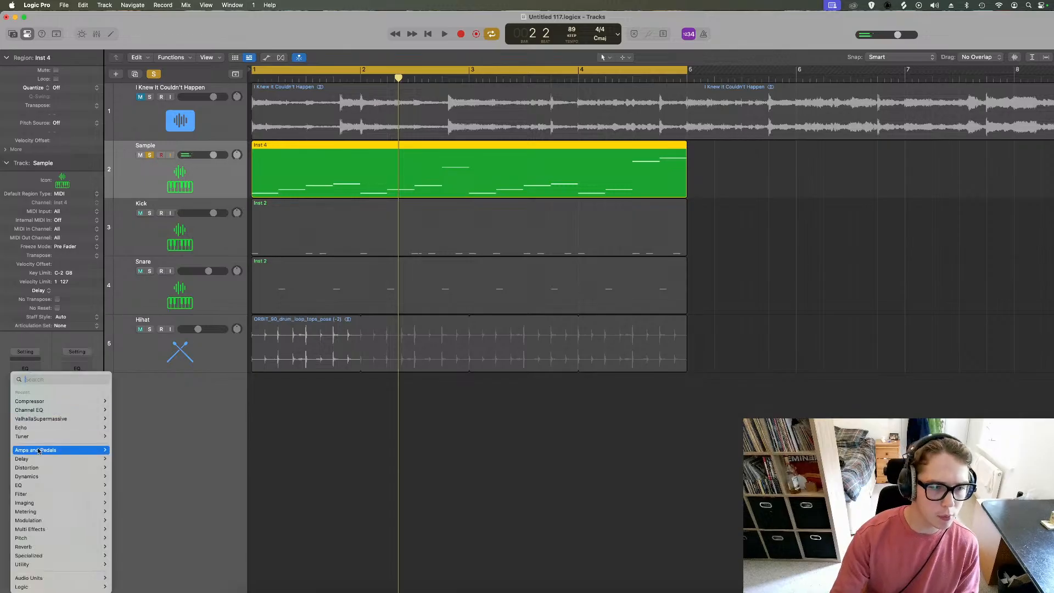
left_click(212, 437)
left_click(31, 372)
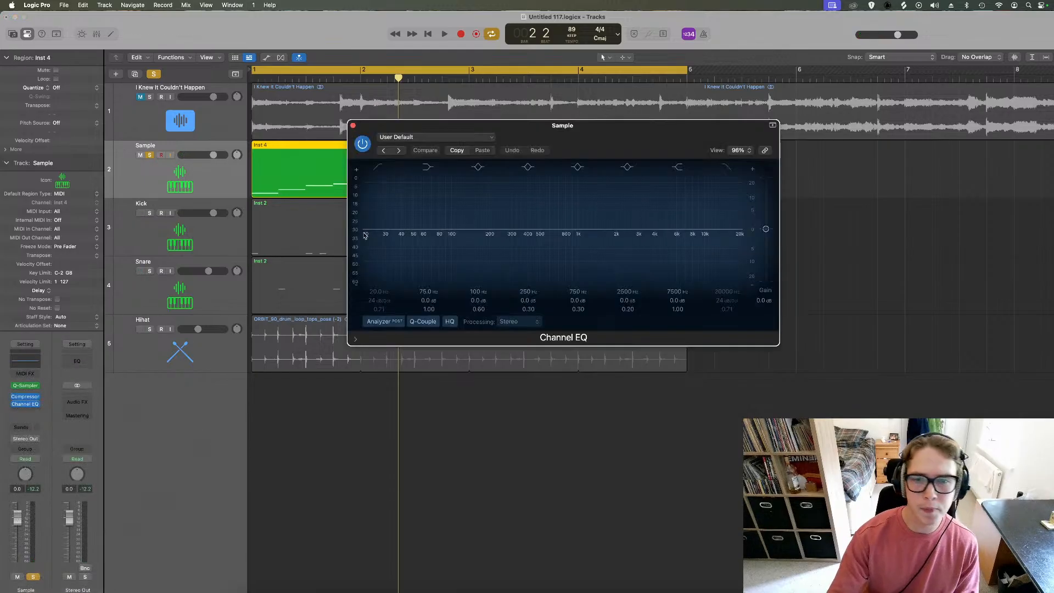
left_click_drag(439, 229, 429, 241)
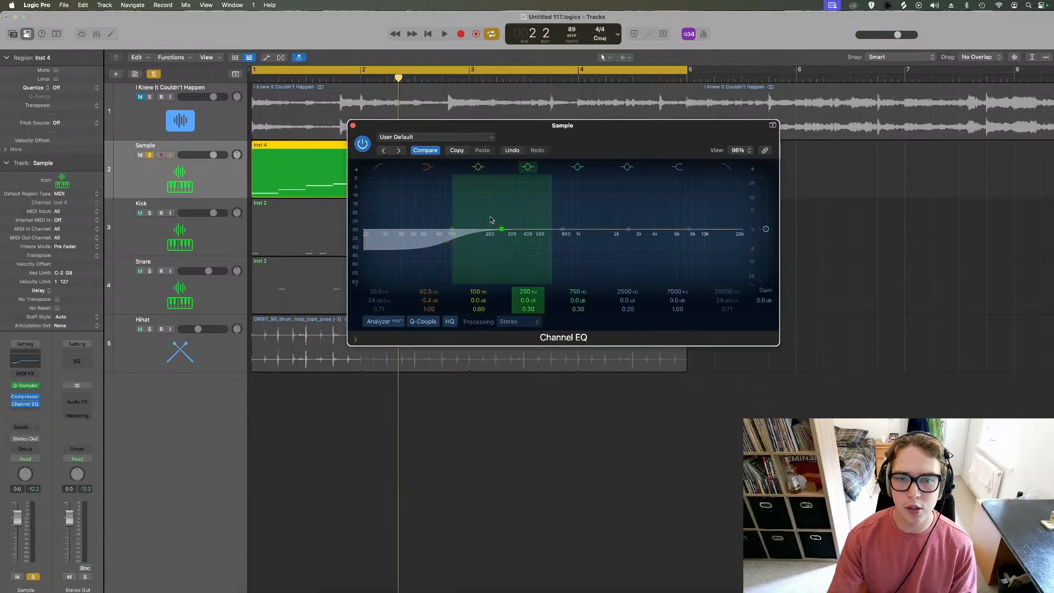
Cut the Sample EQ's high shelf by about 2.8 dB at 2900 Hz during playback, and close the EQ
key("Return")
key("space")
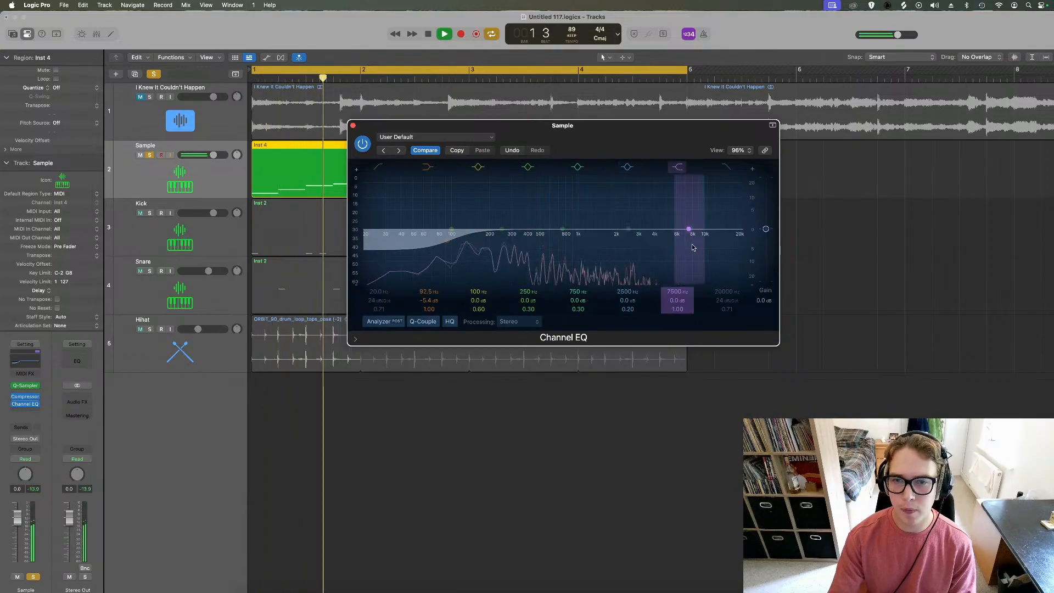
left_click_drag(692, 247, 641, 254)
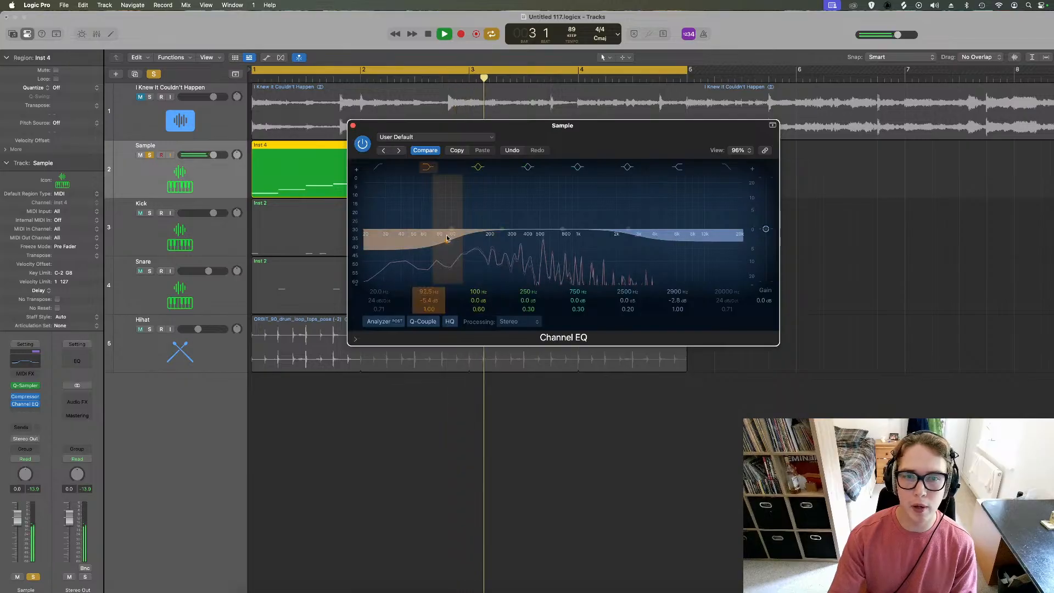
key("space")
left_click(354, 128)
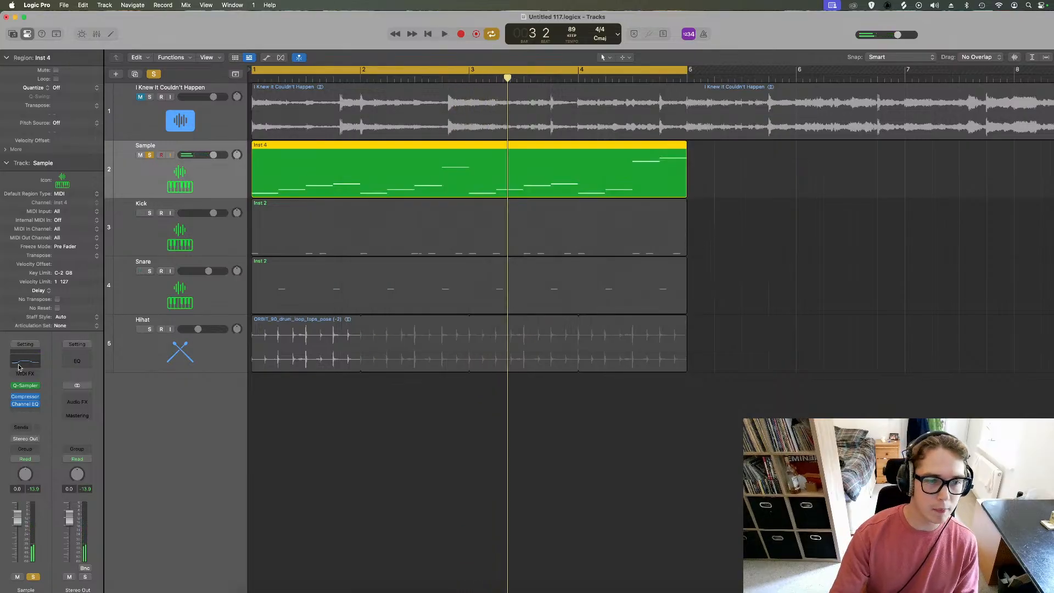
Reopen the Sample track's Channel EQ and enable its low cut at about 48 Hz while listening to the sample
left_click(18, 367)
left_click(402, 237)
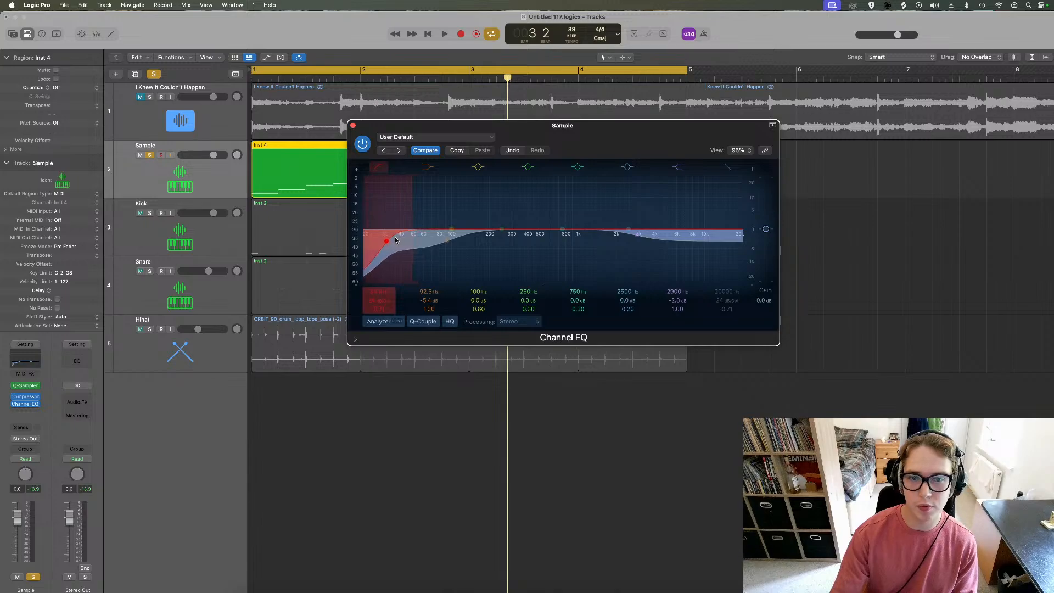
key("space")
left_click_drag(395, 240, 417, 246)
key("space")
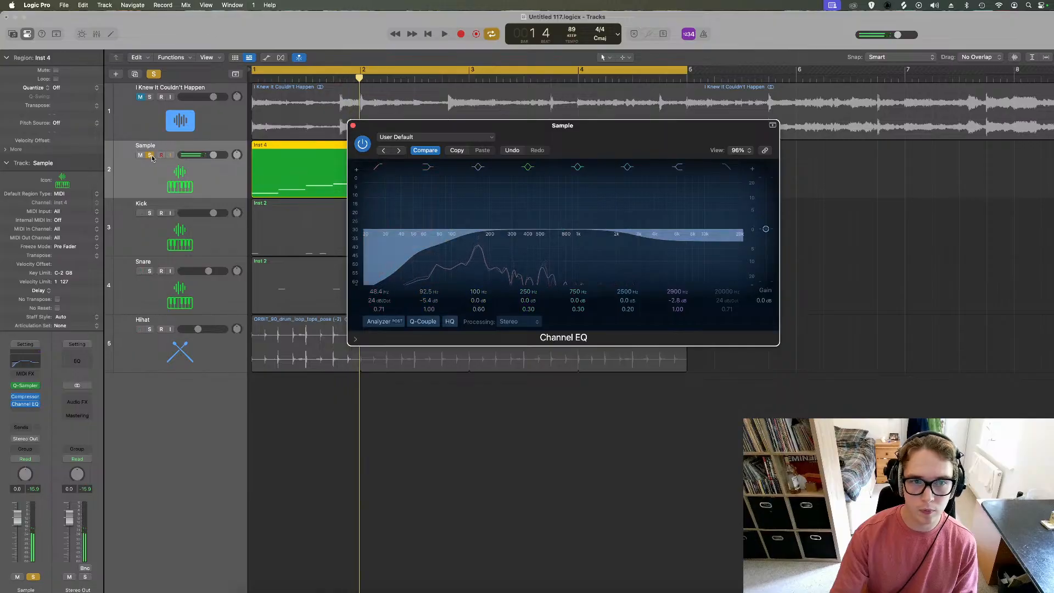
Turn off the Sample track's solo, close its EQ and play the equalized sample together with the drums
left_click(149, 154)
key("space")
left_click(353, 125)
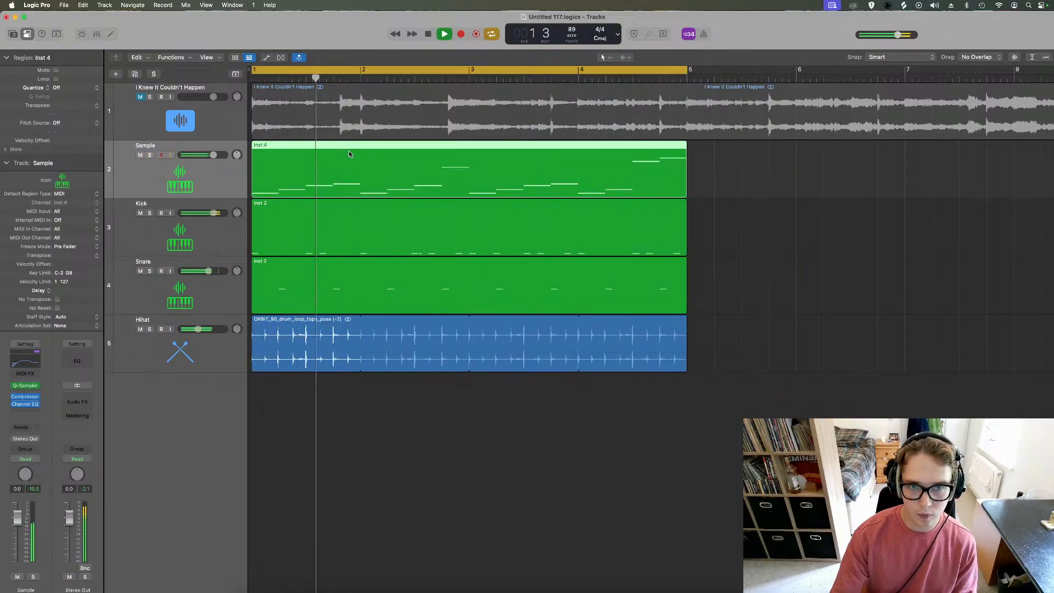
key("space")
Insert the stereo ValhallaSupermassive reverb on the Sample track after the Channel EQ
left_click(25, 412)
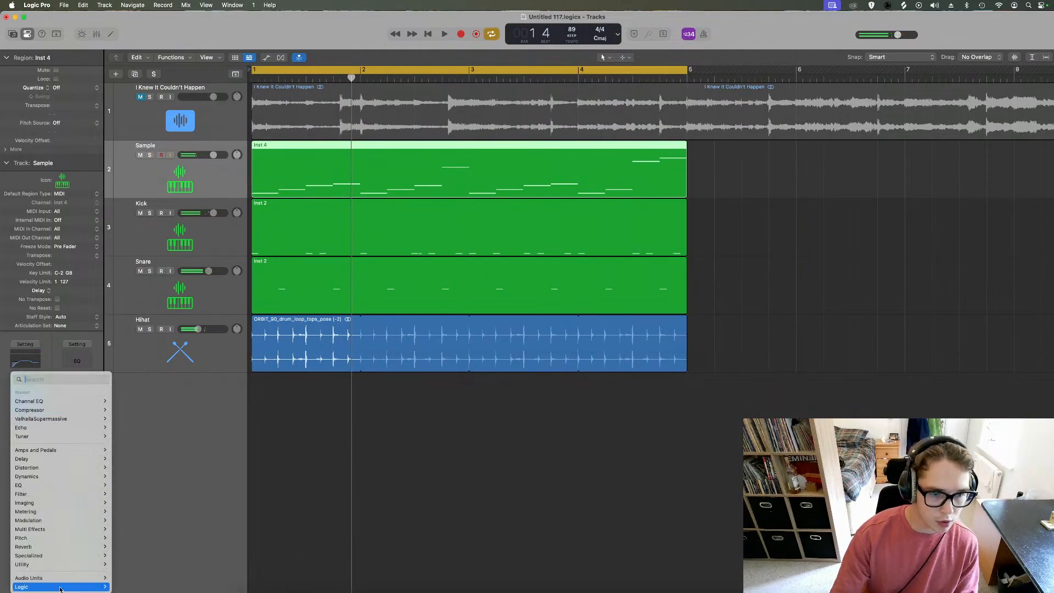
mouse_move(65, 585)
mouse_move(28, 577)
mouse_move(134, 586)
mouse_move(209, 578)
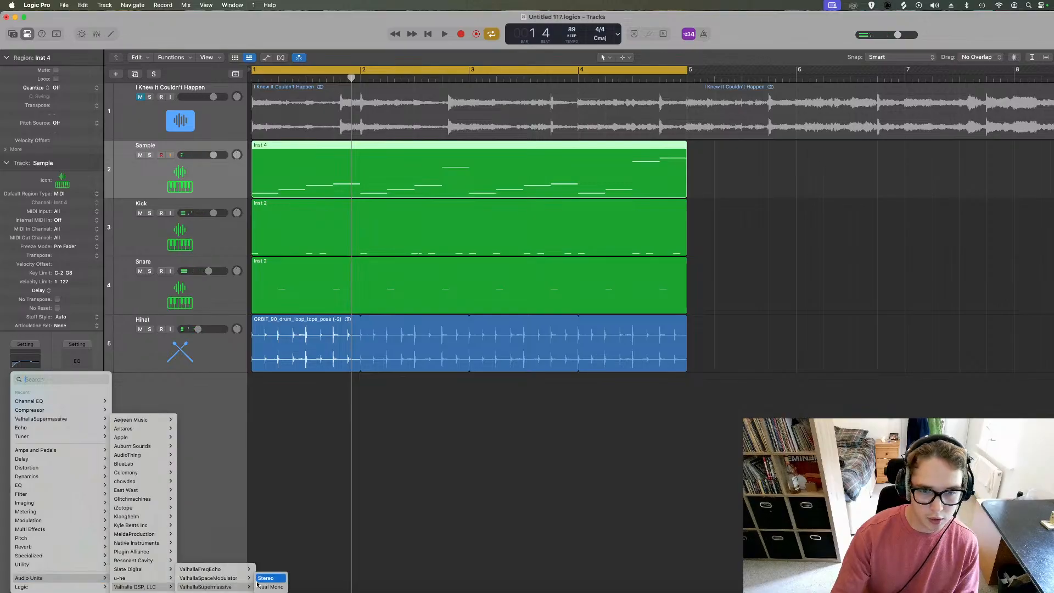
left_click(259, 579)
Load the 80s Space Verb preset and set low cut to 290 Hz, high cut to about 4060 Hz and mix to about 9.4%
left_click(614, 314)
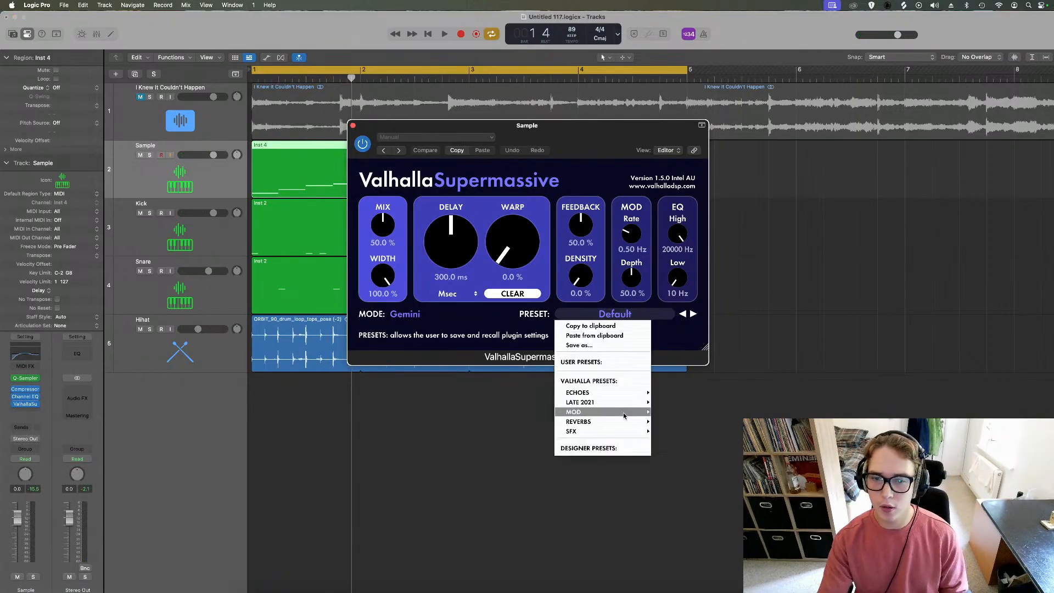
mouse_move(625, 428)
mouse_move(689, 410)
left_click(725, 344)
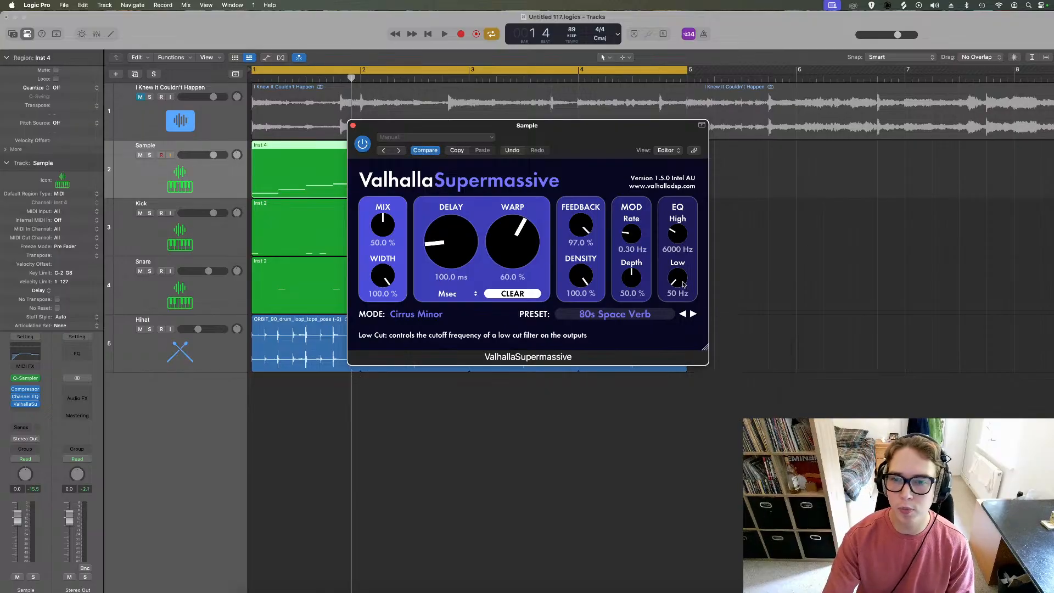
left_click_drag(687, 234, 687, 241)
key("space")
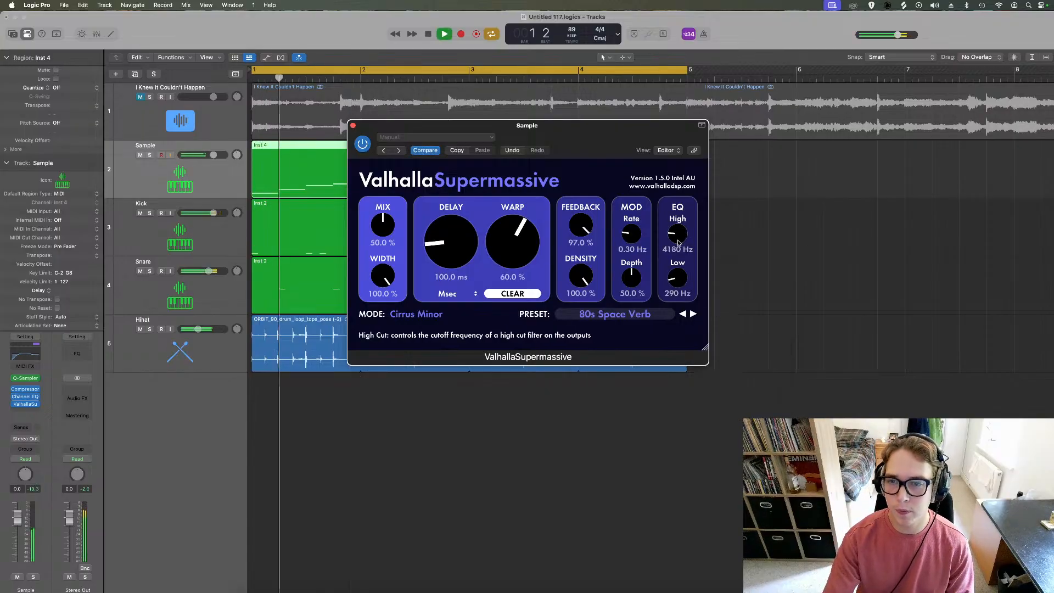
left_click_drag(391, 222, 387, 258)
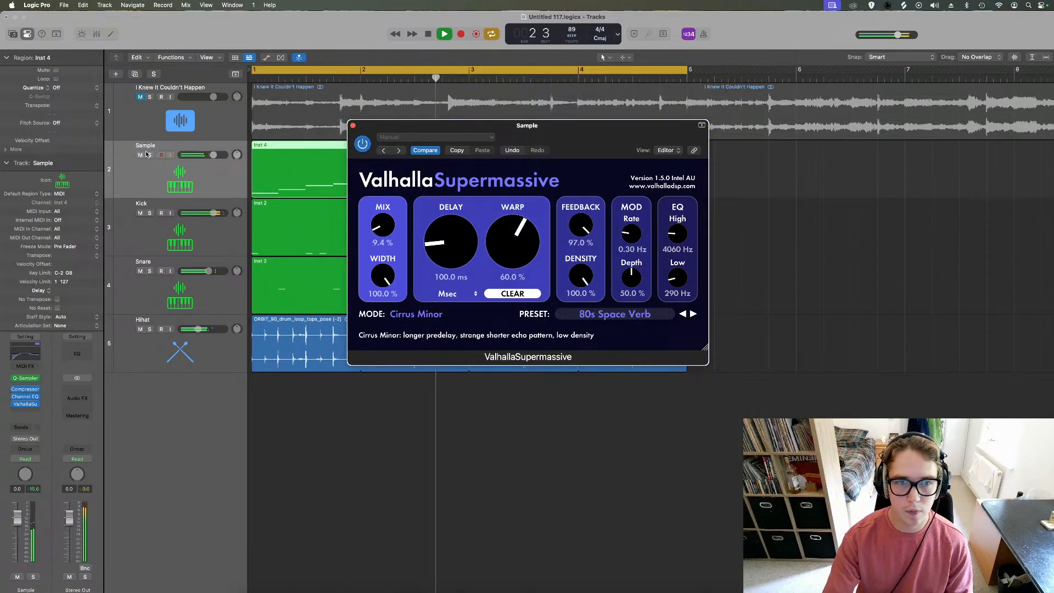
Solo the Sample track, close the reverb window and play the sample from the start
key("s")
left_click(353, 126)
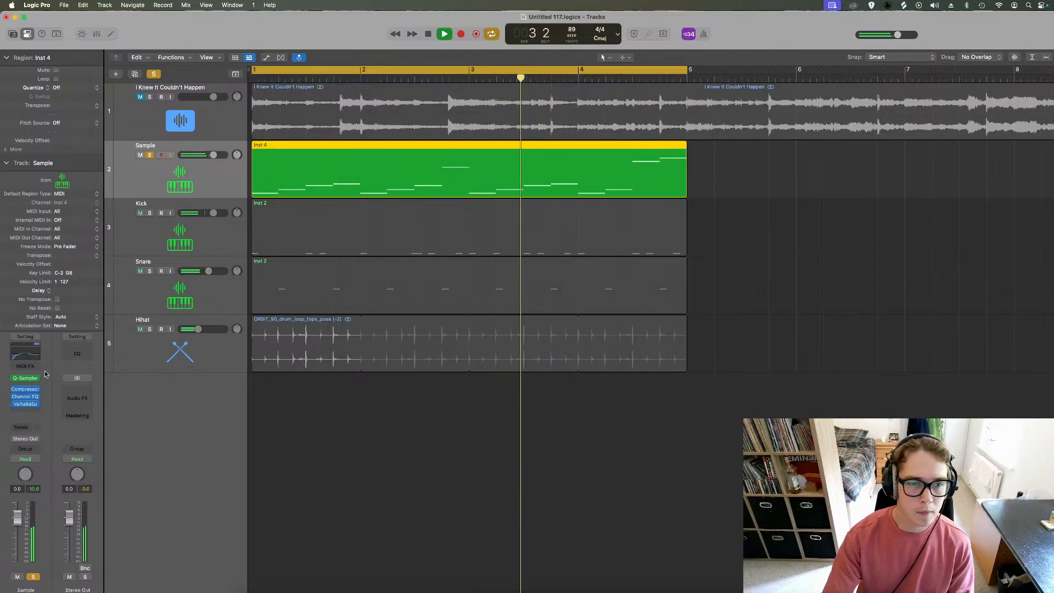
key("Return")
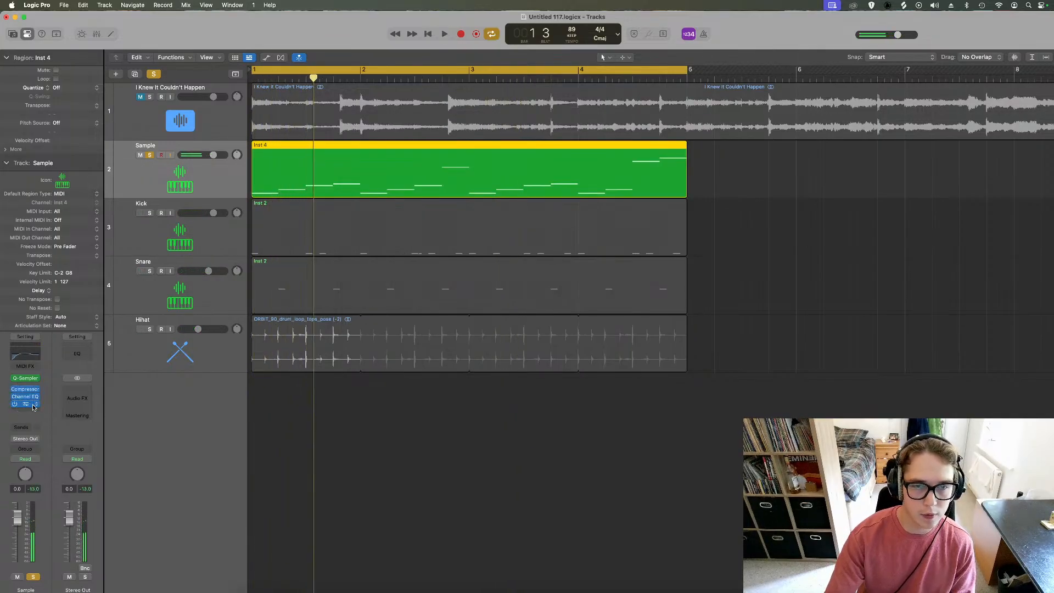
key("space")
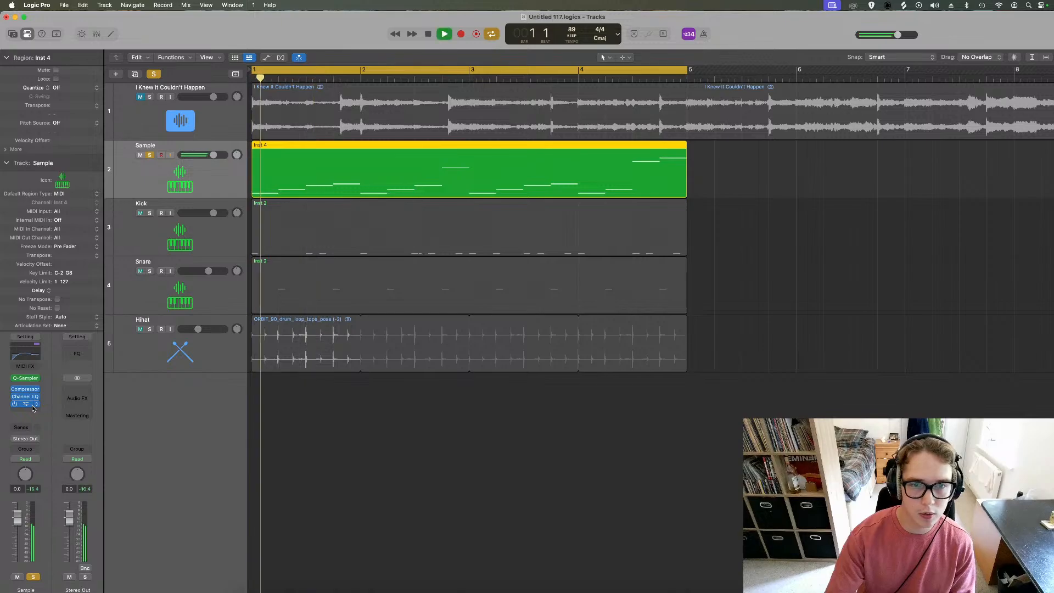
Add a Bus 1 send to the Sample track and stop playback
left_click(20, 432)
mouse_move(65, 504)
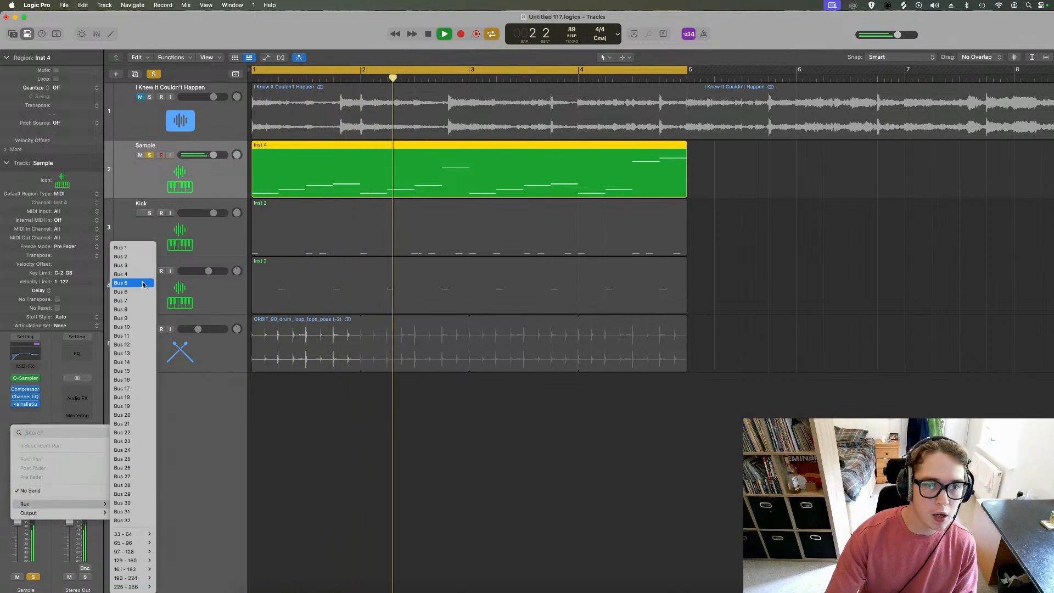
left_click(121, 247)
key("space")
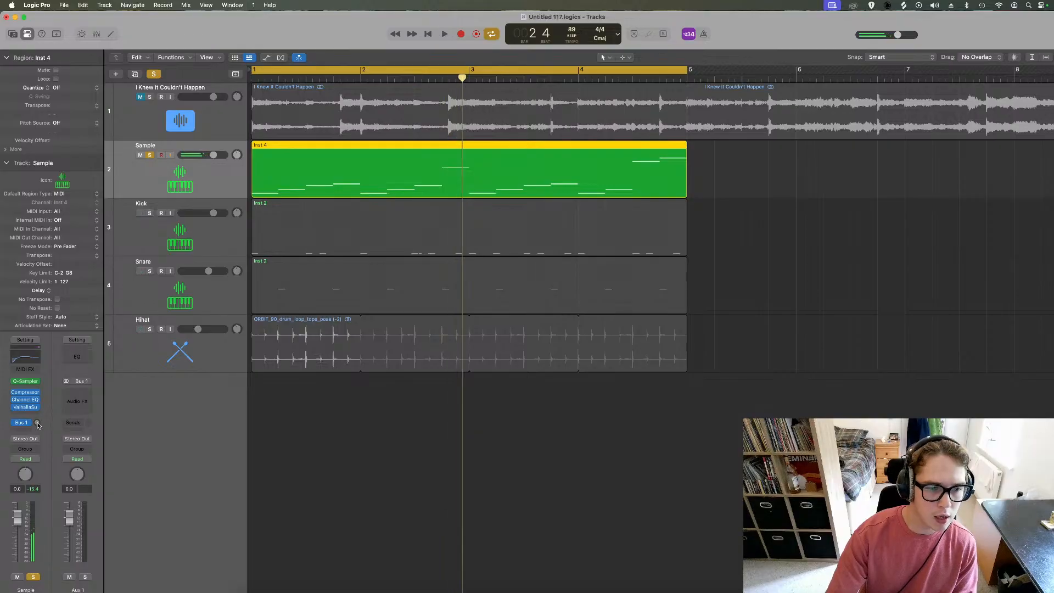
Insert a stereo Echo on Aux 1, close it and adjust the Sample track's Bus 1 send level during playback
left_click(71, 394)
mouse_move(110, 459)
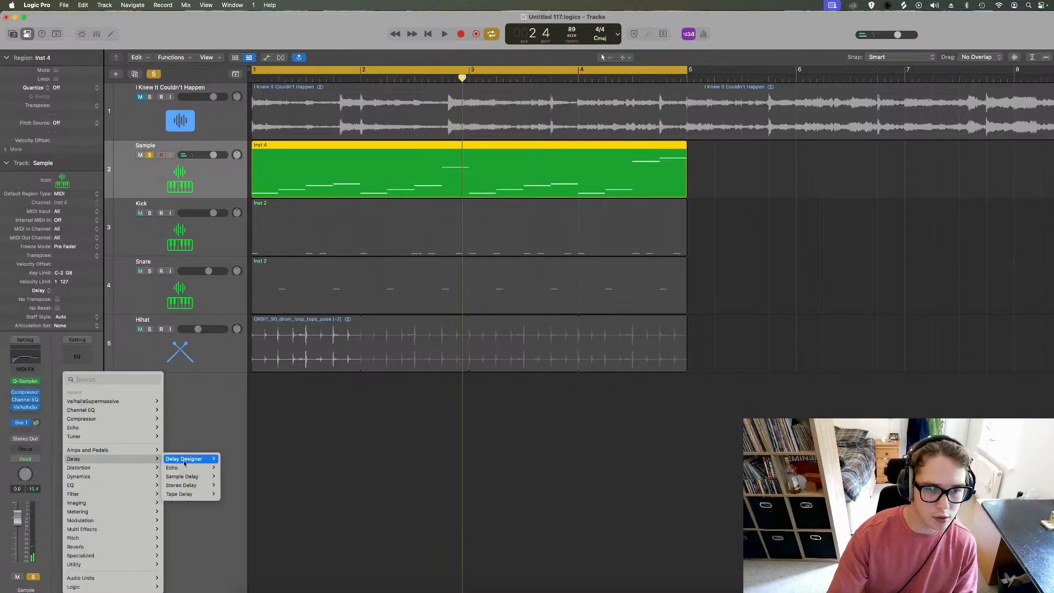
mouse_move(186, 468)
left_click(230, 469)
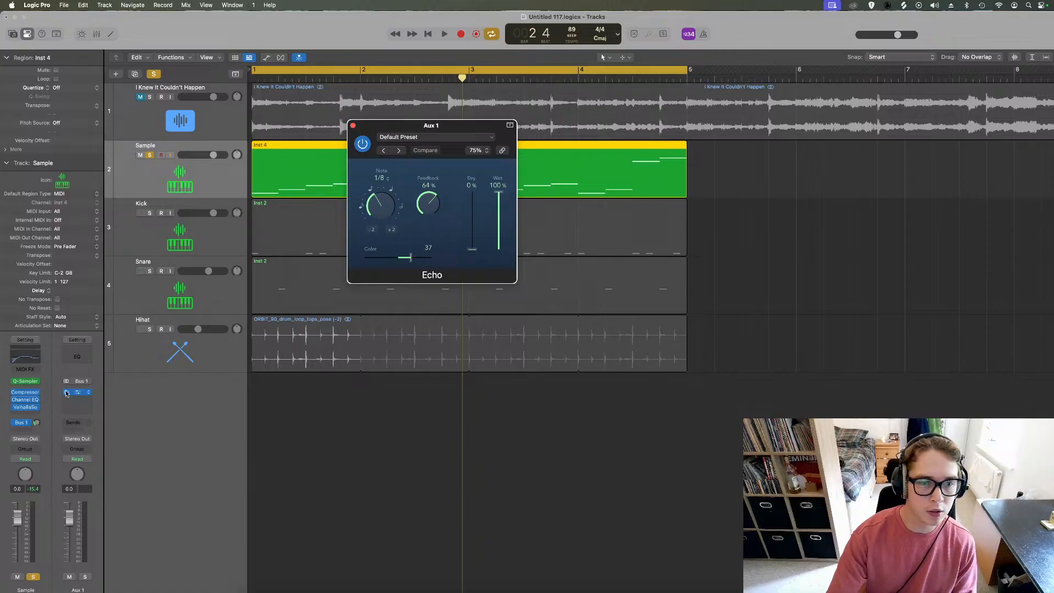
left_click(353, 126)
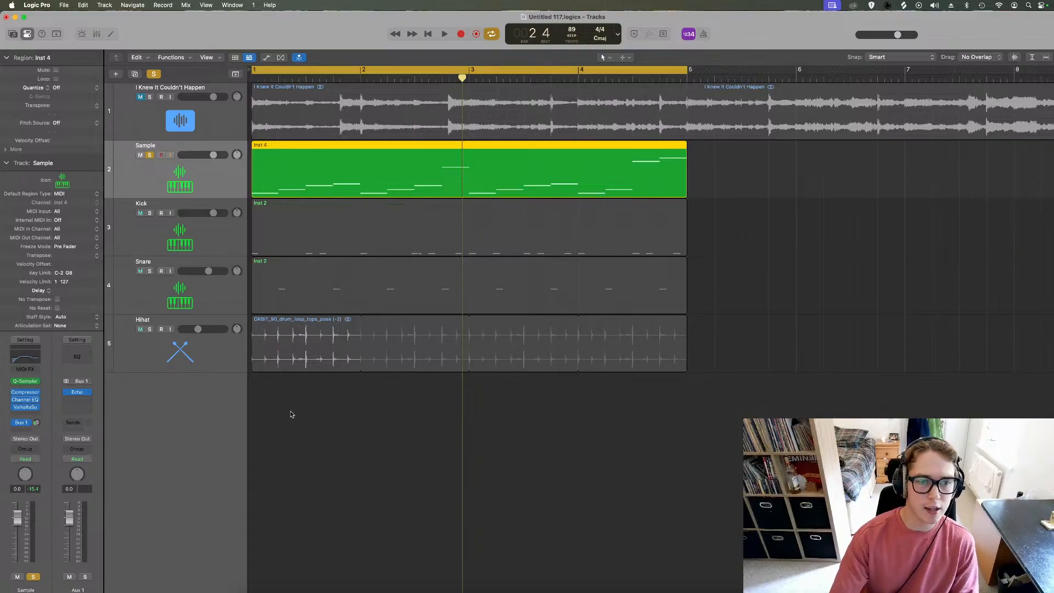
key("space")
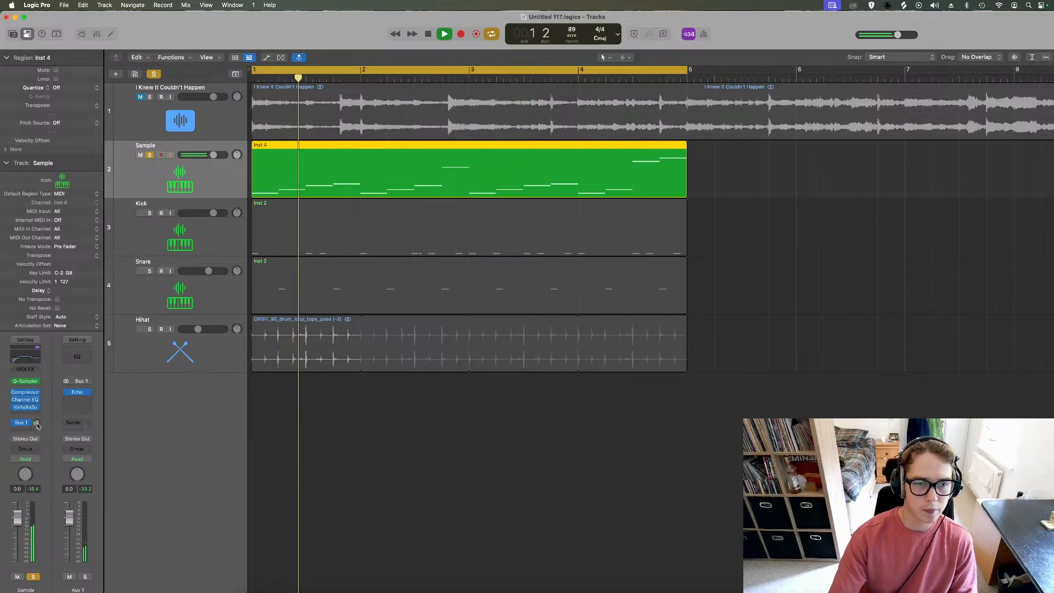
left_click_drag(36, 422, 37, 433)
Add a Channel EQ to Aux 1 with a low cut at about 124 Hz, and close it
left_click(77, 356)
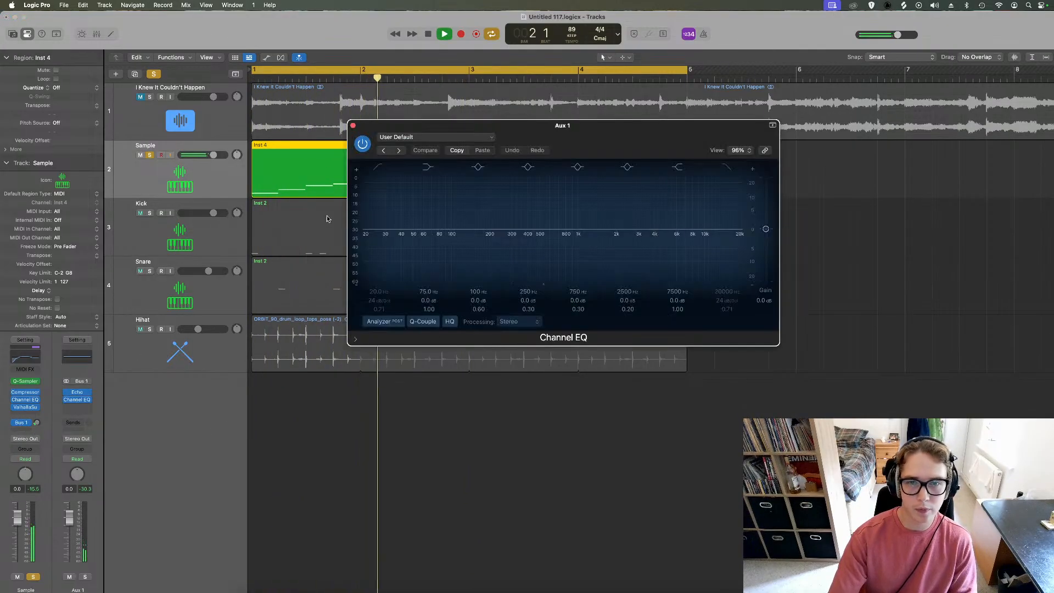
left_click_drag(379, 231, 480, 228)
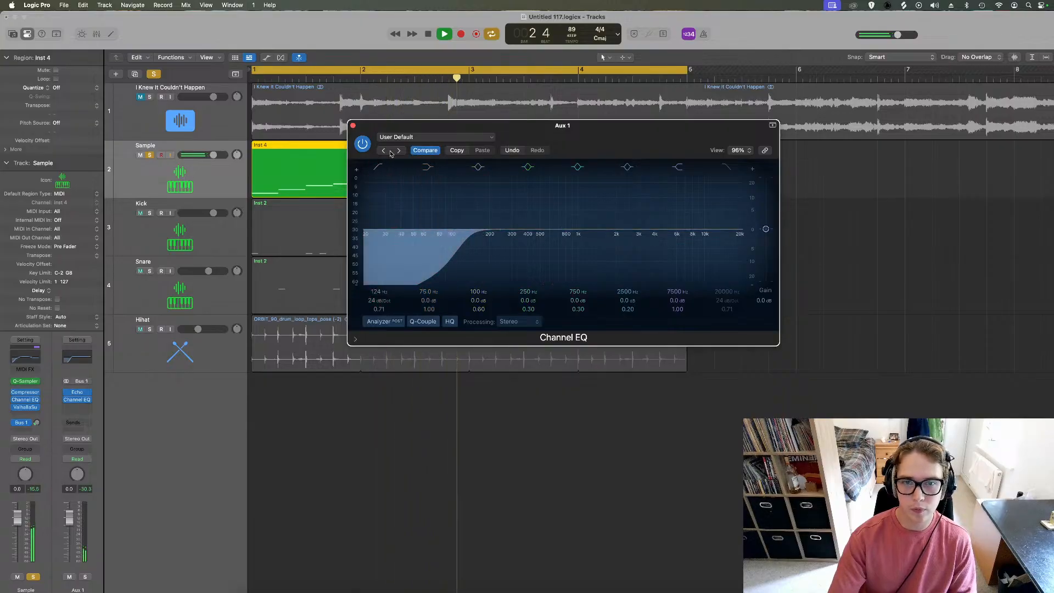
left_click(353, 125)
key("space")
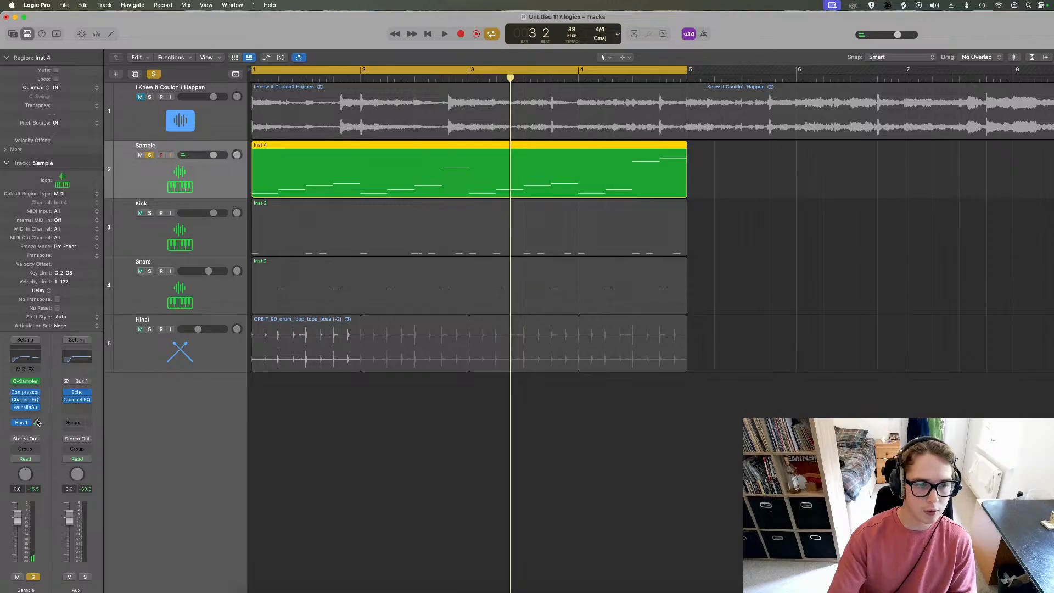
Turn off the Sample track's solo, play the full beat and stop playback
key("space")
left_click(149, 155)
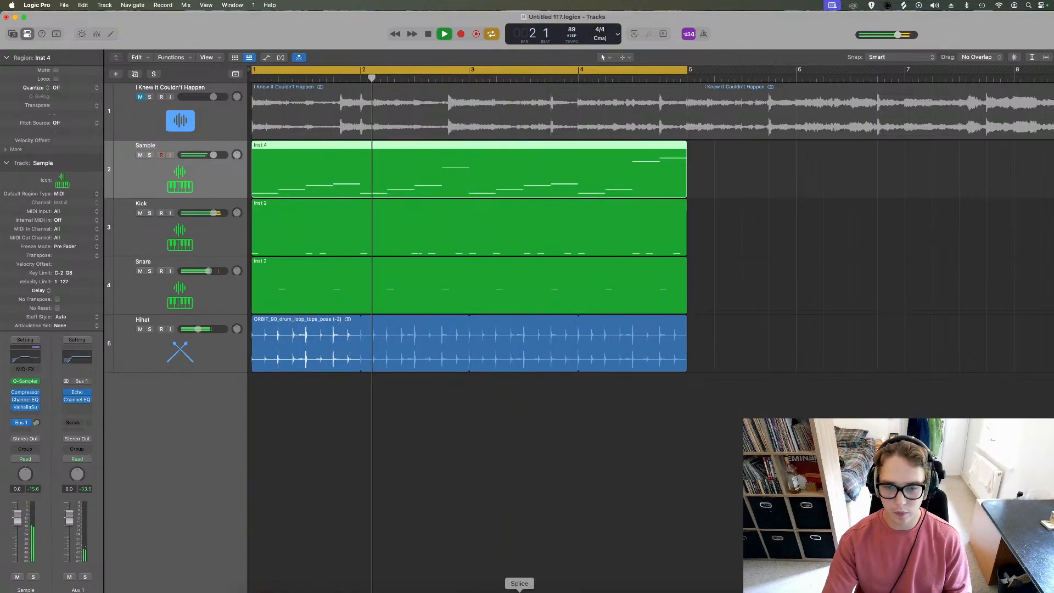
left_click(520, 591)
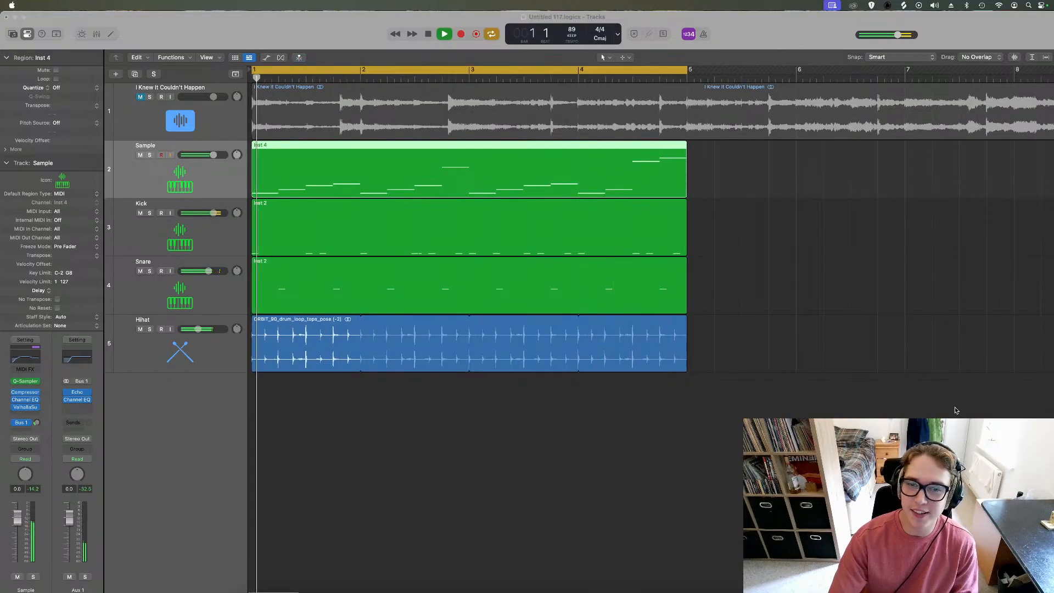
left_click(982, 406)
key("space")
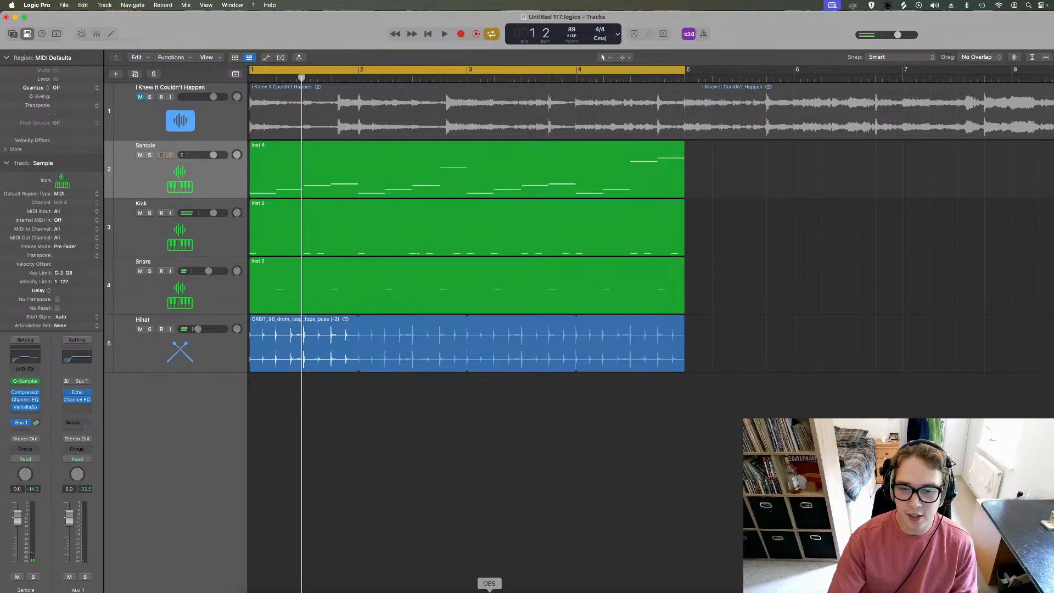
left_click(489, 592)
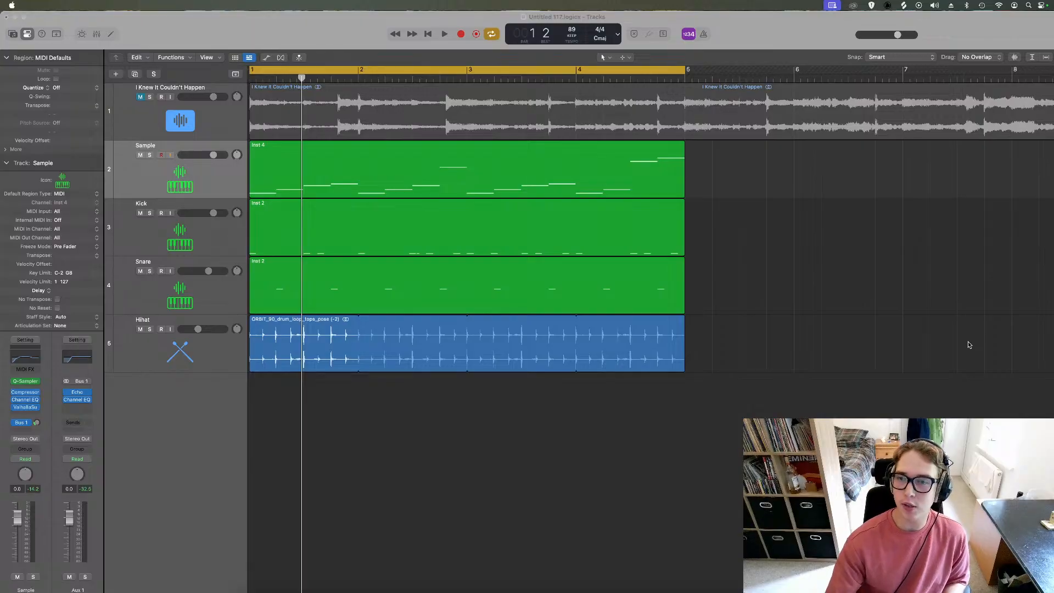
left_click(968, 361)
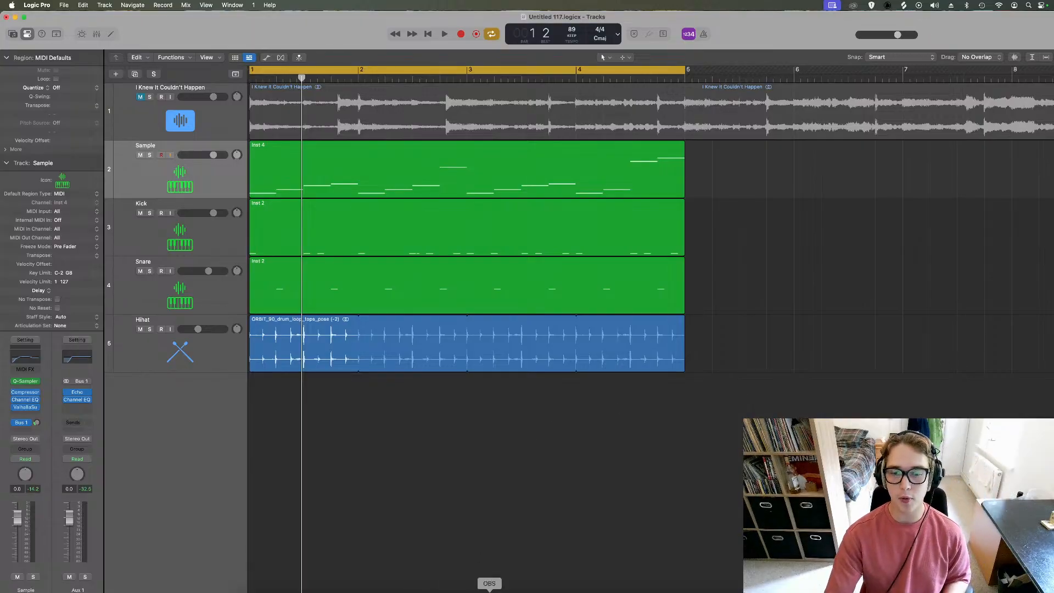
left_click(489, 589)
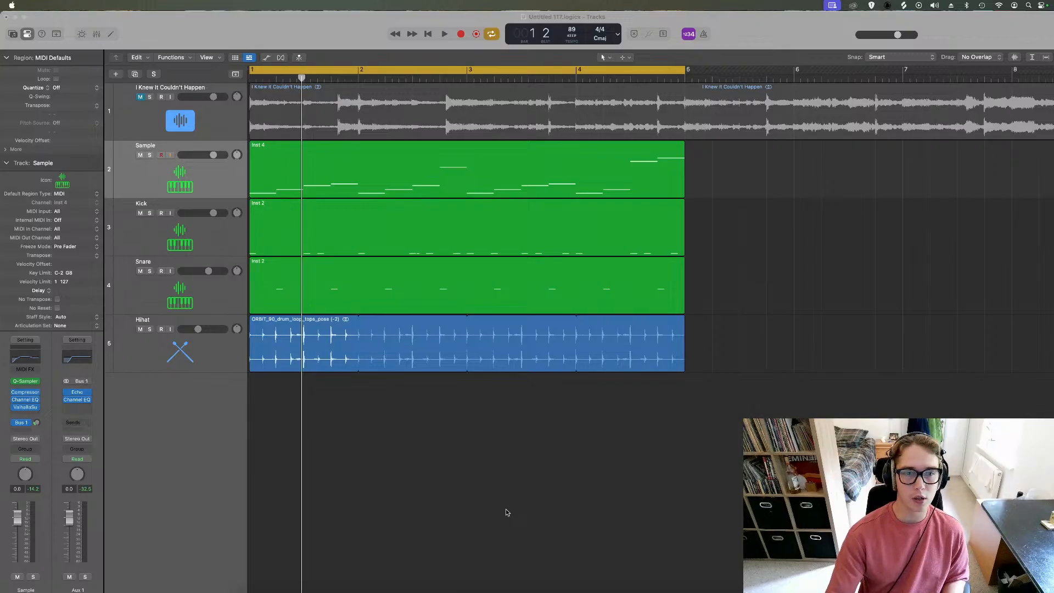
scroll(950, 297, "left", 1)
left_click(951, 297)
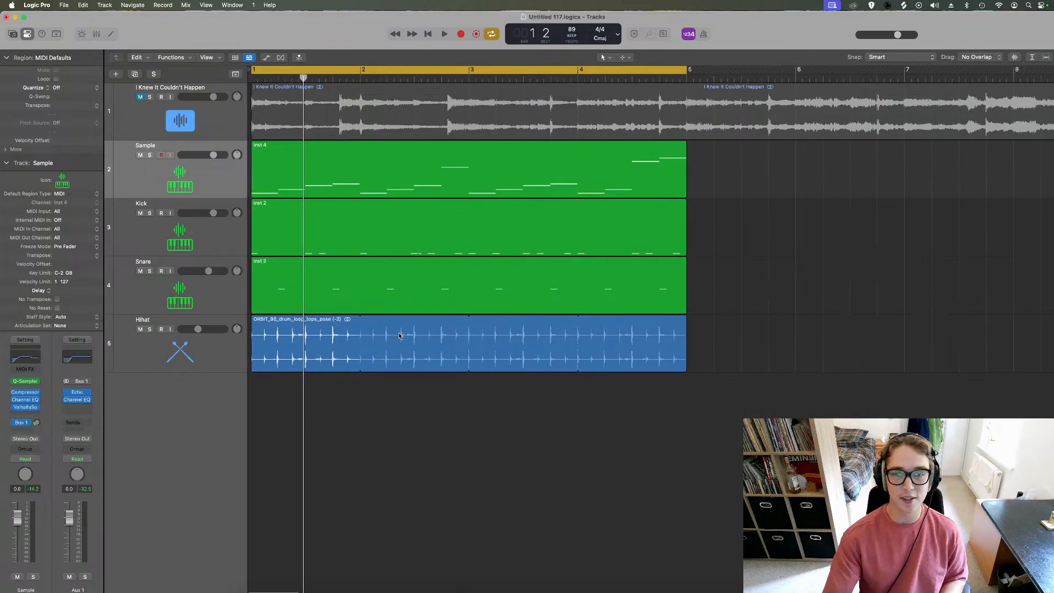
Reduce the track height and play the full beat from bar 1
key("super+Up")
key("space")
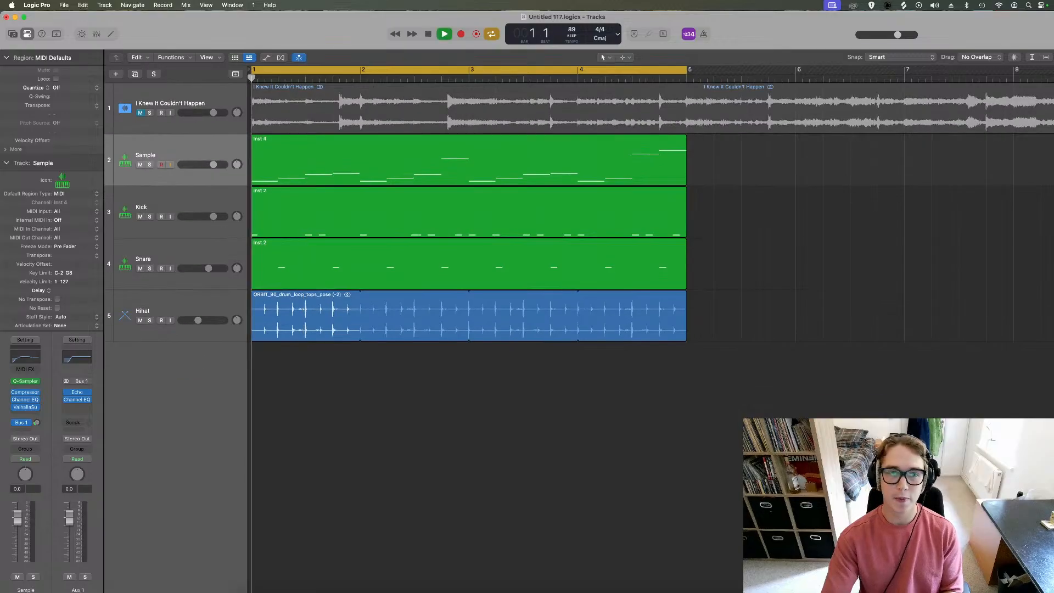
Stop playback, duplicate the Sample track with its instrument and effects, and name the copy Sample Layer
key("space")
left_click(181, 147)
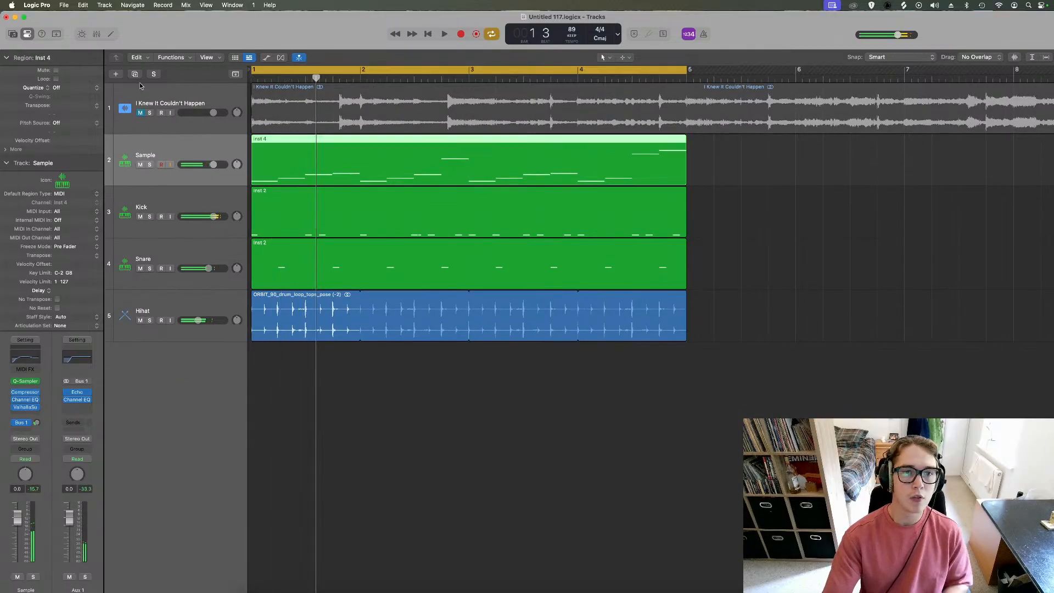
left_click(134, 74)
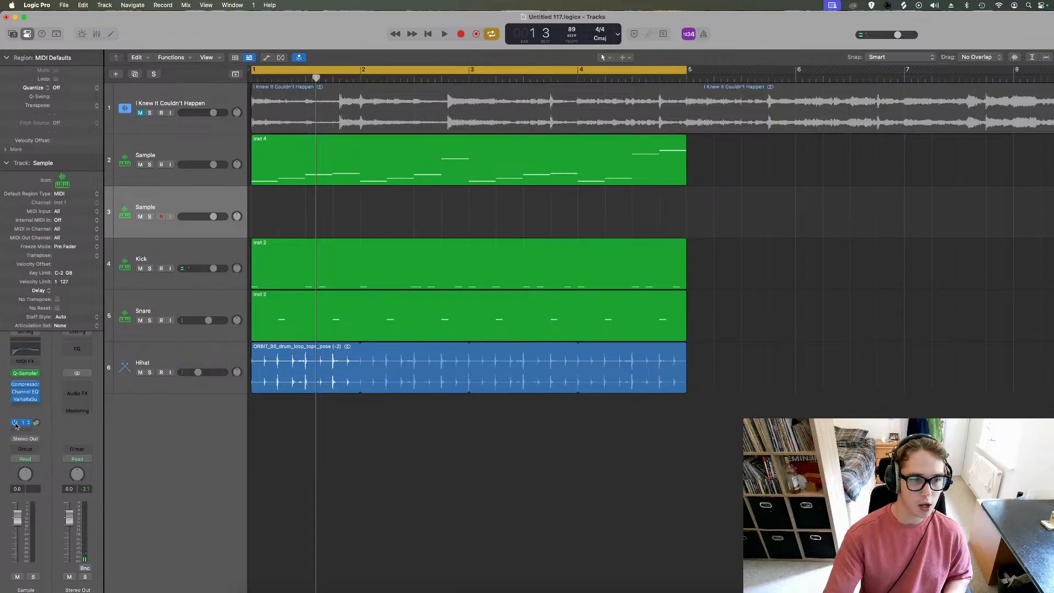
left_click(150, 161)
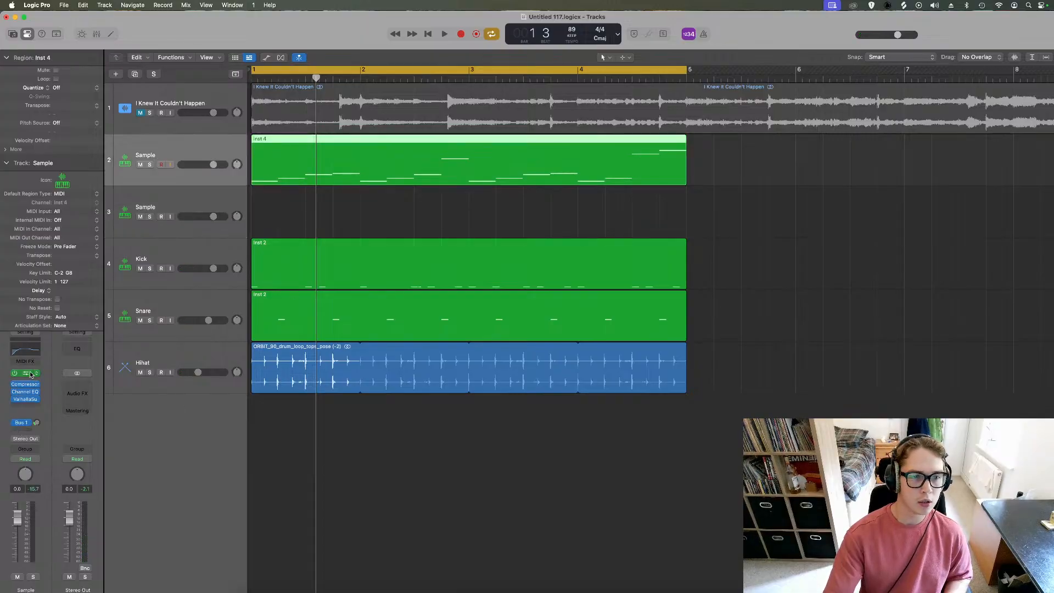
left_click(208, 228)
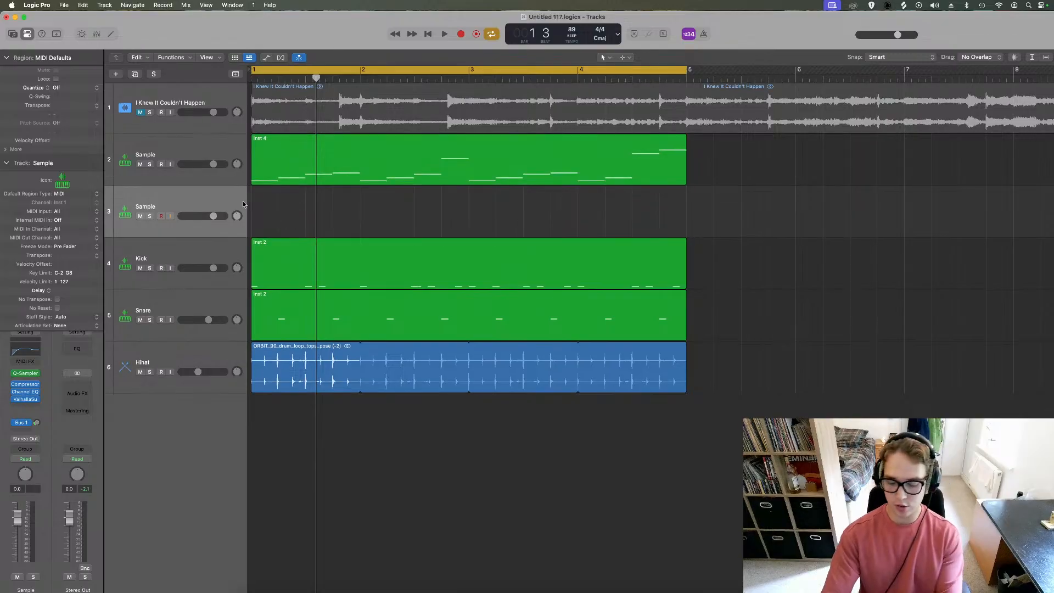
key("super+BackSpace")
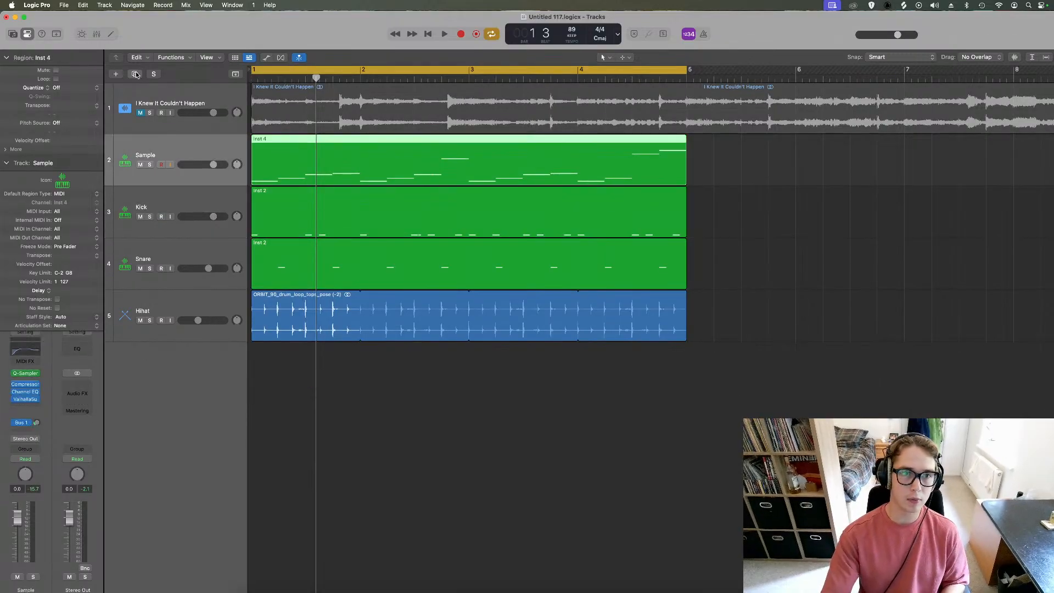
key("super+z")
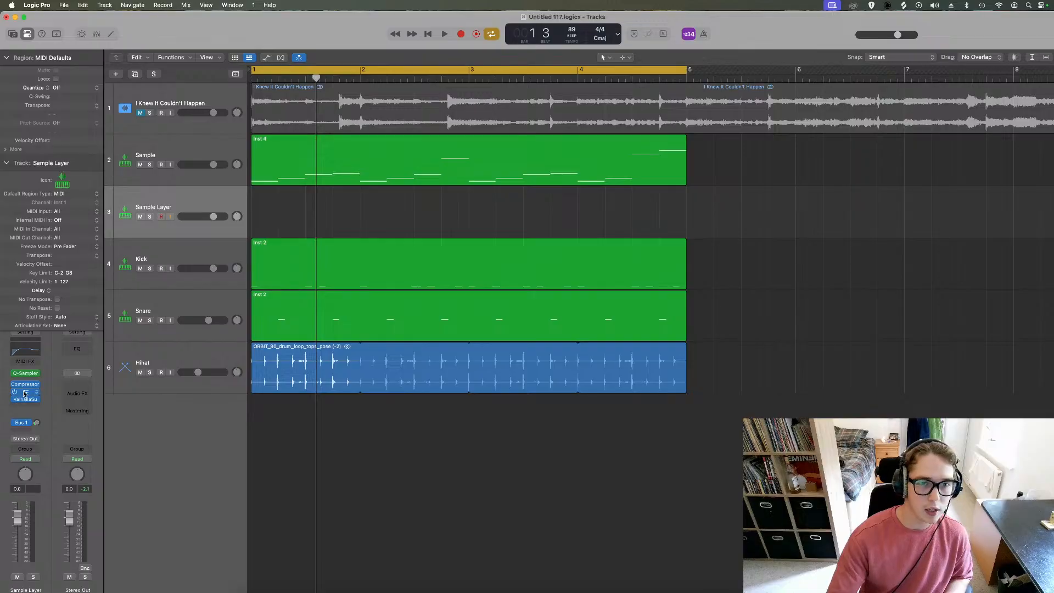
Check and close the Sample Layer's Channel EQ, open its Quick Sampler and set the slicing mode to Transient+Note
mouse_move(25, 376)
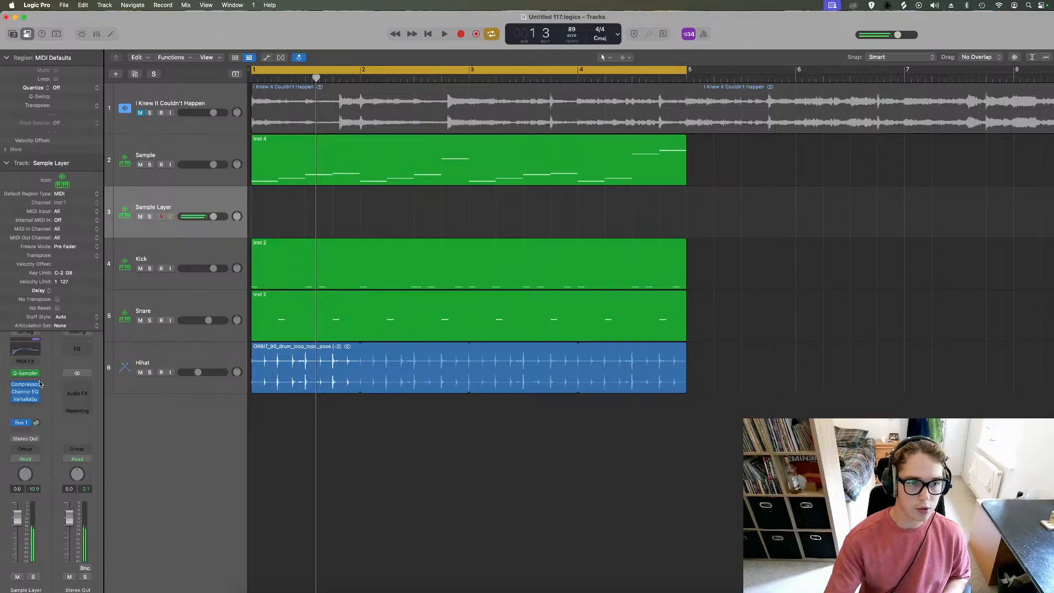
left_click(22, 349)
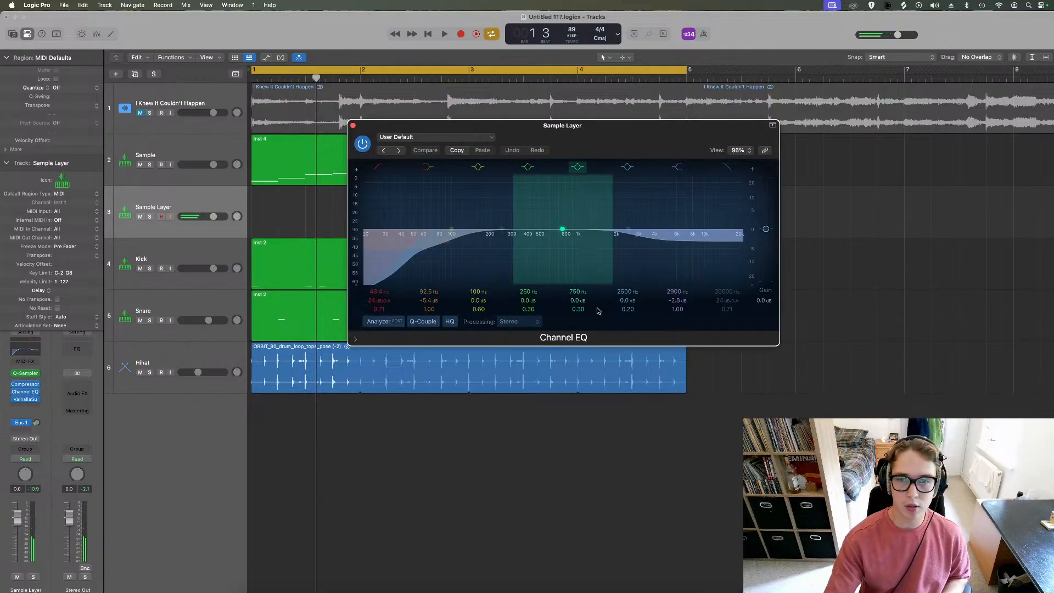
left_click(353, 126)
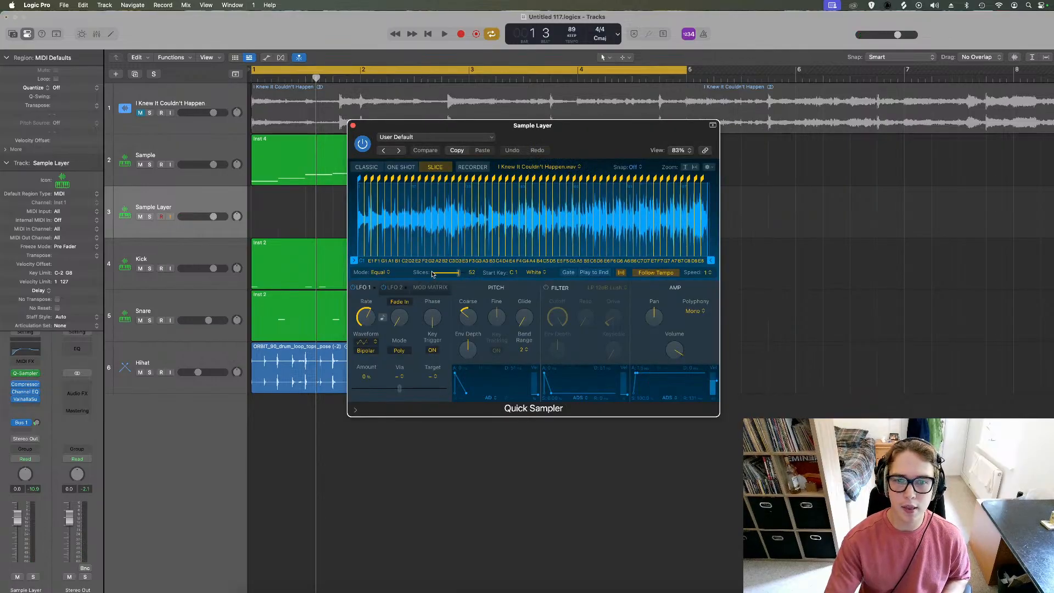
left_click(379, 272)
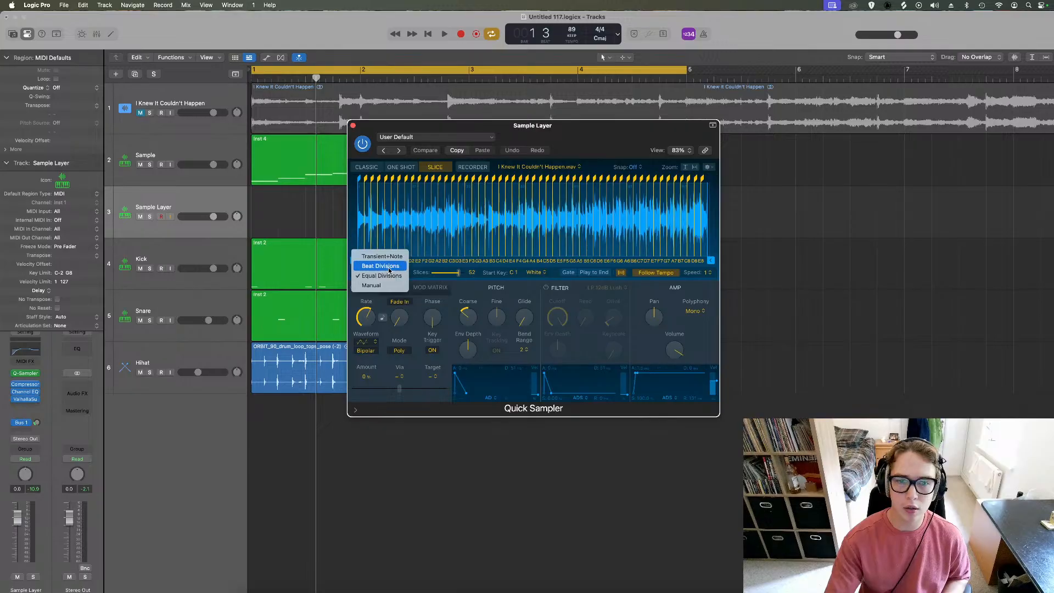
left_click(450, 290)
left_click(391, 276)
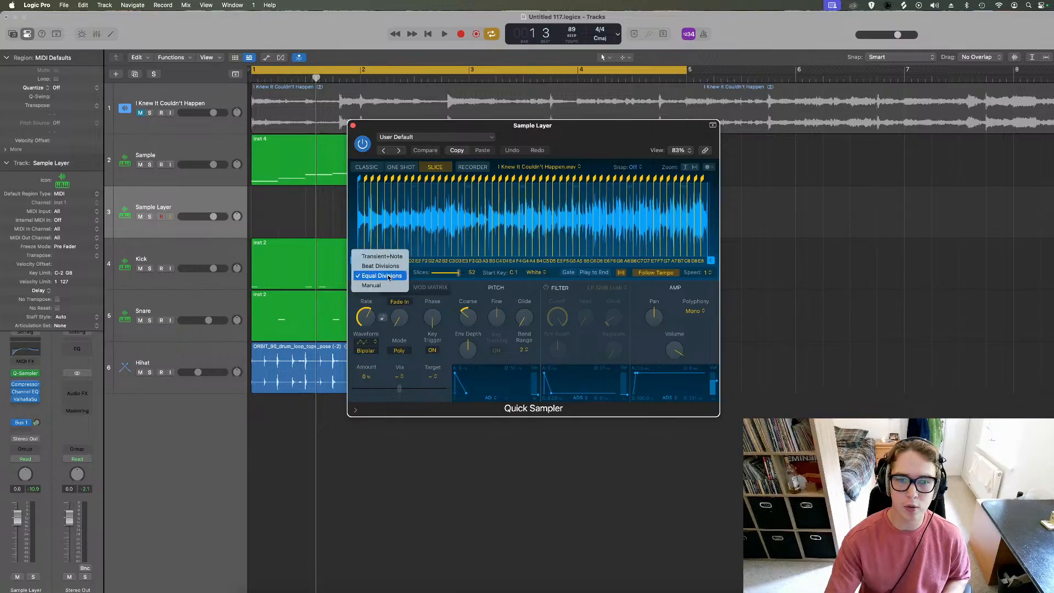
left_click(386, 258)
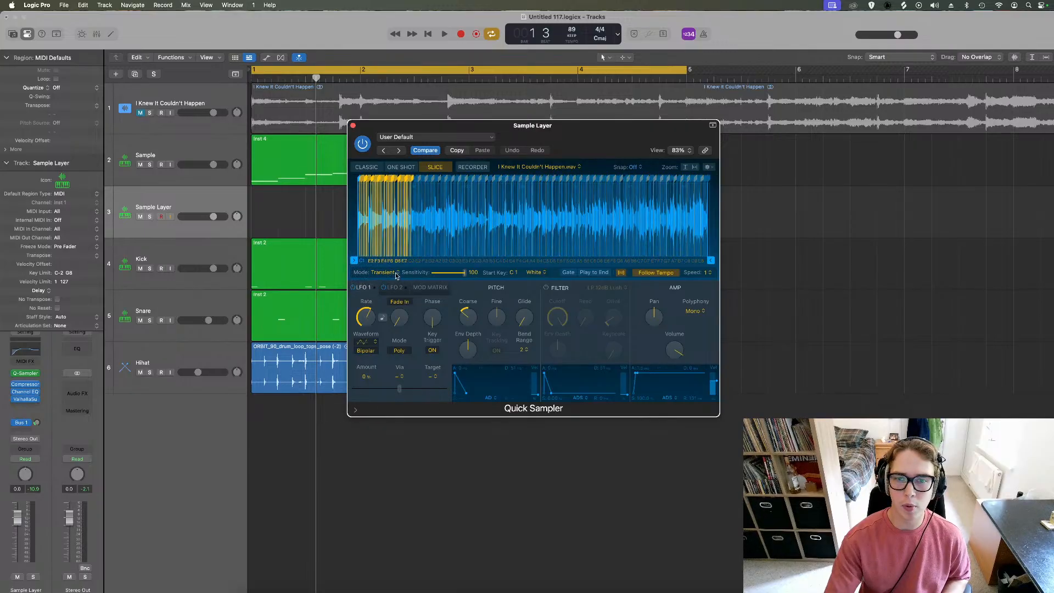
Narrow the Sample Layer's sample range to about bars 37 to 72 and set the transient sensitivity to 29
left_click_drag(383, 260, 522, 260)
left_click_drag(710, 259, 603, 260)
left_click_drag(525, 260, 477, 260)
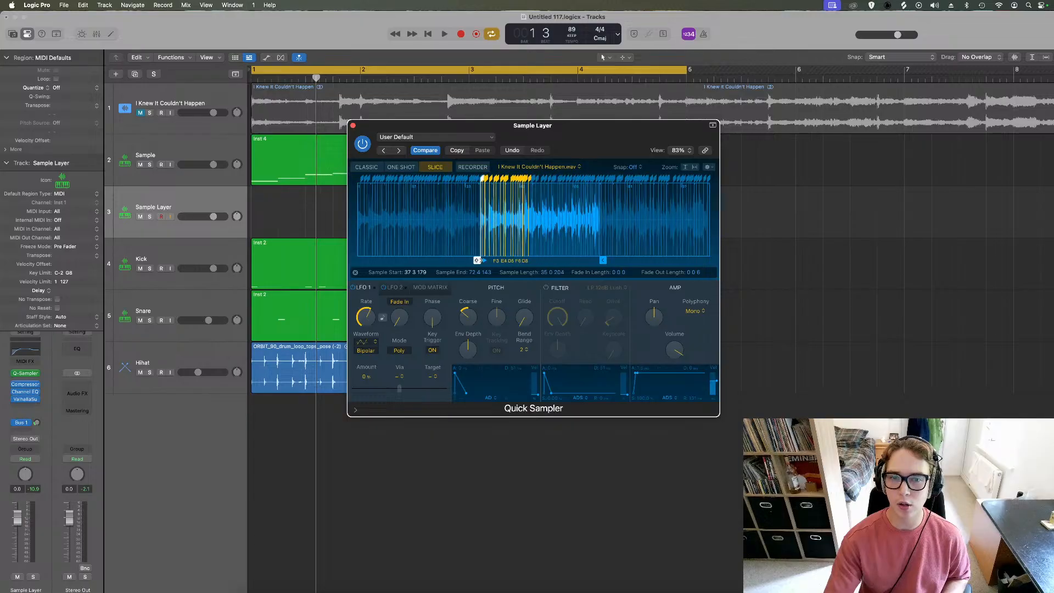
left_click(694, 169)
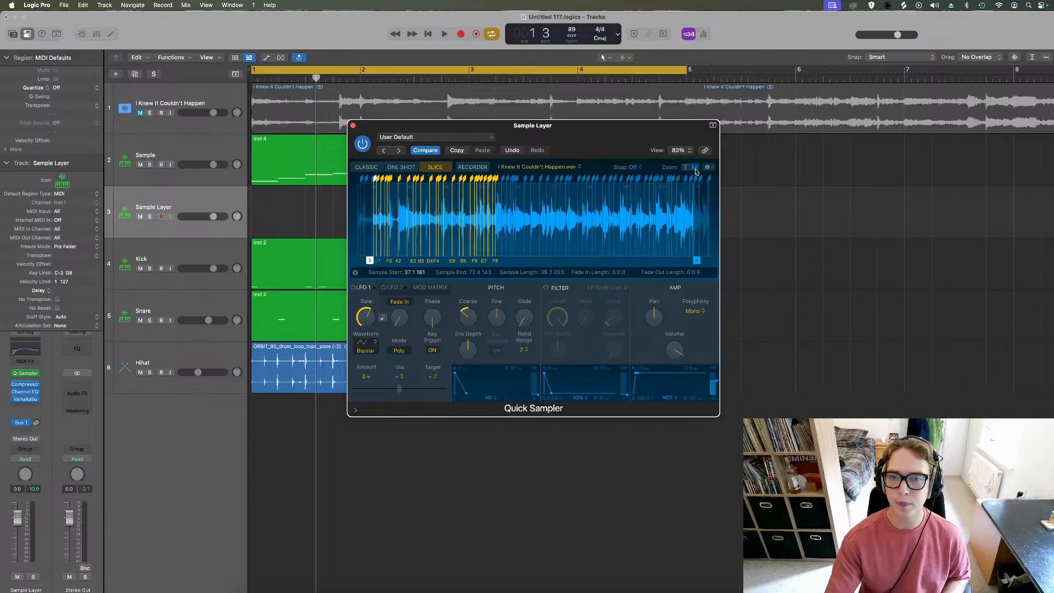
left_click(356, 273)
left_click_drag(462, 276, 440, 281)
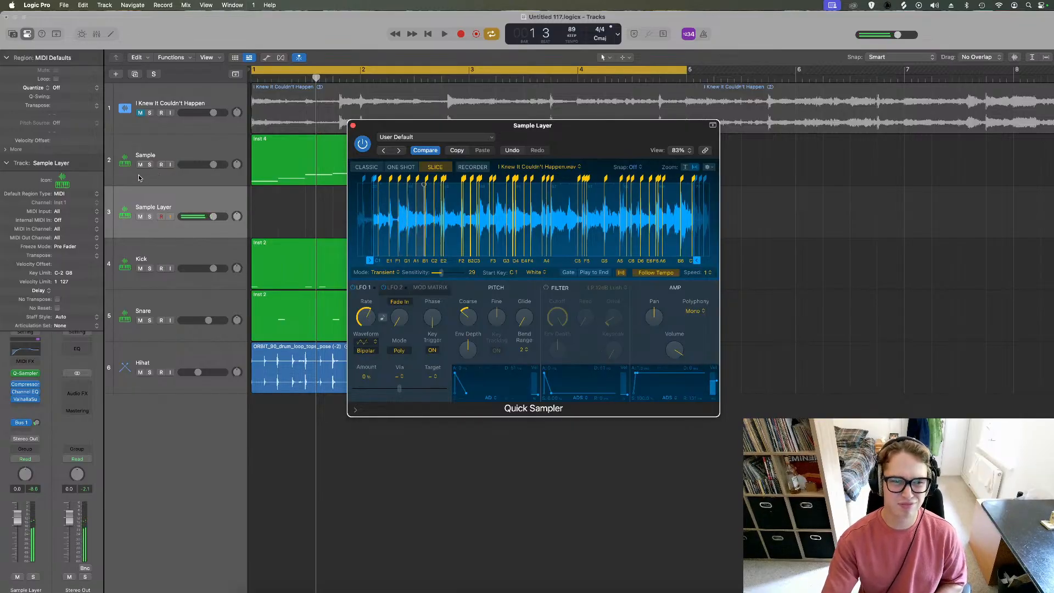
Set the Sample Layer's Channel EQ to a low cut at about 488 Hz, high shelf of -0.2 dB and high cut at 6000 Hz
left_click(24, 354)
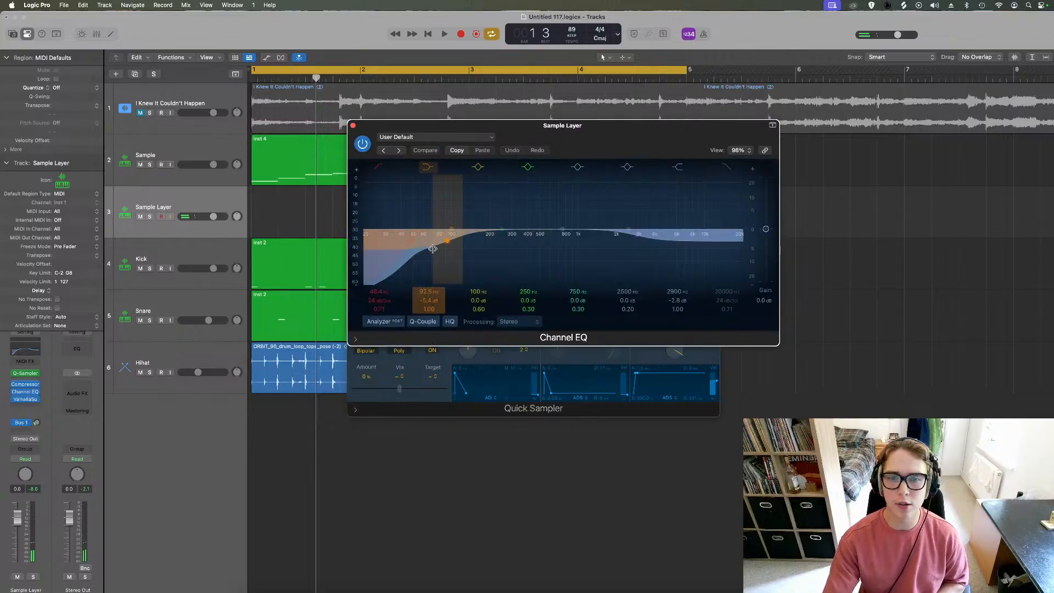
left_click_drag(385, 247, 516, 247)
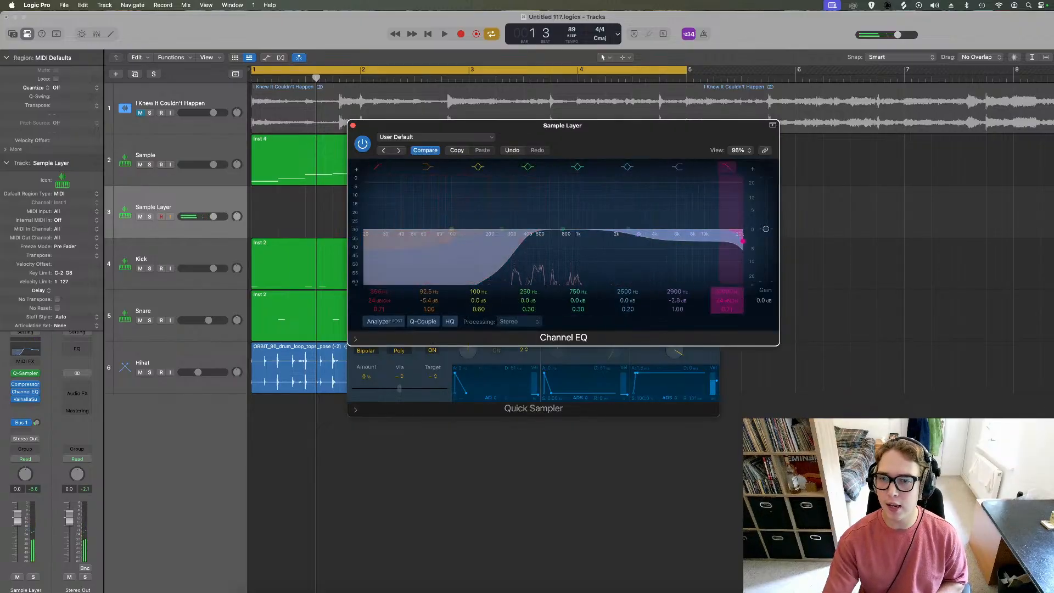
left_click_drag(736, 249, 677, 248)
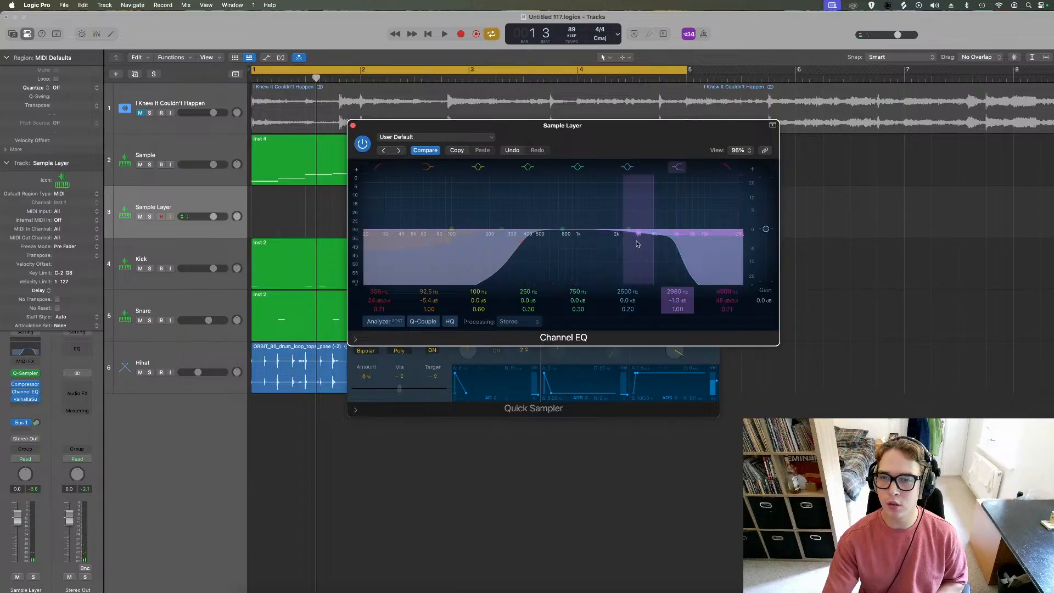
left_click_drag(516, 252, 531, 252)
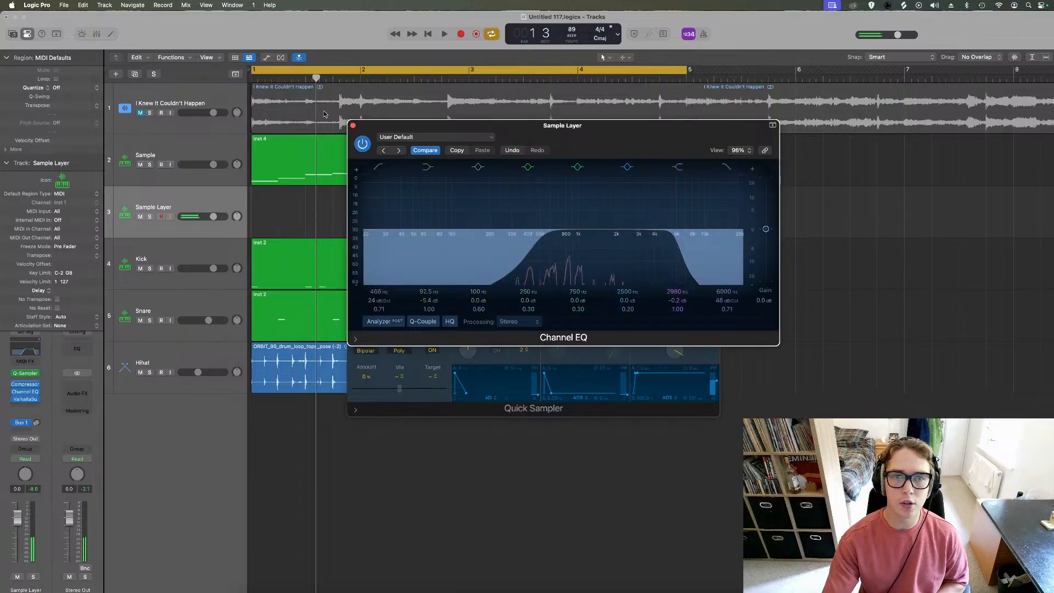
left_click(353, 126)
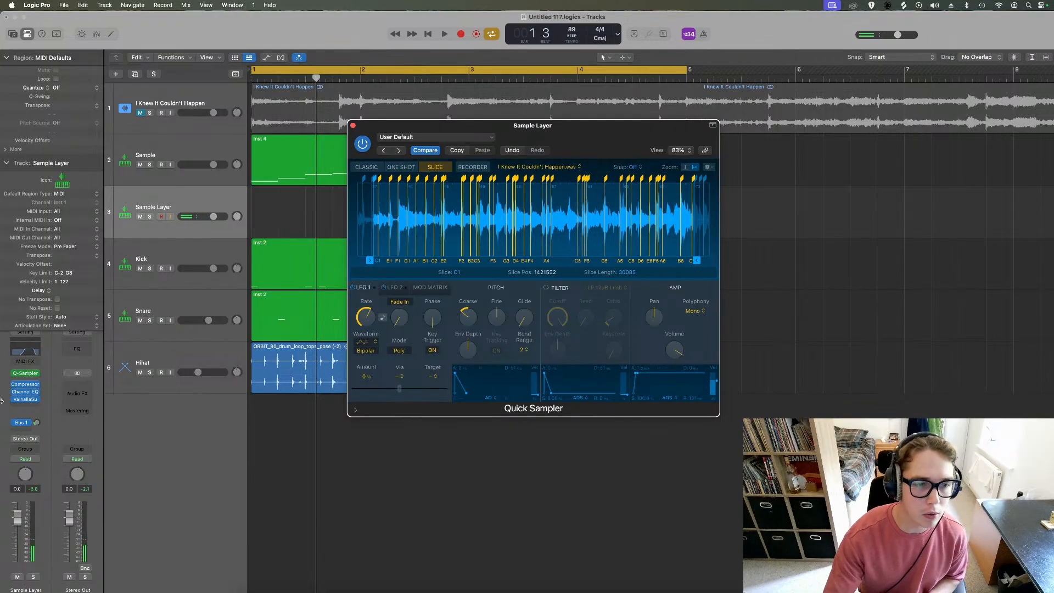
Insert a Spreader after the Channel EQ on the Sample Layer track and close its window
left_click(39, 421)
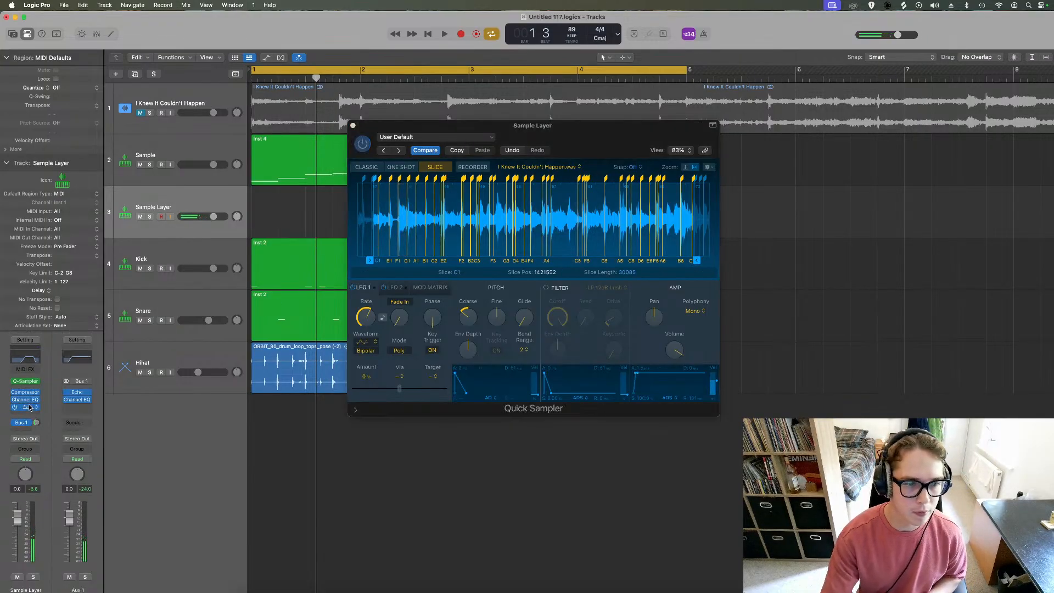
left_click(28, 406)
mouse_move(82, 520)
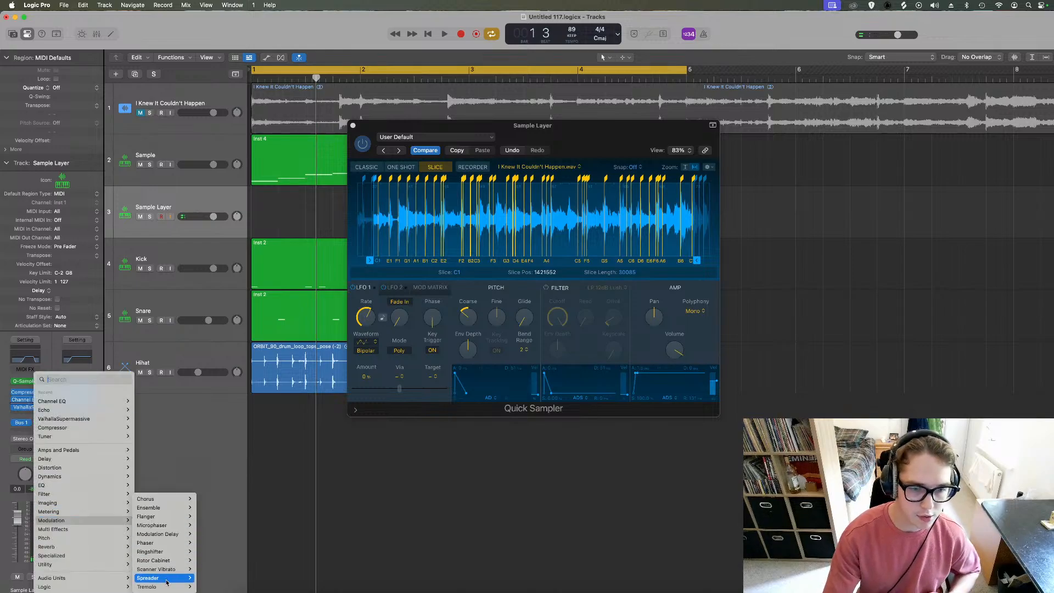
mouse_move(165, 578)
left_click(226, 580)
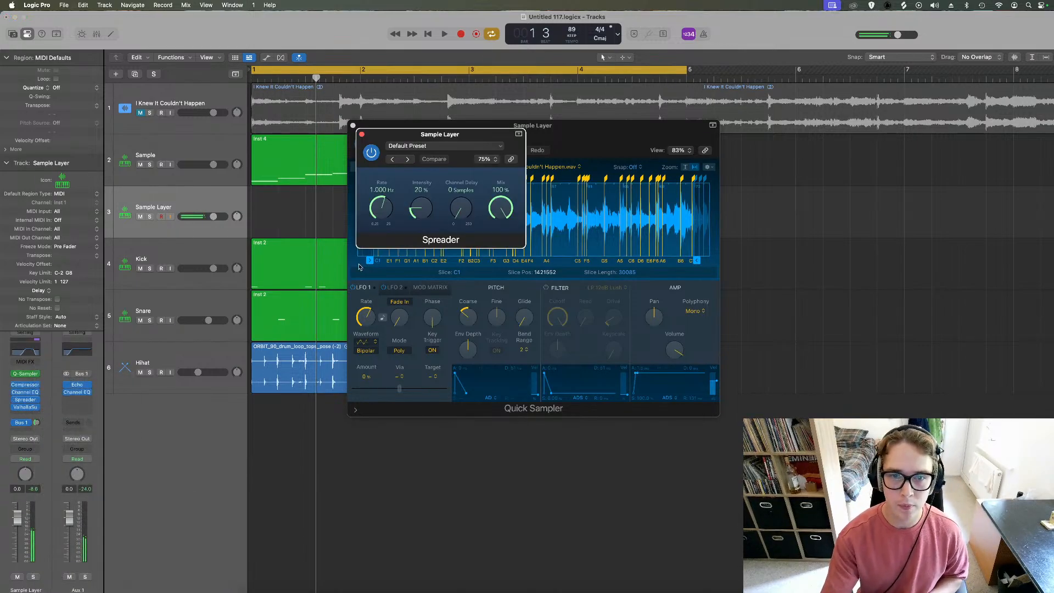
key("super+w")
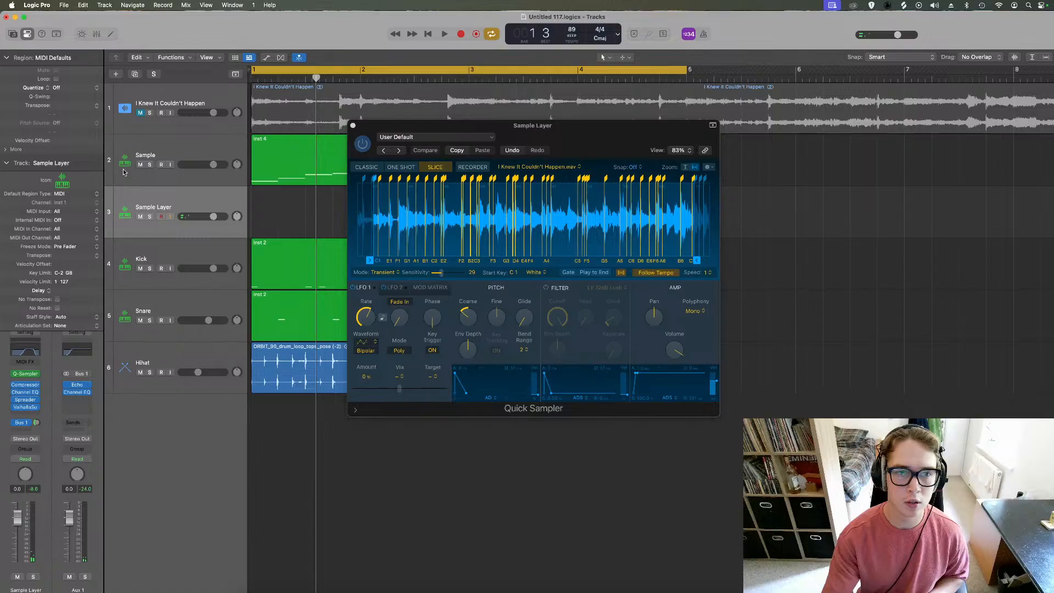
Solo the Sample and Sample Layer tracks, audition chops over the playing sample, stop playback and clear the solos
left_click(148, 216)
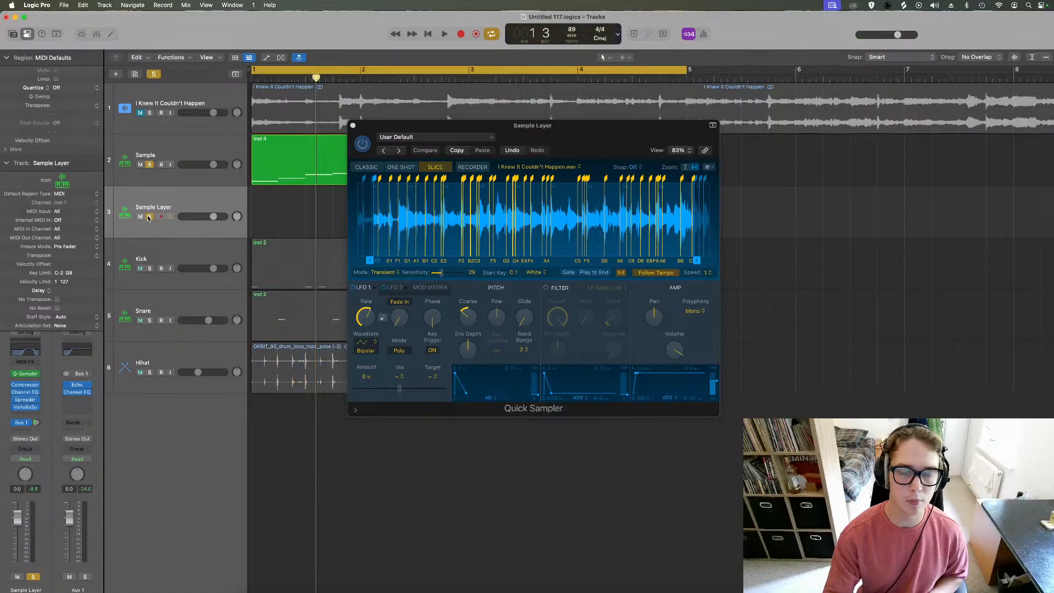
key("space")
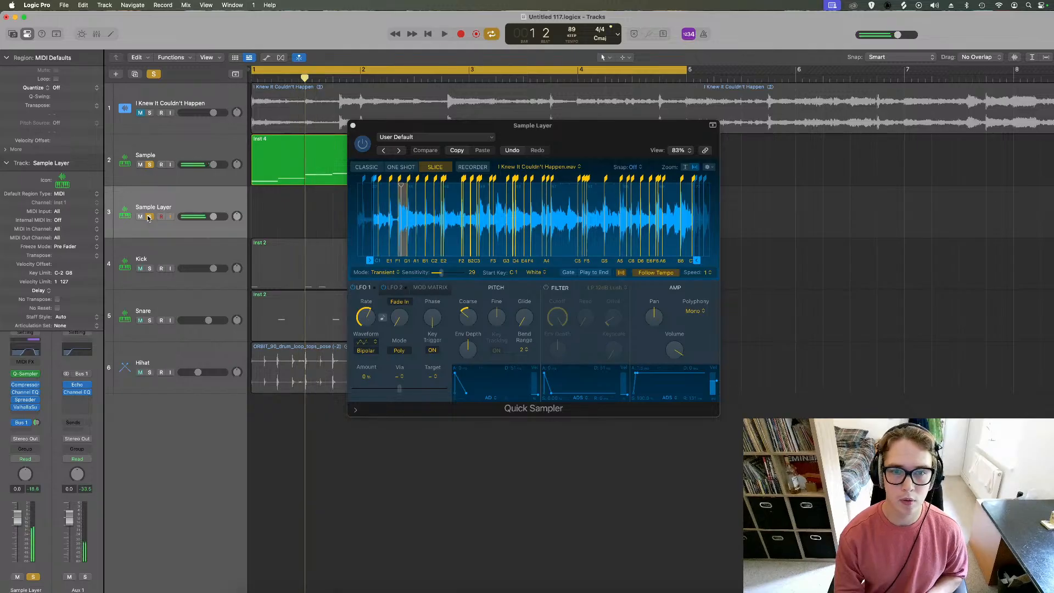
key("space")
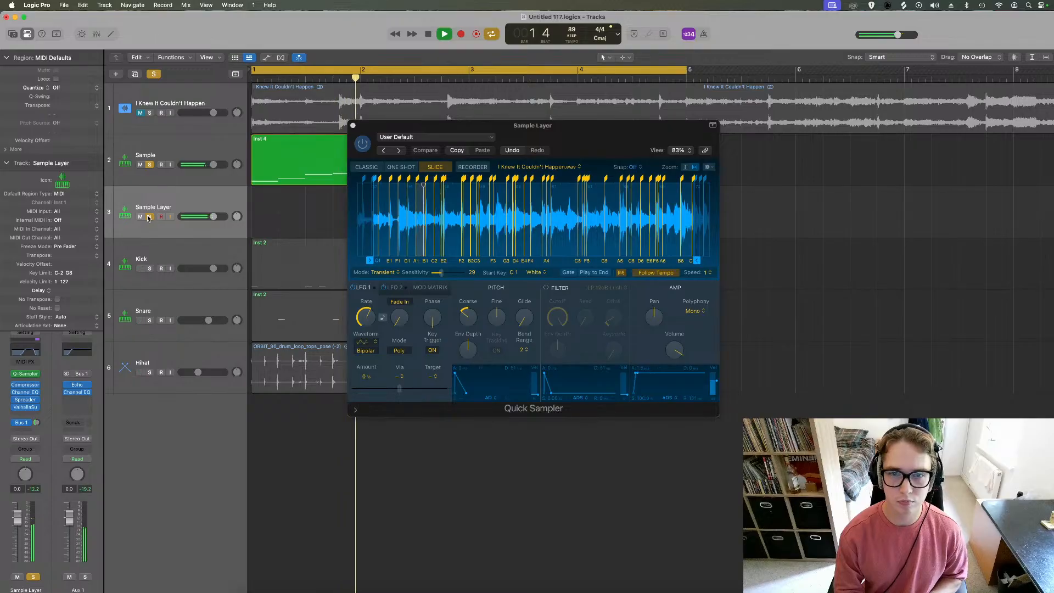
key("space")
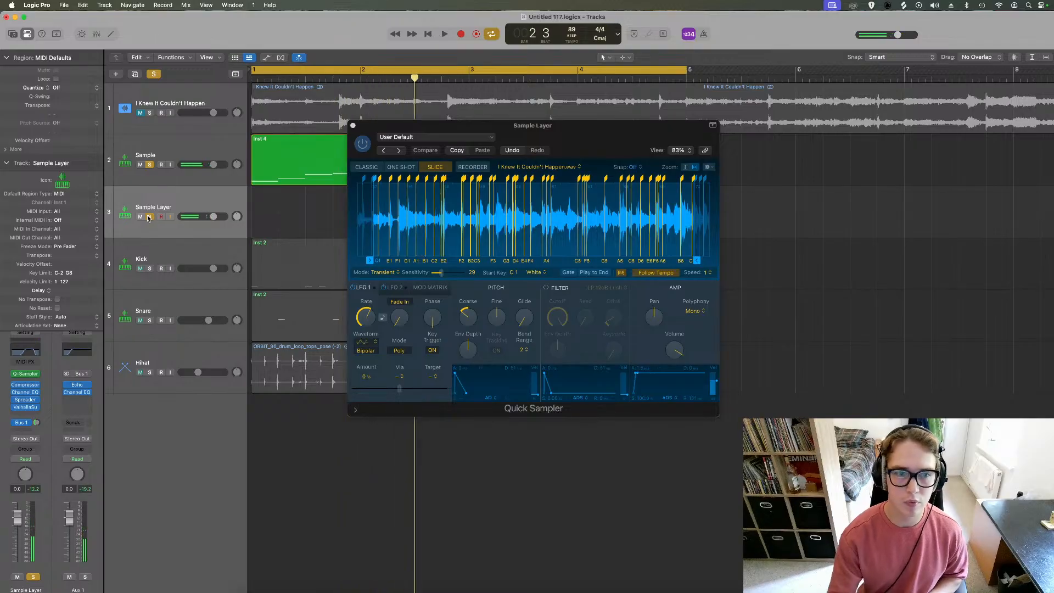
left_click(154, 74)
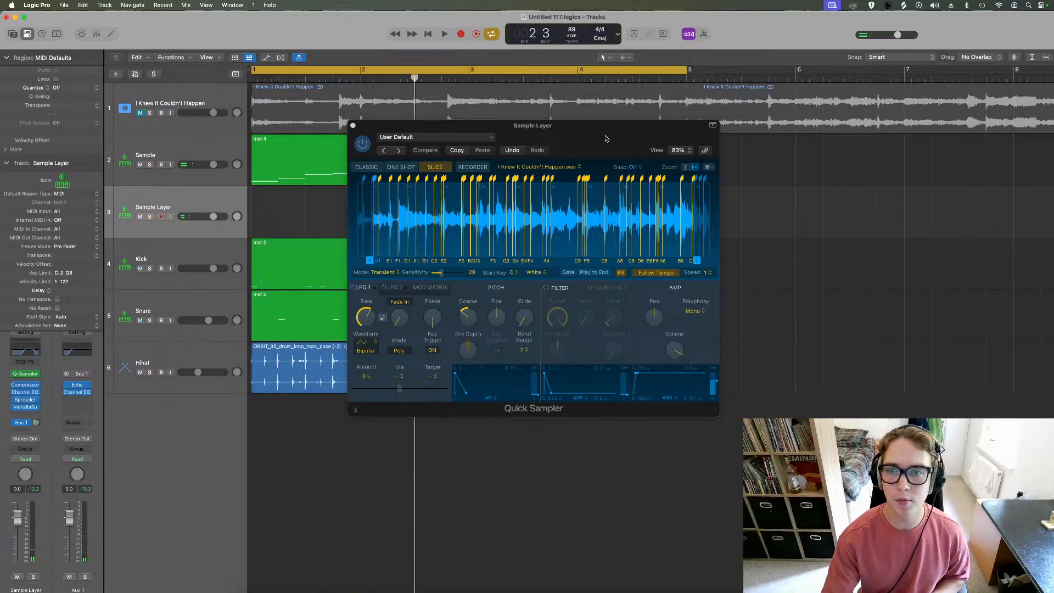
Move the Quick Sampler window clear of the arrangement, audition chops over the full beat and turn on Gate for the slices
left_click_drag(606, 138, 962, 99)
key("space")
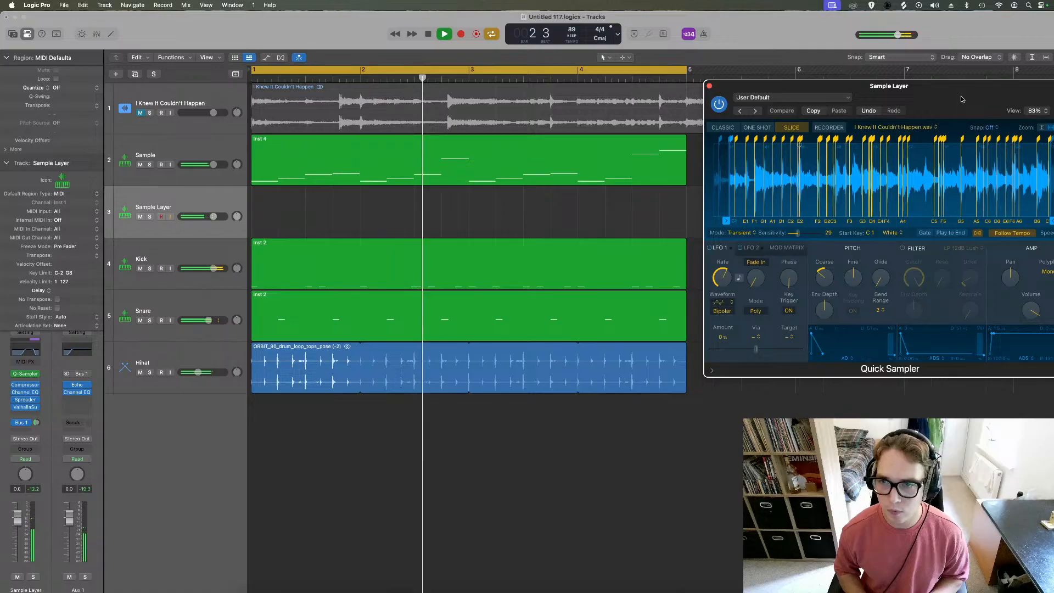
key("space")
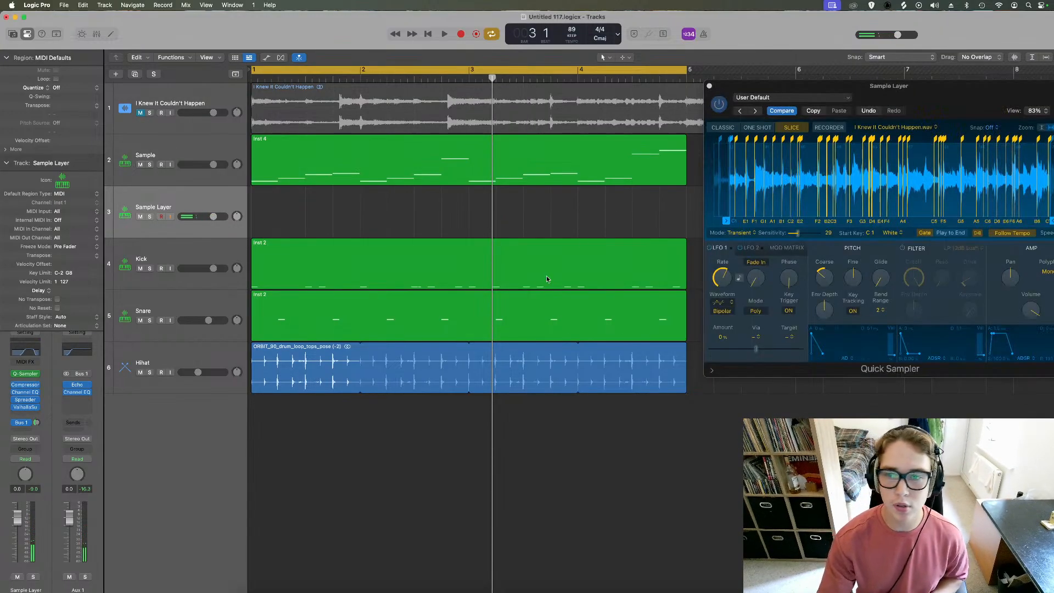
left_click_drag(921, 103, 890, 102)
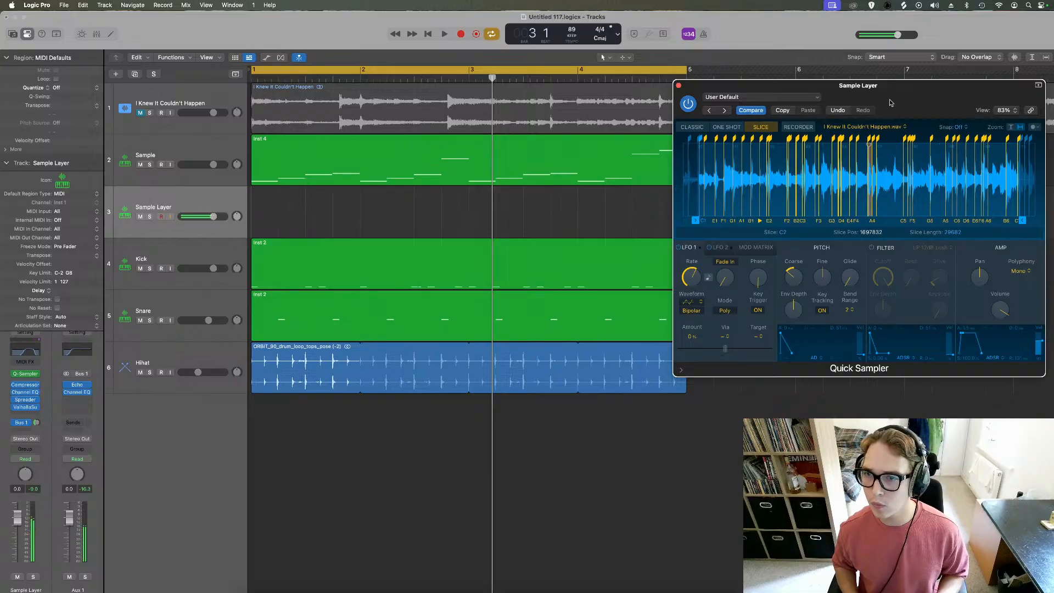
Rehearse over the looping beat, record a four-bar chop part on the Sample Layer track and stop
key("space")
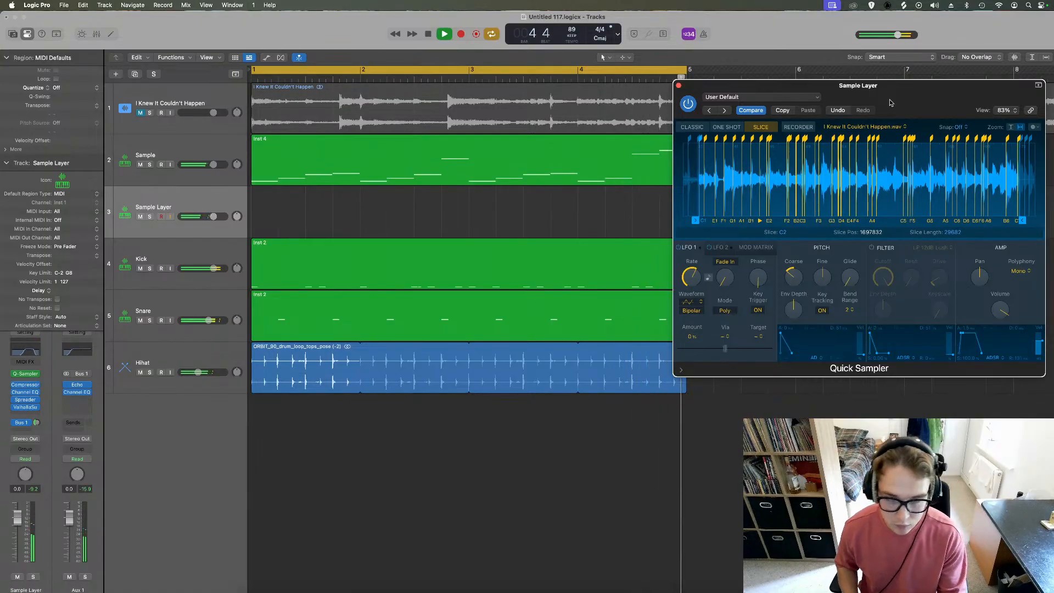
key("r")
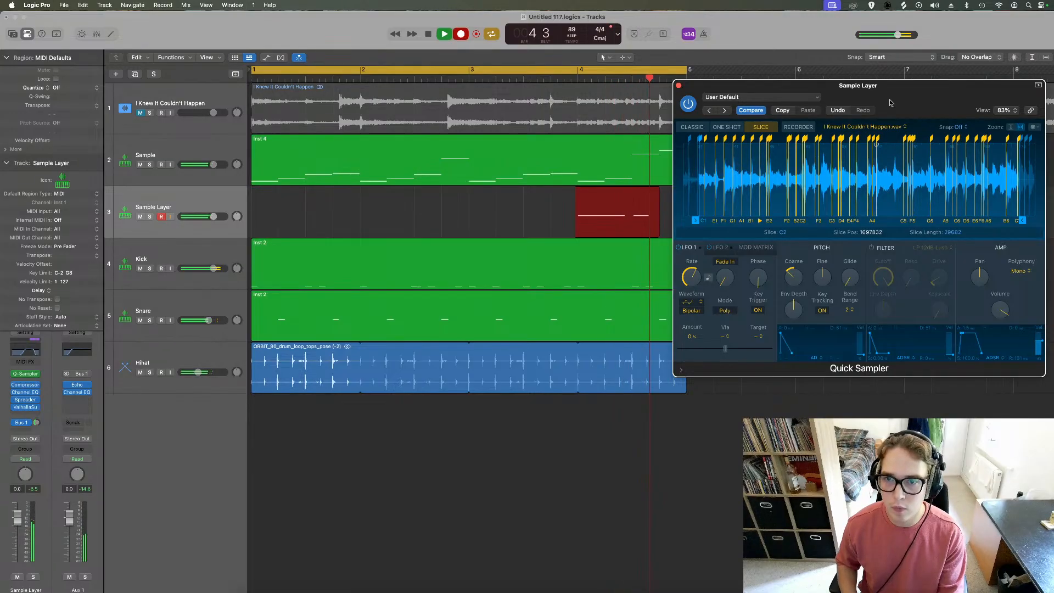
key("space")
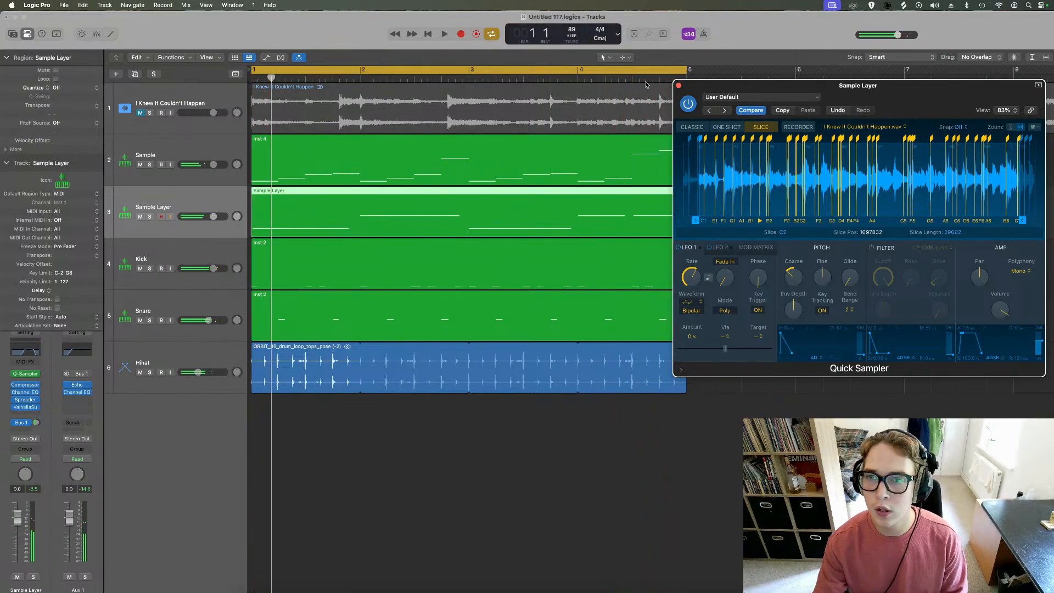
Open the Sample Layer region in the Piano Roll, select all its notes and extend each one to meet the next
left_click(679, 85)
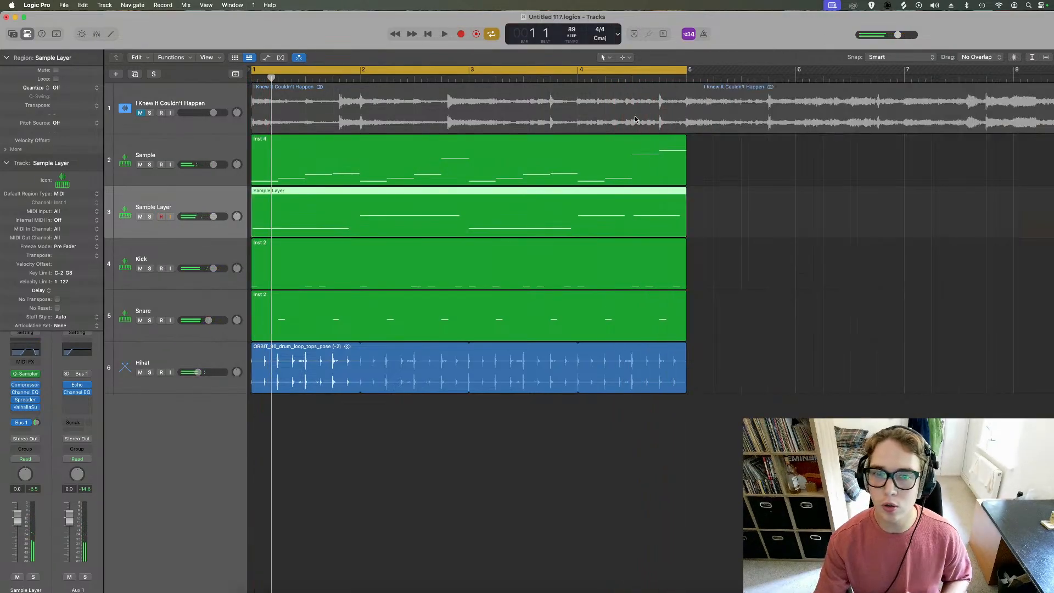
double_click(516, 220)
left_click_drag(309, 372, 1043, 477)
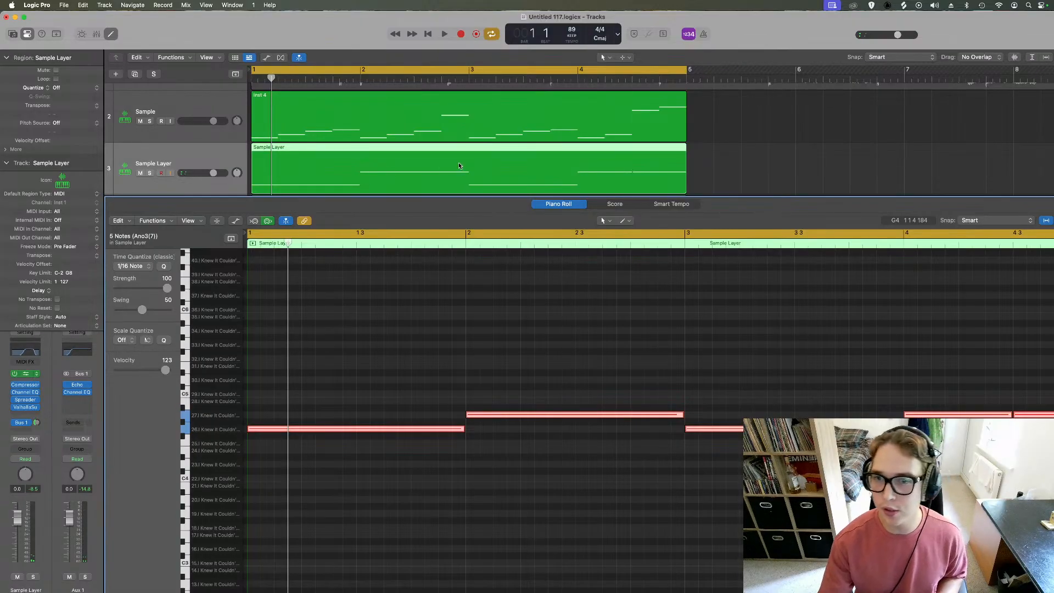
Examine the Sample Layer's slices up close in Quick Sampler, then close the sampler window and the Piano Roll and clear the selection
key("v")
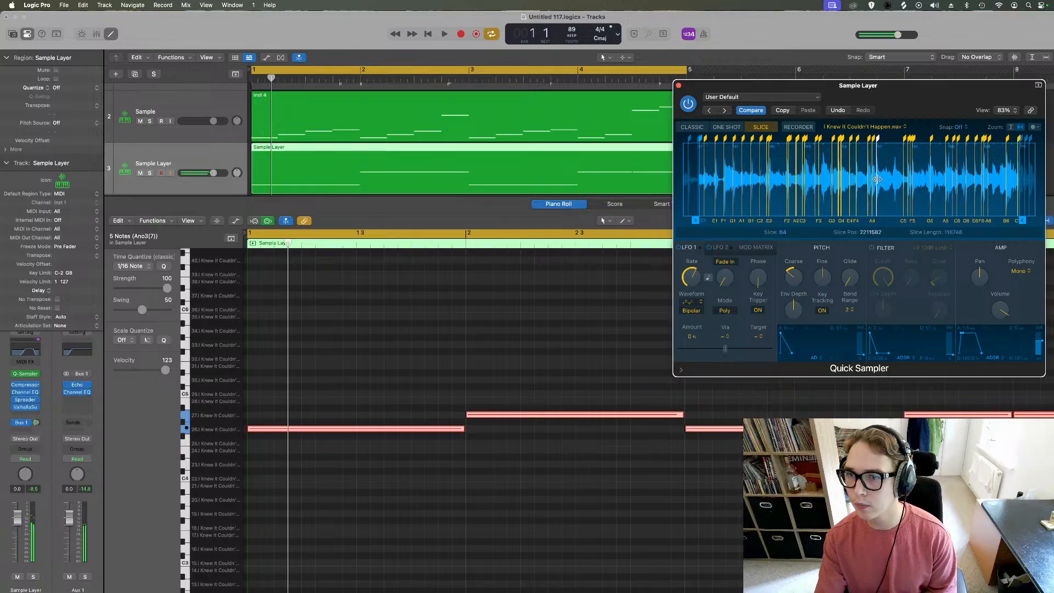
scroll(890, 181, "up", 10)
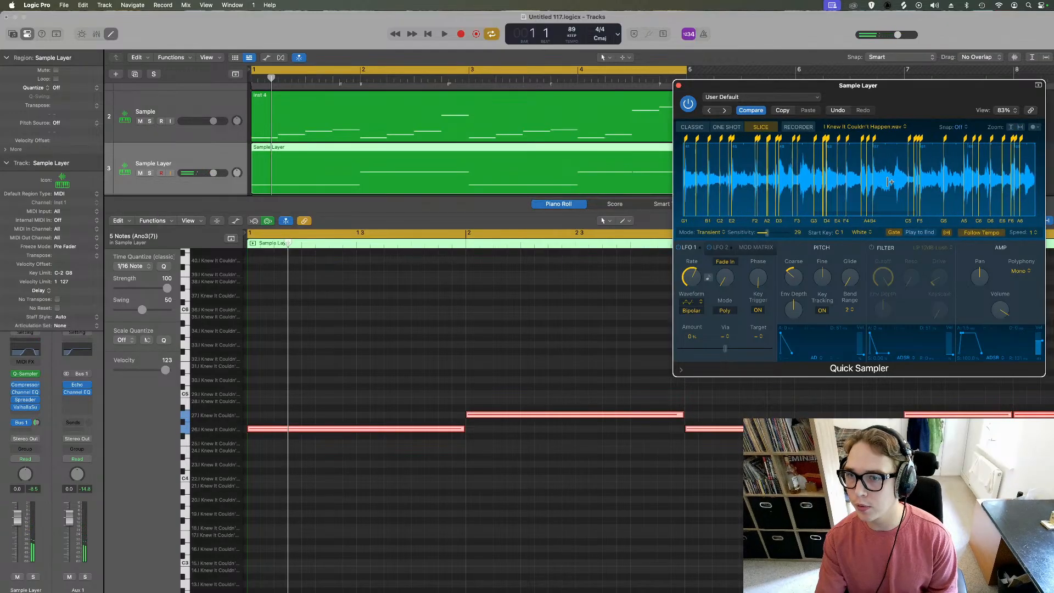
scroll(890, 182, "up", 1)
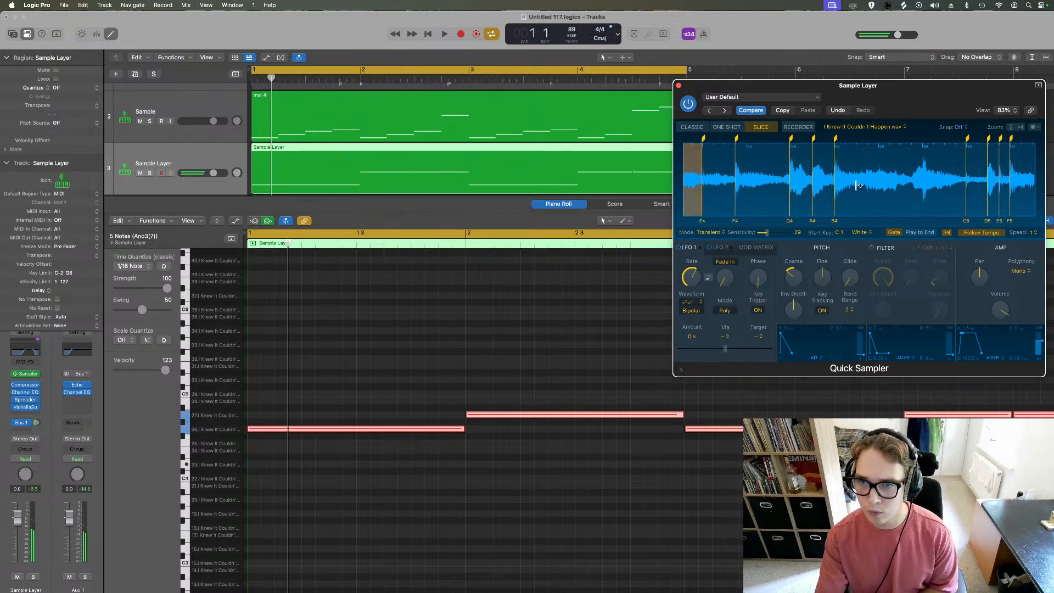
left_click(678, 85)
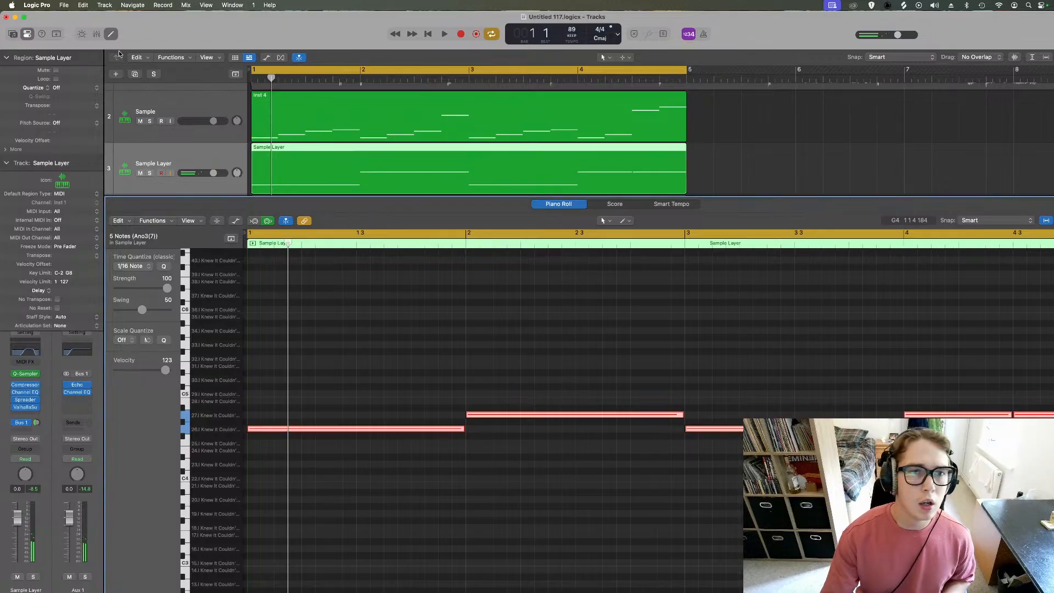
key("e")
left_click(490, 590)
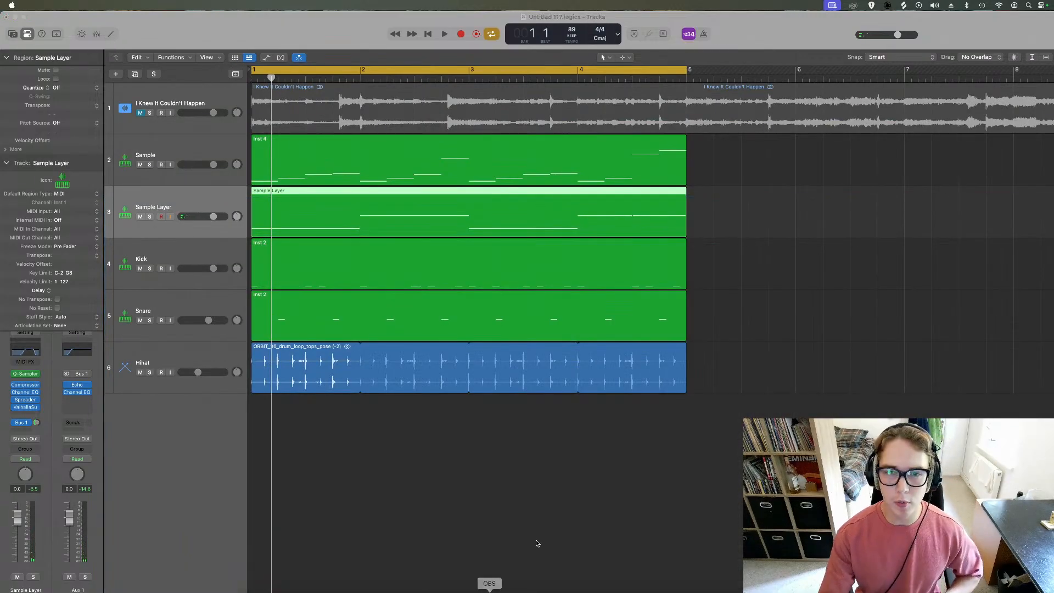
left_click(963, 378)
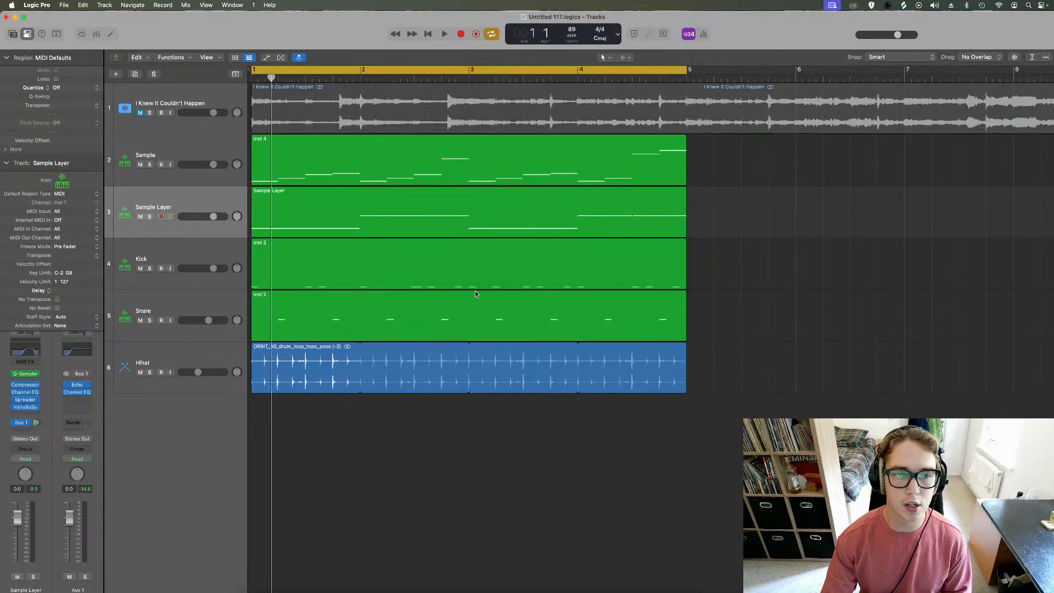
Solo the Sample and Sample Layer tracks and play them together, leaving the Piano Roll and plug-in windows closed
left_click(149, 165)
left_click(150, 216)
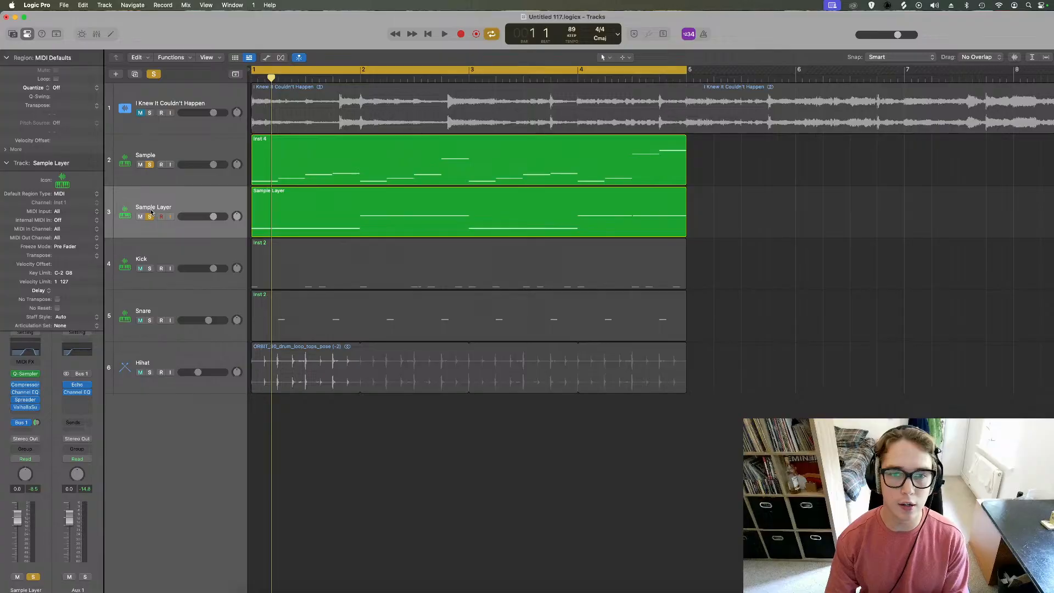
double_click(373, 221)
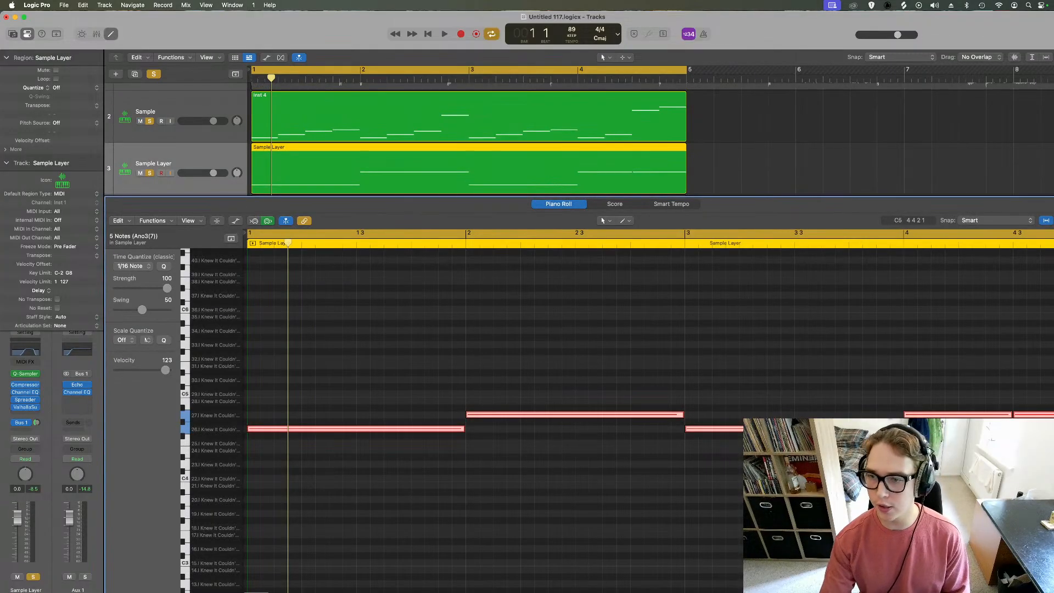
key("space")
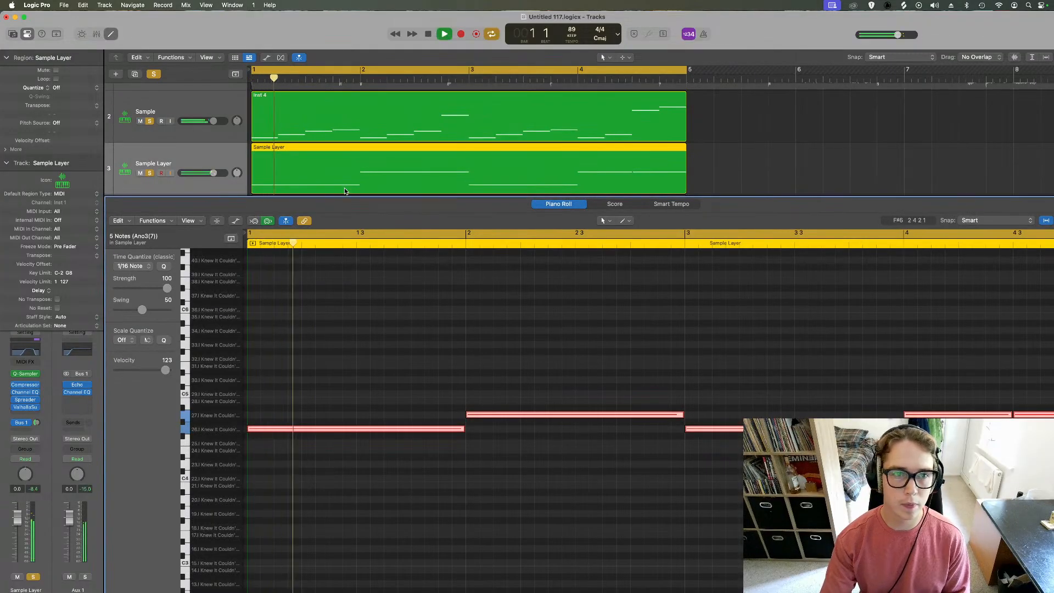
left_click(111, 34)
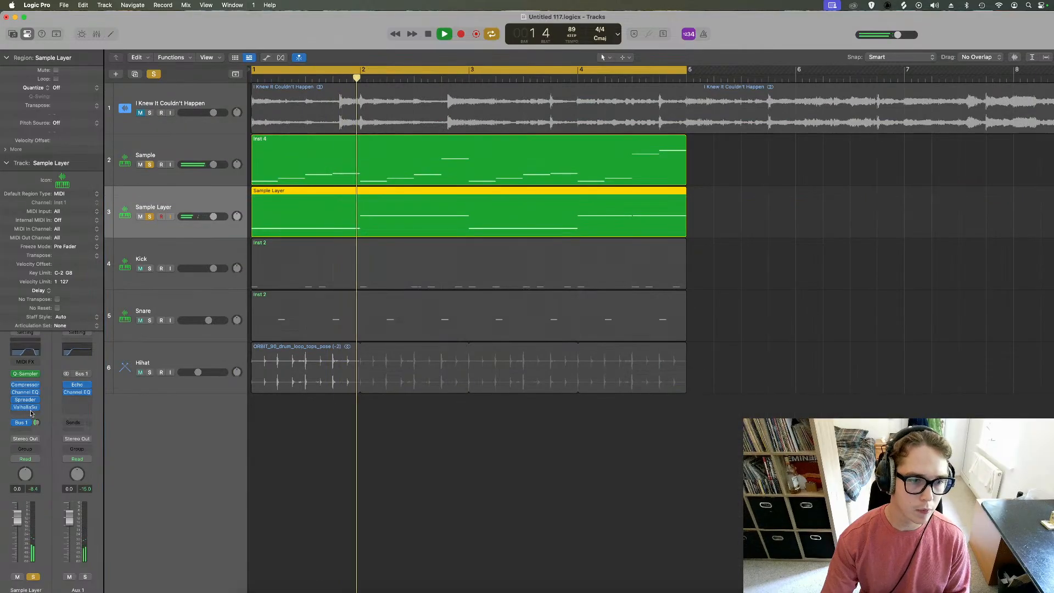
key("v")
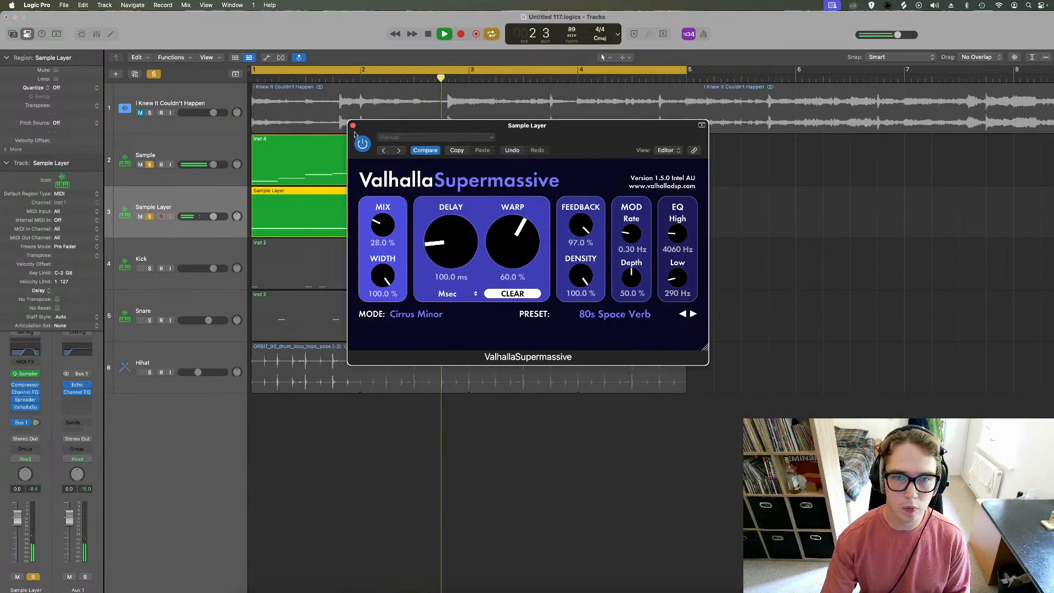
key("v")
Lower the Sample Layer track to -6.2 dB, reduce its Bus 1 send, and clear the solos to check the full beat
left_click_drag(213, 217, 202, 217)
left_click_drag(37, 422, 37, 426)
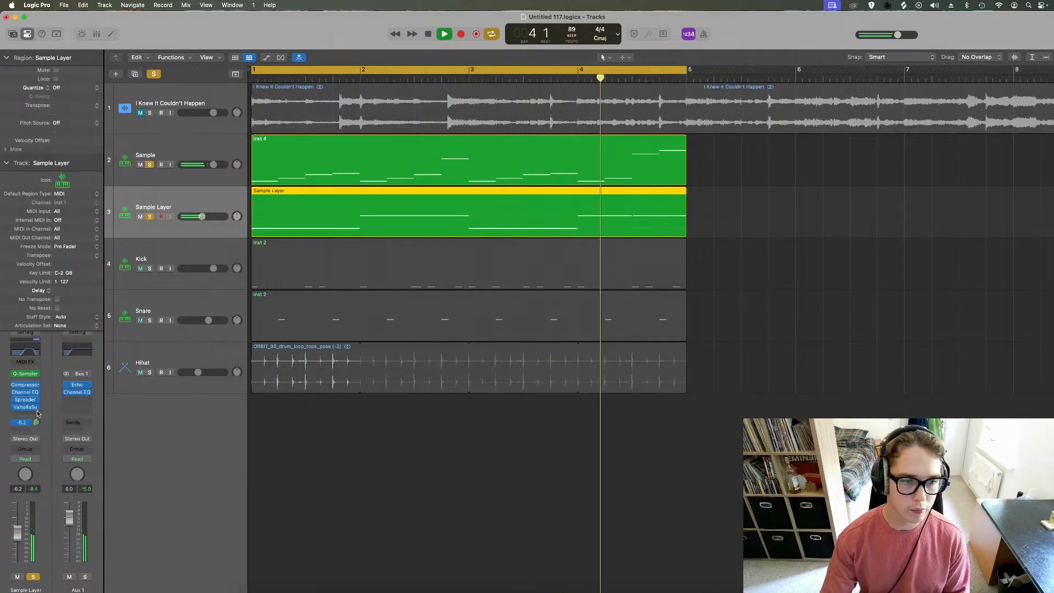
key("space")
key("space")
left_click(154, 74)
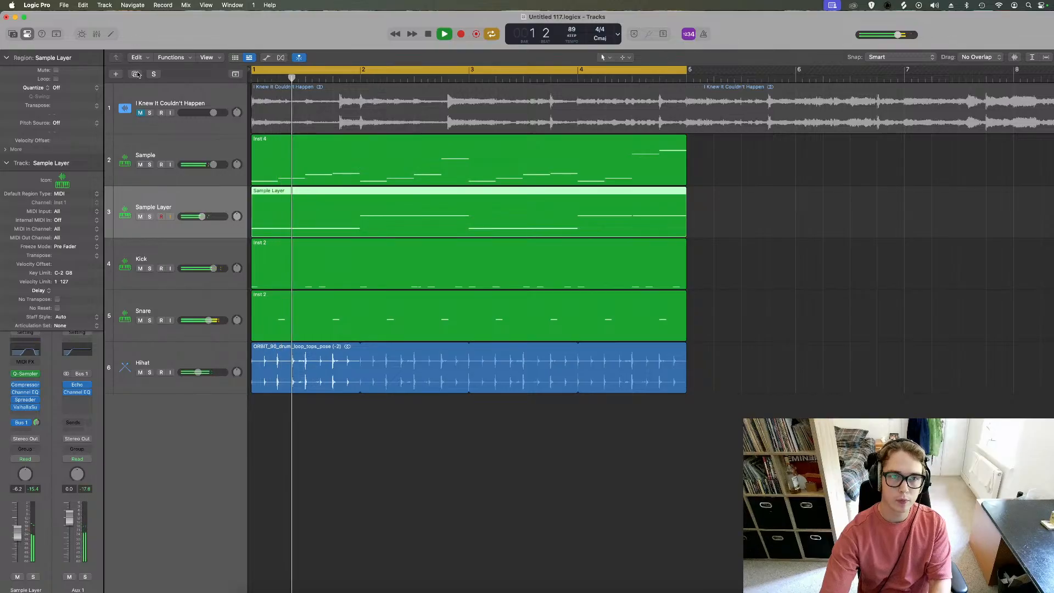
key("space")
Duplicate the Sample Layer track and, in the copy's Channel EQ, lower the high cut to about 2260 Hz and adjust the low cut
left_click(136, 74)
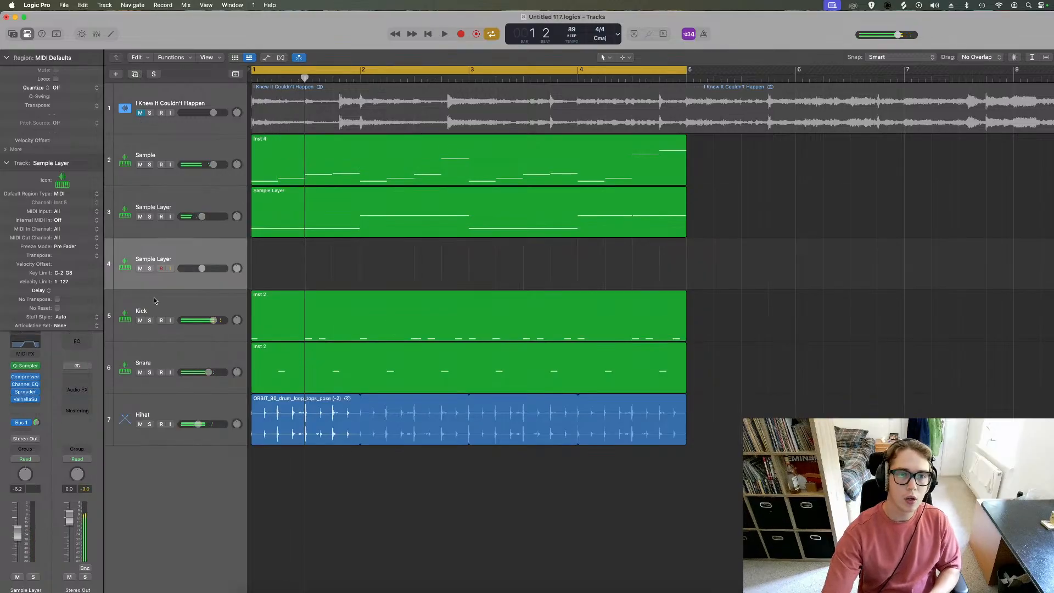
left_click(18, 346)
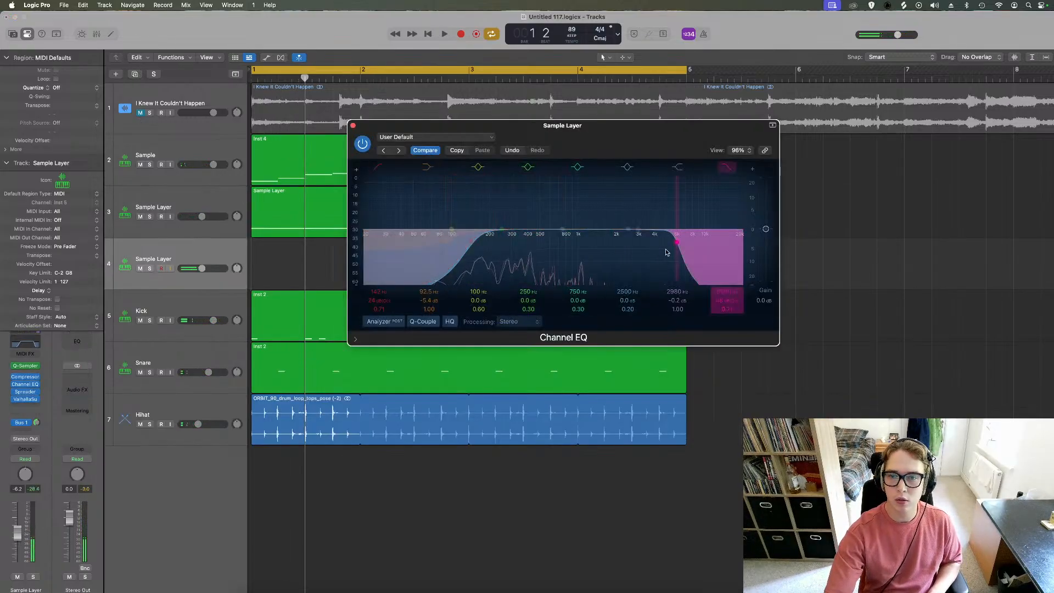
left_click_drag(666, 252, 619, 253)
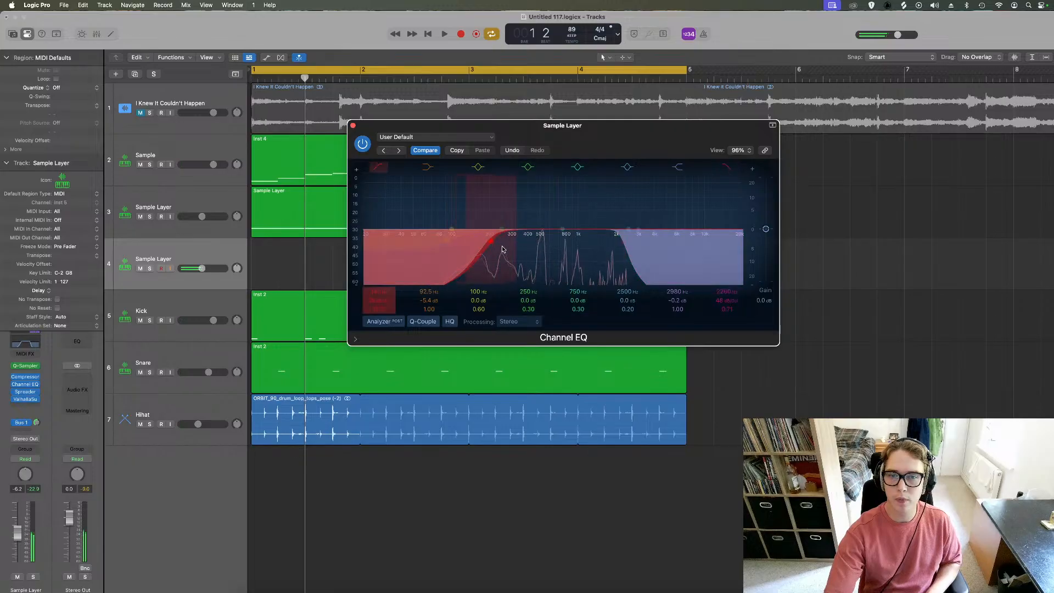
left_click_drag(501, 249, 491, 249)
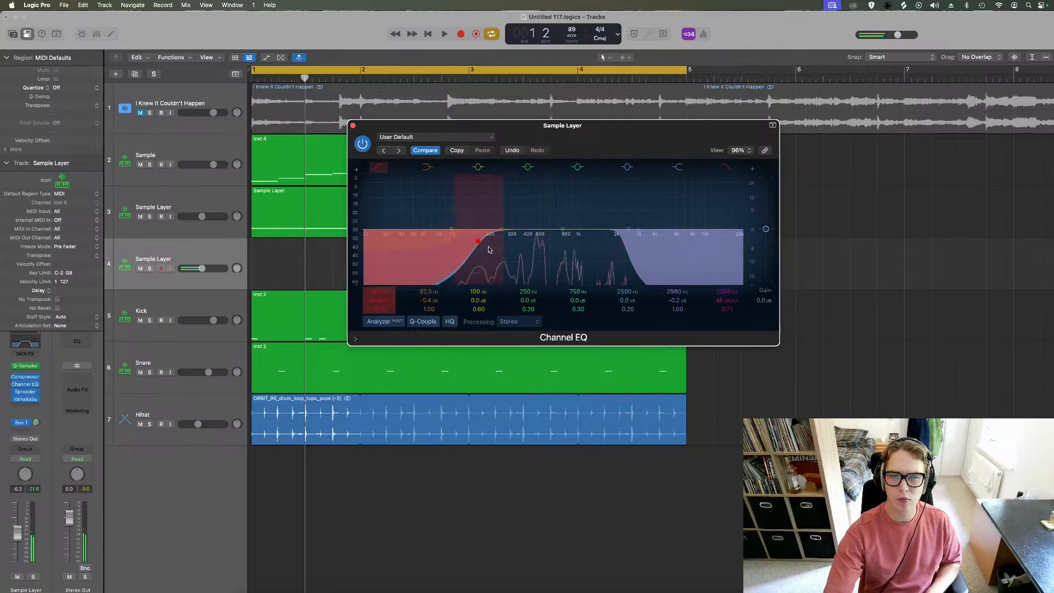
key("space")
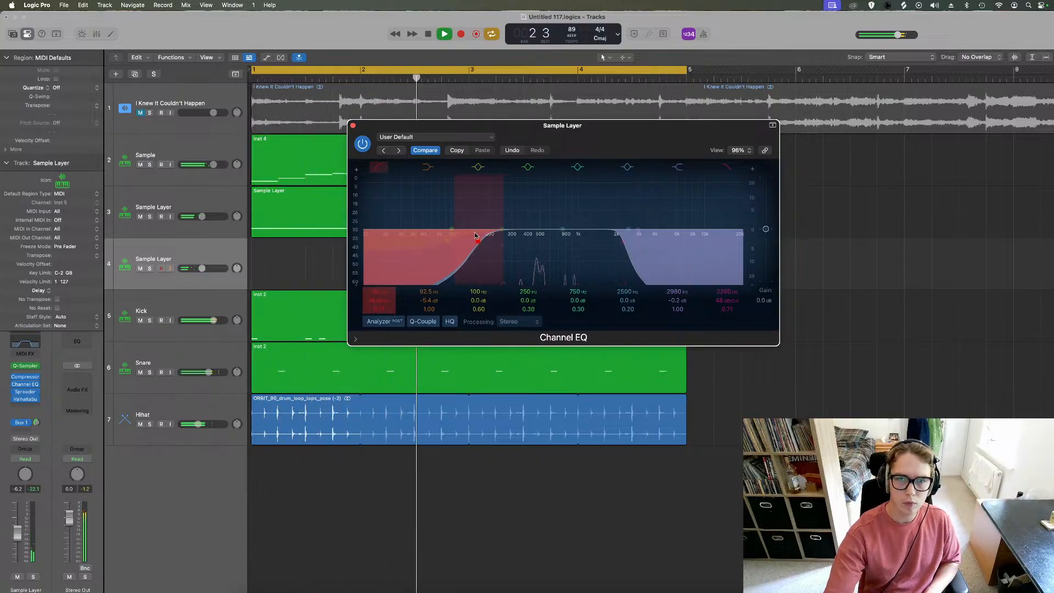
key("super+w")
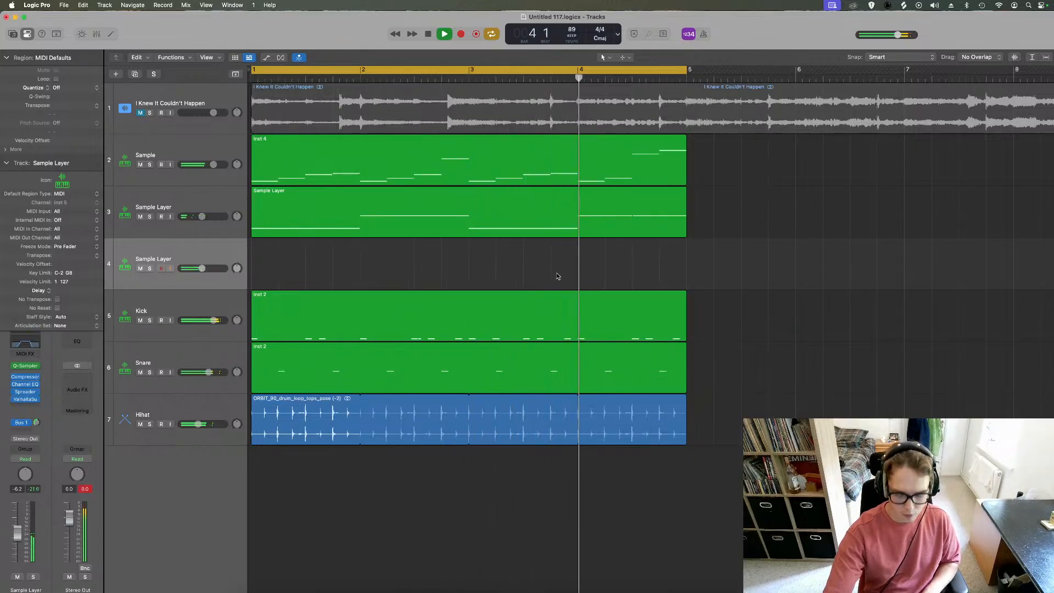
key("space")
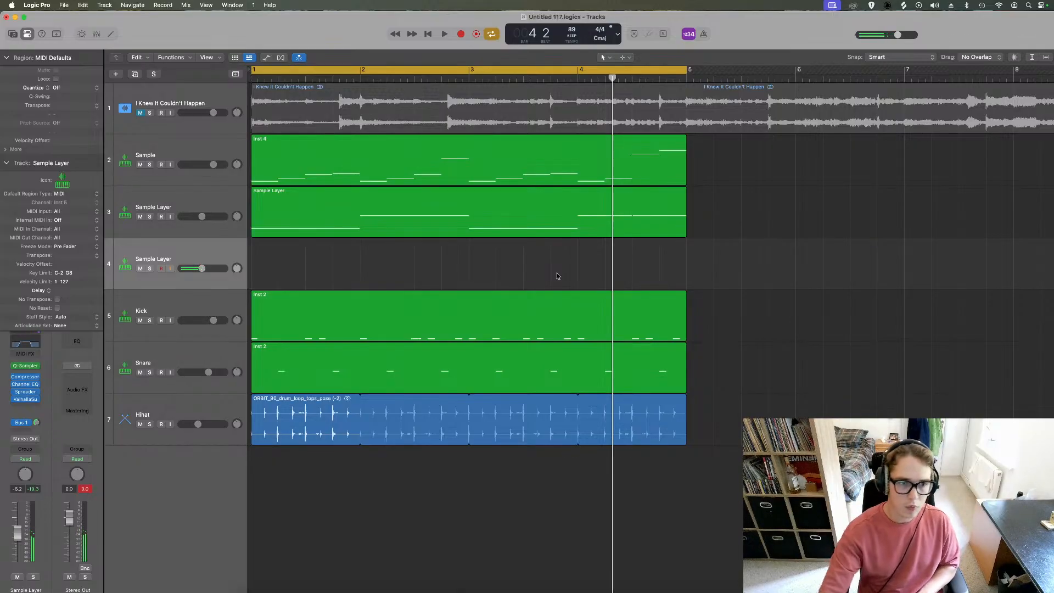
Lower the duplicated track's Bus 1 send to -16.0 dB and rehearse chops over the looping beat
left_click_drag(40, 423, 36, 441)
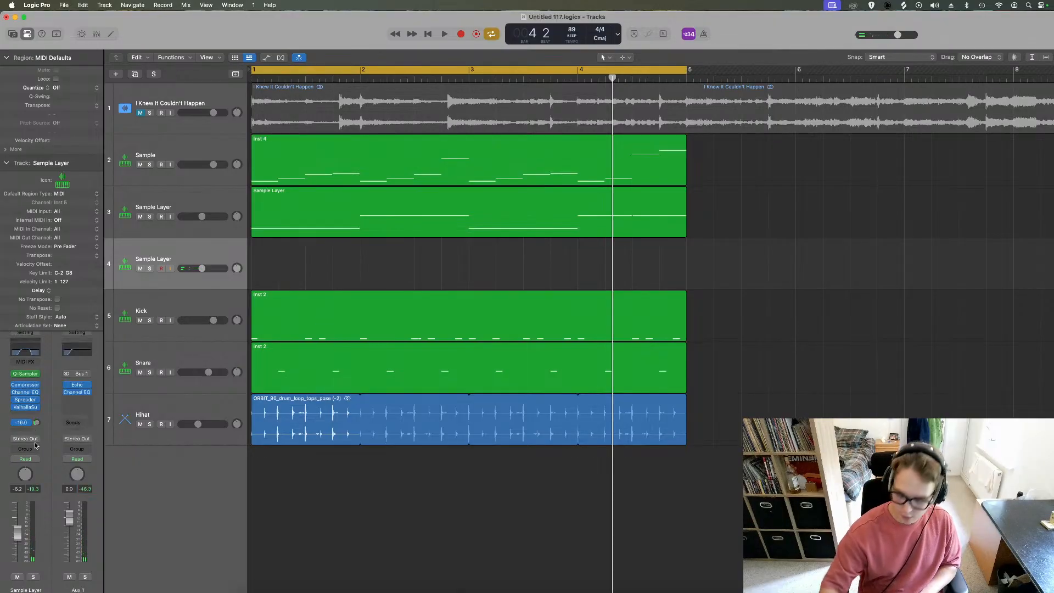
key("space")
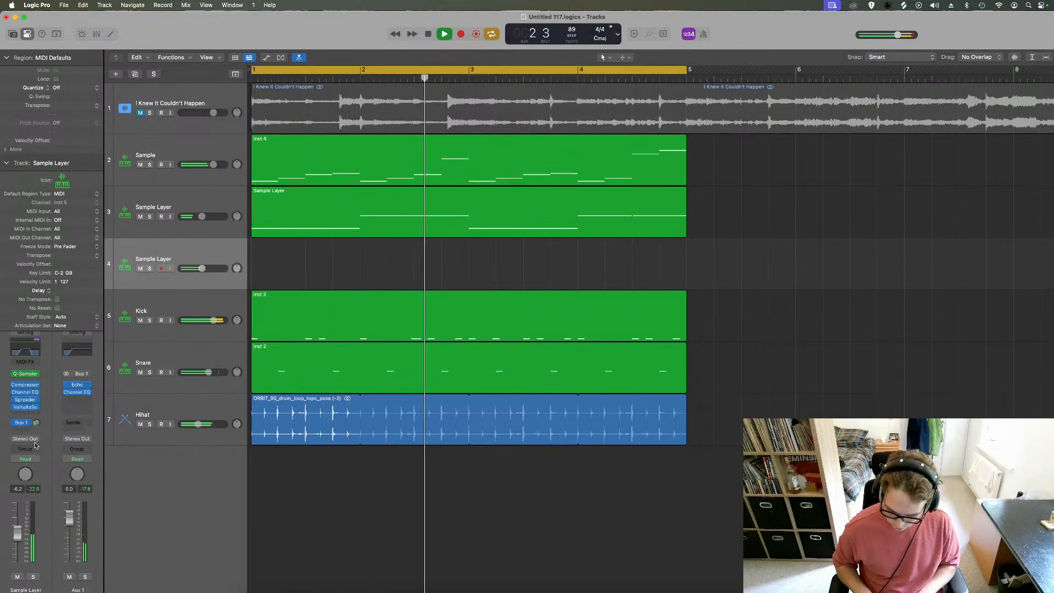
key("space")
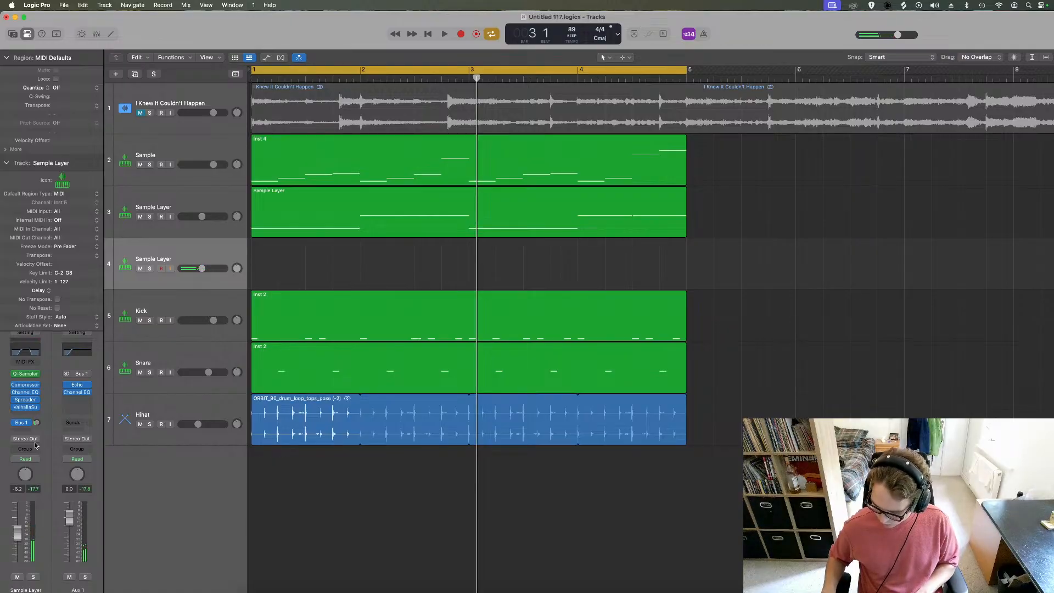
key("space")
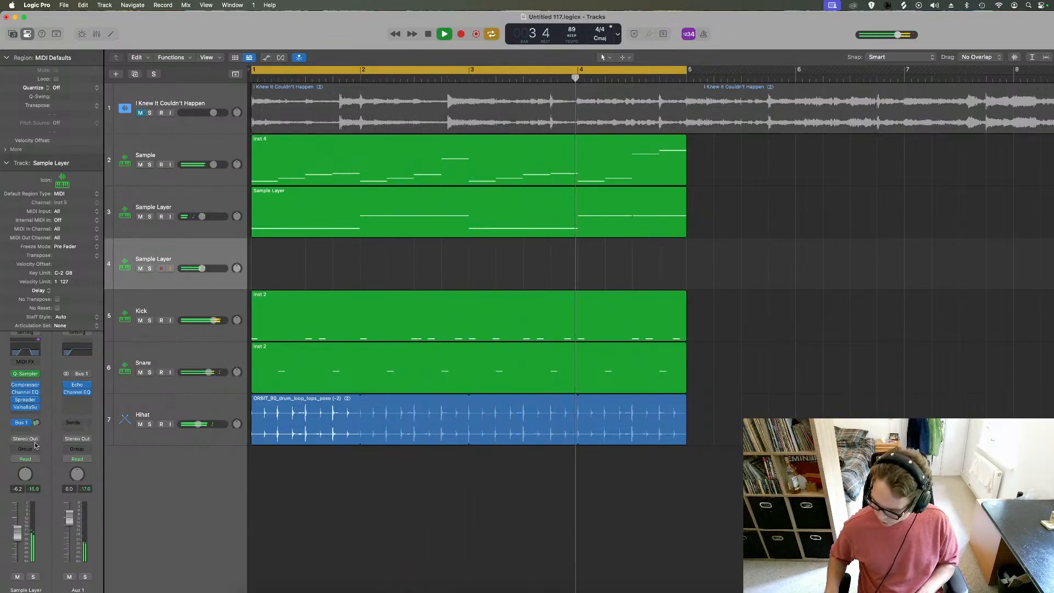
Record a second chop part on the duplicated track and extend its region to fill the four-bar loop
key("r")
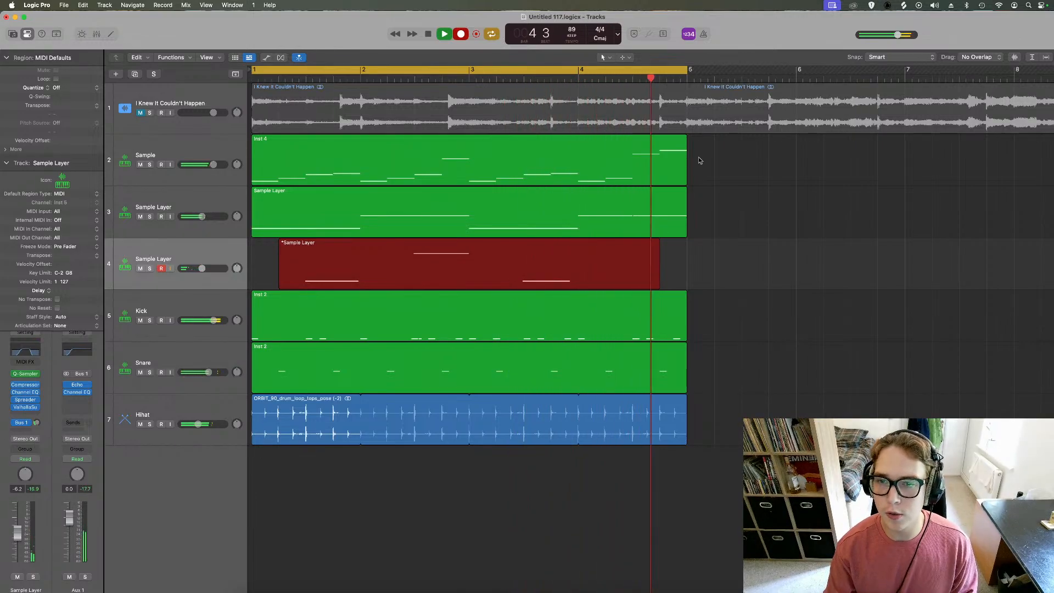
key("space")
left_click_drag(574, 269, 687, 268)
Solo the Sample track, listen to its last chops in bar 4, clear the solo and stop playback
left_click(150, 165)
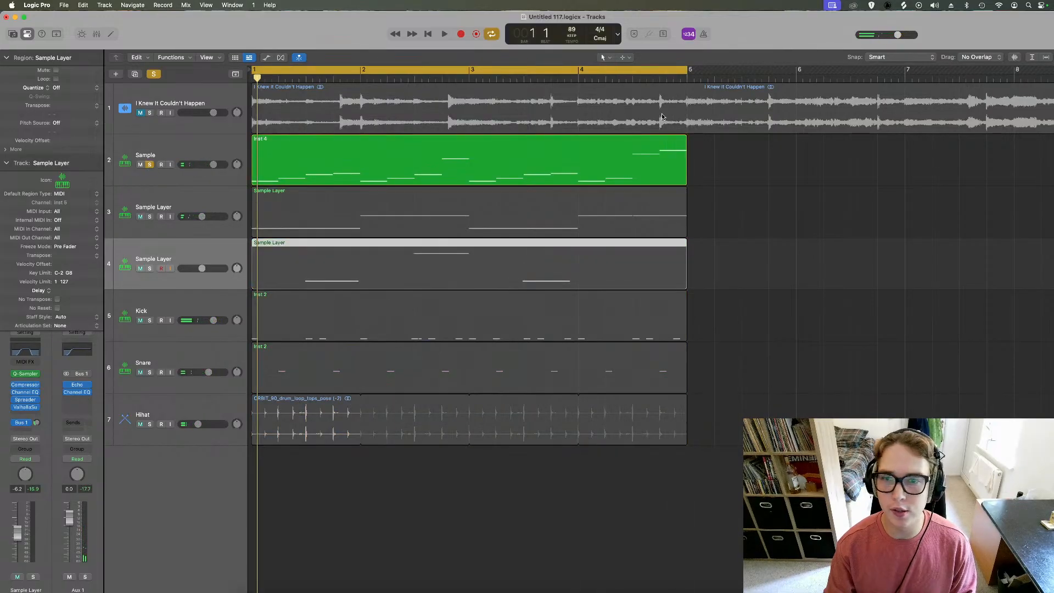
key("space")
left_click(631, 81)
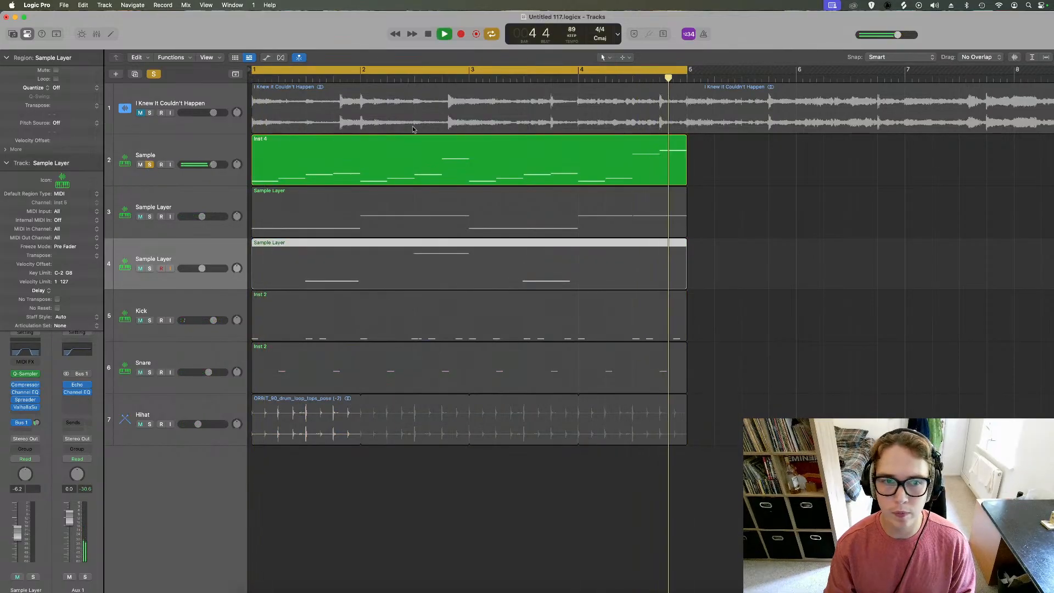
left_click(154, 74)
key("space")
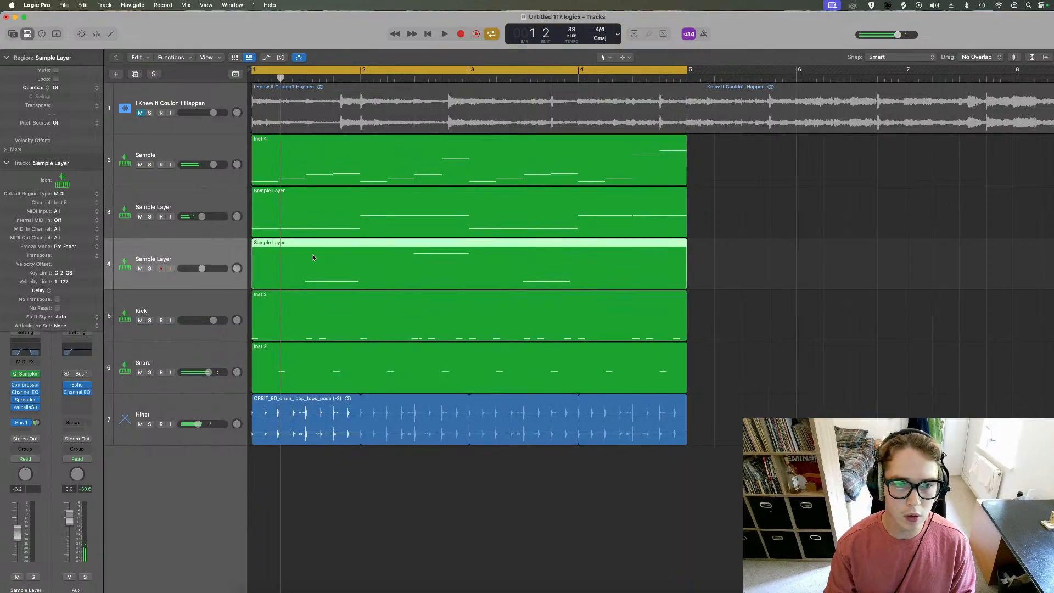
Rename the duplicated track Sample Layer2 and quantize all notes of its region to 1/16 in the Piano Roll
double_click(255, 255)
double_click(185, 163)
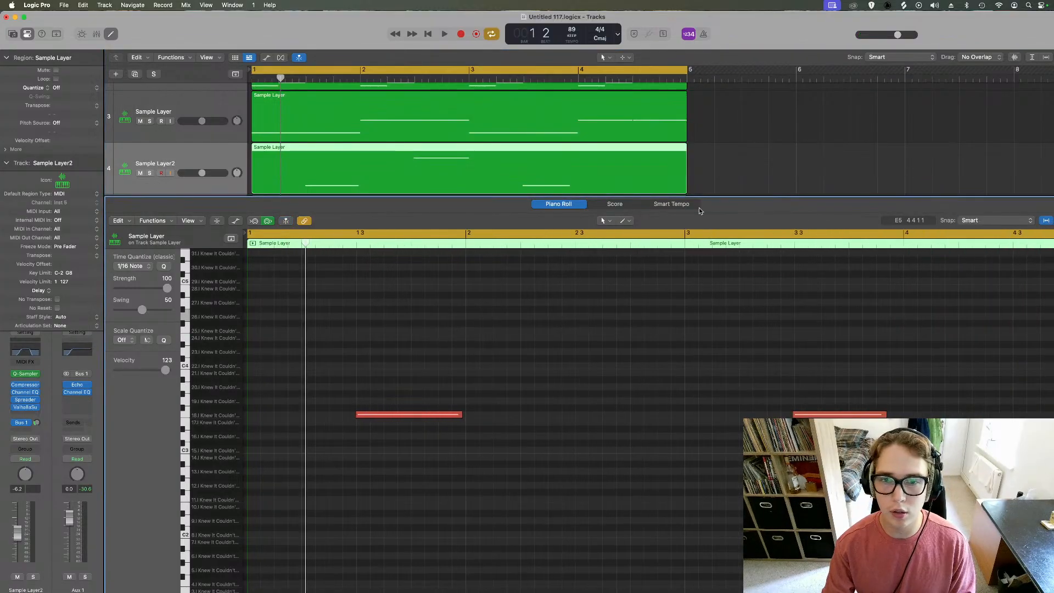
scroll(861, 295, "up", 5)
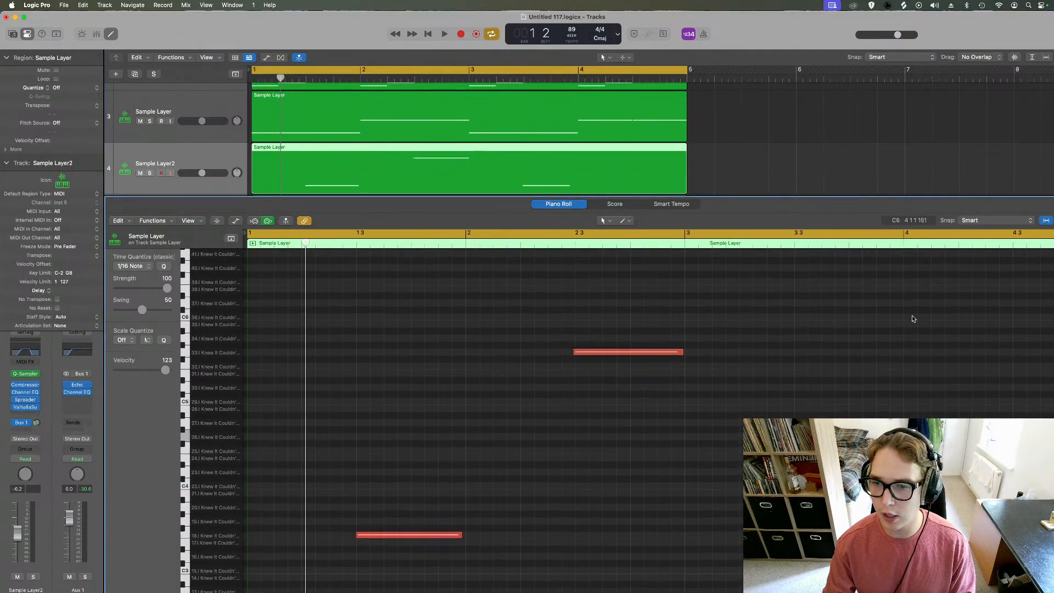
left_click_drag(912, 319, 254, 589)
left_click(475, 473)
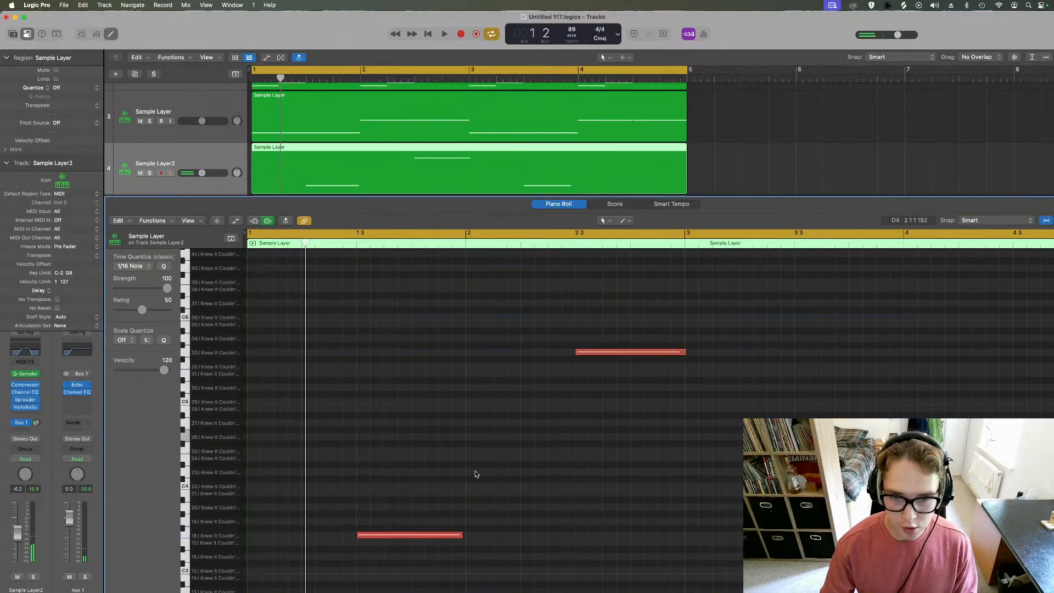
Extend the region's first note to the start of bar 2 and shorten the second to end just before bar 3
left_click_drag(461, 535, 464, 535)
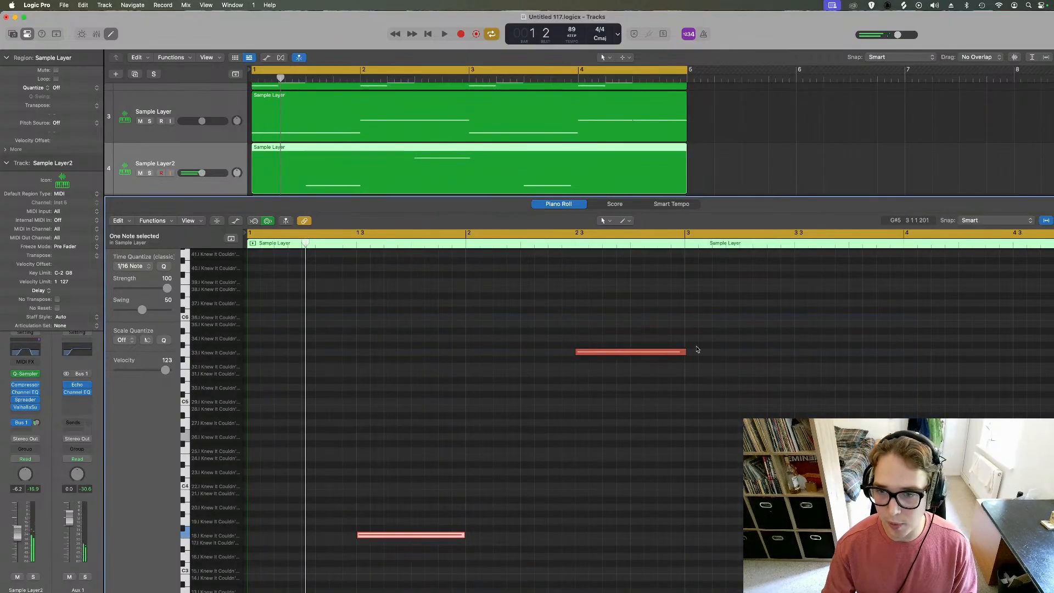
left_click(686, 351)
scroll(228, 161, "up", 2)
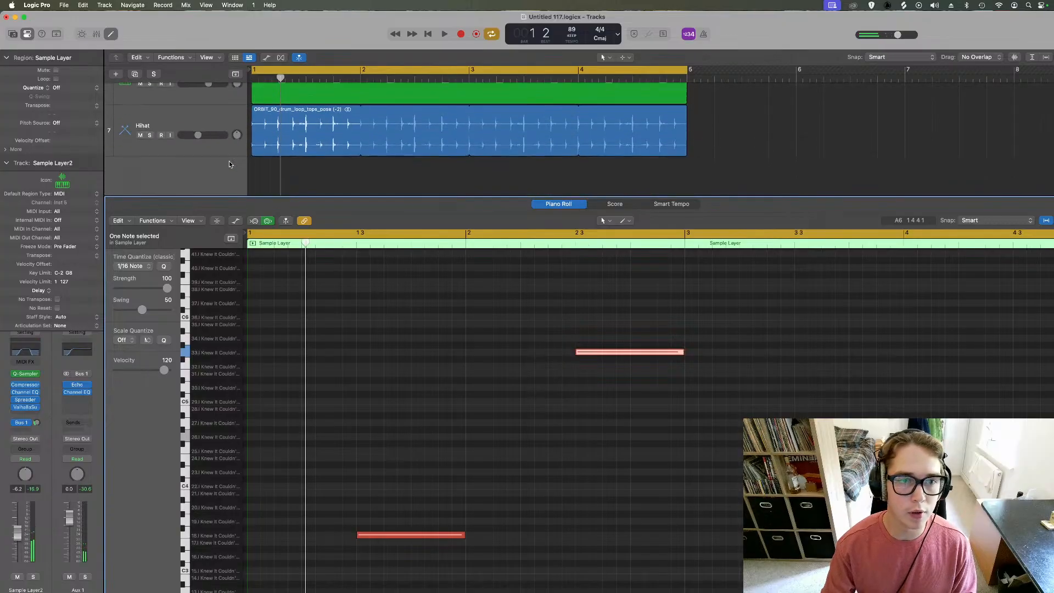
Hide the Piano Roll, solo the Sample Layer and Sample Layer2 tracks and play them back together
scroll(229, 160, "up", 2)
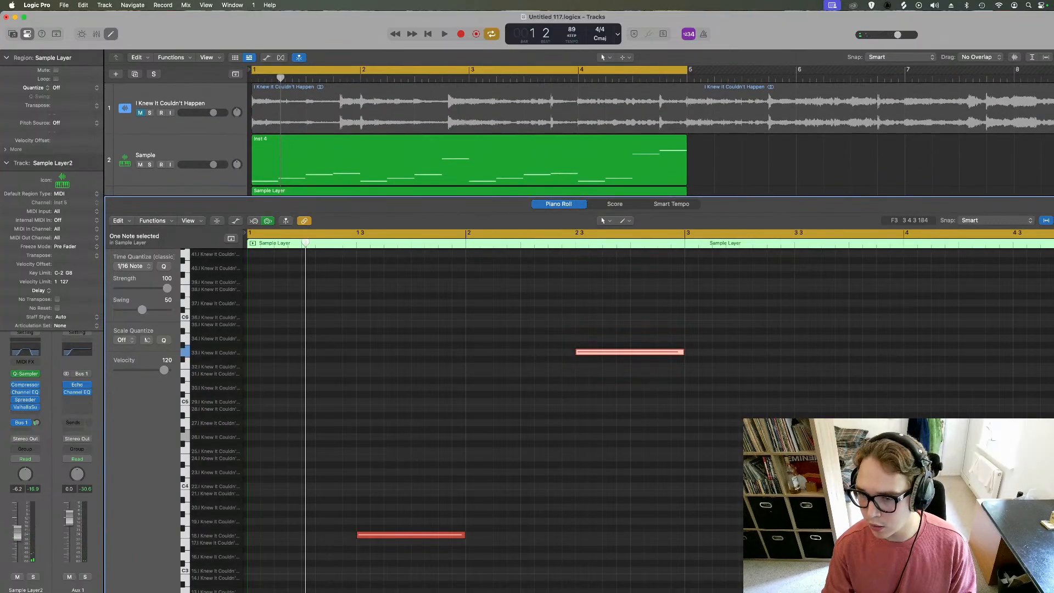
key("space")
left_click(110, 33)
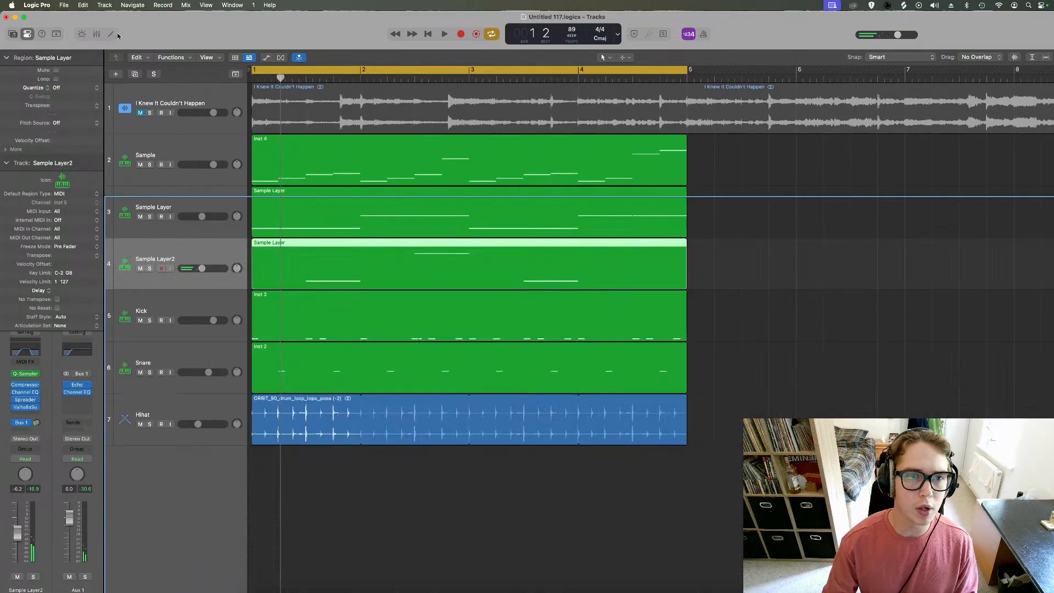
left_click(150, 216)
key("s")
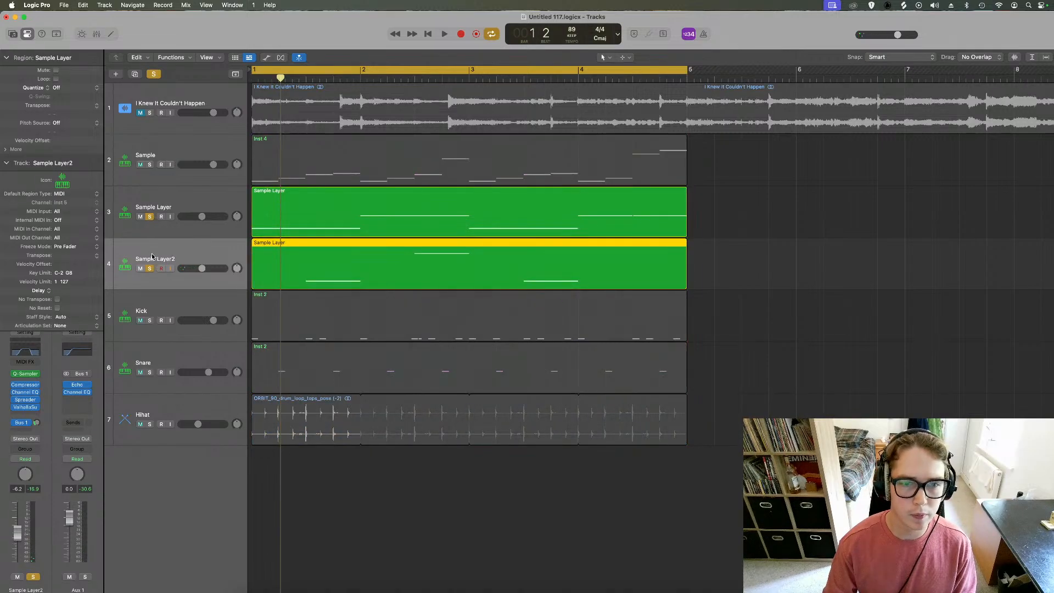
key("space")
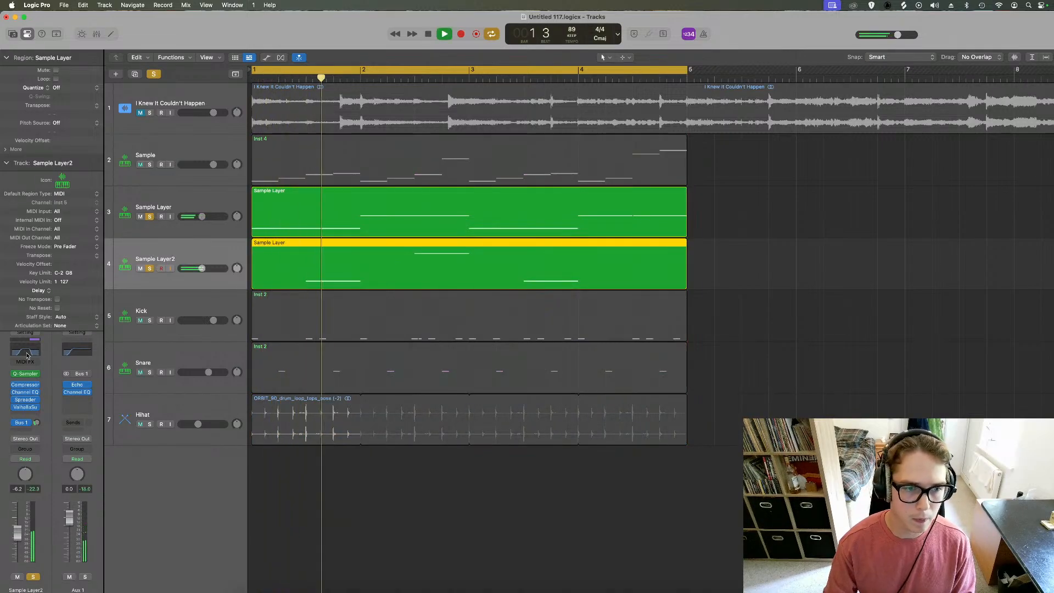
Set the Spreader's rate on Sample Layer2 to about 1.929 Hz while the two layers play
left_click(28, 403)
key("space")
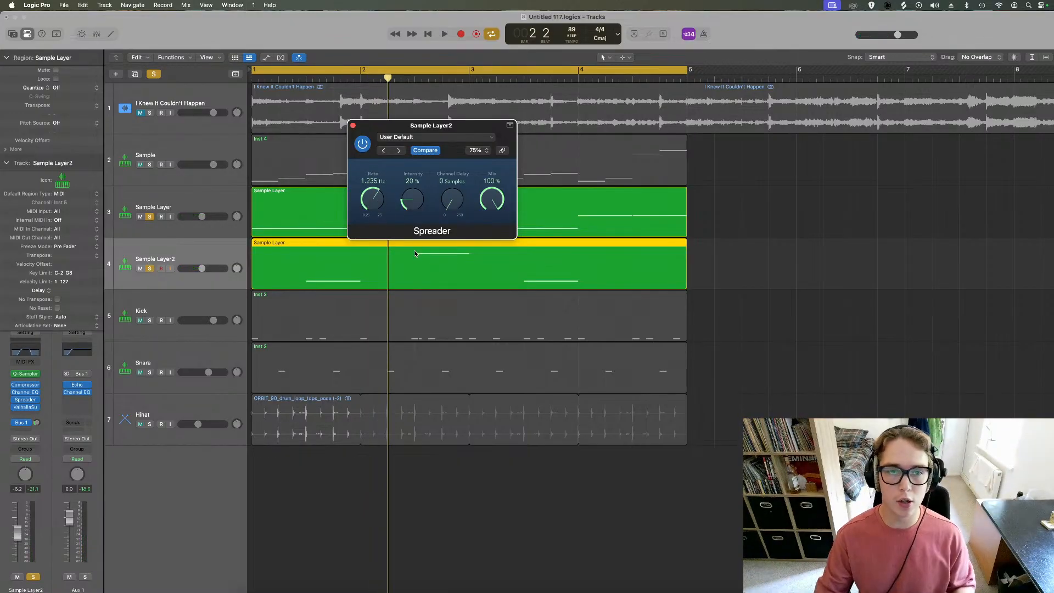
left_click(328, 225)
left_click(169, 255)
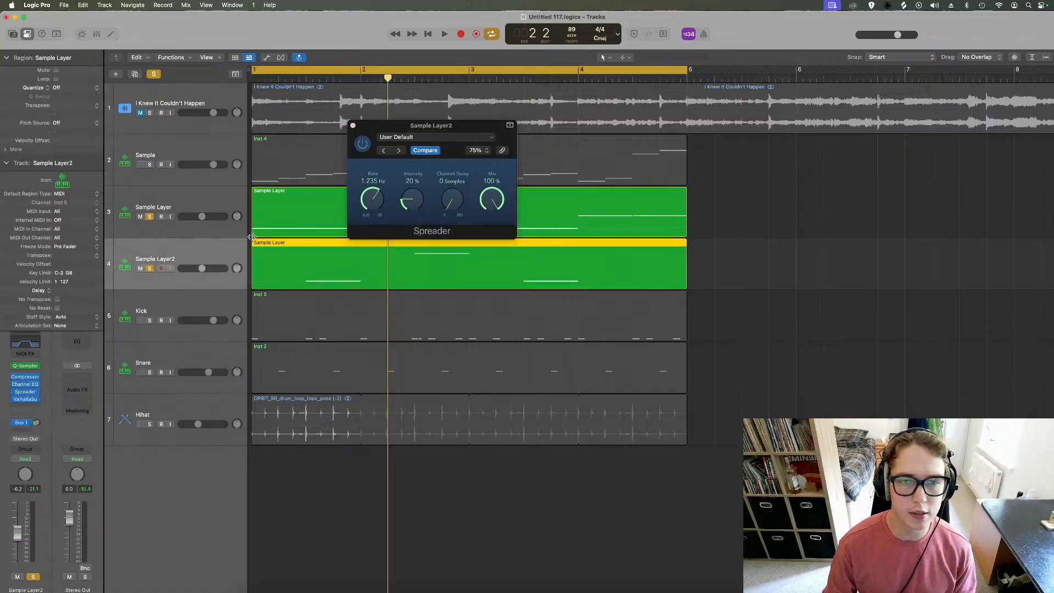
key("space")
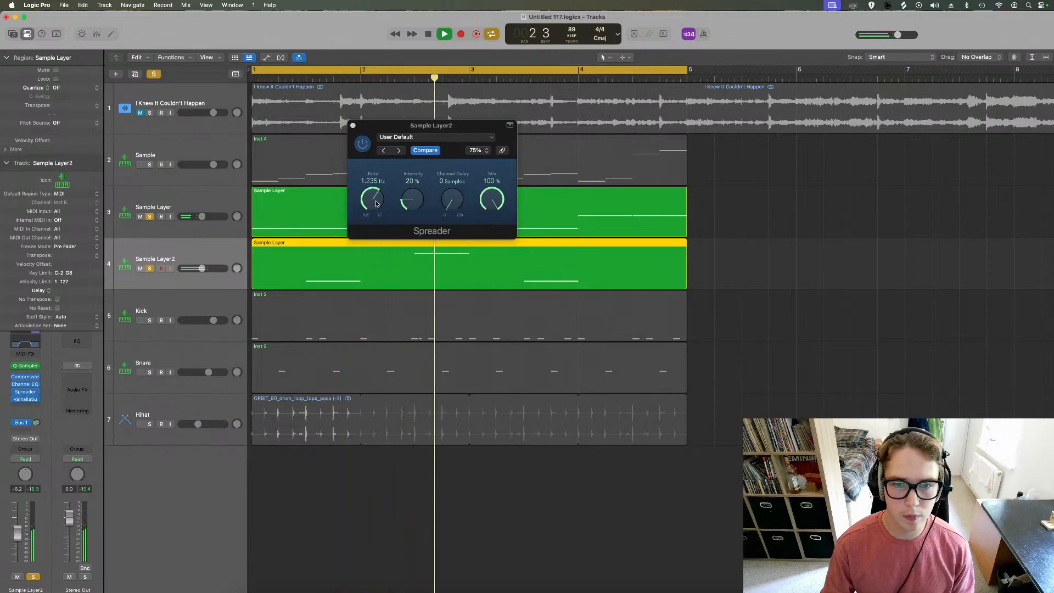
left_click_drag(373, 203, 375, 184)
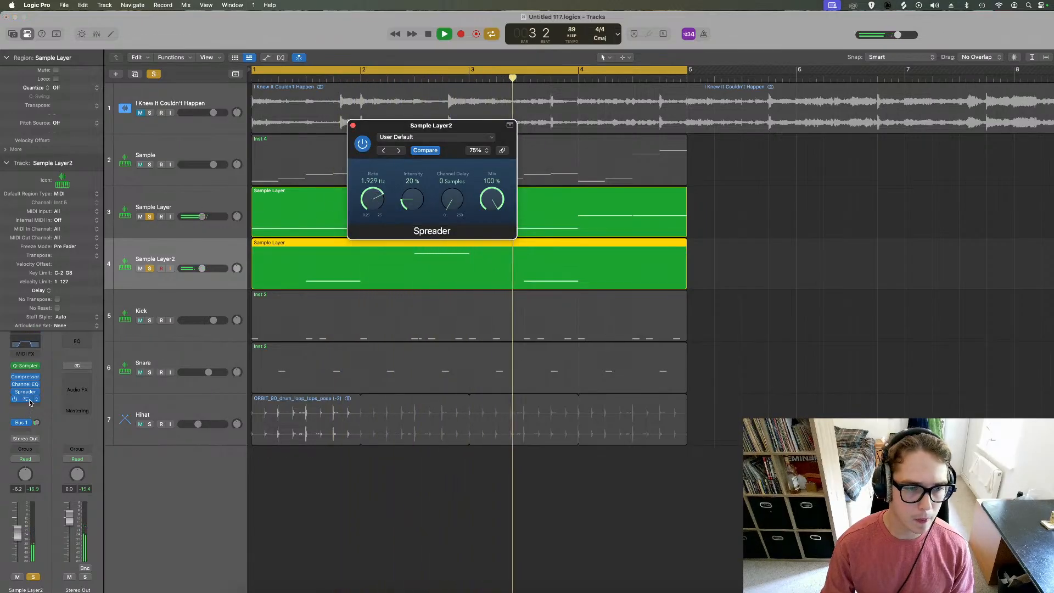
Lower the ValhallaSupermassive mix on Sample Layer2 to 17.1 %, add the Sample track to the solo and close the plug-ins
left_click(25, 399)
left_click_drag(400, 230, 400, 244)
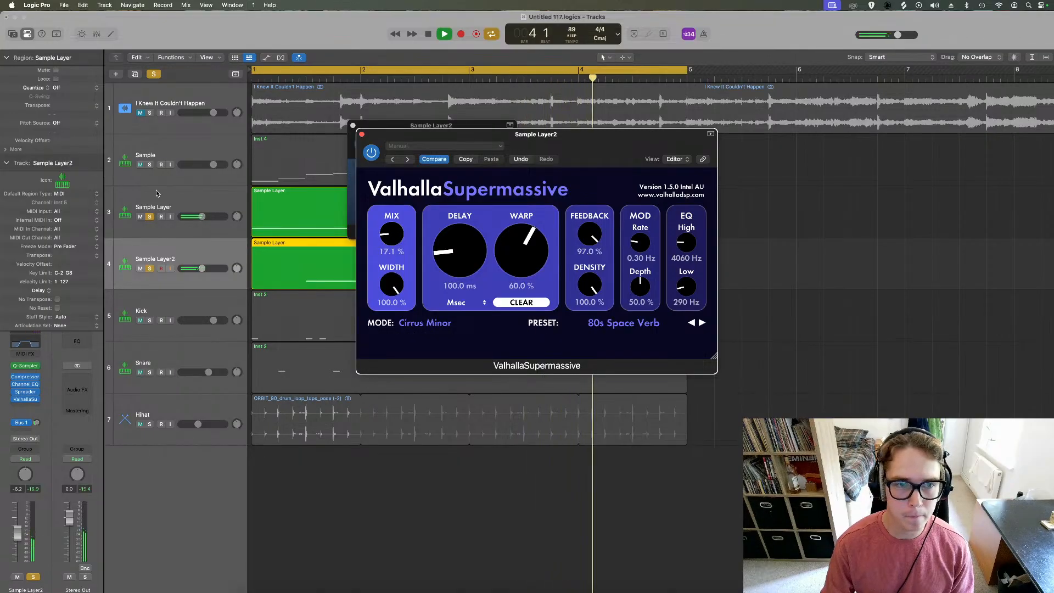
left_click(371, 152)
left_click(362, 134)
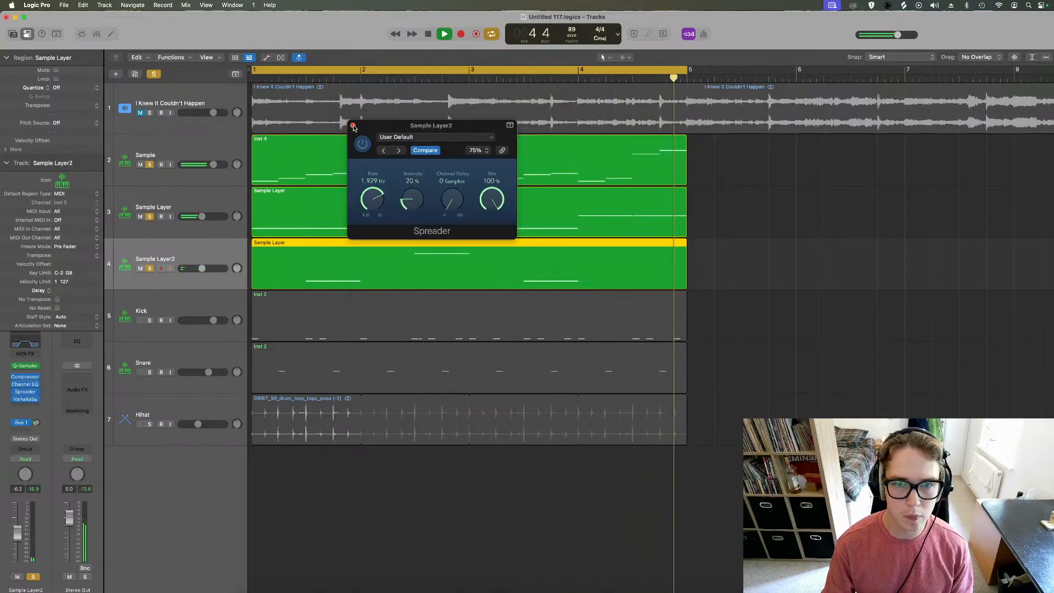
left_click(353, 125)
Cut the 715 Hz band of the Sample track's Channel EQ to about -2.2 dB, clear the solo and stop playback
left_click(171, 147)
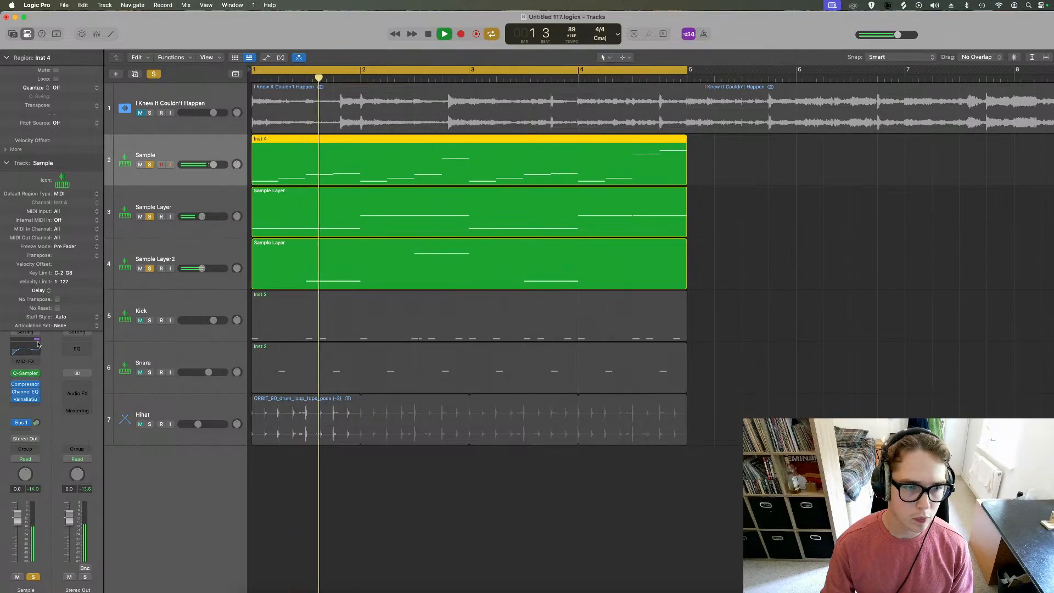
left_click(25, 391)
left_click_drag(571, 229, 575, 234)
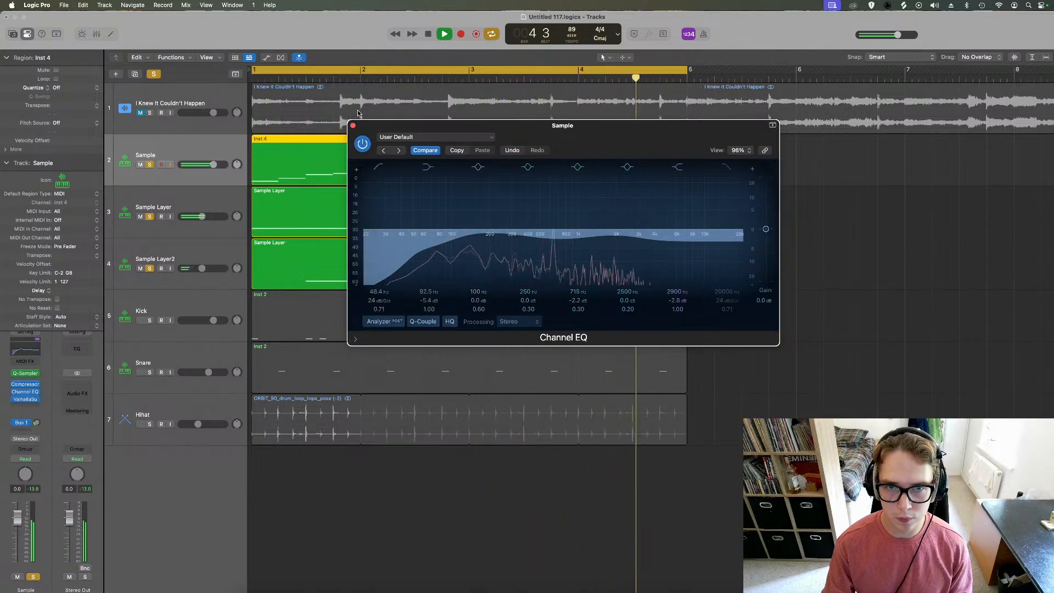
left_click(353, 126)
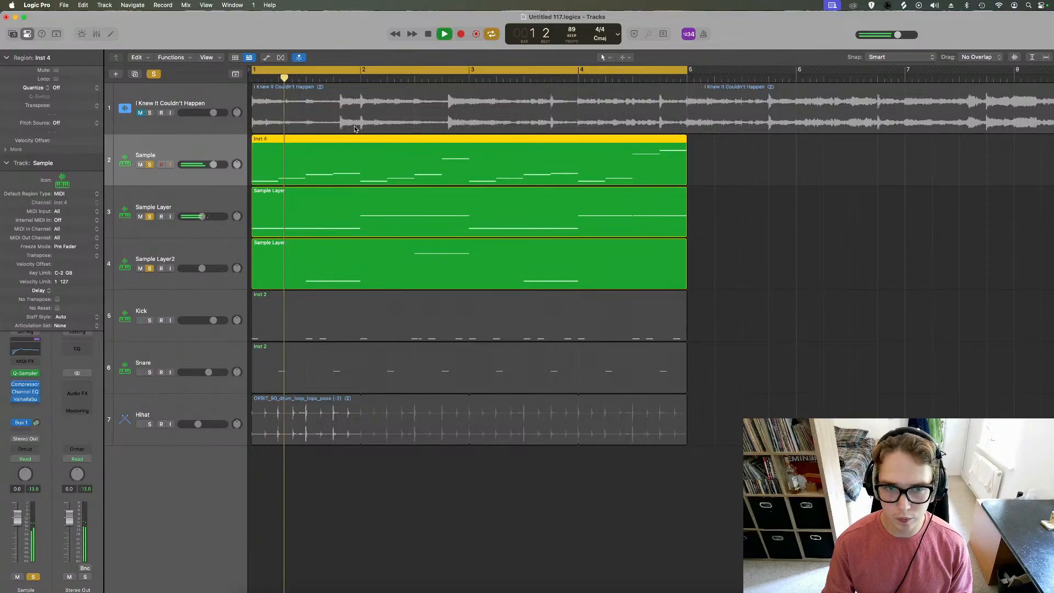
left_click(153, 74)
key("space")
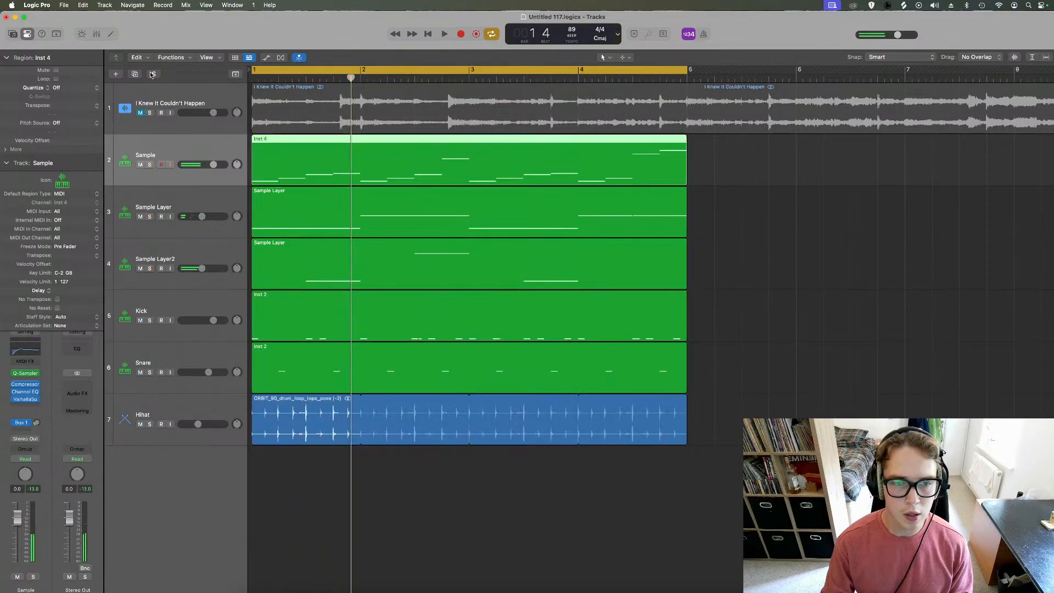
Review the Sample track's Channel EQ curve, close it and listen to the full beat with all layers and drums
left_click(67, 353)
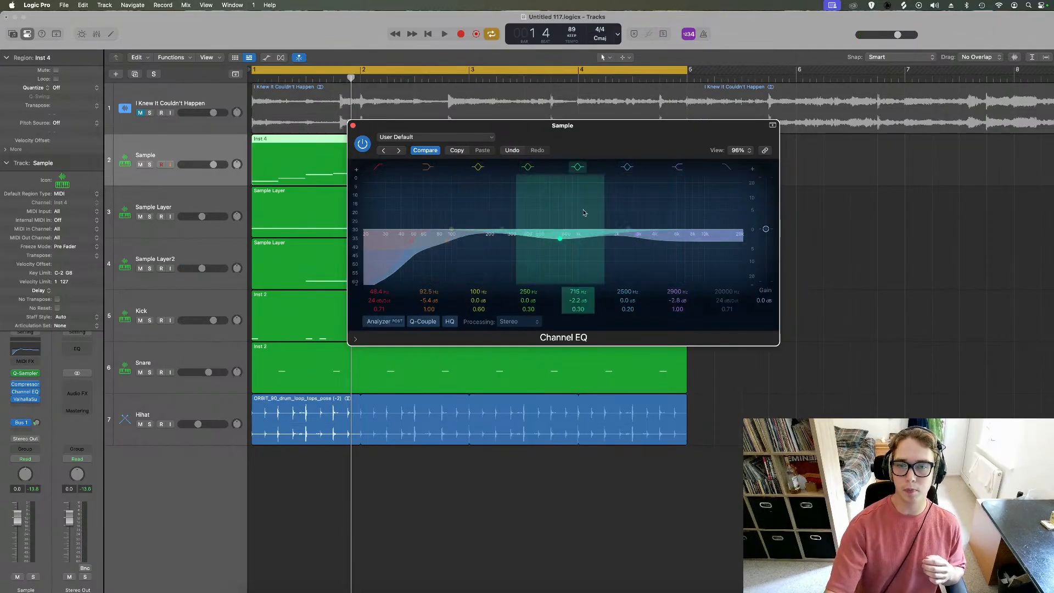
left_click(173, 246)
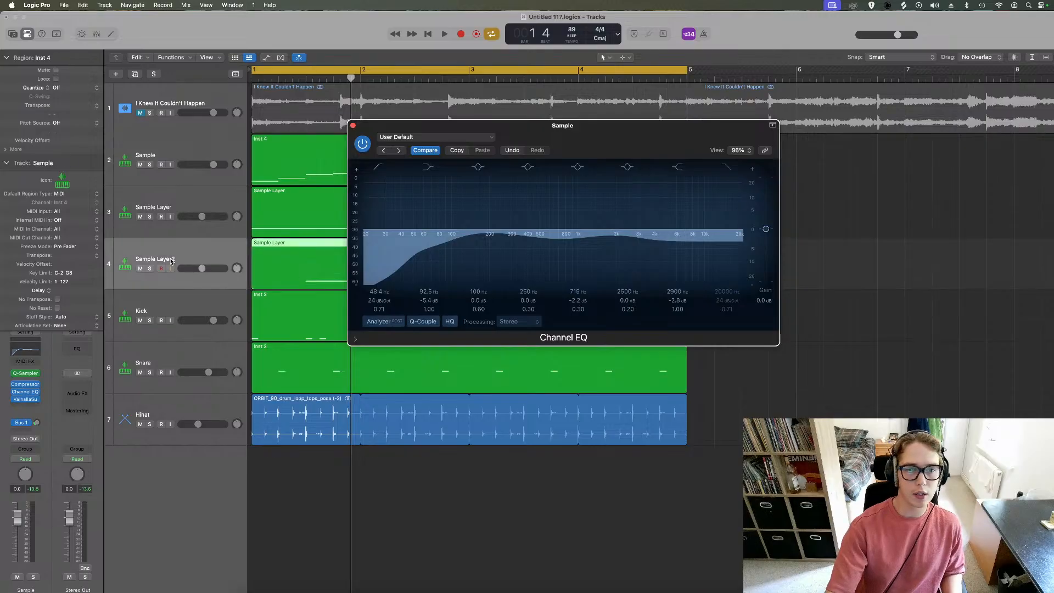
left_click(352, 126)
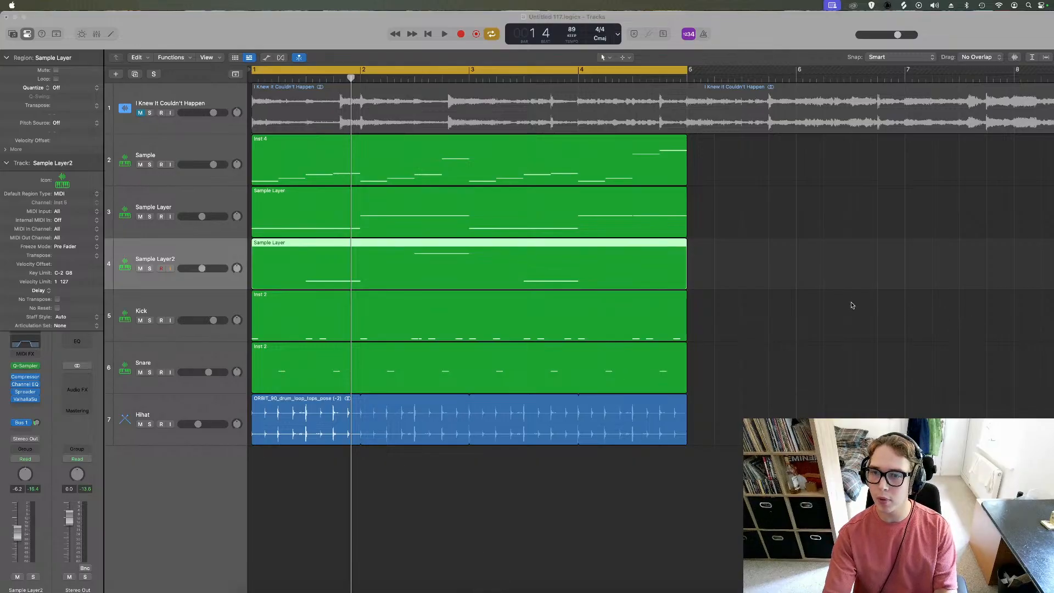
left_click(940, 298)
key("space")
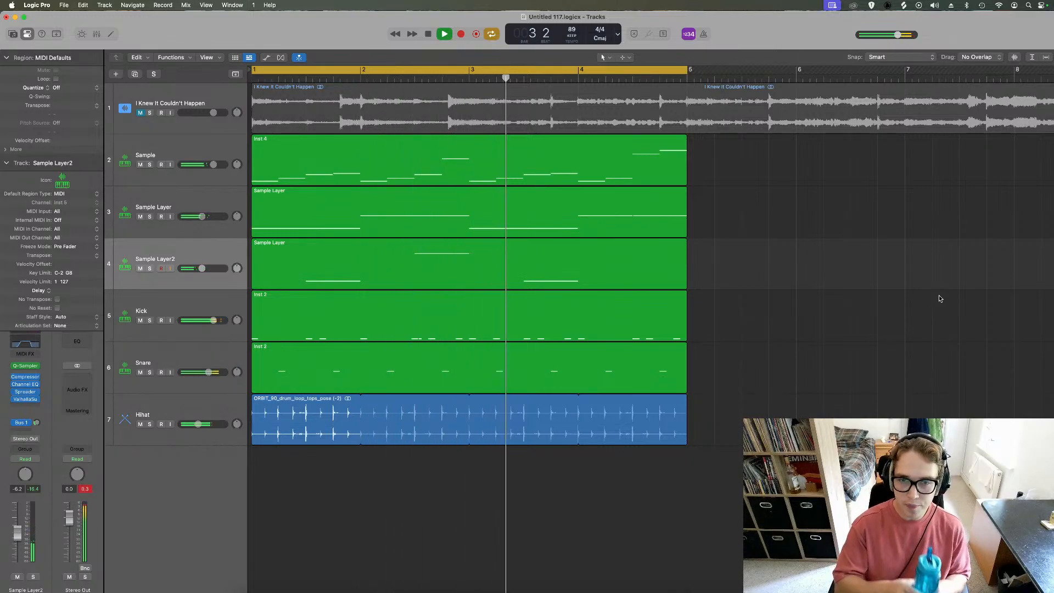
key("space")
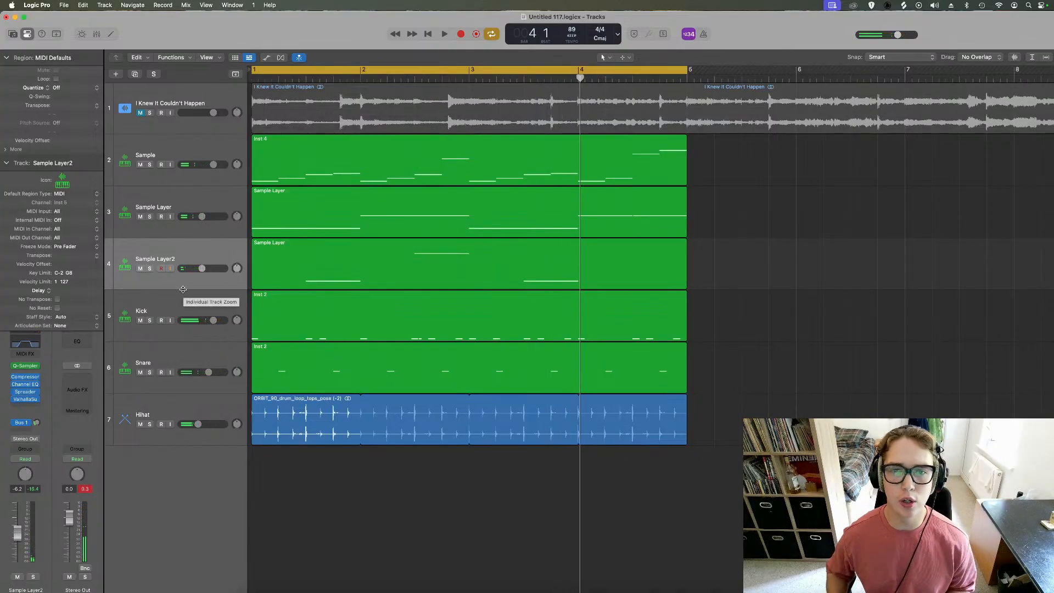
Solo the Kick, Snare and Hihat tracks, play the drums briefly and select all three tracks
left_click(156, 302)
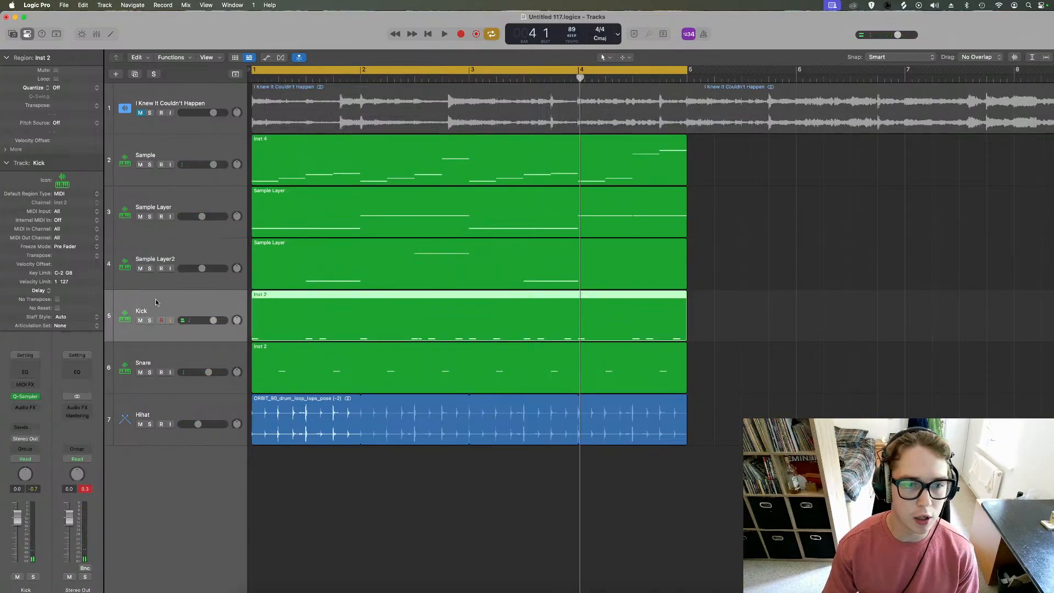
left_click_drag(154, 321, 155, 412)
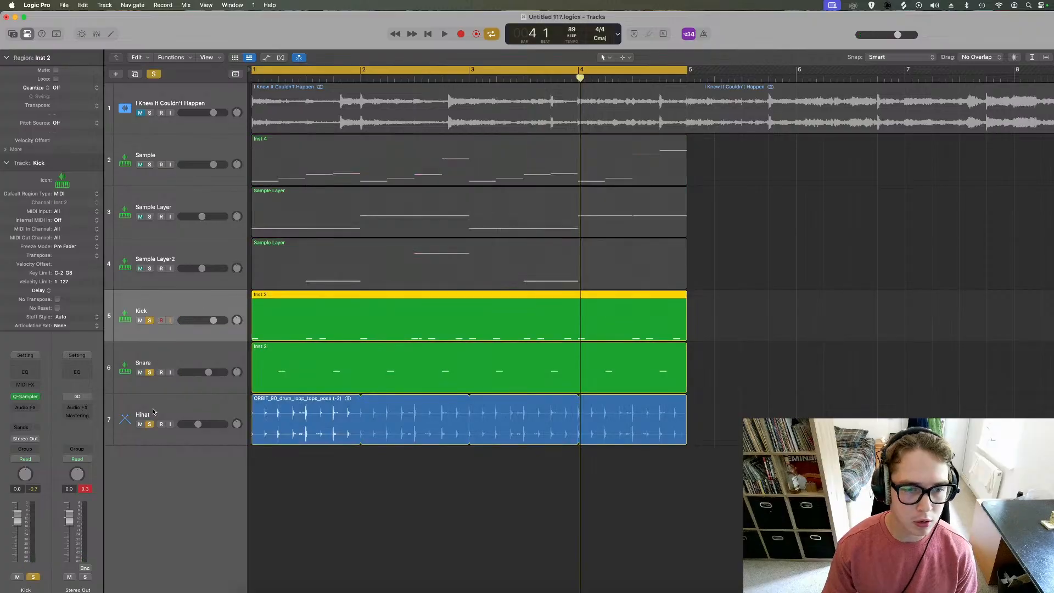
key("space")
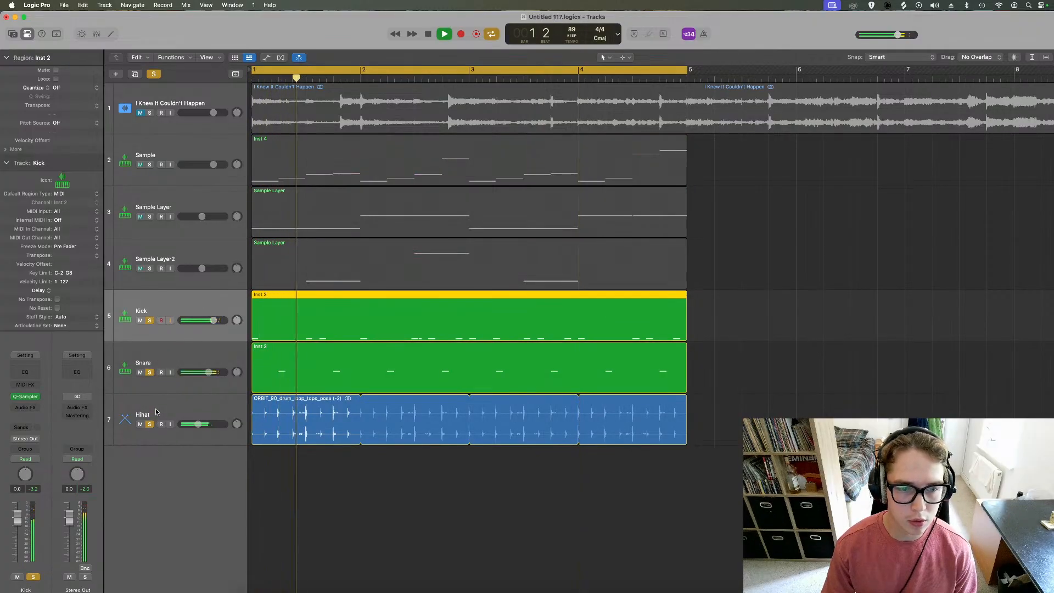
left_click(175, 415)
left_click(182, 313, "shift")
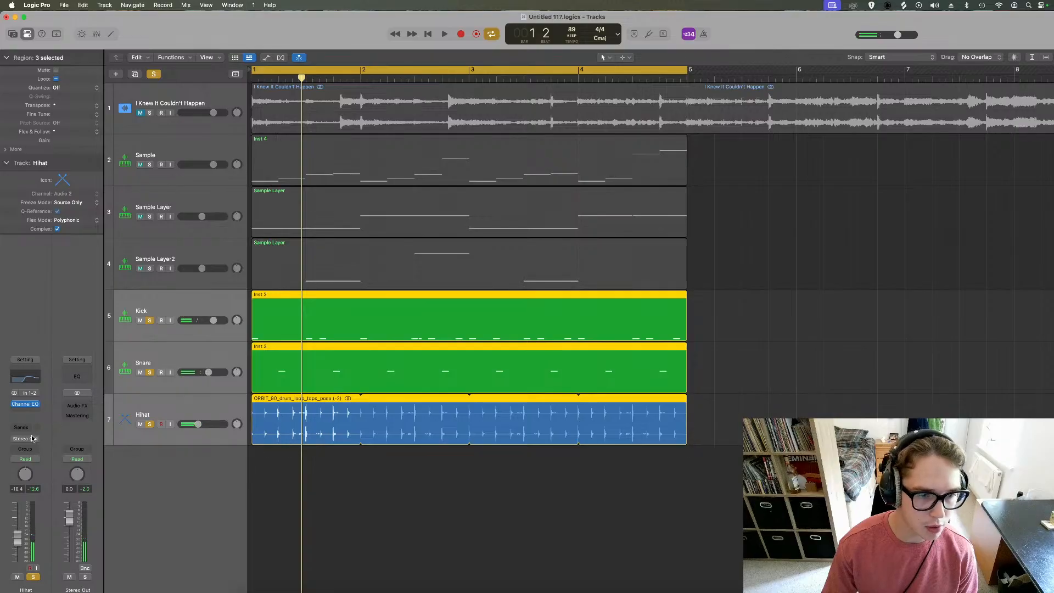
left_click(180, 403)
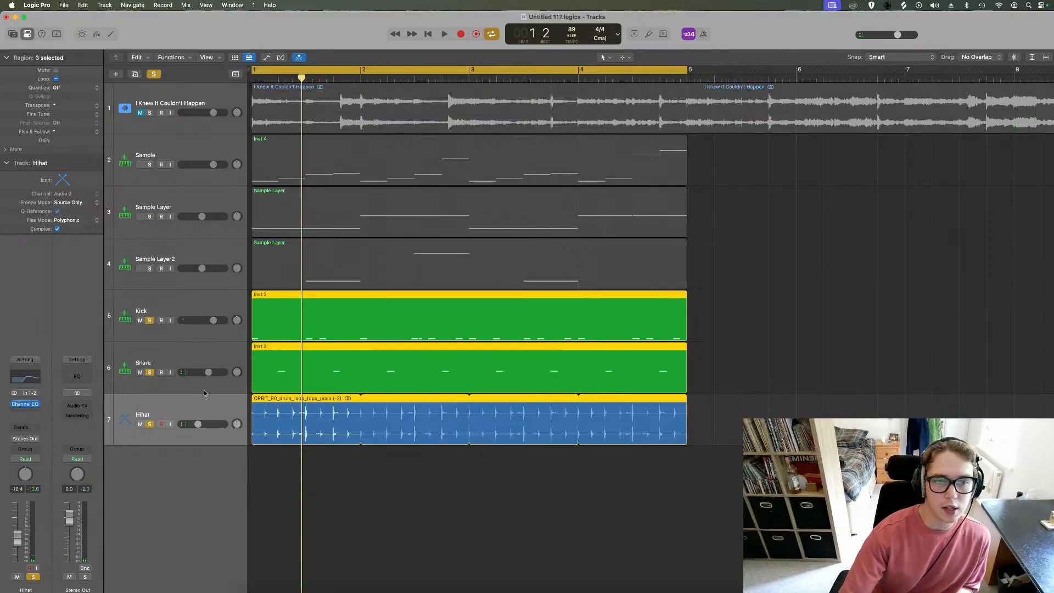
left_click(171, 303)
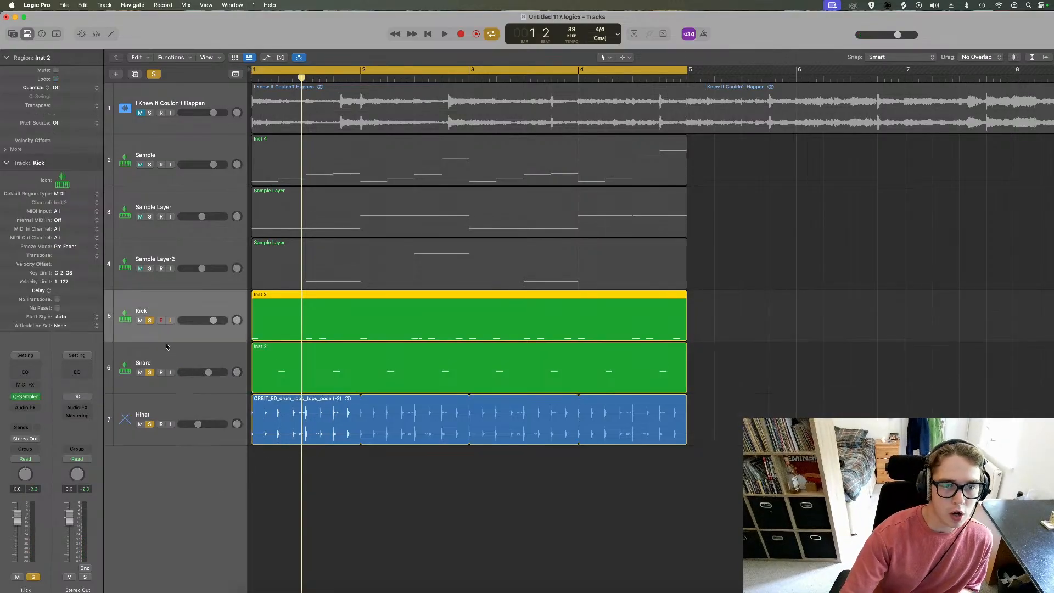
left_click(167, 349)
left_click(171, 414)
left_click(163, 302)
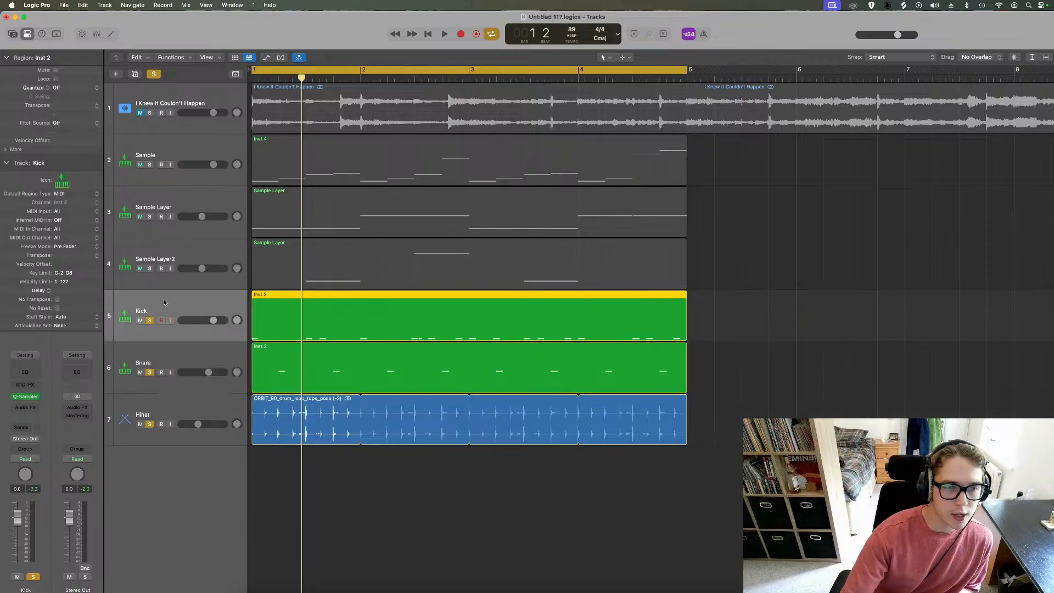
left_click(30, 439)
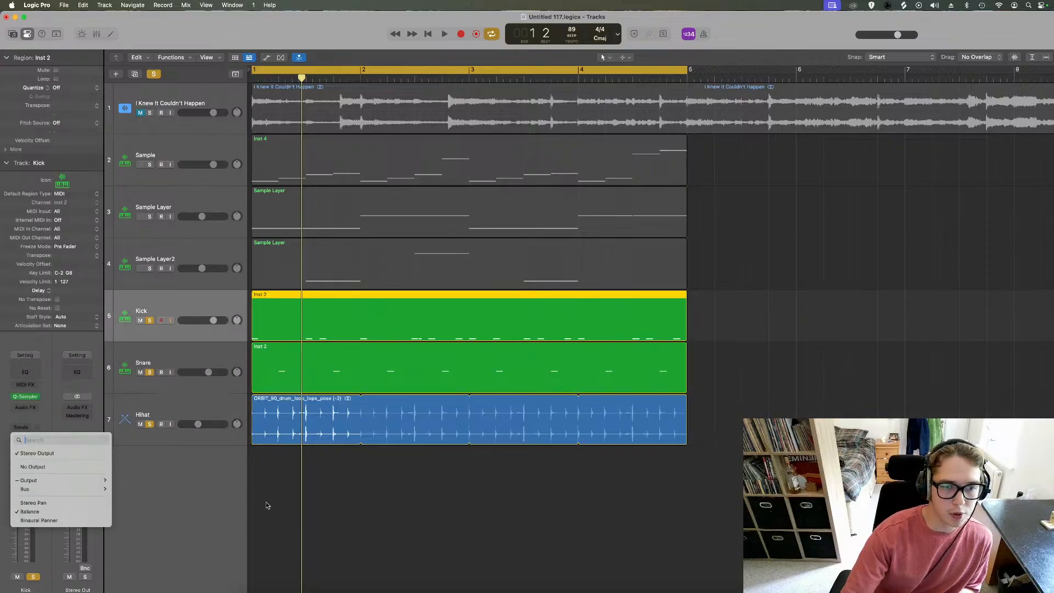
left_click(280, 511)
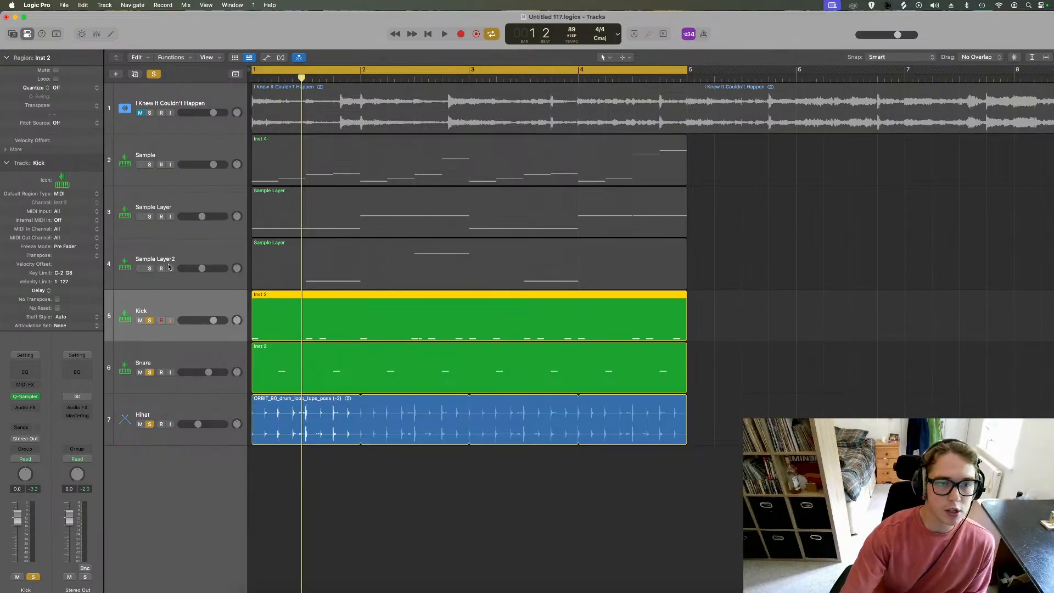
left_click(169, 243)
left_click(171, 201)
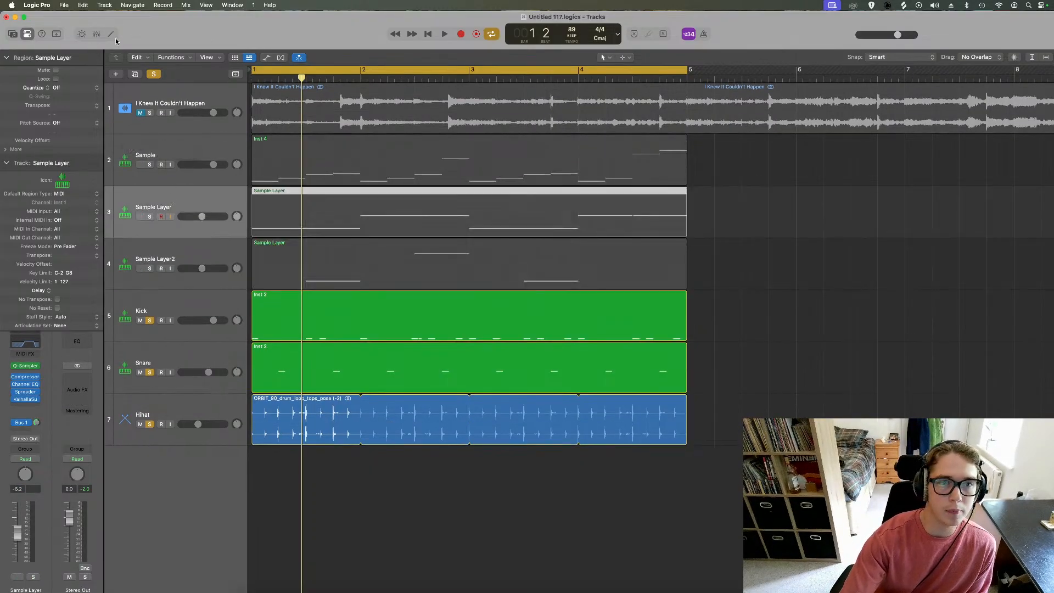
left_click(111, 34)
left_click(111, 34)
Show the Mixer and route the outputs of the Kick, Snare and Hihat tracks together to Bus 20
left_click(96, 34)
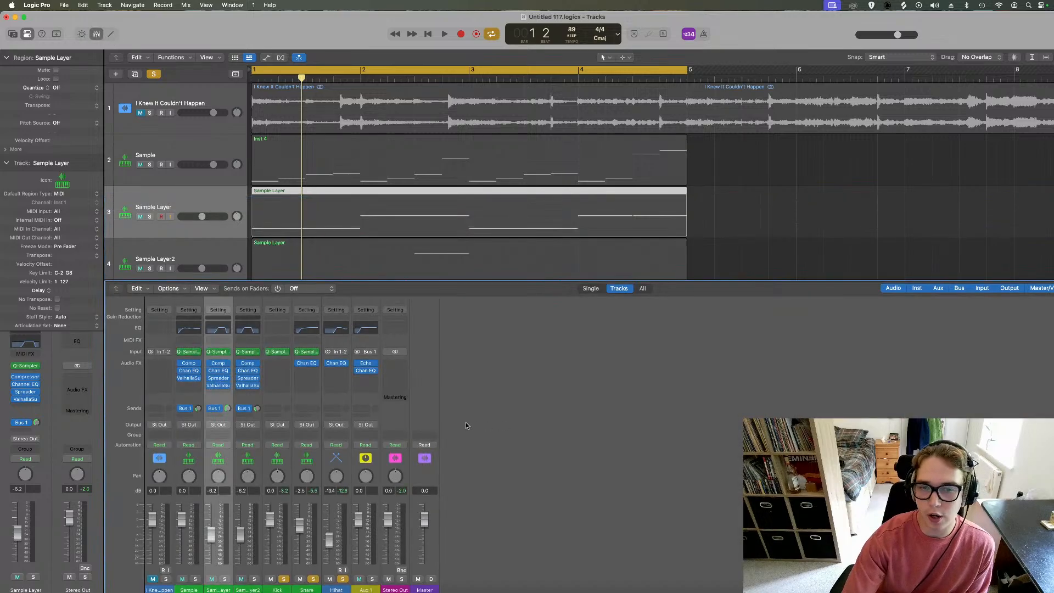
scroll(214, 229, "down", 5)
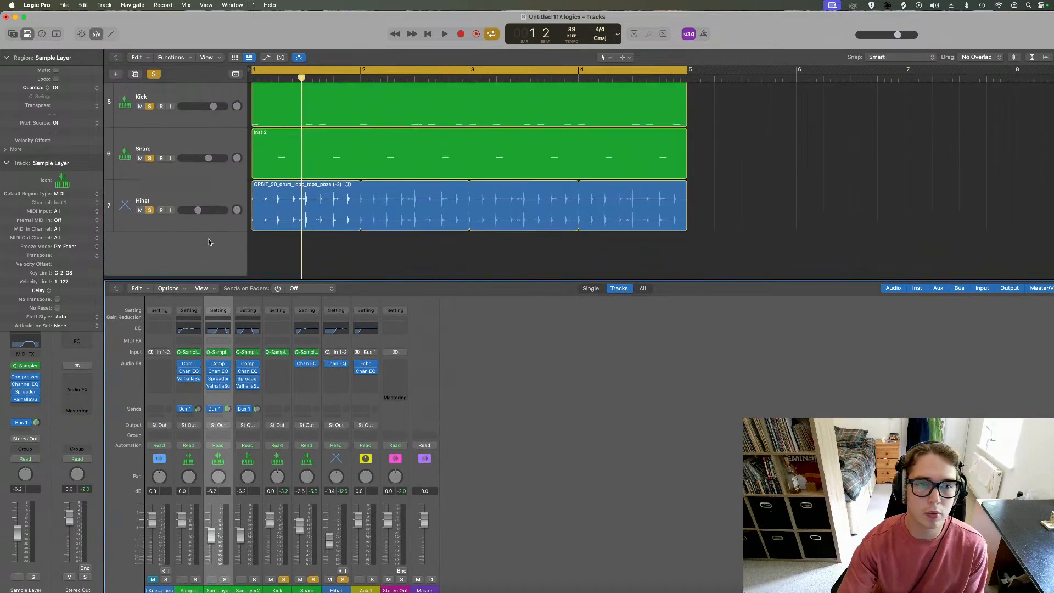
left_click(208, 236)
left_click(186, 94)
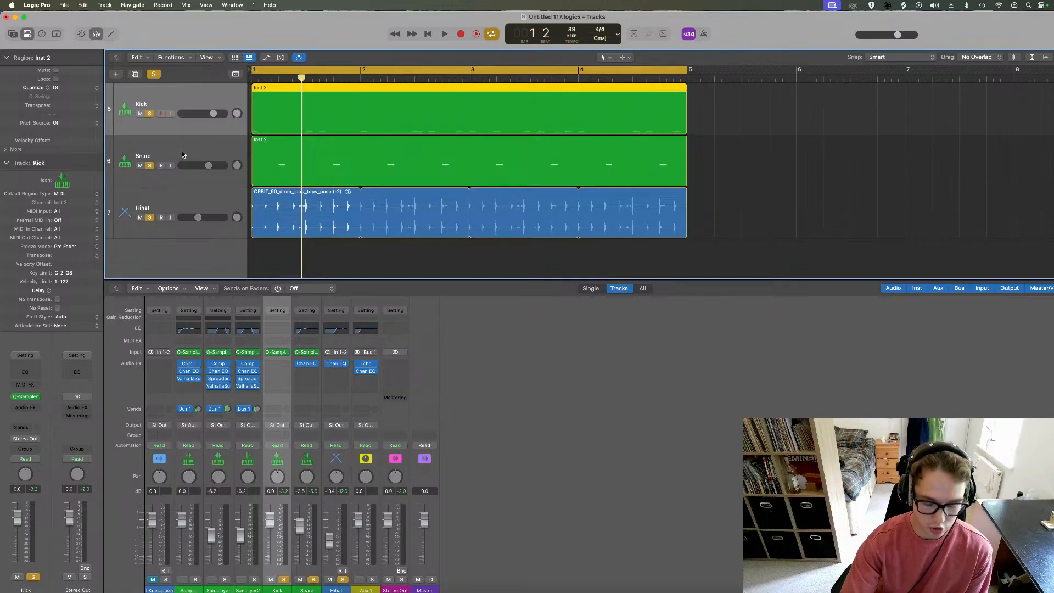
left_click(180, 194, "shift")
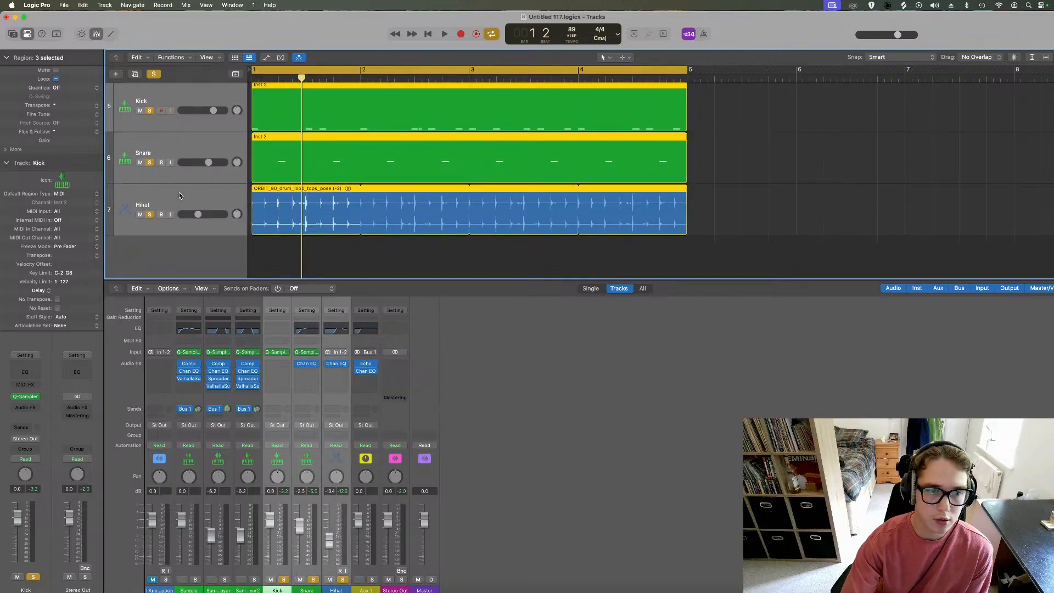
left_click(283, 430)
mouse_move(306, 475)
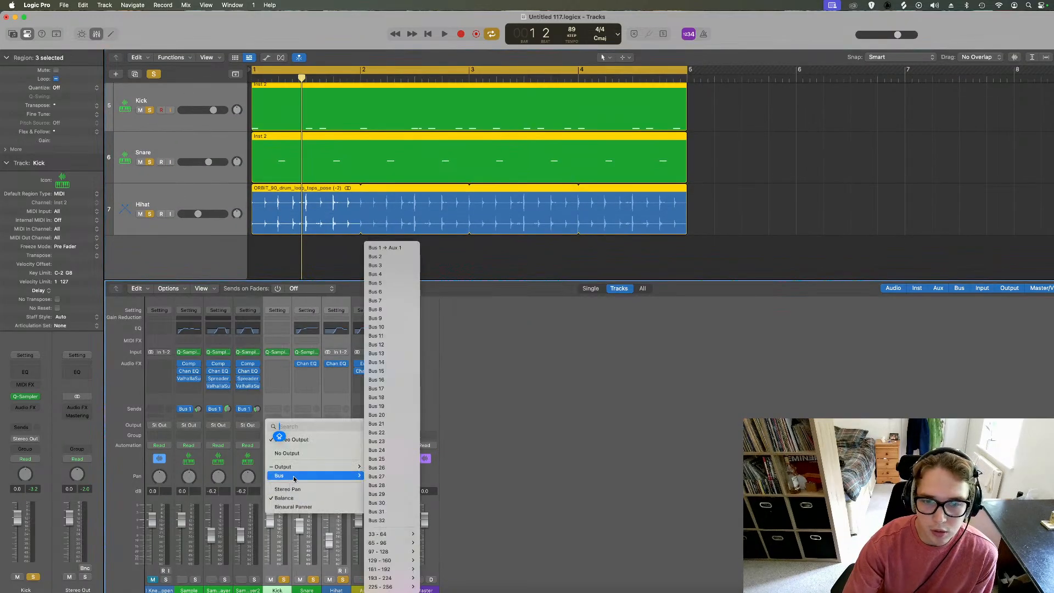
left_click(389, 415)
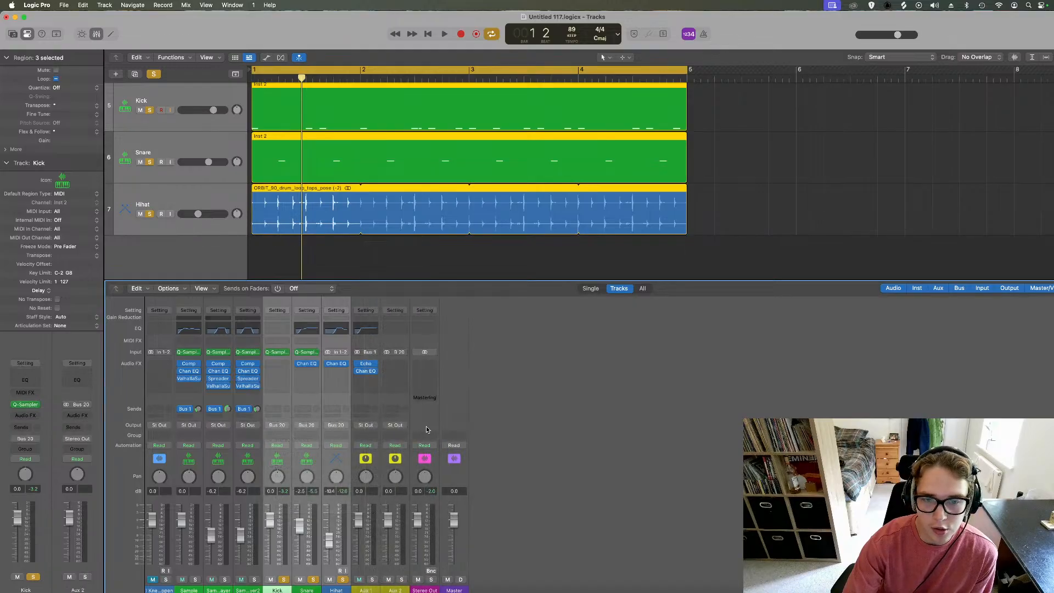
Insert a stereo Compressor on the Aux 2 drum bus channel
left_click(401, 344)
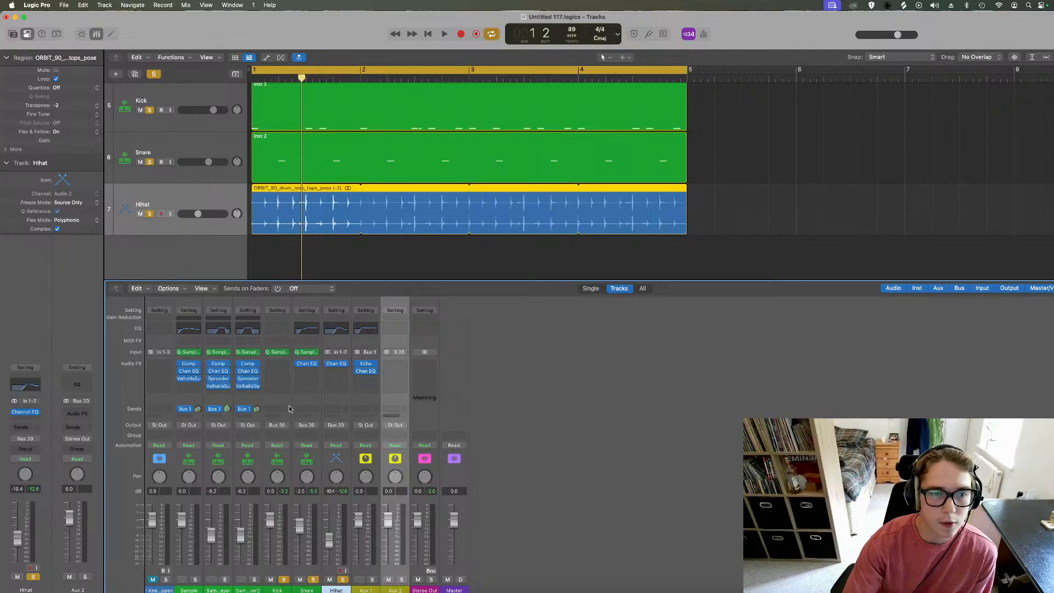
left_click(396, 364)
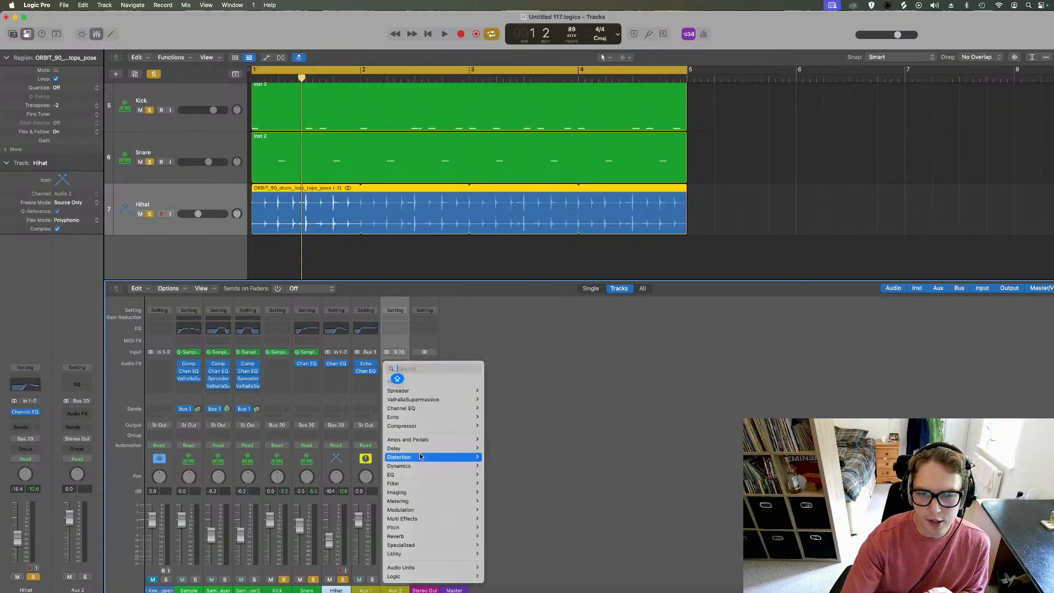
mouse_move(417, 466)
mouse_move(517, 479)
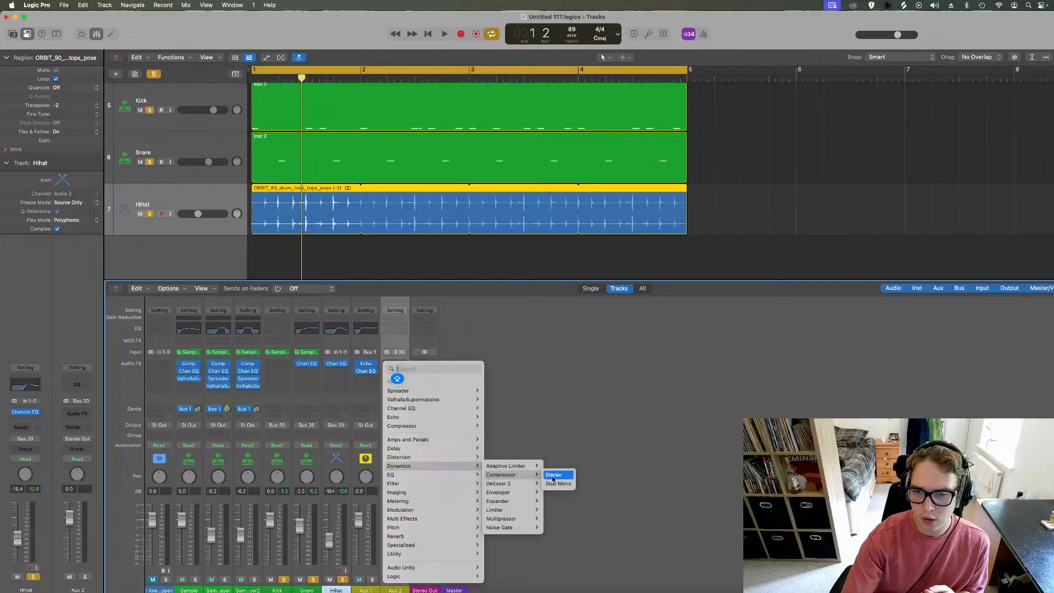
left_click(558, 475)
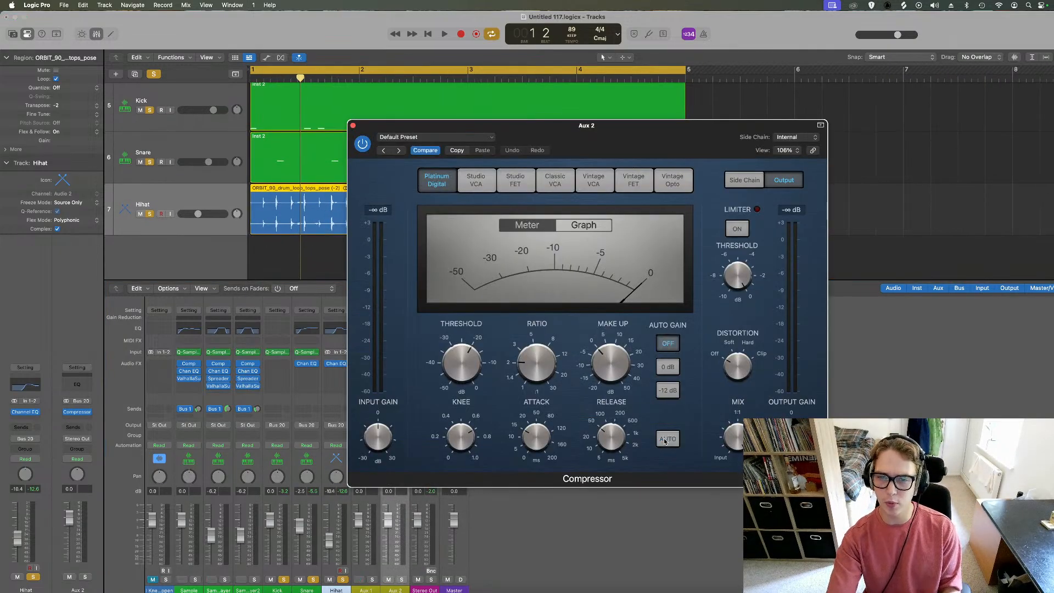
Play the drums briefly and load the Classic Drums preset in Aux 2's Compressor
key("space")
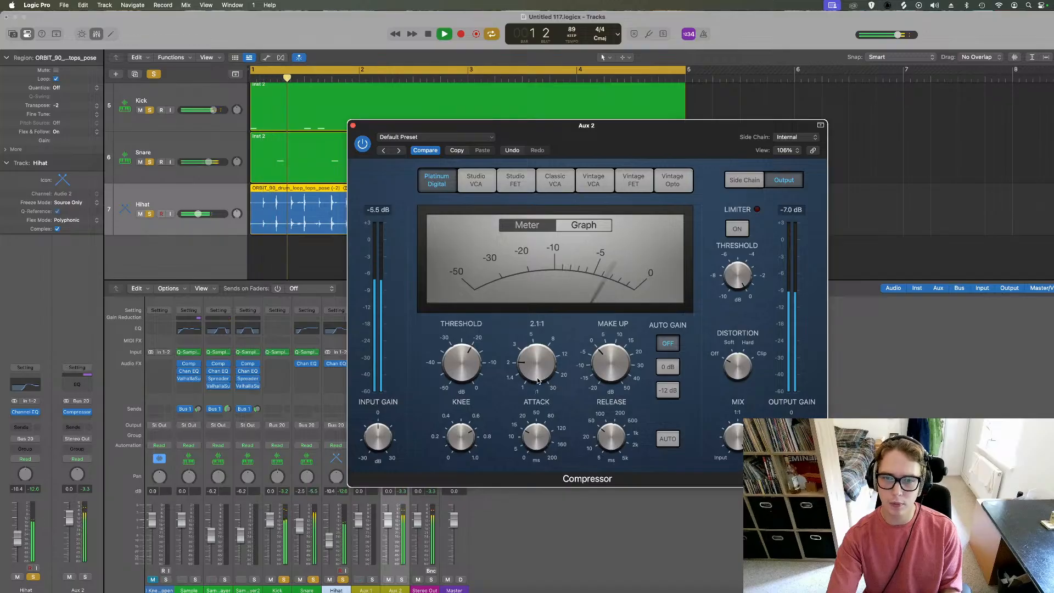
key("space")
left_click(400, 150)
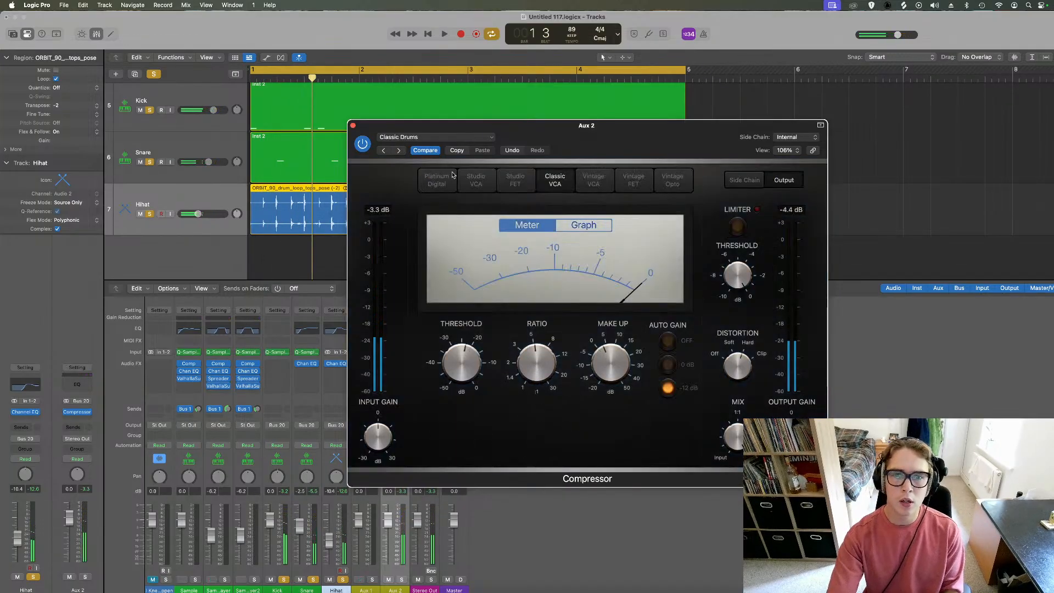
left_click(415, 138)
mouse_move(416, 323)
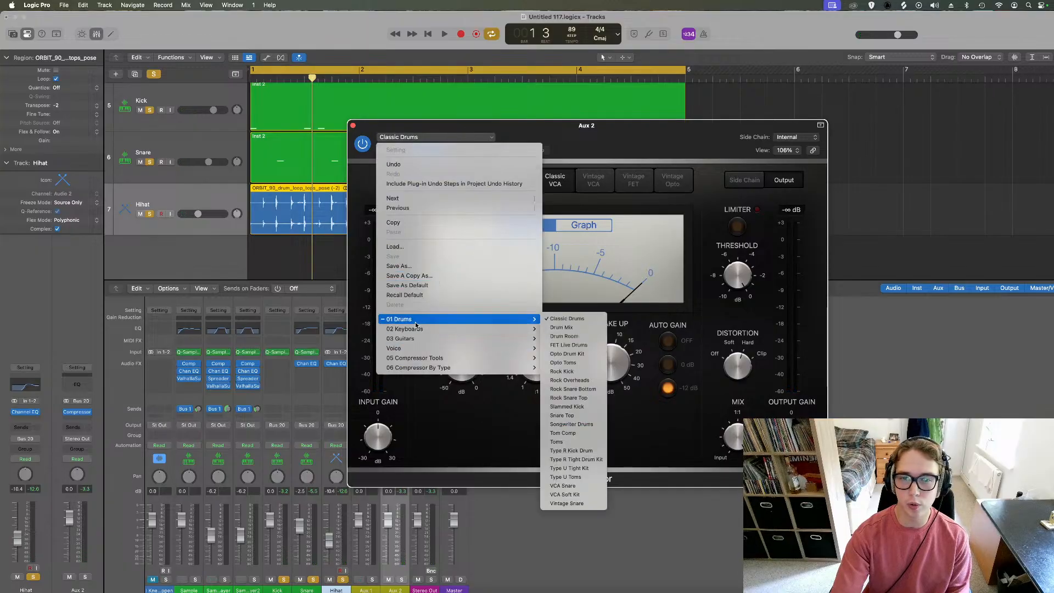
left_click(588, 158)
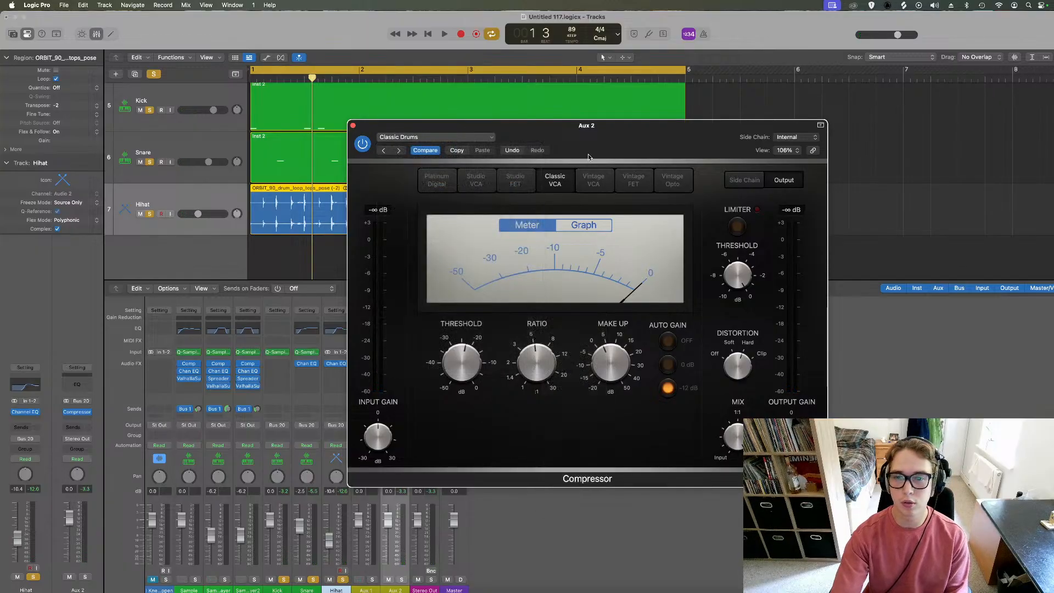
Turn off the Compressor's Auto Gain, raise its threshold and compare the drums with the effect bypassed
key("space")
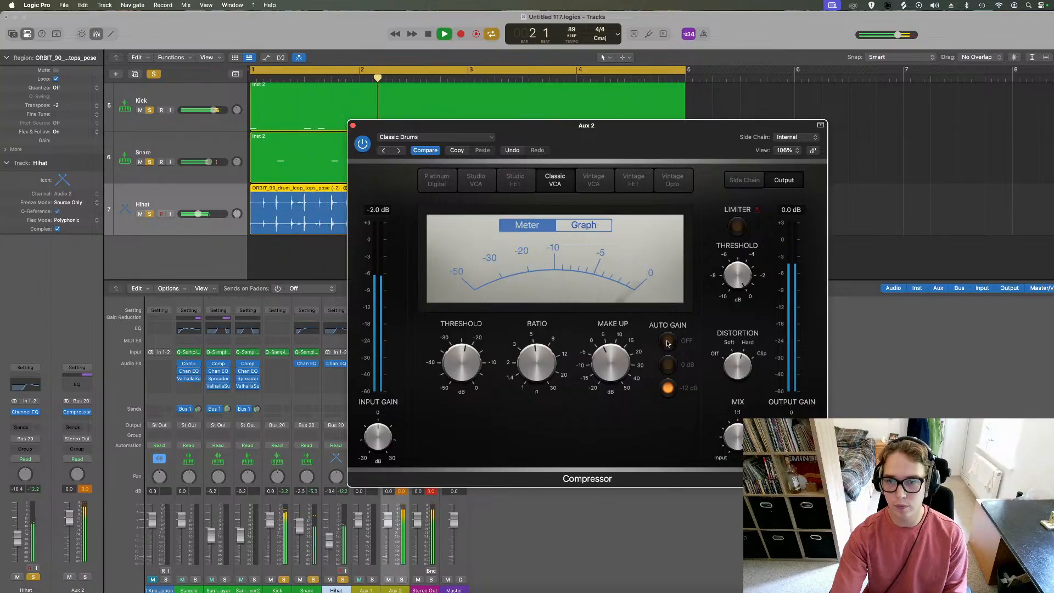
mouse_move(487, 364)
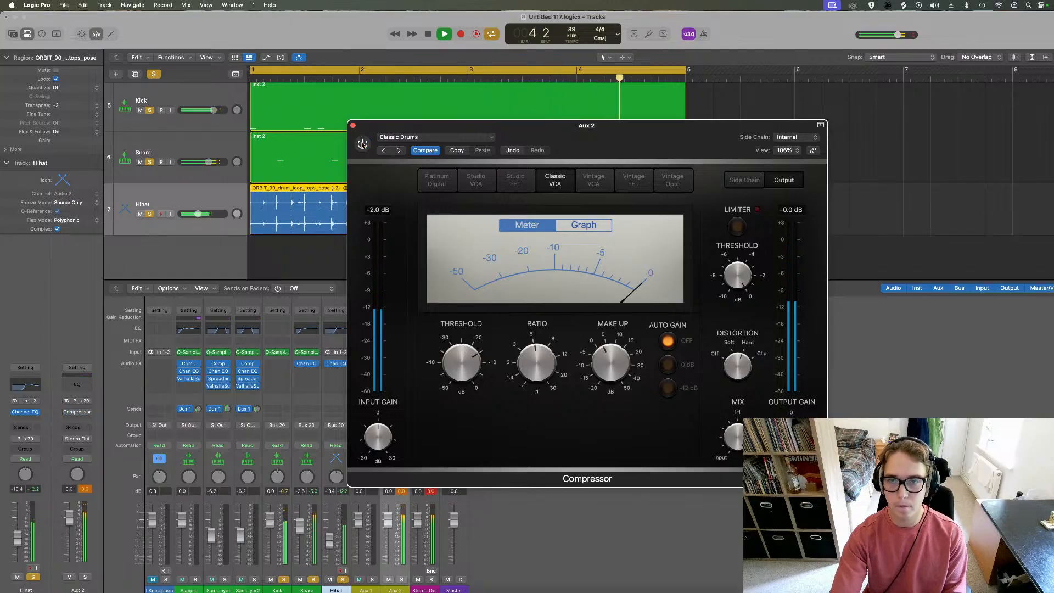
left_click(363, 144)
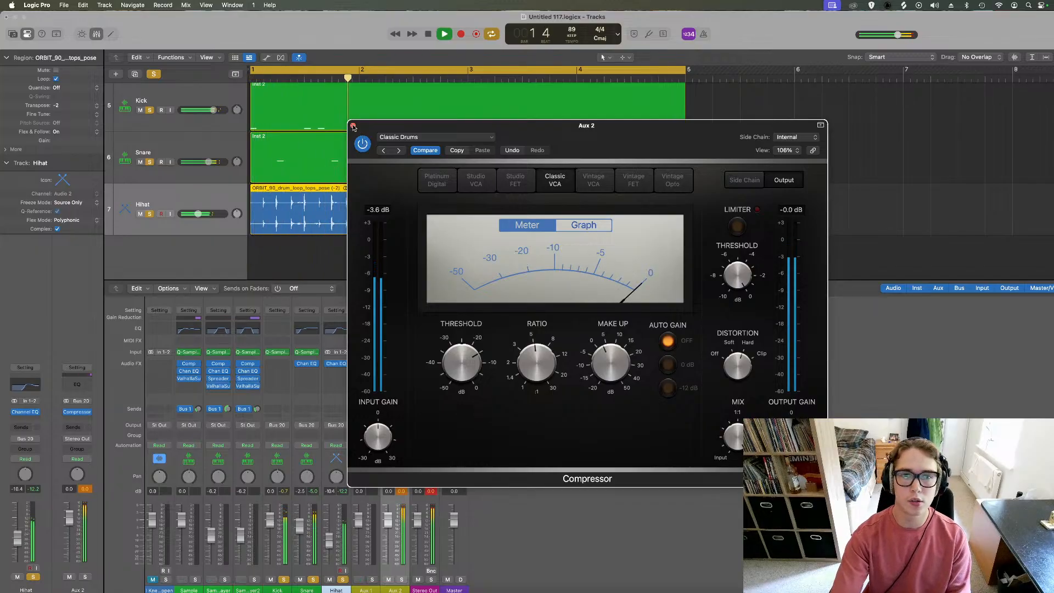
Close the Compressor, clear the drum solos and hide the Mixer to hear the full beat
left_click(353, 126)
left_click(153, 74)
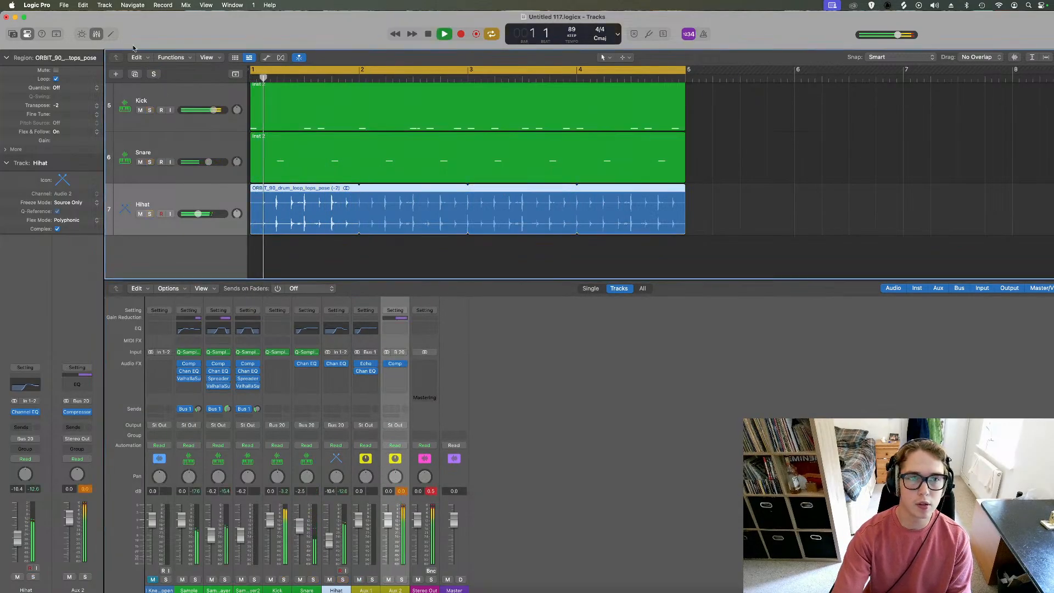
left_click(97, 34)
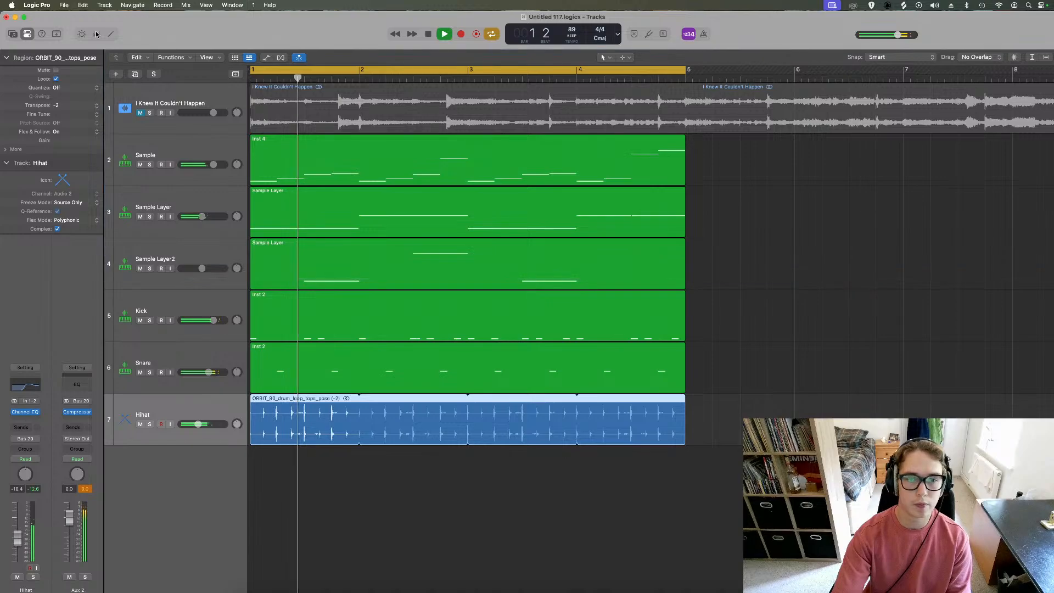
Set the make-up gain of Aux 2's Compressor to about 2.5 dB and lower the Snare track's volume to -4.1 dB
left_click(77, 413)
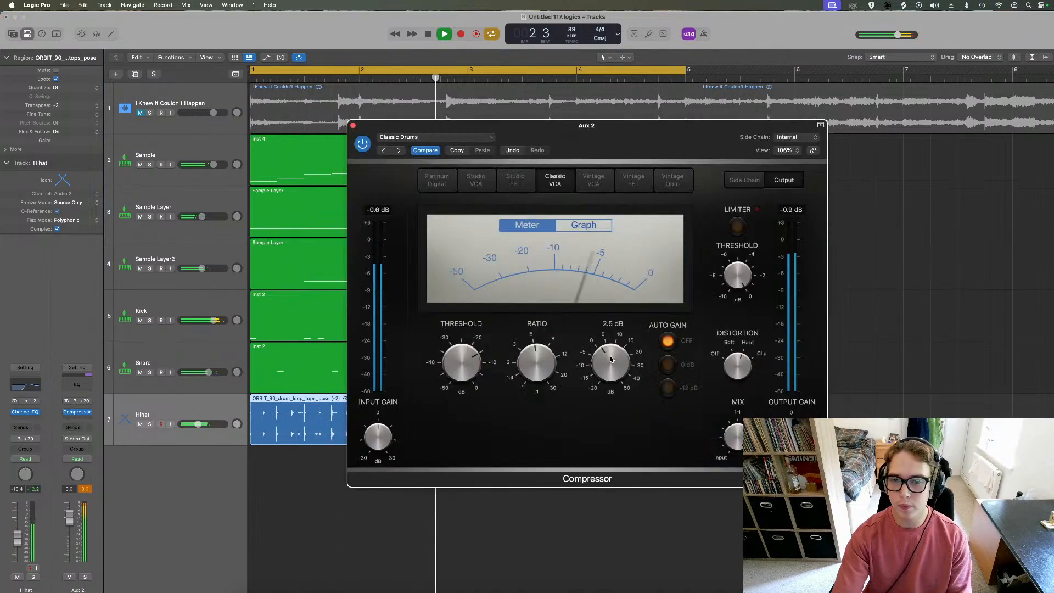
left_click_drag(611, 361, 611, 363)
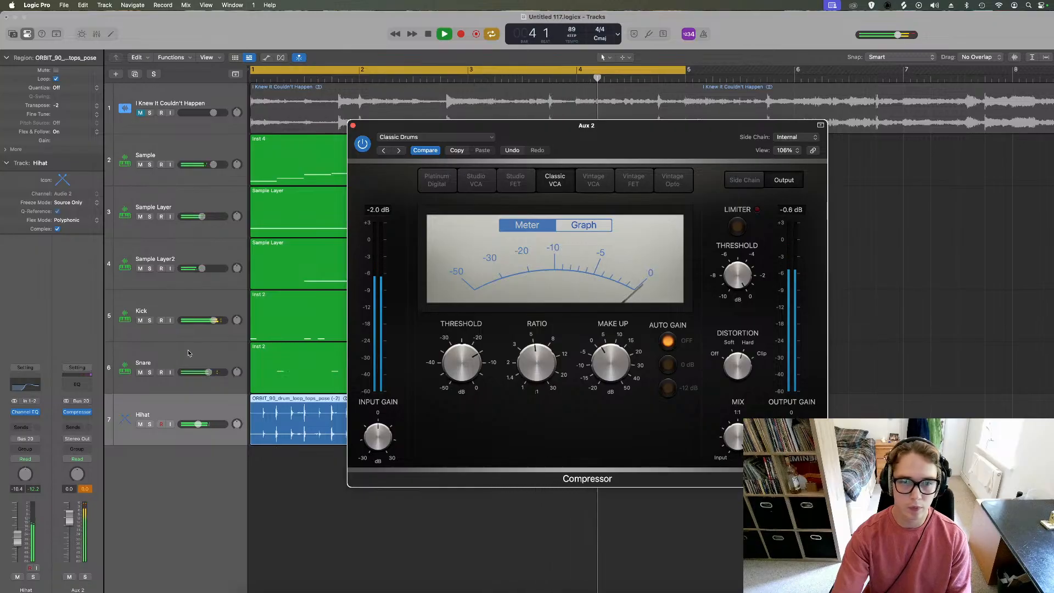
left_click_drag(209, 373, 207, 372)
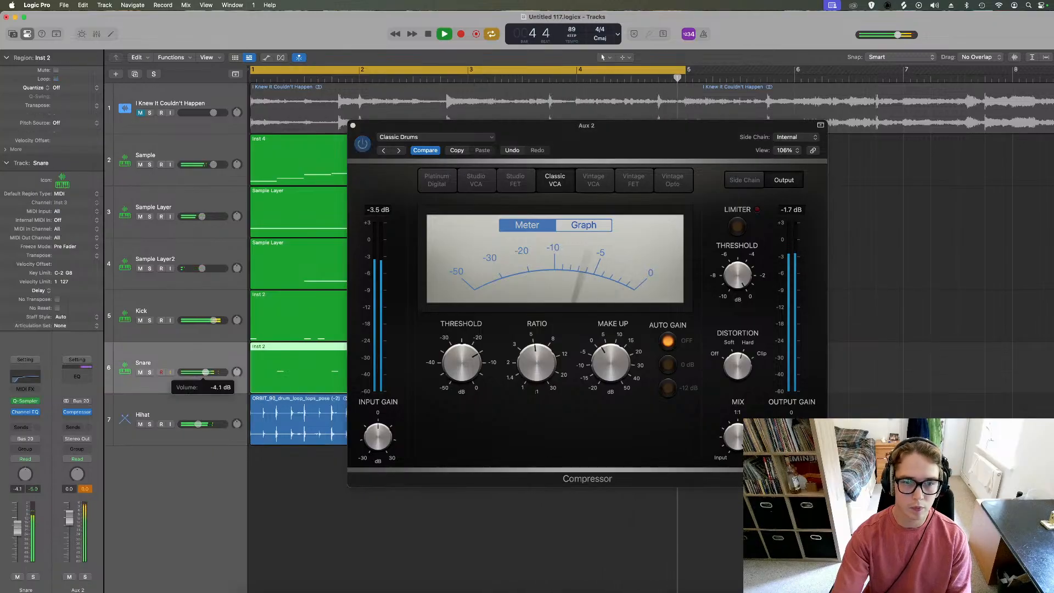
Set the Snare's Channel EQ bands to -1.0 dB at 153 Hz and -1.2 dB at 4140 Hz, with track volume at -3.5 dB
left_click(25, 412)
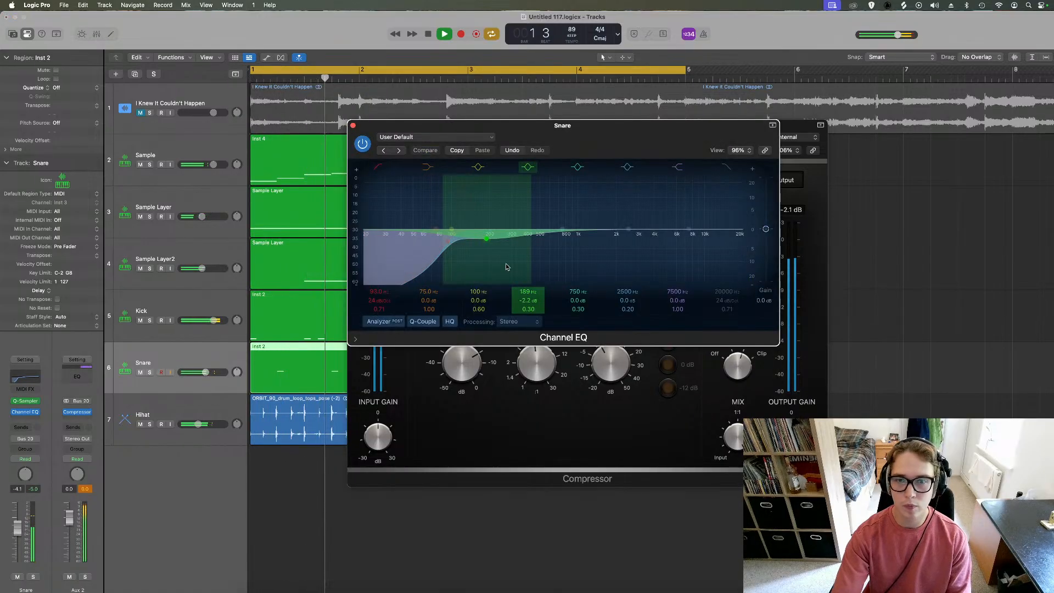
mouse_move(489, 256)
left_mouse_down()
mouse_move(477, 261)
mouse_move(489, 250)
left_mouse_up()
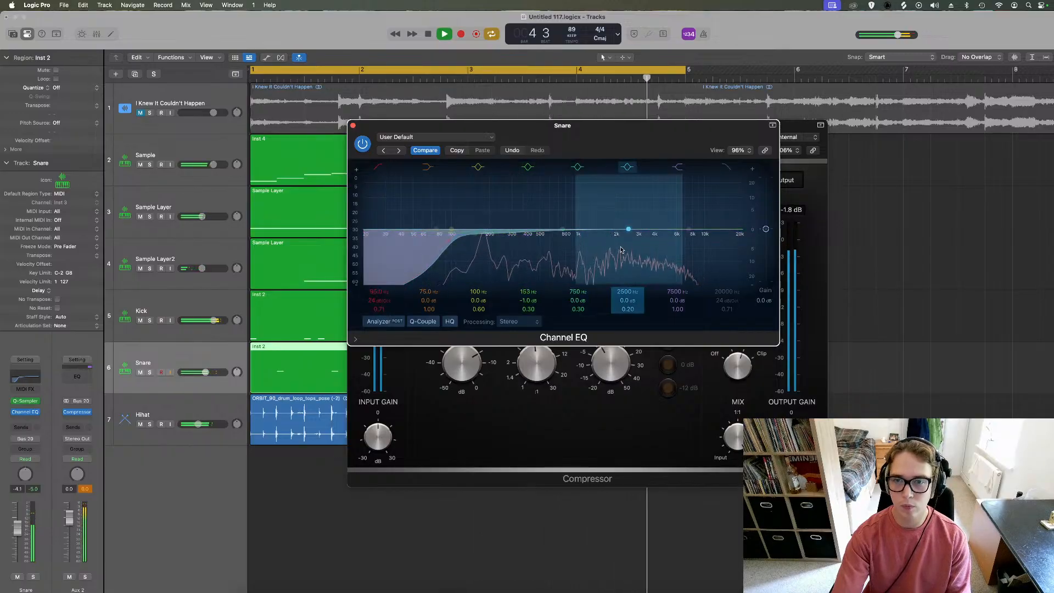
left_click_drag(622, 250, 648, 255)
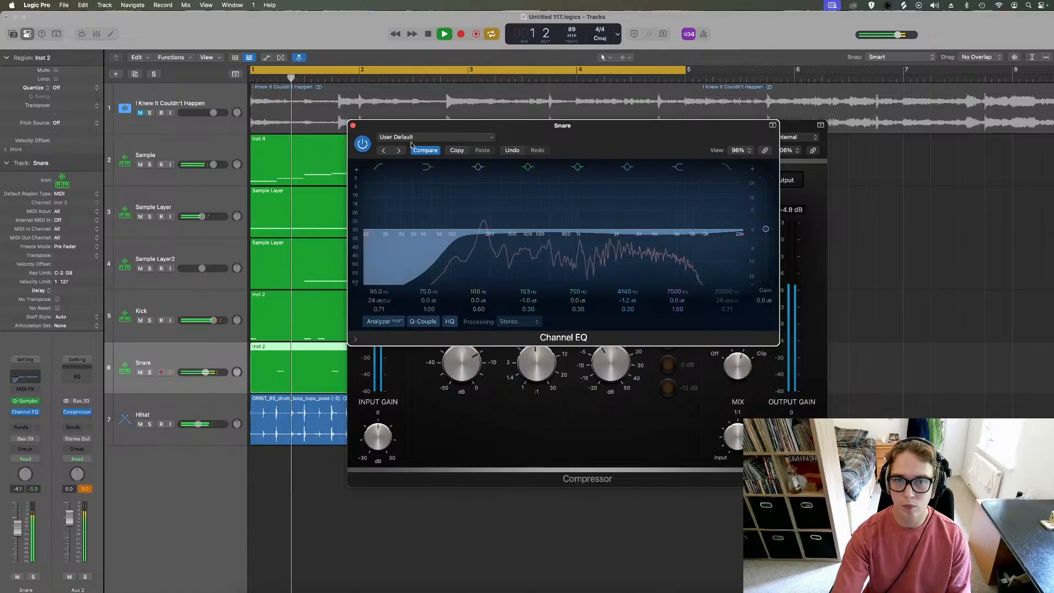
key("super+w")
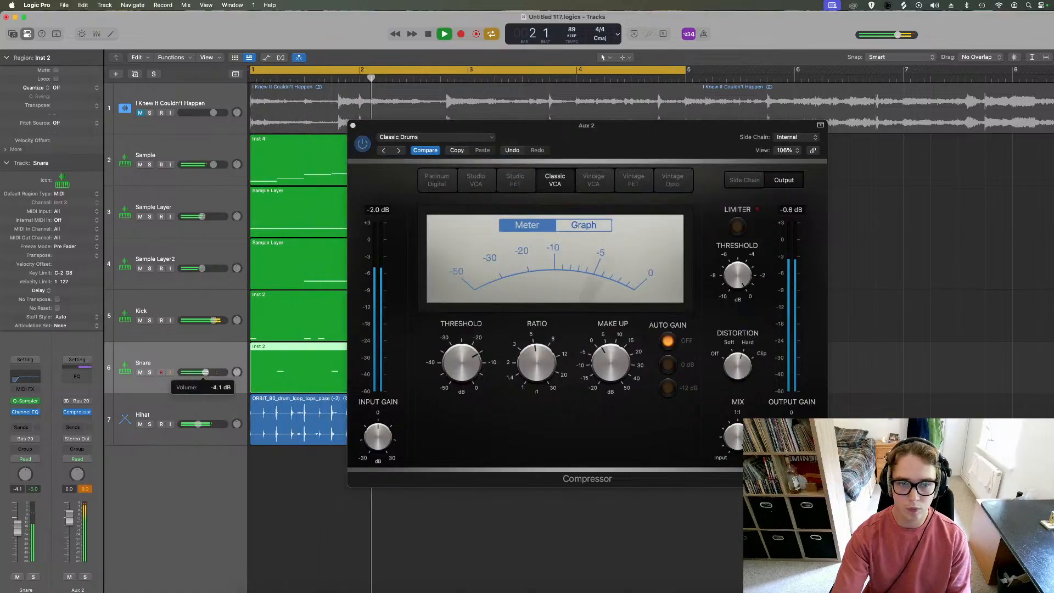
left_click_drag(206, 372, 207, 373)
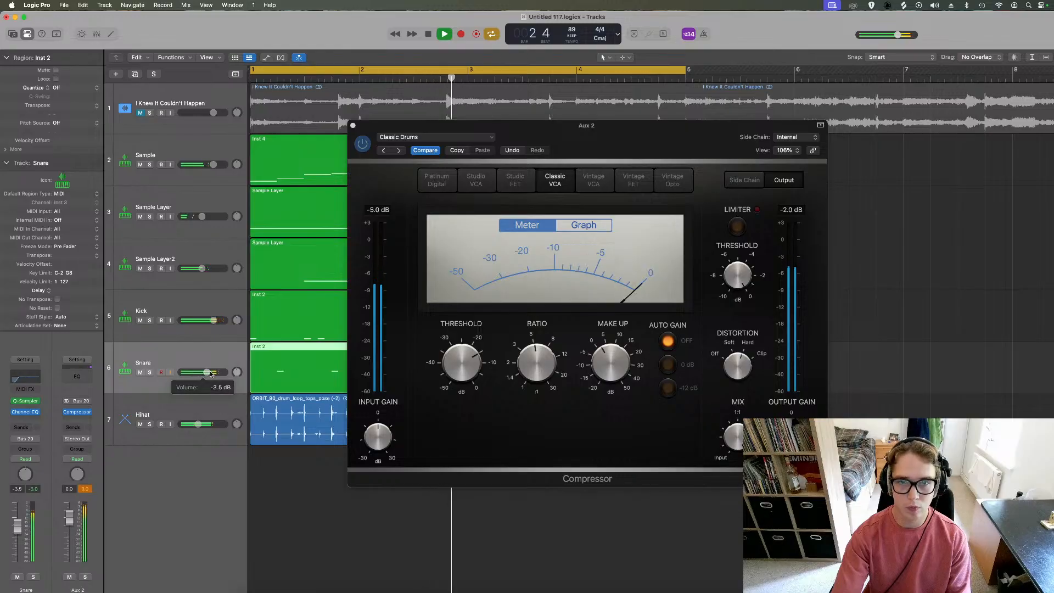
left_click(353, 126)
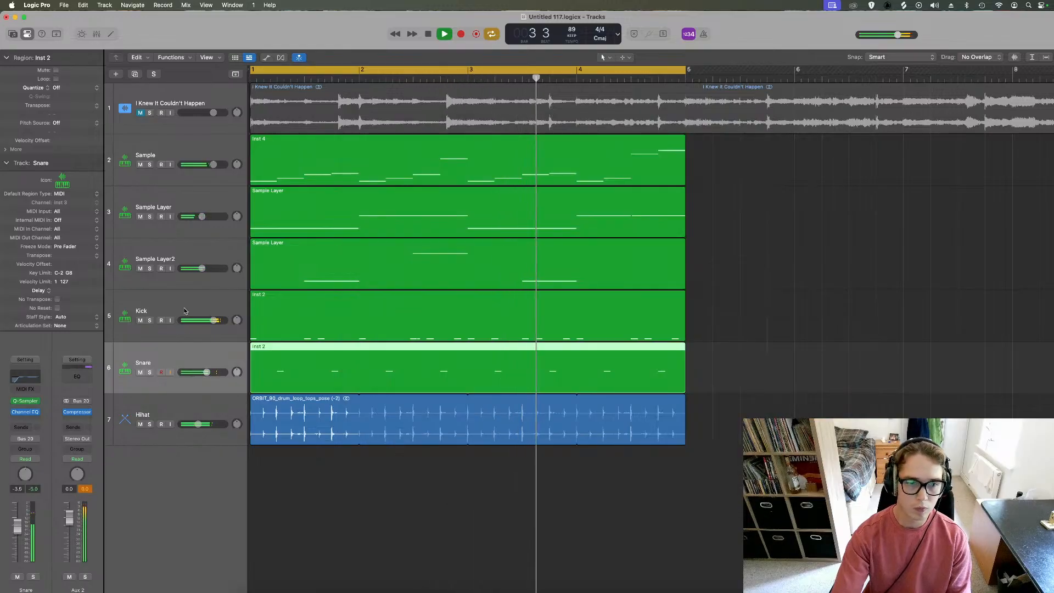
Set the make-up gain of Aux 2's Compressor to 3.0 dB, stop playback and close the plug-in
left_click(77, 412)
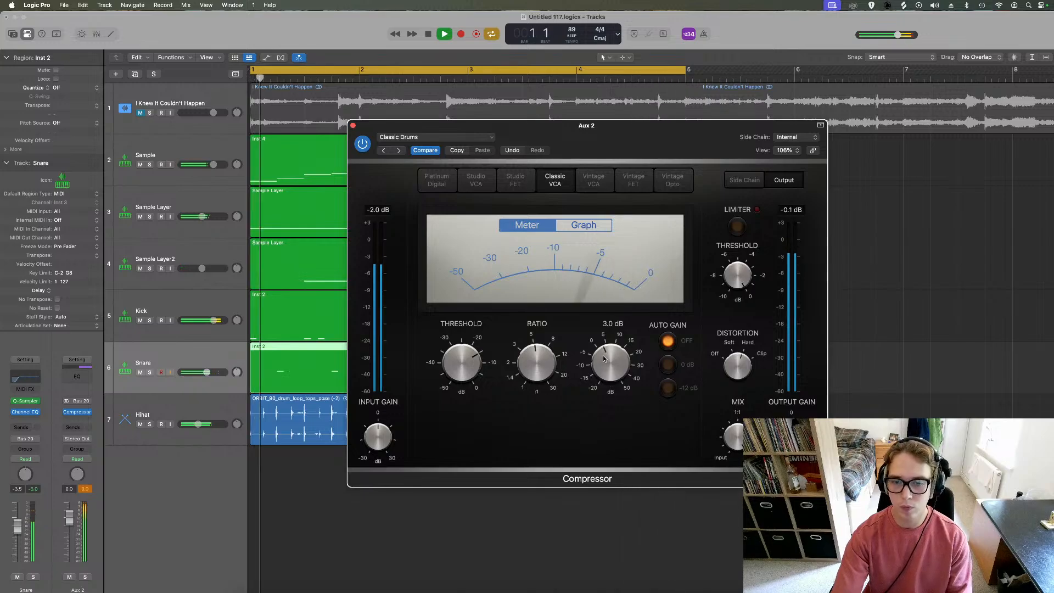
left_click(489, 591)
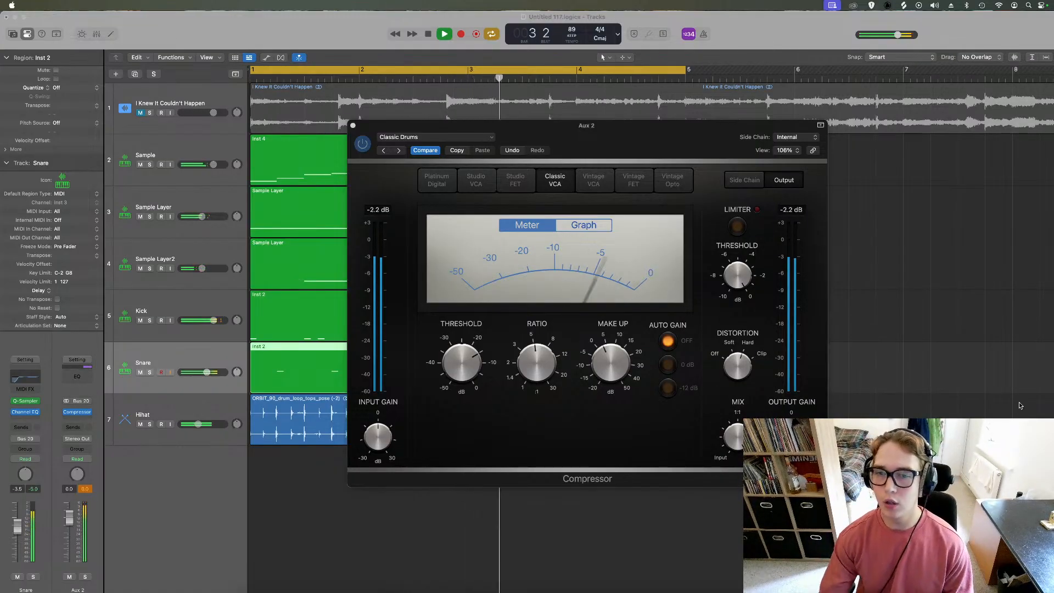
left_click(360, 144)
key("space")
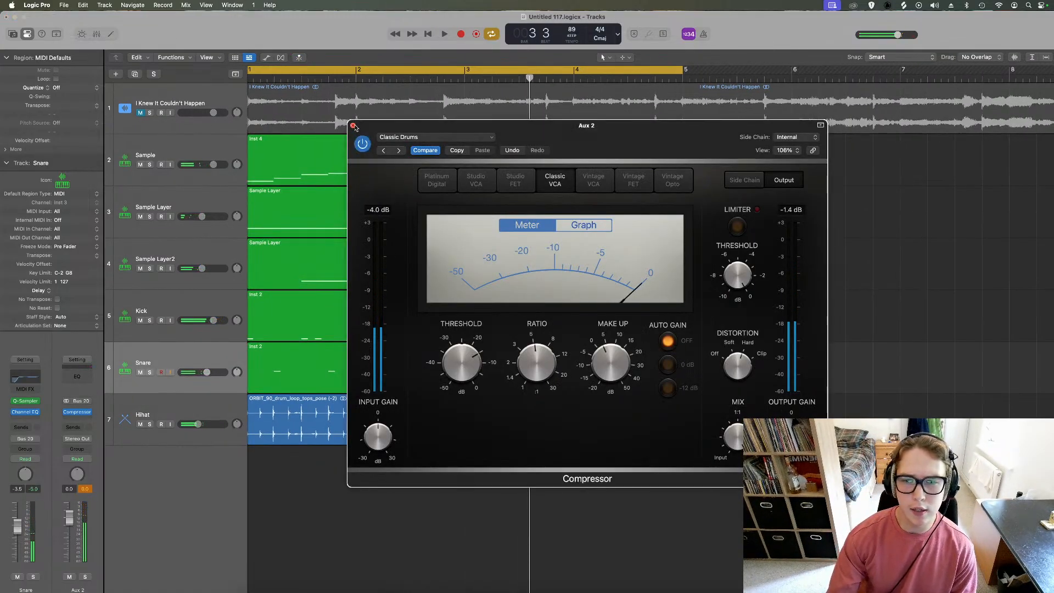
left_click(353, 126)
Solo the Kick, Snare and Hihat tracks and play them from the start
left_click_drag(150, 320, 149, 424)
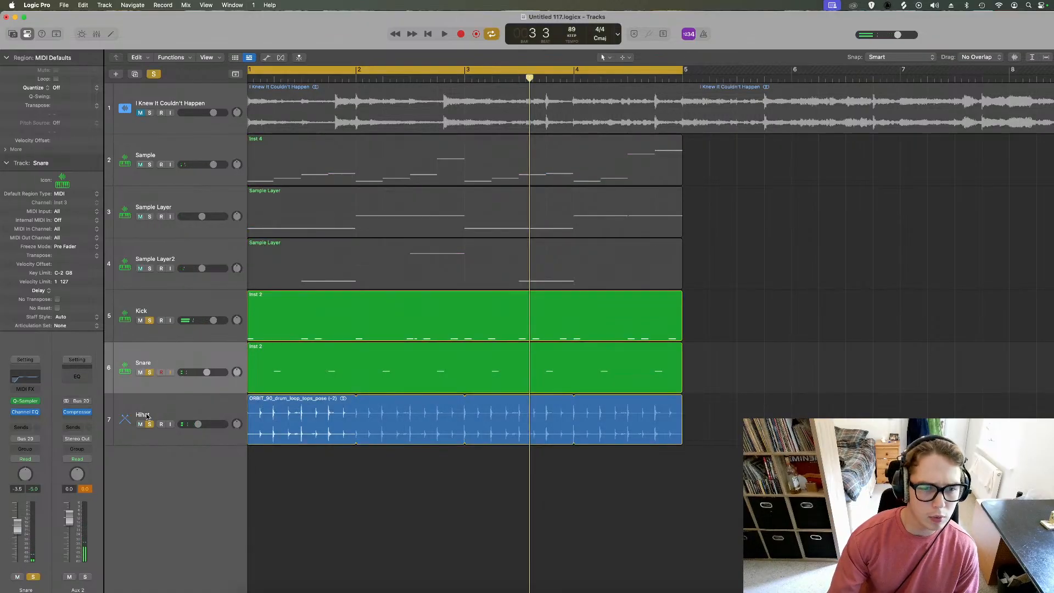
key("Return")
key("space")
Insert a stereo Vintage Console EQ after the Compressor on Aux 2
left_click(85, 418)
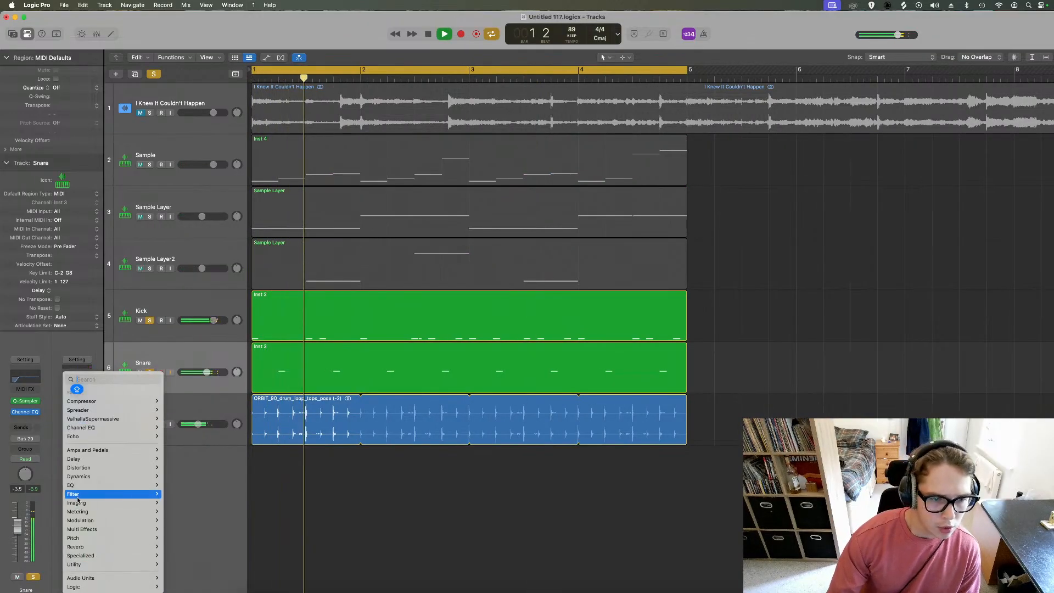
mouse_move(110, 485)
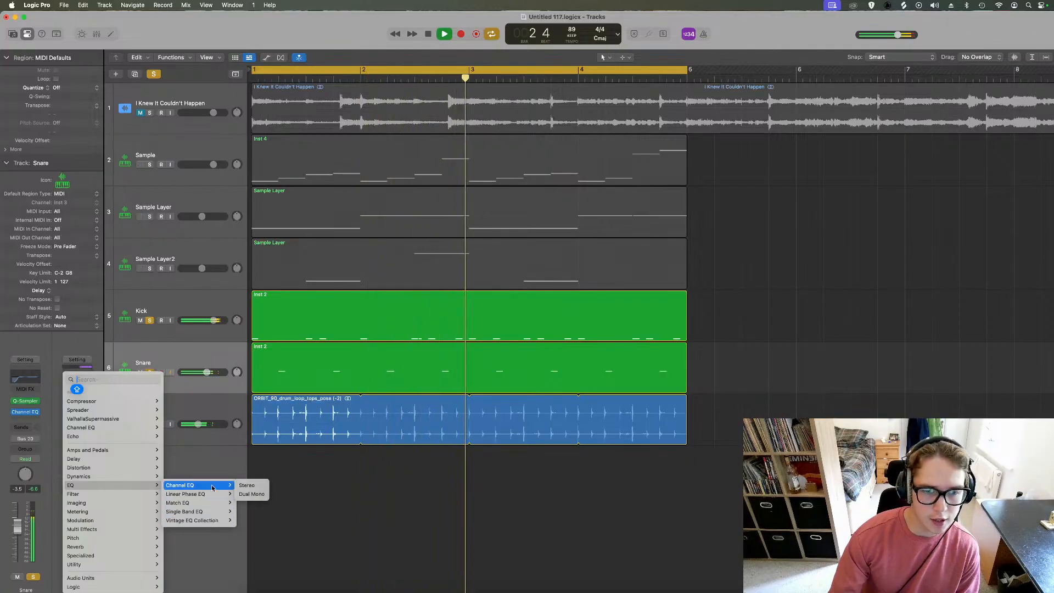
mouse_move(218, 489)
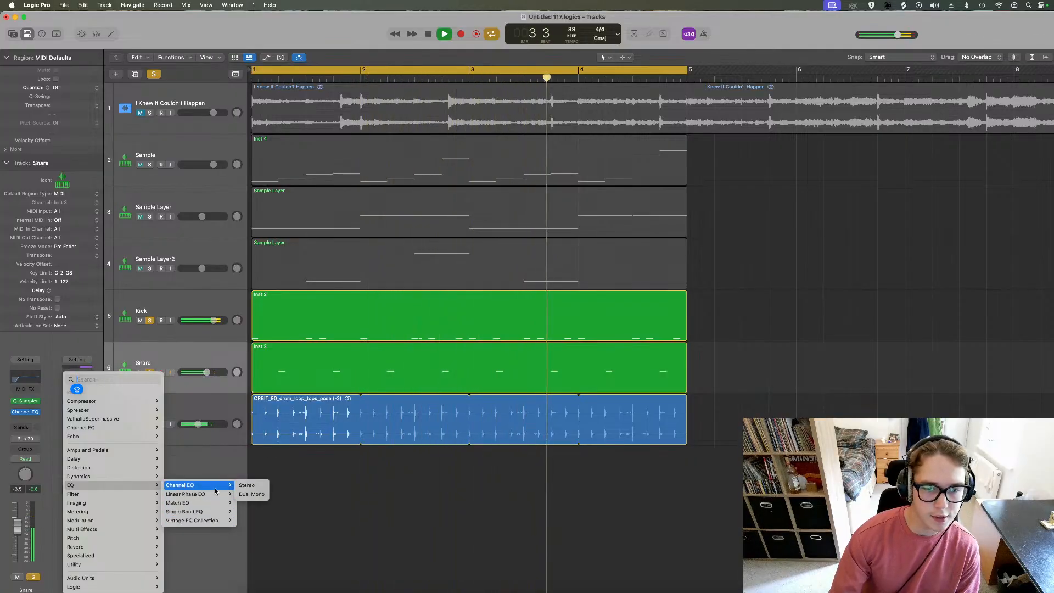
mouse_move(204, 520)
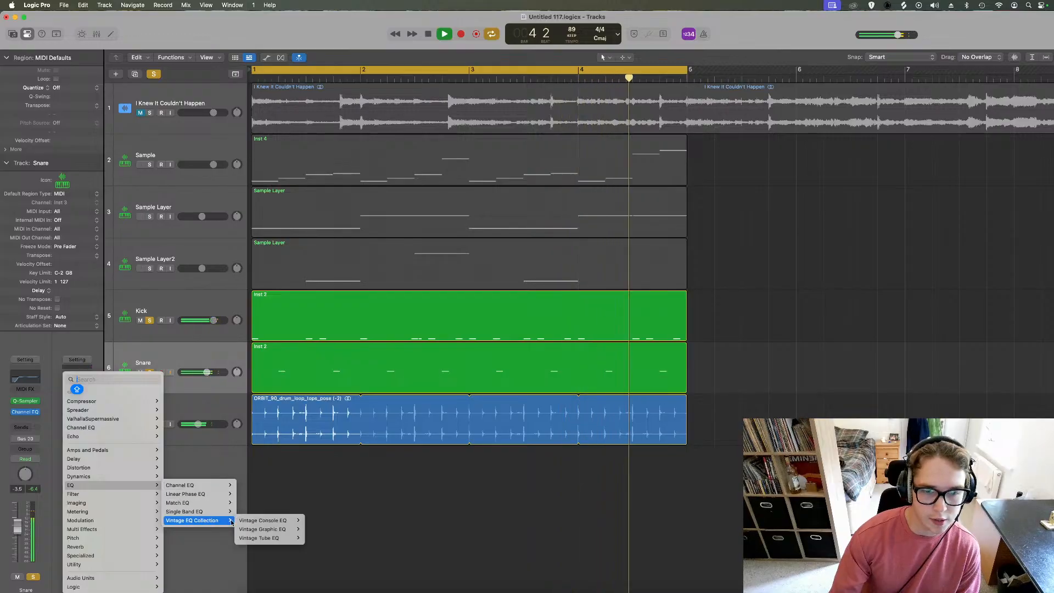
mouse_move(277, 523)
left_click(314, 520)
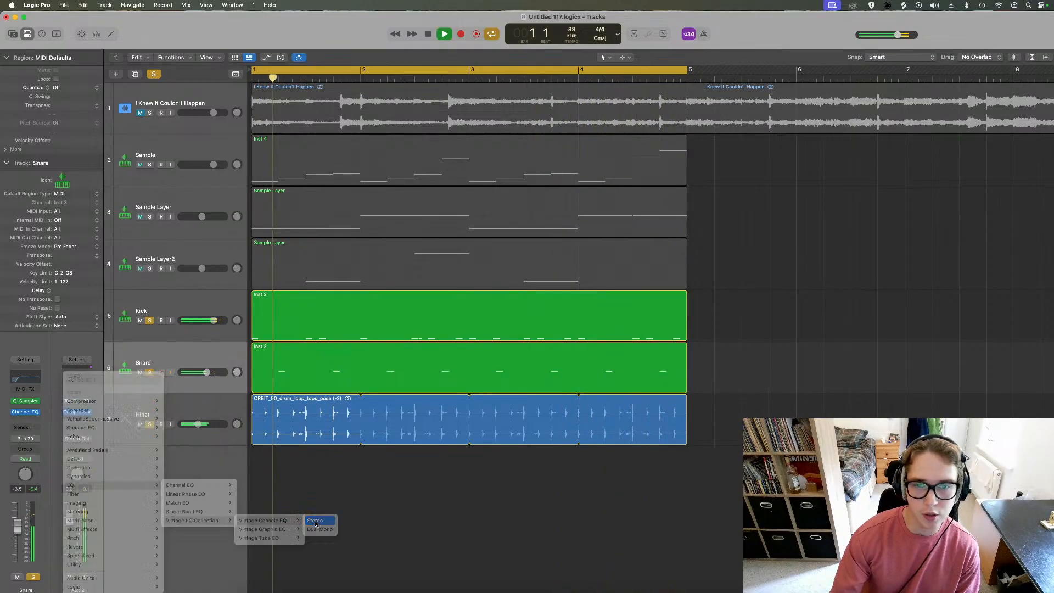
Set the Vintage Console EQ's low gain to 1.0 dB and adjust its mid gain around 1.0 dB
mouse_move(591, 210)
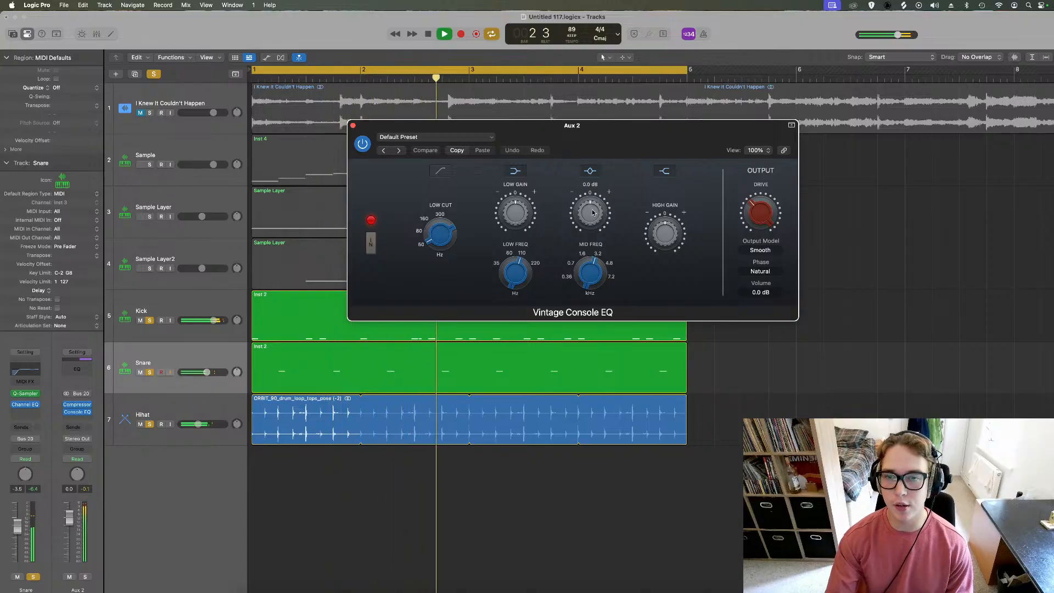
left_click_drag(591, 212, 589, 214)
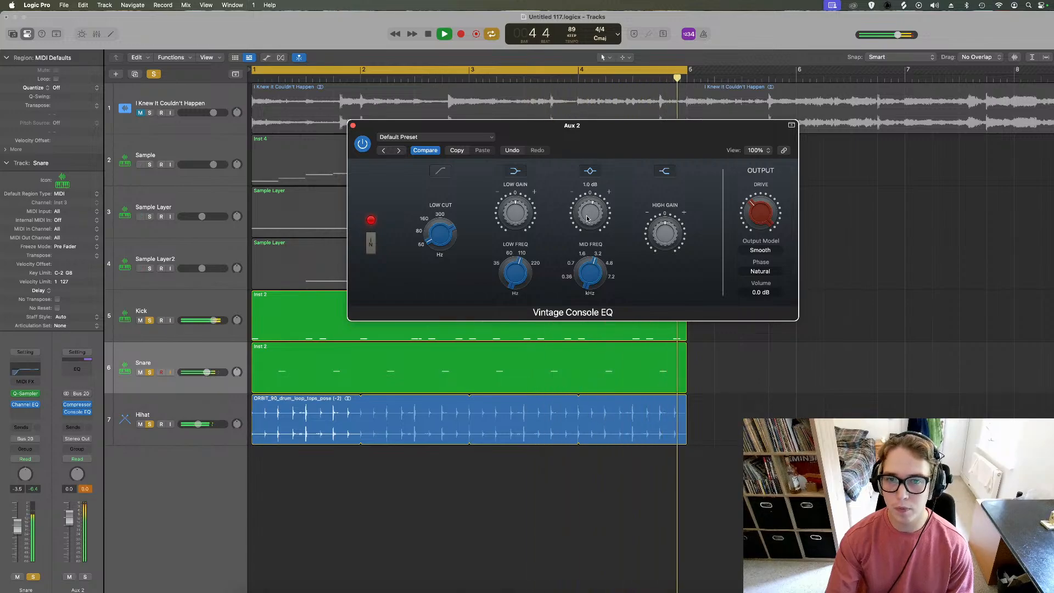
mouse_move(513, 217)
left_click_drag(514, 217, 511, 221)
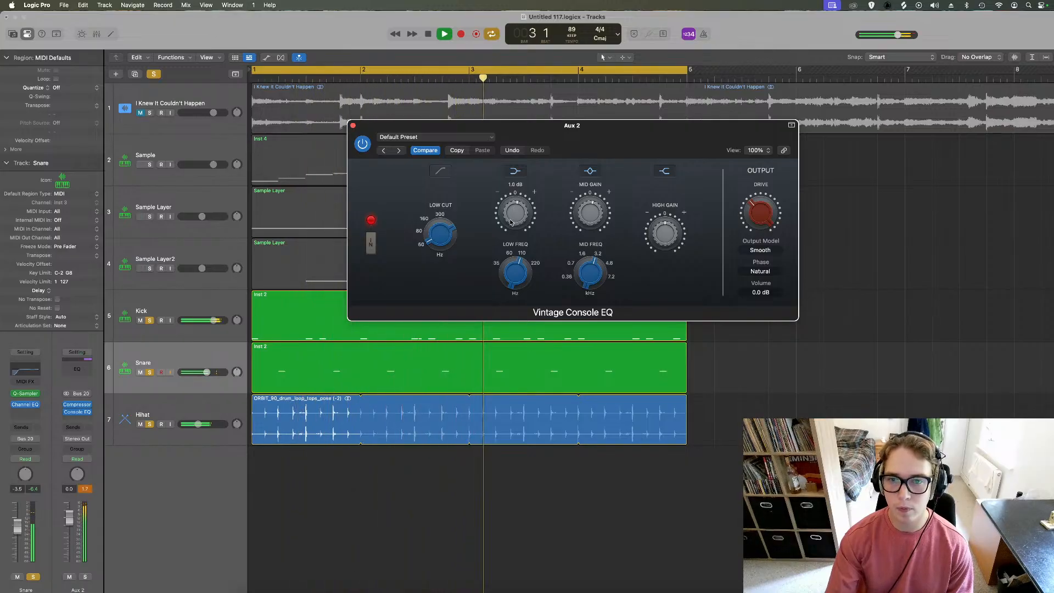
left_click_drag(588, 212, 588, 210)
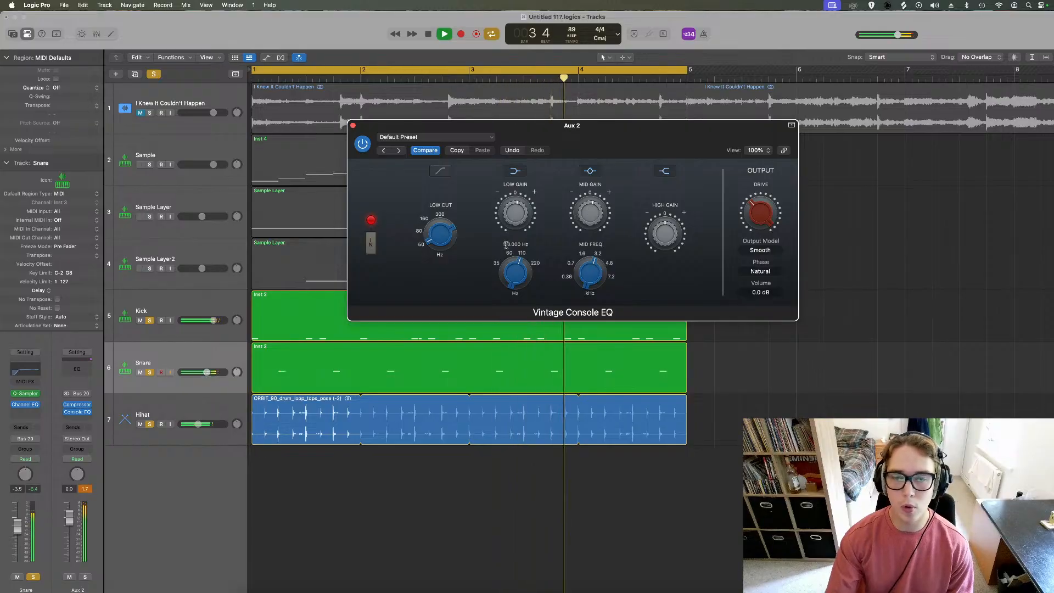
Clear all track solos, hide the open plug-in window and reduce the track heights
left_click(157, 73)
key("v")
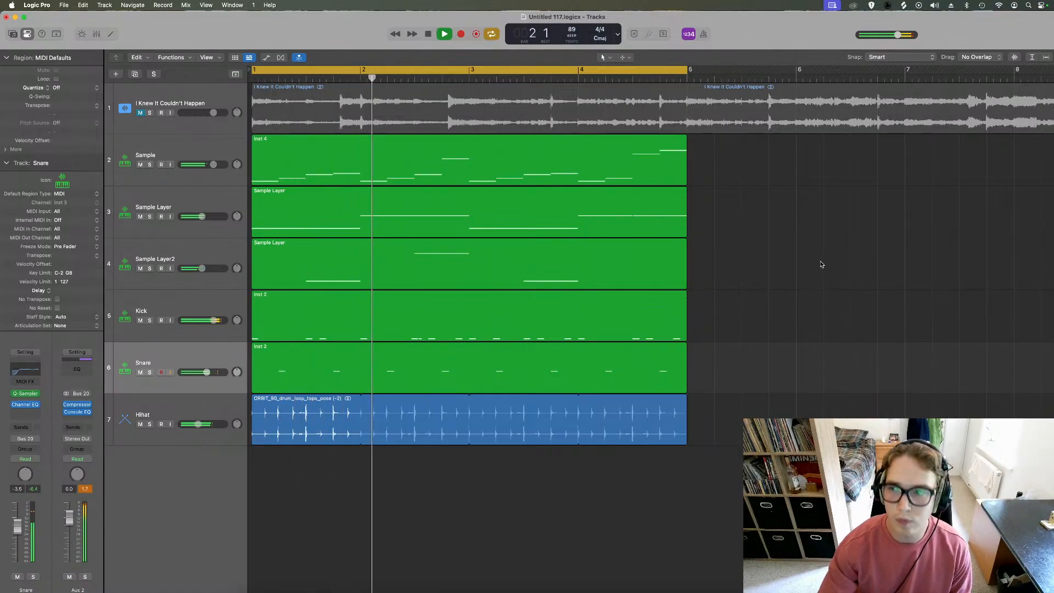
key("super+Up")
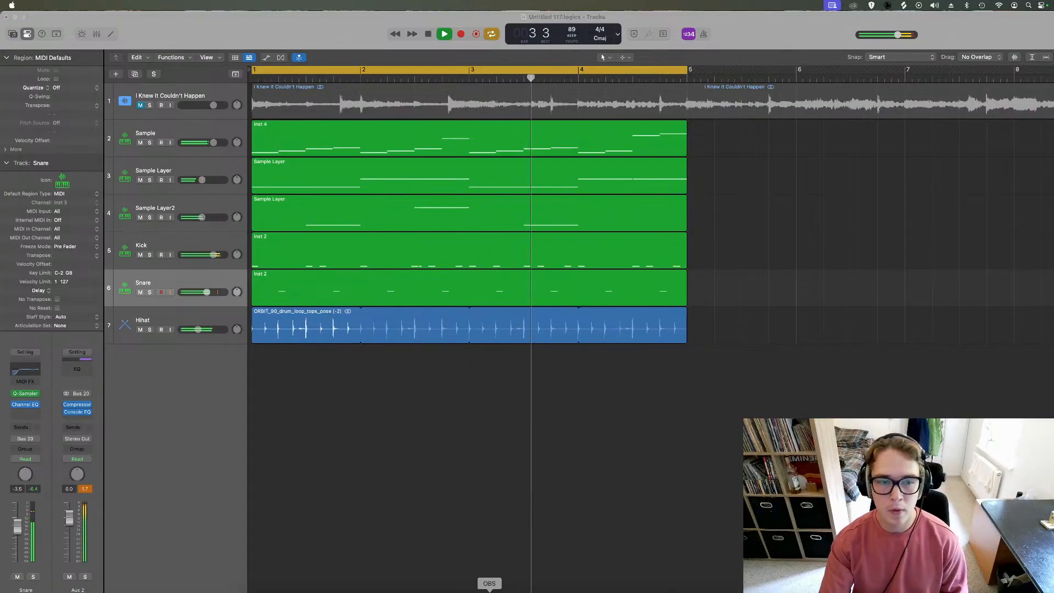
left_click(519, 590)
left_click(552, 542)
key("space")
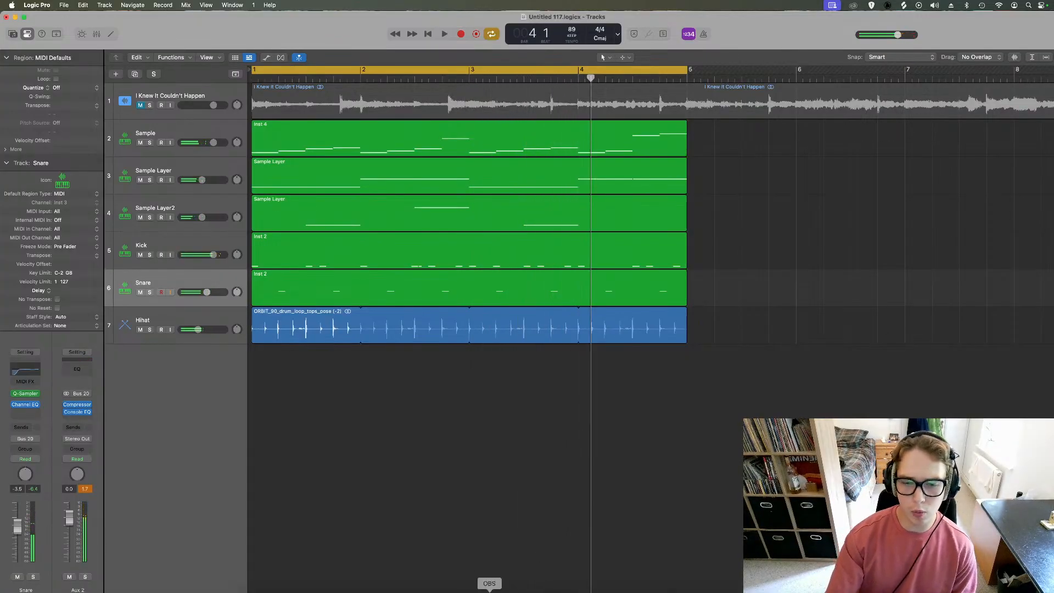
left_click(489, 590)
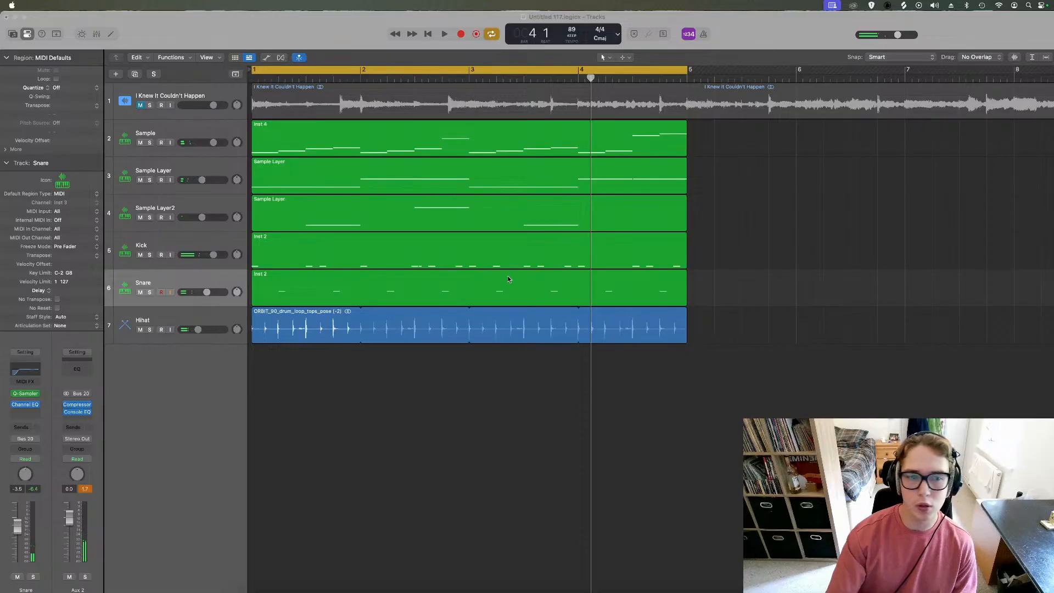
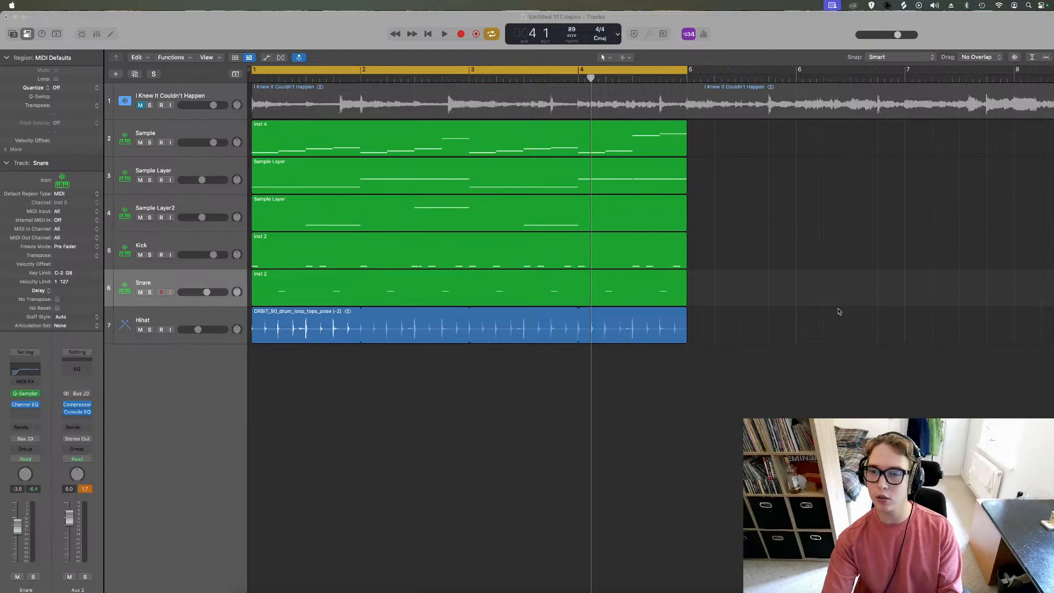
Lower the Snare track's volume to about -4.5 dB and play the full beat to check it
key("space")
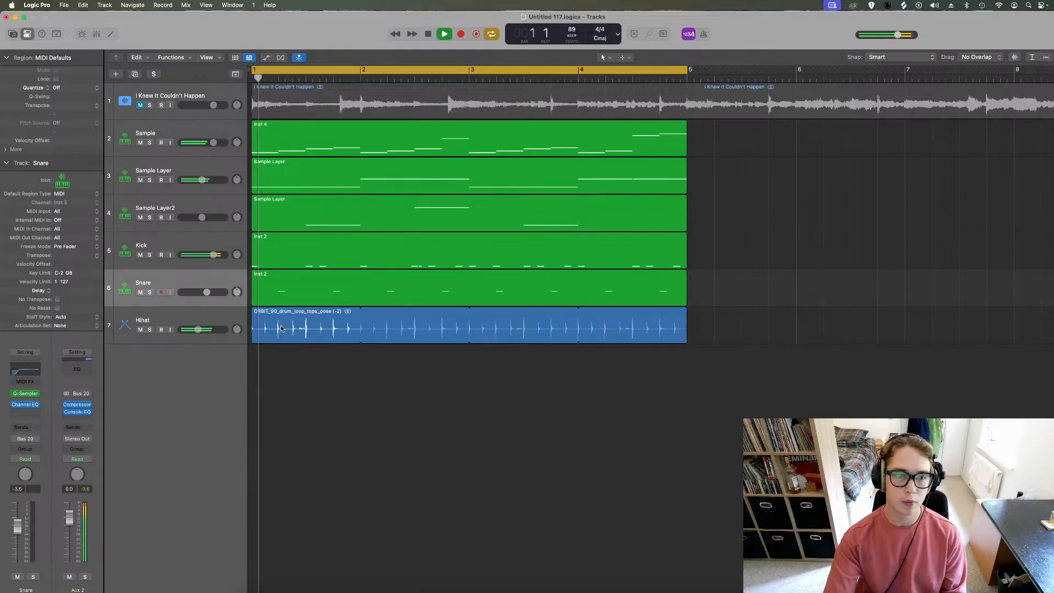
left_click(195, 311)
left_click_drag(206, 292, 205, 291)
key("space")
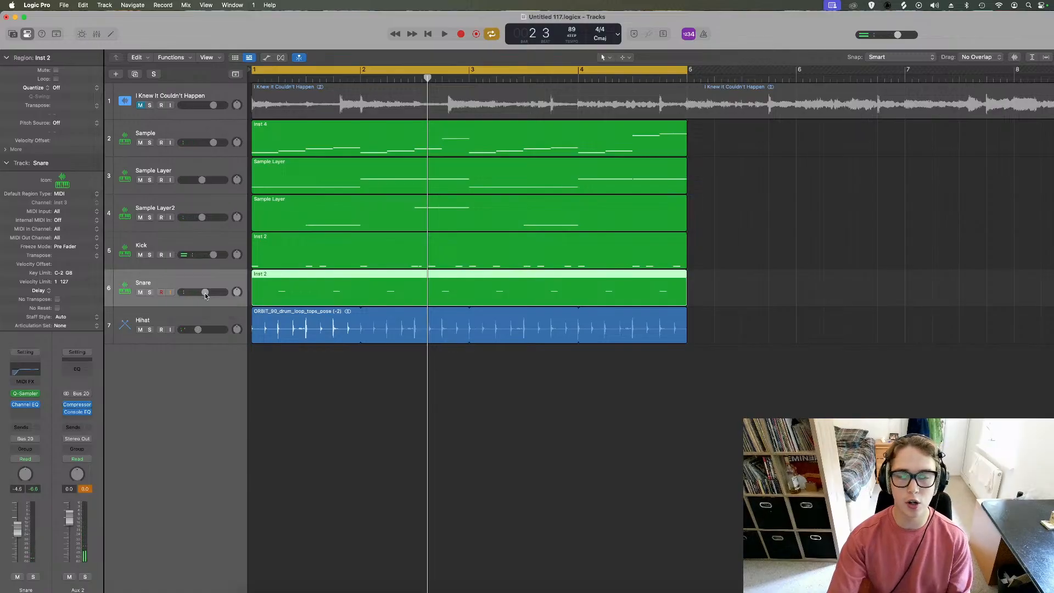
key("space")
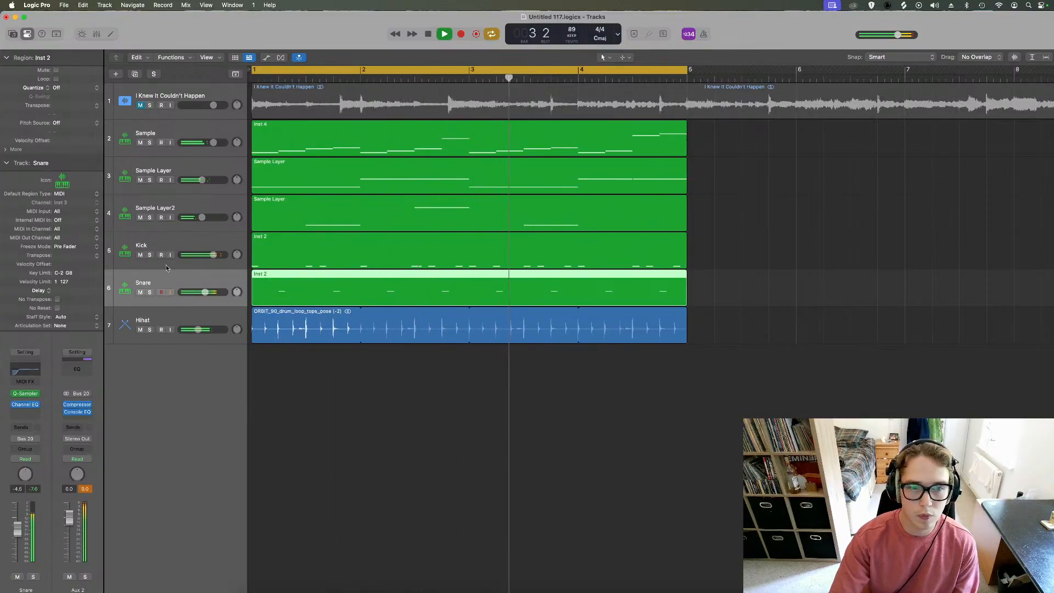
key("space")
Add a send to Bus 2 on the Snare channel and bring up the send's Aux 3 strip
left_click(23, 434)
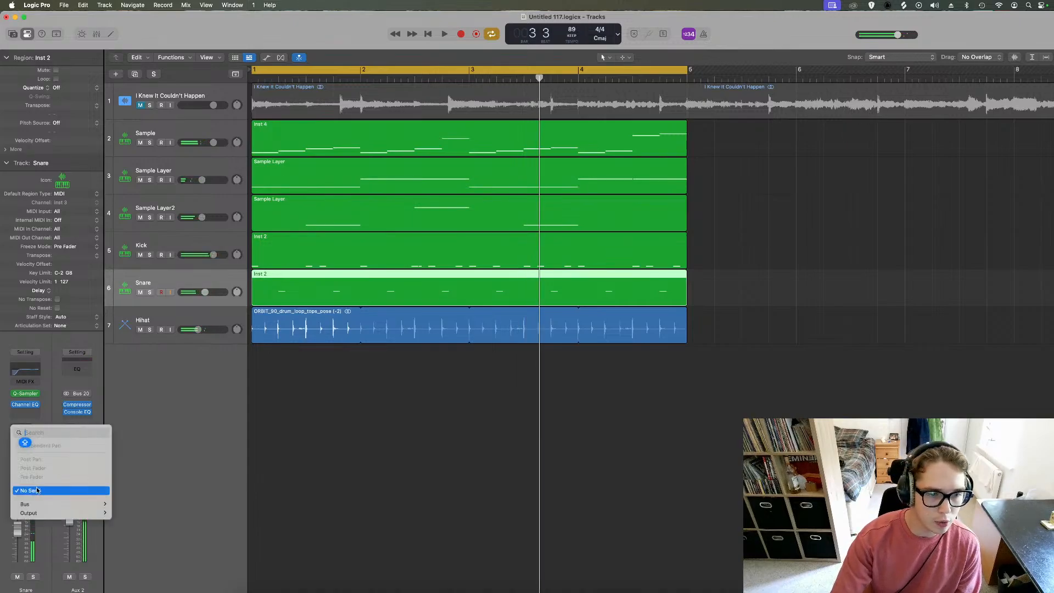
mouse_move(50, 504)
left_click(146, 257)
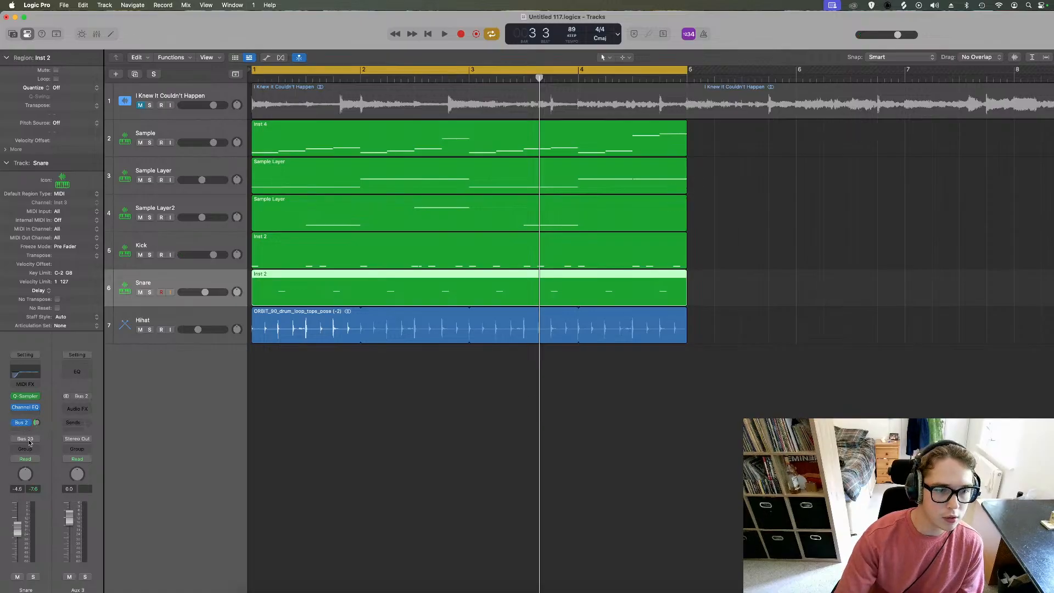
left_click(30, 442)
left_click(42, 443)
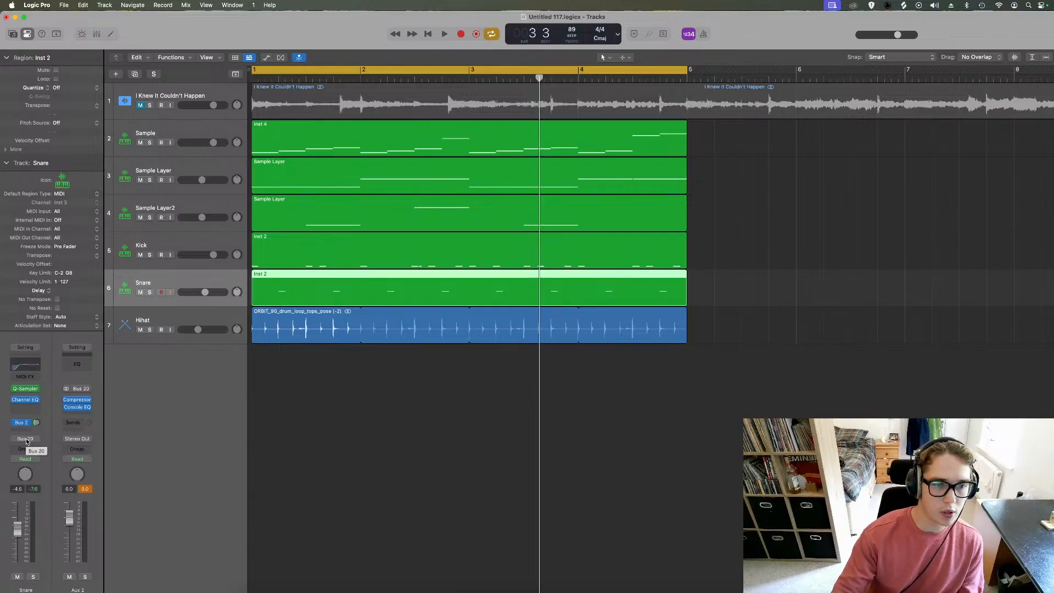
left_click(35, 423)
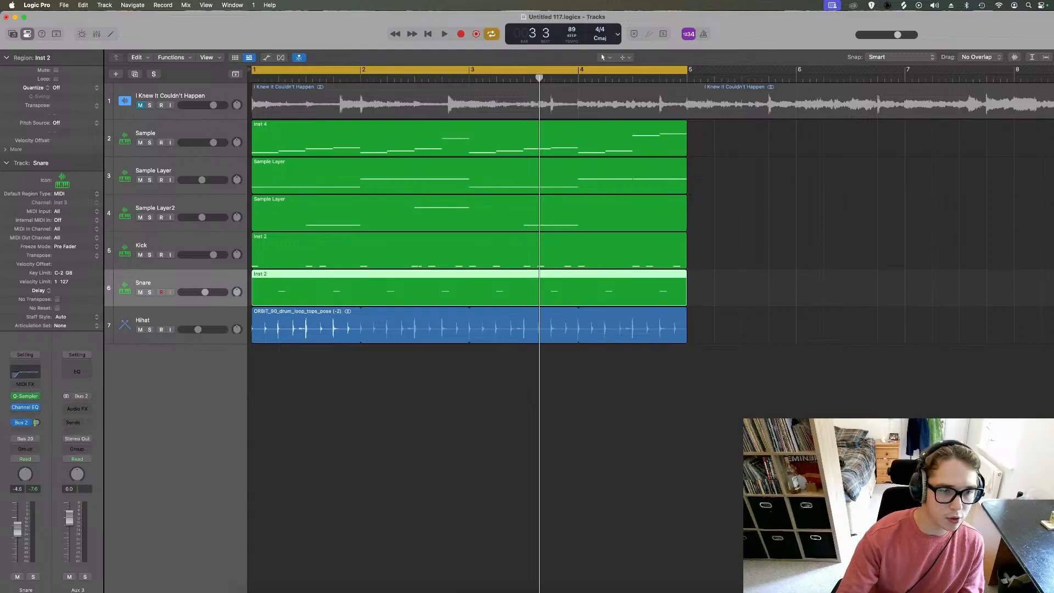
left_click(24, 425)
Insert a Space Designer reverb on Aux 3
left_click(53, 405)
left_click(72, 407)
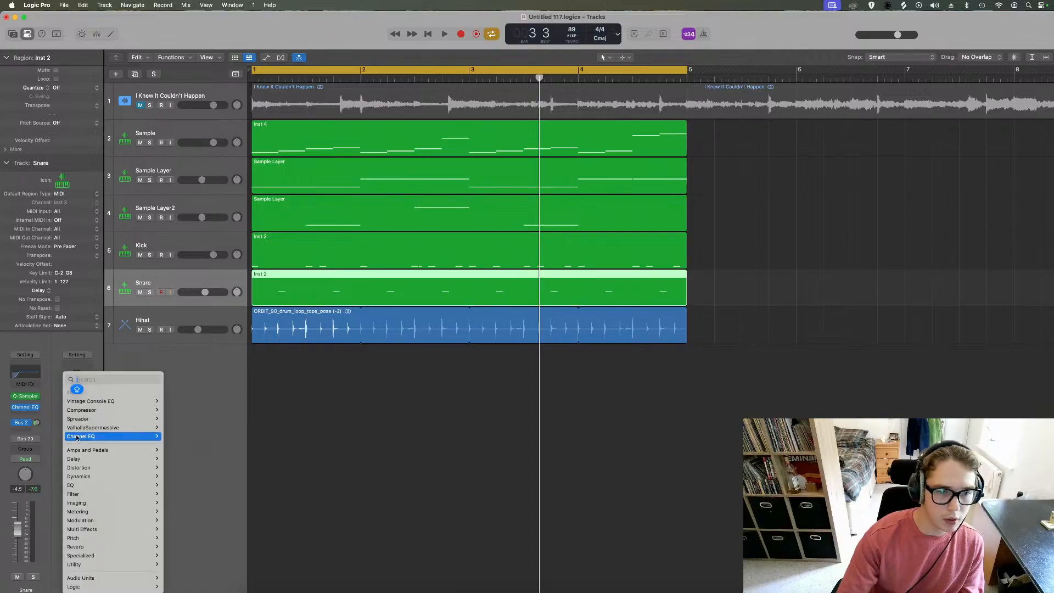
mouse_move(86, 461)
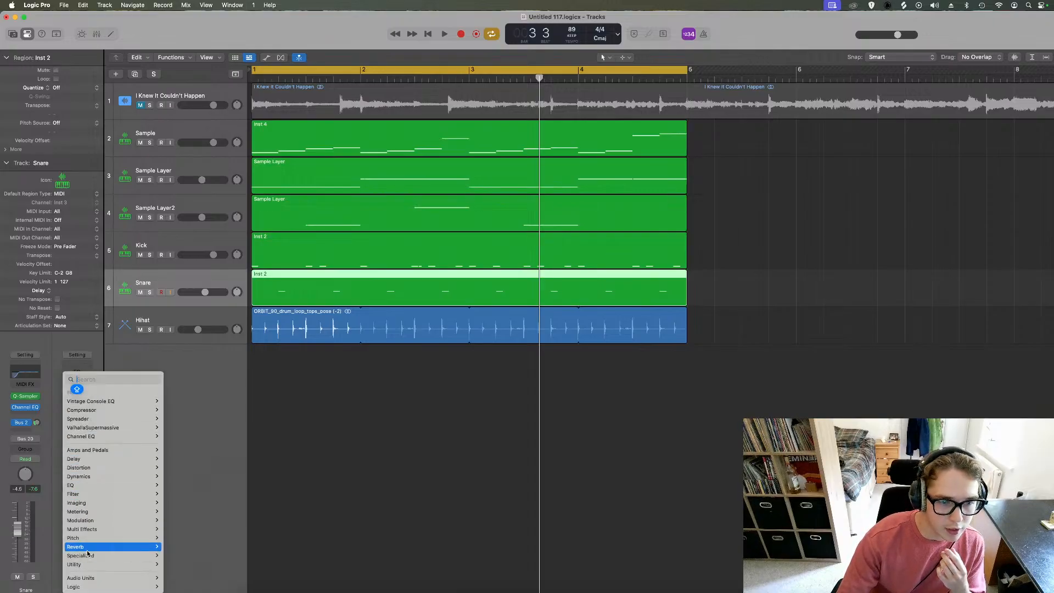
mouse_move(88, 547)
left_click(258, 584)
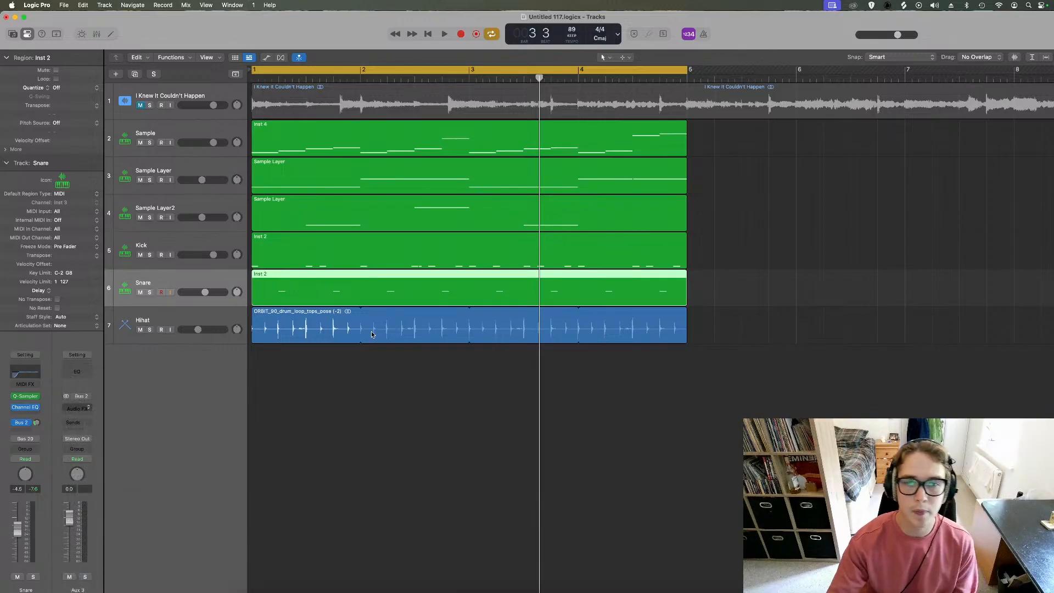
Play the beat and try the 0.6s Drum Booth Four preset in Space Designer
key("space")
left_click(417, 137)
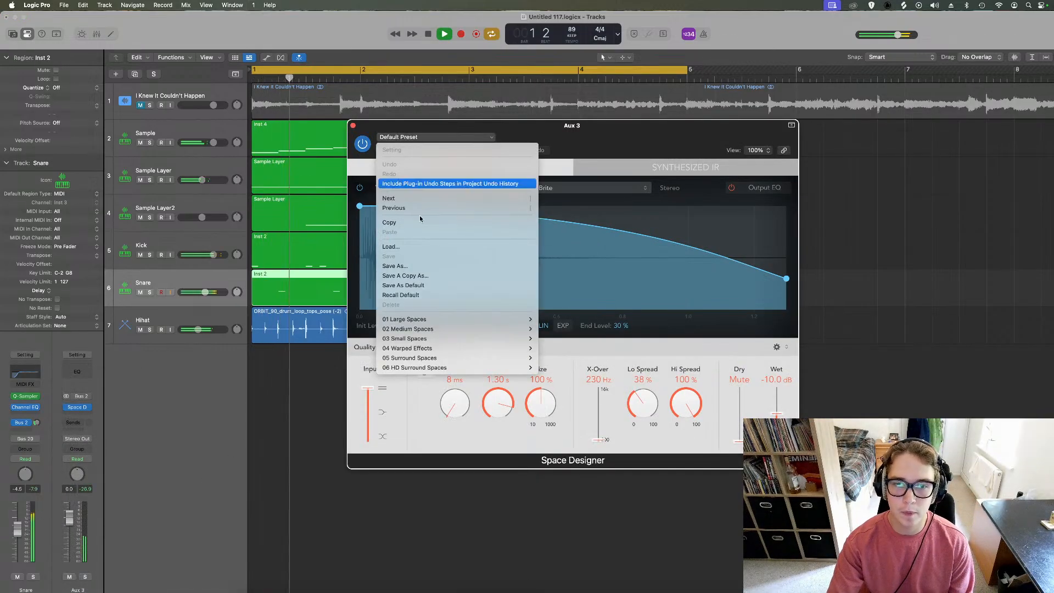
mouse_move(417, 338)
mouse_move(554, 337)
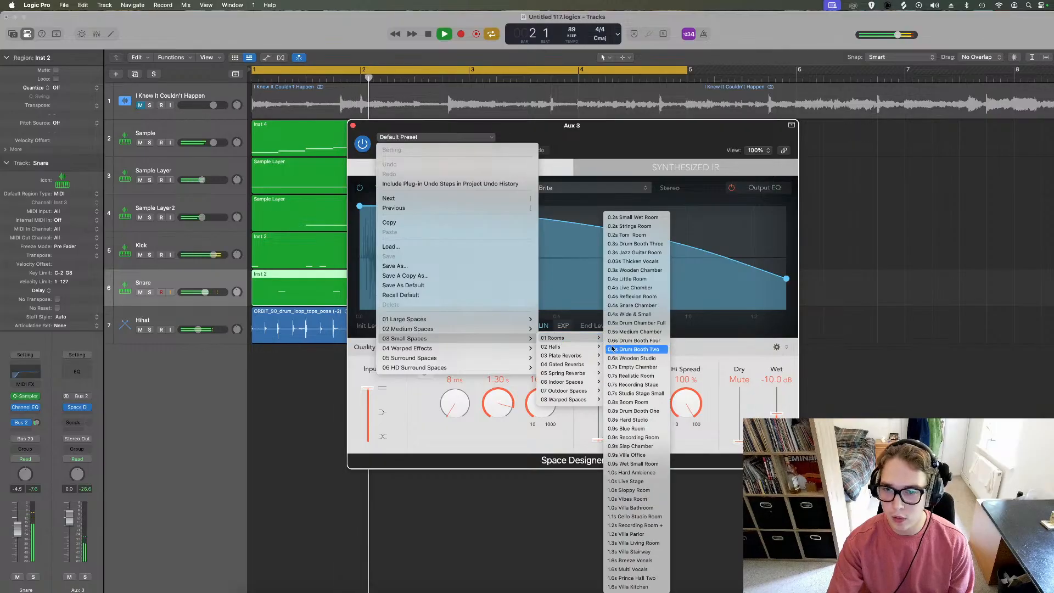
left_click(625, 340)
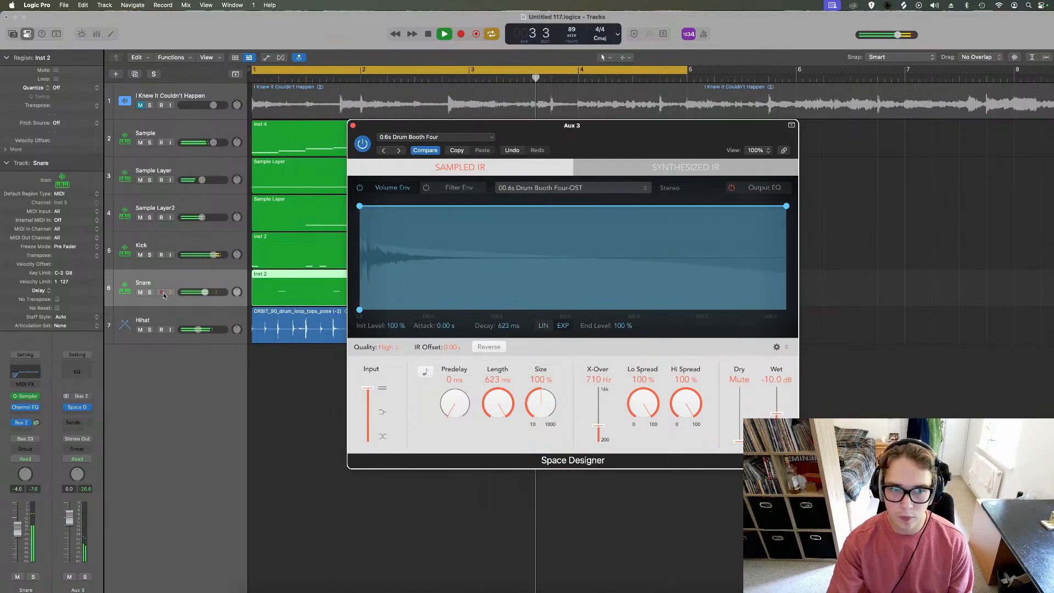
Solo the Snare, load the 1.8s Drum Plate preset in Space Designer and close the plug-in
left_click(150, 293)
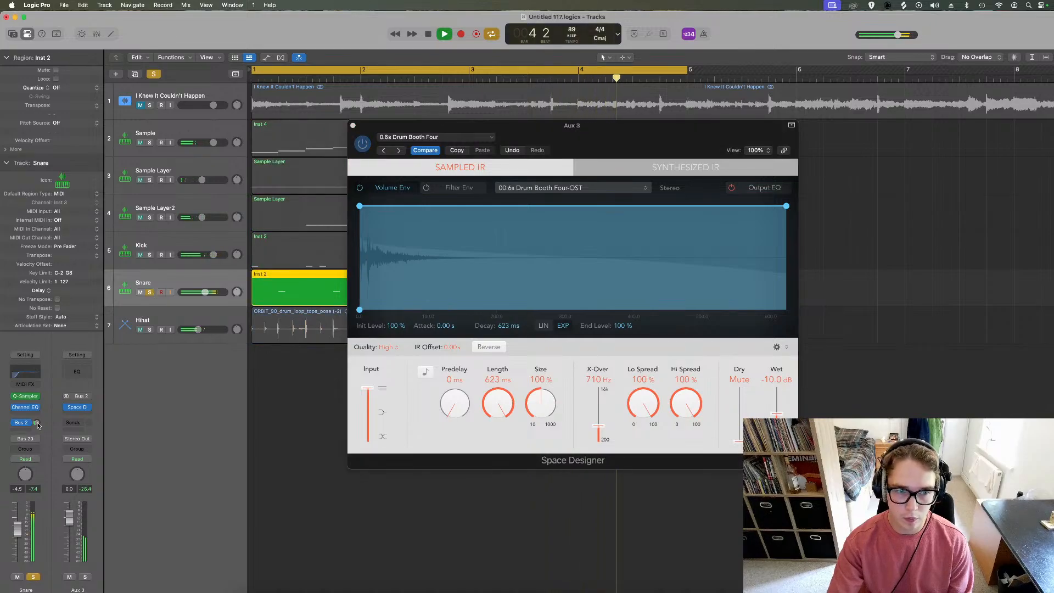
left_click(412, 138)
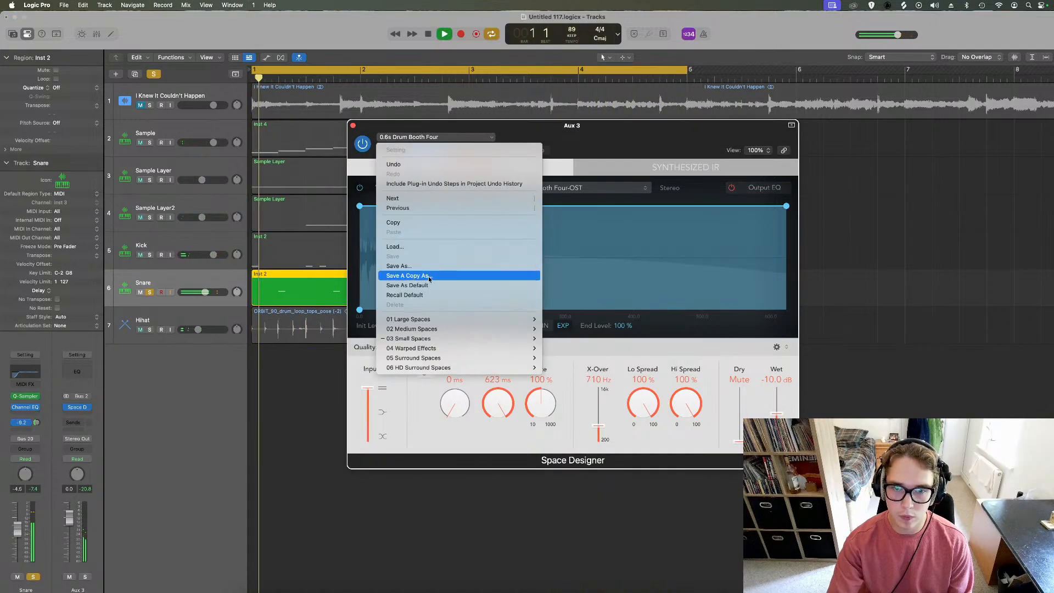
mouse_move(483, 329)
mouse_move(584, 329)
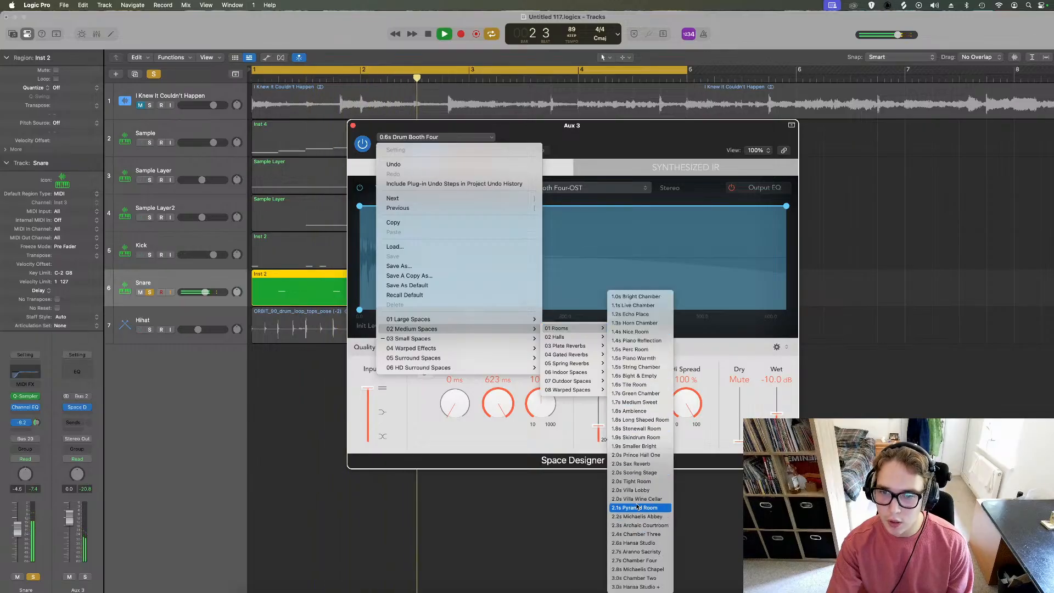
mouse_move(571, 346)
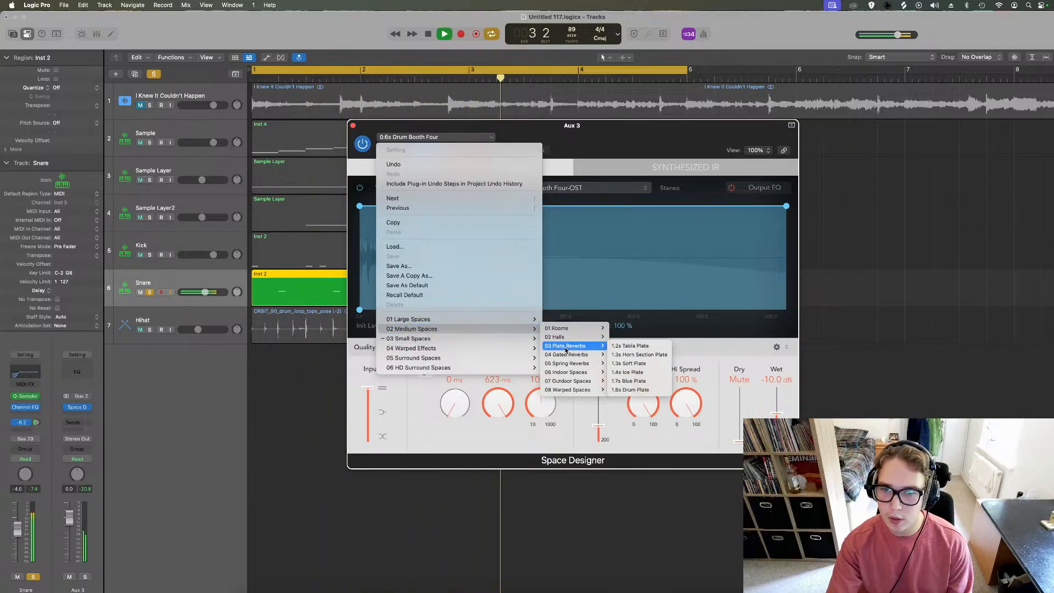
key("]")
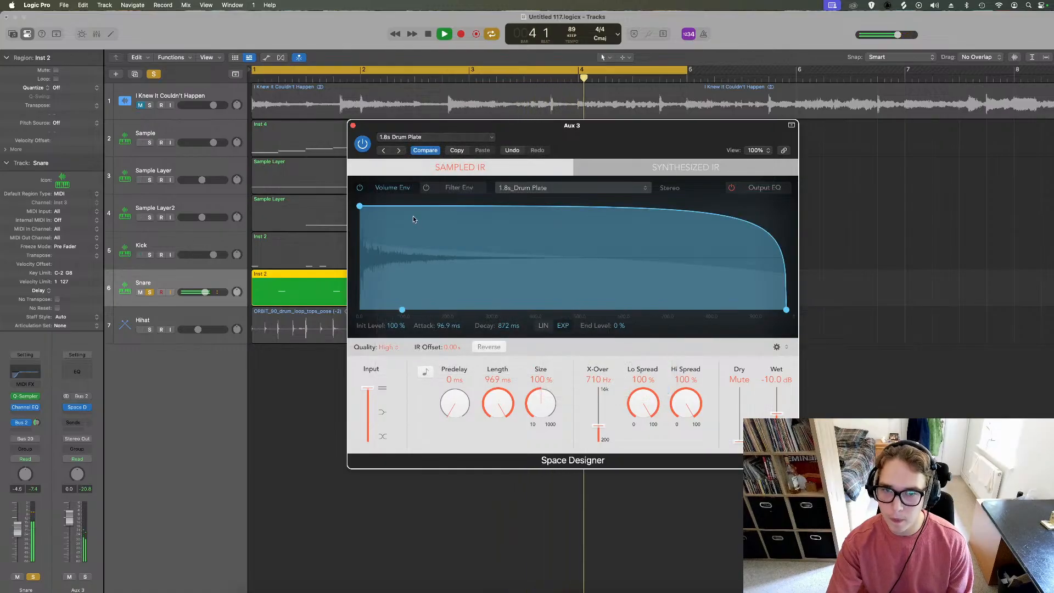
left_click(353, 126)
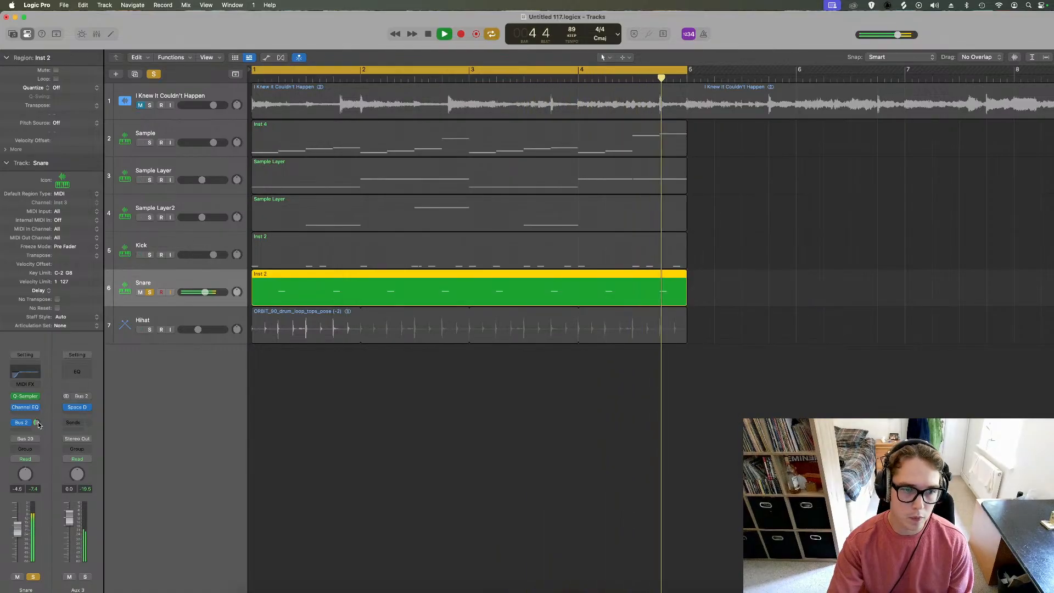
Set the Snare's Bus 2 send to about -25.5 dB and add a Channel EQ with a low cut after Space Designer on Aux 3
left_click_drag(37, 441, 37, 456)
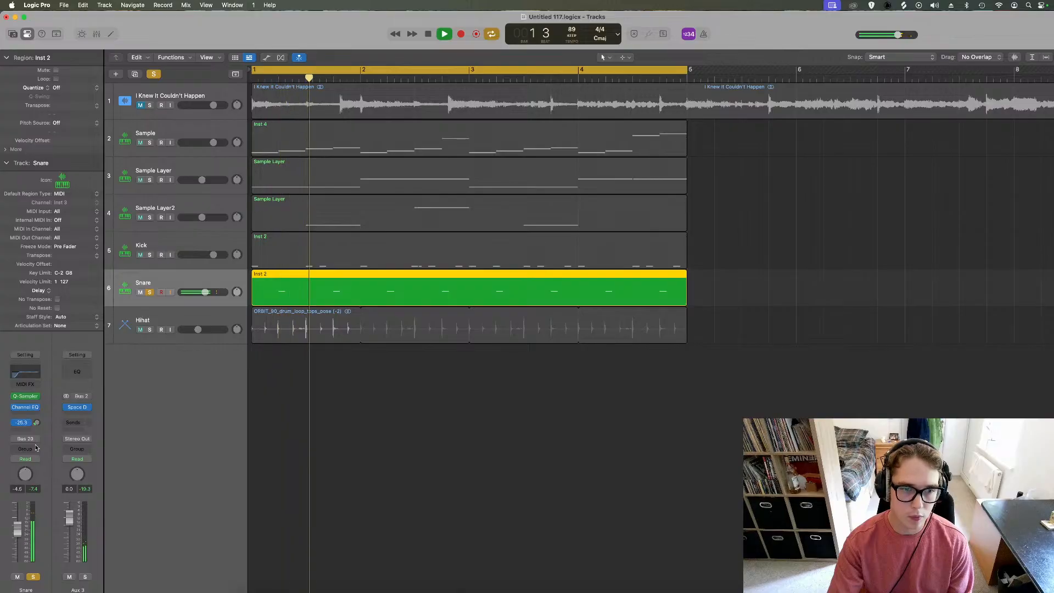
left_click(77, 372)
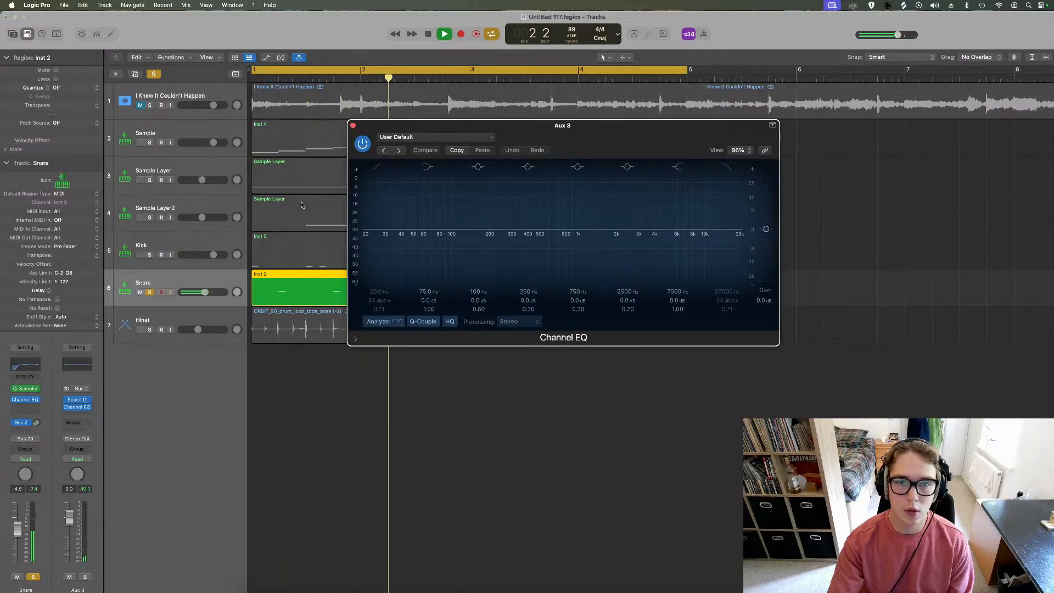
left_click_drag(370, 240, 483, 240)
left_click(353, 126)
Solo the Kick and Hihat alongside the Snare to hear the drums, and clear all solos to hear the full beat
left_click(149, 254)
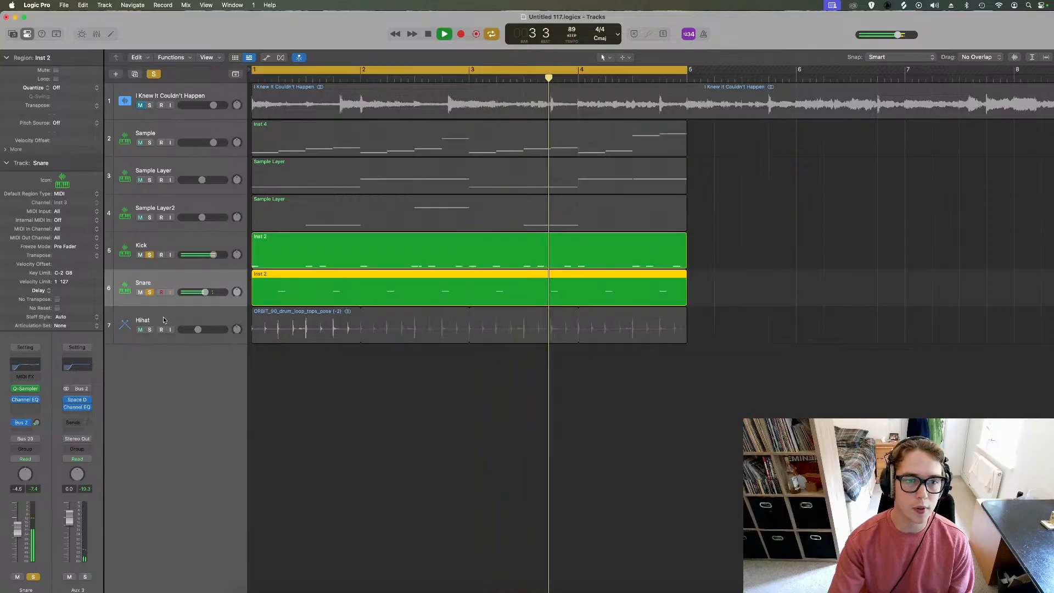
left_click(149, 330)
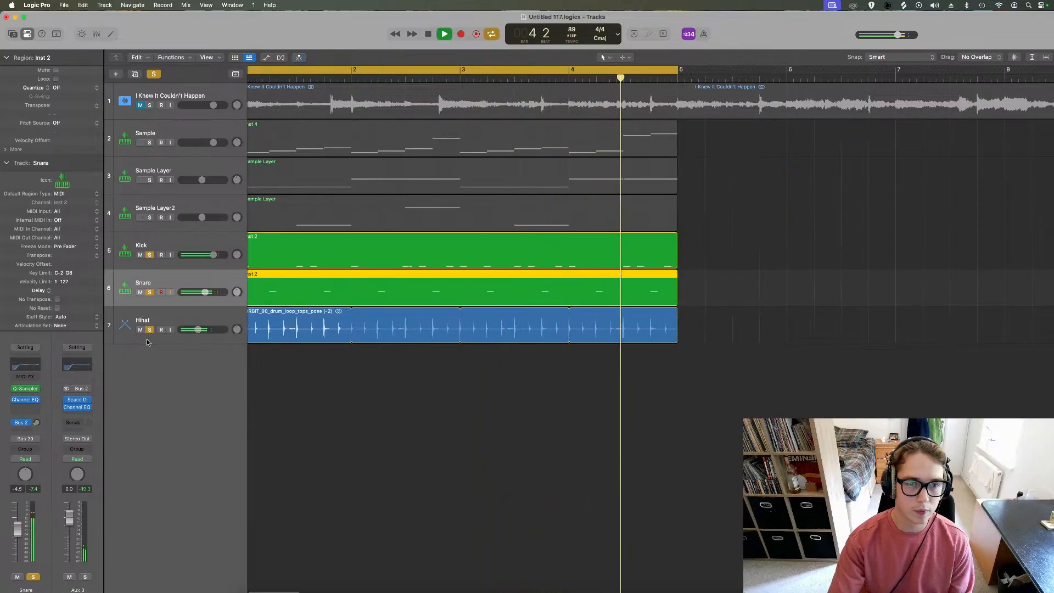
left_click(154, 75)
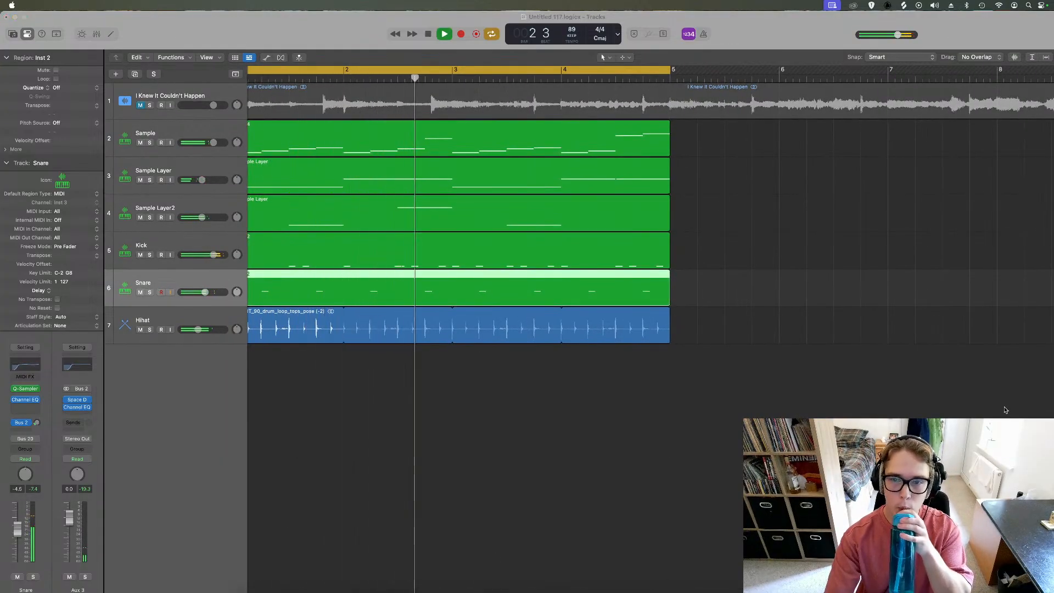
left_click(1005, 410)
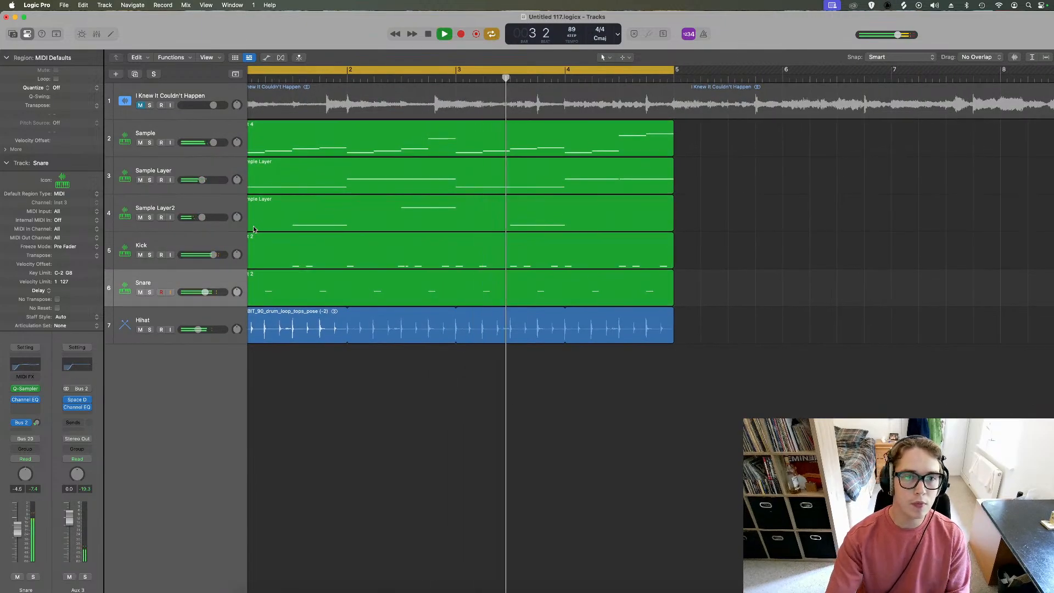
Stop playback, check the Kick track's sample slices in Quick Sampler and switch to Splice's drum loop list
left_click(175, 242)
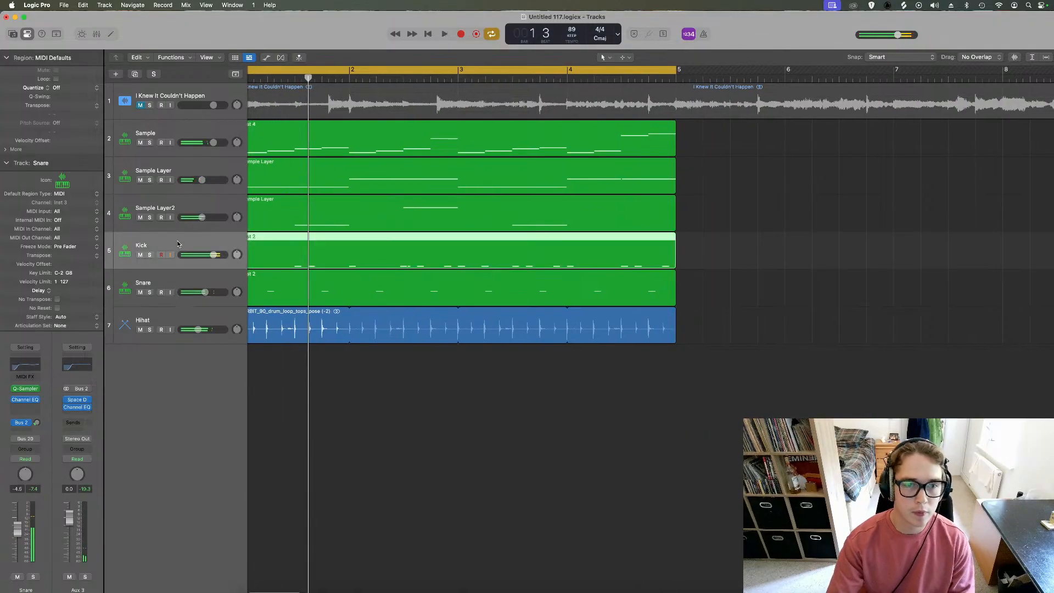
key("space")
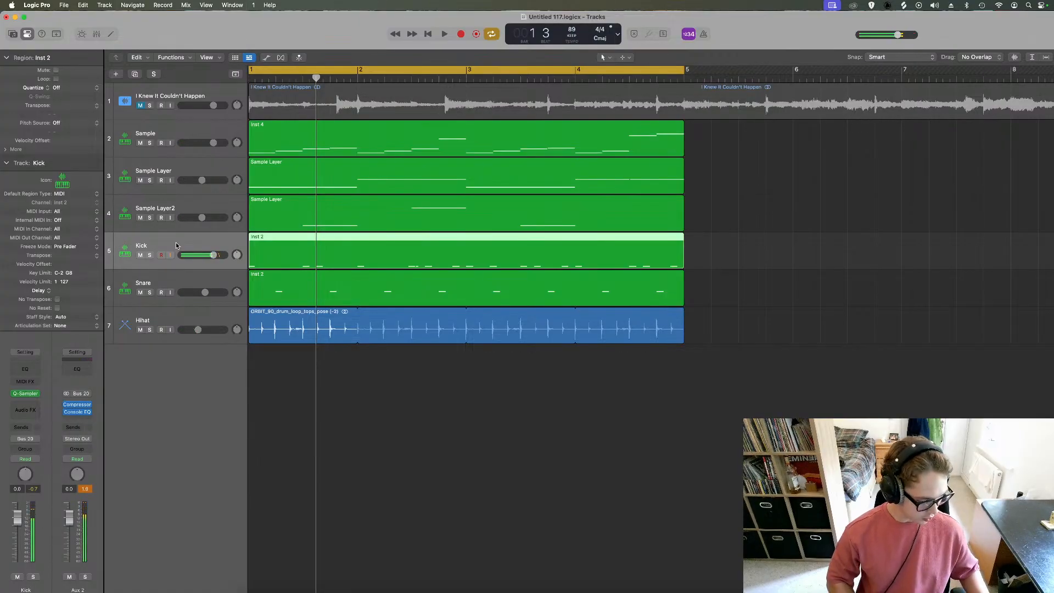
left_click(25, 393)
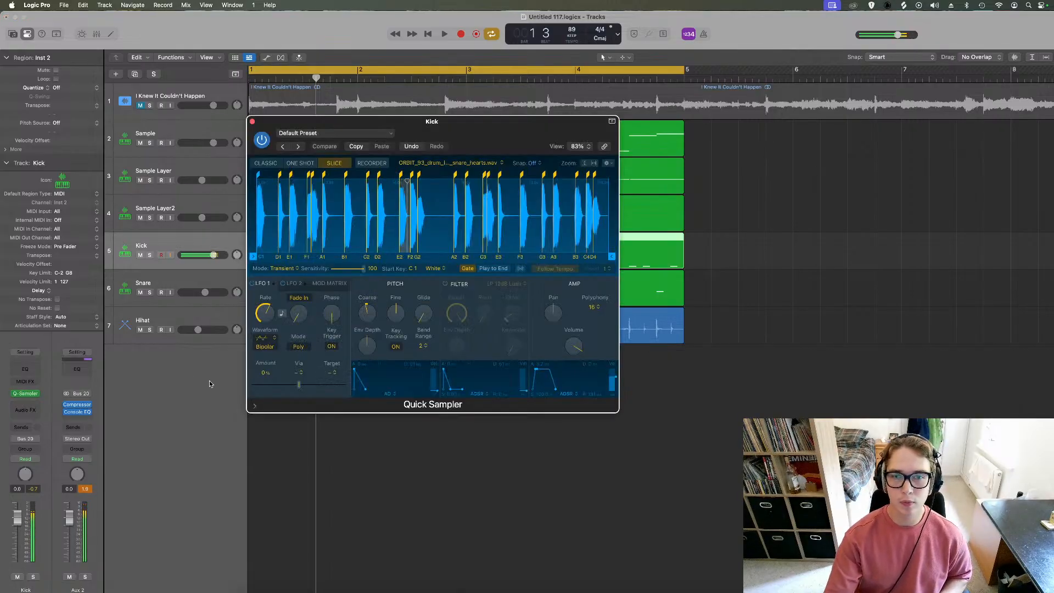
left_click(252, 123)
left_click(520, 590)
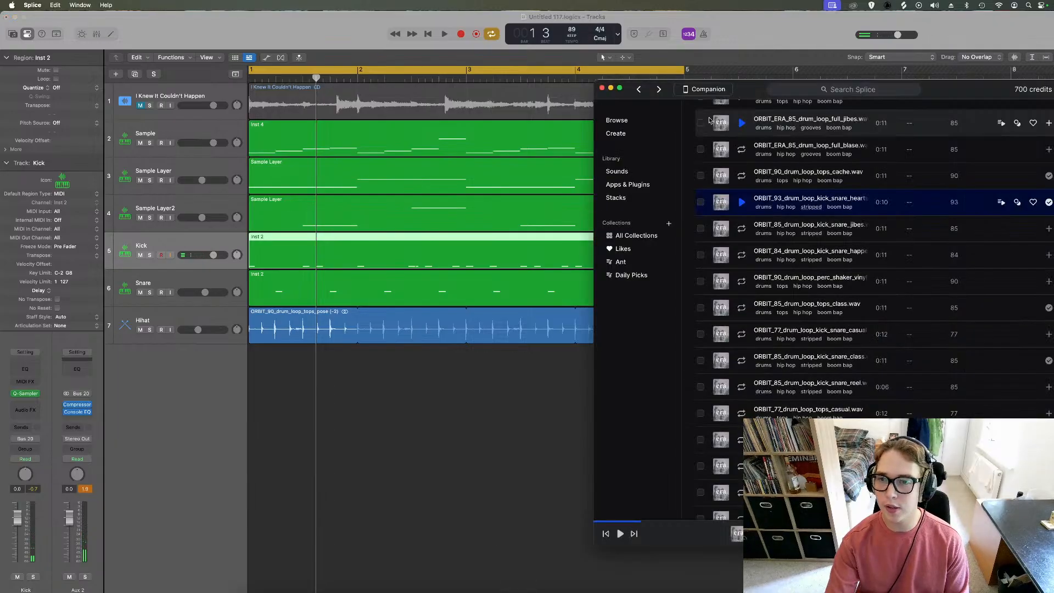
Replace the drums and boom bap filters on the Era sample pack with the fills tag and preview the matching loop
left_click_drag(754, 91, 547, 93)
scroll(604, 192, "up", 10)
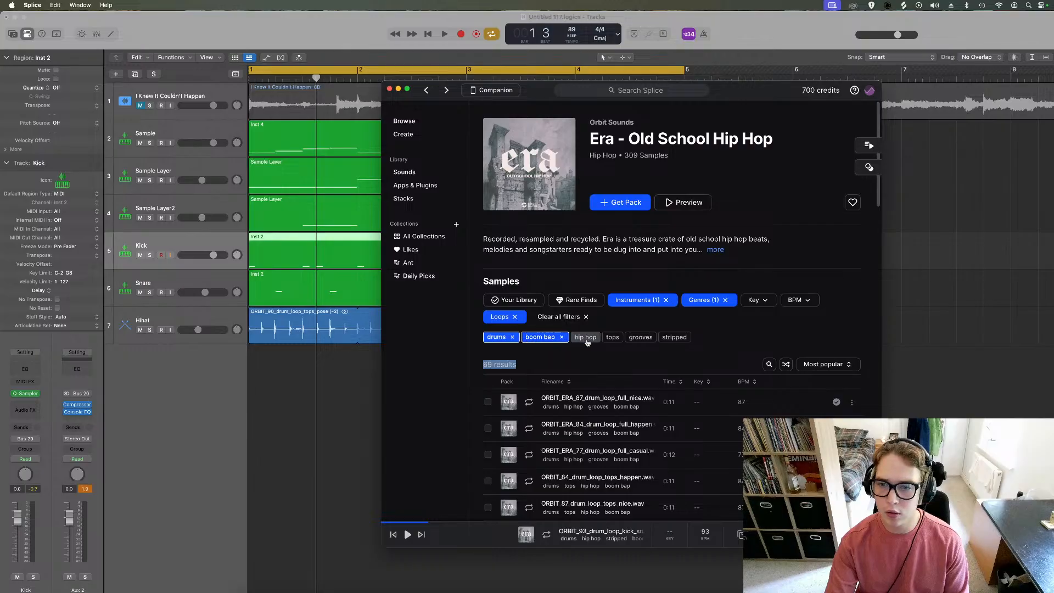
left_click(562, 337)
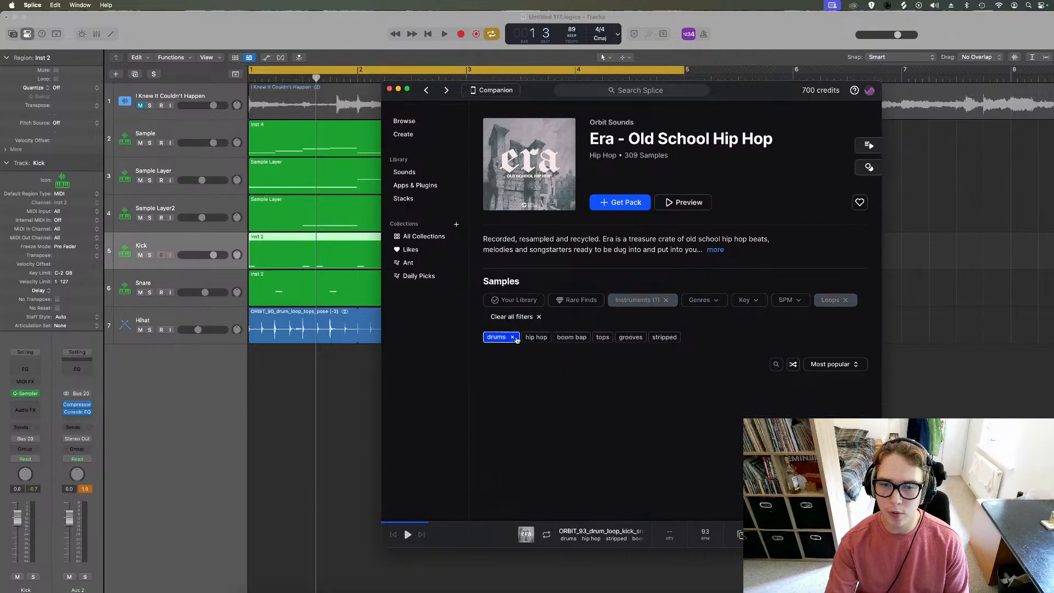
left_click(513, 337)
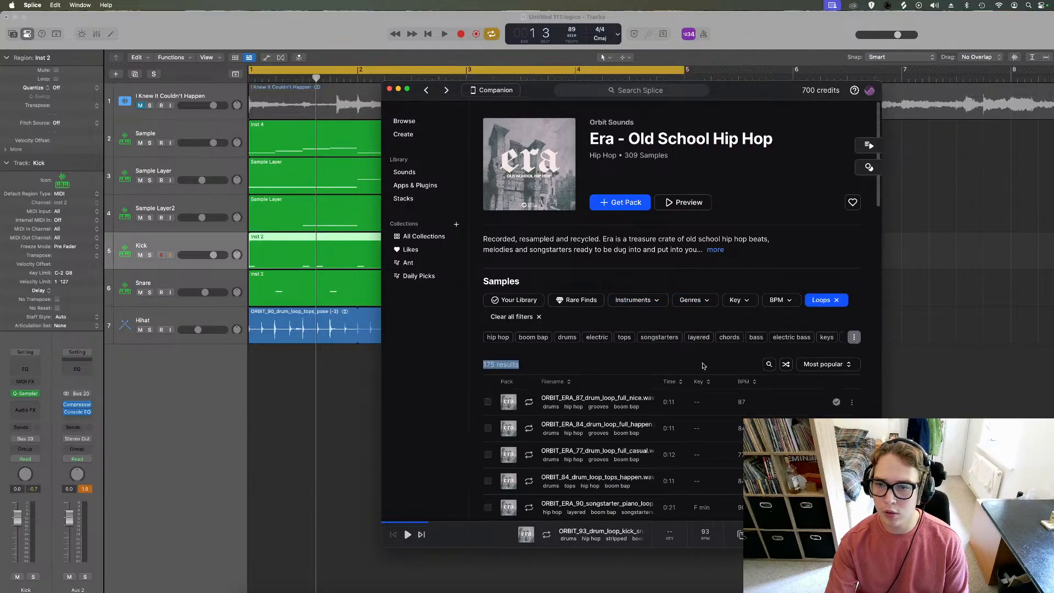
left_click(858, 339)
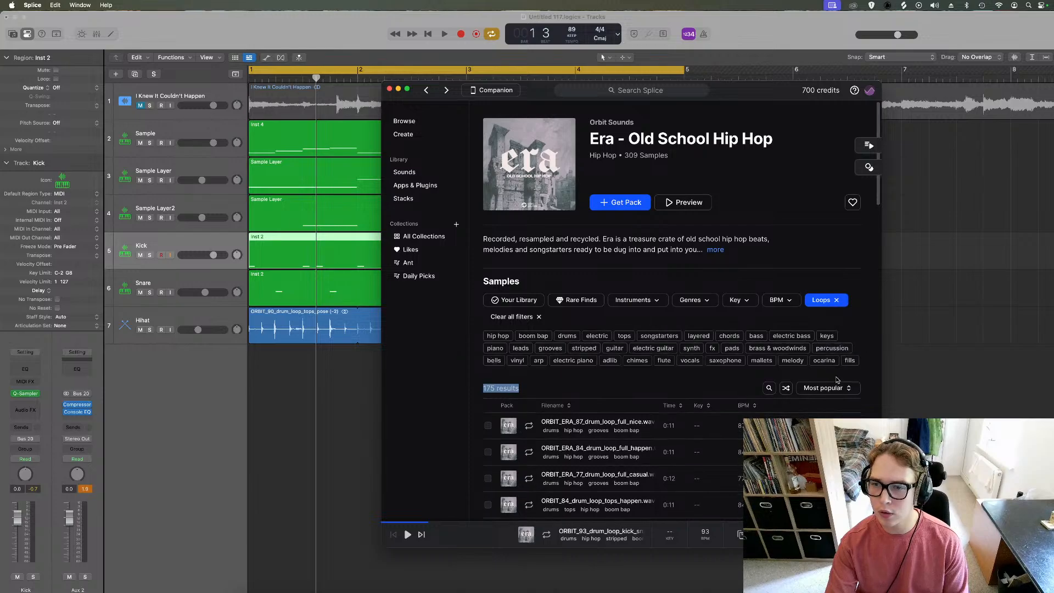
left_click(850, 360)
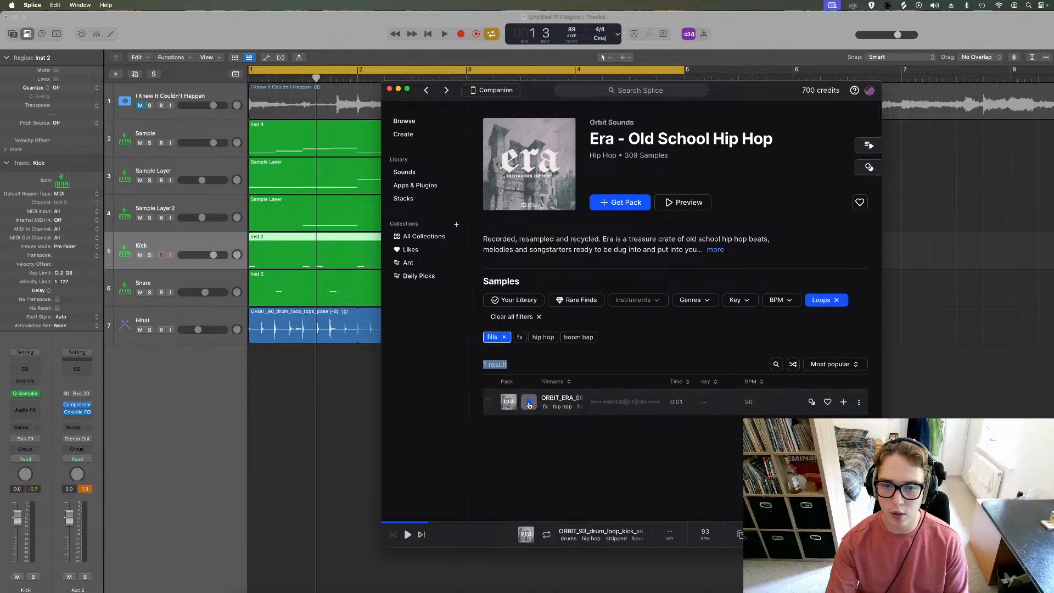
left_click(529, 403)
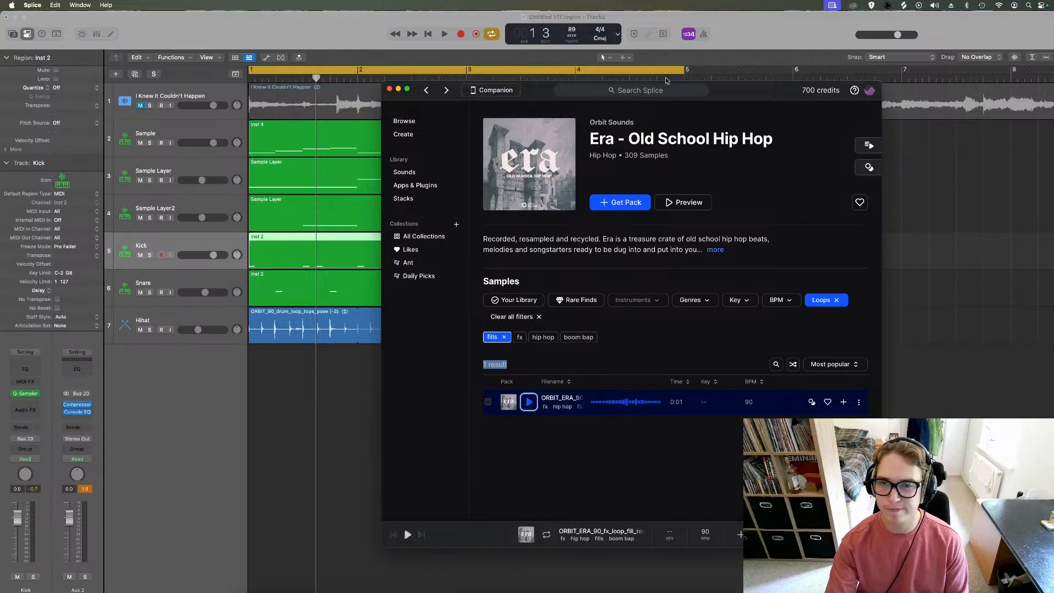
Search the Splice sample library for "DRUM FILL"
left_click(657, 91)
type("DRUM")
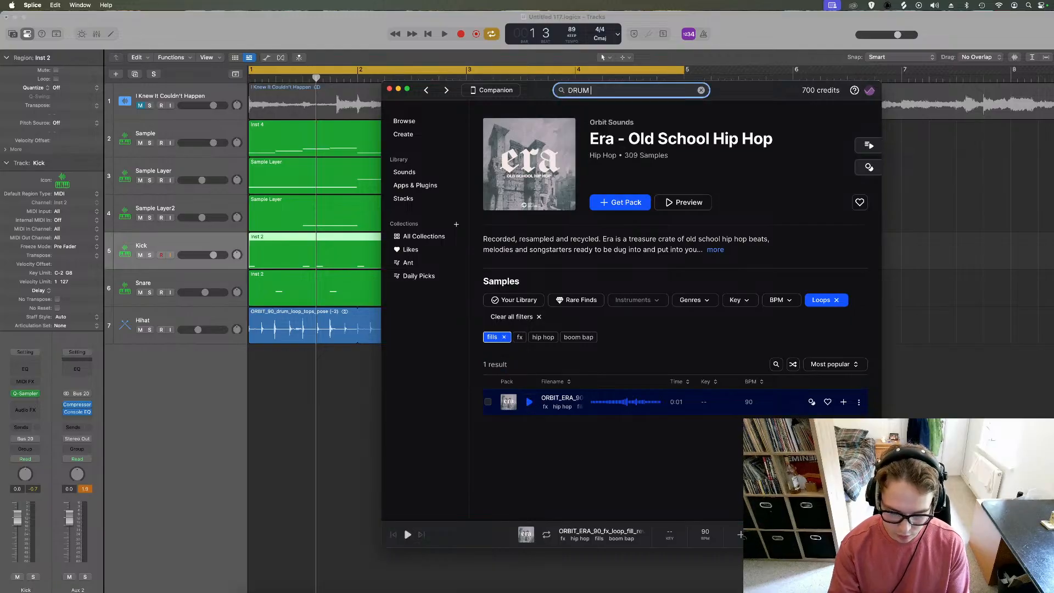
type(" FILL")
key("Return")
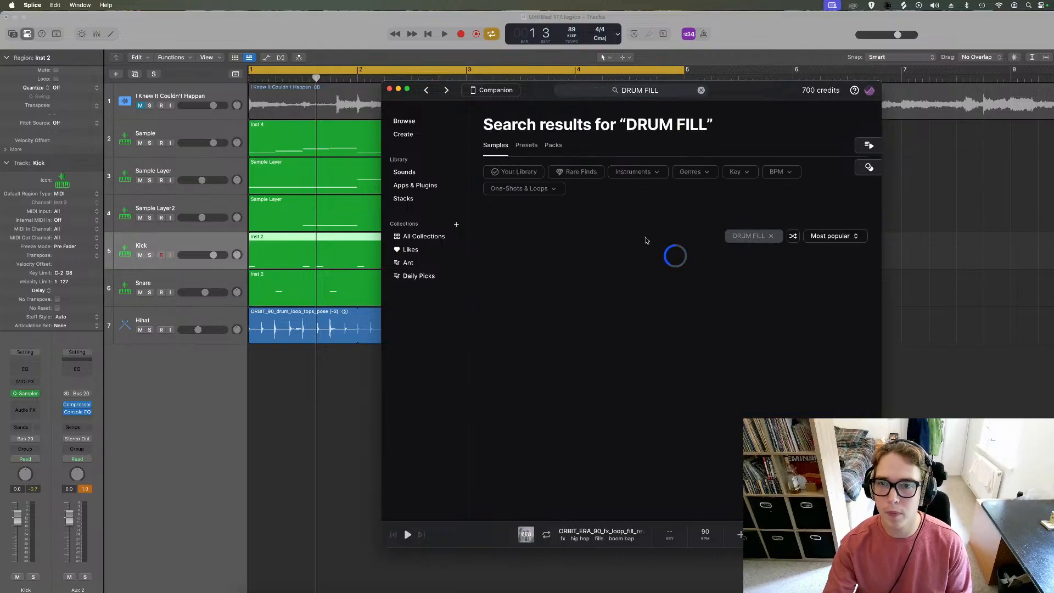
Audition the first drum fill search results, from OS_VS2_80_drum_fill_pick6.wav down to DS_DPW_120_drum_fill_quick_shuffle.wav
left_click(529, 274)
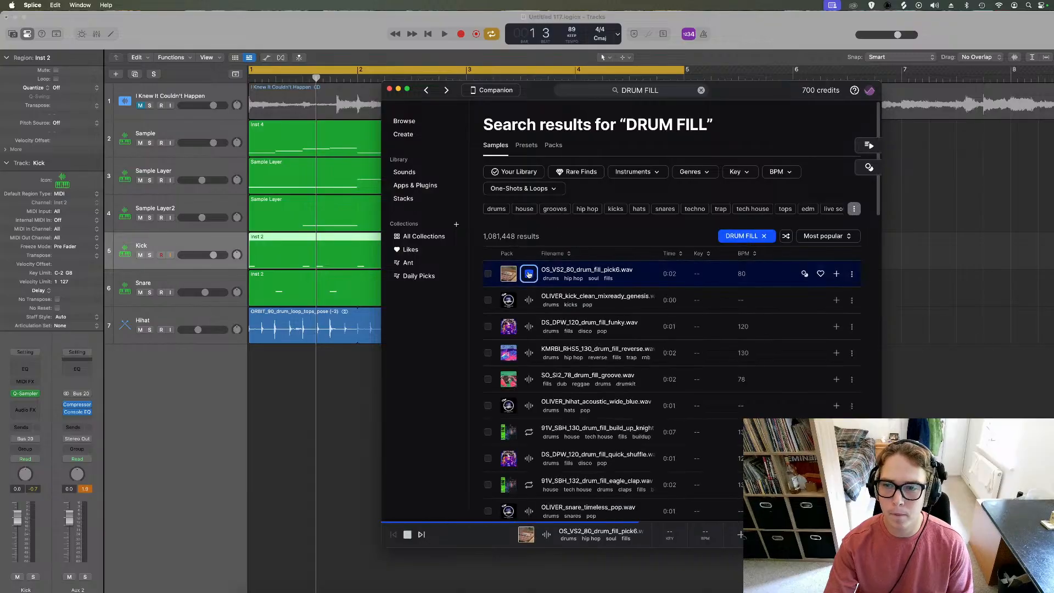
key("Down")
key("Down")
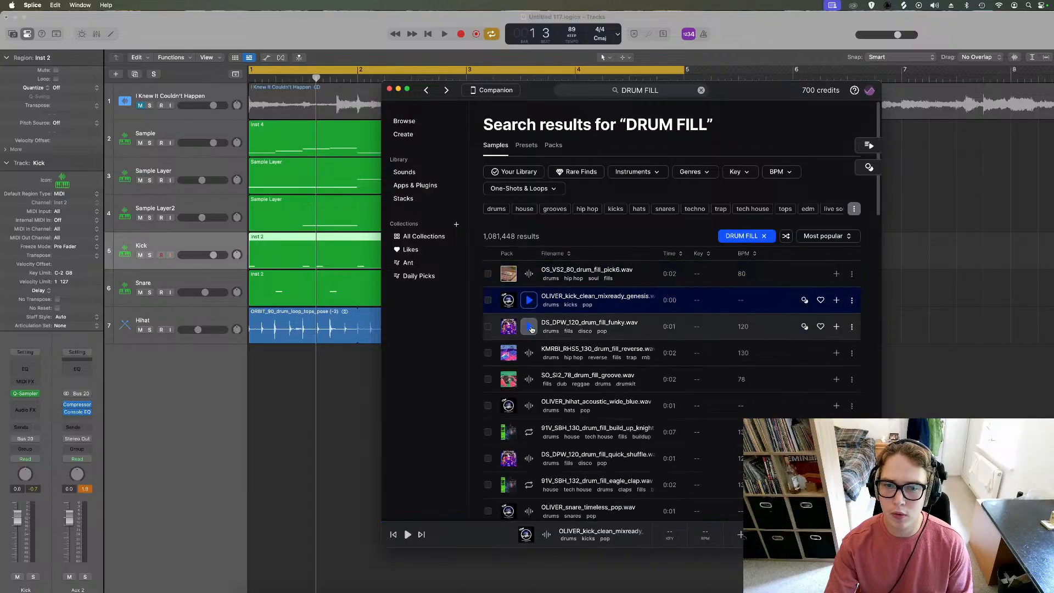
left_click(528, 360)
key("Down")
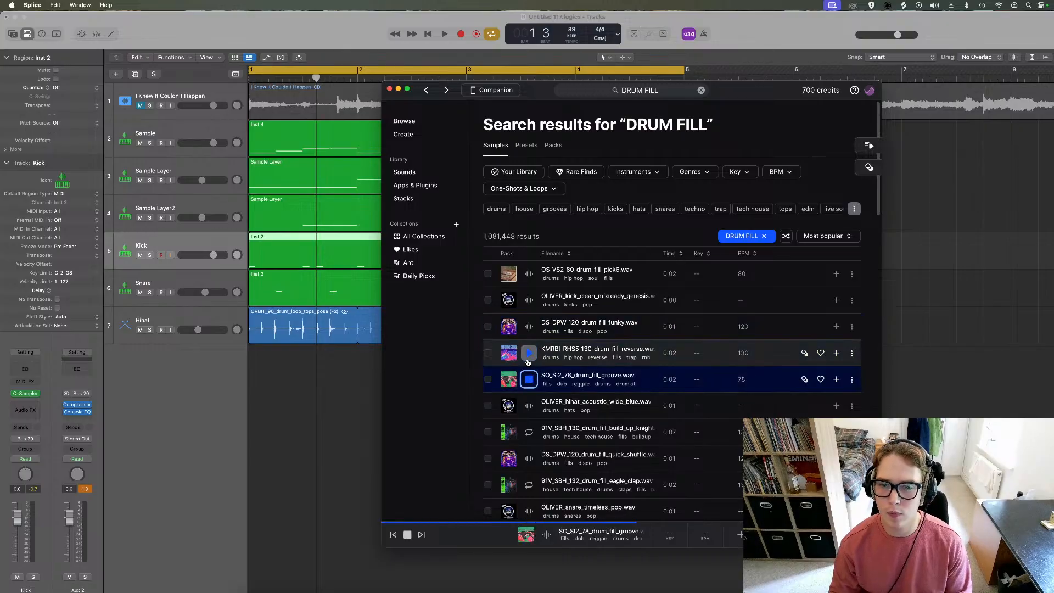
key("Down")
key("Down")
key("Down")
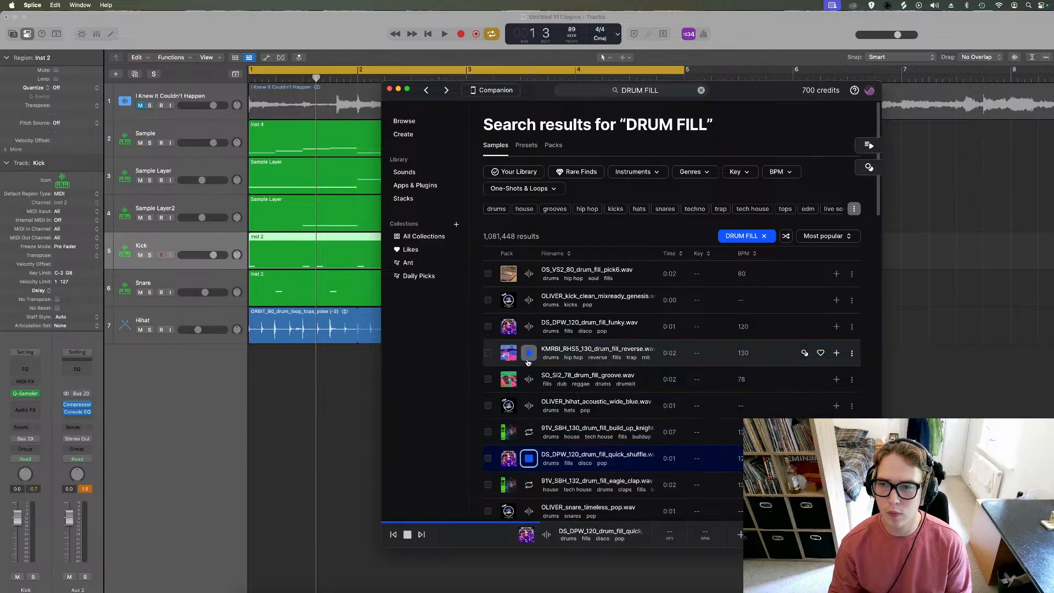
Narrow the drum fill results to the drums and hip hop tags
left_click(854, 211)
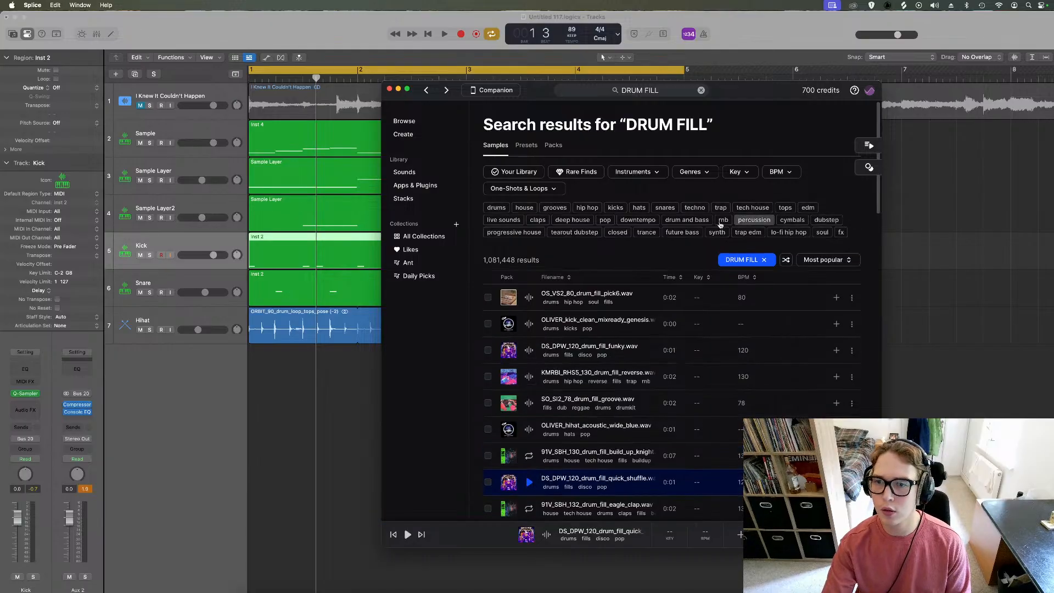
left_click(498, 209)
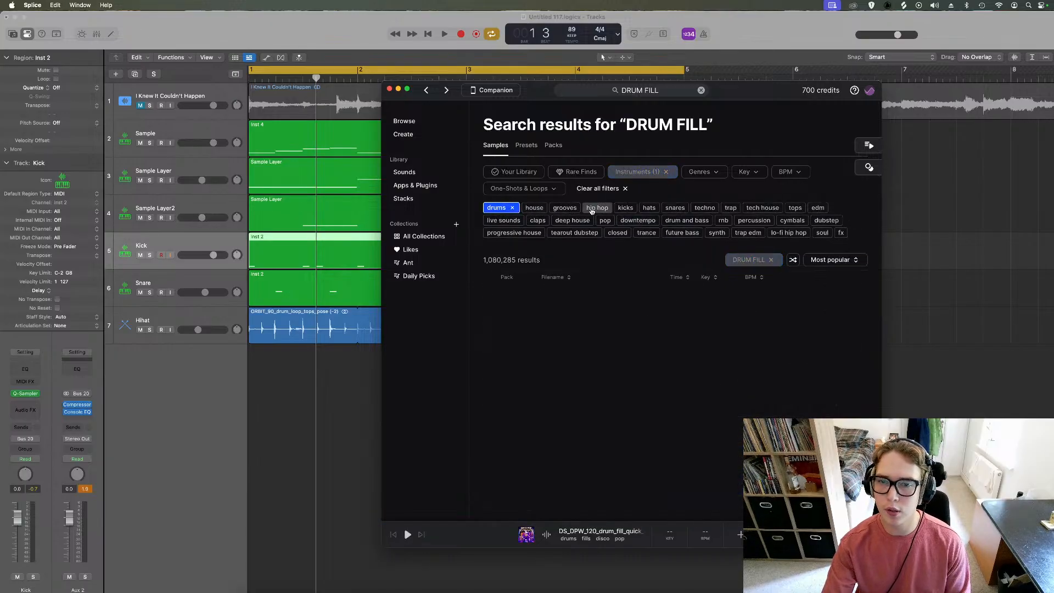
left_click(592, 211)
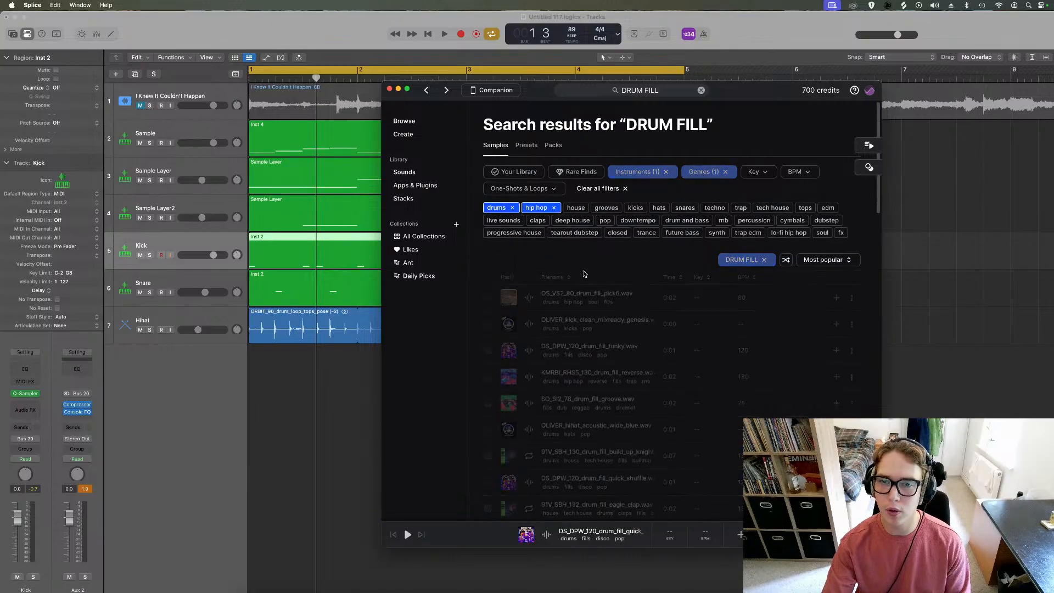
Audition the hip hop drum fills down to KMRBI_RHS5_70_drum_fill_clean.wav, comparing it with OS_VV3_70_drum_fill_smokin.wav
left_click(529, 298)
key("Down")
key("Down")
key("Down")
key("Down")
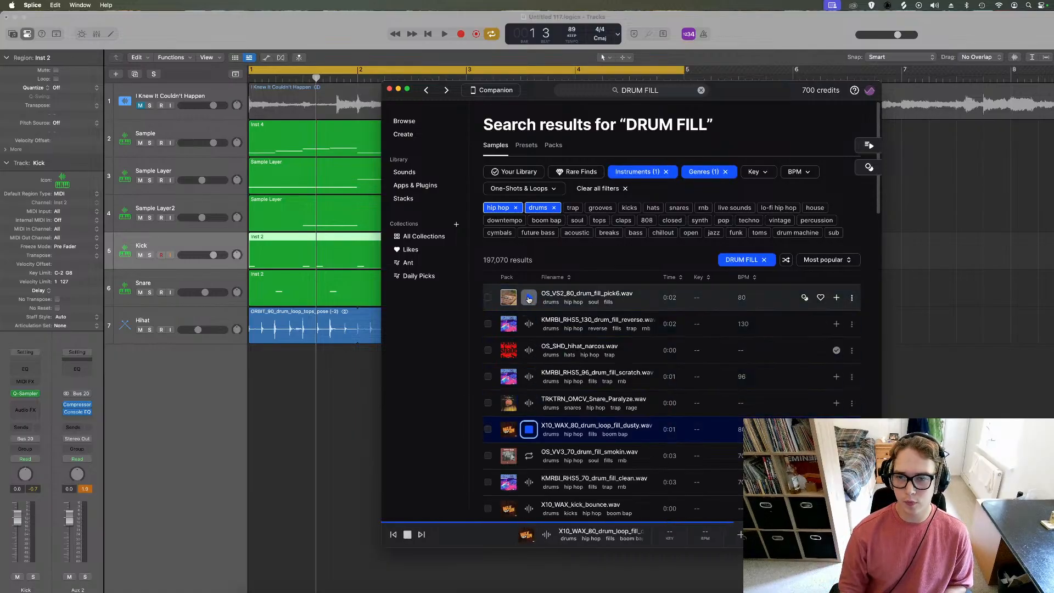
key("Down")
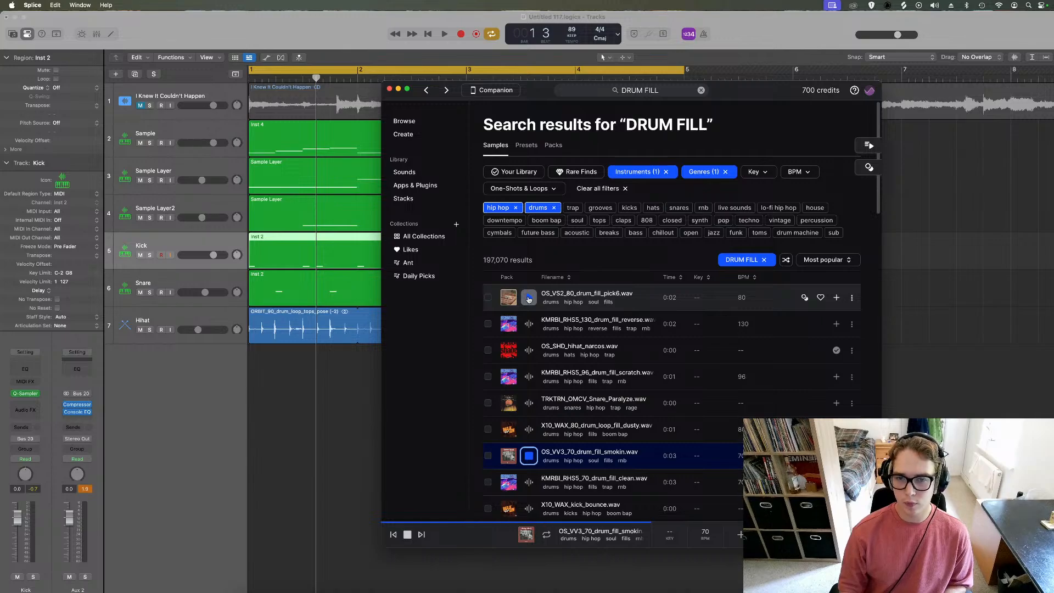
key("Up")
key("Down")
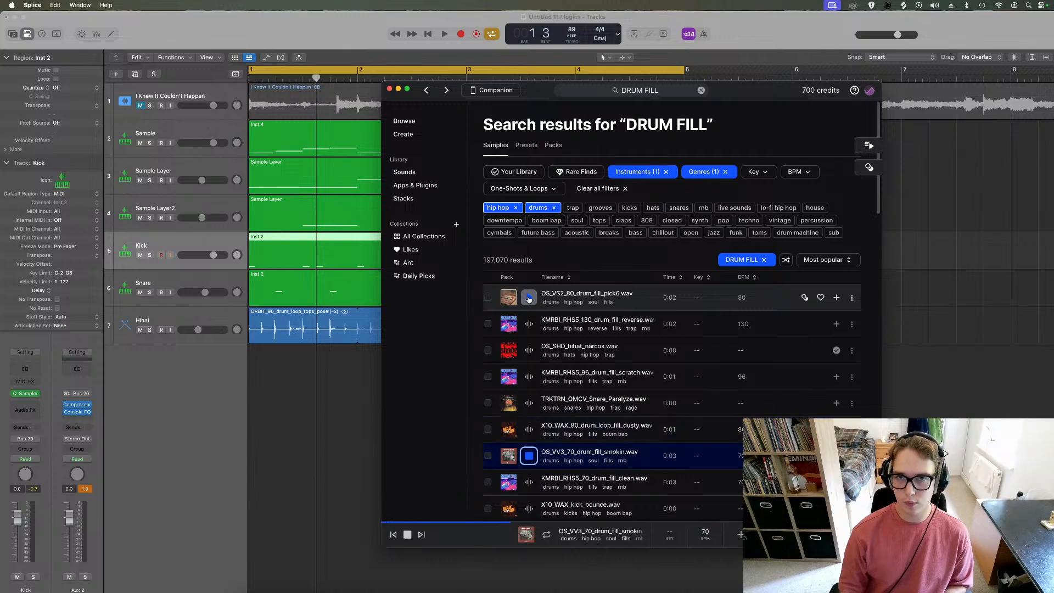
key("Down")
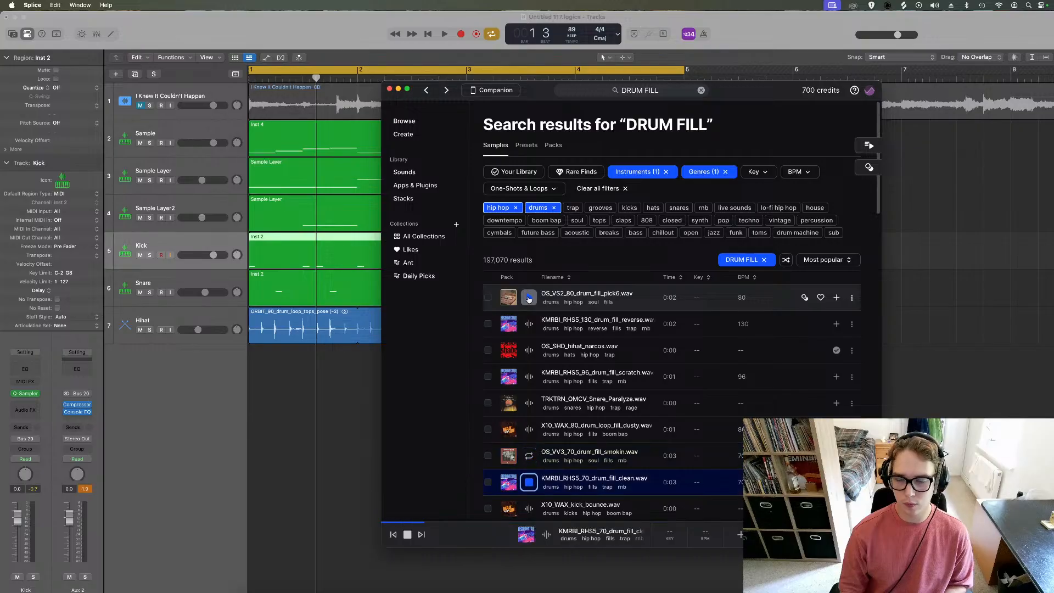
key("Up")
key("Down")
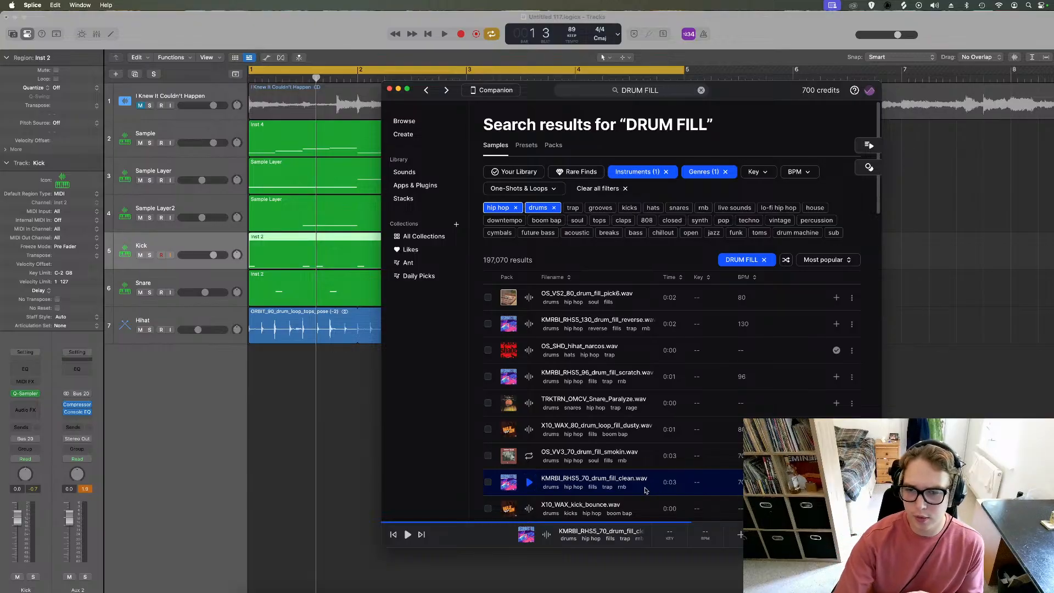
Import KMRBI_RHS5_70_drum_fill_clean.wav into Logic Pro on a new track below Hihat and enable Flex for it
left_click_drag(622, 479, 338, 349)
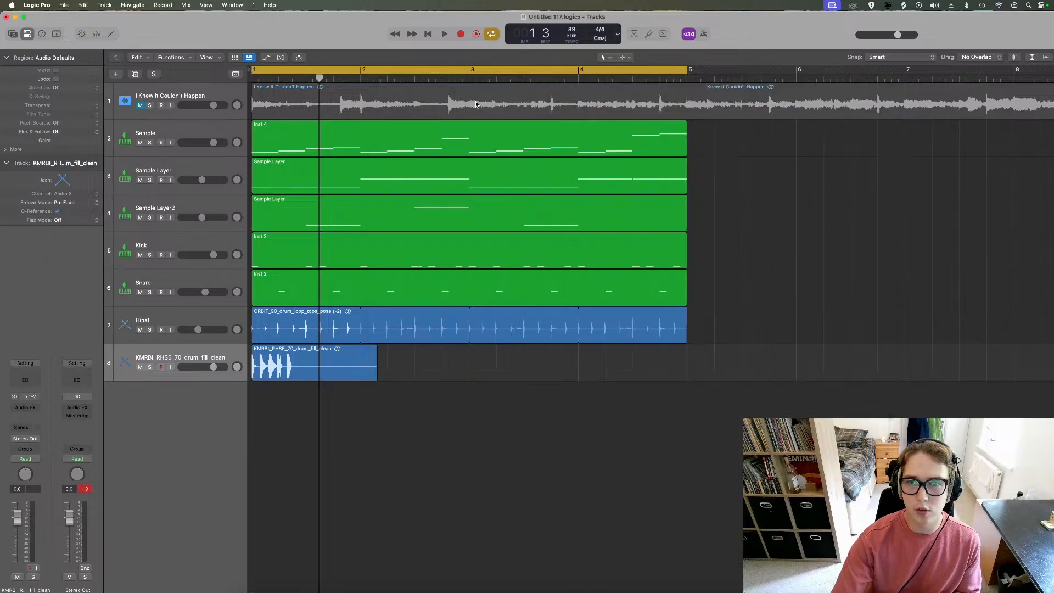
double_click(358, 364)
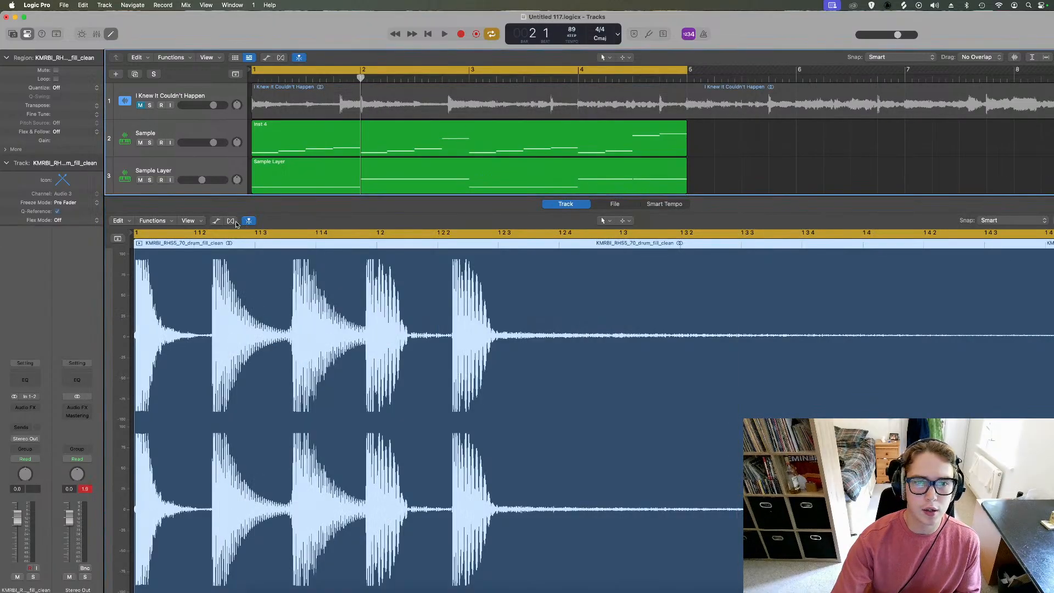
left_click(230, 220)
left_click(587, 225)
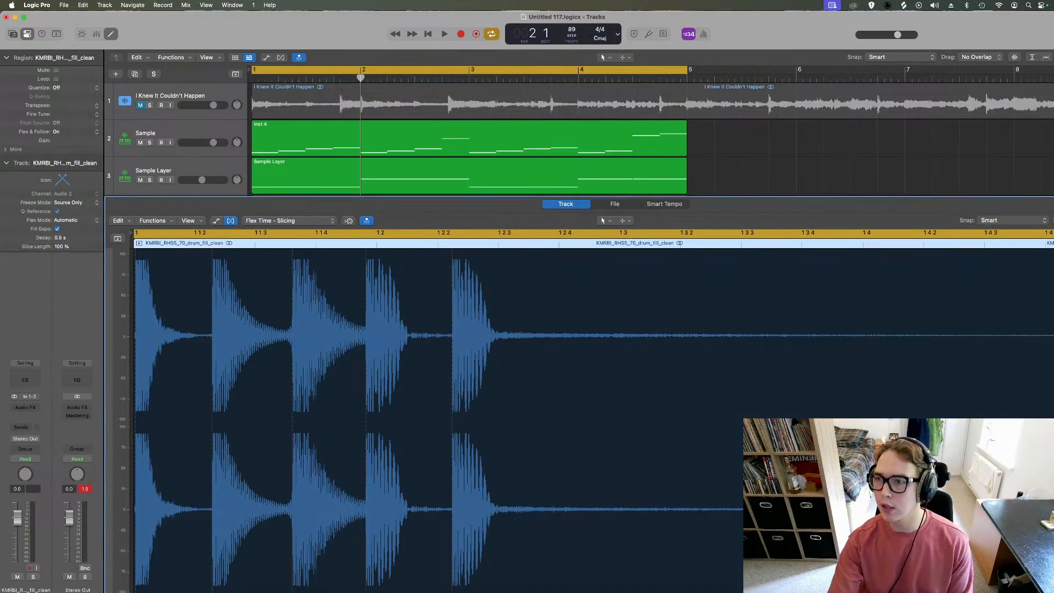
Compress the drum fill region to end at bar 2 and set its flex mode to Flex Time - Polyphonic
scroll(1043, 294, "right", 10)
left_click_drag(925, 287, 775, 294)
left_click(326, 221)
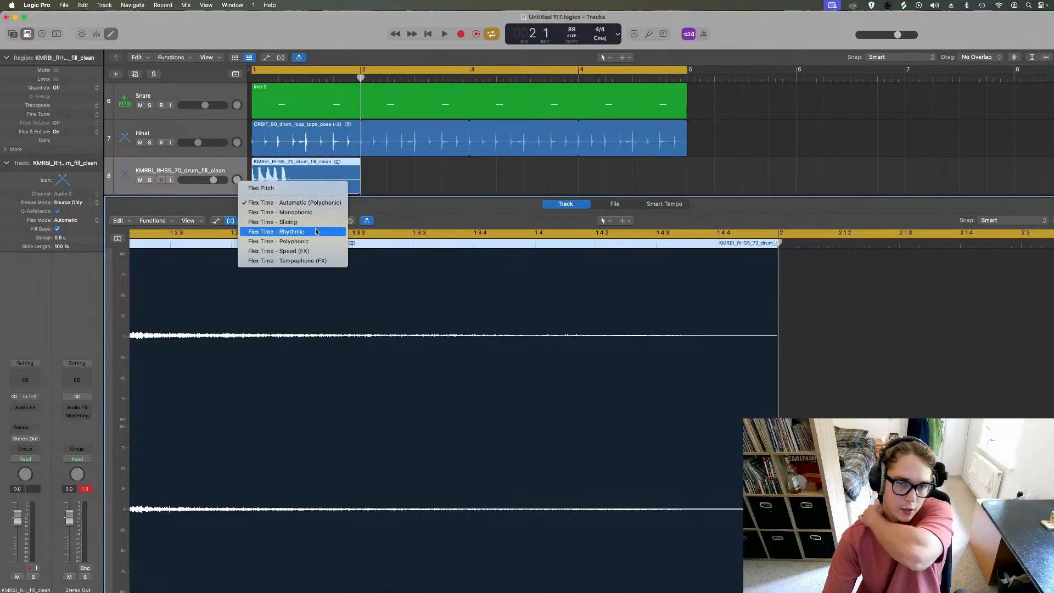
left_click(313, 241)
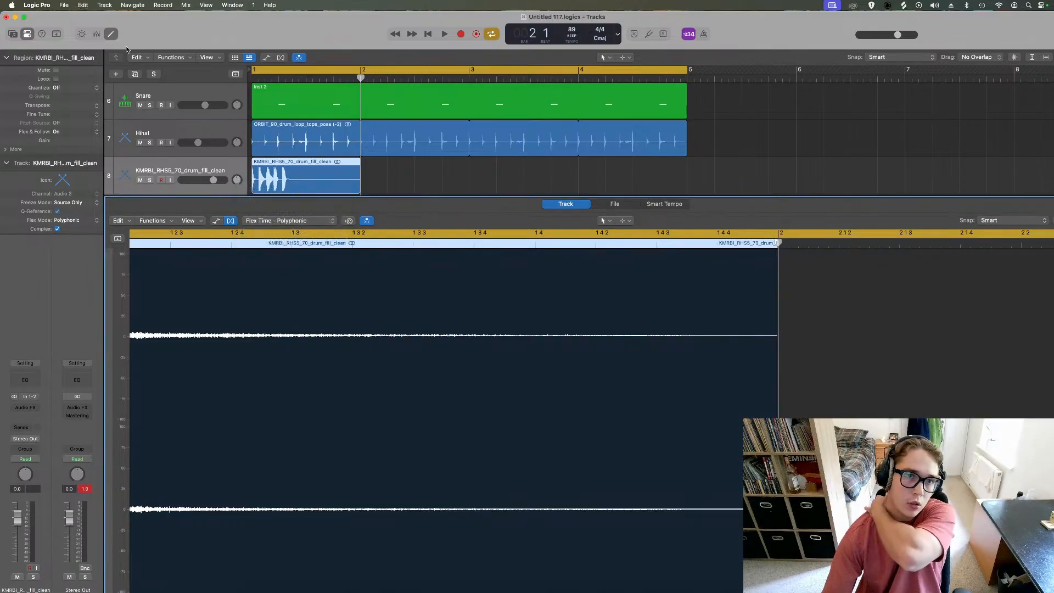
left_click(112, 35)
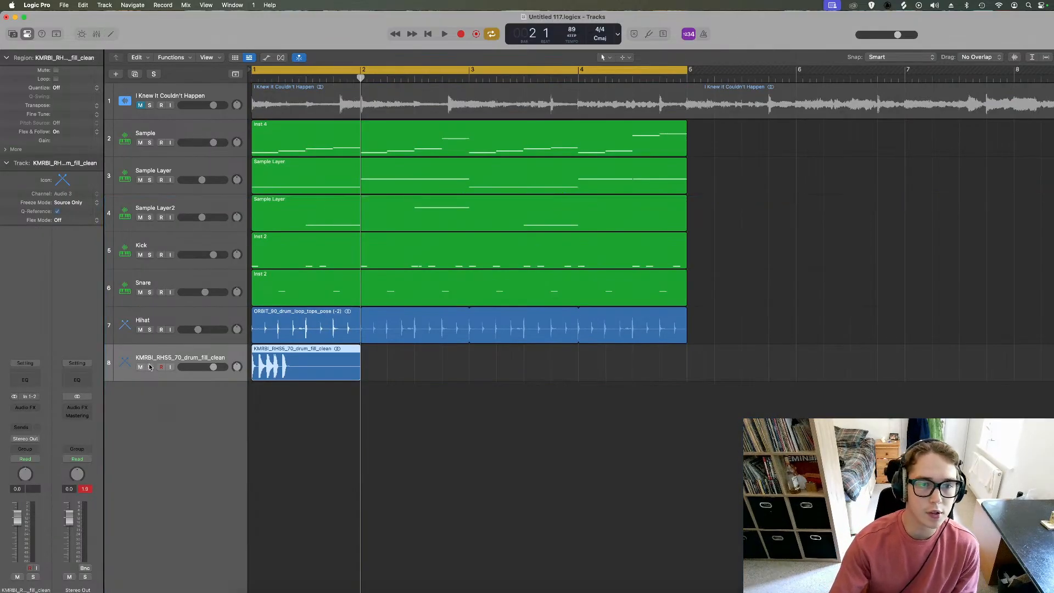
Solo the kick, snare, hihat and drum fill tracks and play them together
left_click_drag(150, 367, 146, 260)
key("space")
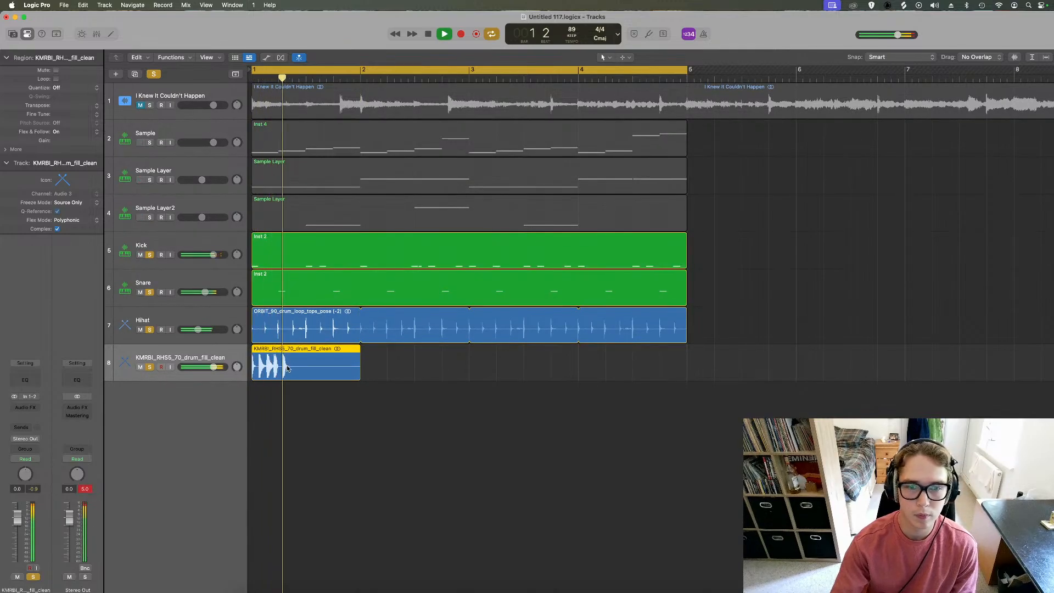
key("space")
Move the drum fill region to start at 4 3 4 and play the loop from bar 4
left_click_drag(287, 368, 688, 368)
key("space")
left_click(582, 77)
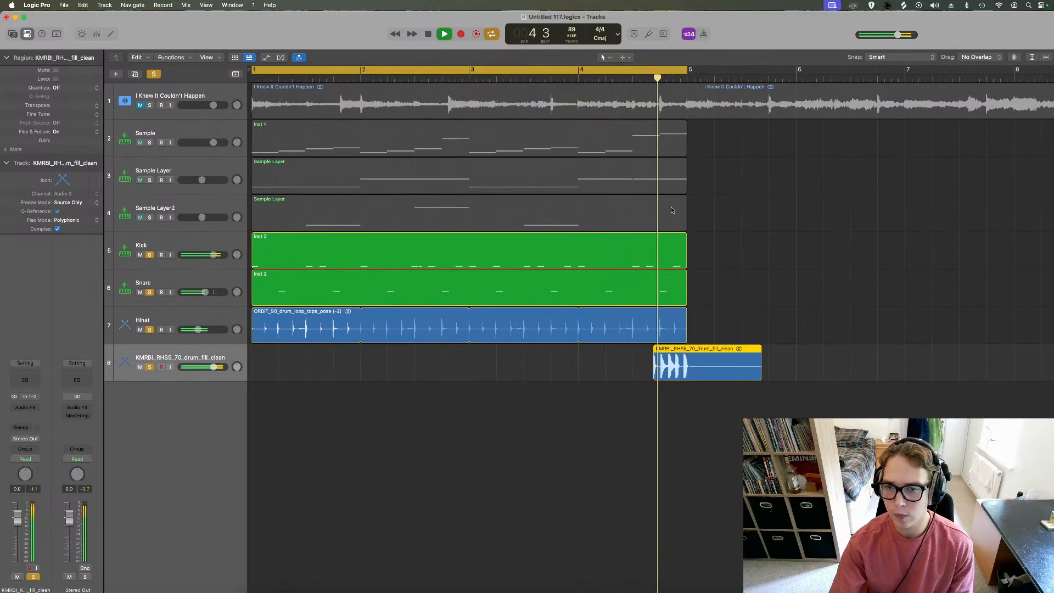
key("space")
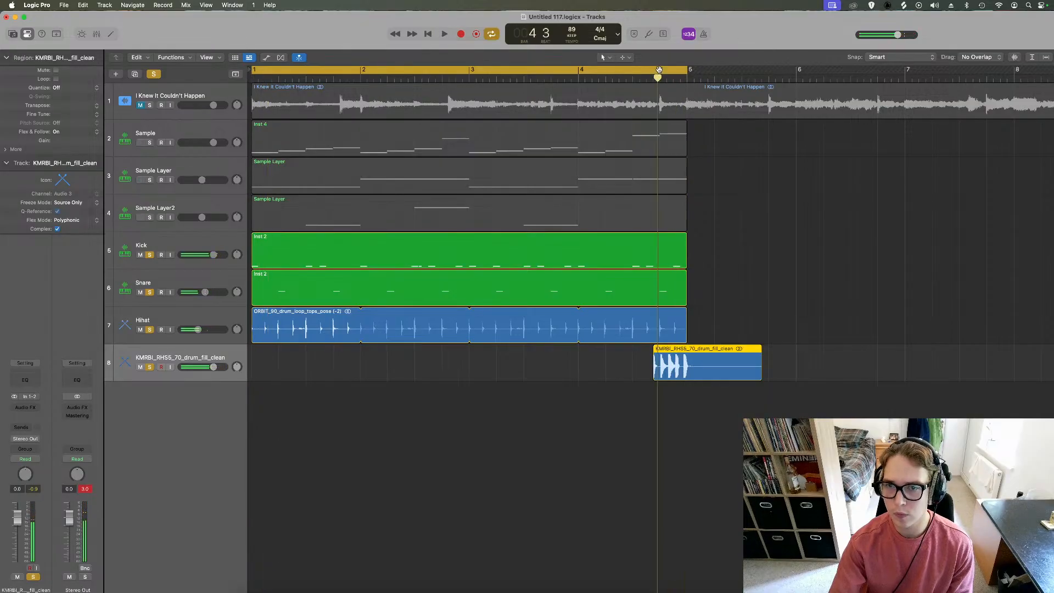
Try the drum fill region one sixteenth later, starting at 4 4, and play it from bar 4
left_click(661, 72)
left_click_drag(684, 369, 690, 369)
left_click(579, 74)
key("space")
left_click(604, 69)
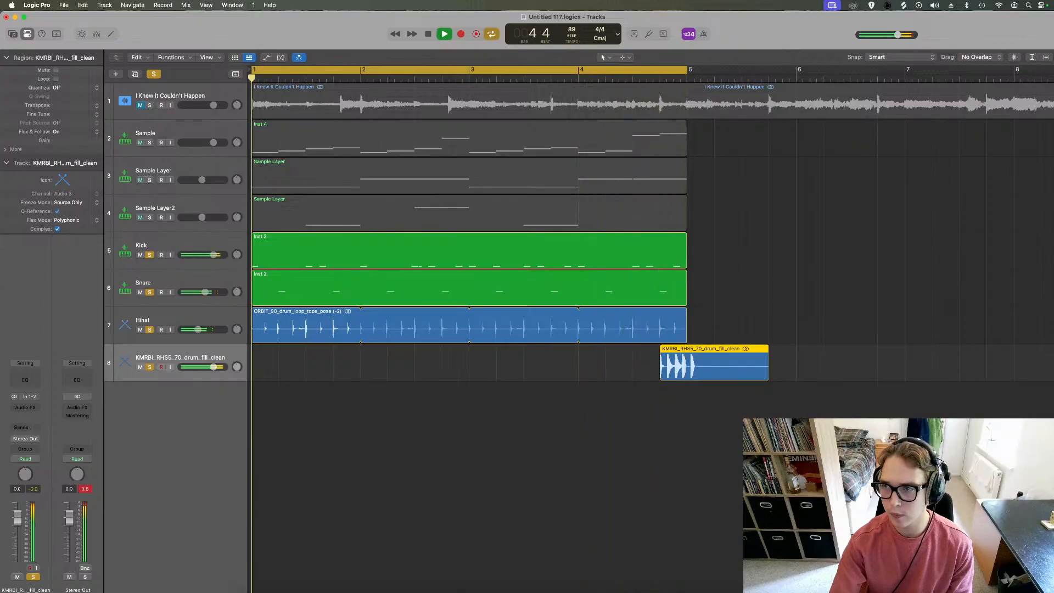
key("space")
Move the drum fill region earlier so it starts at 4 3 4
key("super+Right")
key("super+Right")
key("super+Right")
key("super+Right")
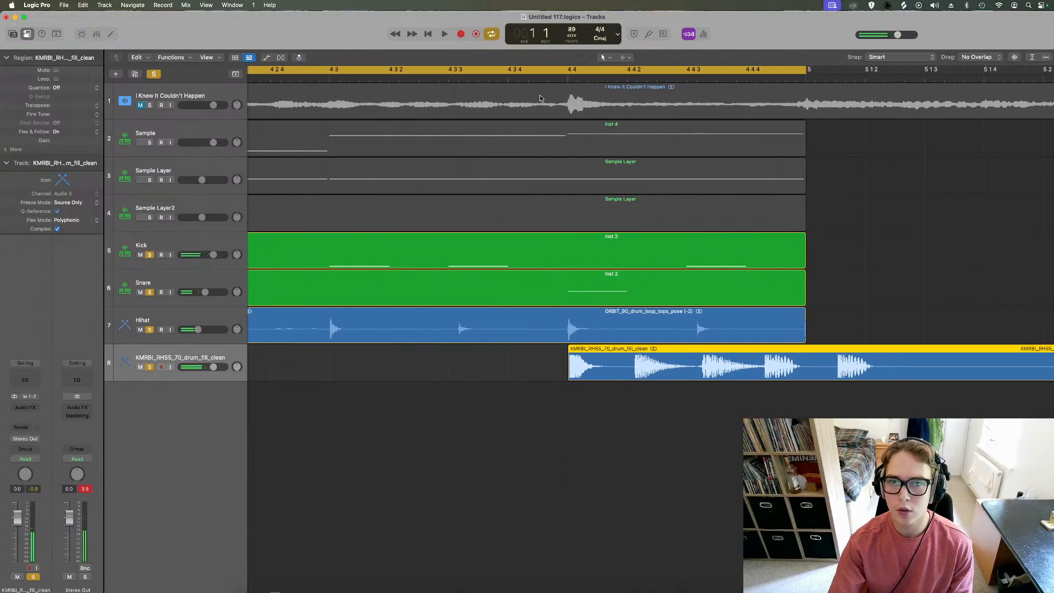
left_click_drag(614, 356, 555, 357)
Stretch the drum fill with Flex so its last hit falls at the start of bar 5, and play the loop from the beginning
double_click(742, 373)
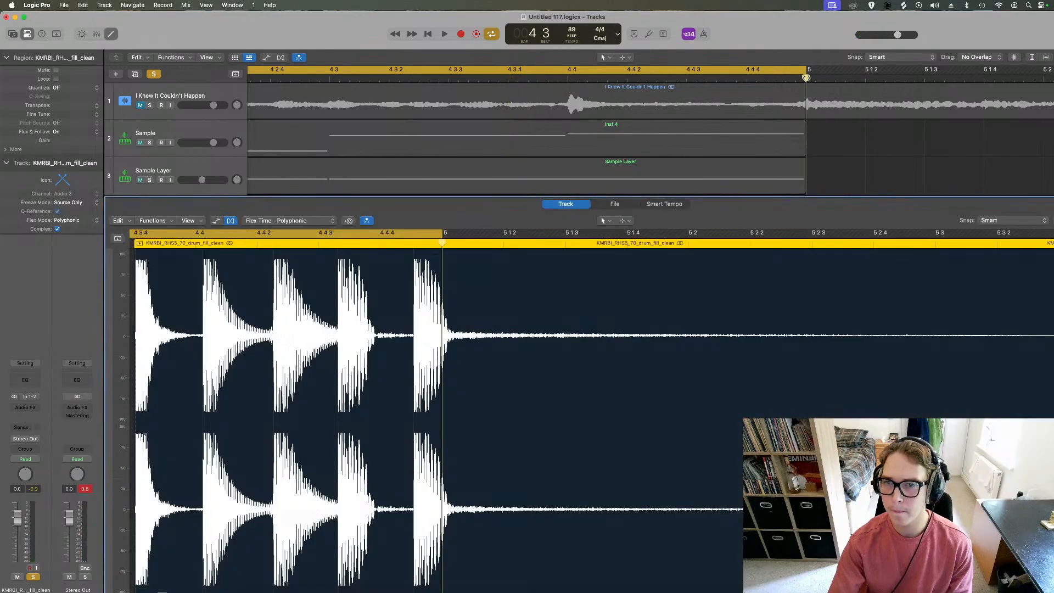
key("space")
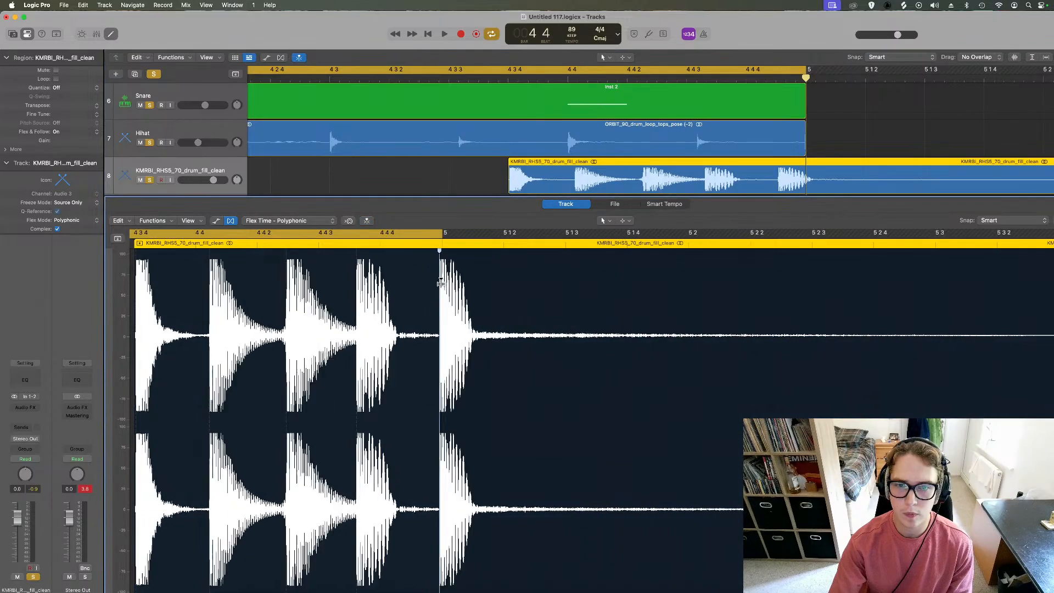
key("Return")
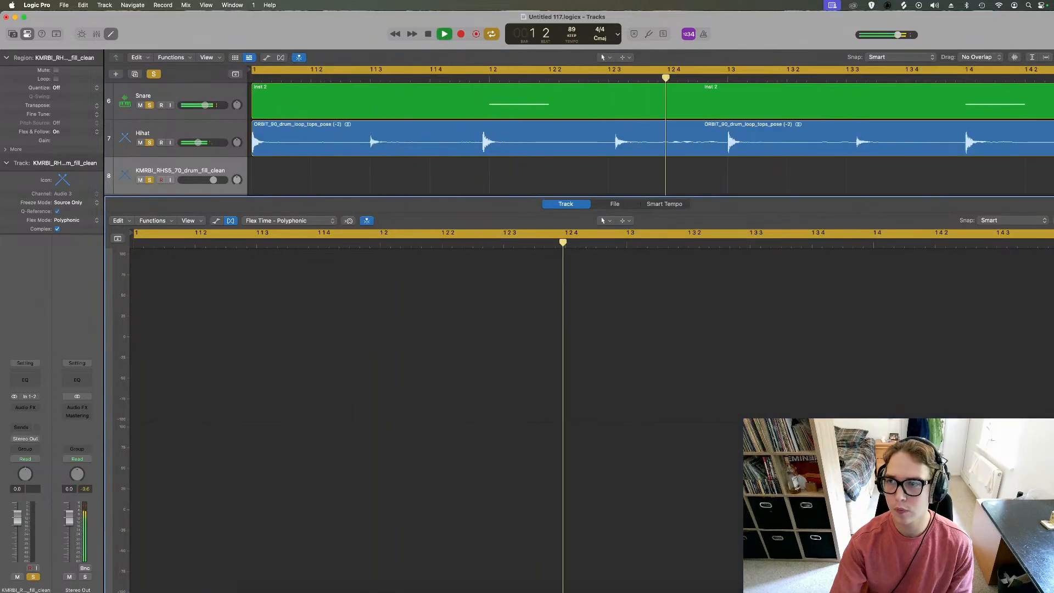
key("z")
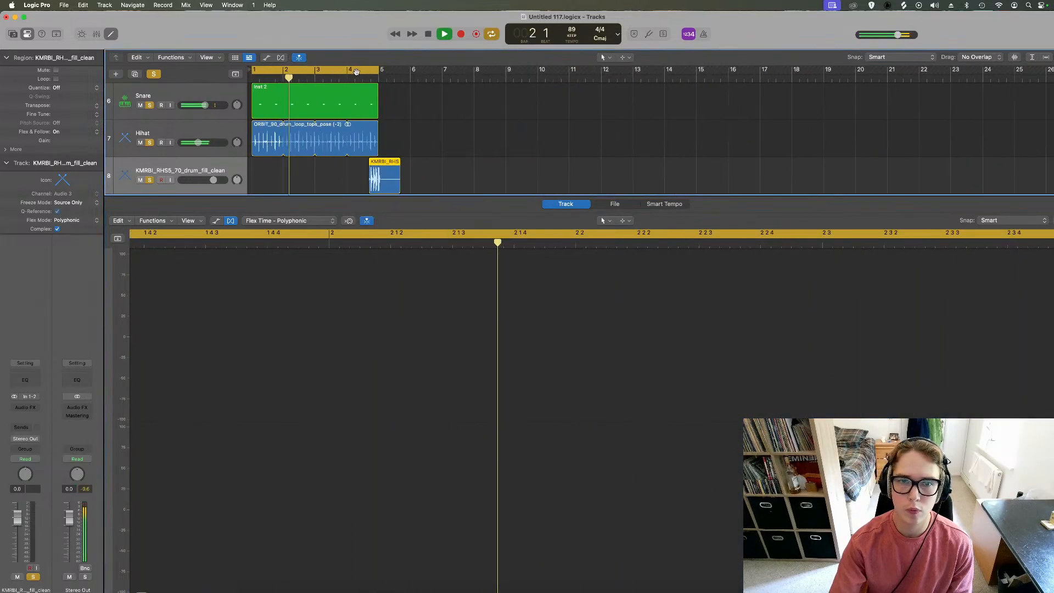
Loop only bar 4 and use Flex to move the drum fill's last hit earlier to 4 4 4, then audition it
left_click_drag(355, 72, 379, 71)
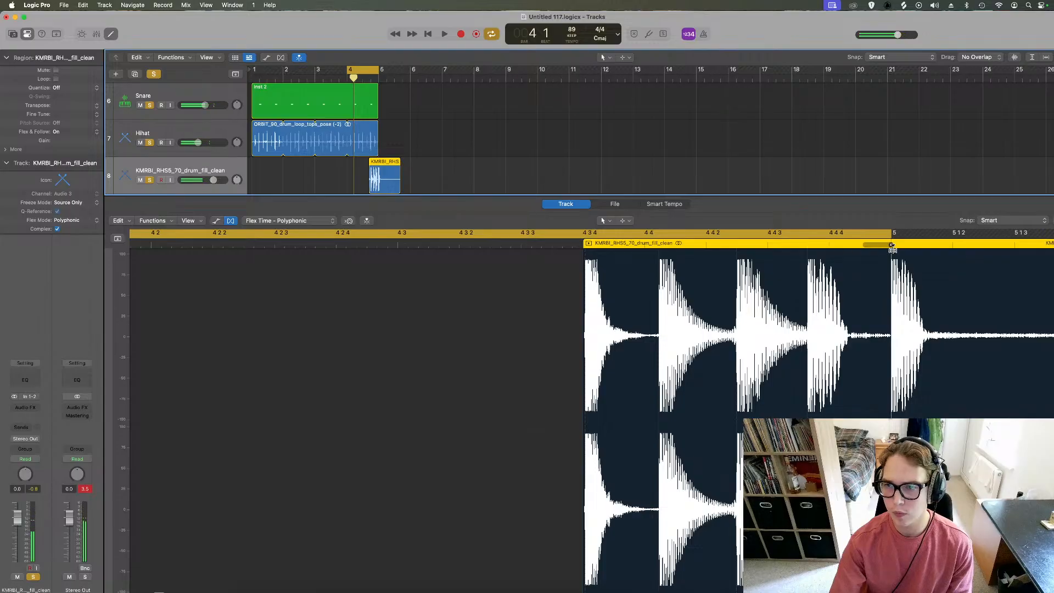
key("space")
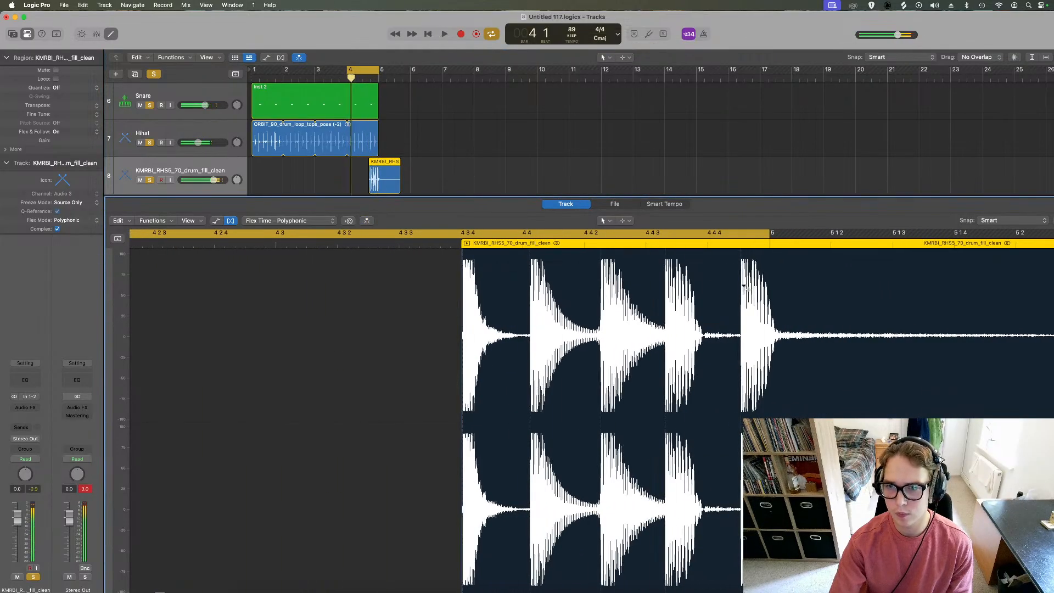
left_click_drag(742, 263, 709, 265)
key("space")
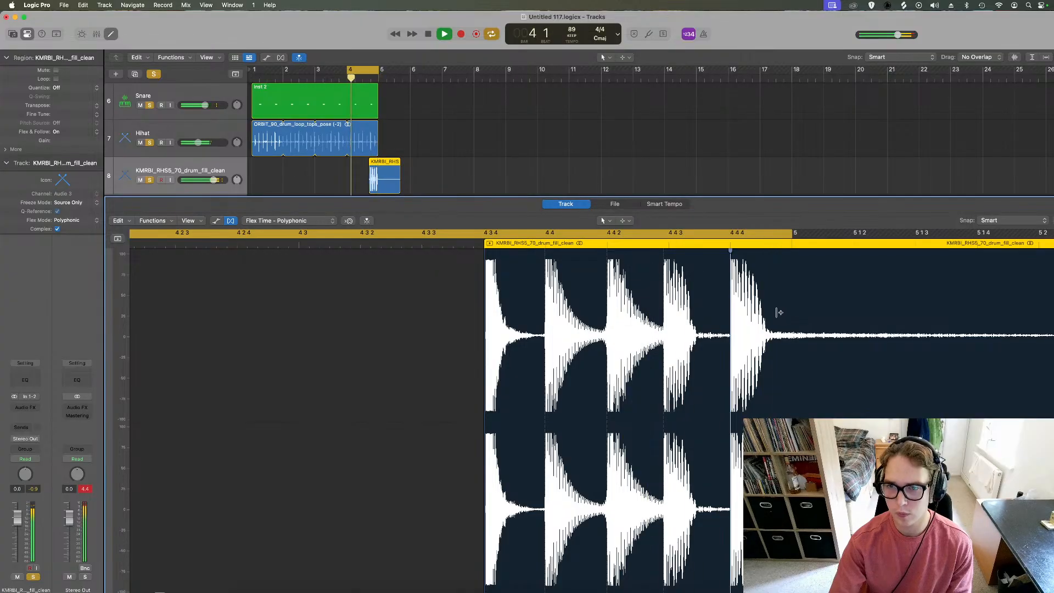
key("space")
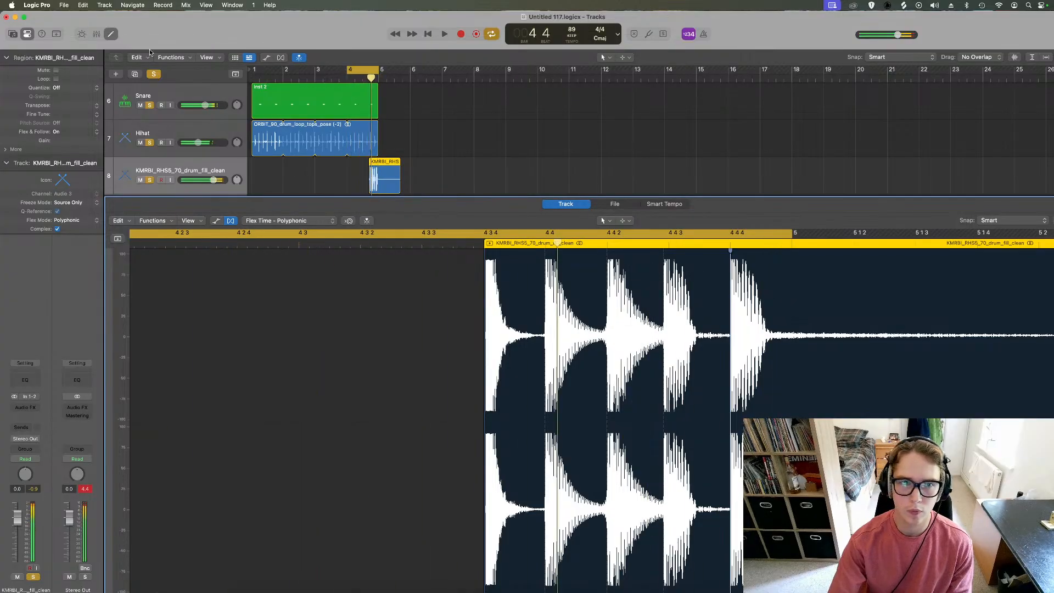
Close the audio track editor and extend the cycle range to bars 1 to 5, then play the loop
left_click(113, 34)
left_click_drag(348, 70, 252, 69)
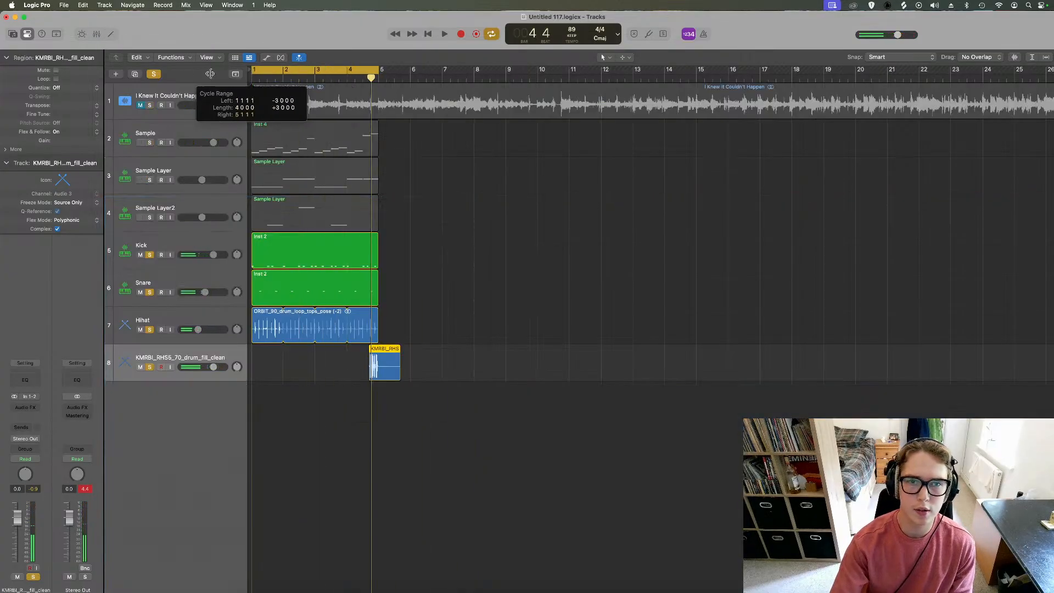
key("space")
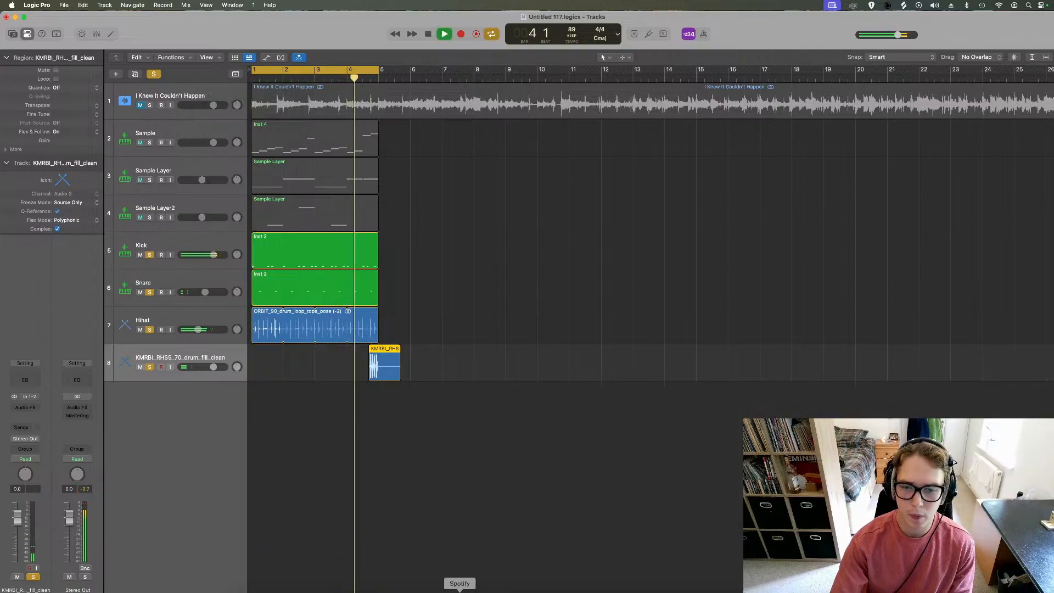
left_click(519, 590)
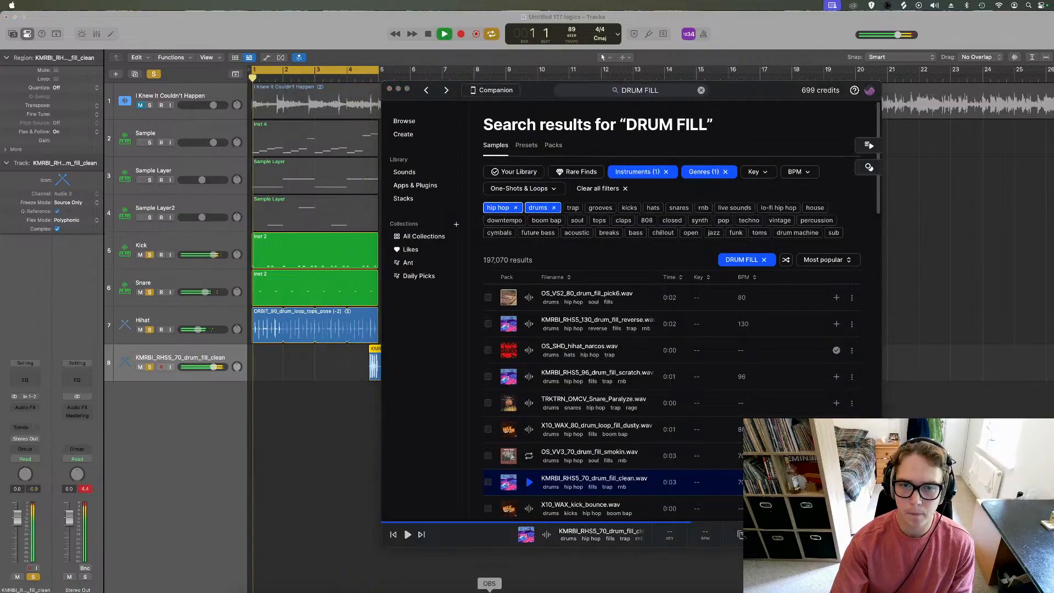
left_click(1013, 407)
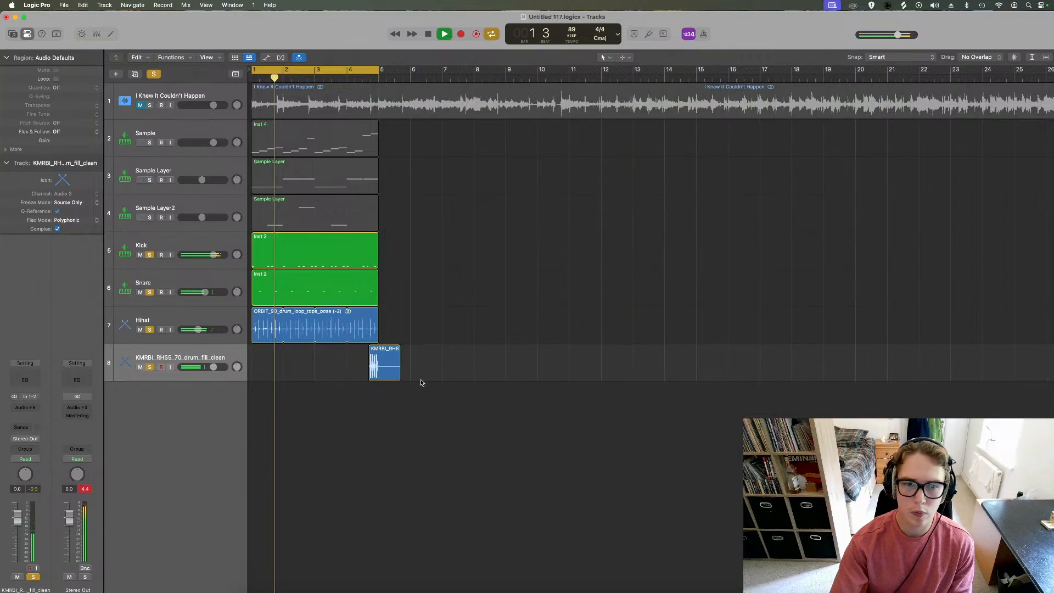
Rename the KMRBI_RHS5_70_drum_fill_clean track to "Drum fill" and stop playback
double_click(195, 358)
key("BackSpace")
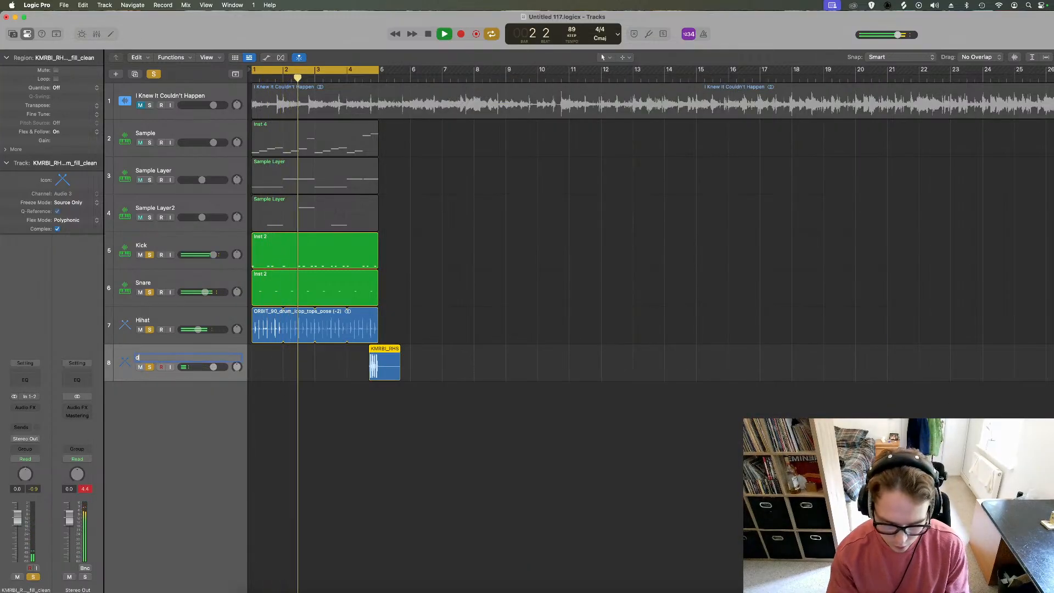
type("Drum fill")
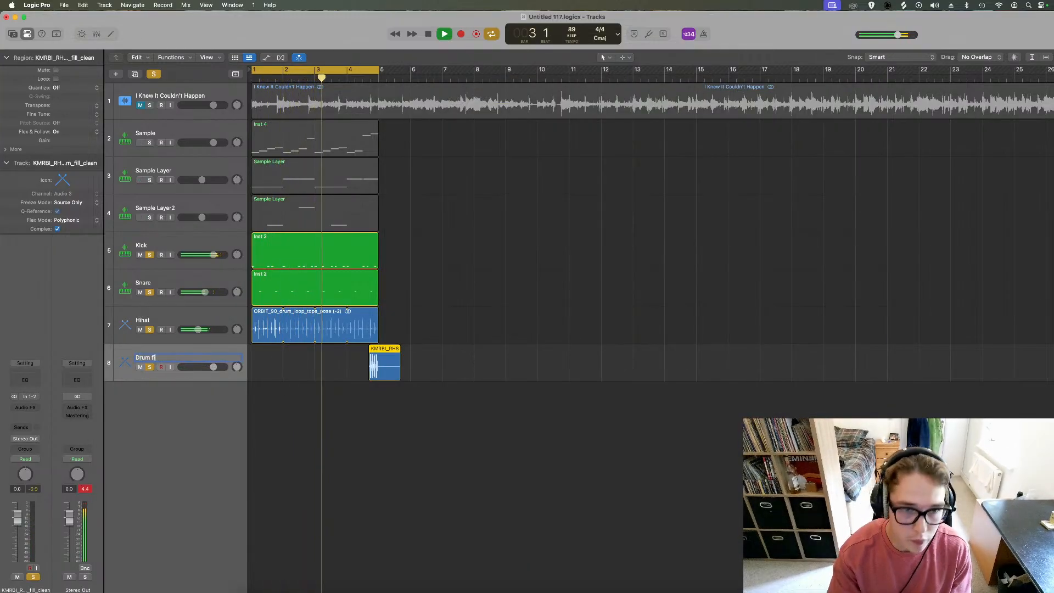
key("Return")
key("space")
Route the Drum fill track's output to Bus 20 and play the loop
left_click(16, 438)
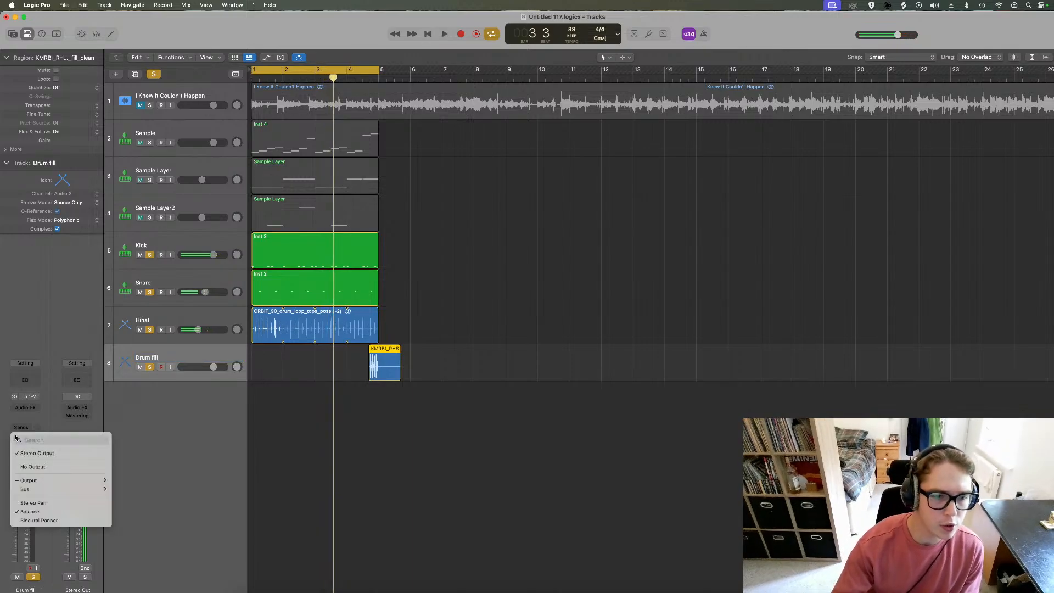
mouse_move(54, 489)
left_click(153, 415)
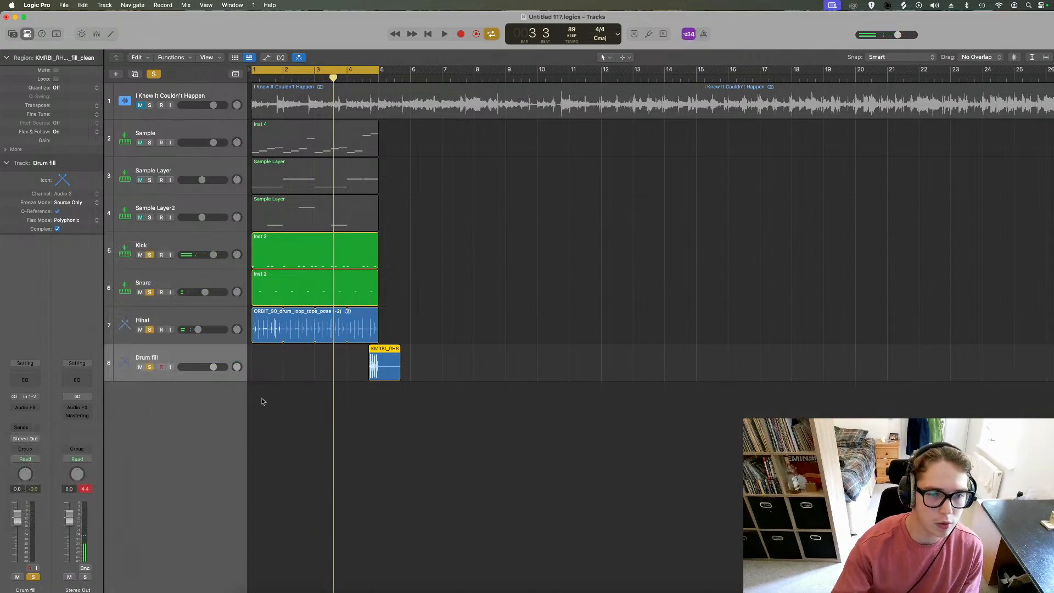
key("space")
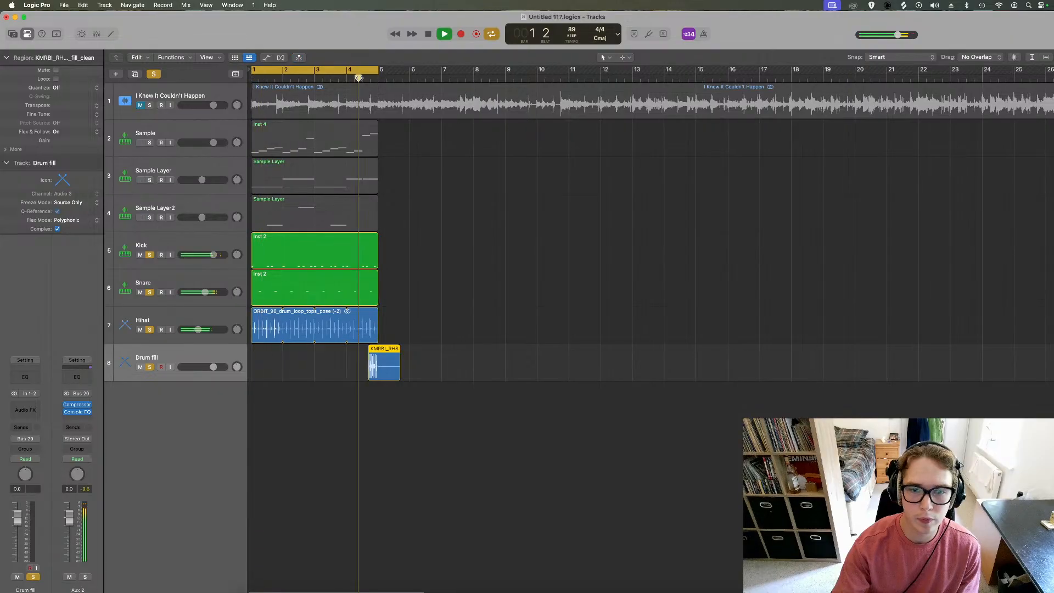
Clear all track solos and, with the four-bar loop playing, lower the Drum fill track's volume to -6.4 dB
left_click(356, 73)
left_click(354, 70)
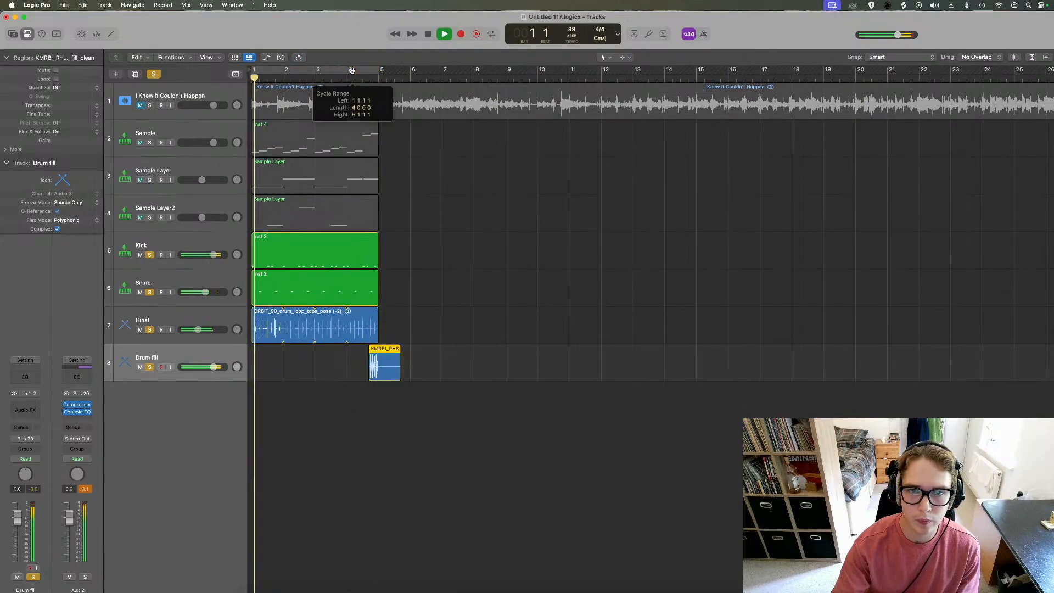
key("ctrl+alt+super+s")
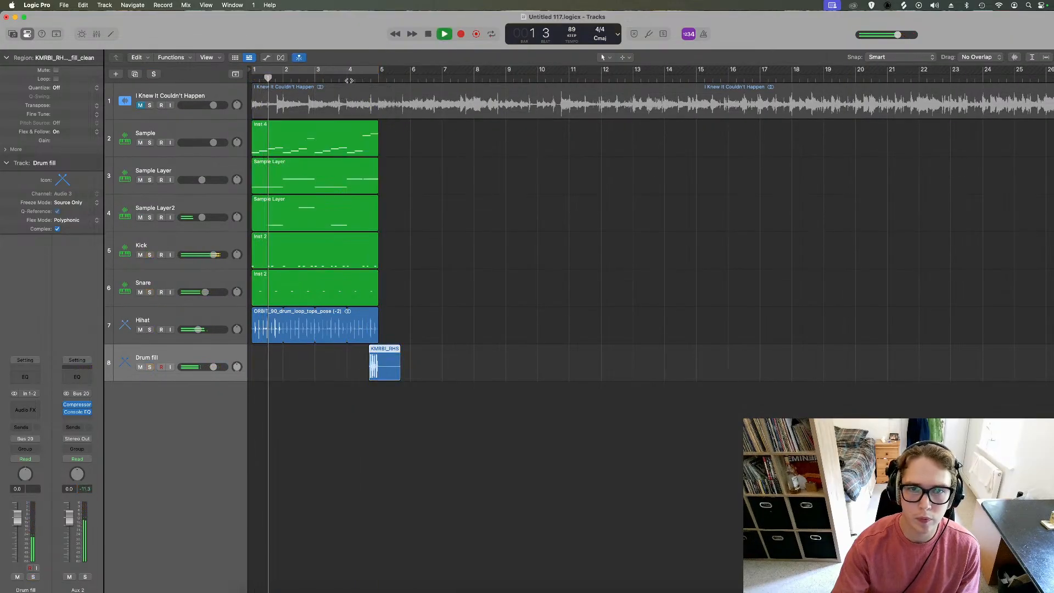
left_click(368, 72)
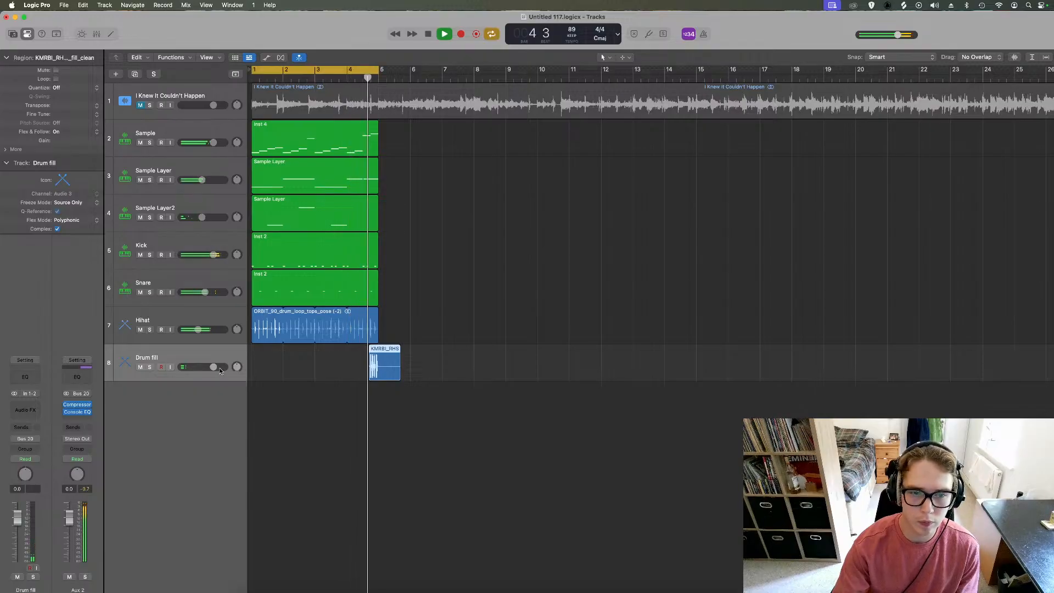
left_click_drag(220, 371, 208, 371)
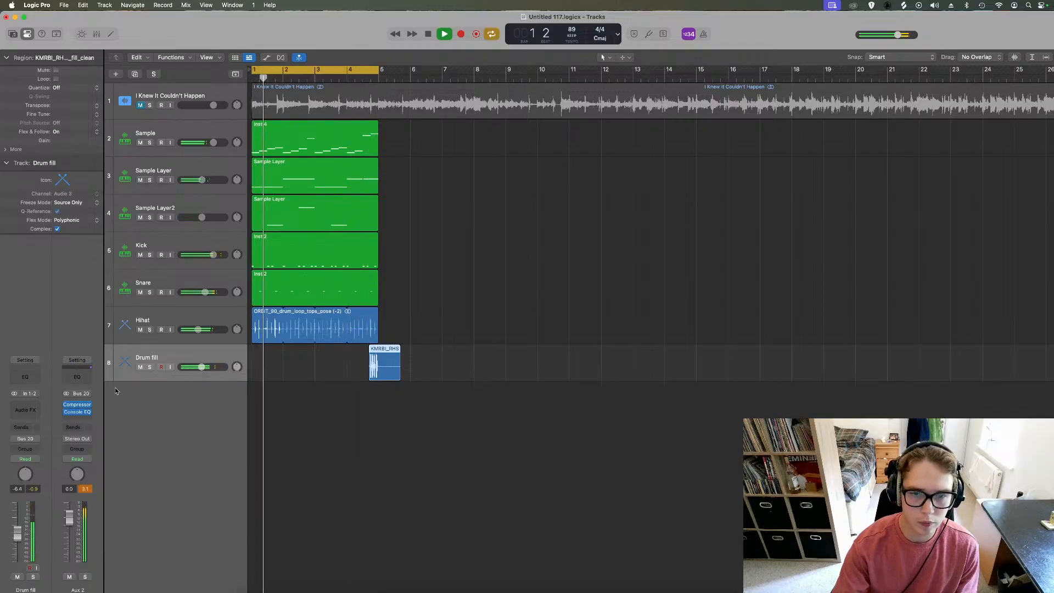
key("space")
Split the drum fill region at bar 5 and move its tail to the start of bar 1
left_click(379, 76)
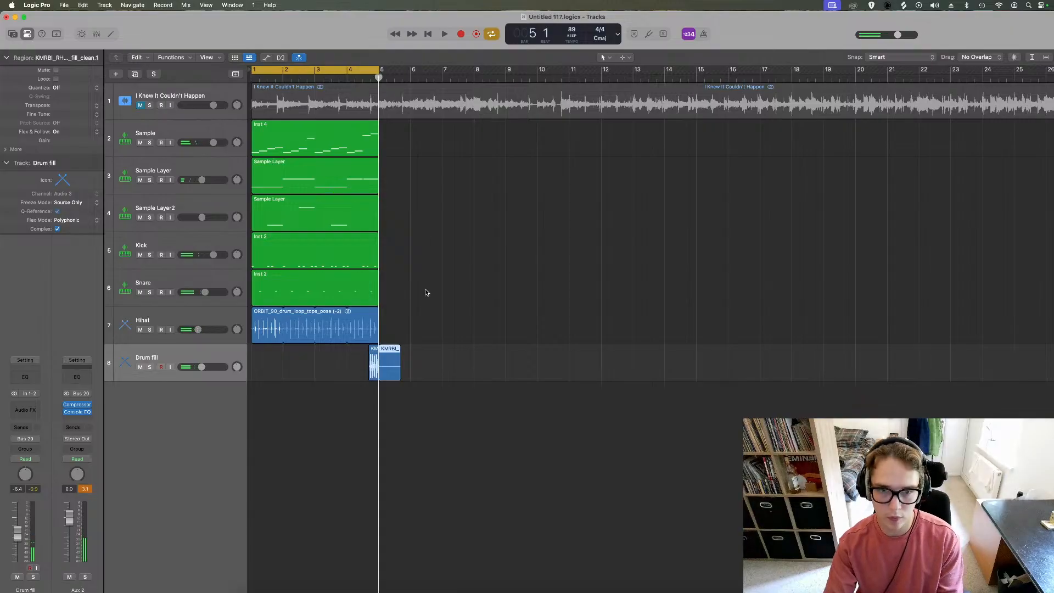
left_click_drag(388, 361, 262, 360)
key("space")
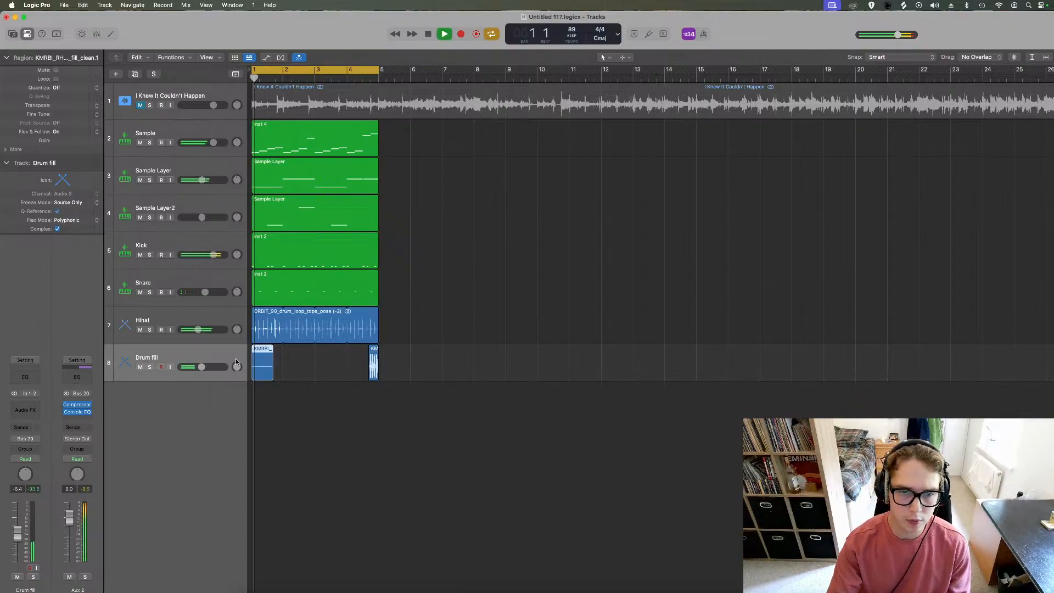
Join the two Drum fill regions into a single four-bar region
key("super+Right")
key("super+Right")
key("super+Right")
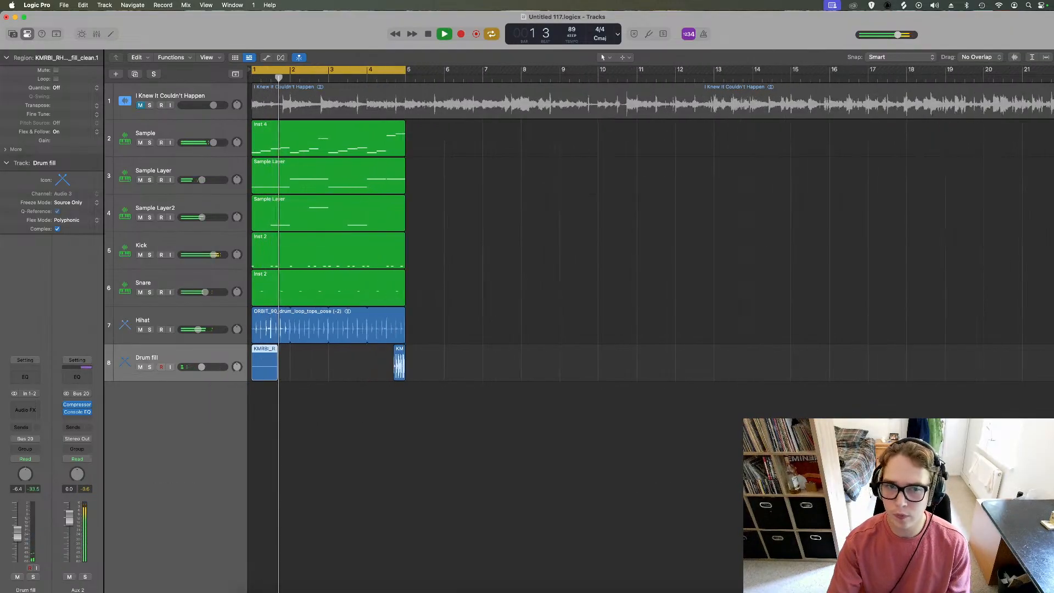
key("super+Right")
left_click(173, 367)
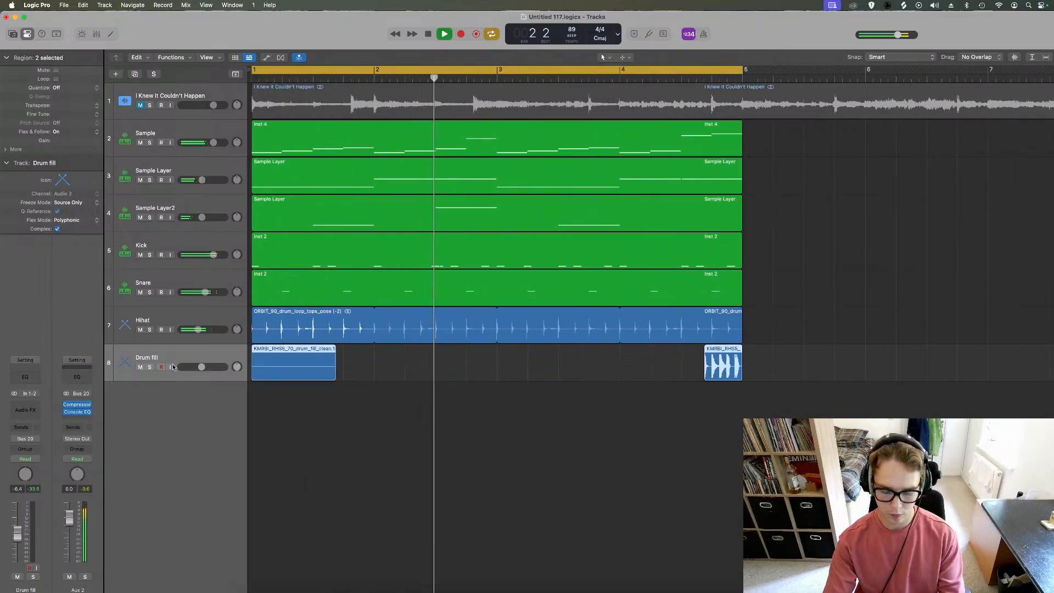
key("super+j")
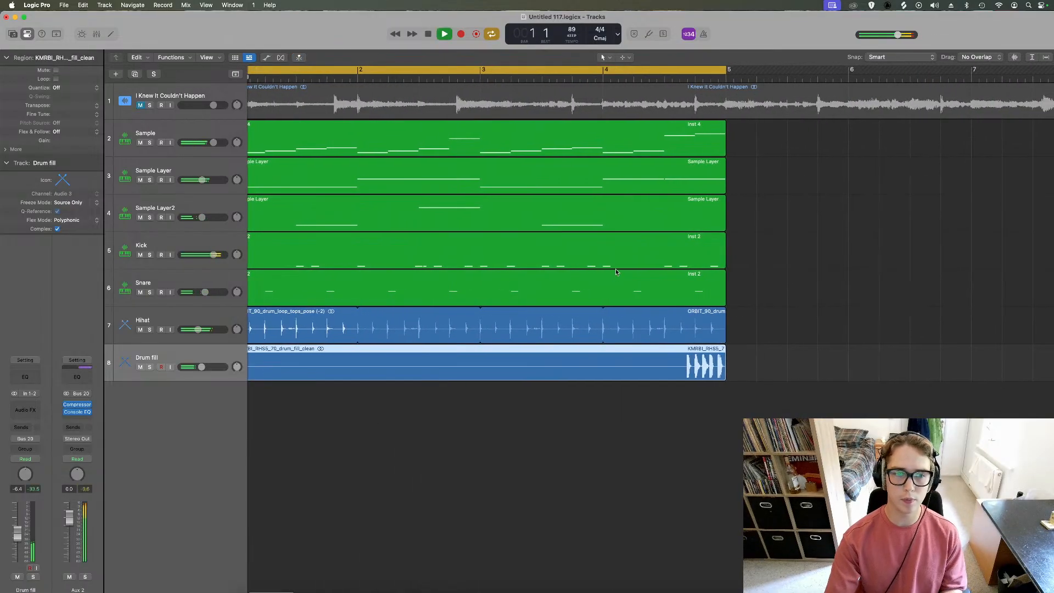
Solo the Drum fill track briefly, unsolo it to hear it with the full beat, and stop playback
left_click(149, 367)
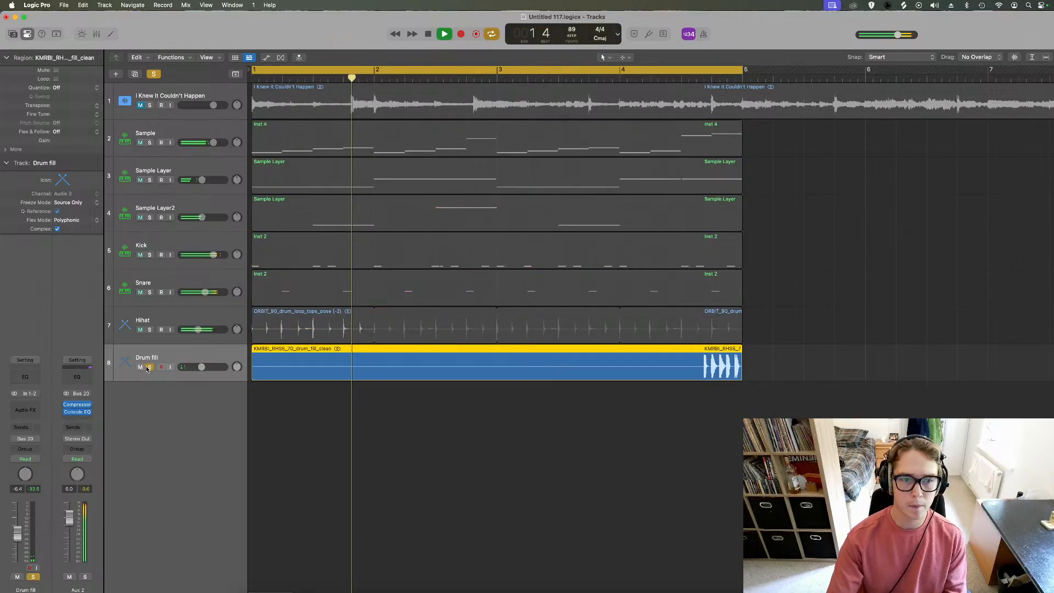
left_click(150, 367)
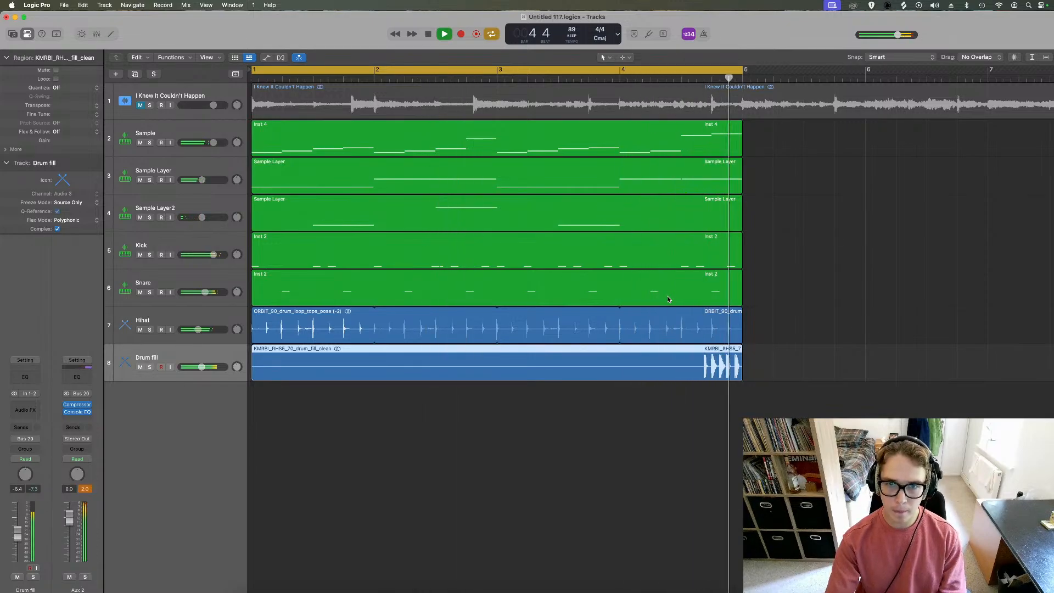
key("space")
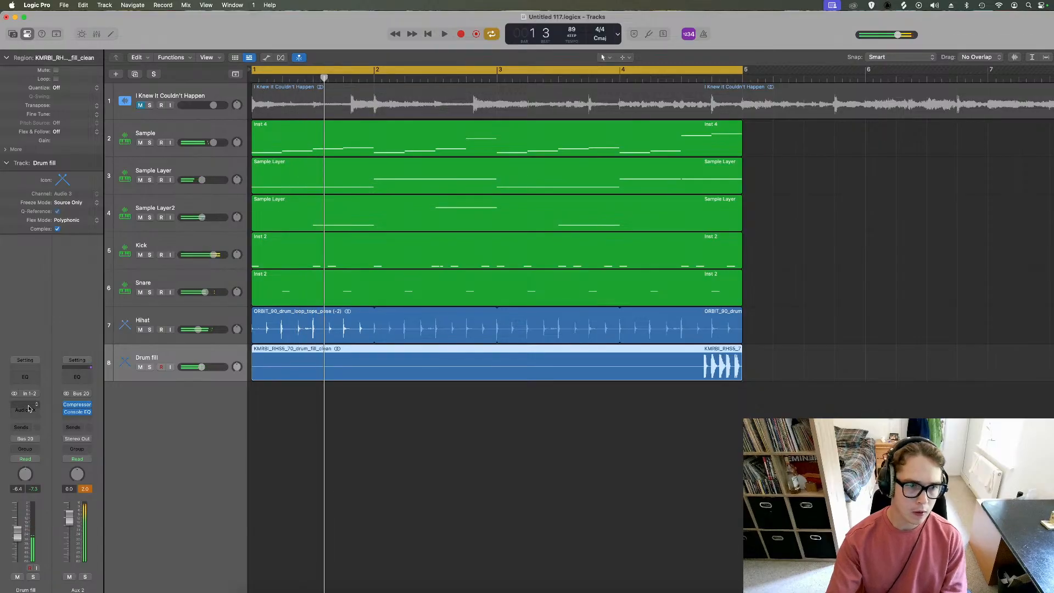
Insert a stereo Spreader with its default preset on the Drum fill track and audition it looping only bar 4
left_click(25, 410)
mouse_move(32, 521)
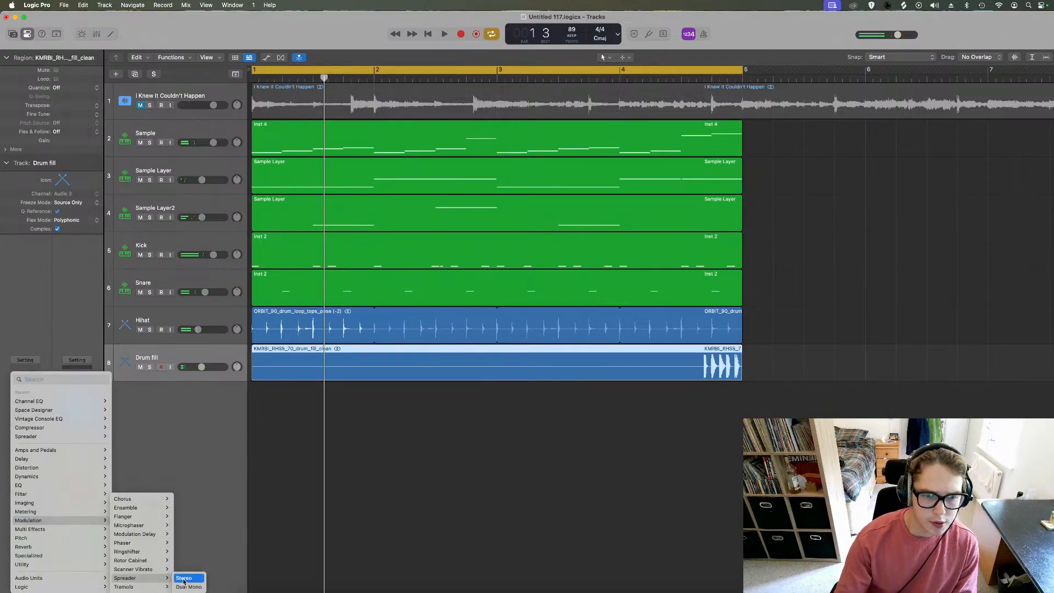
left_click(184, 579)
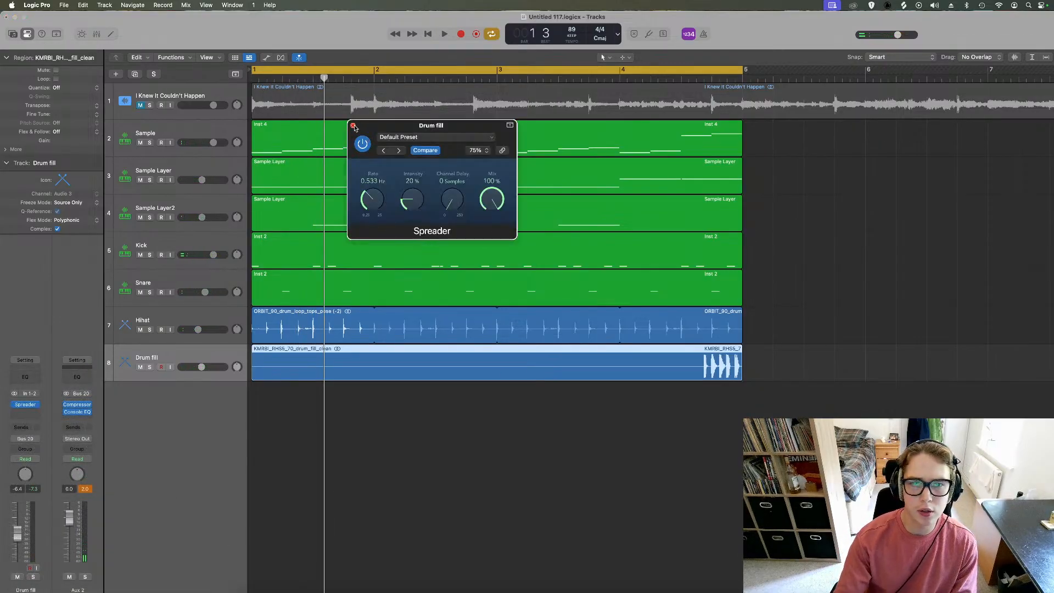
left_click(354, 128)
key("space")
left_click(622, 73)
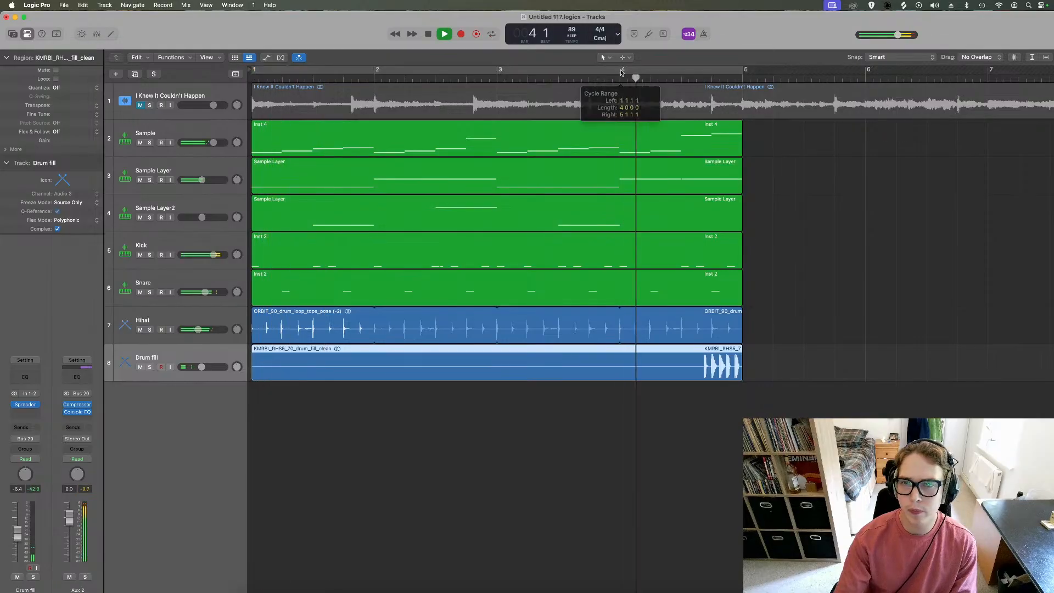
left_click_drag(622, 73, 708, 74)
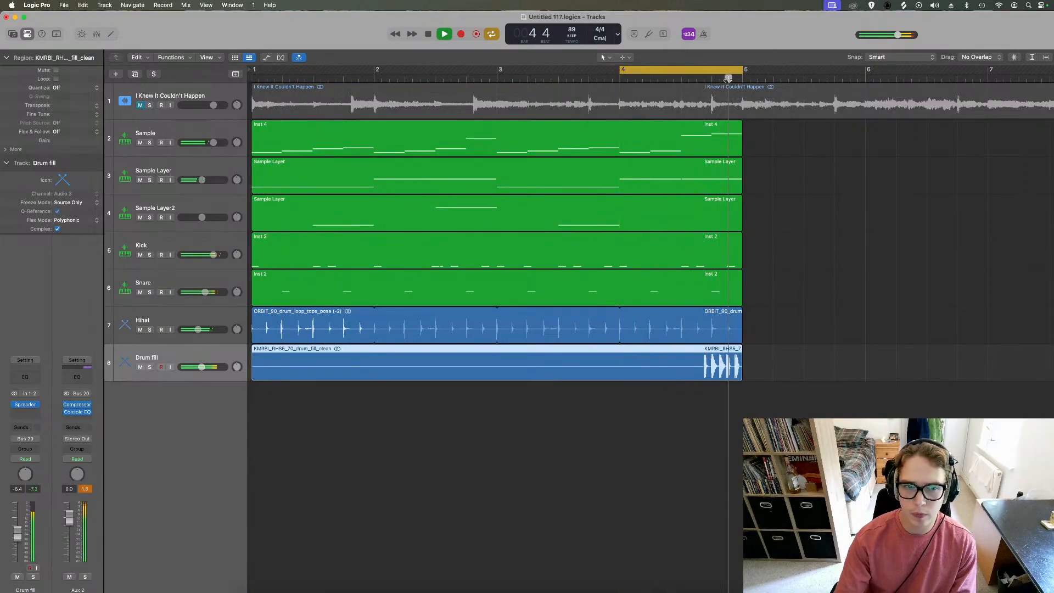
Add a Channel EQ to the Drum fill track with a 20 Hz low cut, a -3.6 dB low shelf at 264 Hz and an 8600 Hz high cut
left_click(25, 376)
left_click(380, 173)
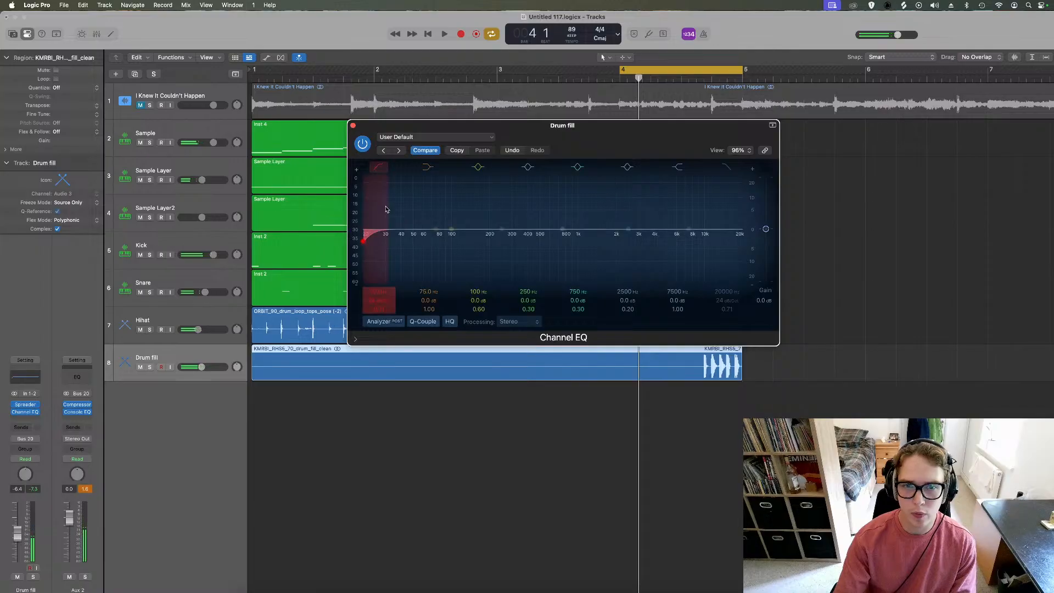
key("space")
left_click_drag(433, 230, 504, 242)
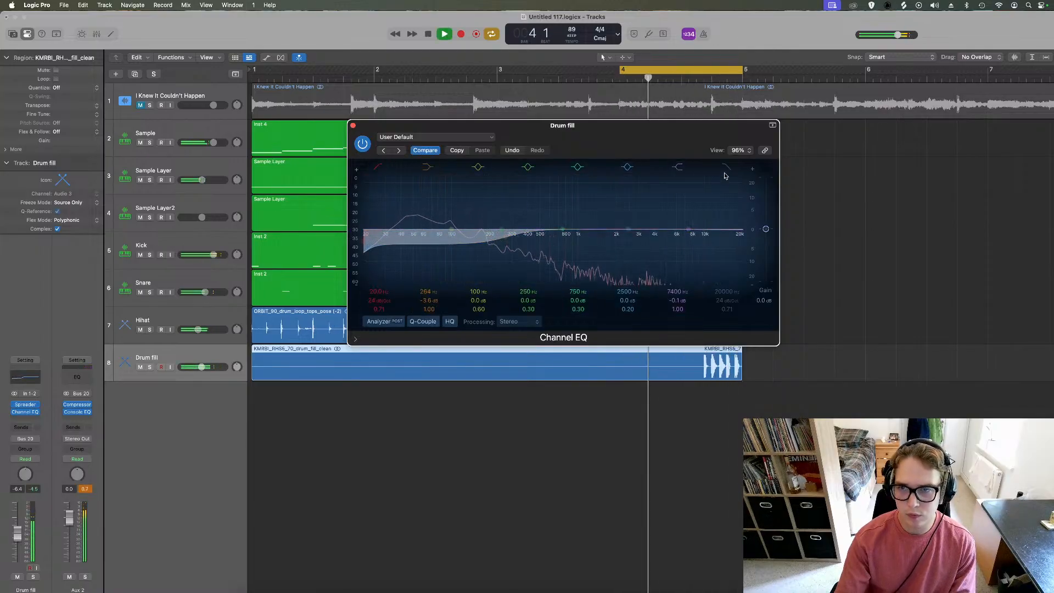
left_click_drag(738, 229, 696, 242)
Lower the Drum fill track's volume to -14.0 dB, loop all four bars again and close the Channel EQ
left_click_drag(201, 367, 197, 367)
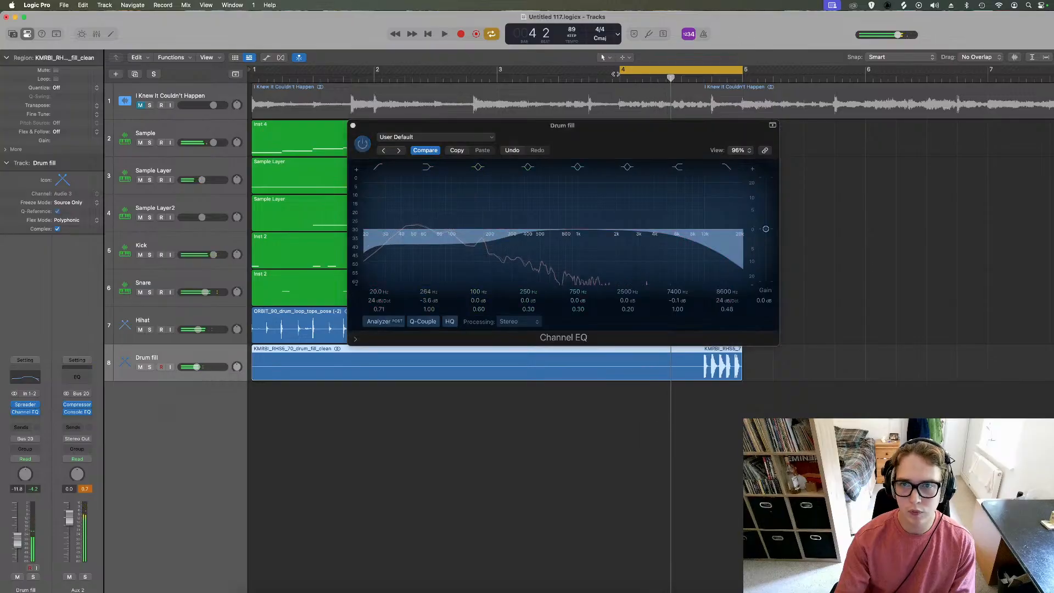
left_click_drag(621, 69, 255, 70)
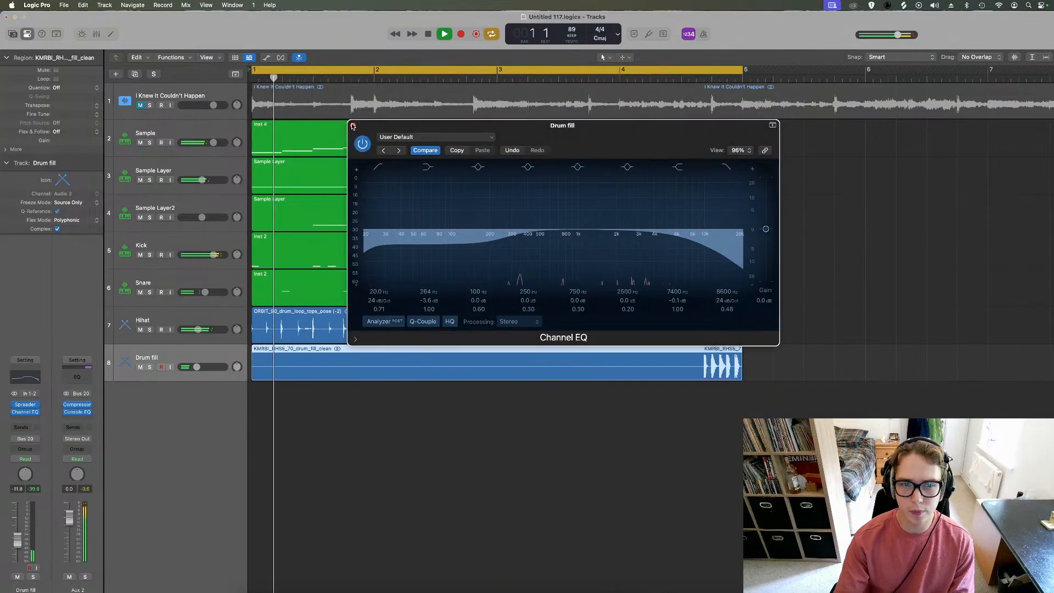
left_click(353, 125)
left_click_drag(199, 370, 196, 371)
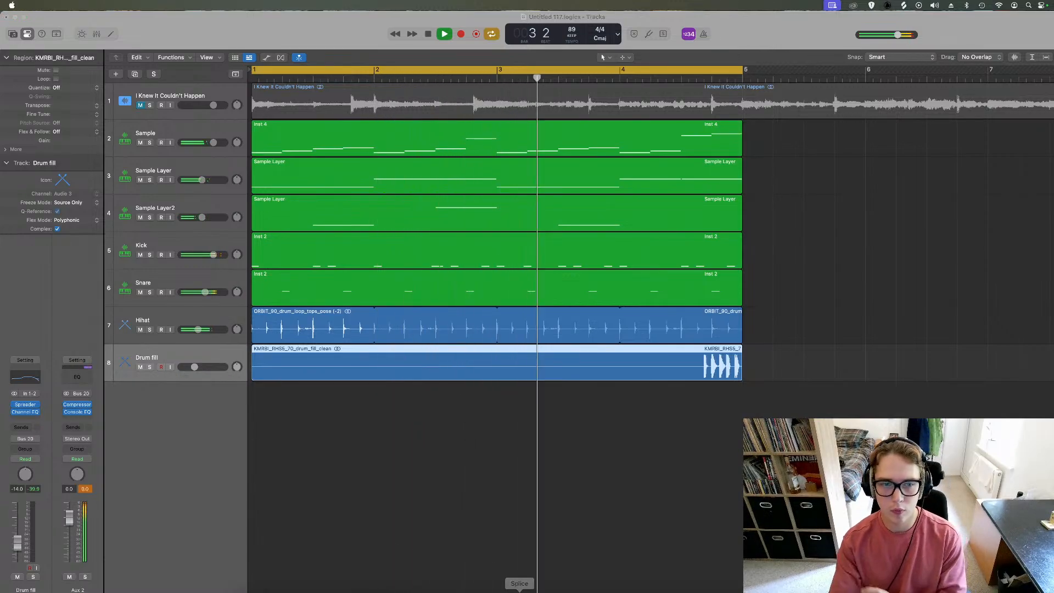
left_click(489, 588)
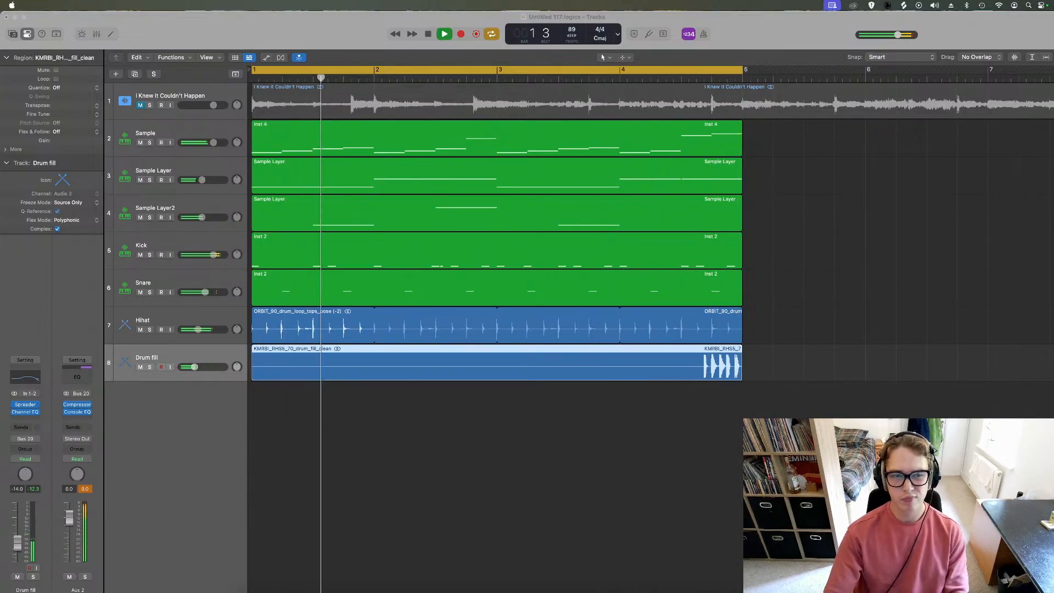
Stop playback, create a Heat Up 3 software instrument track below Sample Layer2 and hide the Library
left_click(403, 433)
key("space")
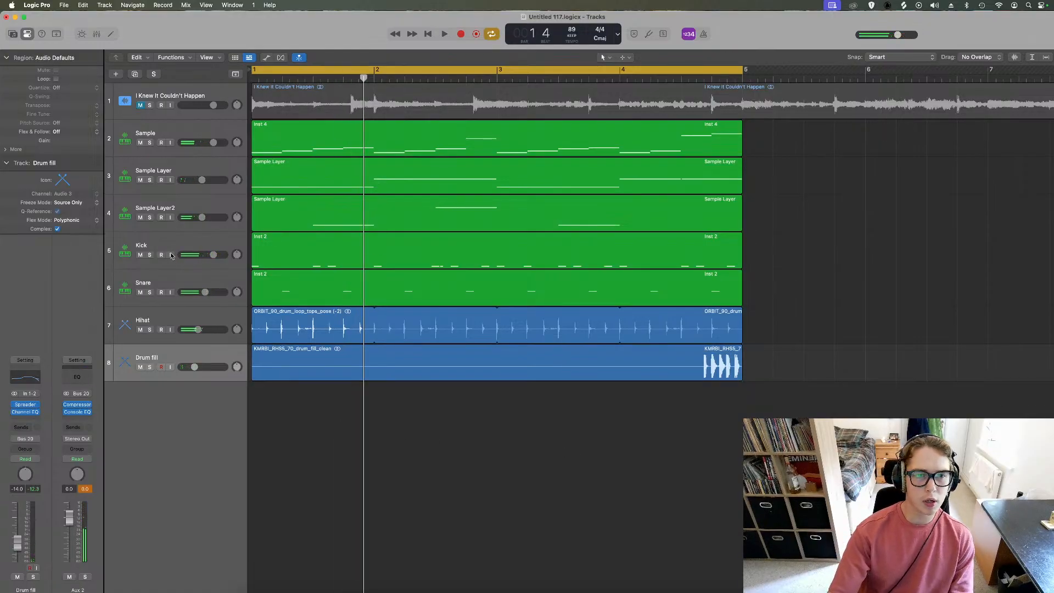
left_click(156, 209)
left_click(115, 75)
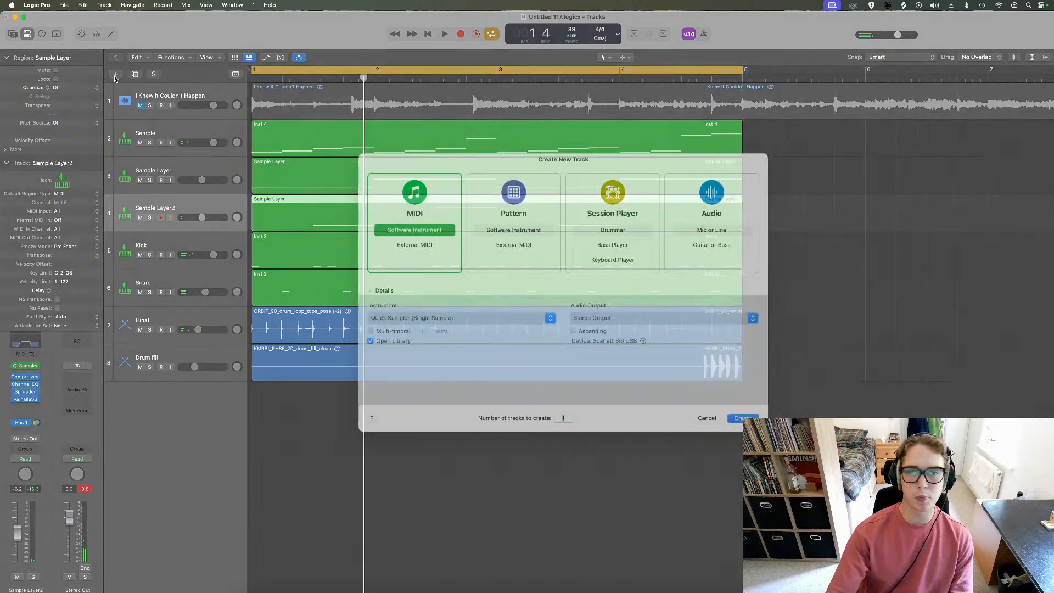
left_click(430, 328)
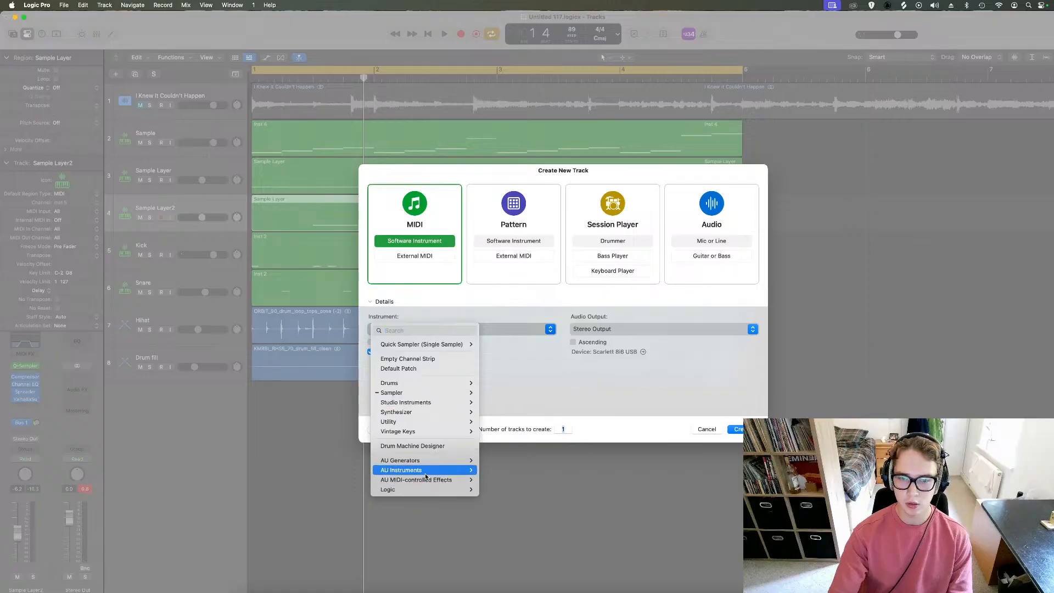
mouse_move(426, 470)
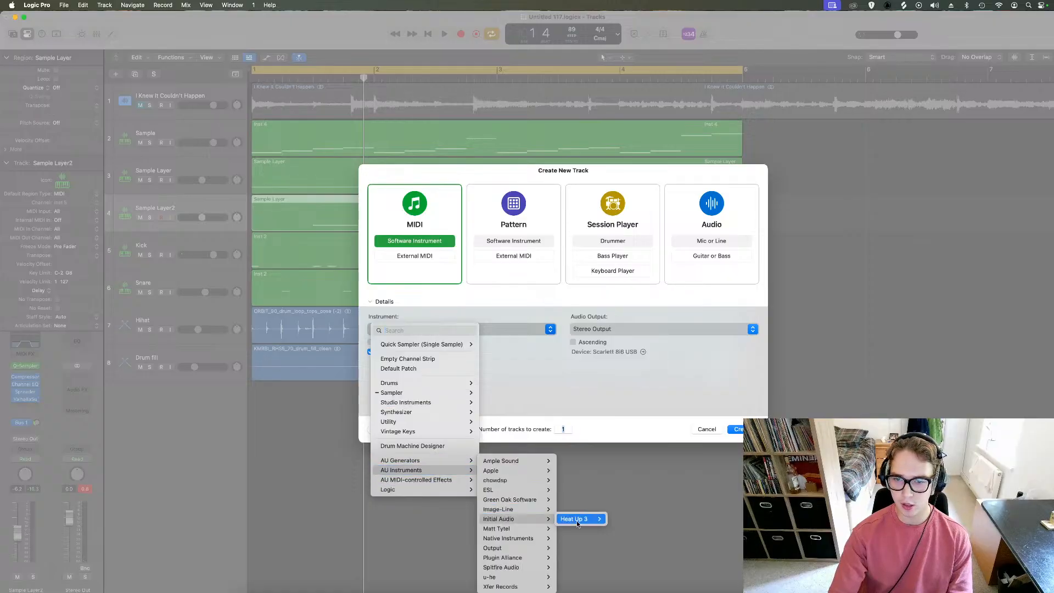
left_click(621, 520)
left_click(736, 430)
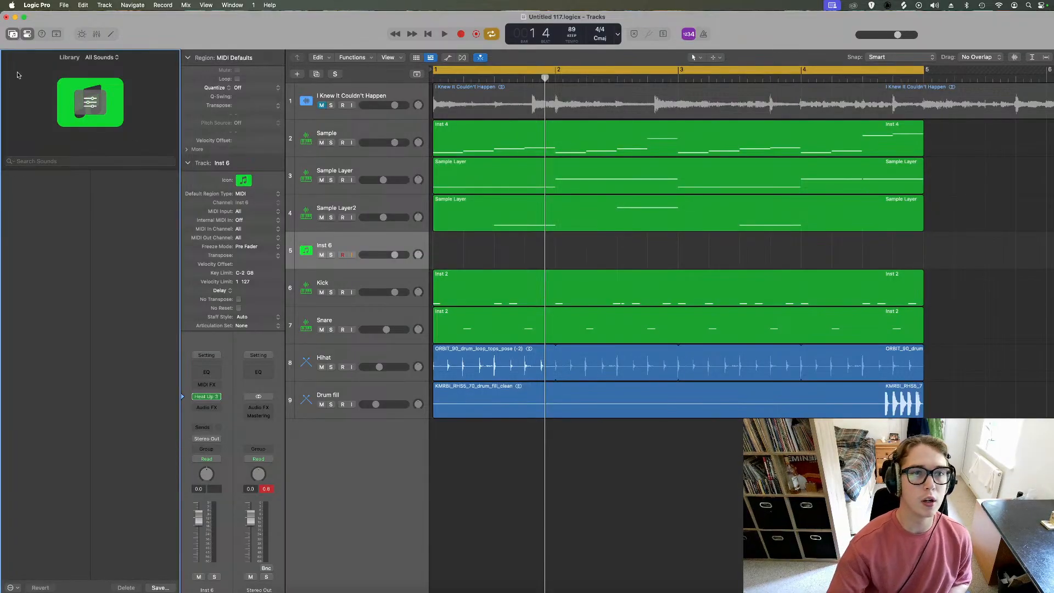
left_click(10, 36)
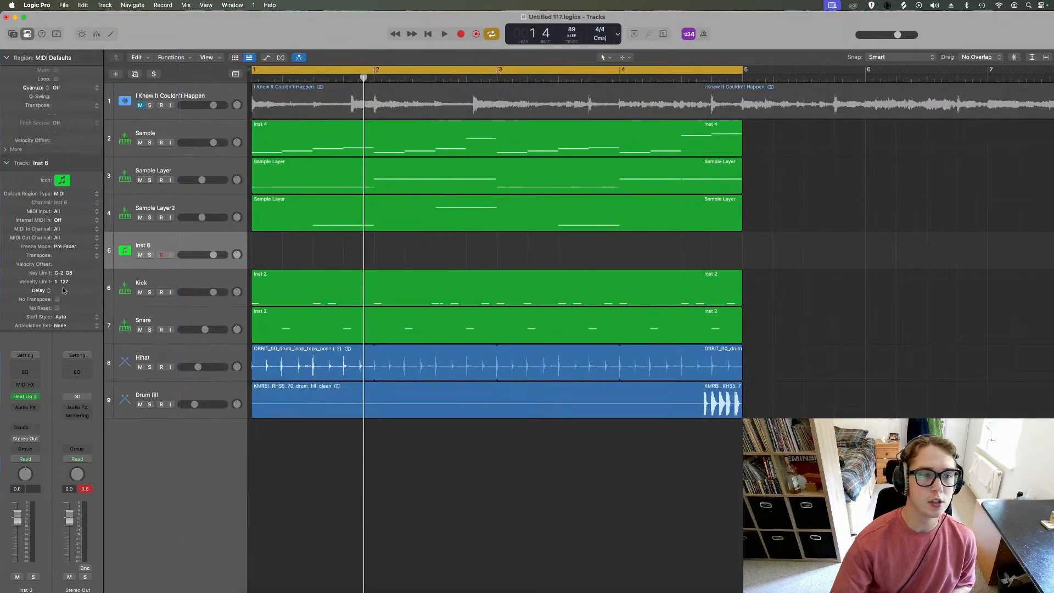
Load the DEEP GROUNDS preset from Heat Up 3's BASS category and move the plug-in window off the first tracks
left_click(29, 401)
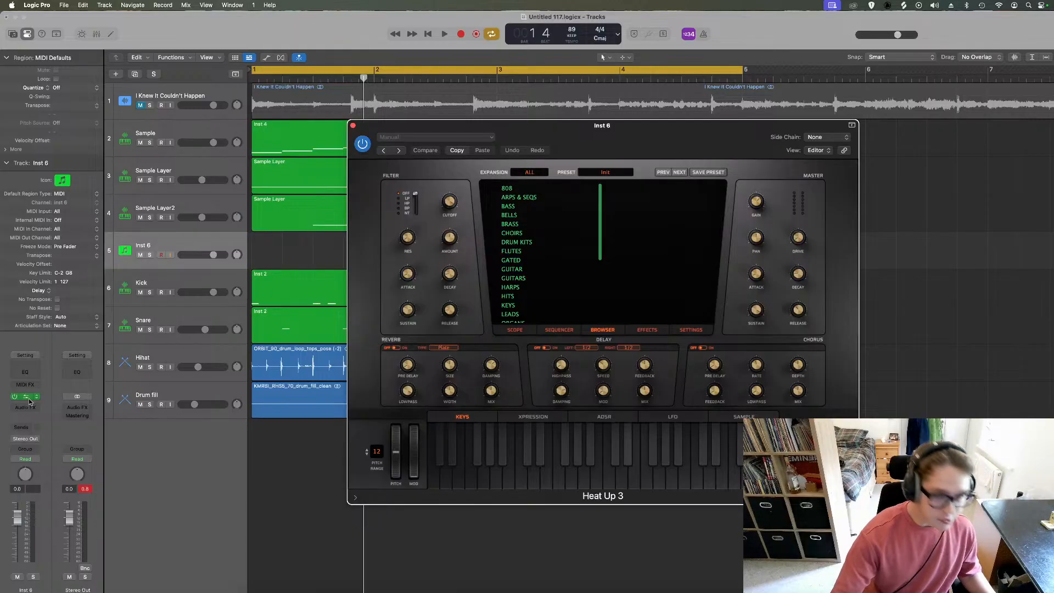
left_click(559, 206)
scroll(671, 269, "down", 5)
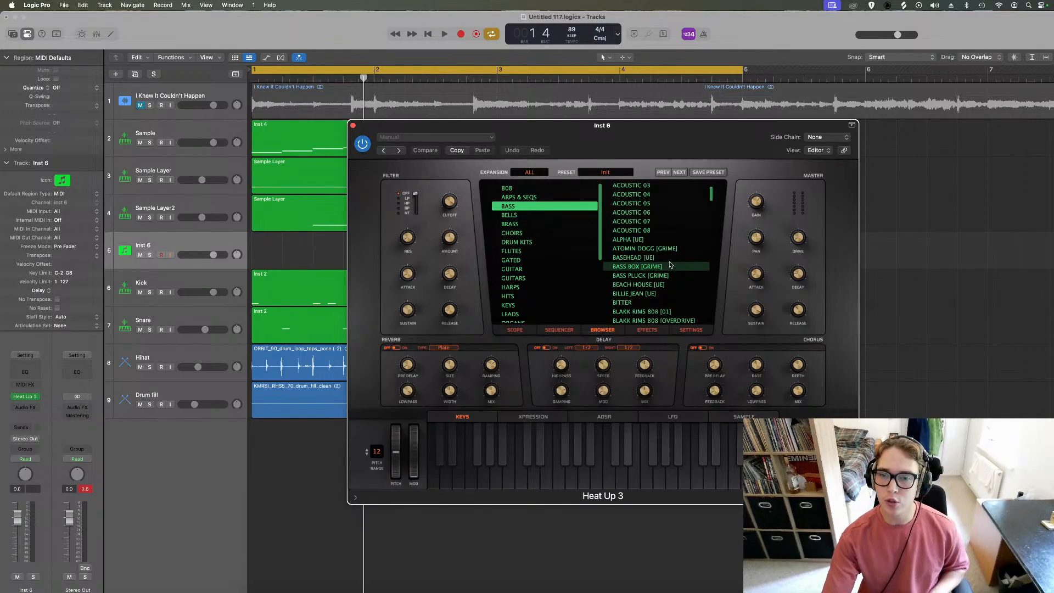
scroll(671, 279, "down", 3)
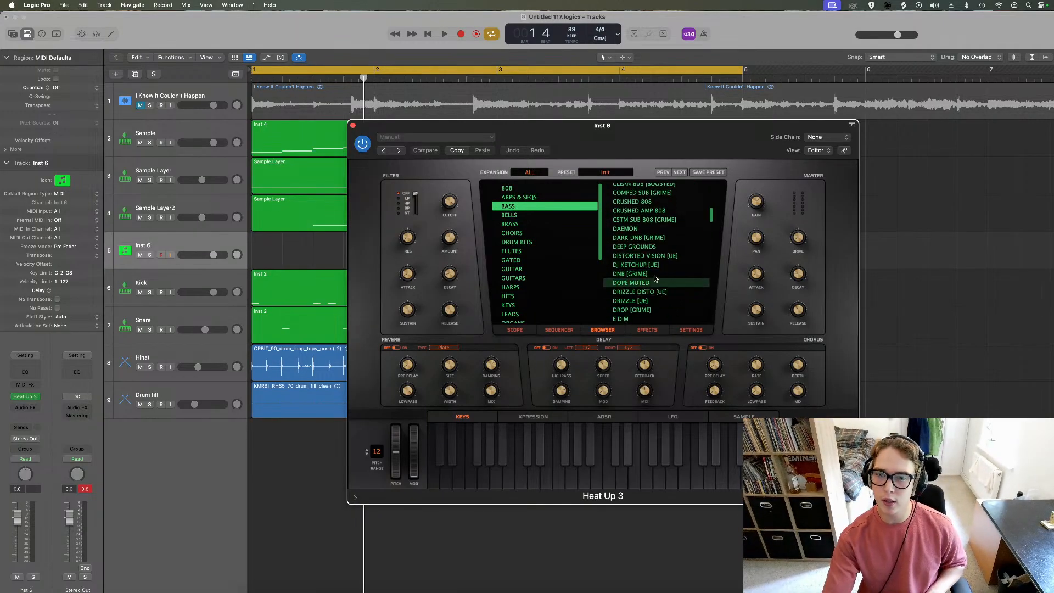
left_click(645, 248)
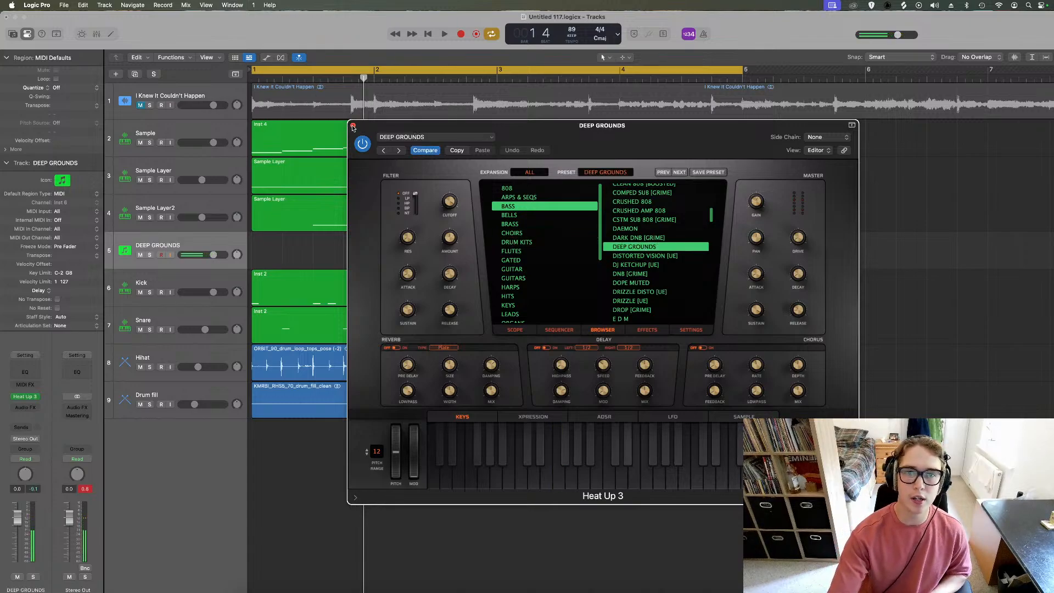
left_click_drag(401, 128, 634, 188)
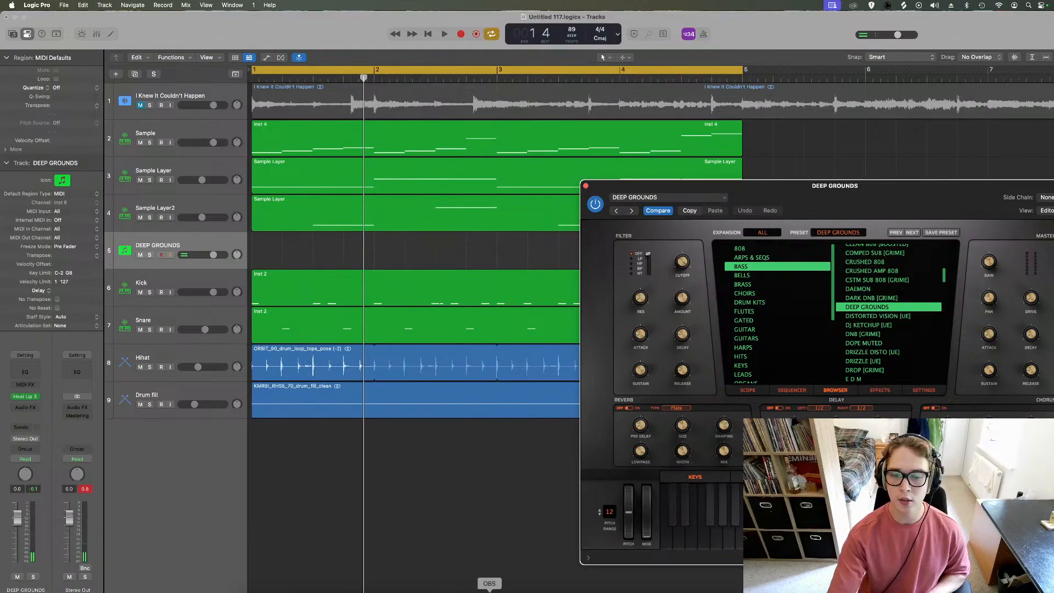
left_click(411, 488)
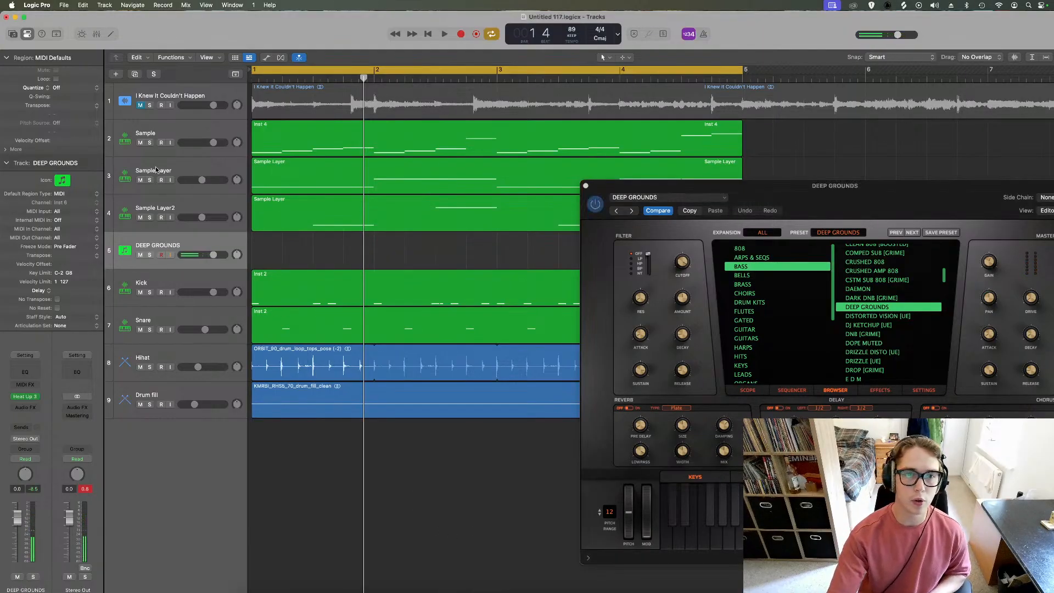
Solo the Sample, DEEP GROUNDS, Kick and Snare tracks
left_click_drag(152, 144, 153, 183)
left_click(150, 182)
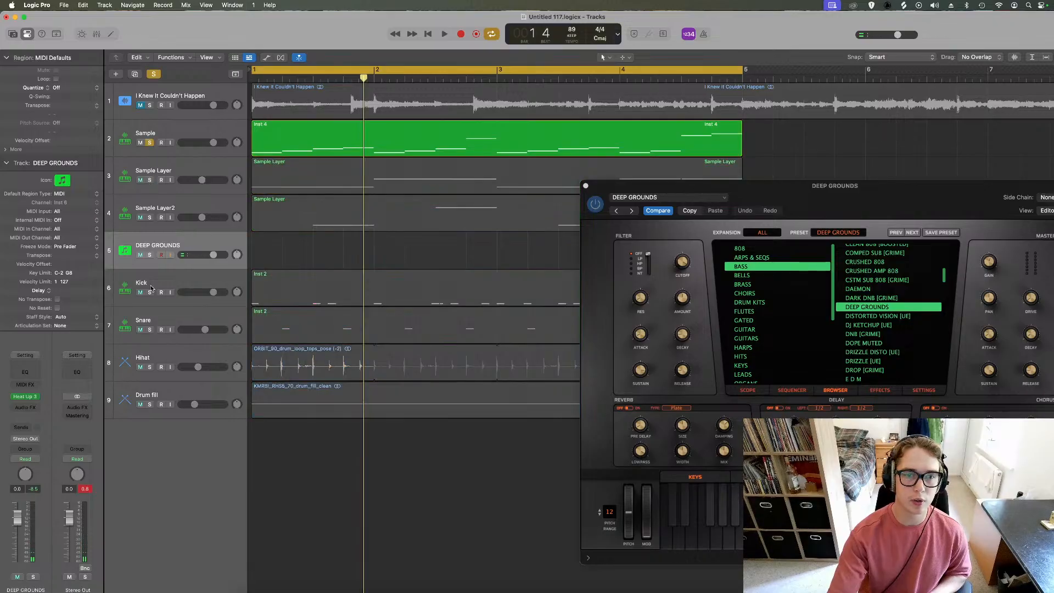
left_click(150, 292)
left_click(150, 330)
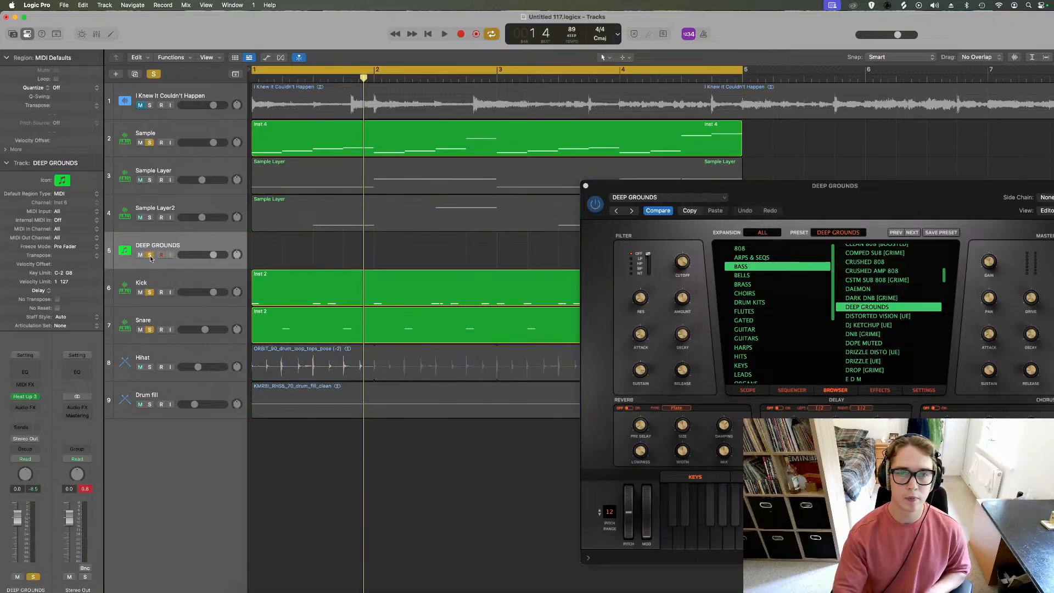
Audition the opening of the loop with the soloed tracks several times from bar 1
key("Return")
key("space")
key("Return")
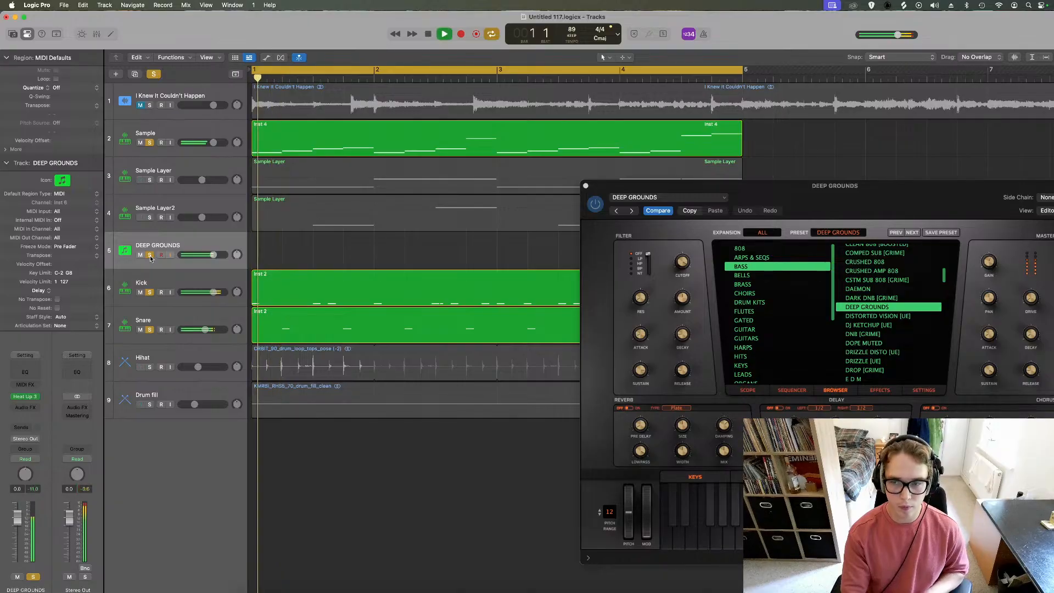
key("space")
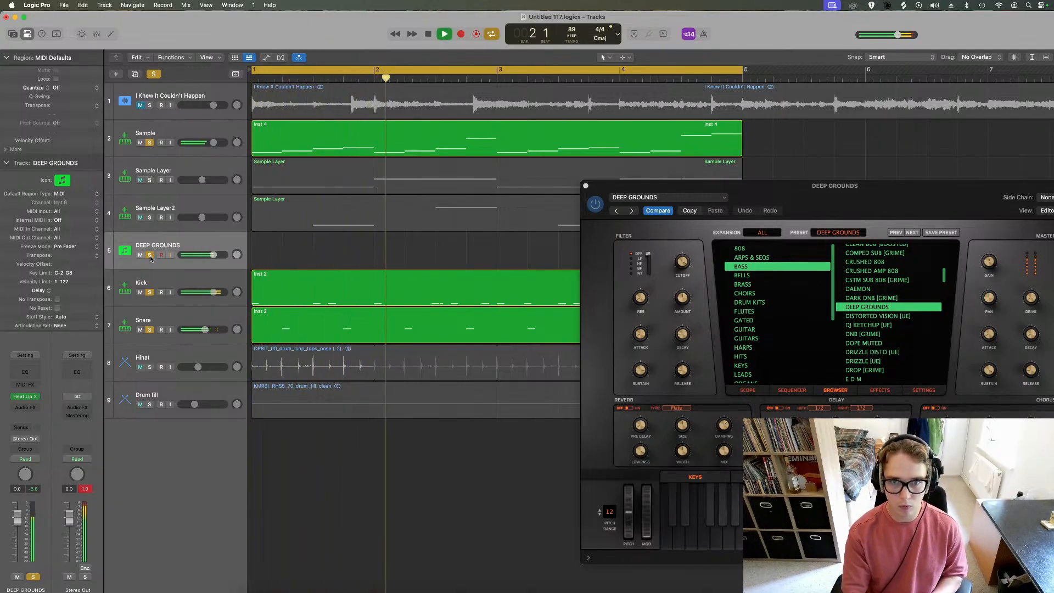
key("space")
key("Return")
key("space")
key("space")
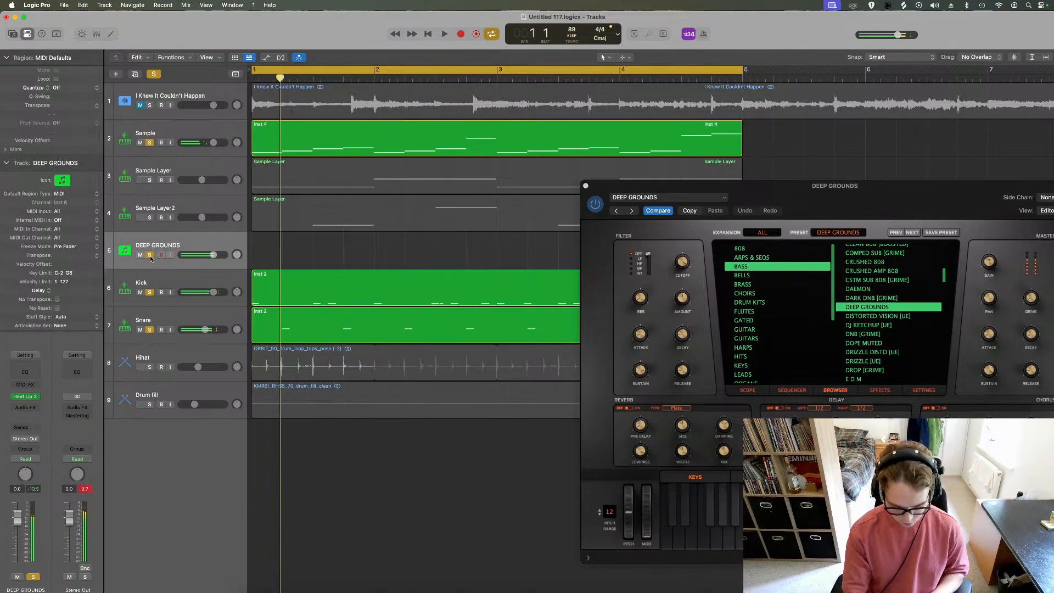
key("Return")
key("space")
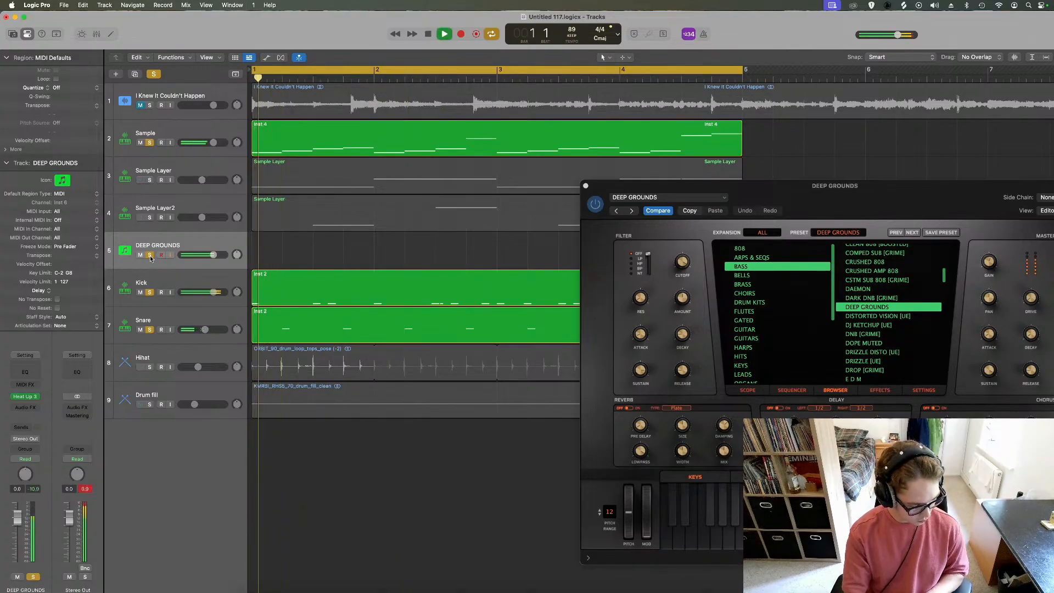
key("Return")
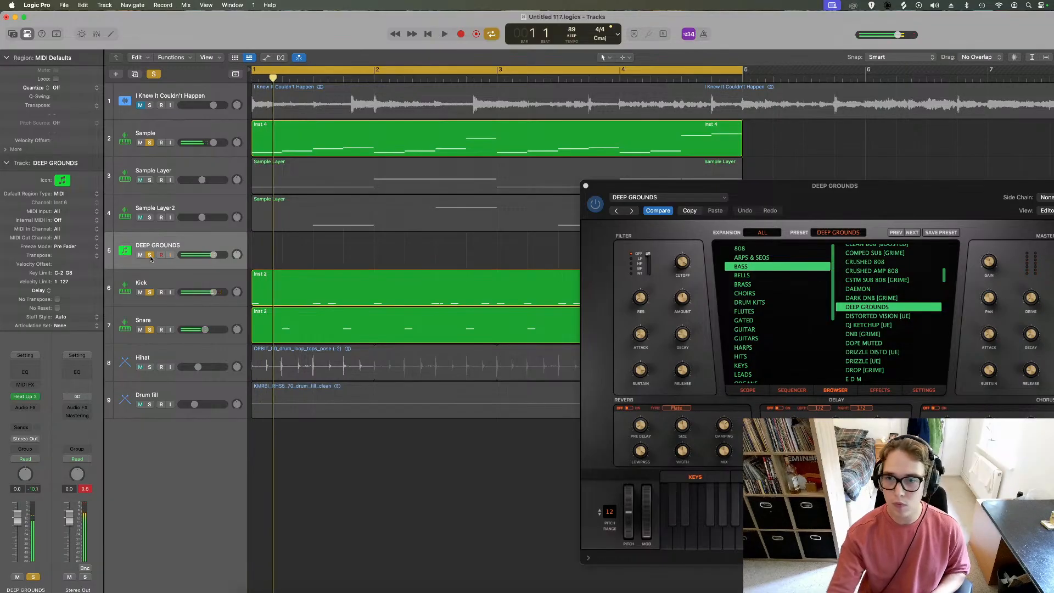
Switch Heat Up 3 to the CLASSIC GRAND preset from the KEYS category
key("Down")
key("Down")
key("Down")
key("Down")
key("Down")
key("Down")
key("Down")
key("Down")
key("Down")
key("Down")
key("Down")
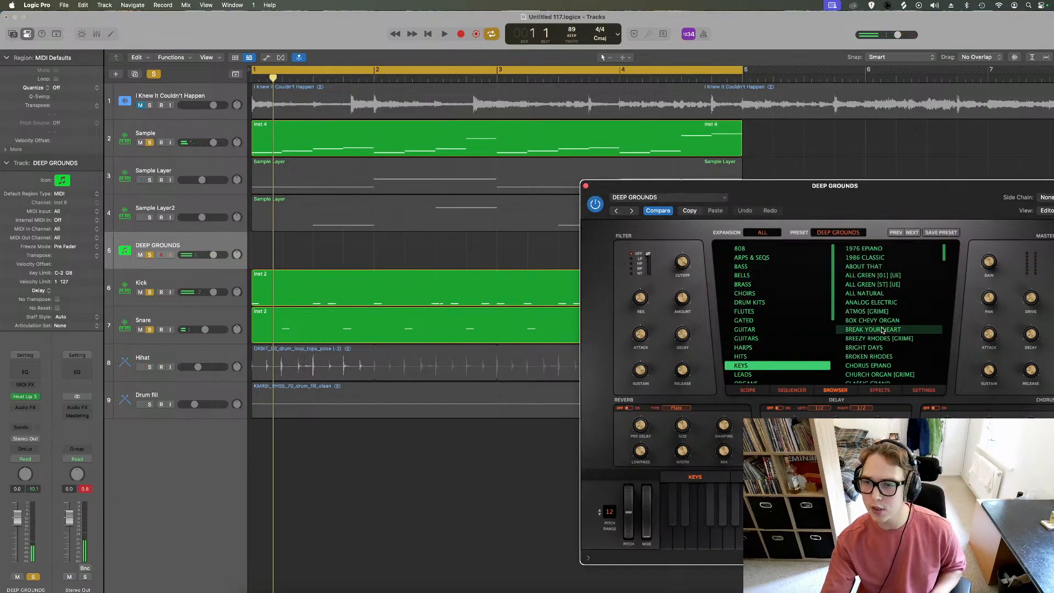
left_click(882, 320)
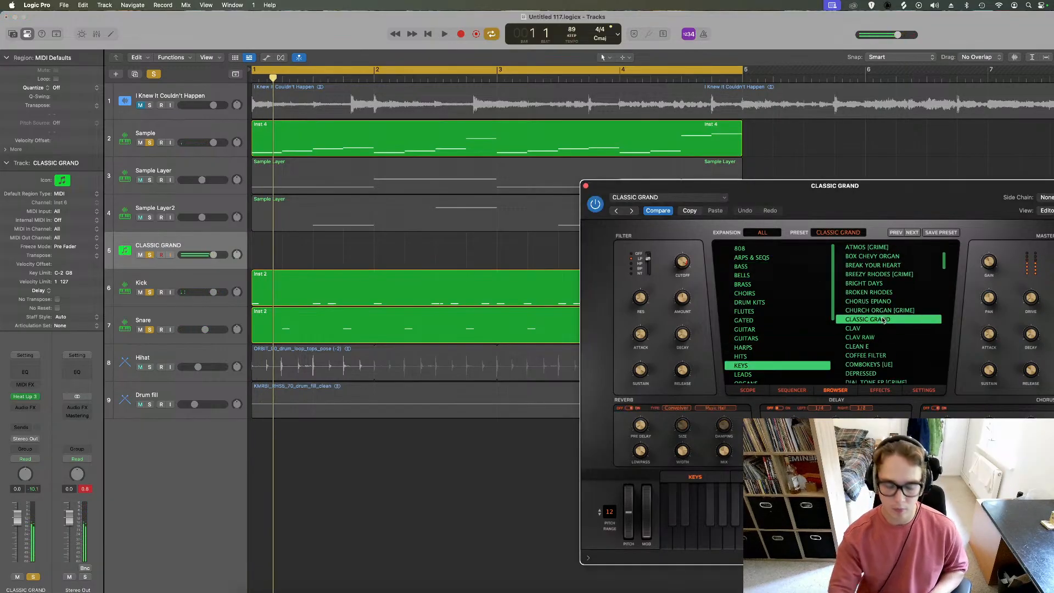
Play the loop, lower the Heat Up 3 track's volume to -4.4 dB and stop playback
key("space")
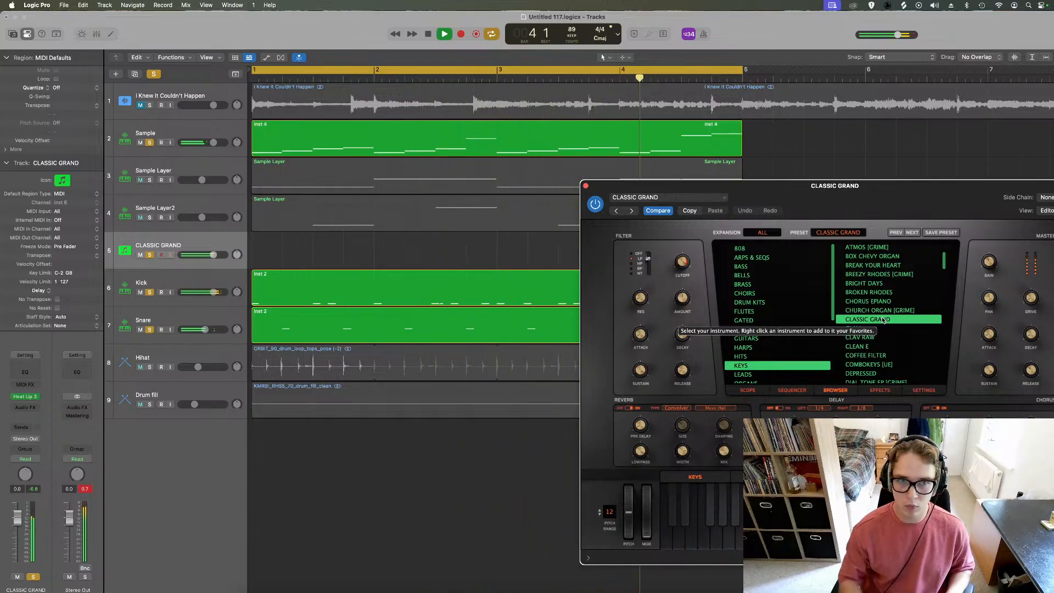
left_click_drag(221, 260, 195, 258)
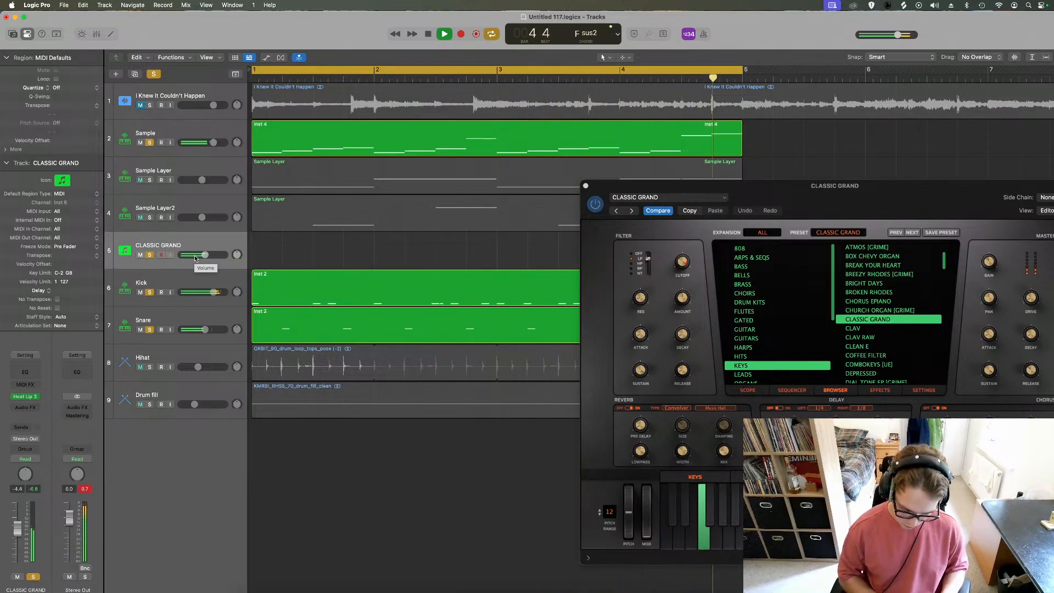
left_click(427, 33)
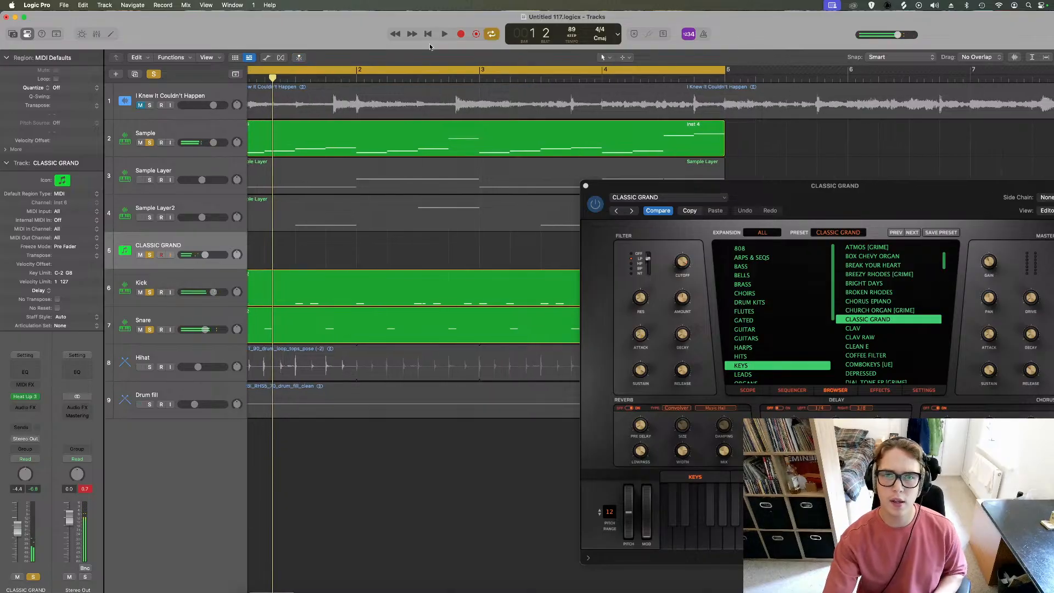
Return the playhead to bar 1 and set the project key to F Minor
left_click(428, 36)
left_click(599, 38)
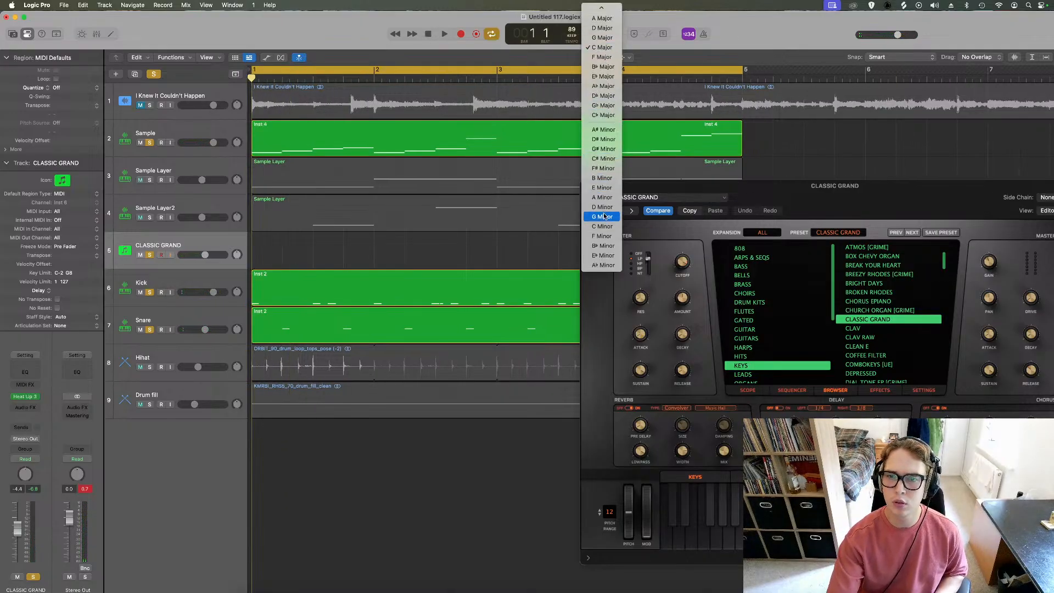
left_click(603, 237)
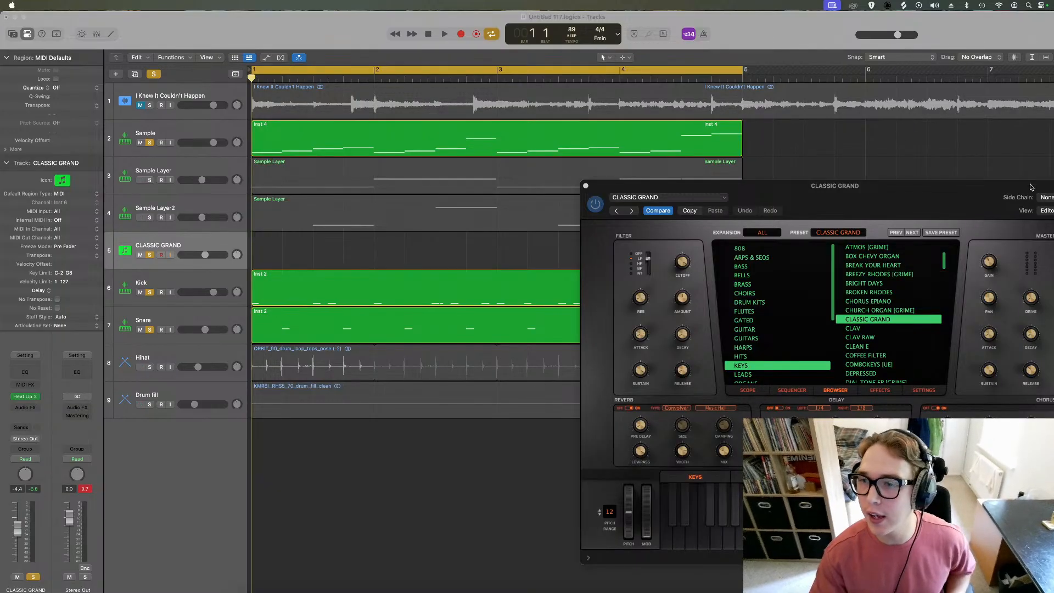
Load the DEEP GROUNDS preset from the BASS category in Heat Up 3 again and enable its Distortion effect
left_click(911, 193)
left_click(510, 522)
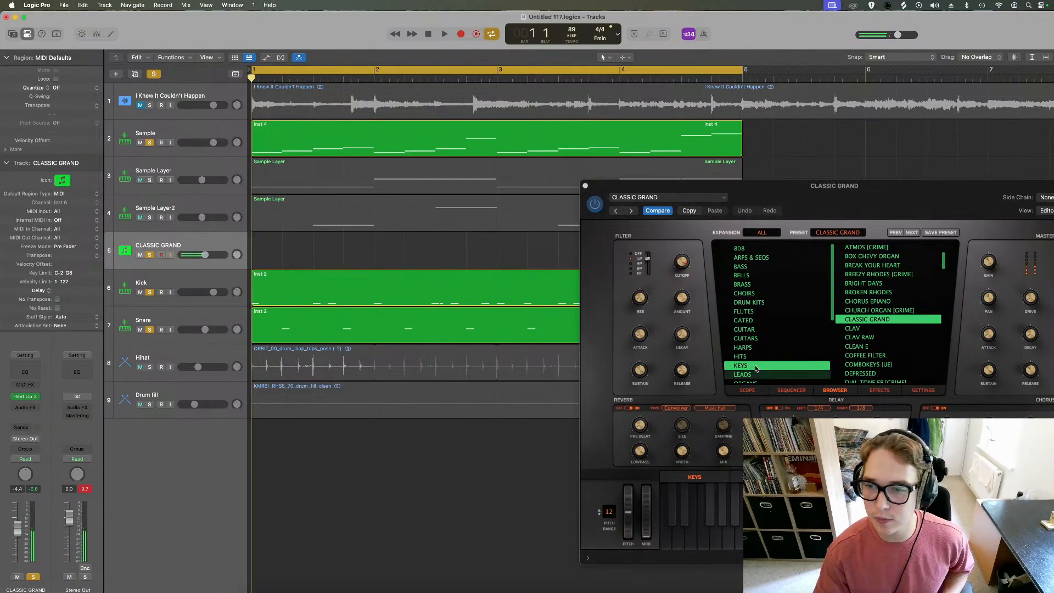
left_click(740, 266)
scroll(876, 338, "down", 3)
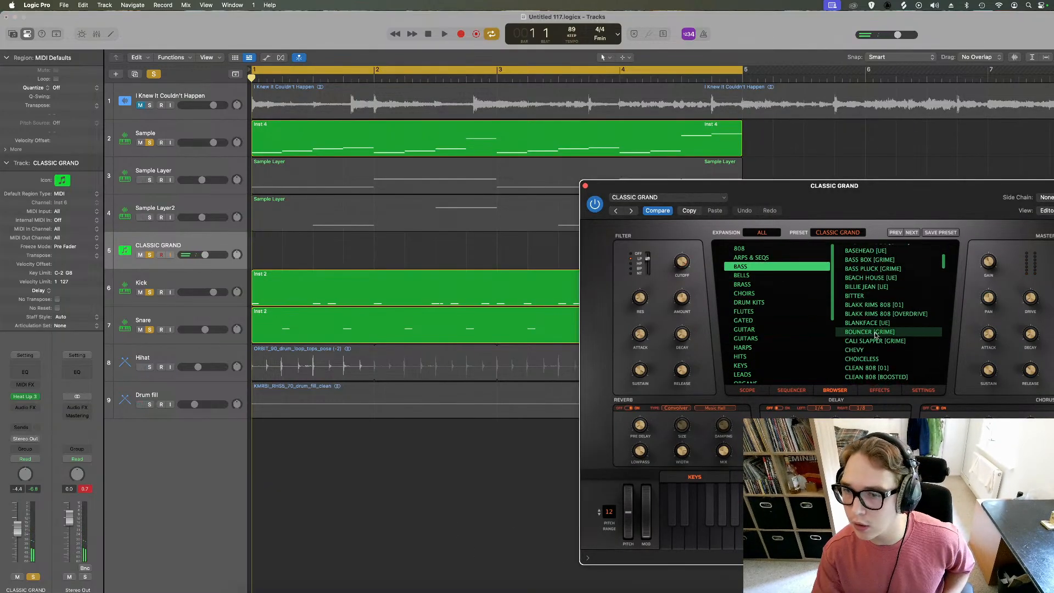
scroll(876, 330, "down", 3)
left_click(867, 306)
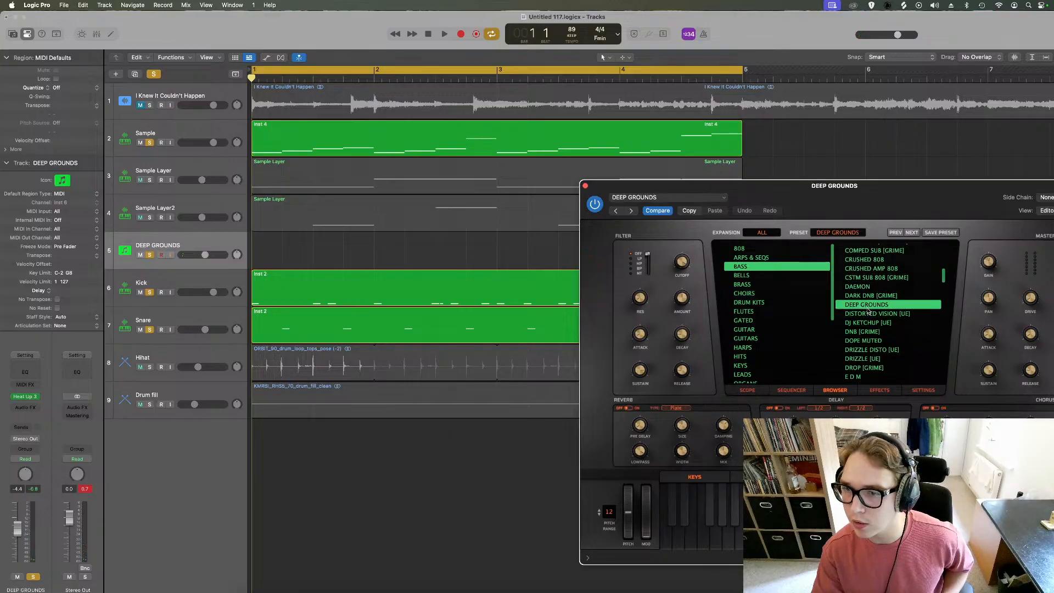
left_click(880, 390)
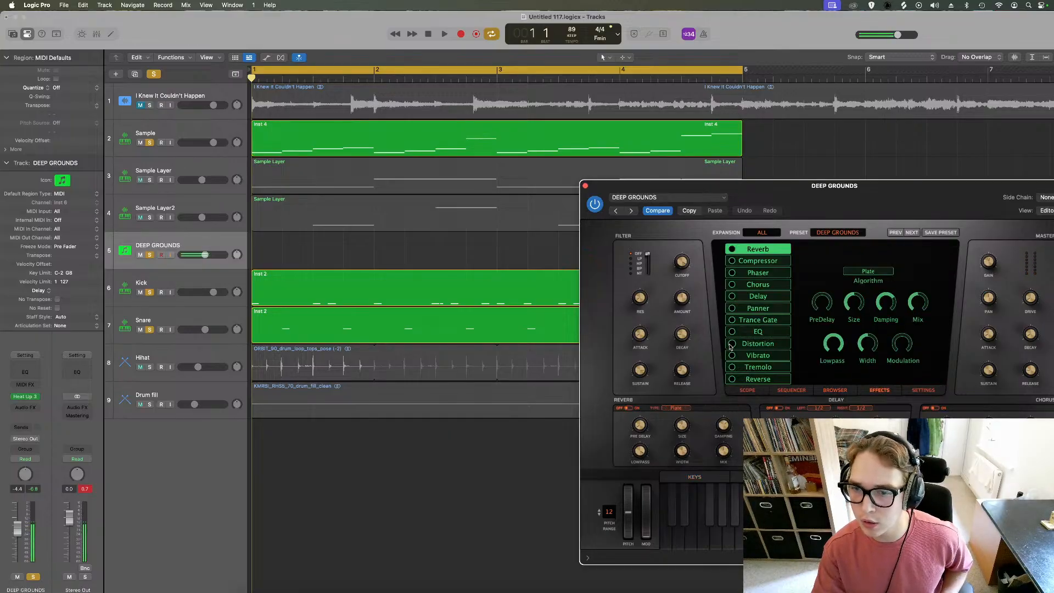
left_click(732, 344)
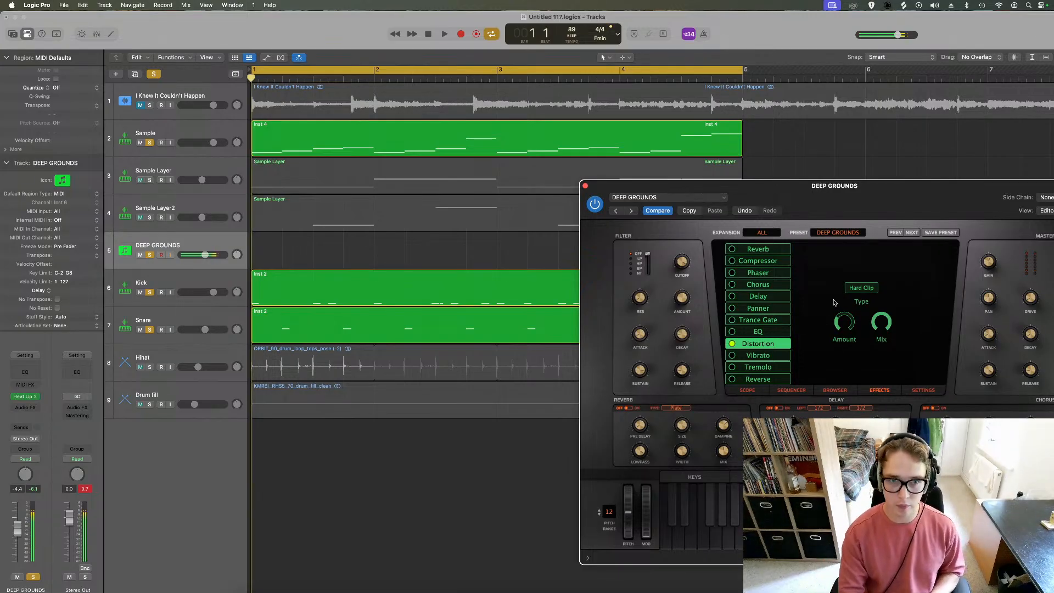
Rehearse with the loop, record a four-bar bass line on the DEEP GROUNDS track and stop playback
key("space")
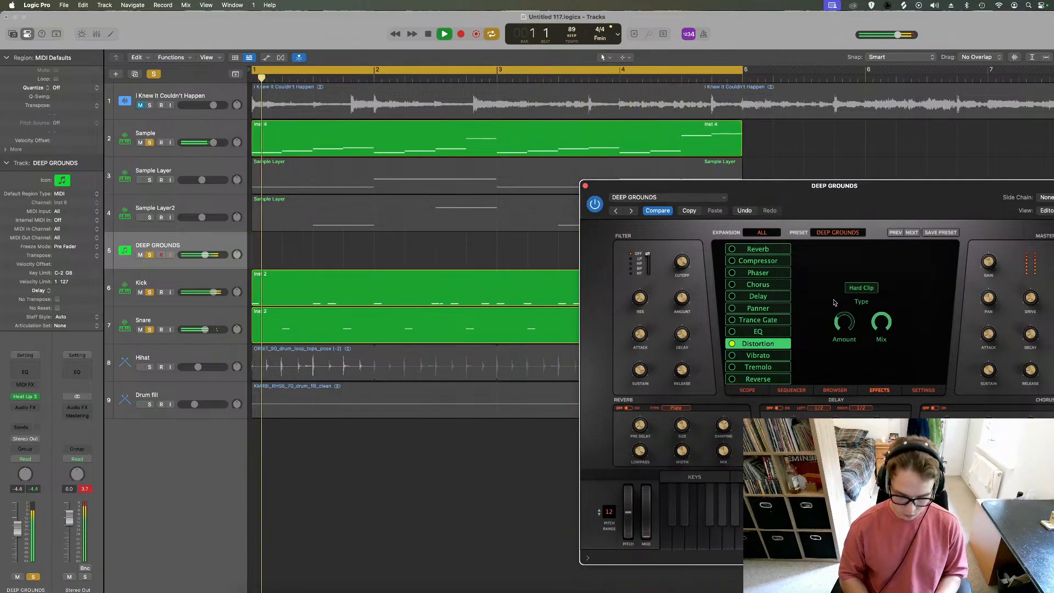
key("r")
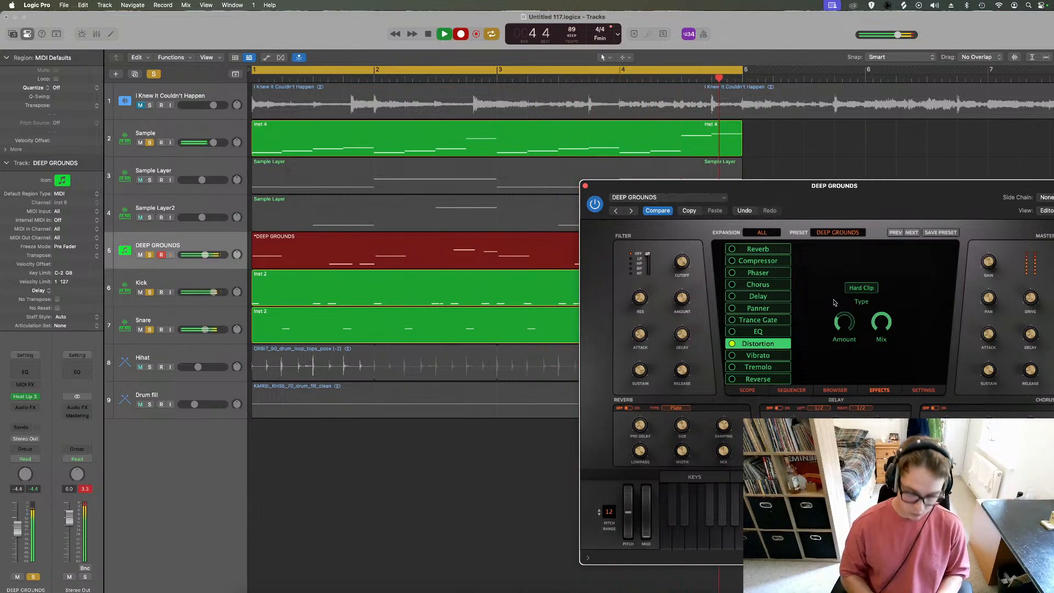
key("space")
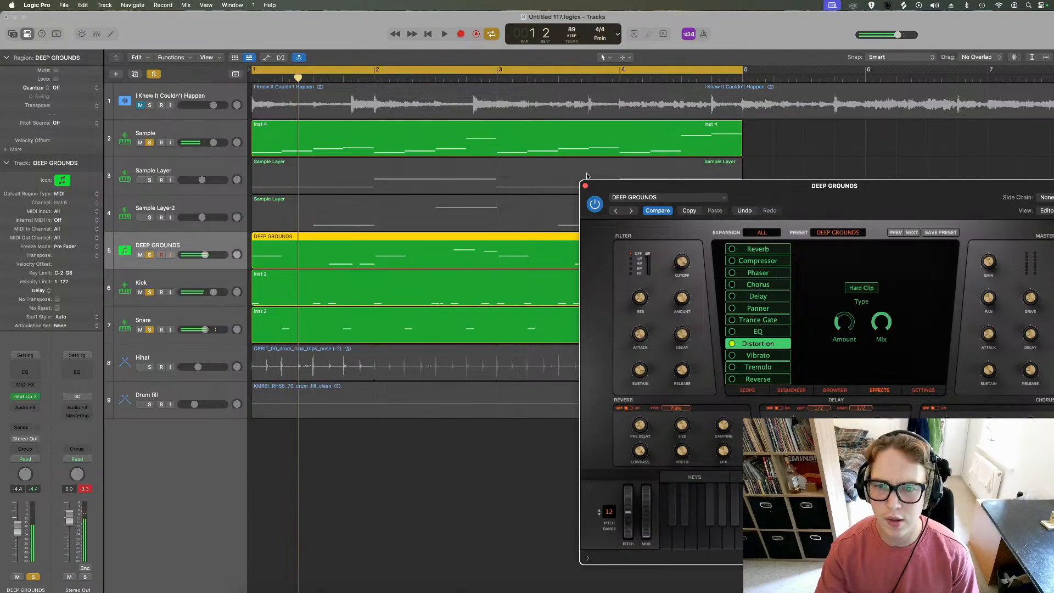
Close the Heat Up 3 window and open the recorded DEEP GROUNDS region in the Piano Roll
left_click(585, 185)
double_click(600, 243)
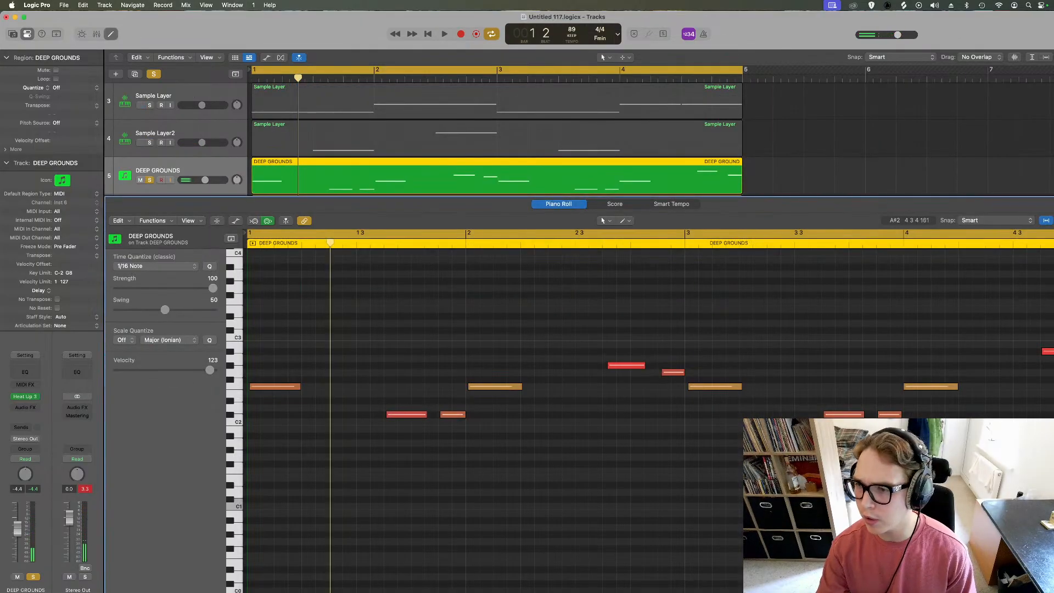
Select all 12 notes of the DEEP GROUNDS region and quantize them to 1/16 notes
left_click_drag(233, 335, 233, 477)
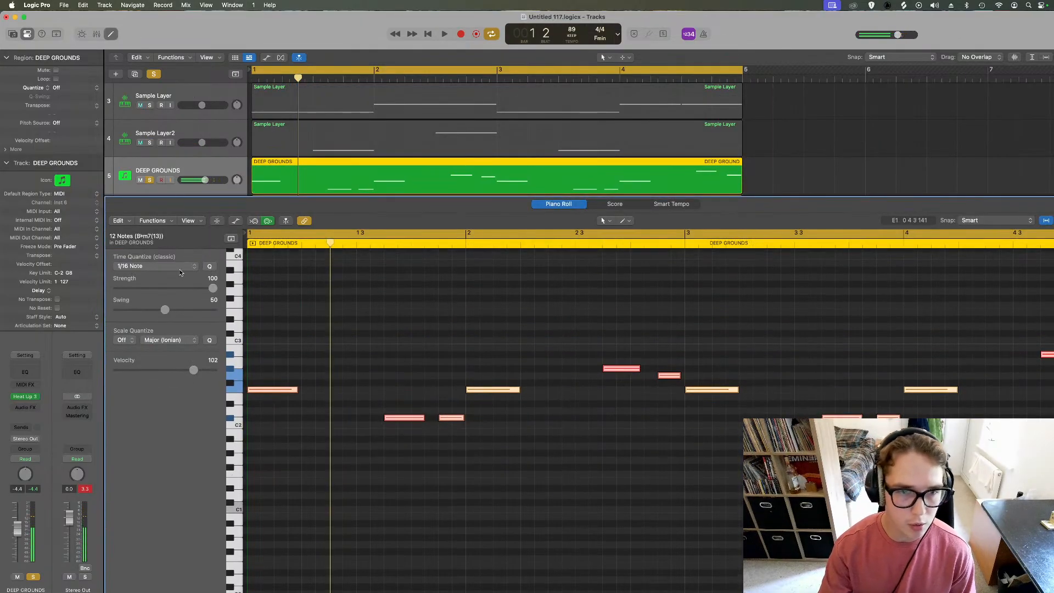
left_click(153, 221)
mouse_move(184, 317)
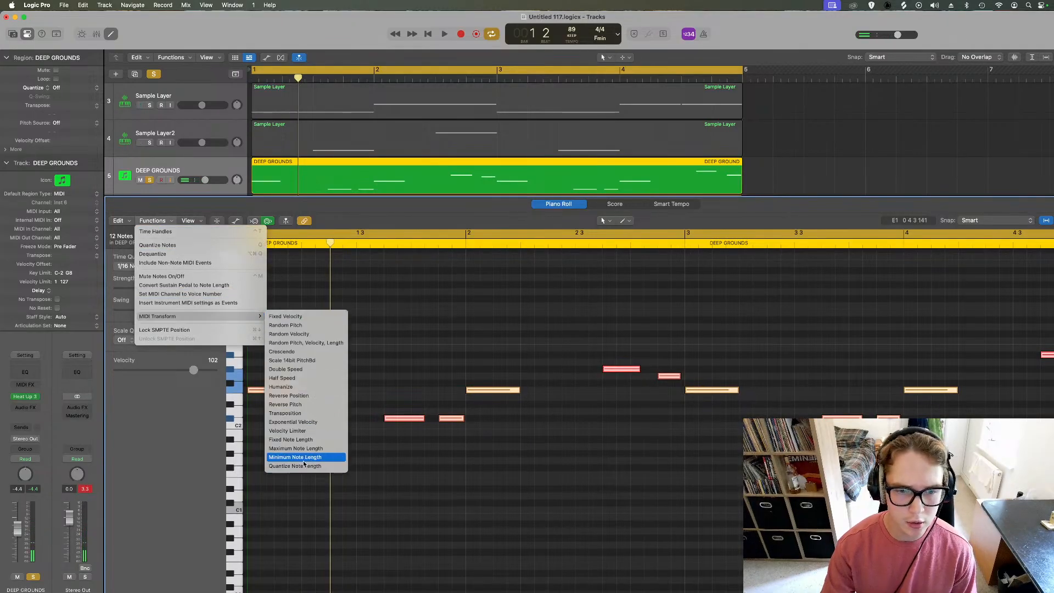
left_click(291, 440)
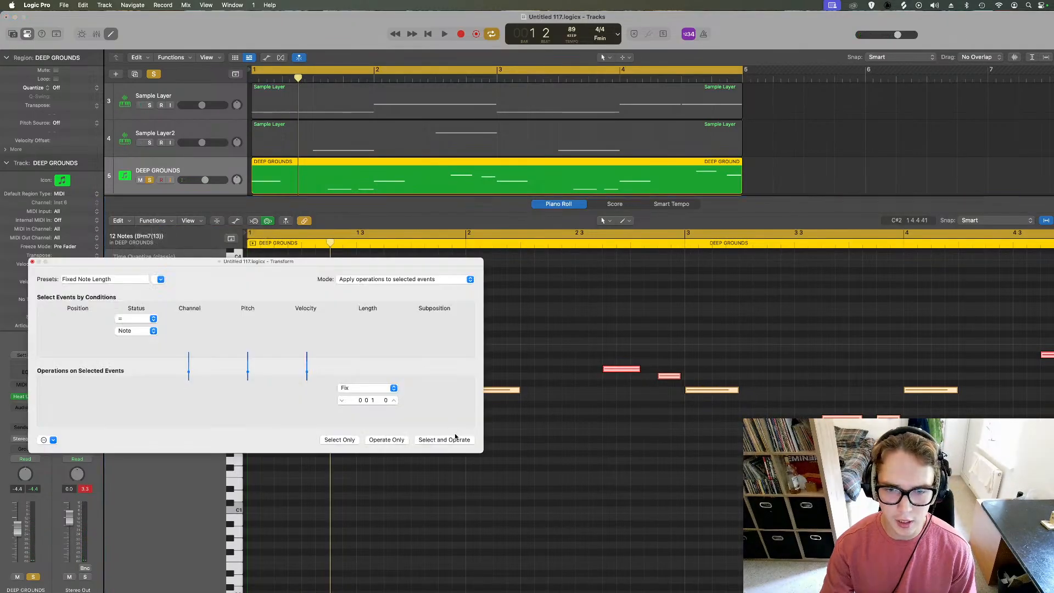
left_click(32, 261)
Stretch all bass notes to one beat, then shorten the second note of each pair so it ends at the bar line
left_click_drag(257, 390, 301, 384)
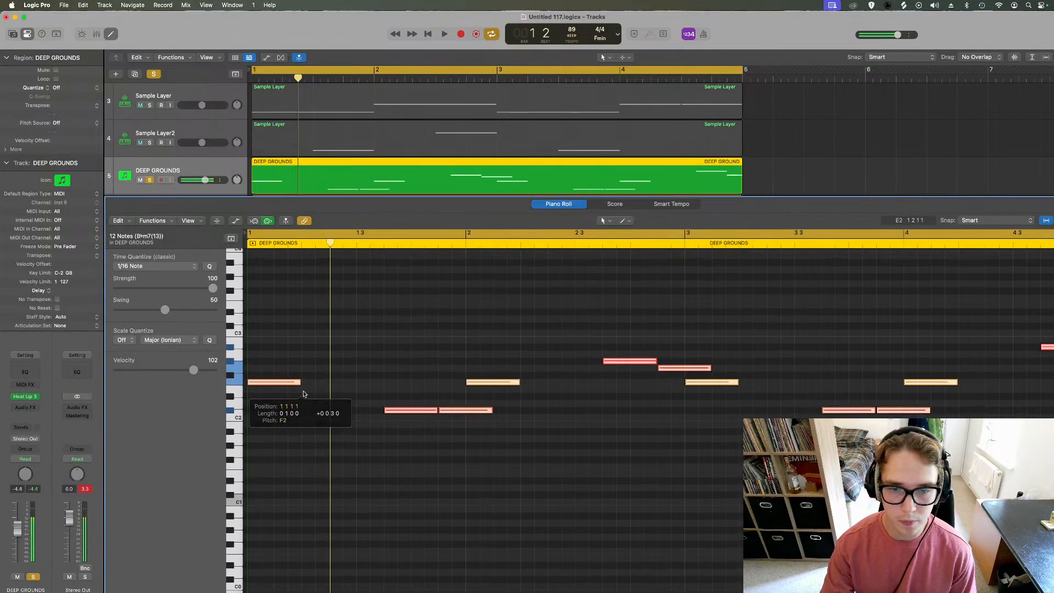
left_click(494, 415)
left_click(477, 411)
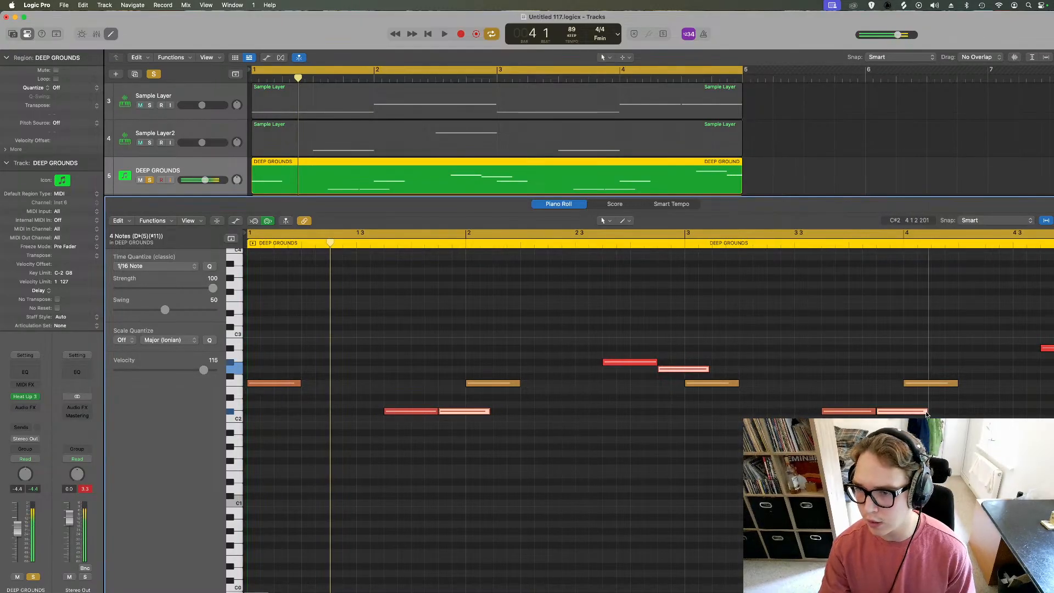
Select the eight paired notes between the F2 downbeats and trim their ends slightly to leave small gaps
left_click_drag(397, 367, 456, 433)
left_click_drag(616, 341, 686, 390)
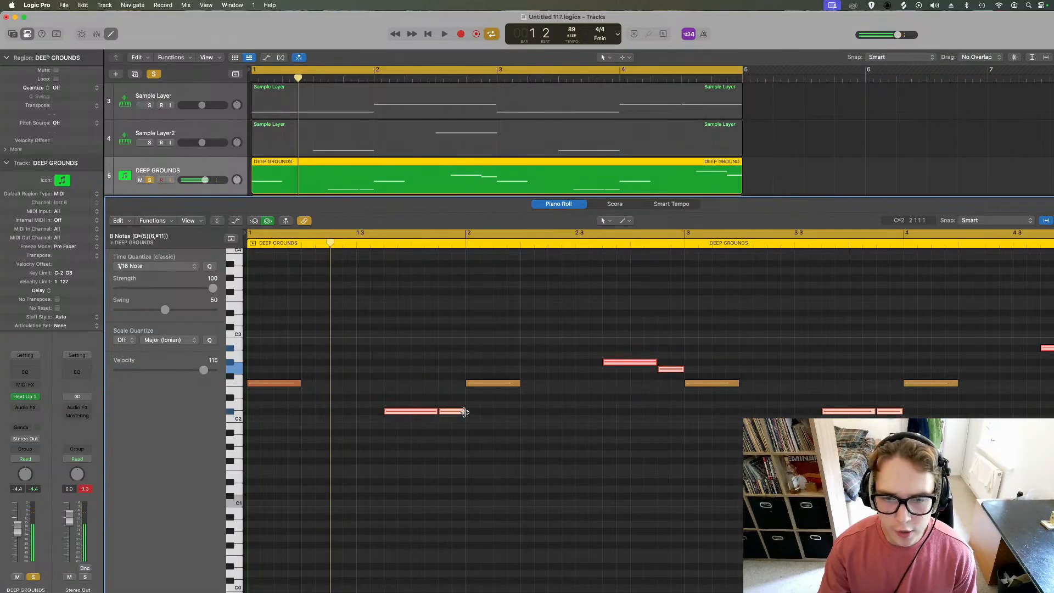
left_click_drag(464, 411, 461, 413)
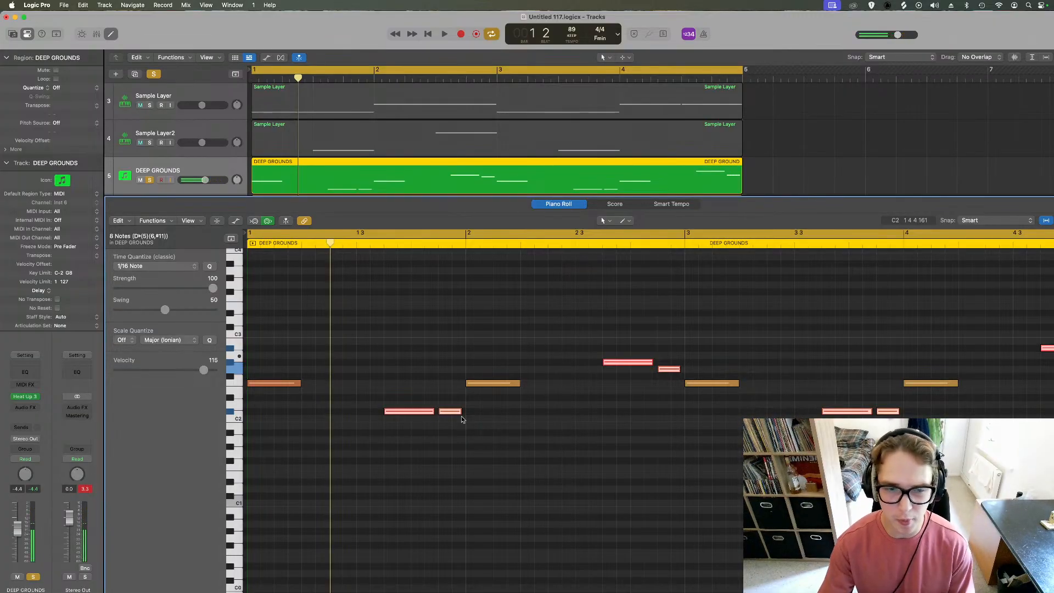
Show the Note Velocity lane and set the velocity of the four F2 downbeat notes to 127
left_click_drag(281, 372, 555, 393)
left_click(725, 383, "shift")
left_click(954, 384, "shift")
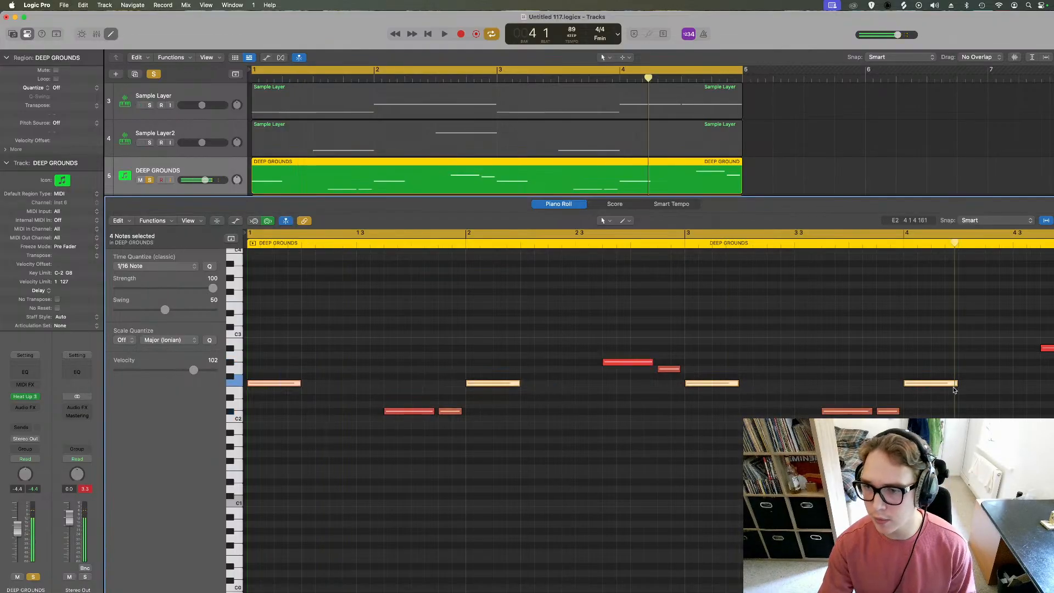
left_click(235, 220)
mouse_move(494, 464)
left_mouse_down()
mouse_move(496, 434)
mouse_move(520, 447)
mouse_move(516, 553)
mouse_move(487, 581)
left_mouse_up()
left_click_drag(204, 369, 298, 375)
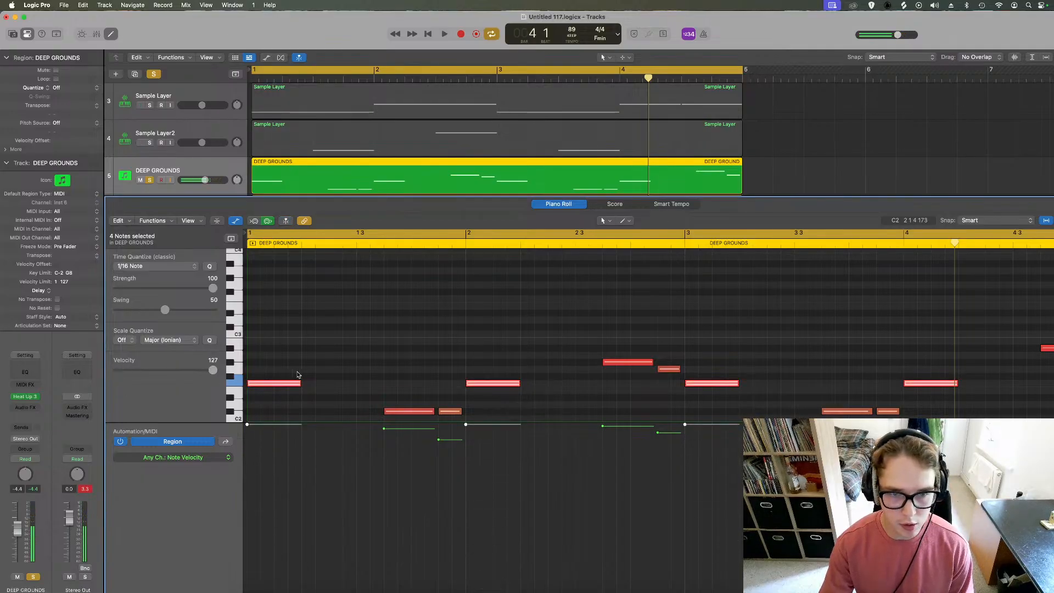
Lower the velocity of all 12 bass notes to 103, then raise the four F2 notes to 119
left_click_drag(1045, 331, 277, 431)
left_click_drag(568, 462, 527, 461)
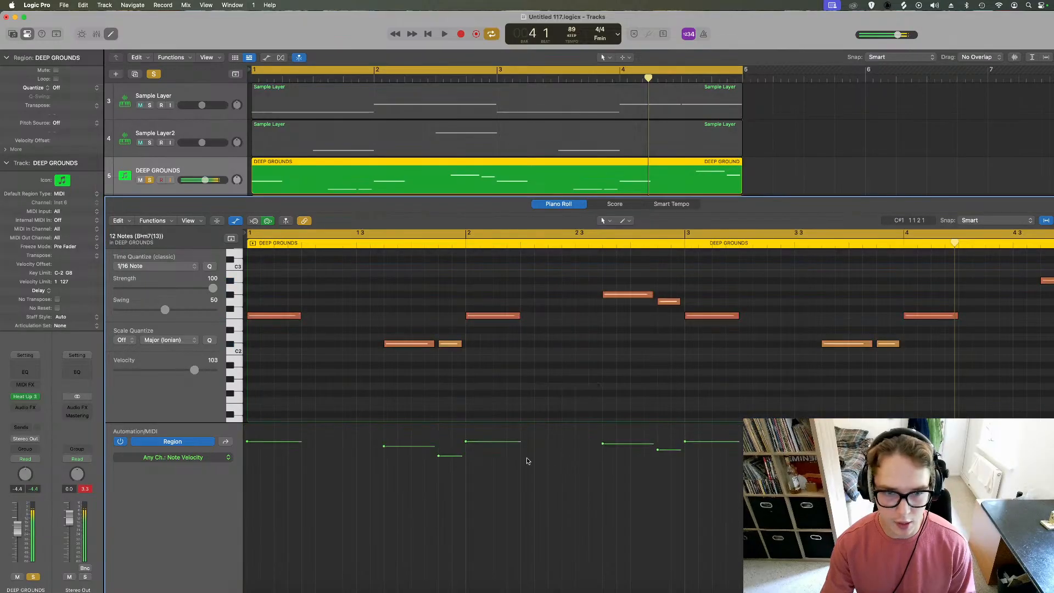
left_click(503, 315, "shift")
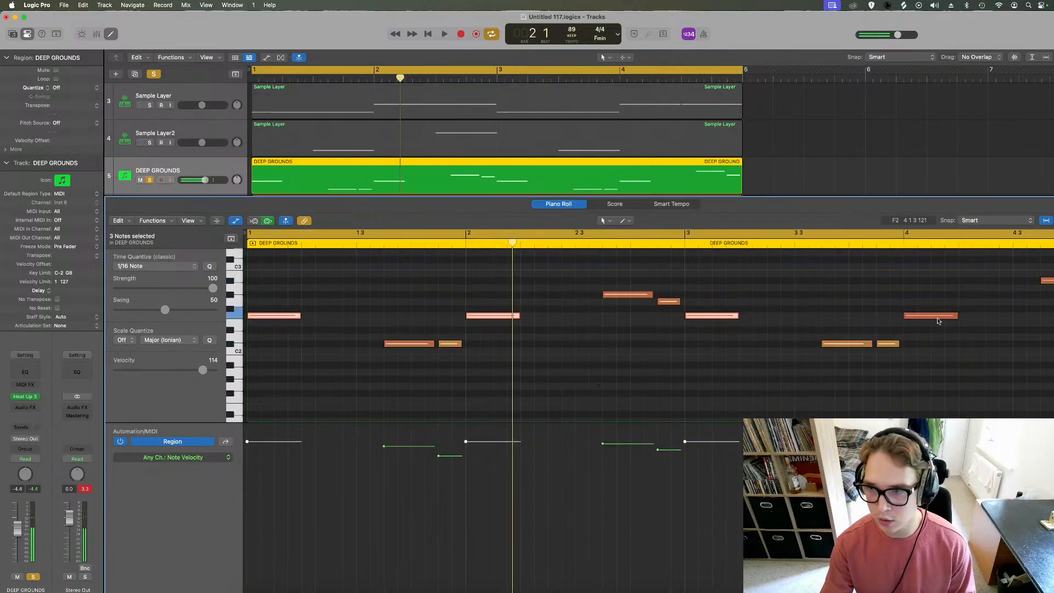
left_click_drag(730, 441, 730, 433)
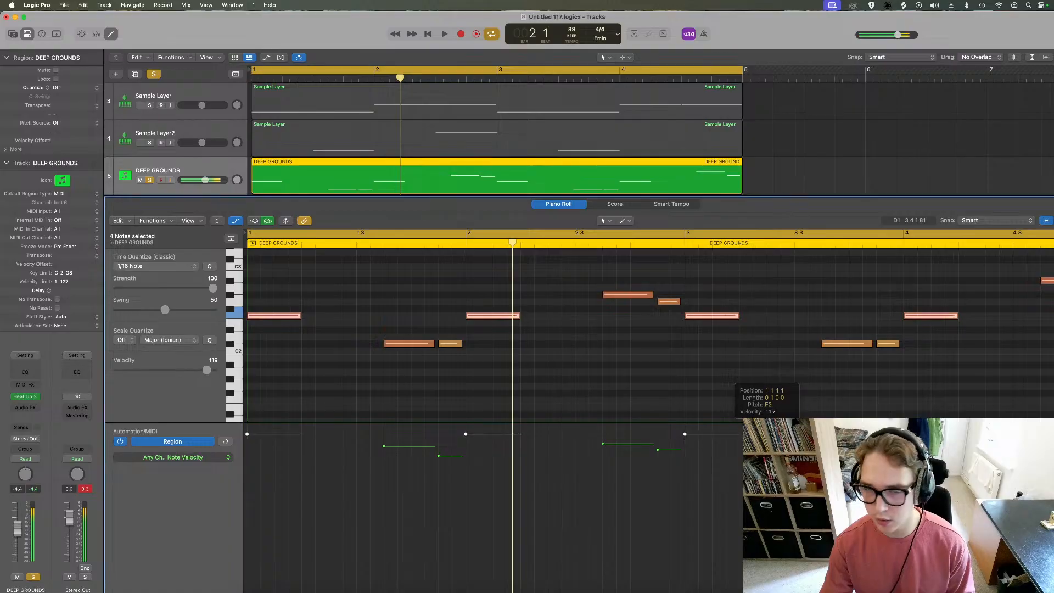
Play the soloed bass line from bar 1 to check the balance of the note velocities
key("Return")
key("space")
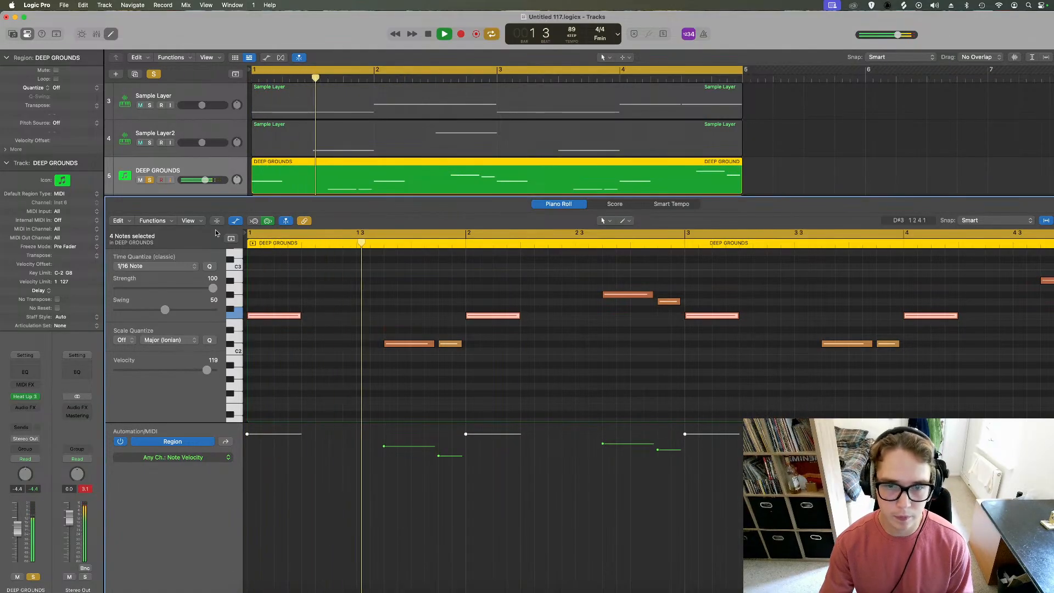
key("space")
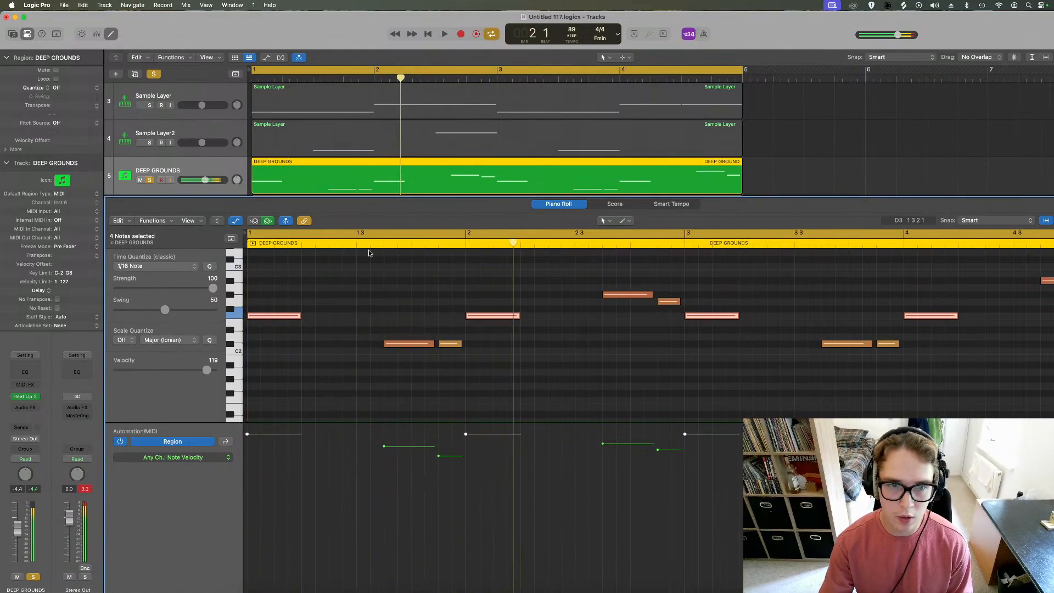
left_click(152, 74)
left_click(109, 35)
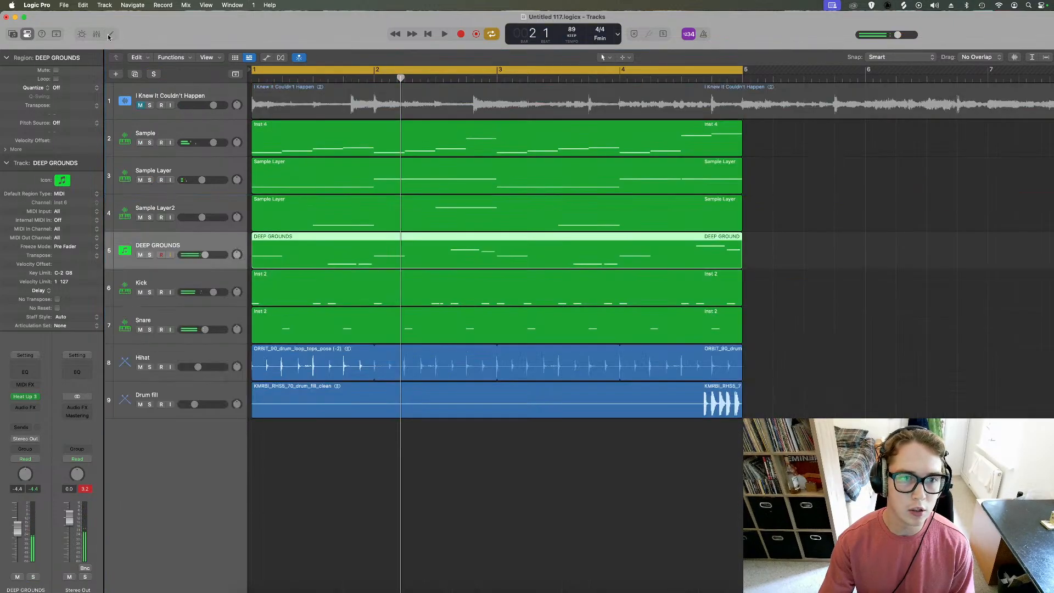
left_click(149, 255)
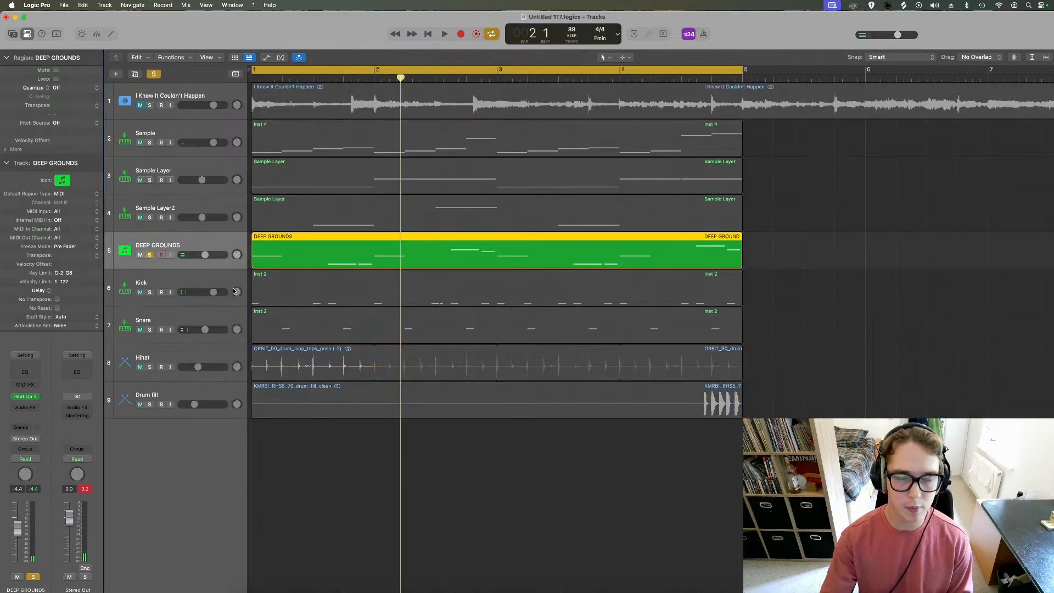
key("space")
Select the four C#2 notes in the Piano Roll and lower their velocity to 61, checking with playback
key("e")
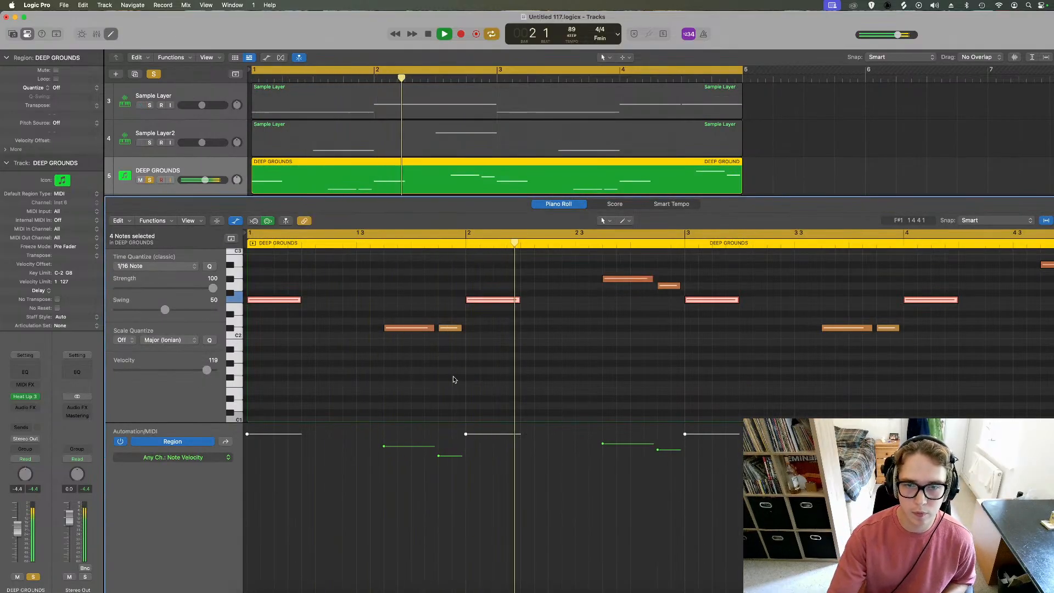
left_click_drag(387, 310, 464, 335)
key("space")
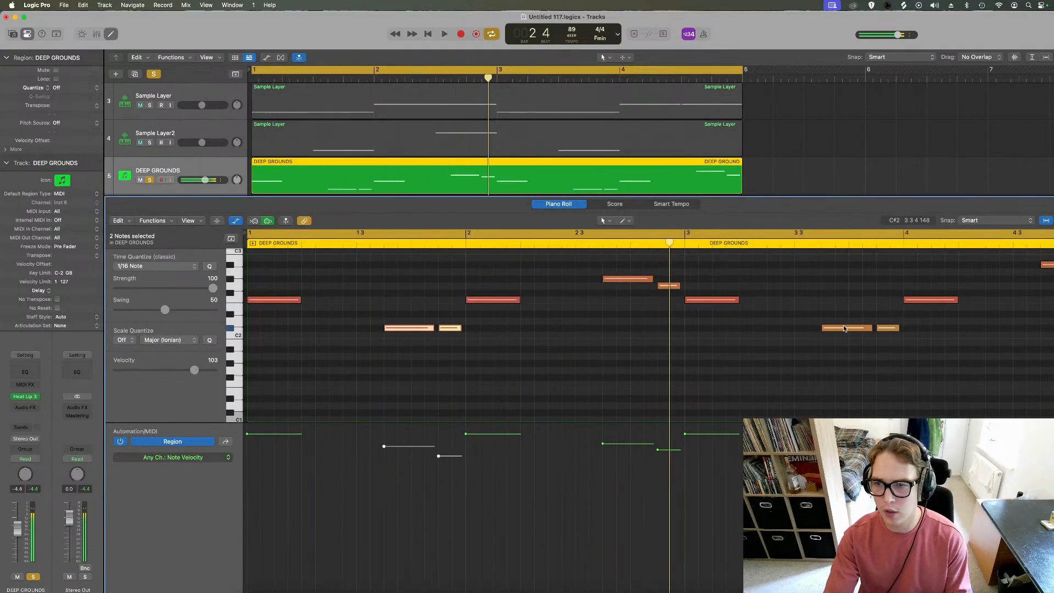
left_click_drag(836, 311, 845, 362)
key("Return")
key("space")
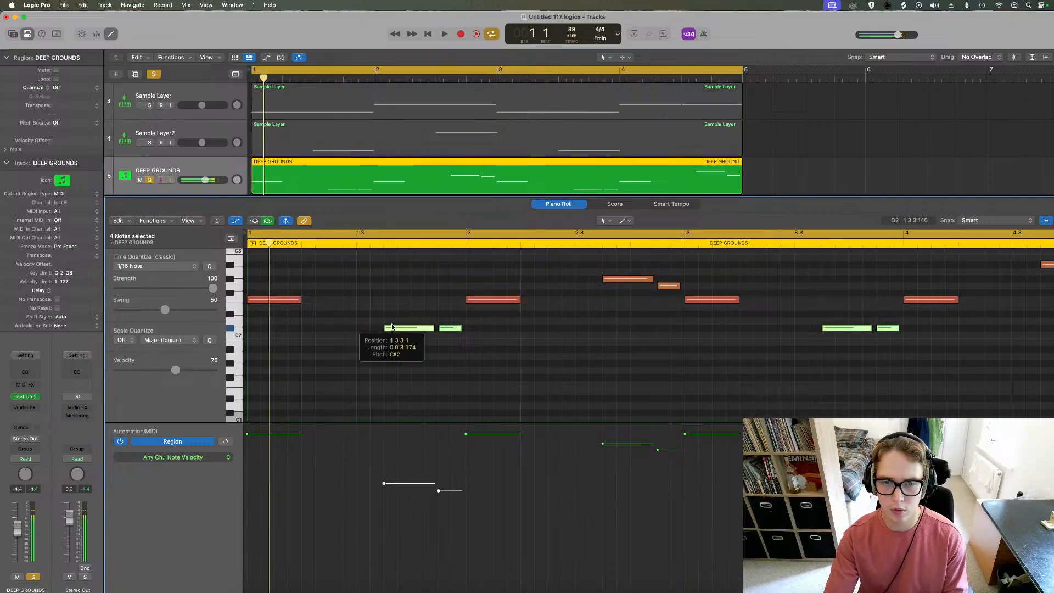
left_click_drag(405, 467, 413, 477)
key("space")
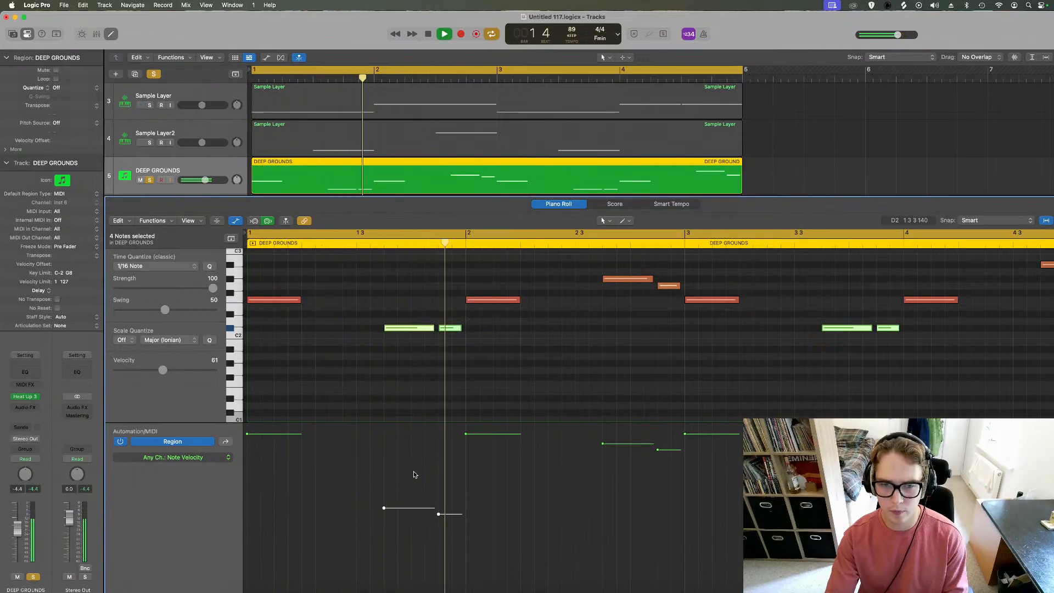
Raise the velocity of the four C#2 notes to 89 and play the soloed bass line again
key("space")
left_click_drag(162, 370, 185, 374)
key("space")
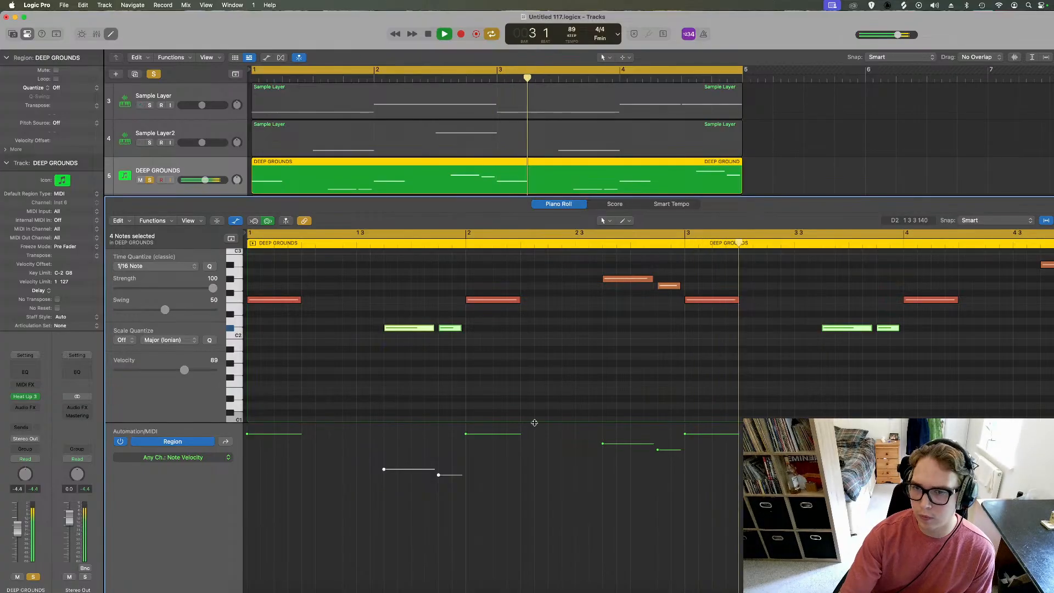
Unsolo the bass, raise the four C#2 notes' velocity to 105 with all tracks playing and close the Piano Roll
key("s")
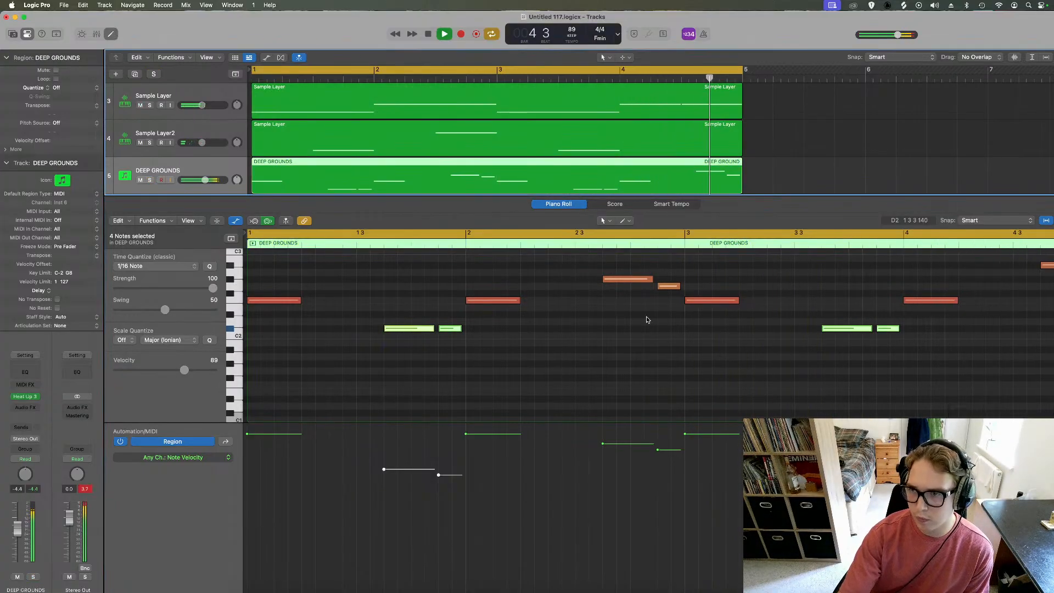
scroll(646, 316, "right", 1)
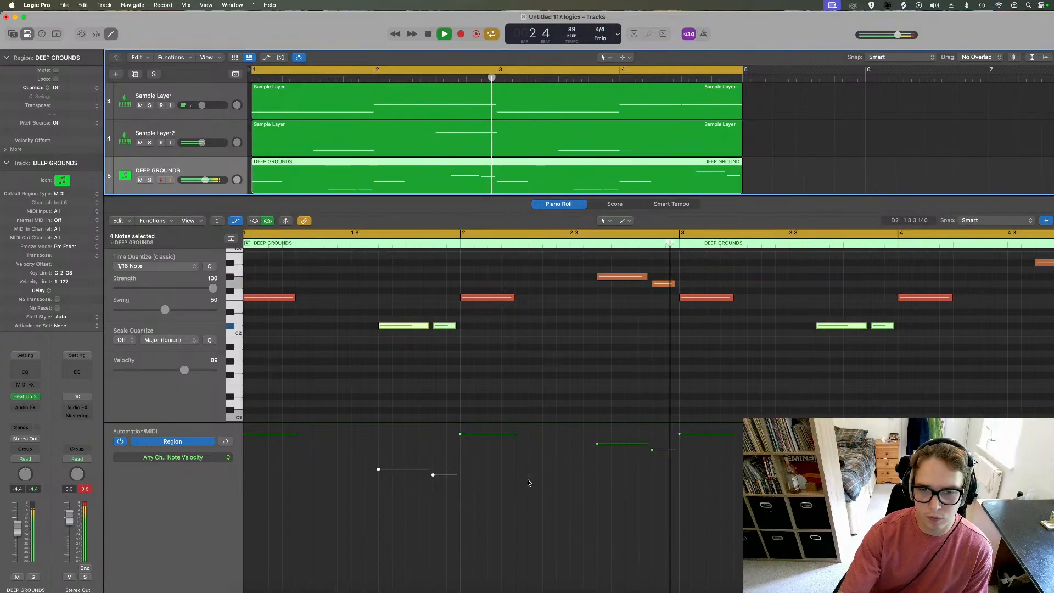
mouse_move(184, 370)
left_mouse_down()
mouse_move(145, 370)
mouse_move(196, 371)
left_mouse_up()
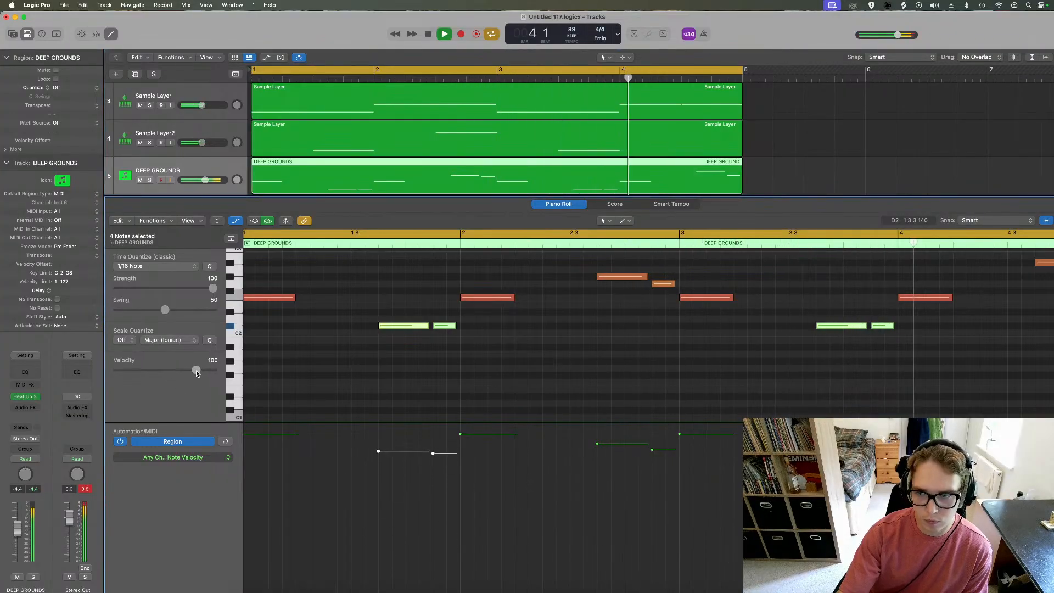
left_click(231, 222)
left_click(110, 34)
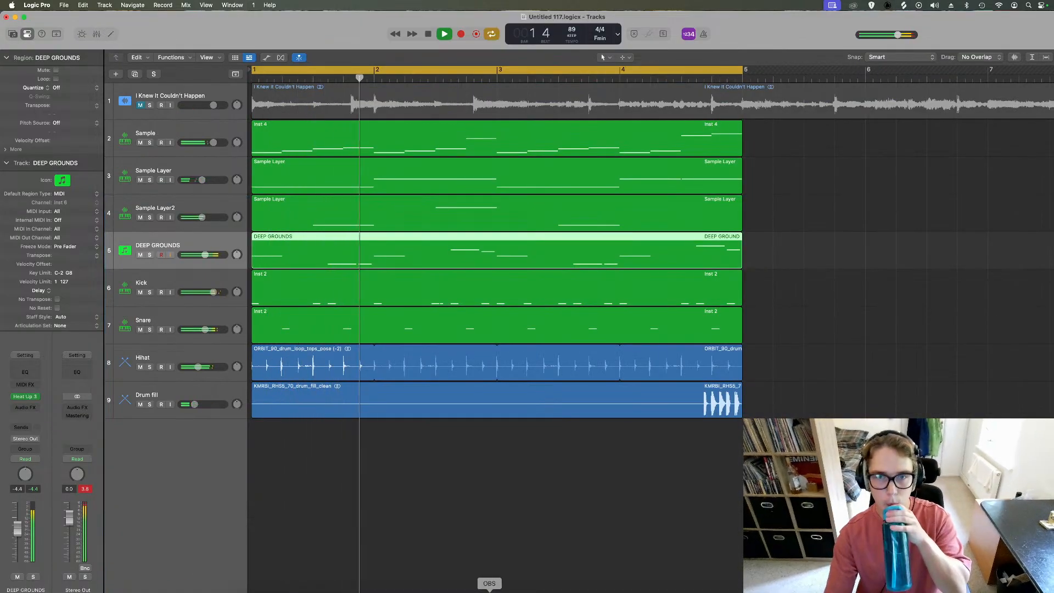
left_click(489, 591)
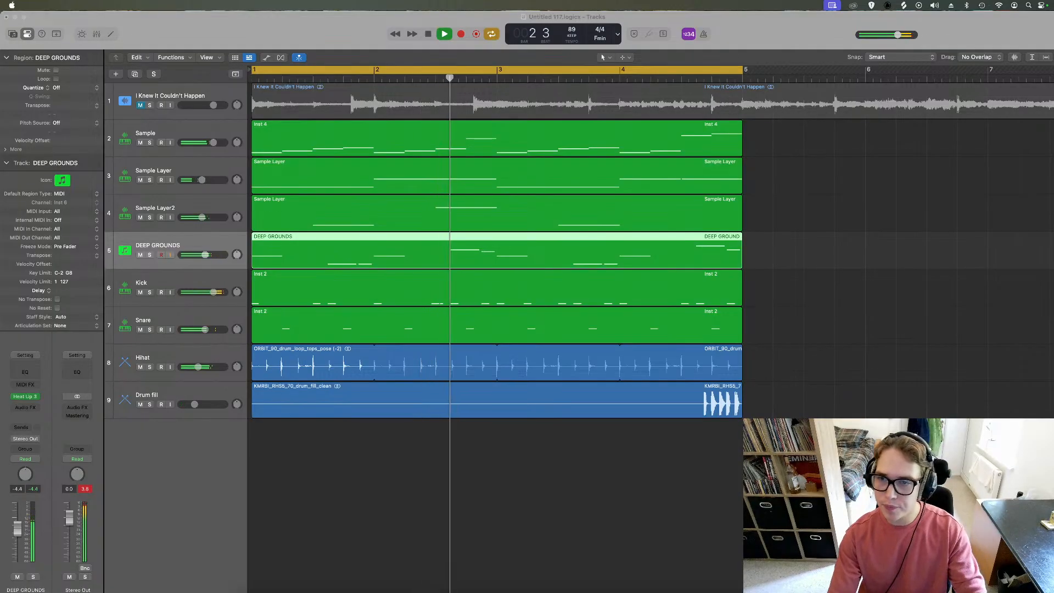
left_click(571, 586)
key("space")
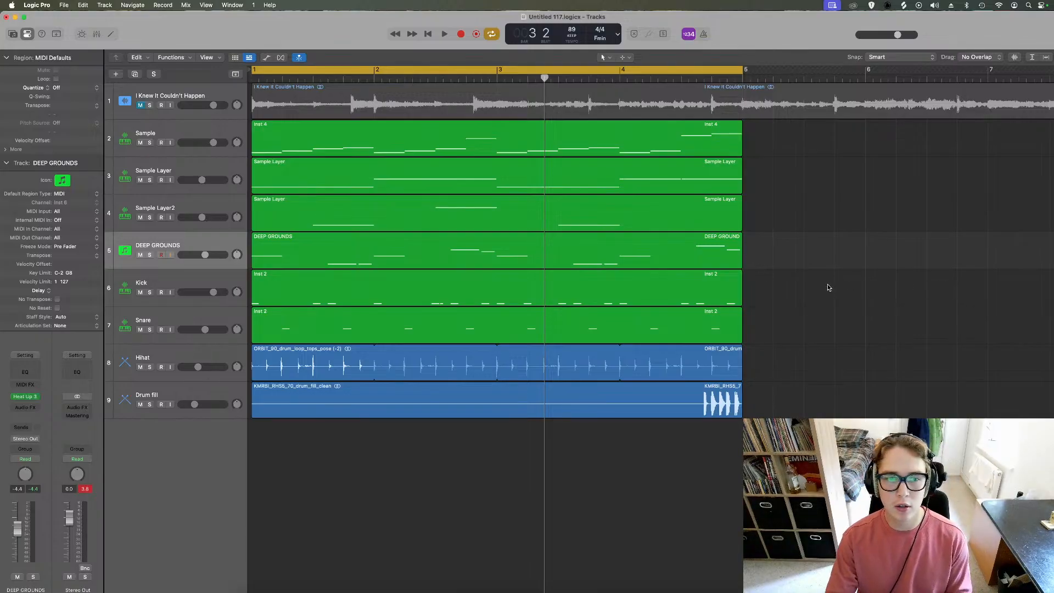
Rename the DEEP GROUNDS track as Bass and stop playback
key("space")
double_click(154, 245)
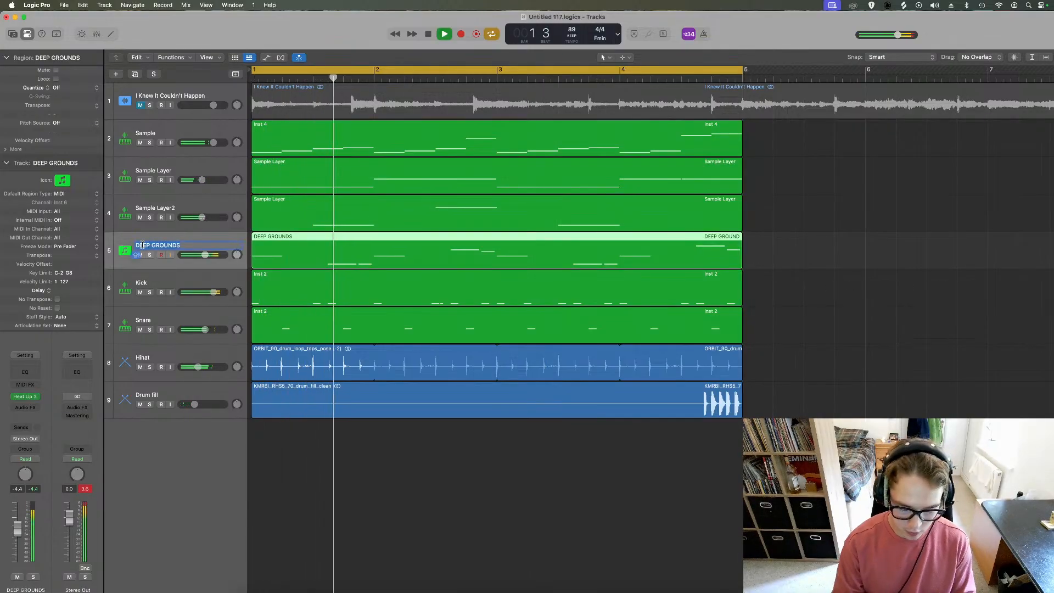
type("Bass")
key("Return")
key("space")
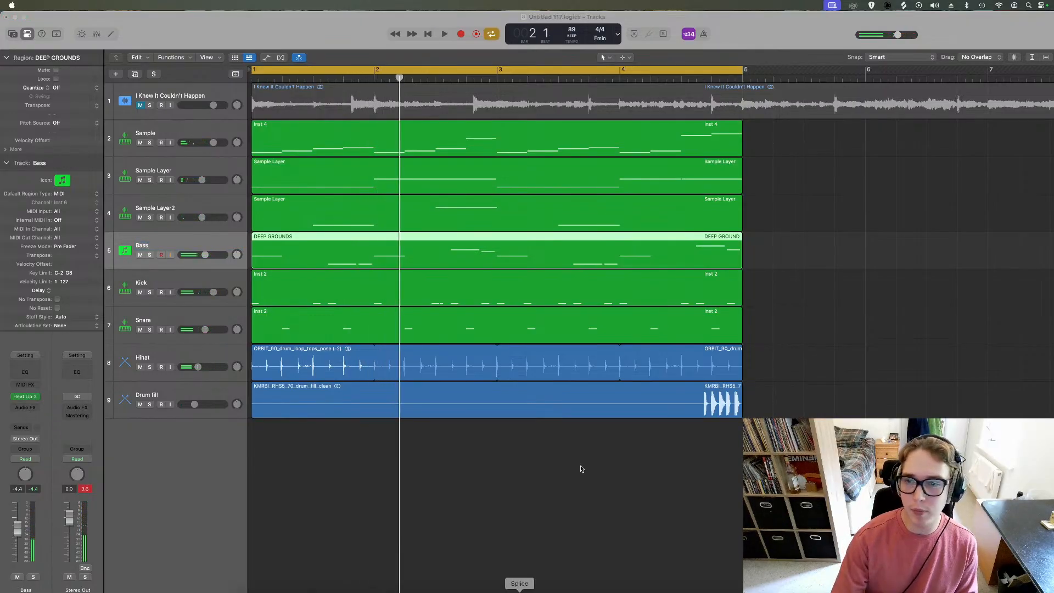
Insert a Compressor from the Dynamics category as an audio effect on the Bass track
left_click(988, 389)
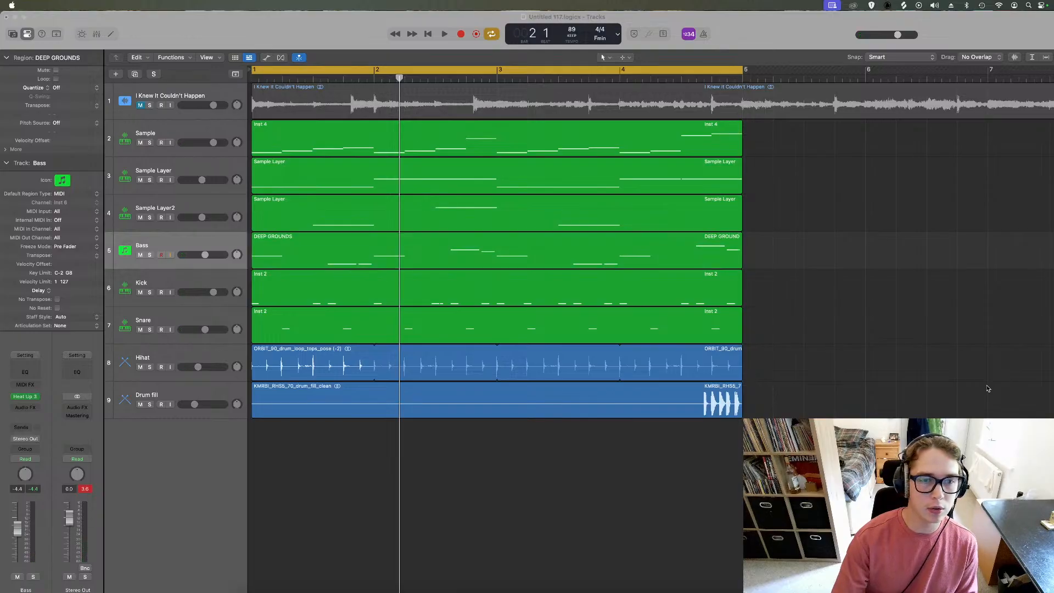
left_click(19, 407)
mouse_move(99, 476)
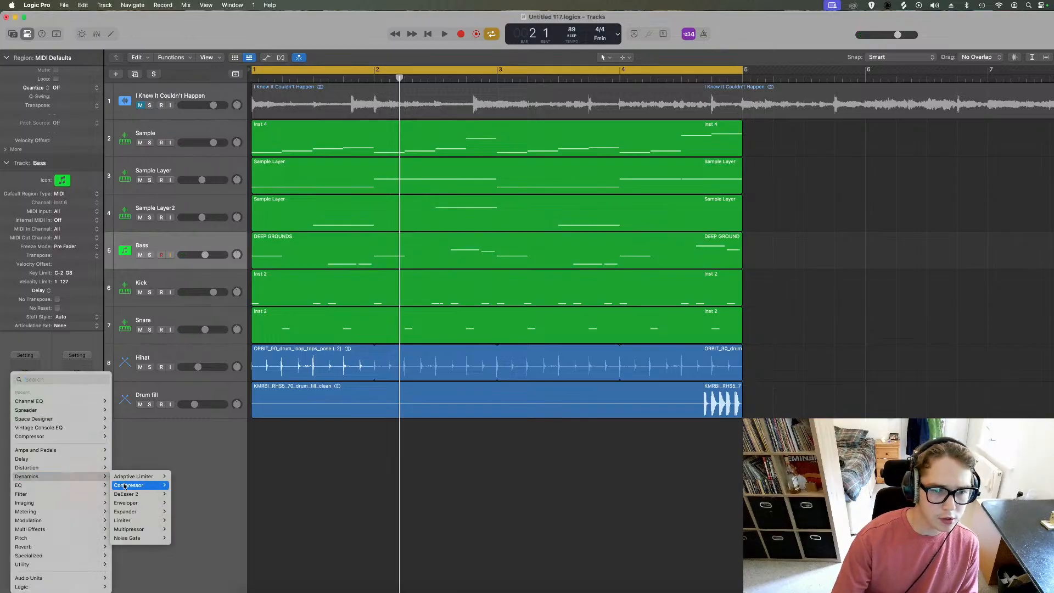
left_click(187, 488)
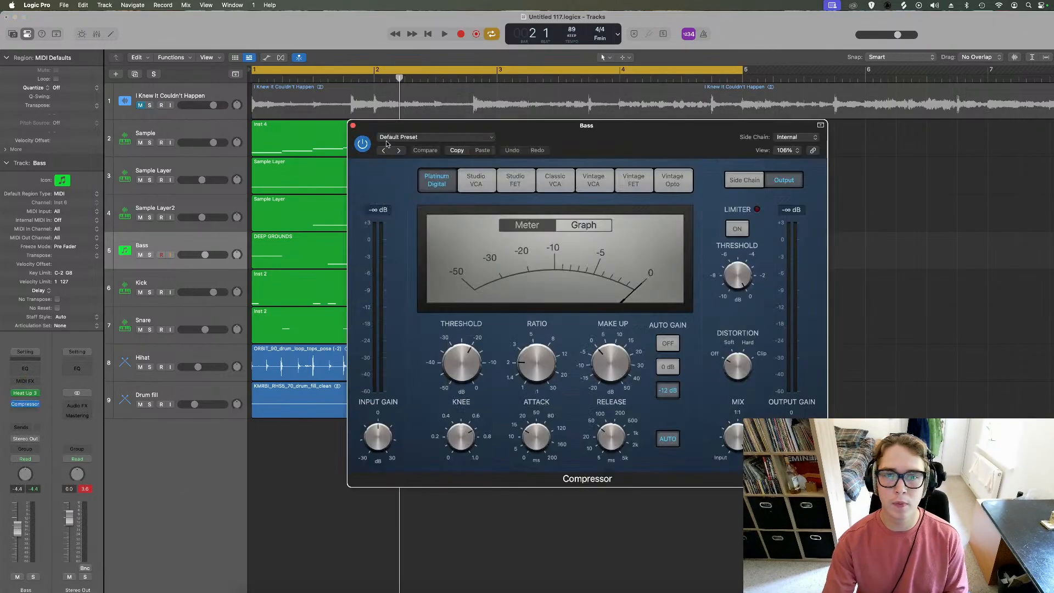
Load the Compressor's Bass Heavy preset from 03 Guitars while the loop plays, stop playback and solo the Bass track
key("space")
left_click(390, 138)
mouse_move(494, 338)
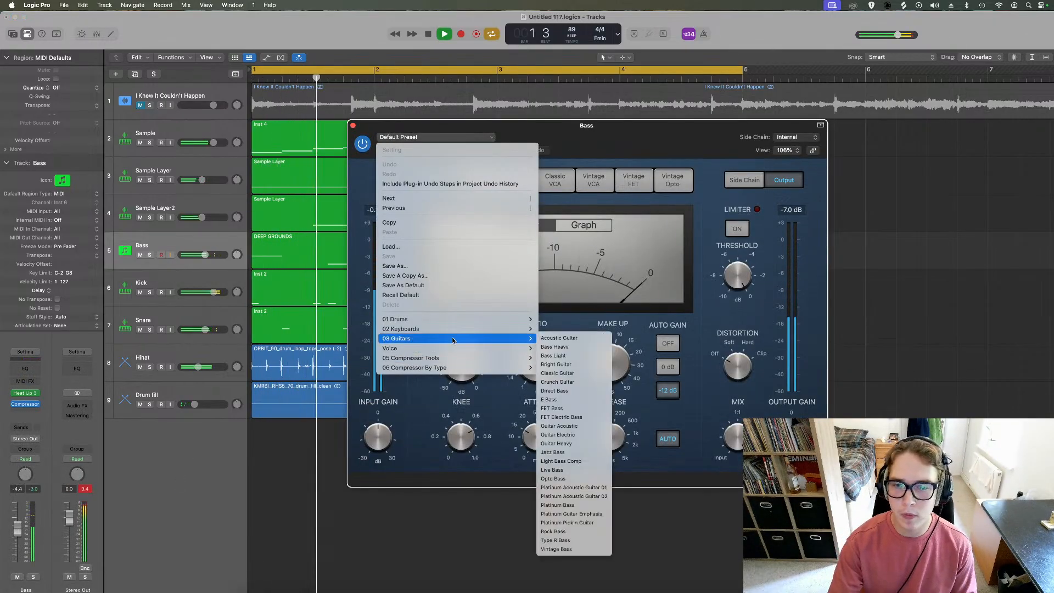
left_click(569, 347)
key("space")
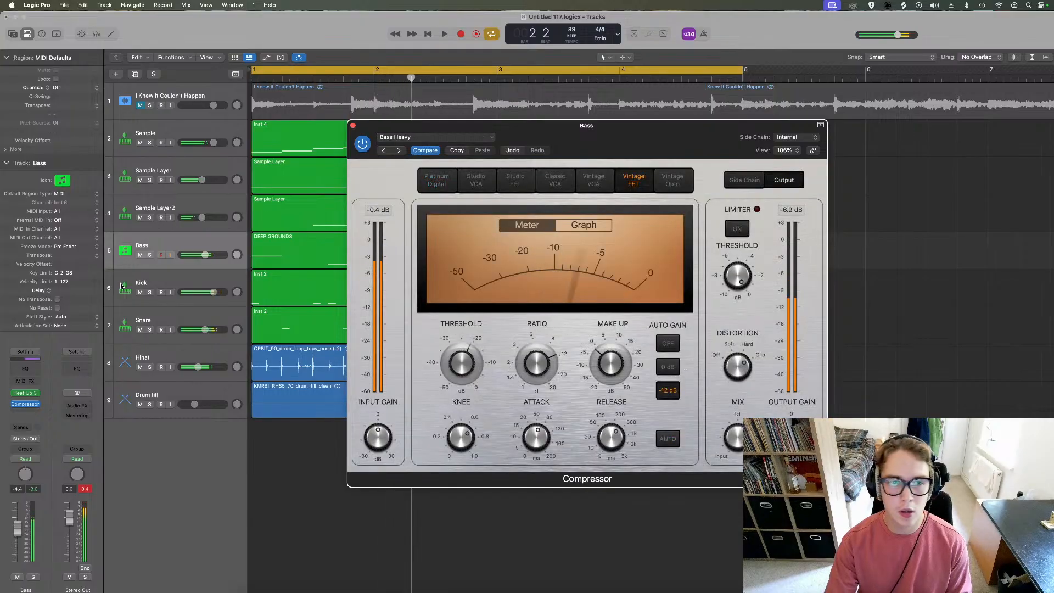
left_click(152, 256)
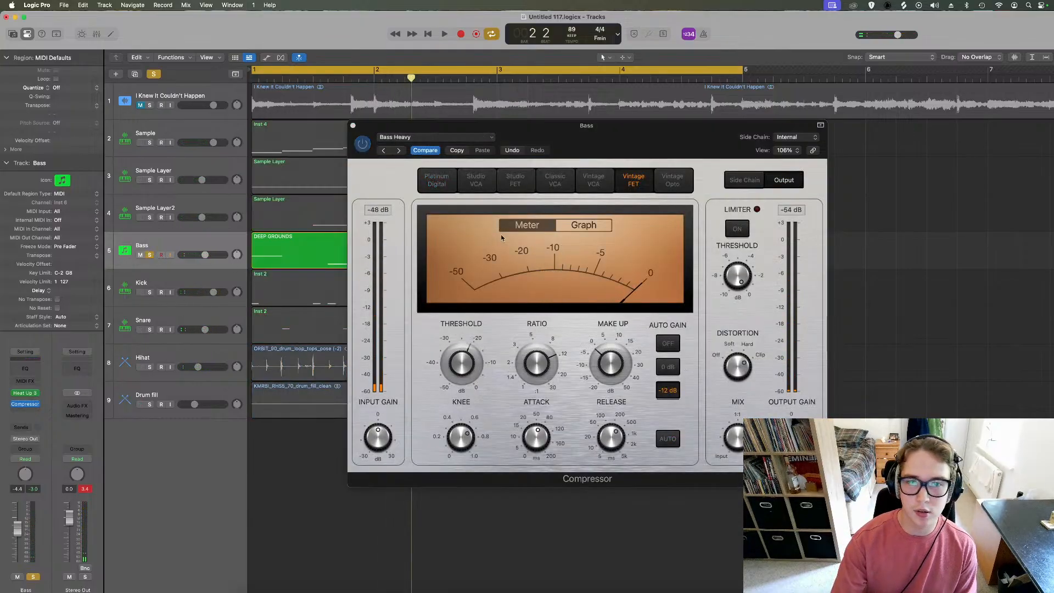
With the soloed bass playing, switch off the Compressor's Auto Gain and raise its threshold to about -10 dB
left_click(395, 139)
mouse_move(513, 339)
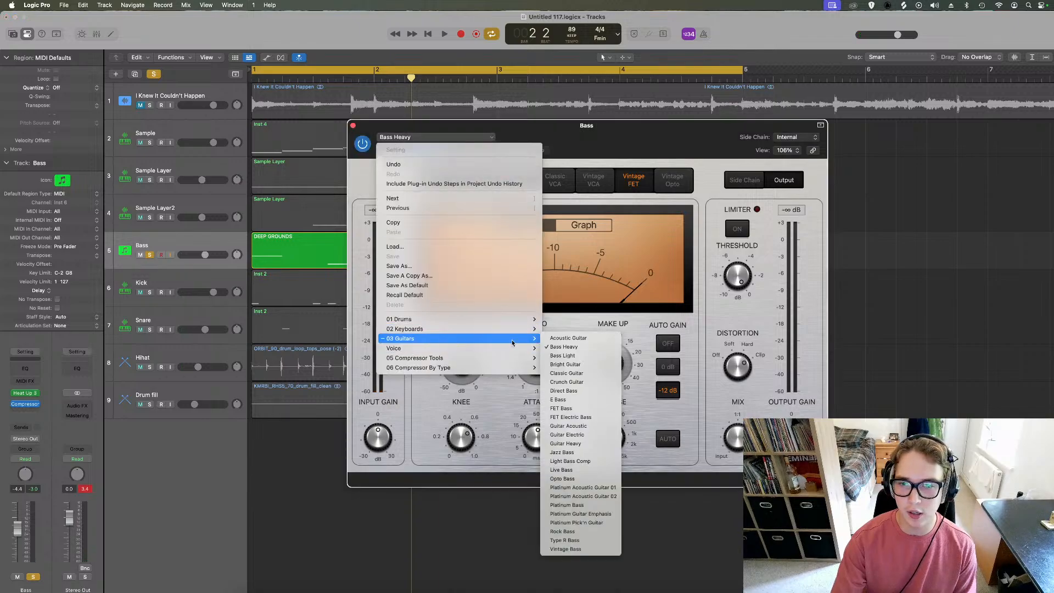
key("Escape")
key("space")
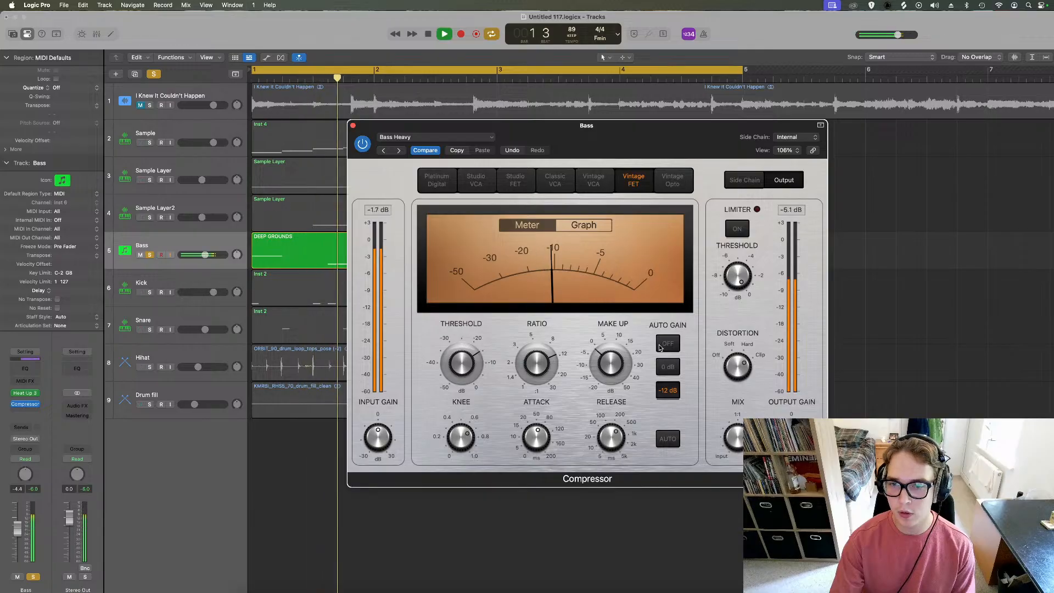
left_click_drag(455, 363, 455, 355)
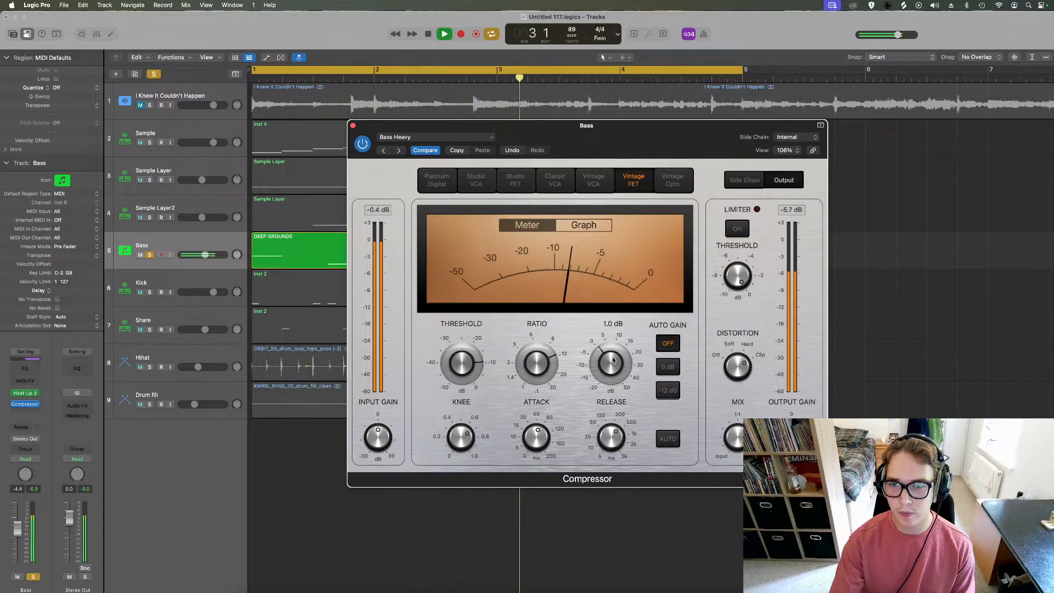
Solo the Kick, Snare, Hihat and Drum fill tracks with the Bass, and insert a second stereo Compressor on the Bass track
left_click_drag(150, 293, 150, 404)
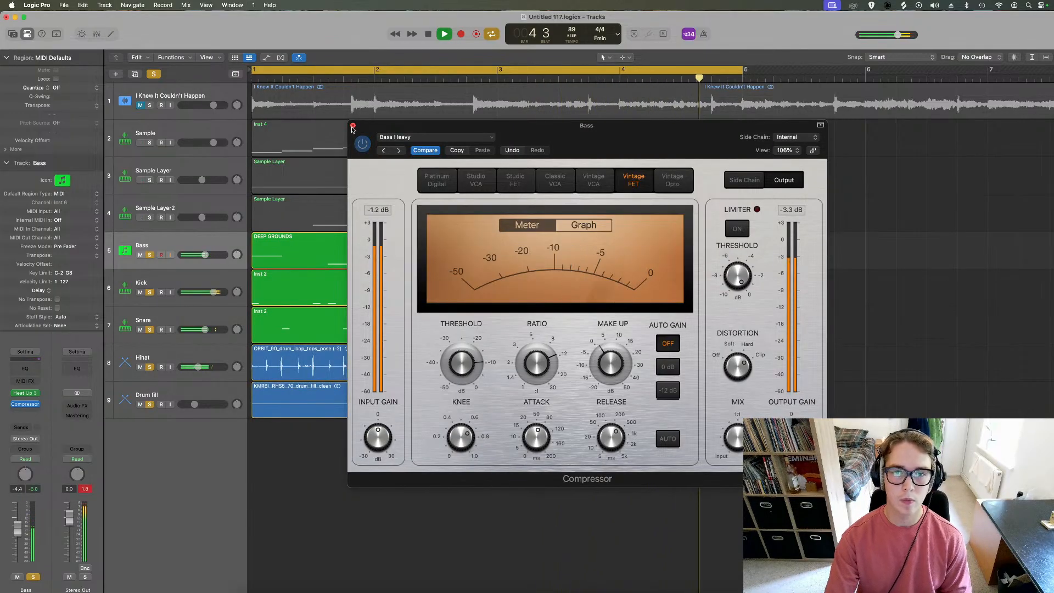
left_click(353, 126)
left_click(30, 408)
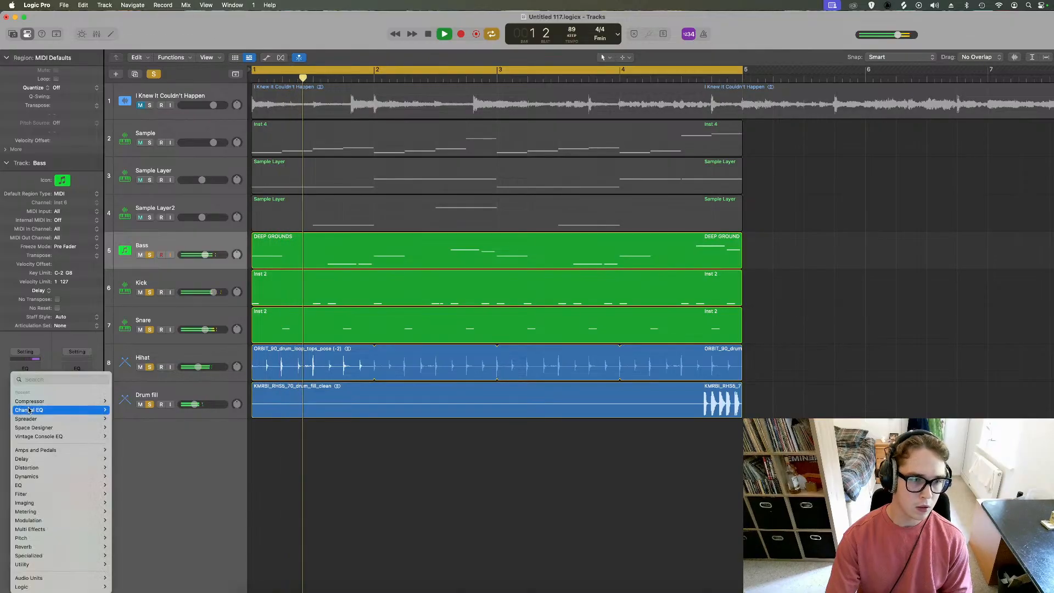
left_click(31, 412)
key("space")
left_click(30, 409)
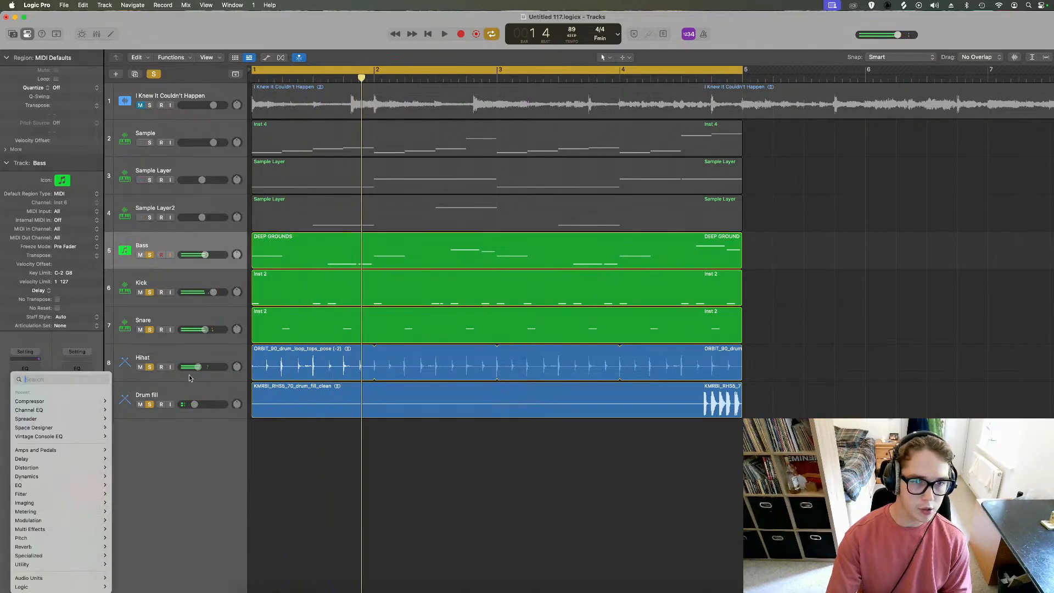
mouse_move(61, 476)
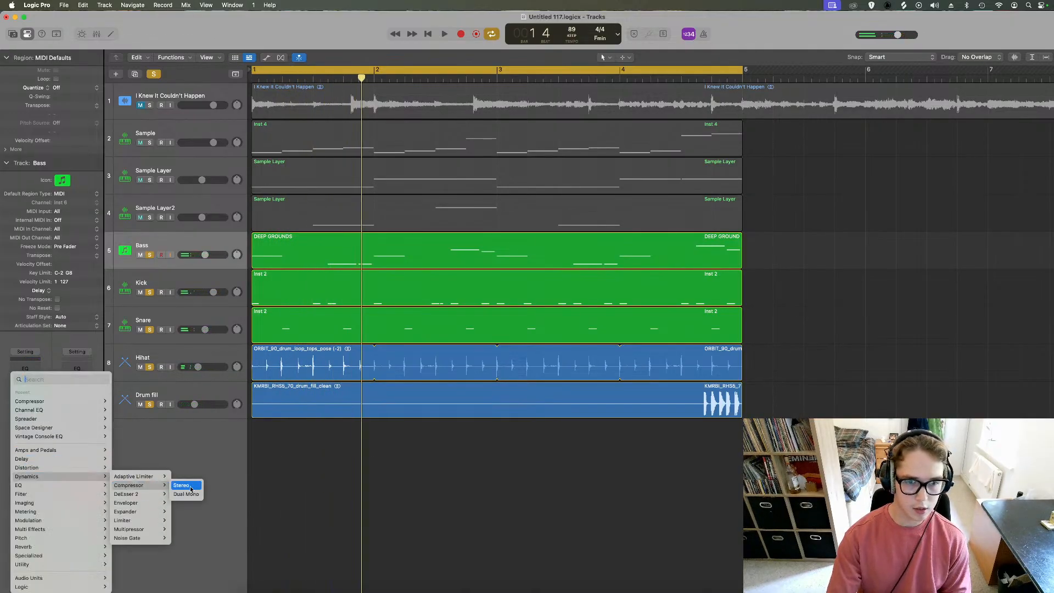
left_click(187, 486)
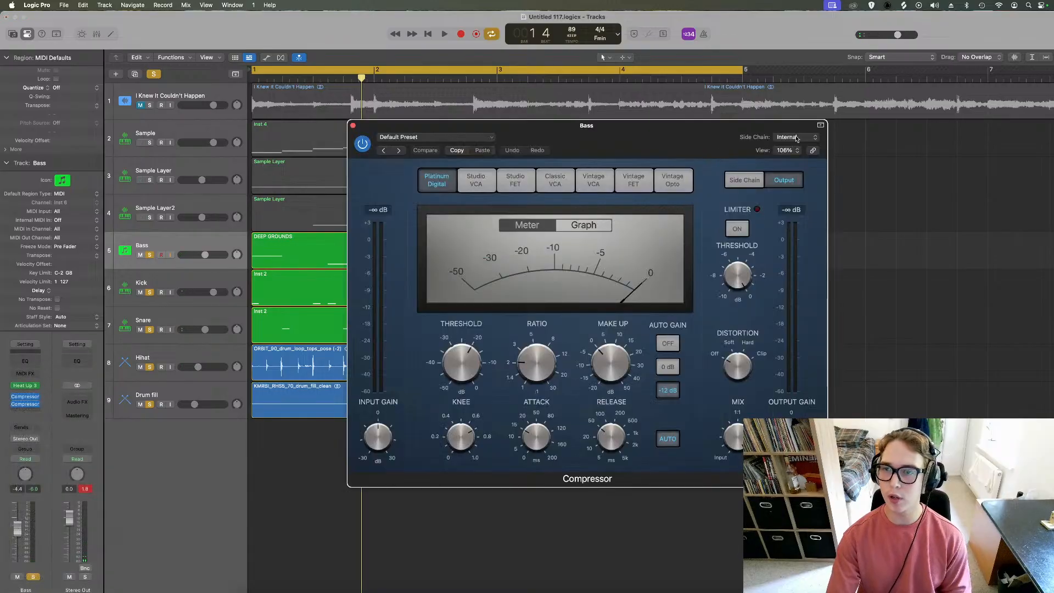
Set the second Compressor's side chain to Kick (Inst 2) during playback and show its gain reduction graph
key("space")
left_click(797, 138)
mouse_move(845, 173)
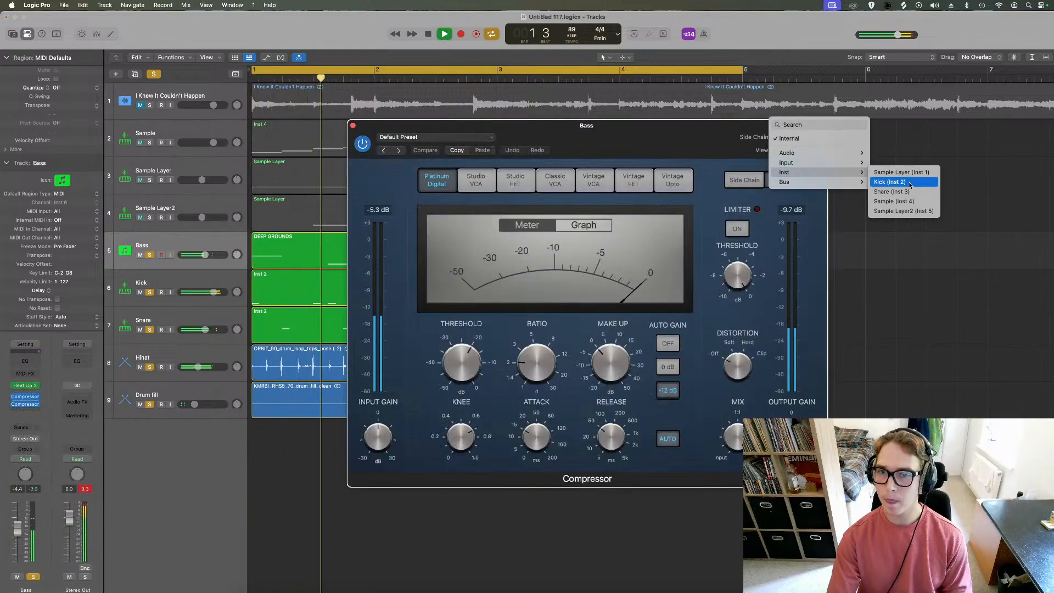
left_click(909, 185)
left_click(574, 224)
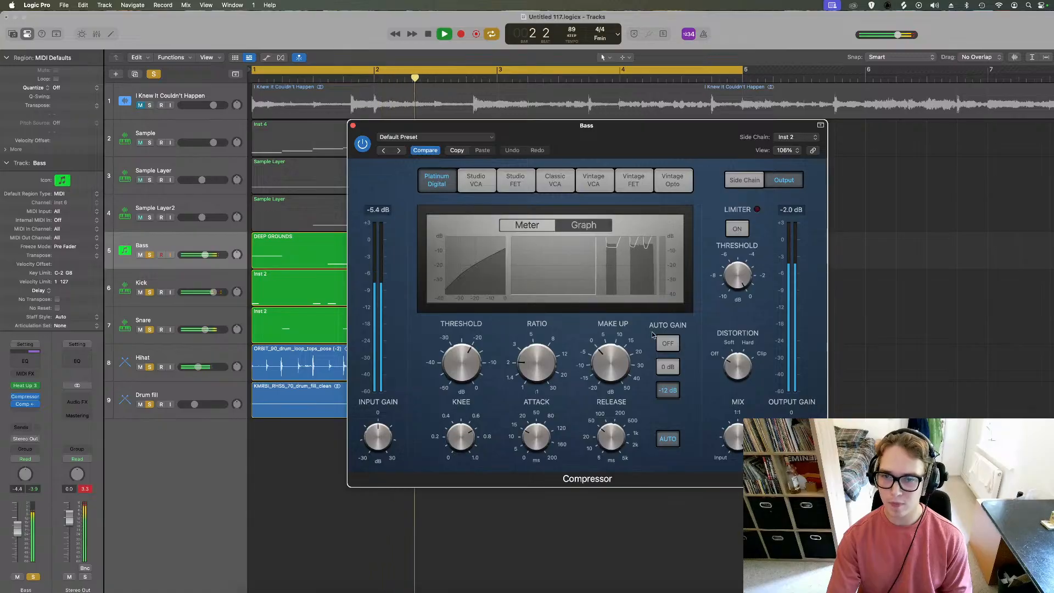
Turn off Auto Gain, set the release to 5 ms, minimise attack and knee, maximise the ratio and raise the threshold of the side-chained Compressor
left_click_drag(611, 441, 611, 472)
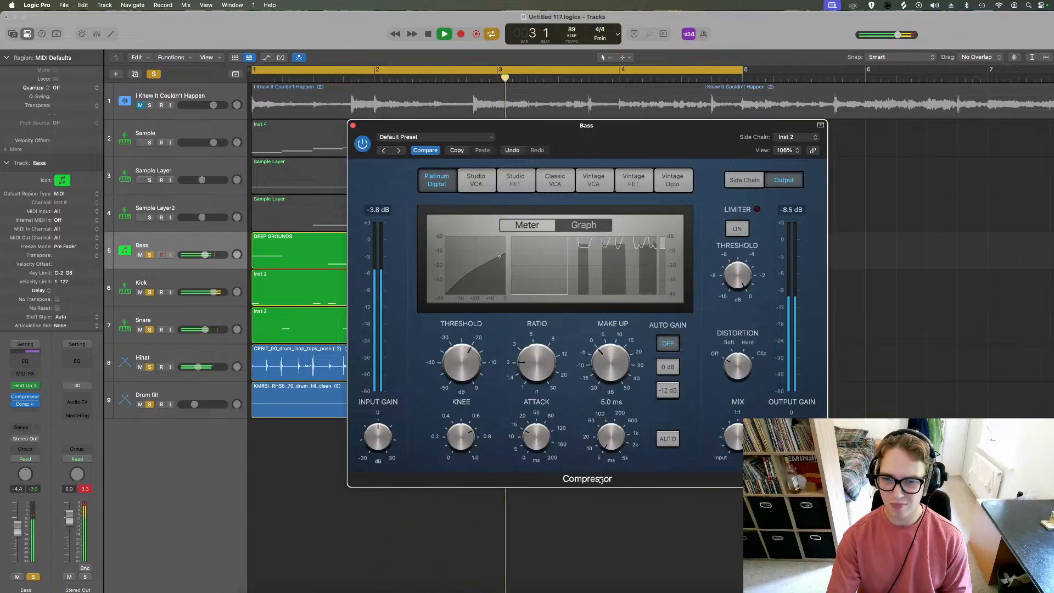
left_click_drag(537, 439, 537, 466)
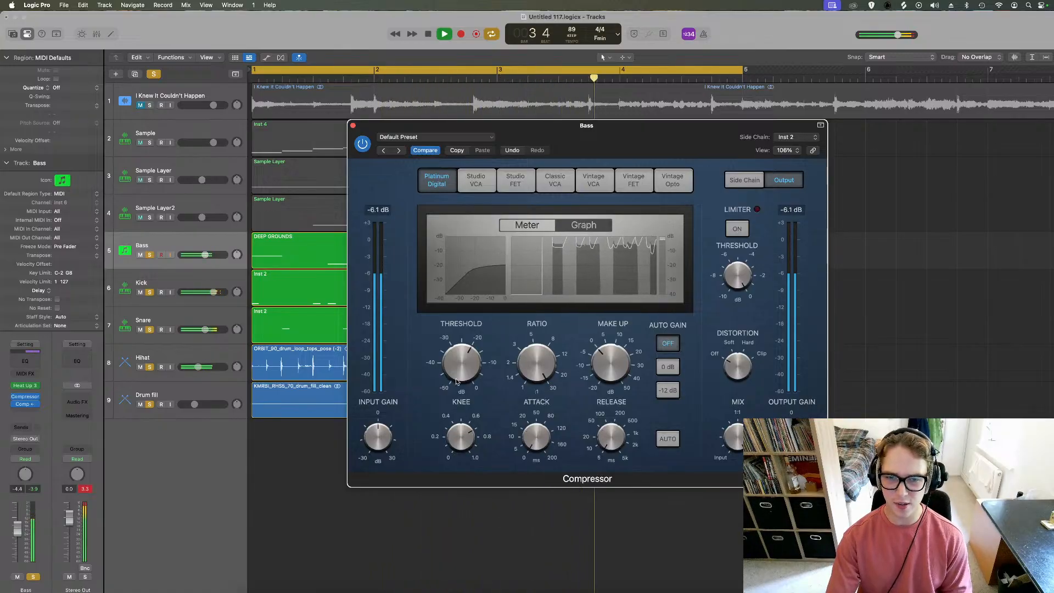
left_click_drag(537, 362, 537, 324)
left_click(460, 360)
mouse_move(459, 360)
left_mouse_down()
mouse_move(459, 336)
mouse_move(460, 360)
left_mouse_up()
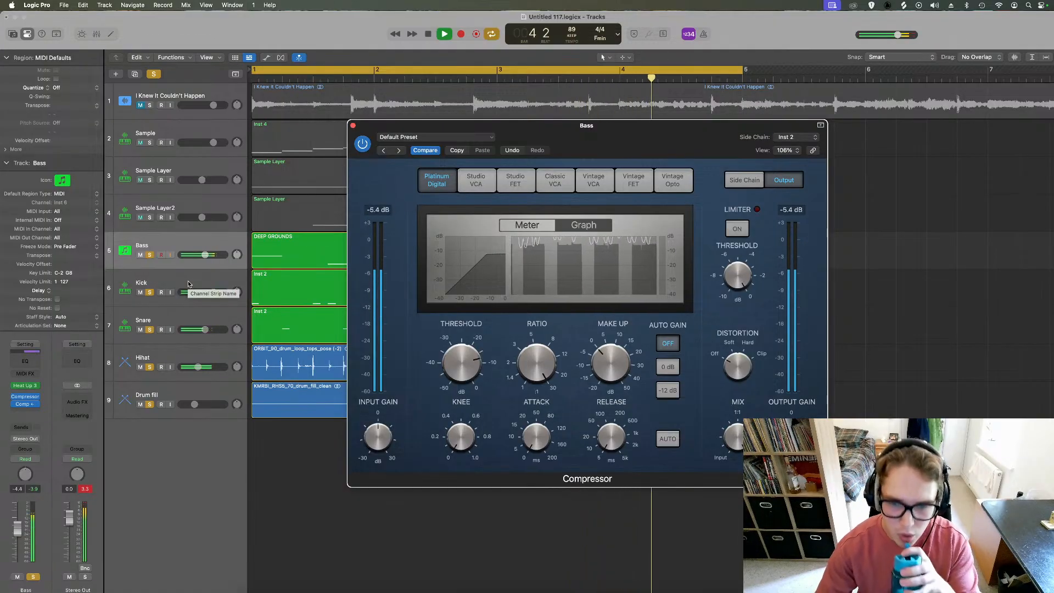
Clear all track solos, hide the plug-in window, reduce the track height and play the full loop
left_click(519, 591)
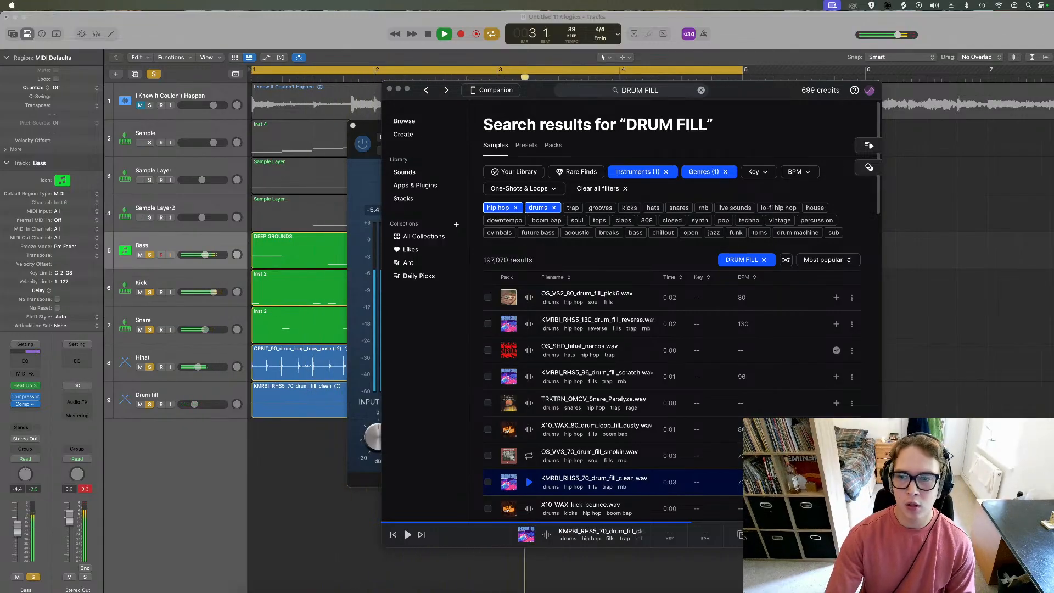
left_click(154, 77)
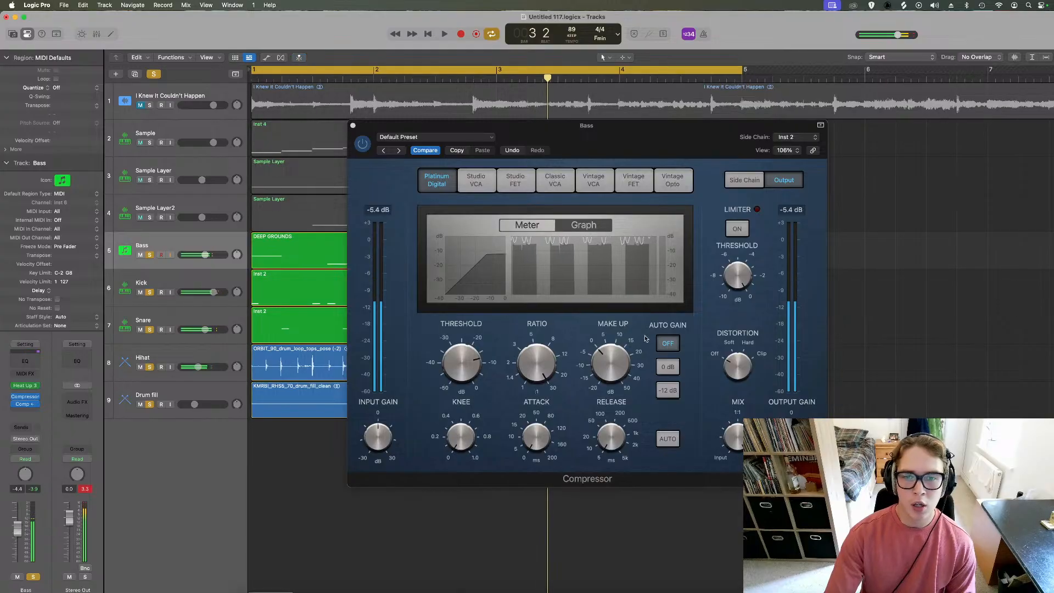
left_click(153, 75)
key("v")
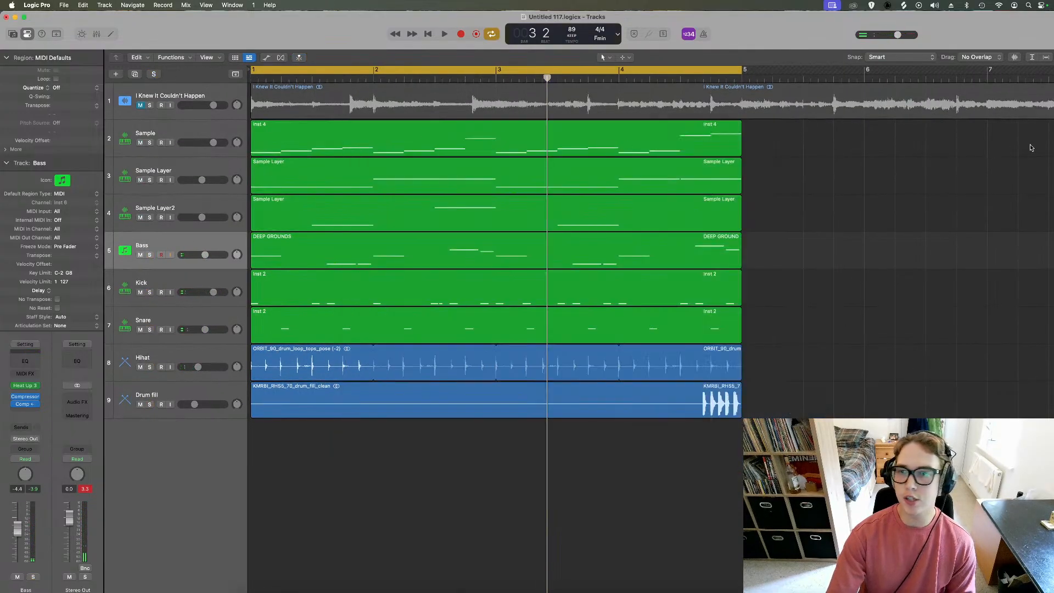
key("super+Up")
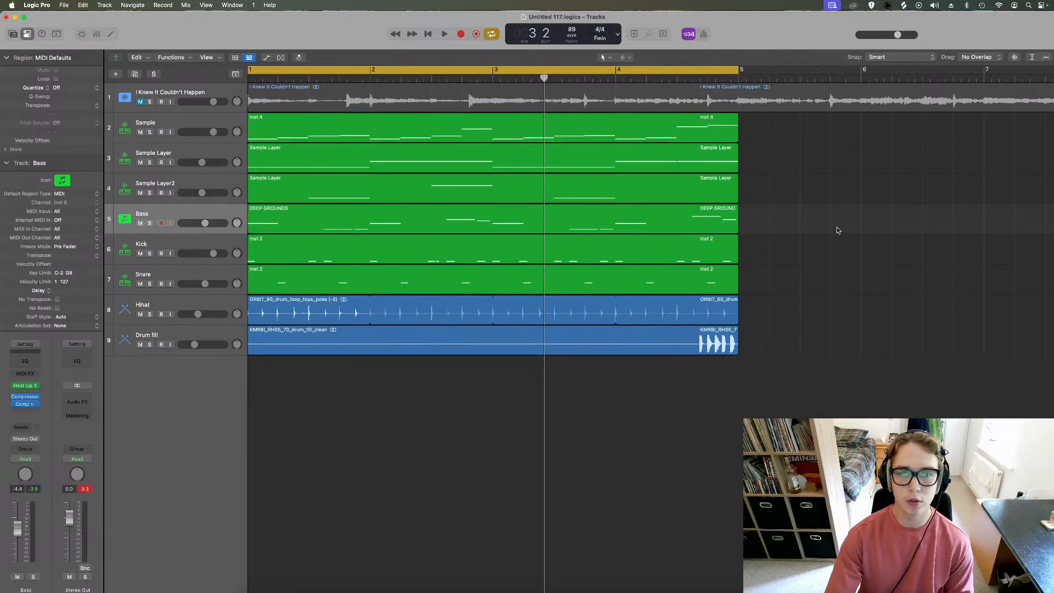
key("space")
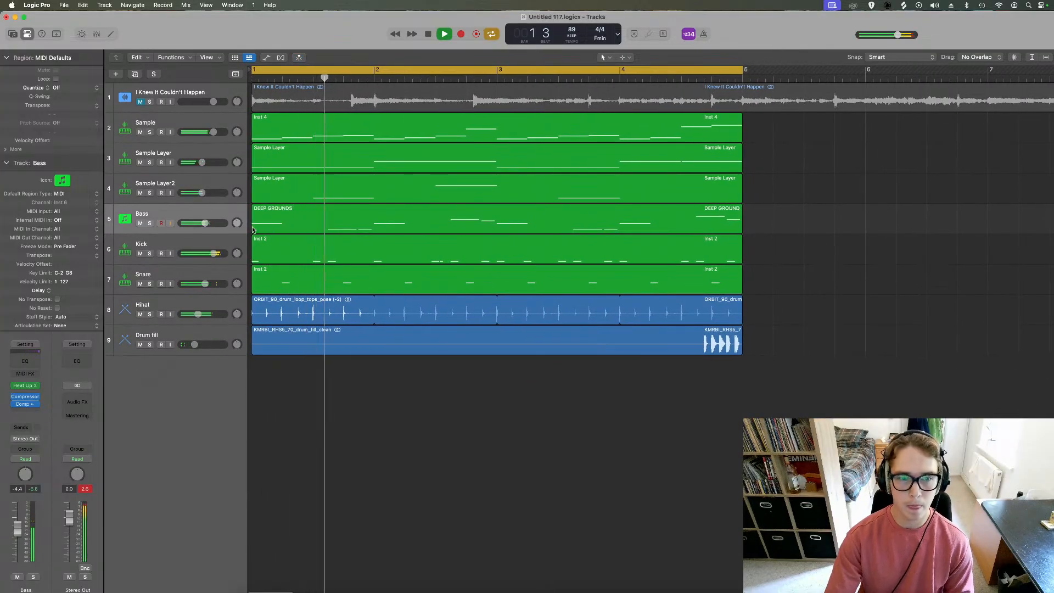
Lower the Snare track's volume to -5.6 dB, checking its note velocities in the Piano Roll
left_click(205, 284)
left_click_drag(204, 284, 202, 284)
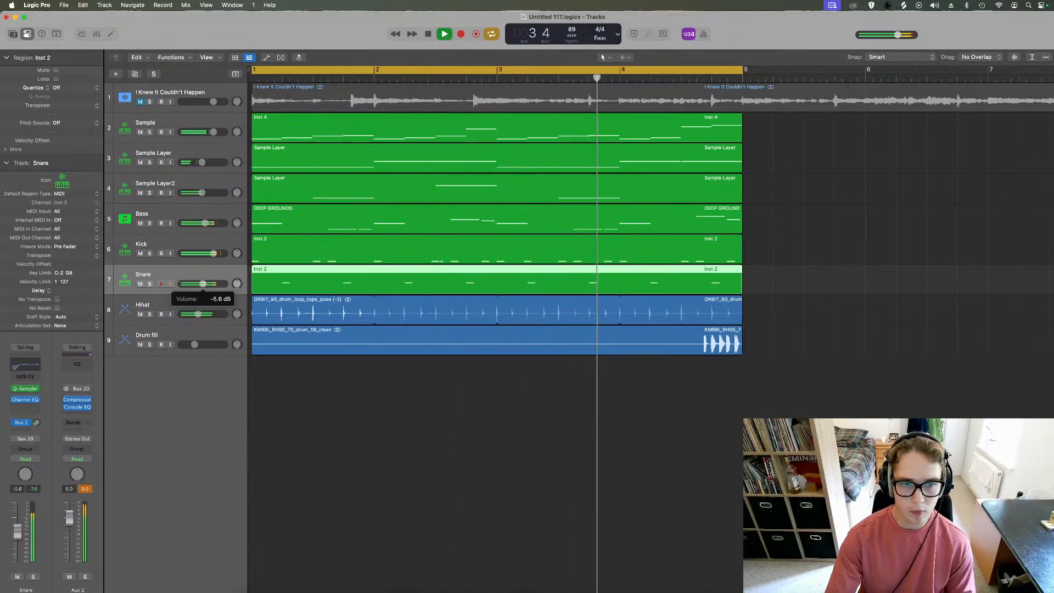
key("e")
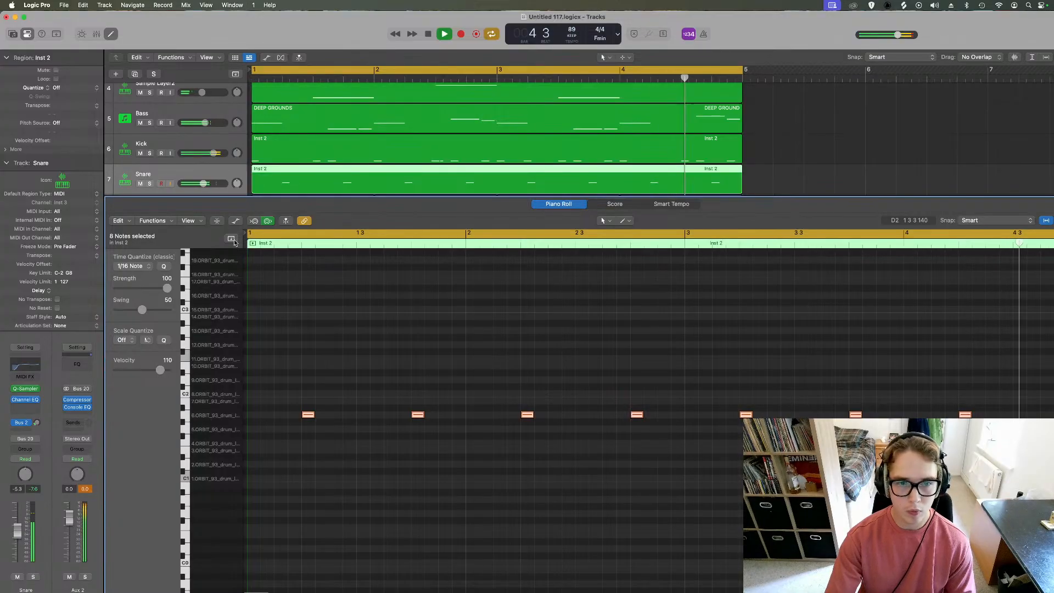
left_click(235, 221)
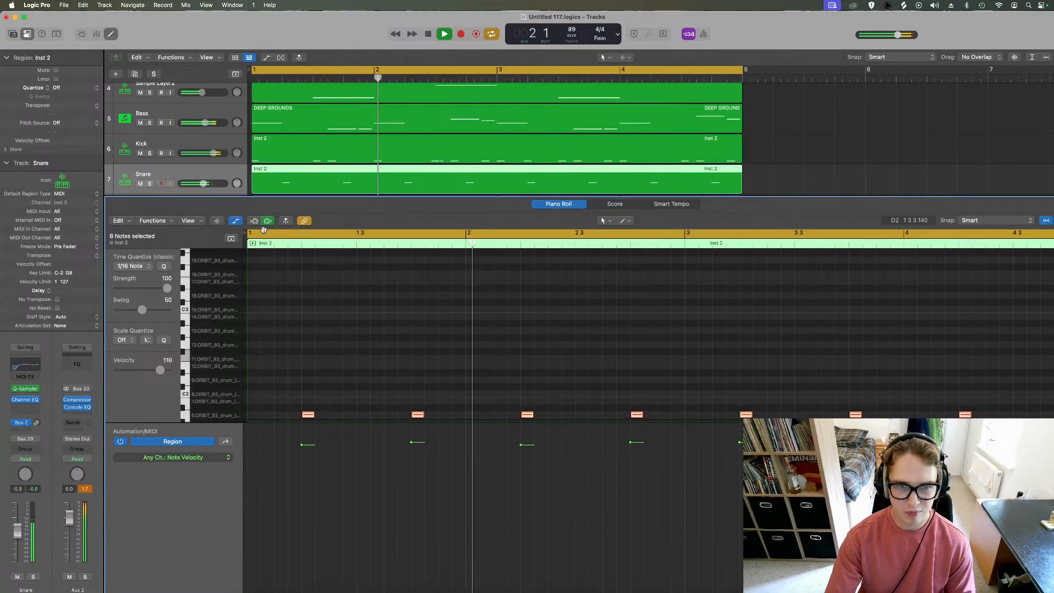
left_click_drag(194, 184, 193, 184)
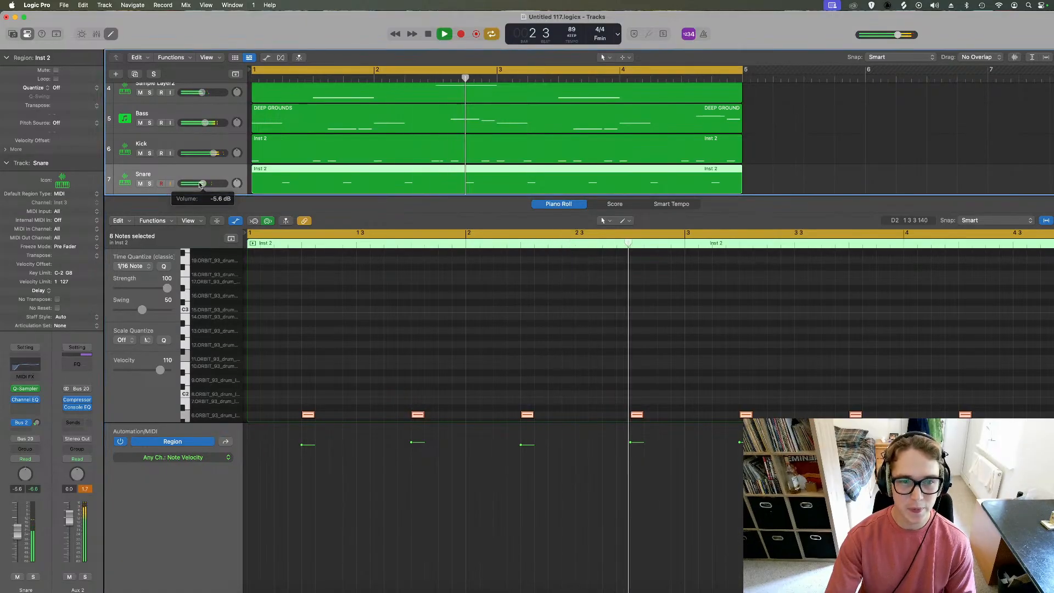
key("p")
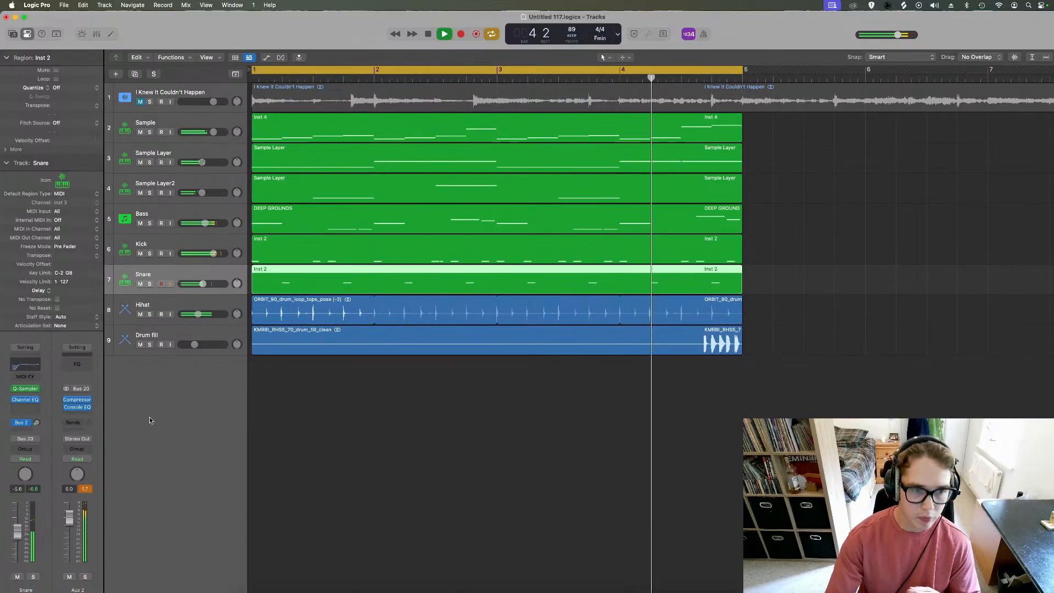
Insert a stereo Compressor before the Channel EQ on the Snare track and load the Rock Snare Top preset from 01 Drums
left_click(37, 402)
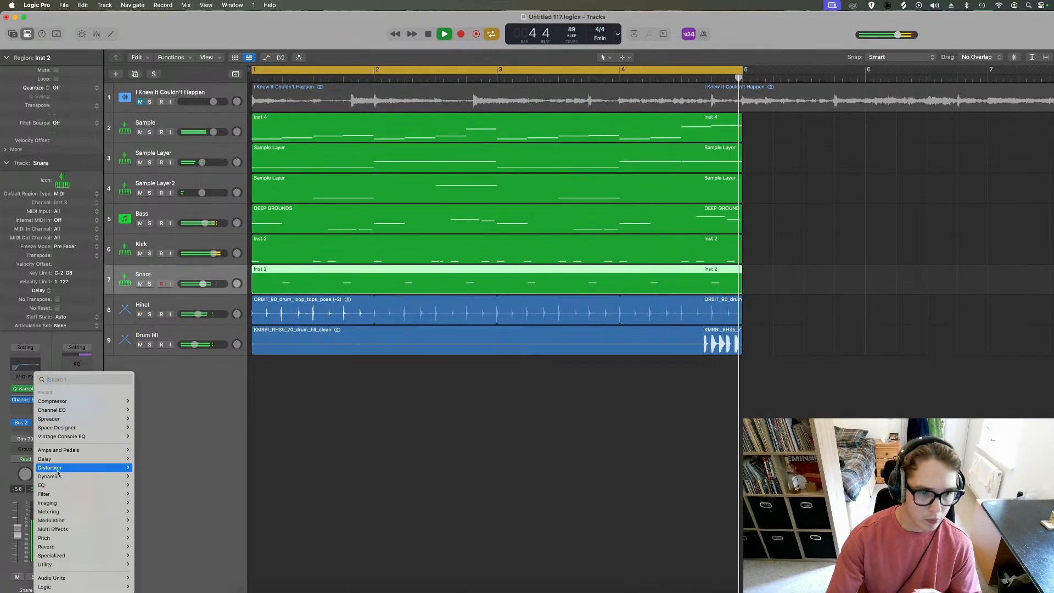
mouse_move(69, 480)
left_click(208, 486)
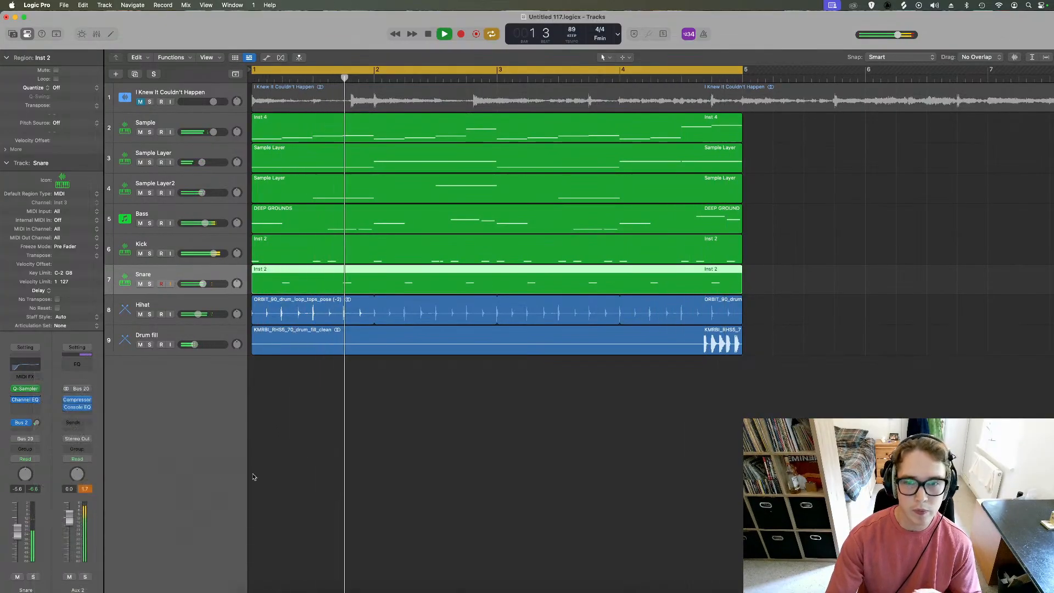
left_click(433, 137)
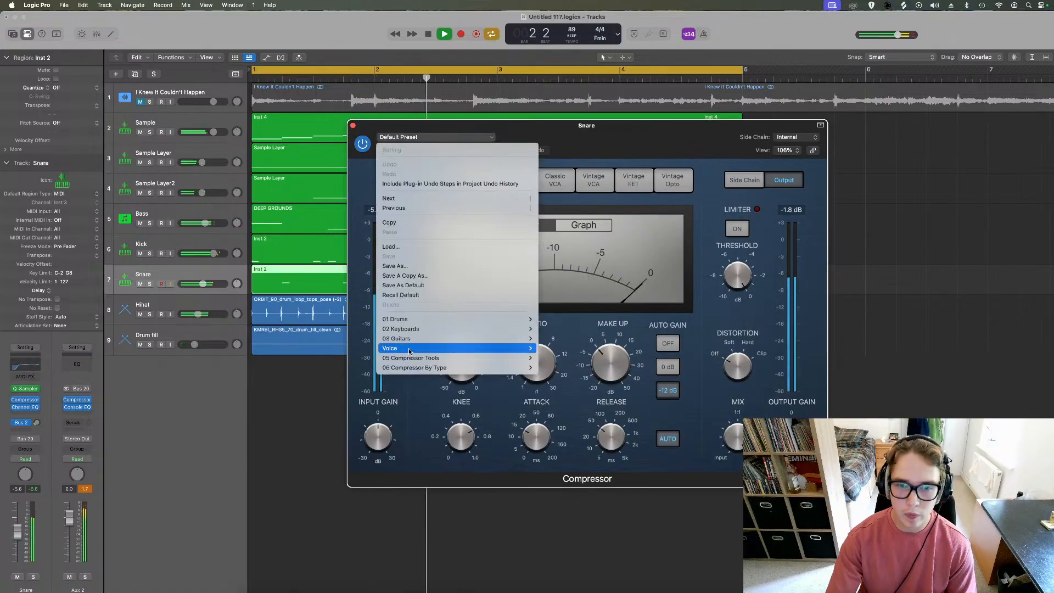
mouse_move(406, 339)
mouse_move(409, 319)
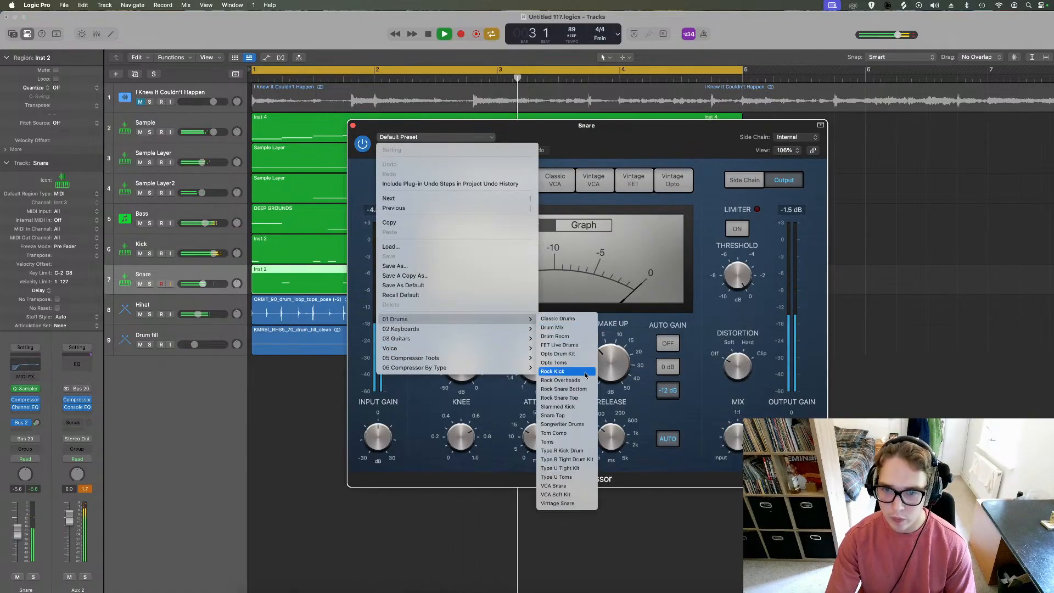
left_click(579, 397)
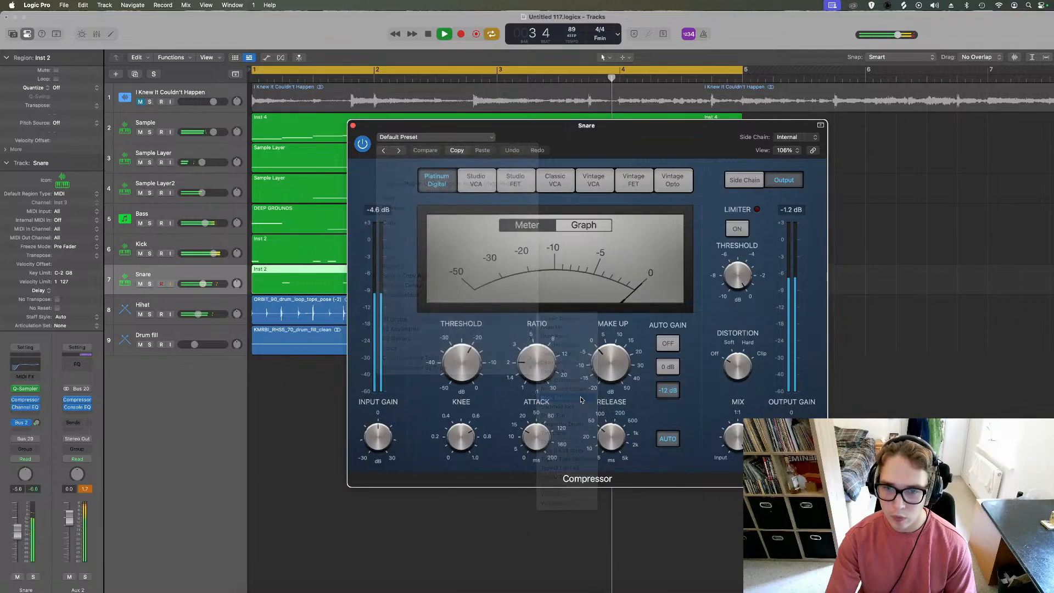
Raise the snare Compressor's threshold to about -26 dB while checking its graph, close the plug-in and stop playback
left_click_drag(611, 376, 637, 376)
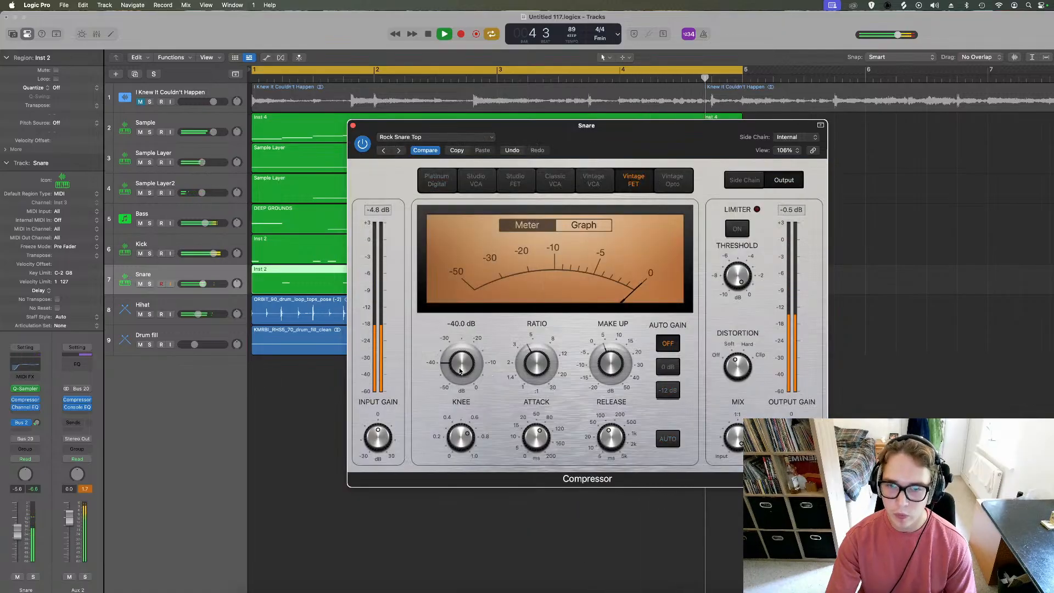
left_click_drag(460, 368, 450, 317)
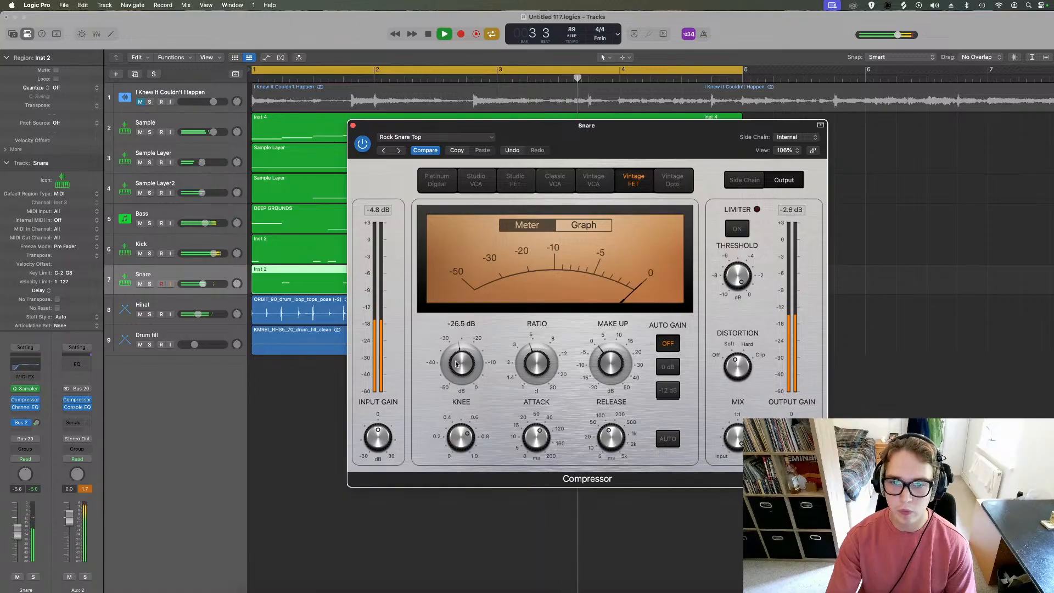
left_click_drag(456, 363, 455, 359)
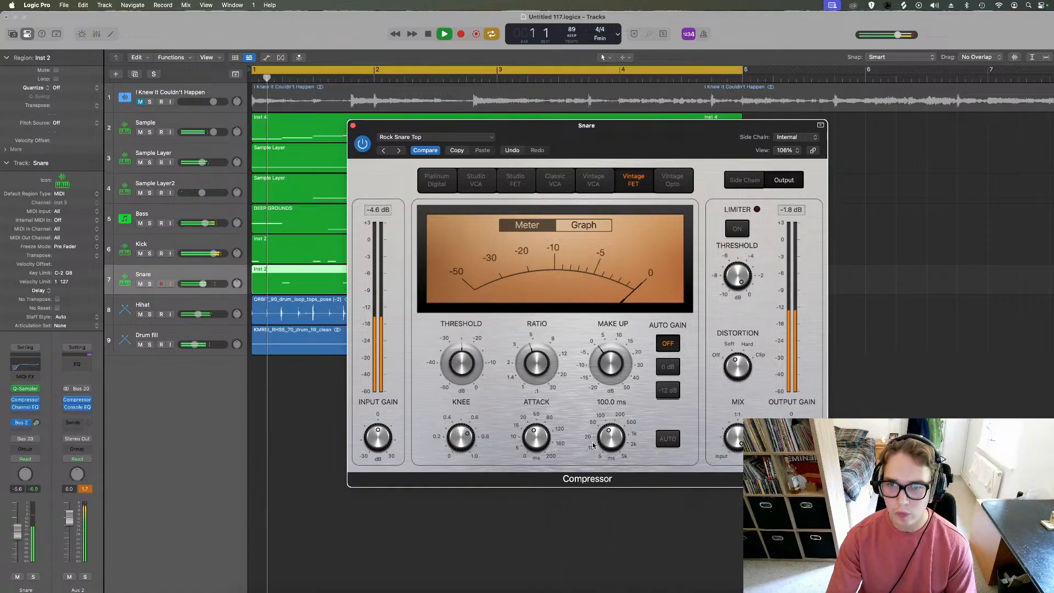
left_click(578, 229)
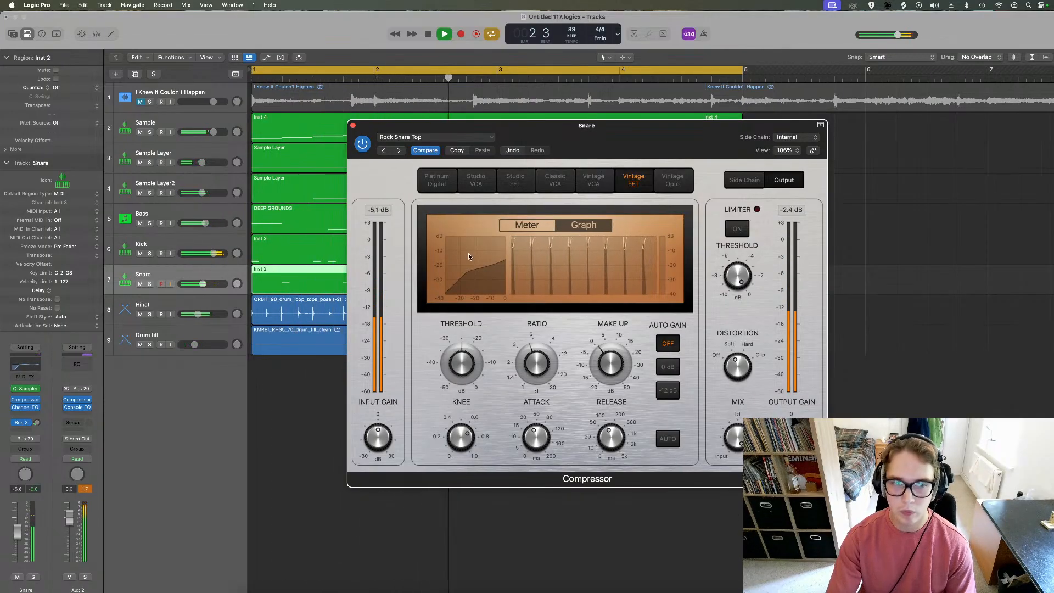
key("super+w")
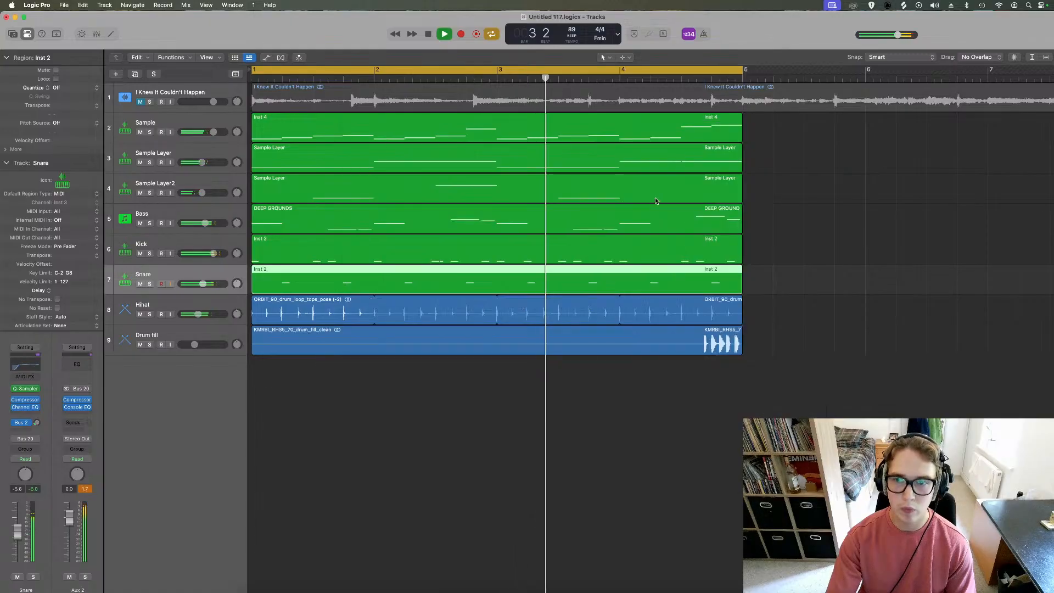
left_click(827, 245)
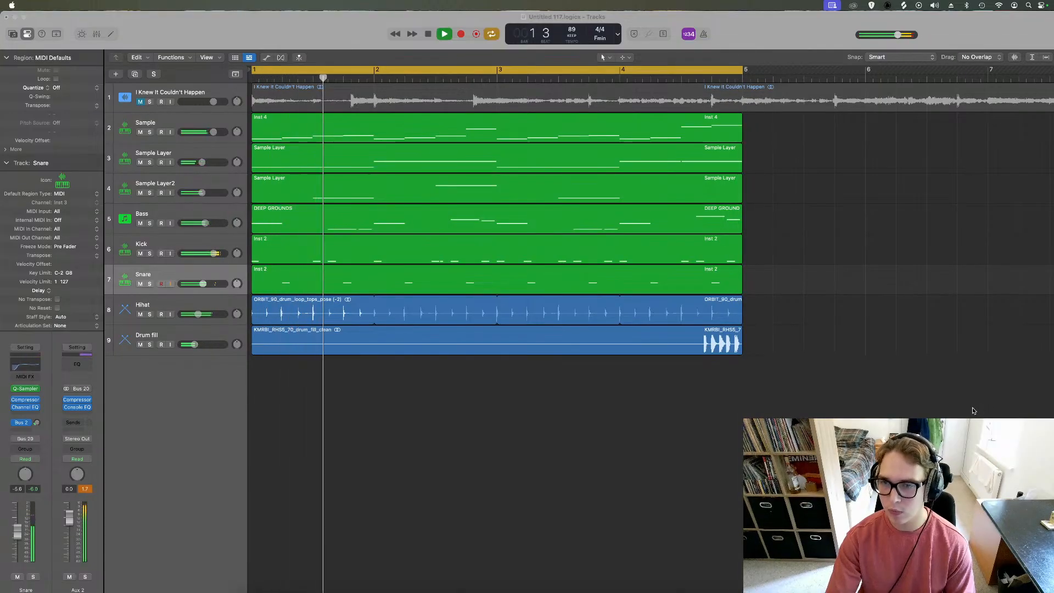
key("space")
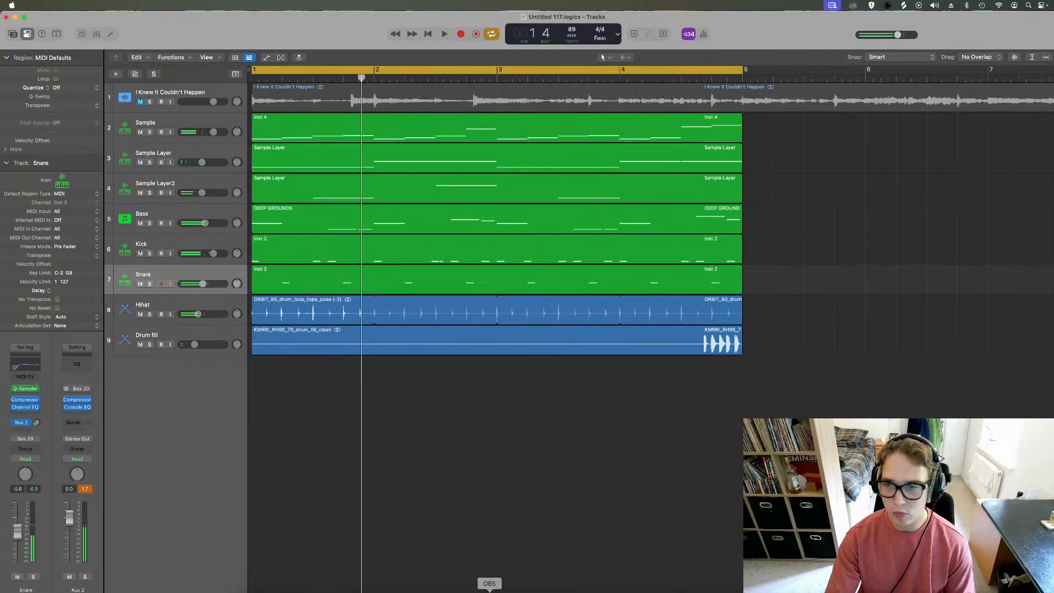
Play the opening of the loop briefly to check the full mix
left_click(489, 590)
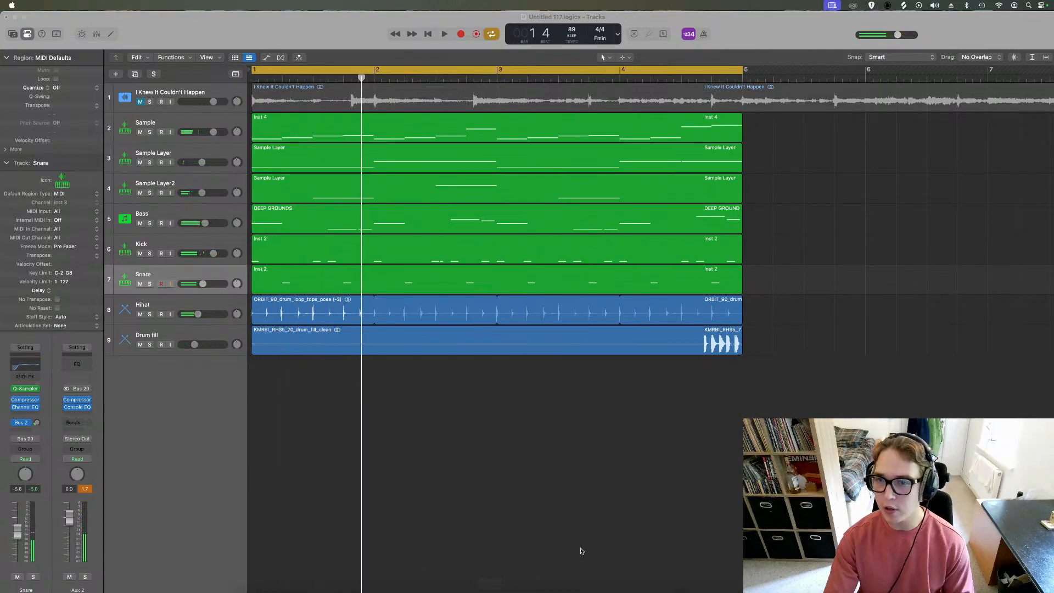
left_click(958, 402)
key("space")
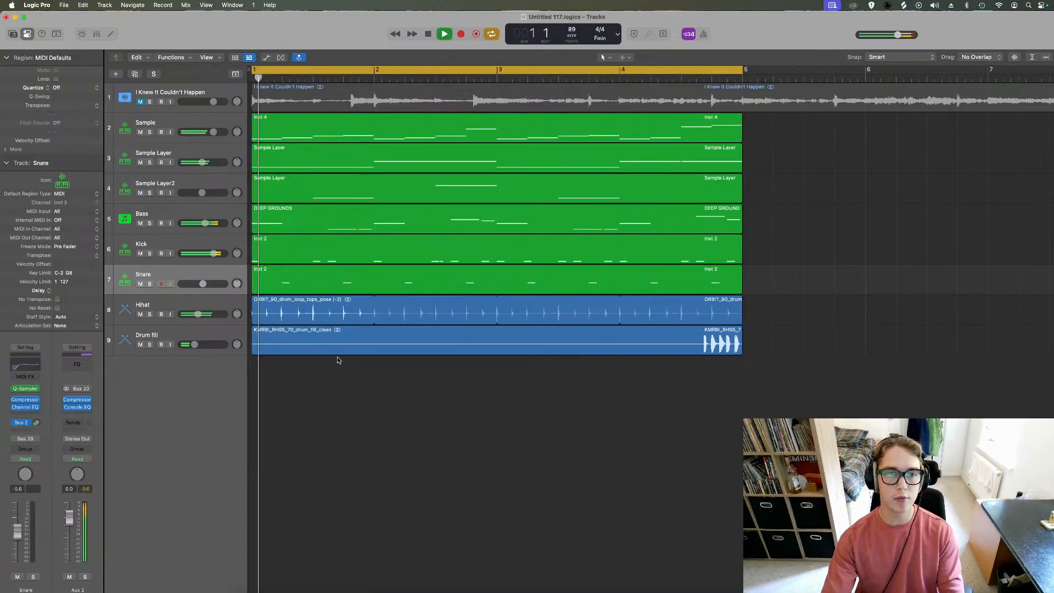
key("space")
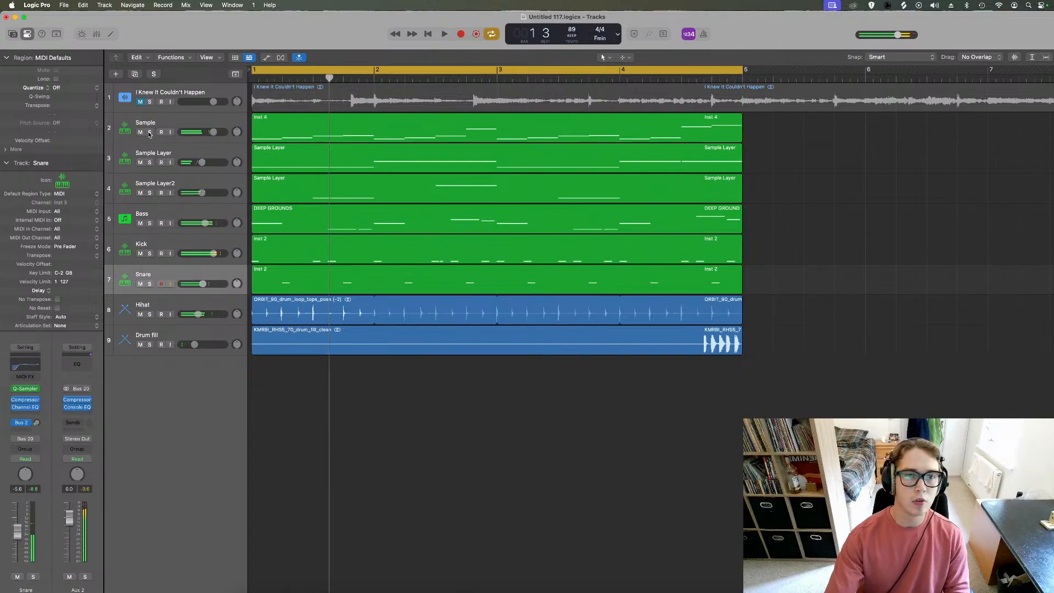
Mute the Sample Layer and Sample Layer2 tracks and play the loop with the Sample track soloed
left_click_drag(139, 163, 140, 193)
key("space")
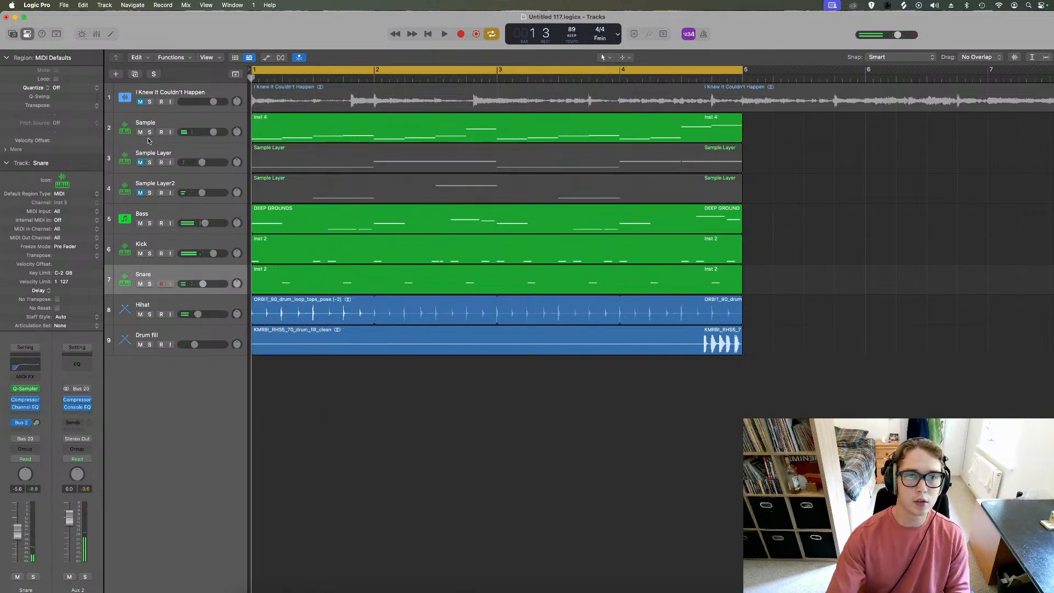
left_click(150, 132)
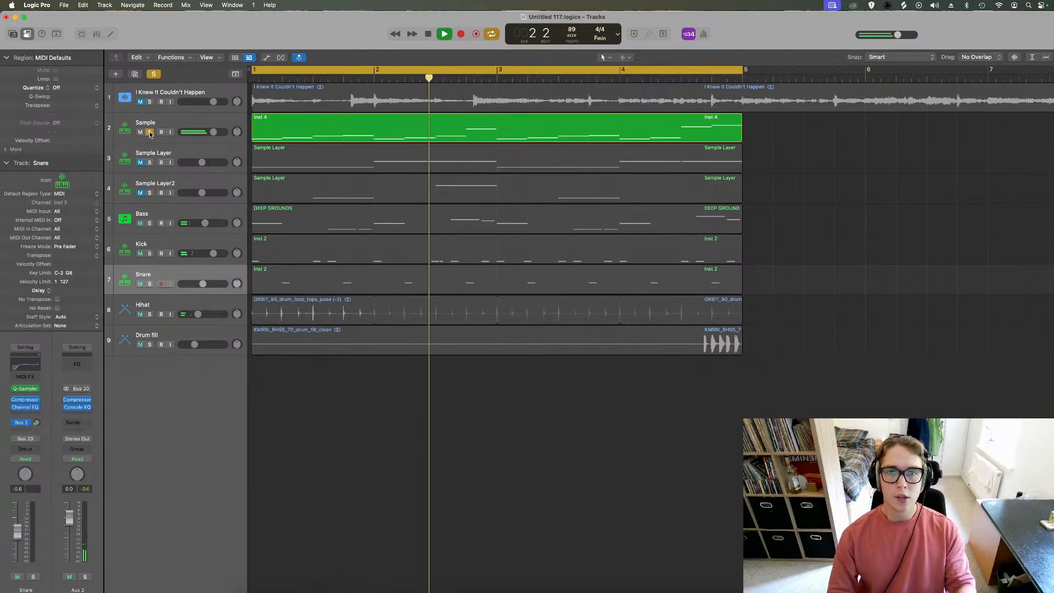
left_click(150, 133, "alt")
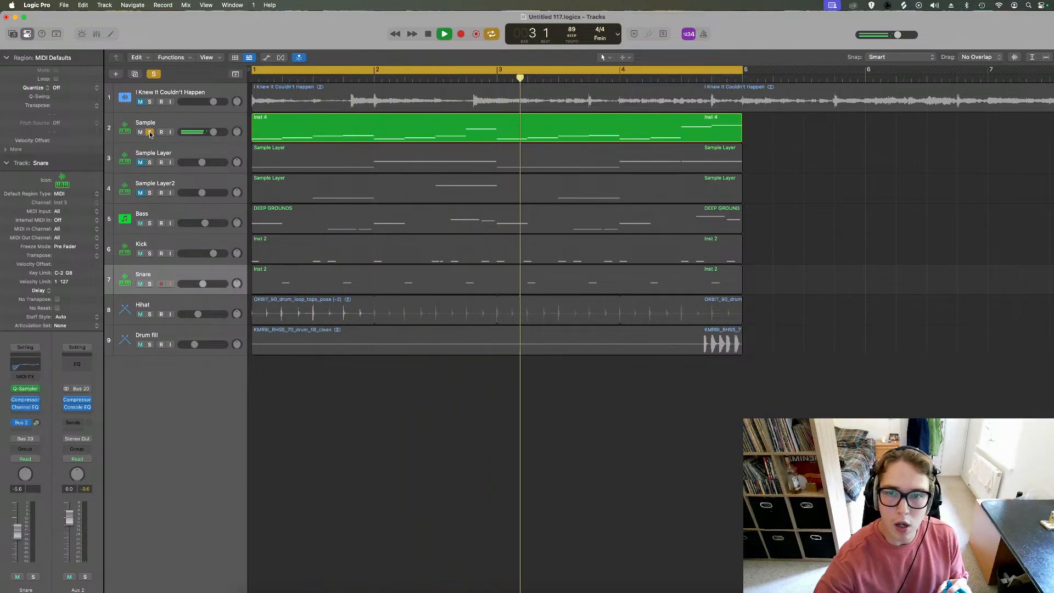
Solo Sample Layer and Sample Layer2, remove the solo from Sample and play the two layers alone
left_click(149, 162)
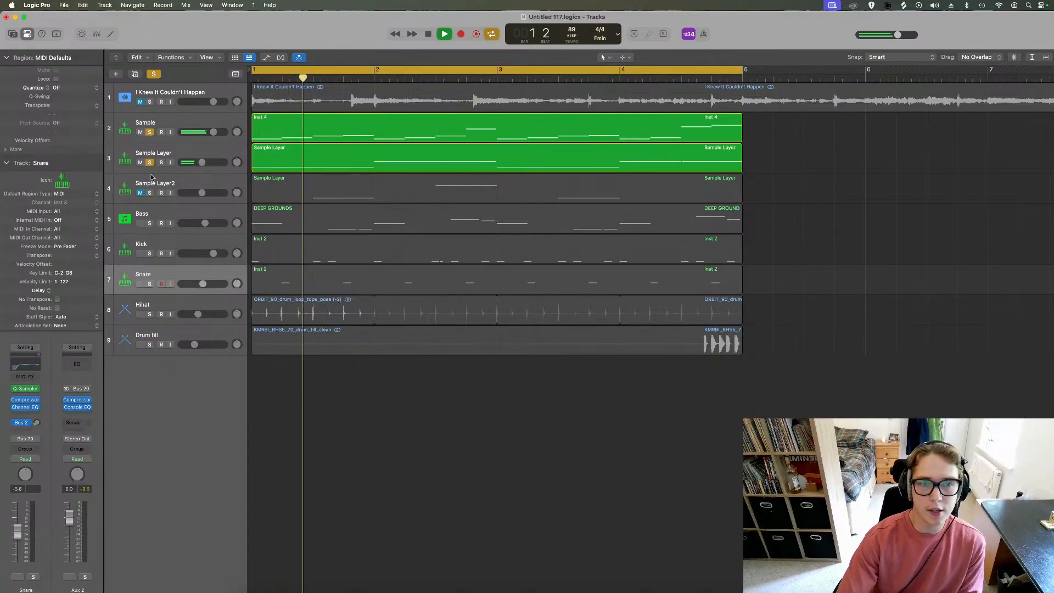
left_click(149, 193)
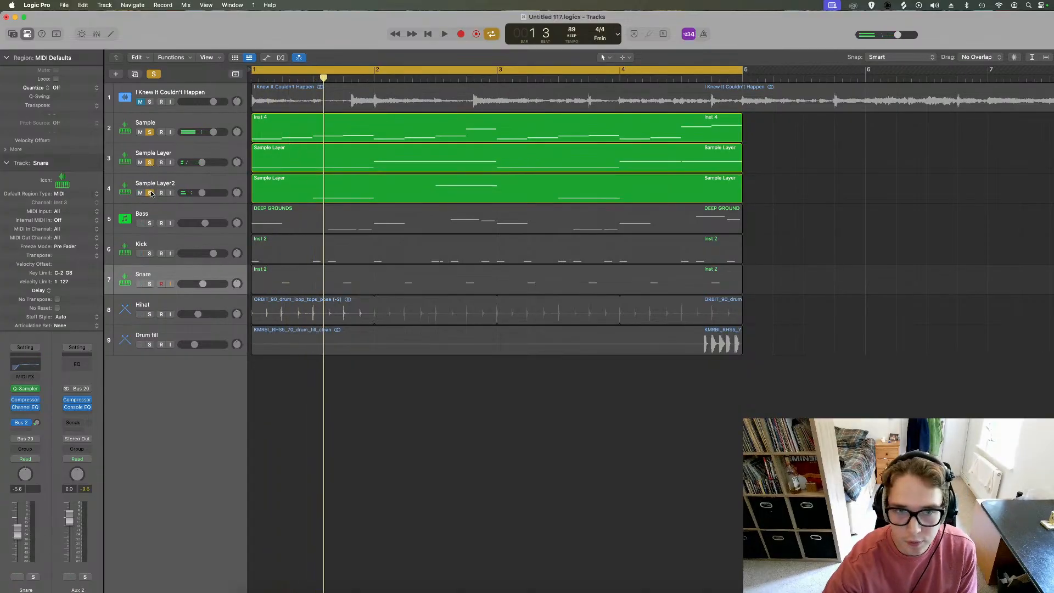
key("Return")
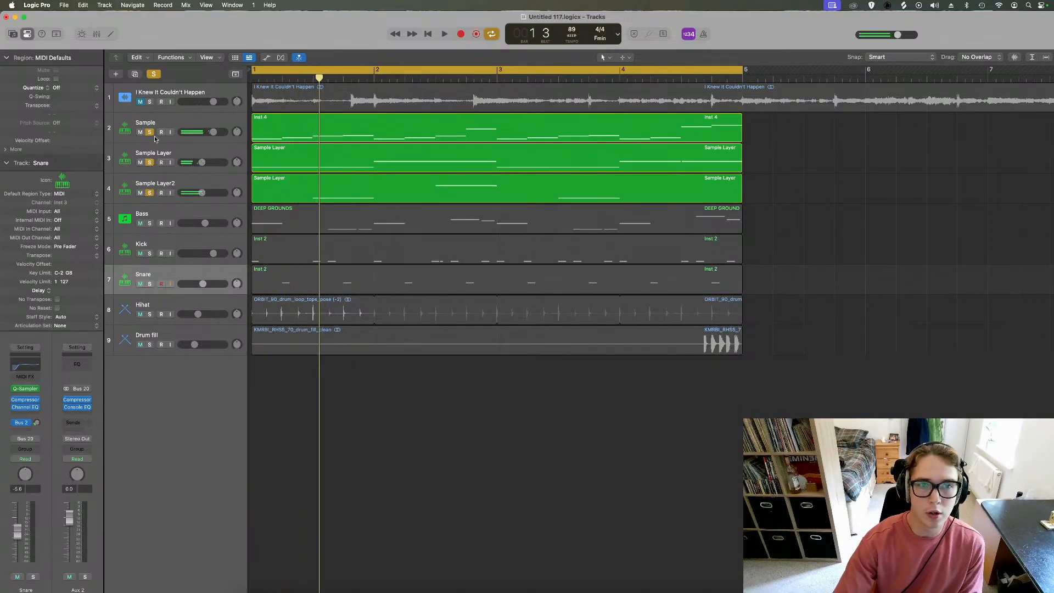
left_click(149, 132)
key("space")
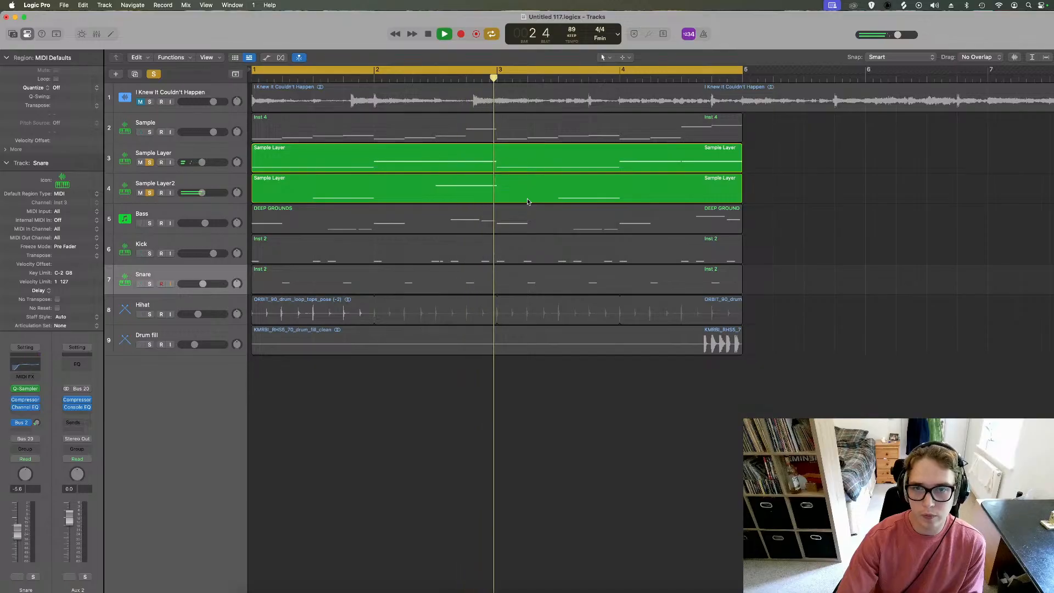
Add solos on every track from Bass to Drum fill during playback, stop playback and clear all solos
left_click_drag(149, 223, 149, 345)
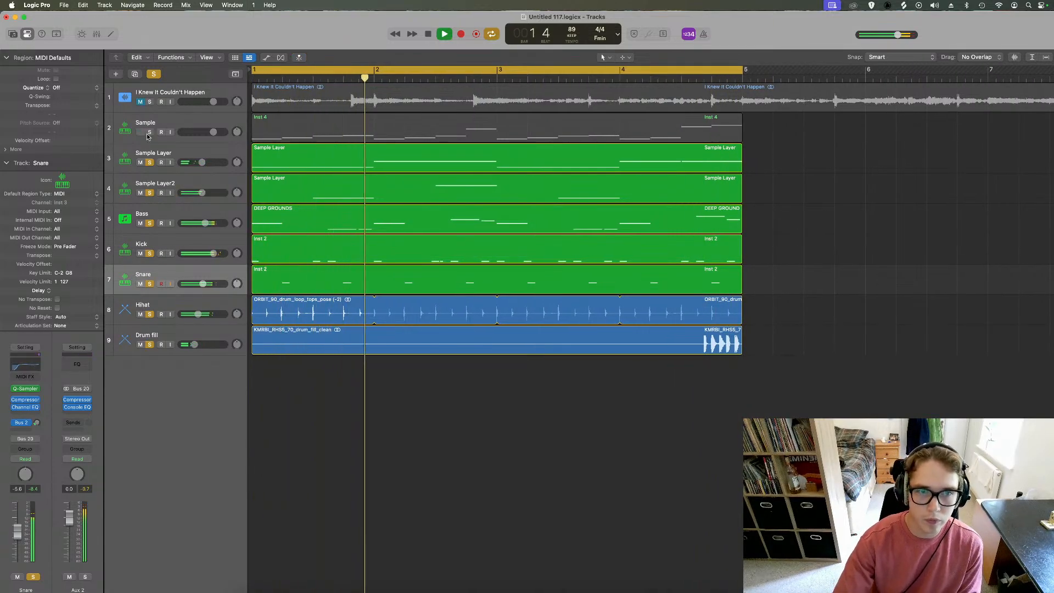
key("space")
left_click(154, 74)
Duplicate the Sample track with its settings, mute the original and move the copy below Sample Layer2
left_click(153, 129)
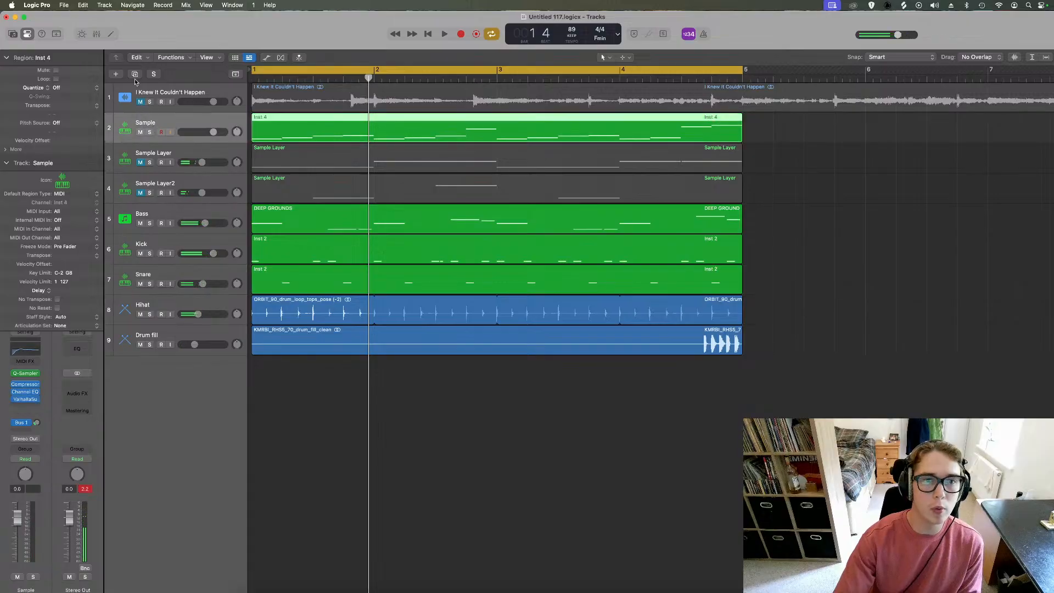
left_click(134, 75)
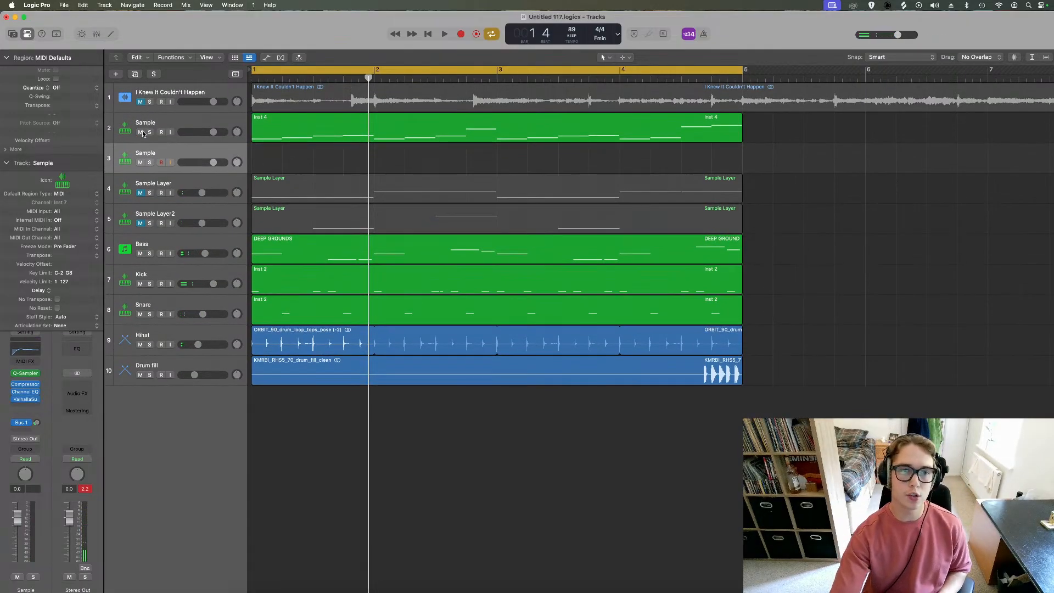
left_click(141, 132)
left_click_drag(180, 156, 180, 220)
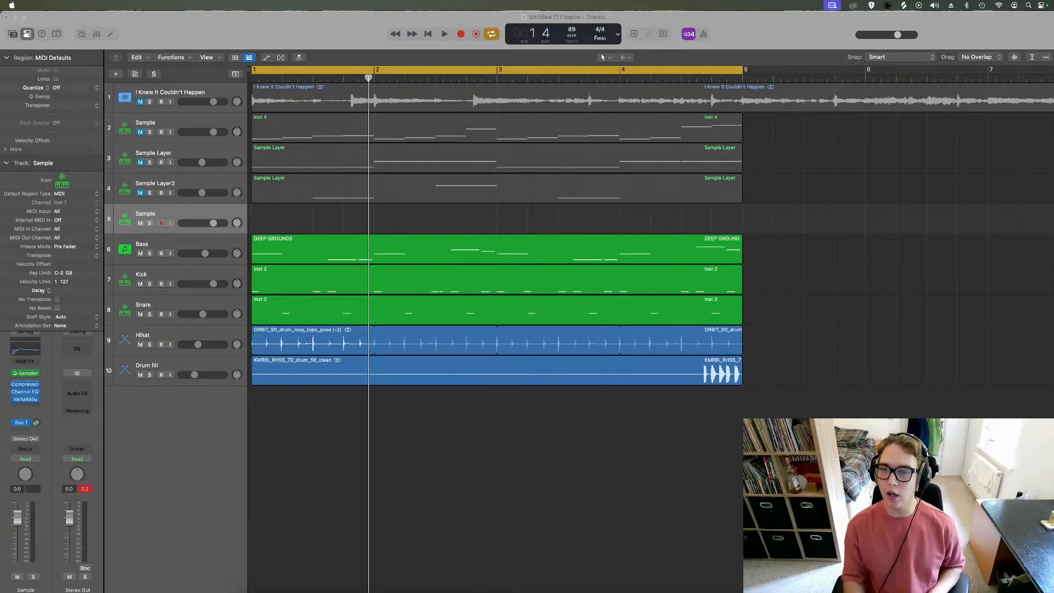
Open the duplicated Sample track's Quick Sampler and audition slices across the zoomed-in waveform
left_click(536, 338)
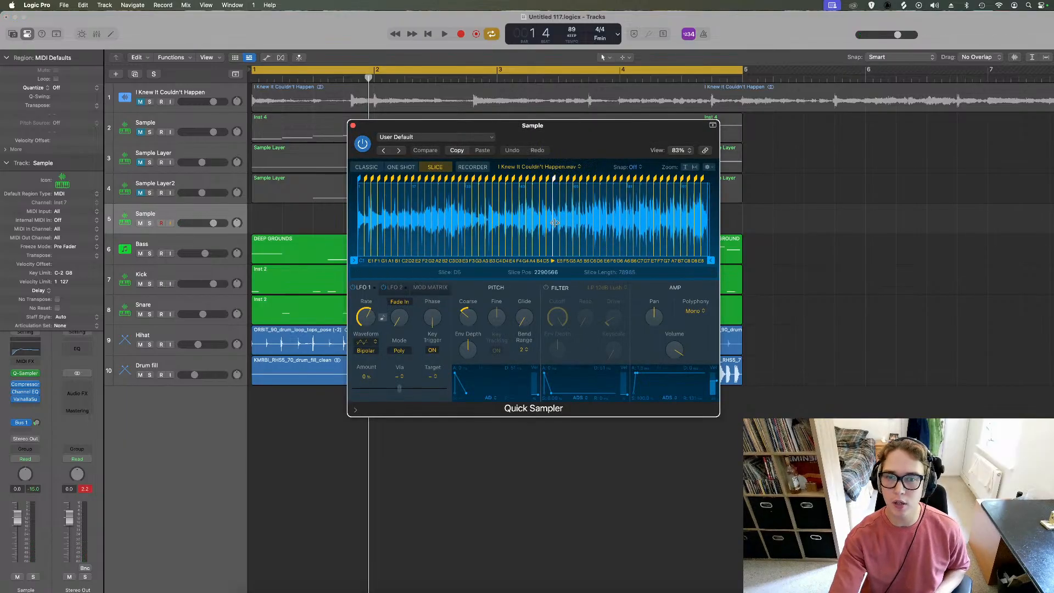
scroll(554, 222, "up", 10)
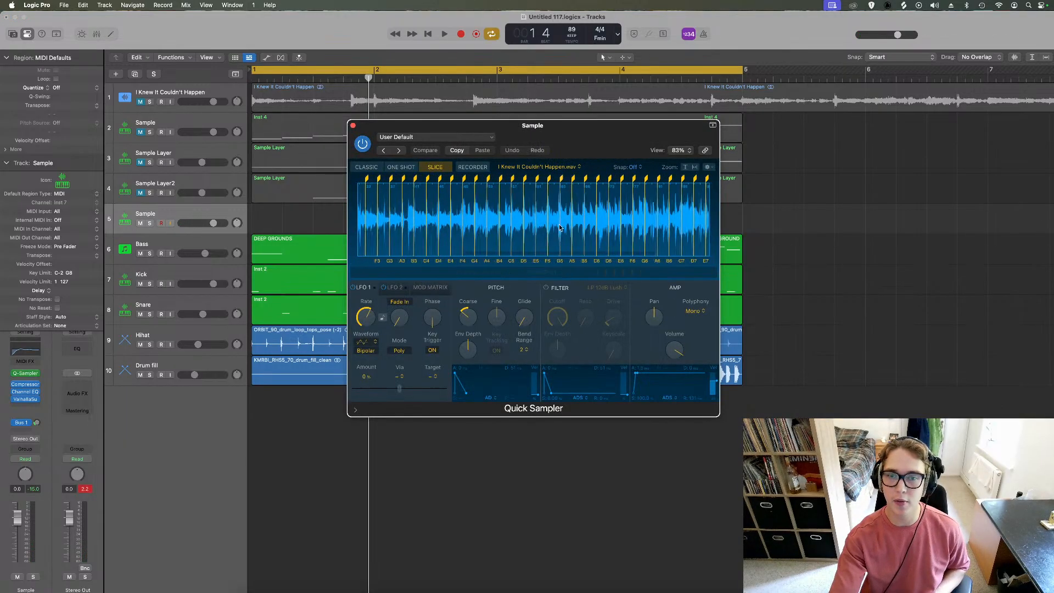
left_click(559, 228)
scroll(571, 227, "right", 5)
left_click(585, 226)
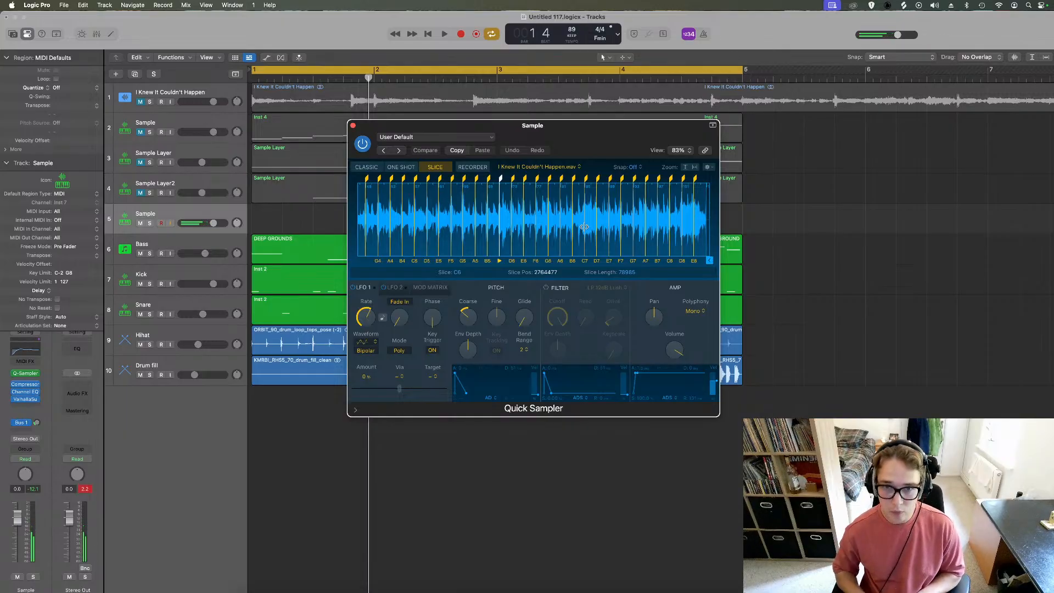
scroll(584, 226, "left", 5)
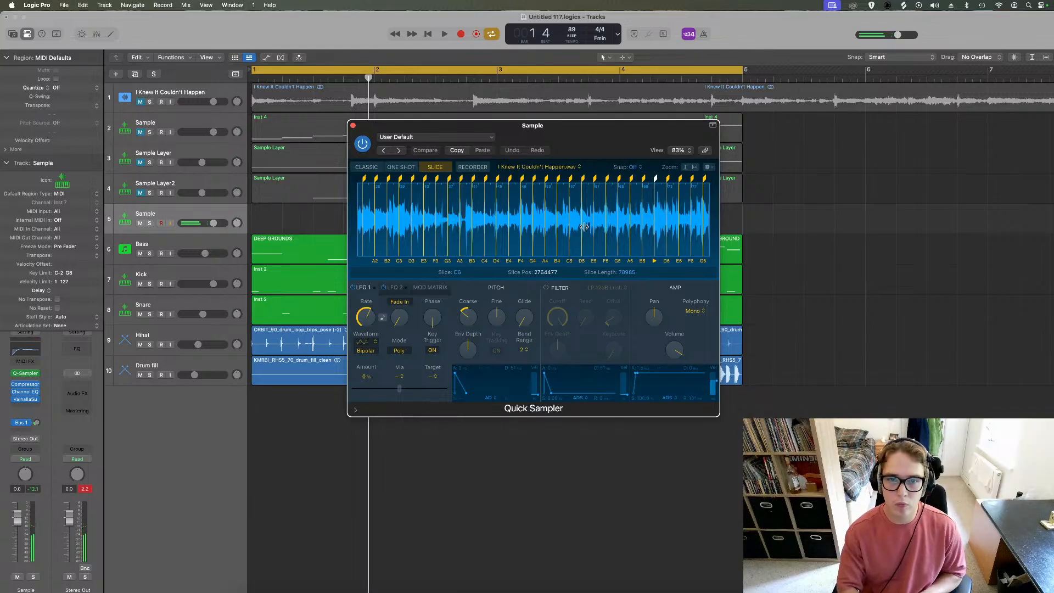
Rehearse slices of the new Sample track over the looping beat, restarting playback from bar 1
key("space")
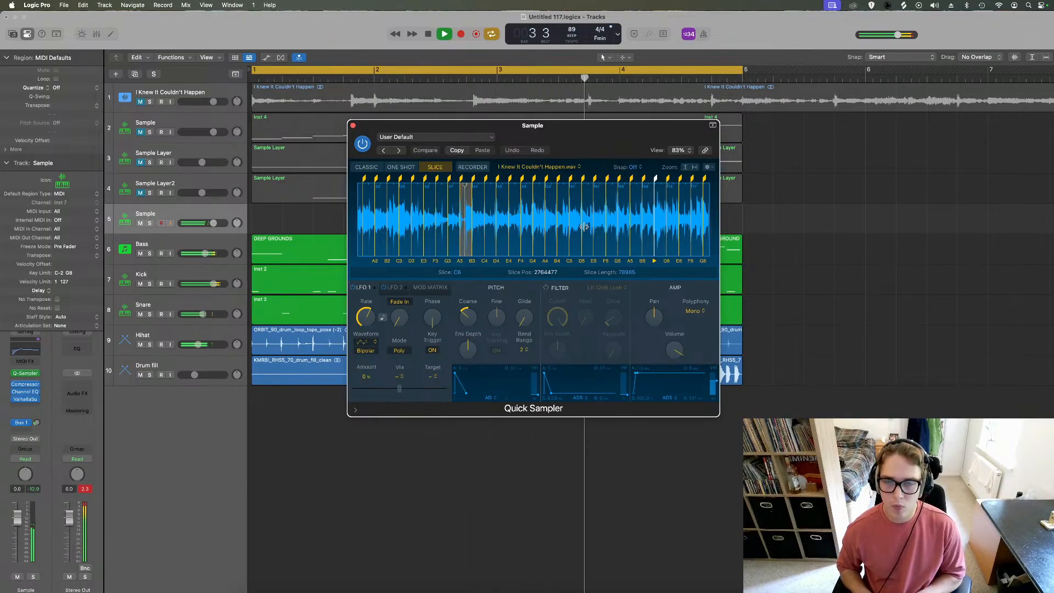
key("Return")
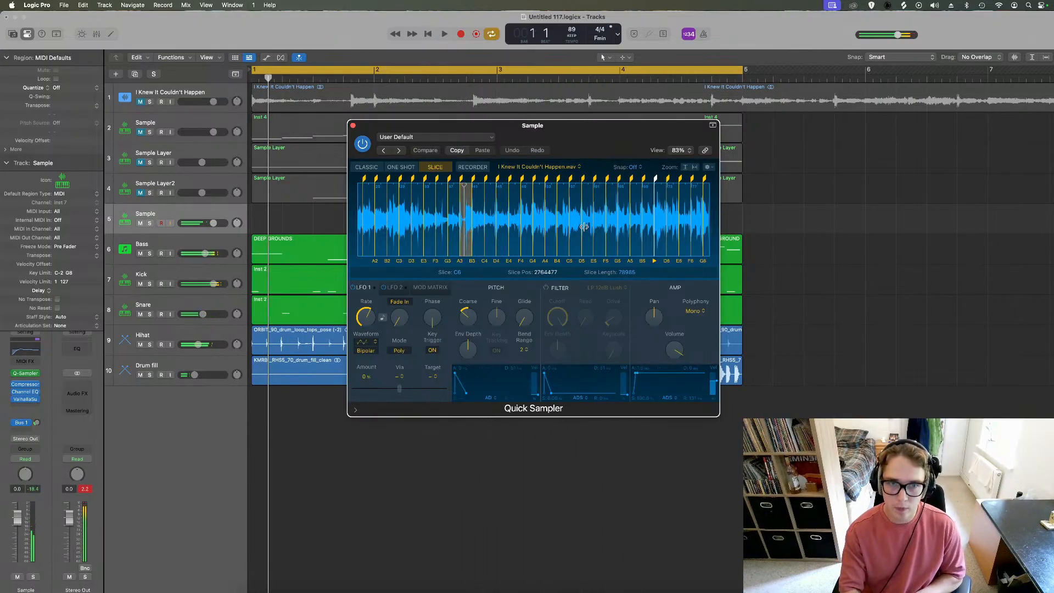
key("space")
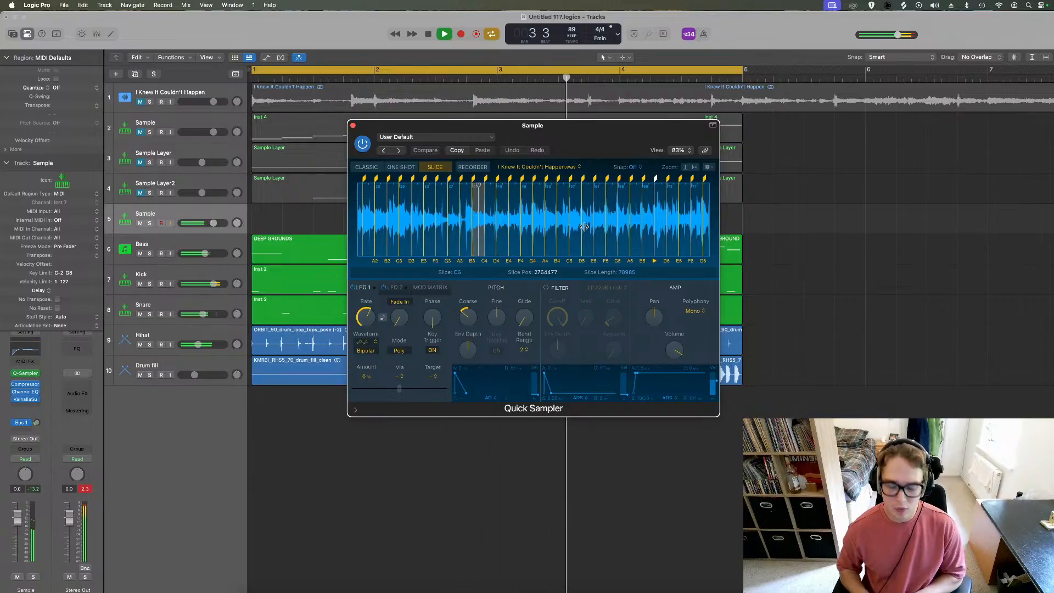
key("space")
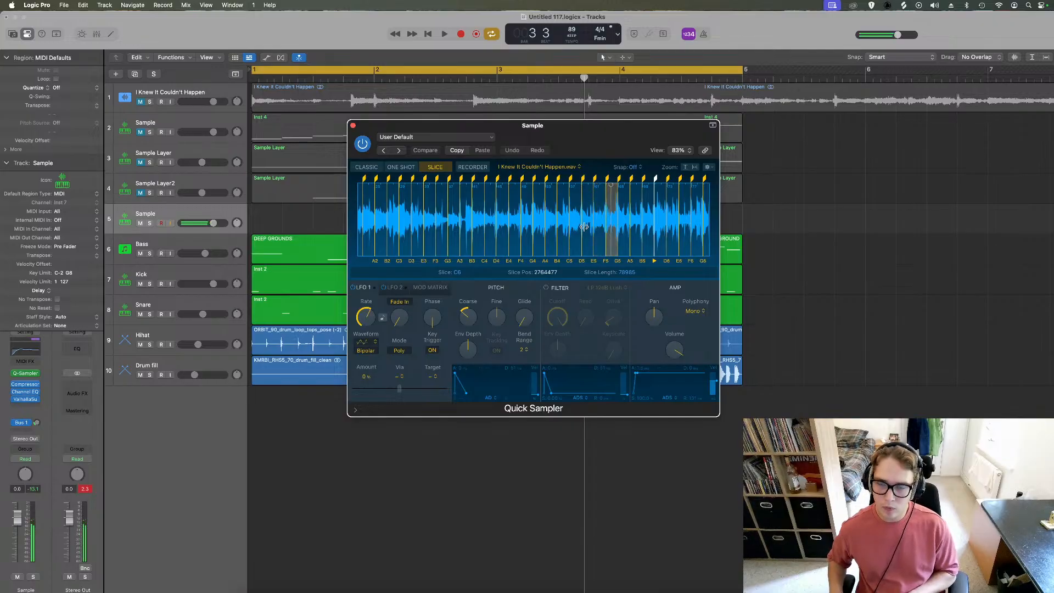
Record a new slice pattern over the four-bar loop on the duplicated Sample track and close its Quick Sampler
key("space")
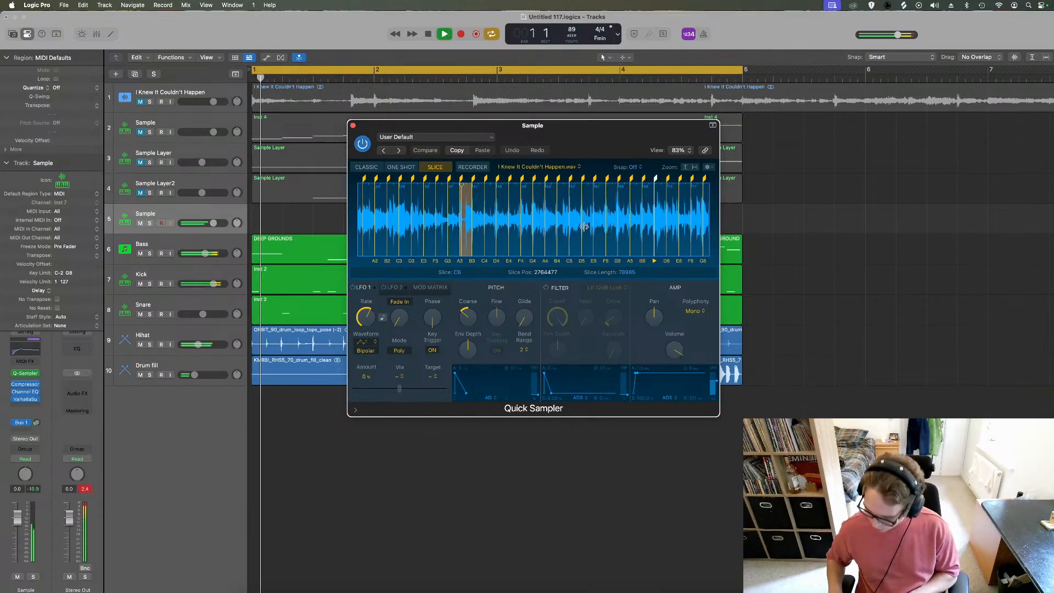
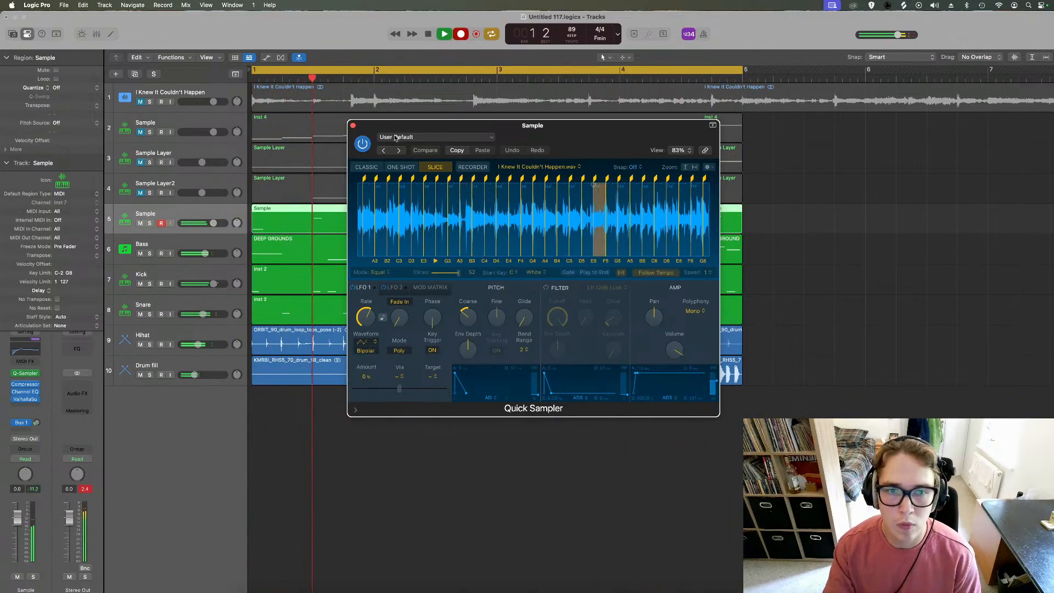
key("space")
left_click(353, 125)
Open the newly recorded Sample region in the Piano Roll and hide the automation area
double_click(377, 212)
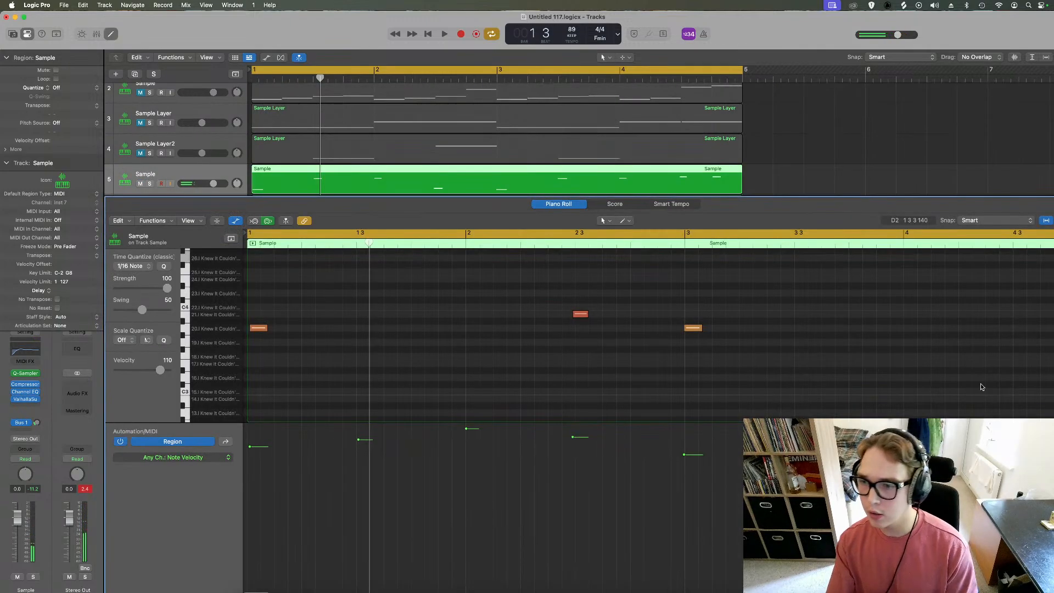
scroll(454, 287, "up", 1)
left_click(234, 221)
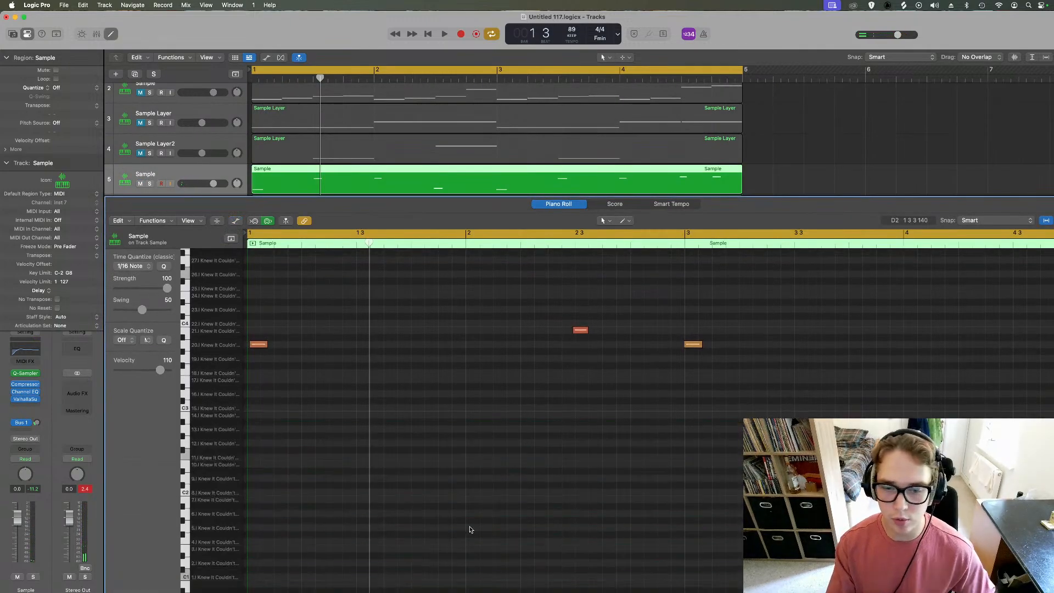
left_click(519, 591)
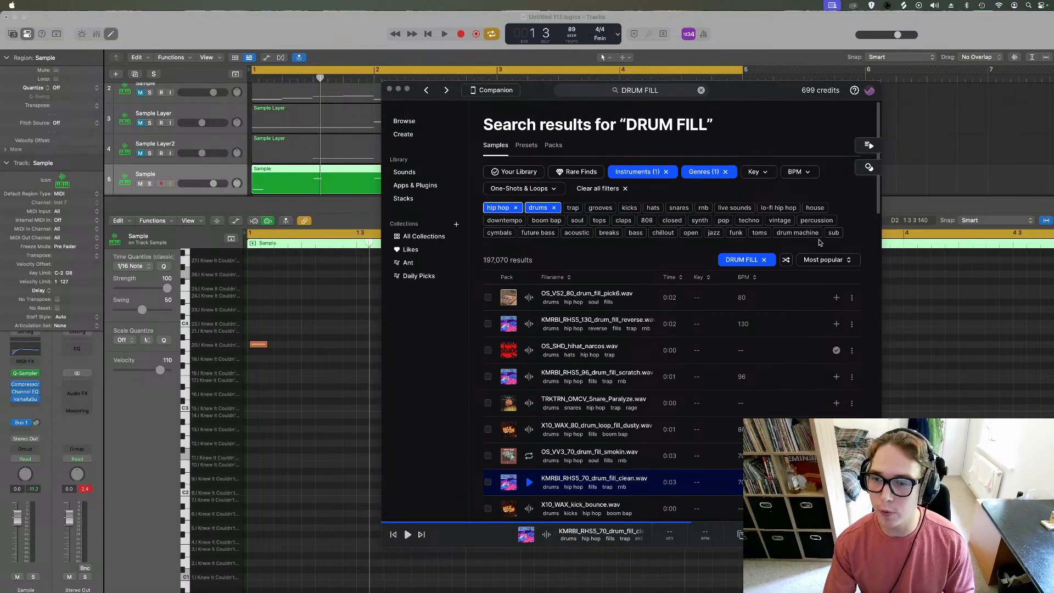
left_click(946, 193)
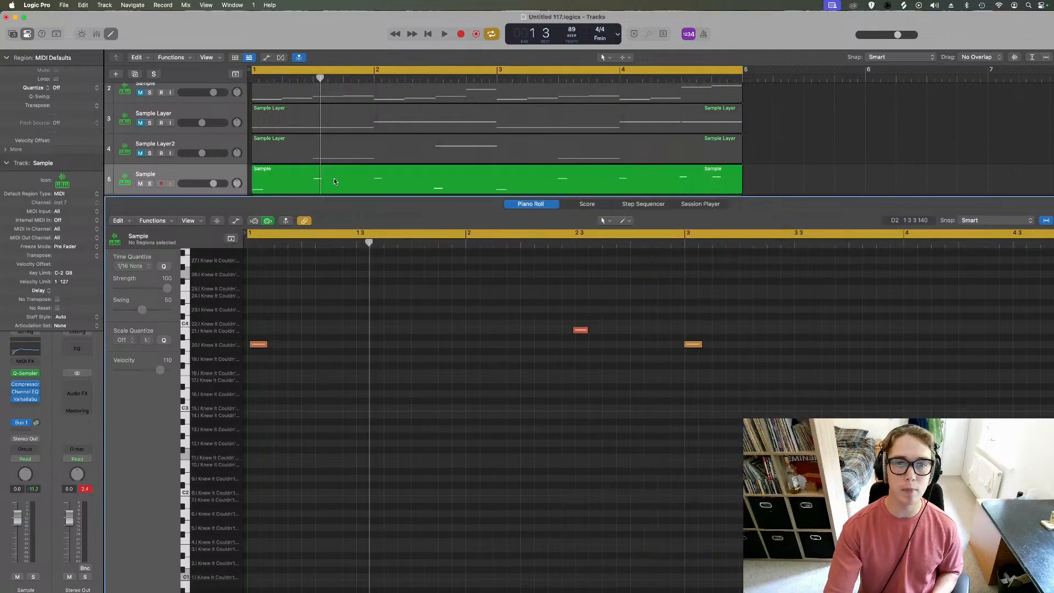
Quantize all notes of the new Sample region to 1/16 notes, force them legato and play the result
left_click(334, 181)
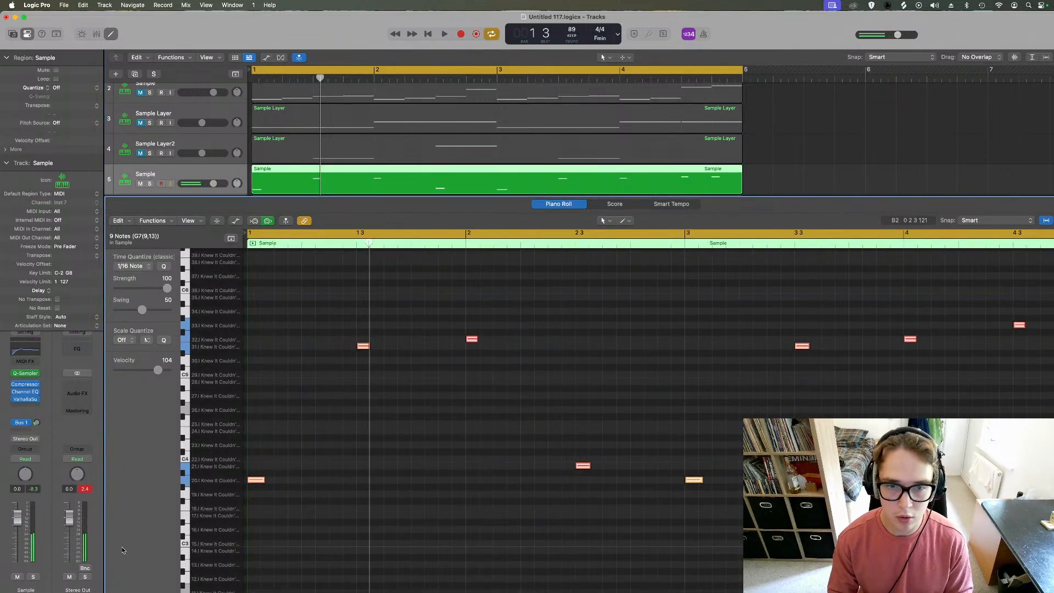
key("shift+l")
key("space")
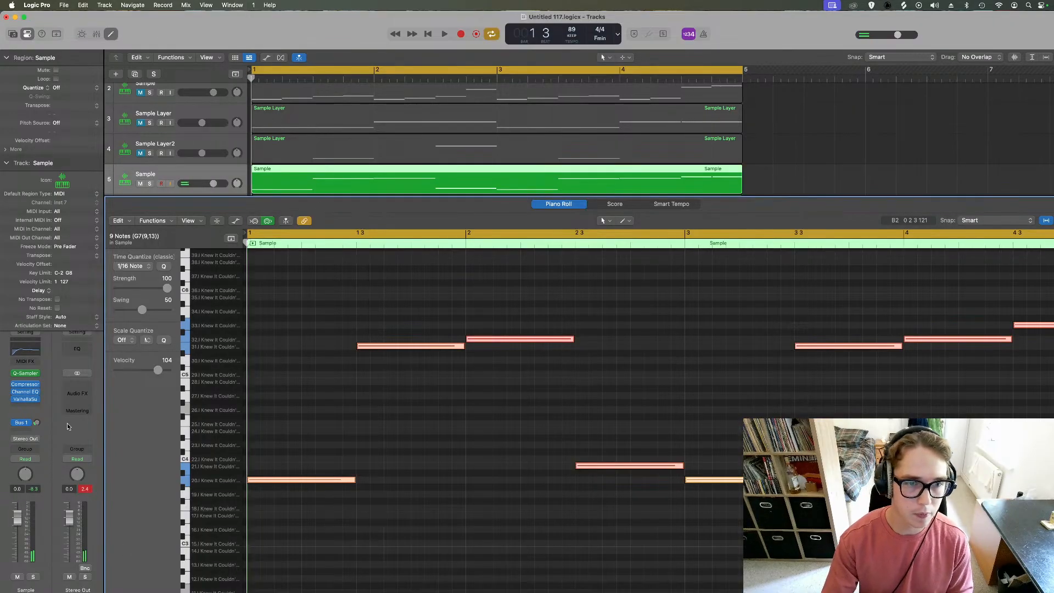
Turn on Gate in the new Sample track's Quick Sampler, then close the plug-in and the Piano Roll
left_click(26, 374)
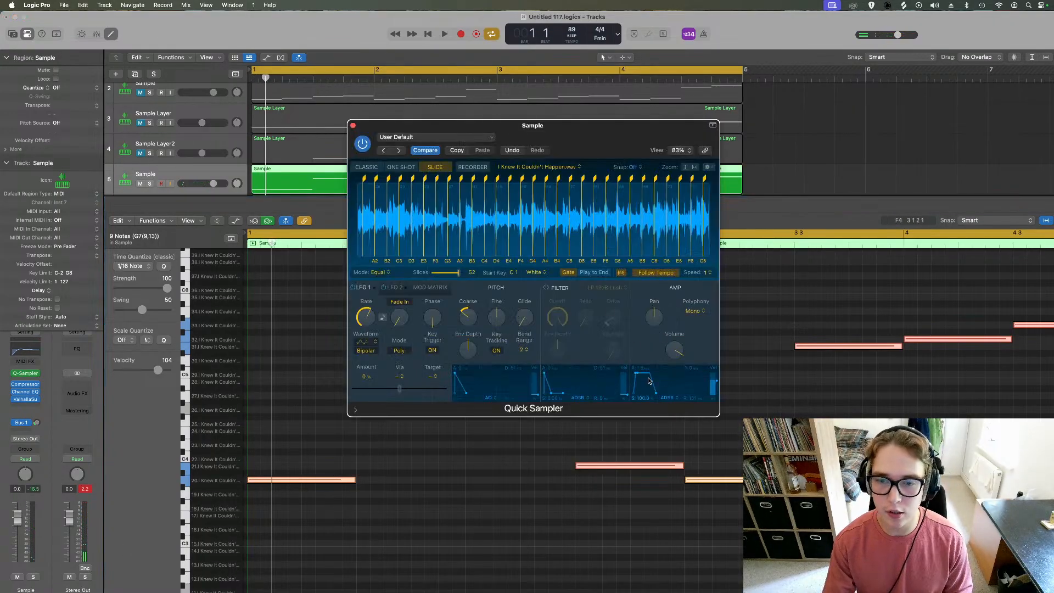
left_click(353, 125)
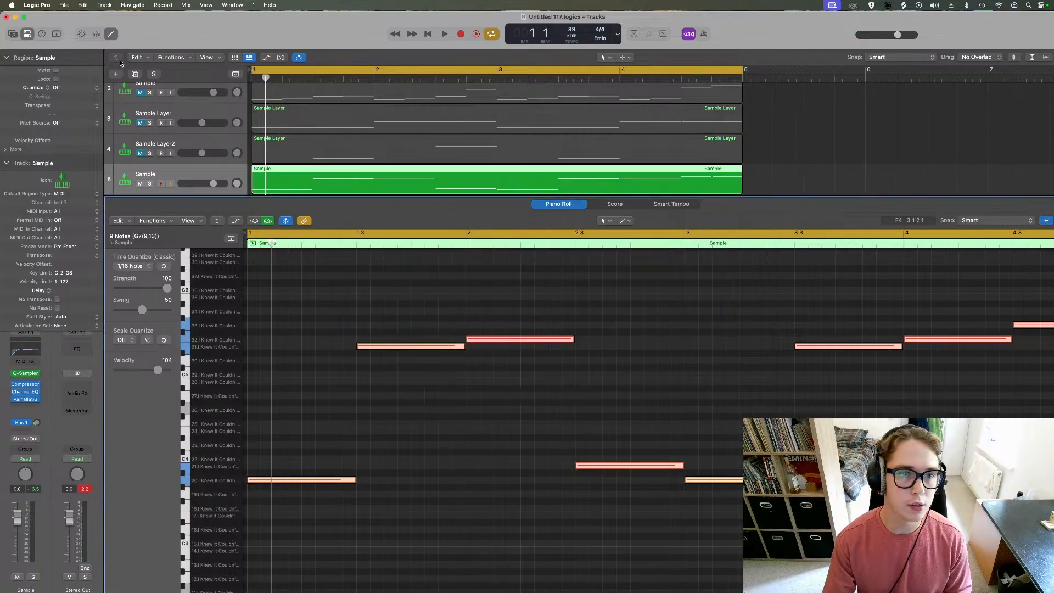
left_click(110, 34)
Check the slice settings in the original Sample track's Quick Sampler and close the plug-in
left_click(158, 178)
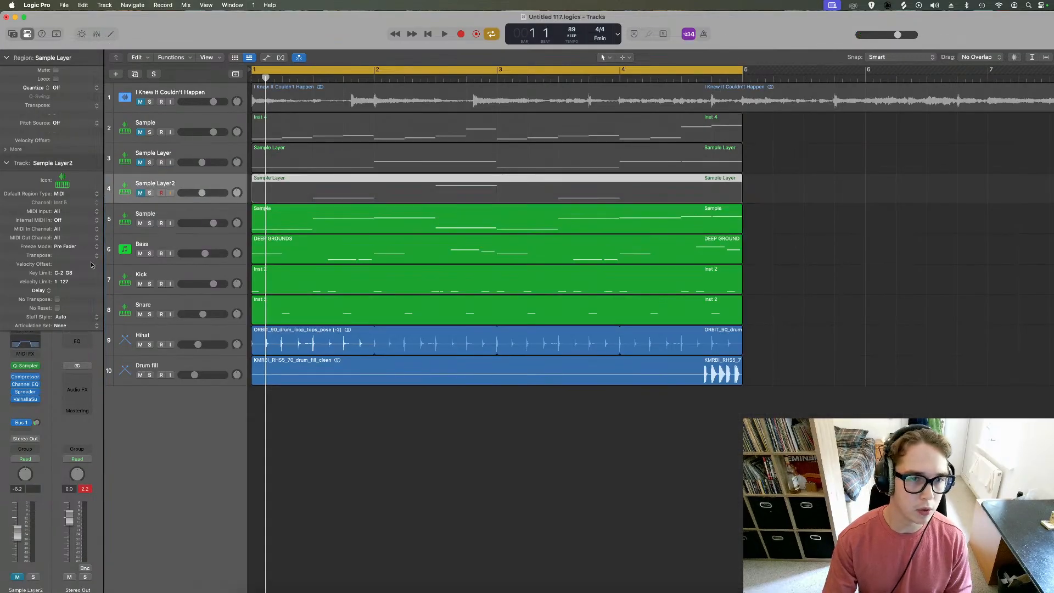
left_click(171, 121)
key("v")
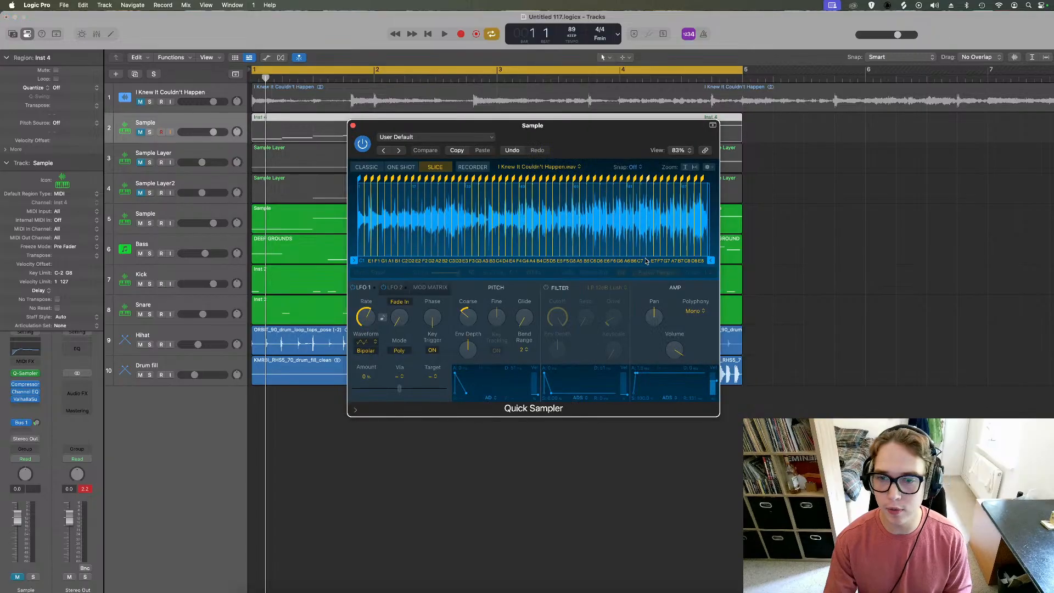
left_click(353, 126)
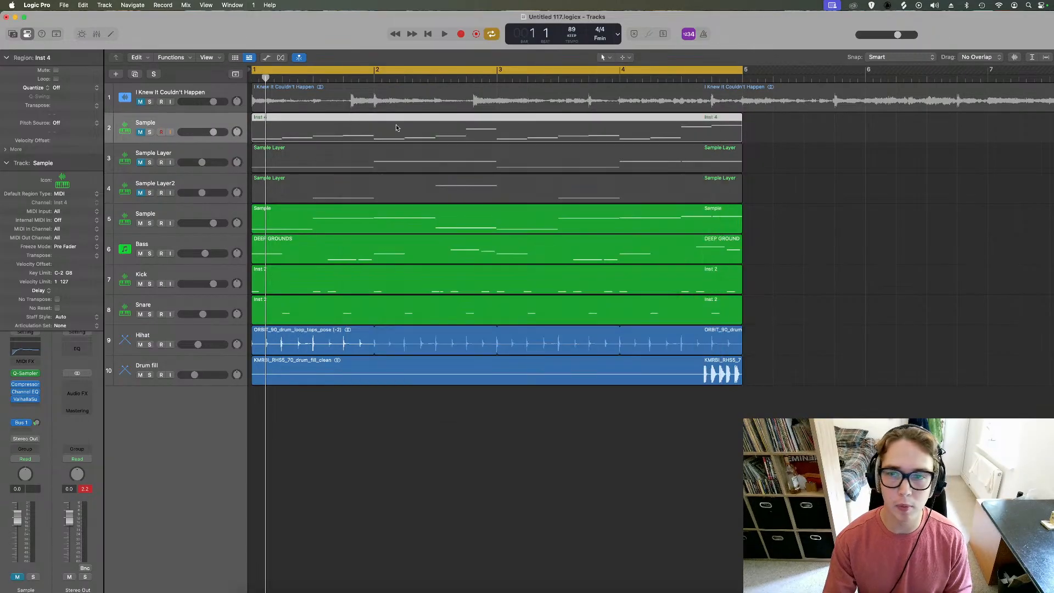
Play the beat and set the second Sample track's ValhallaSupermassive mix to 18.5% and its volume to -2.3 dB
left_click(181, 208)
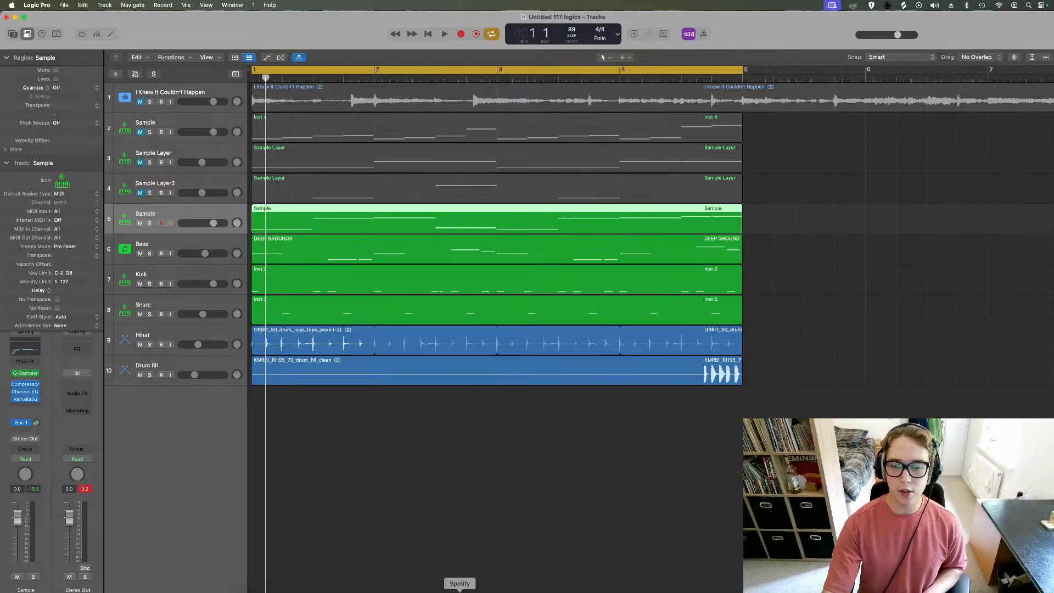
left_click(489, 591)
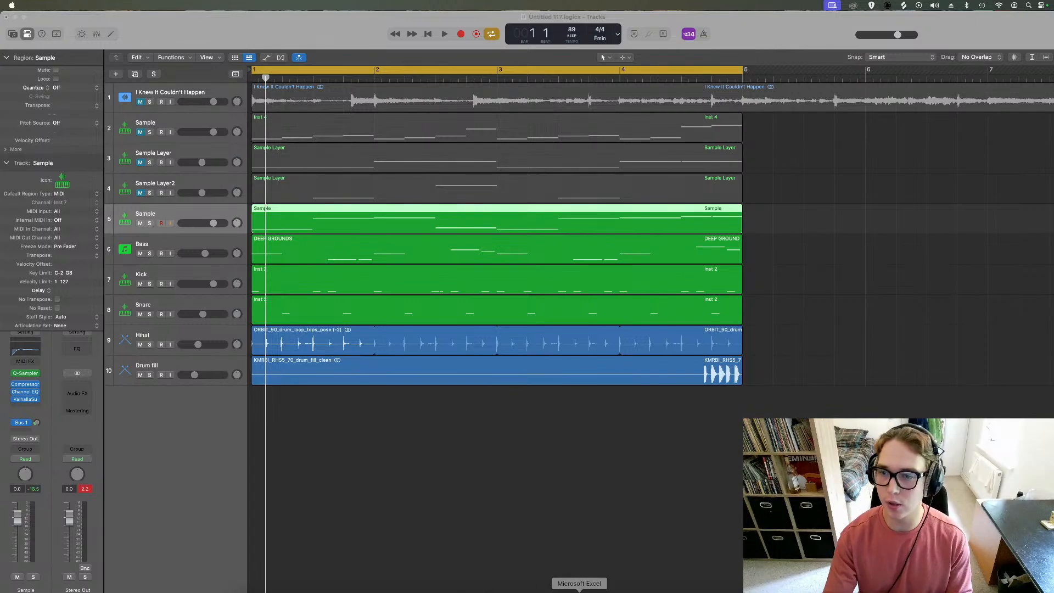
left_click(521, 295)
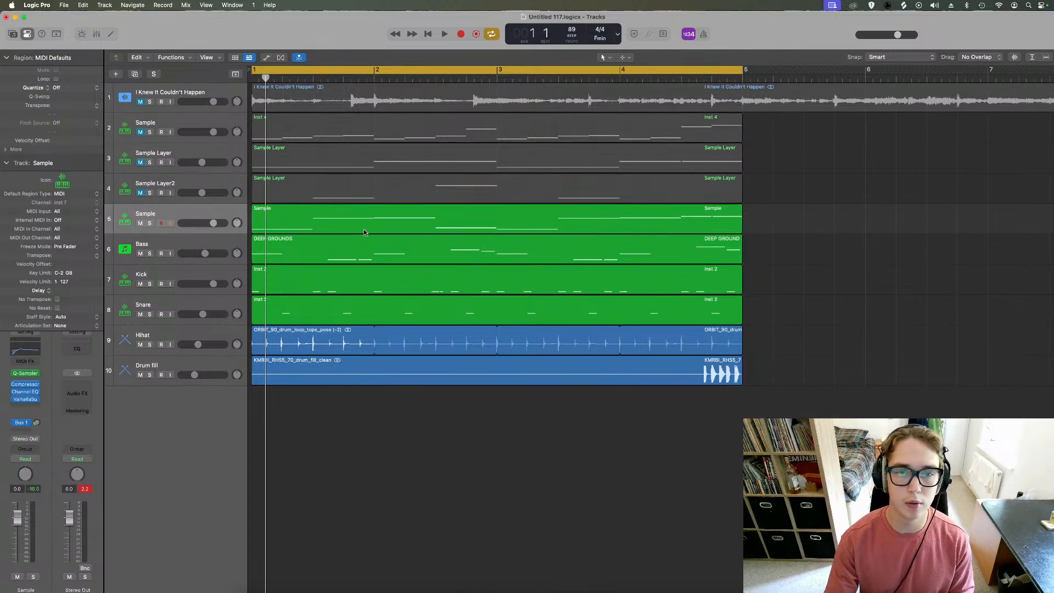
key("space")
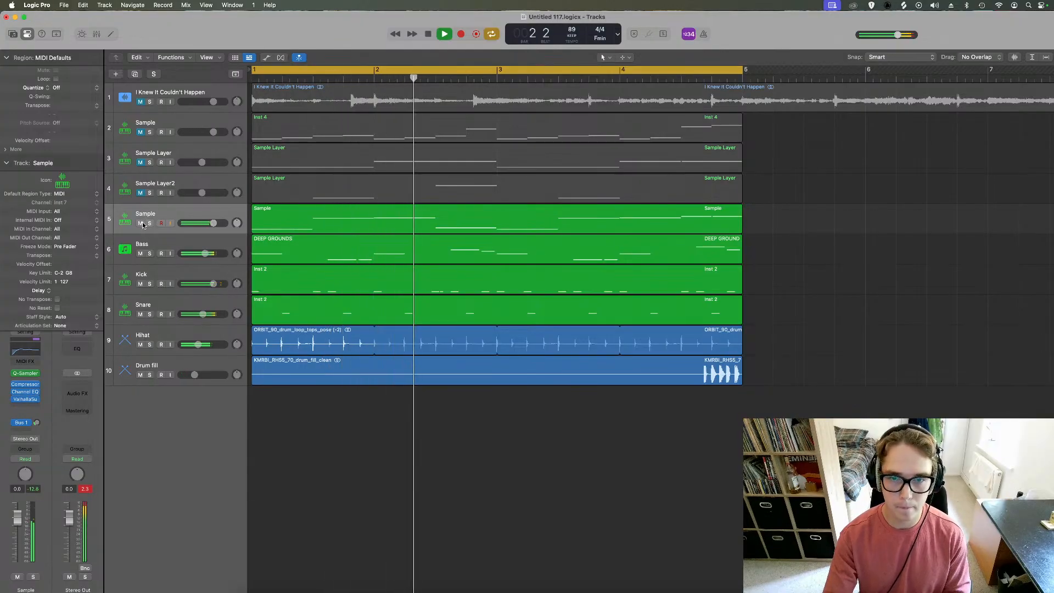
left_click(31, 402)
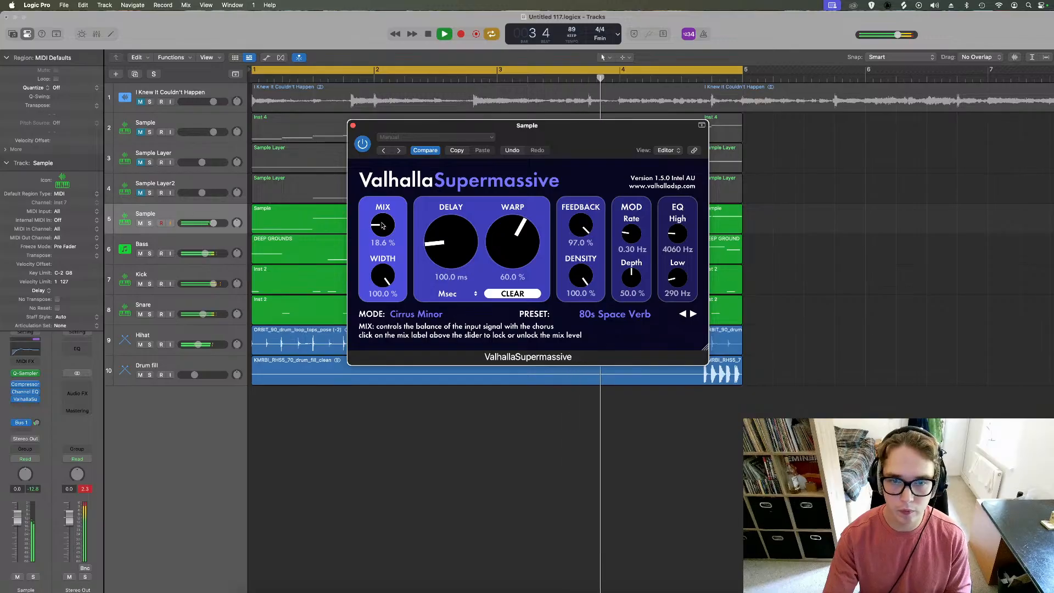
left_click_drag(214, 223, 210, 223)
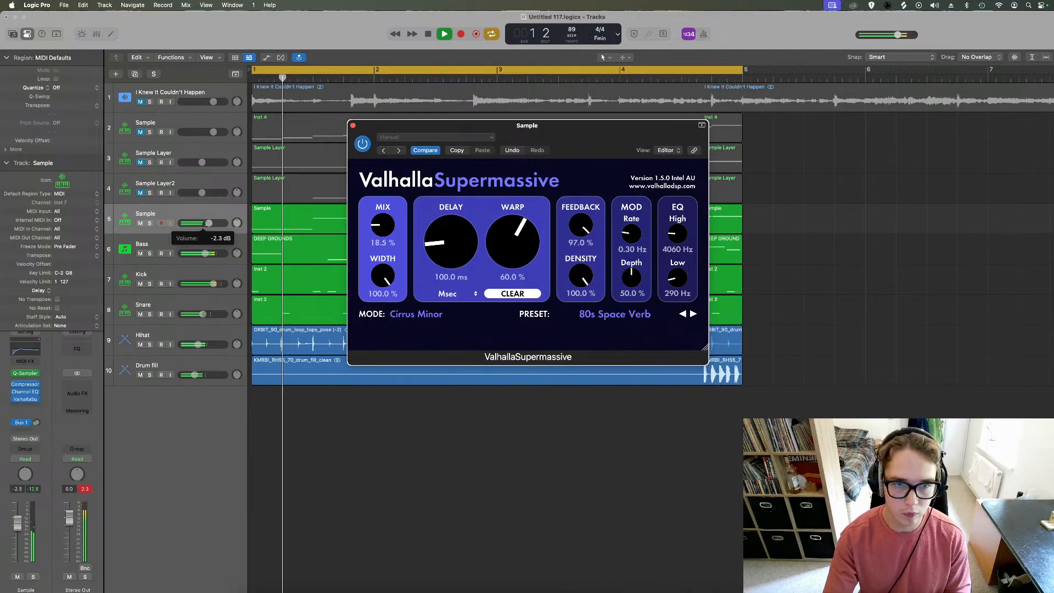
Rename the second Sample track to "Sample 2" and close its ValhallaSupermassive window
left_click(150, 216)
double_click(149, 216)
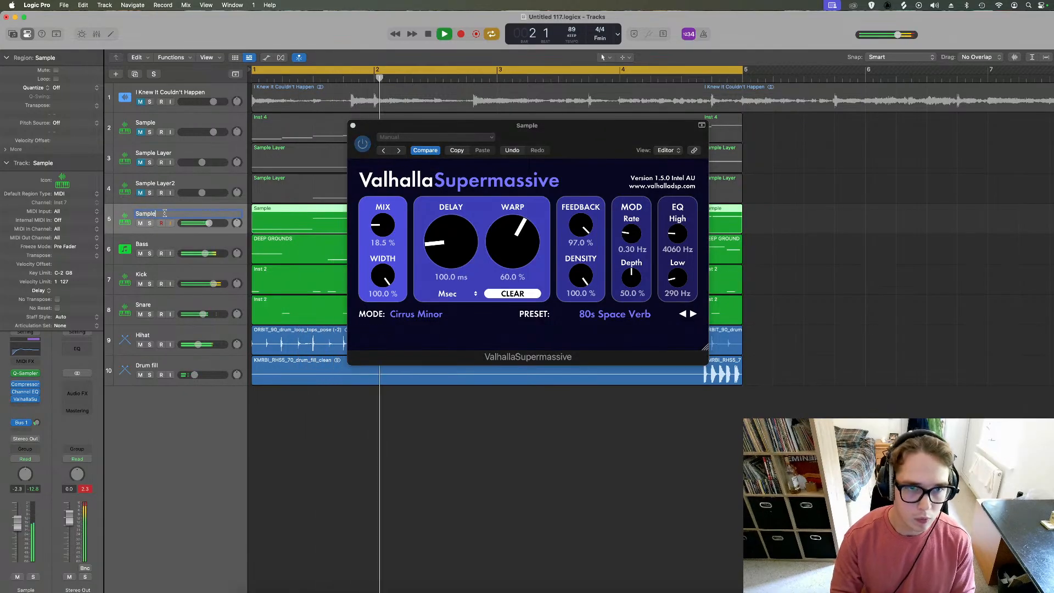
type("2")
key("Return")
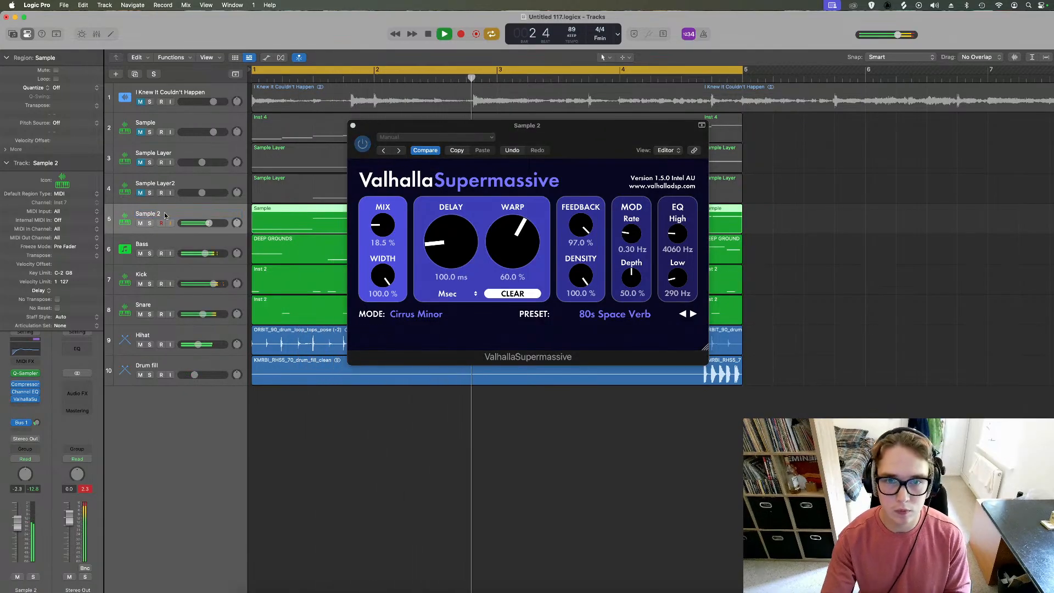
left_click(352, 123)
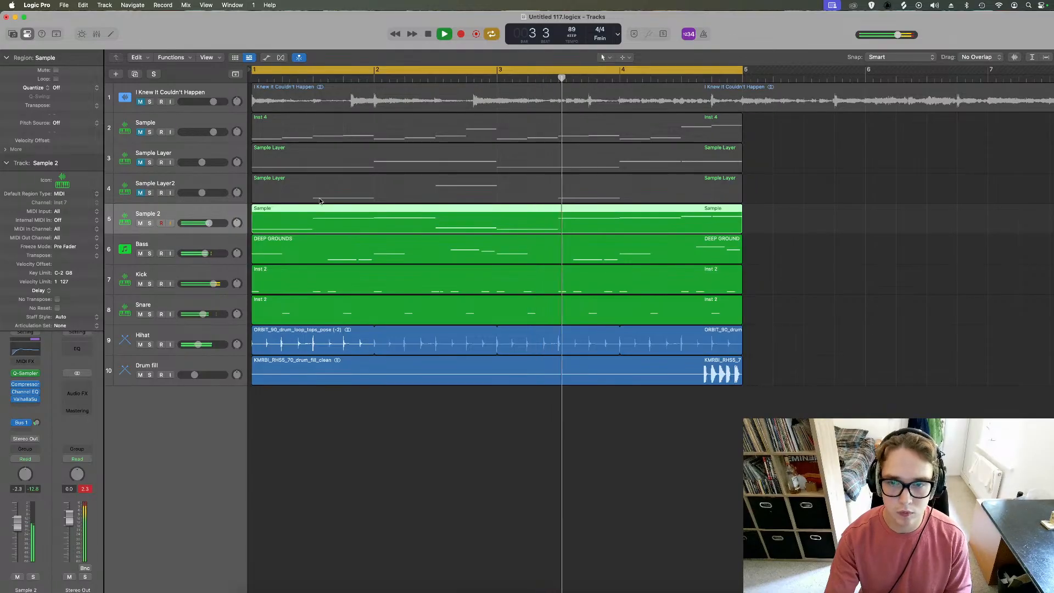
Look over the Sample 2 region's notes in the Piano Roll and close the editor
key("p")
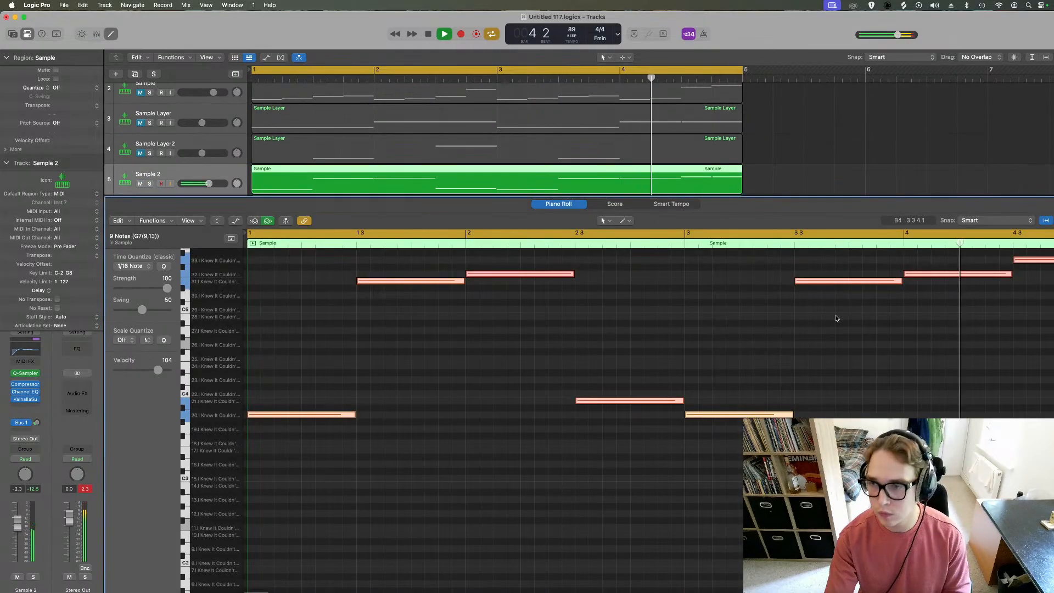
scroll(831, 330, "up", 4)
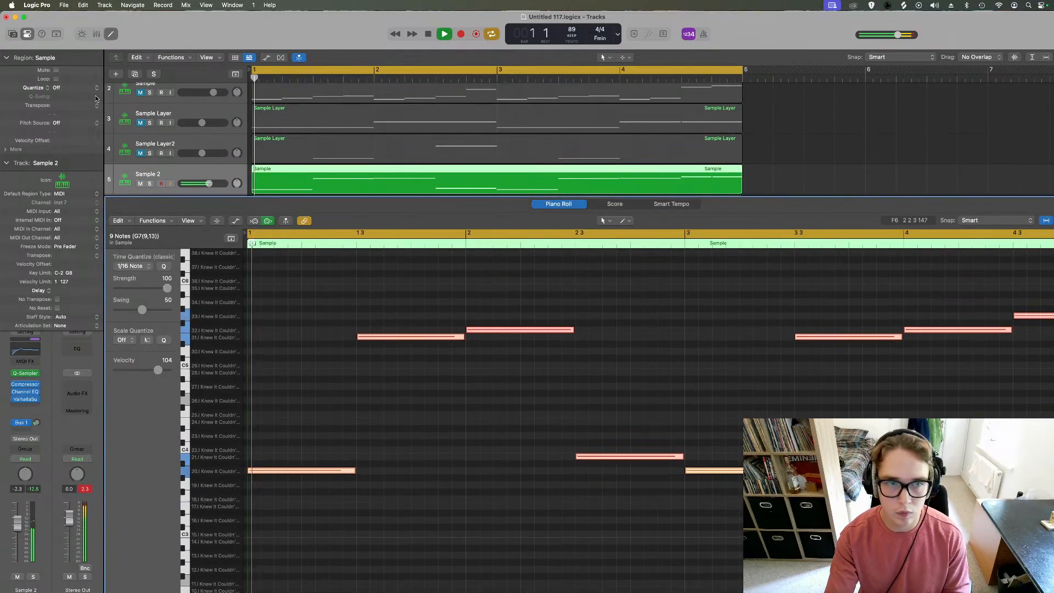
left_click(110, 34)
key("space")
Mute Sample 2, unmute the Sample, Sample Layer and Sample Layer2 tracks, and play back the original chop
left_click(140, 223)
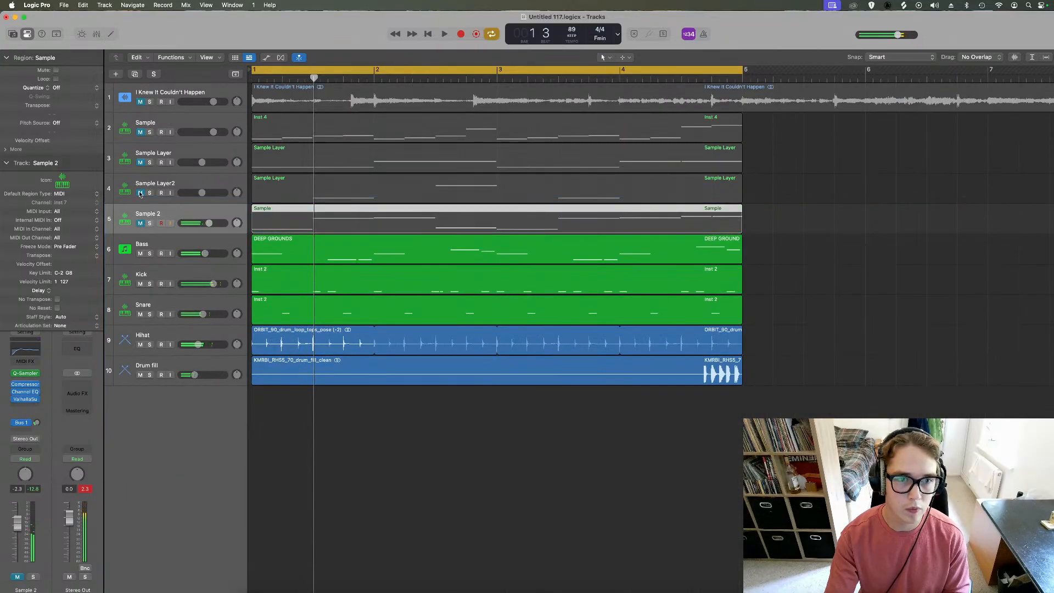
left_click_drag(140, 193, 139, 130)
key("space")
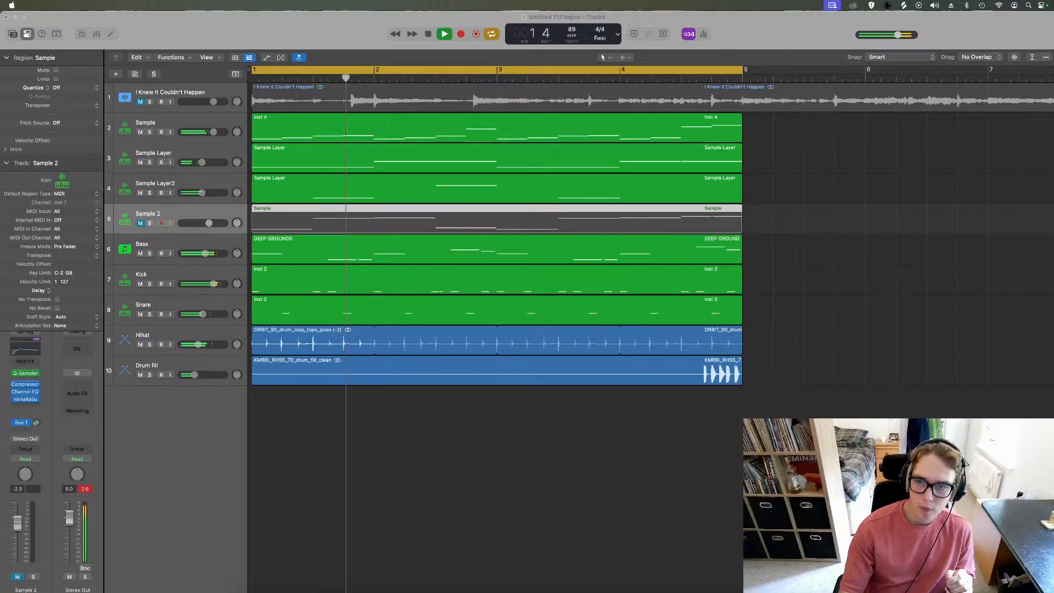
left_click(395, 444)
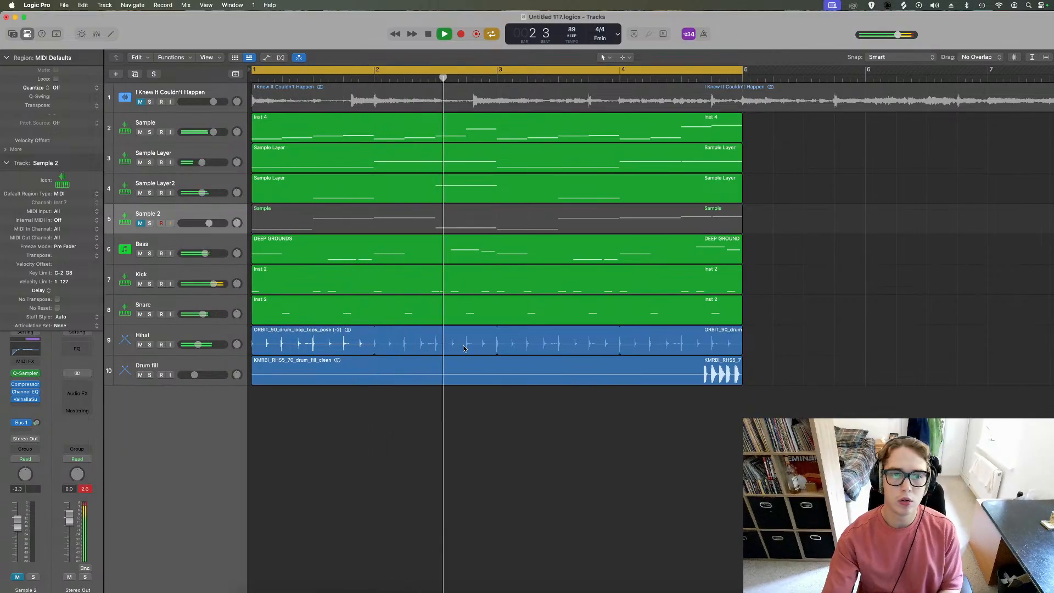
key("space")
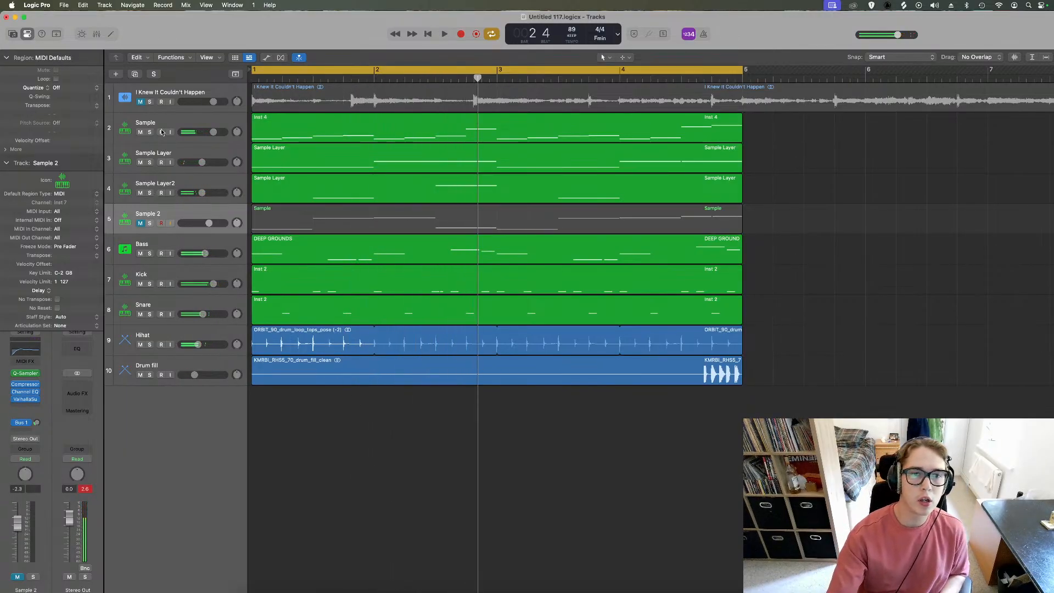
Duplicate the original Sample track with its settings and mute the original Sample, Sample Layer and Sample Layer2 tracks
left_click(160, 127)
left_click(135, 73)
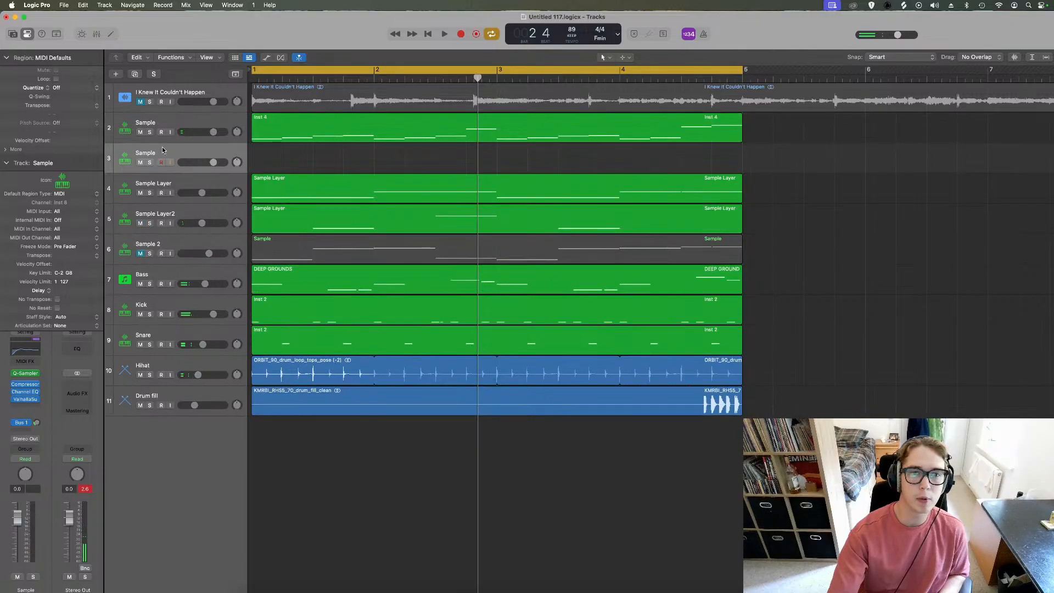
left_click(140, 132)
left_click(140, 192)
left_click(140, 222)
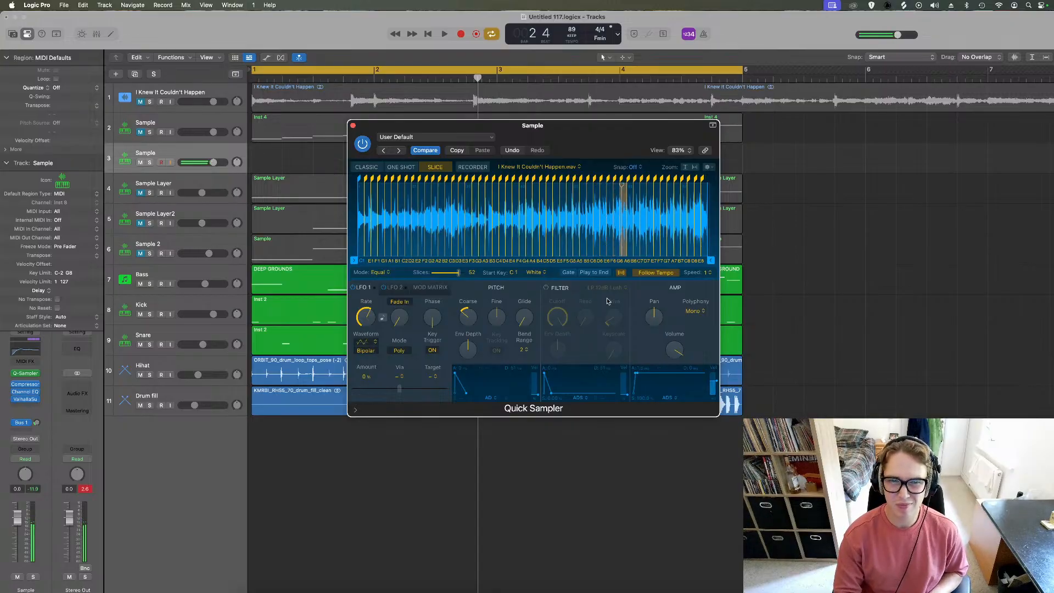
Rehearse and record a new four-bar chop on the duplicated Sample track, and close its Quick Sampler
key("space")
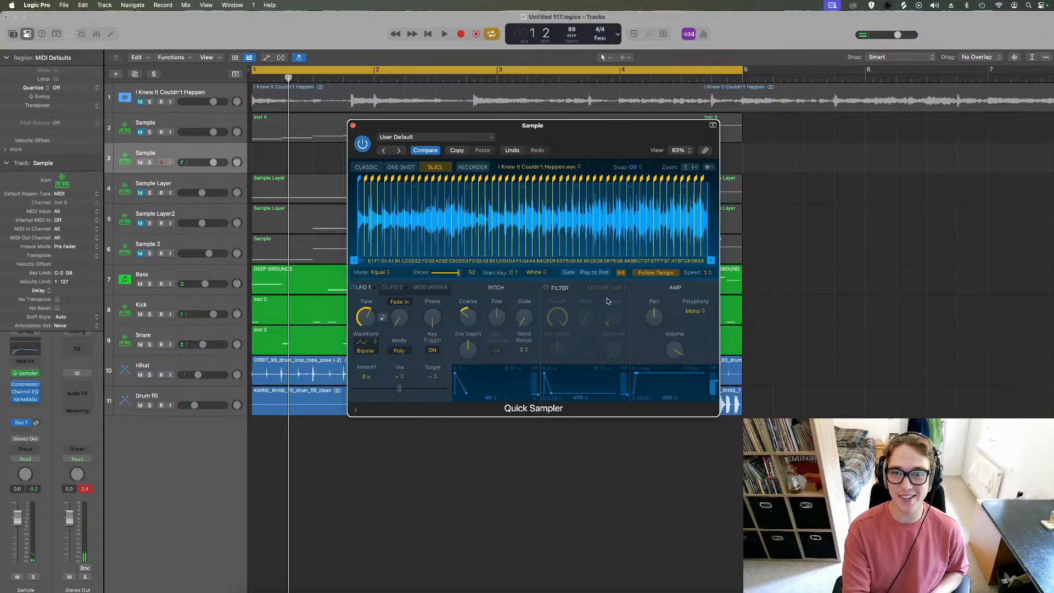
key("r")
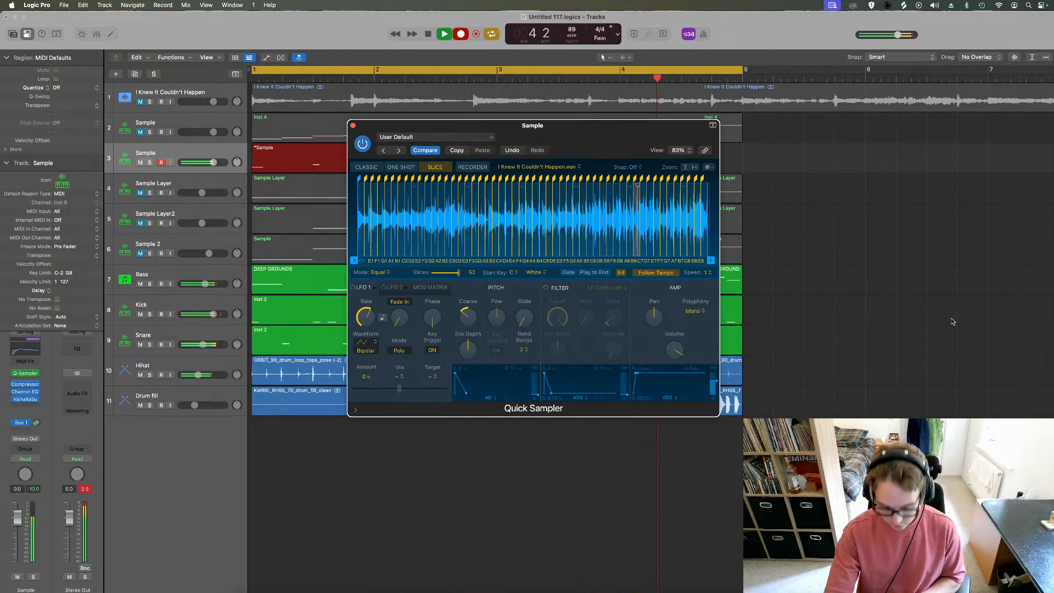
key("space")
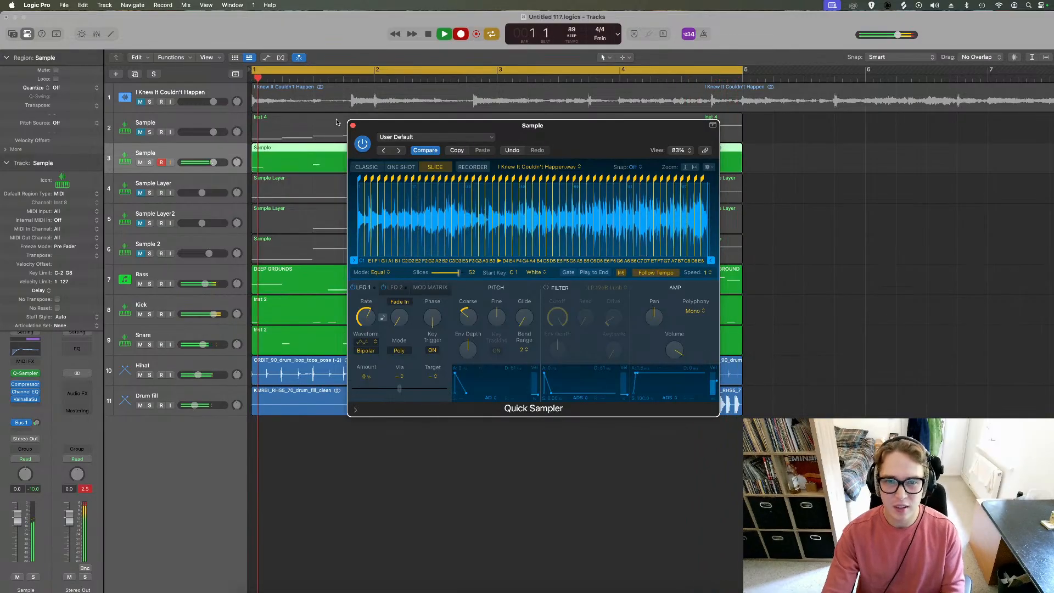
left_click(353, 126)
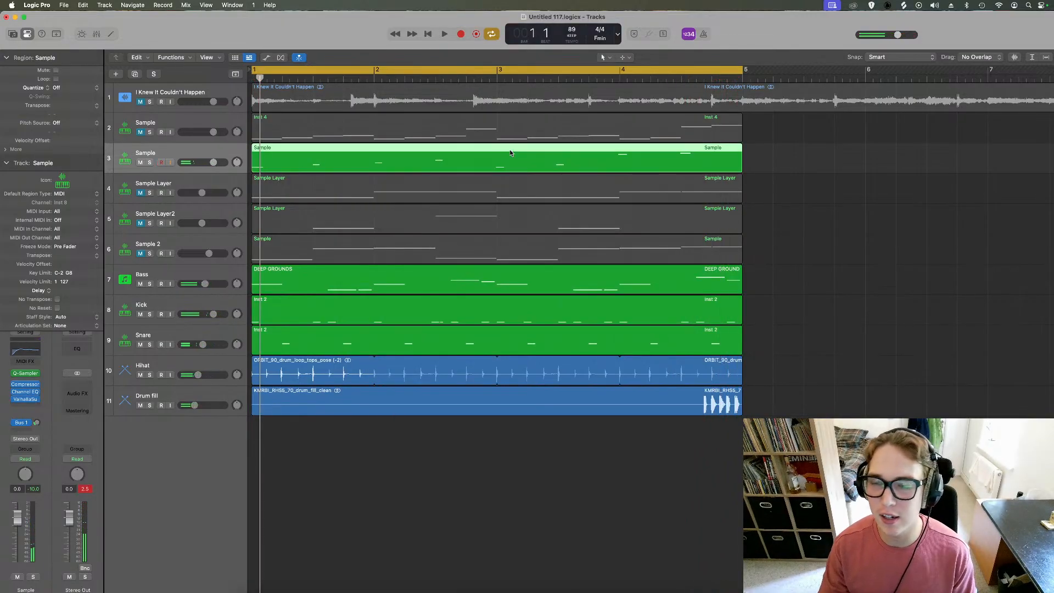
In the new Sample region's Piano Roll, replace the two bar 4 notes with copies of the two bar 2 notes
key("e")
left_click_drag(1051, 352, 869, 393)
key("BackSpace")
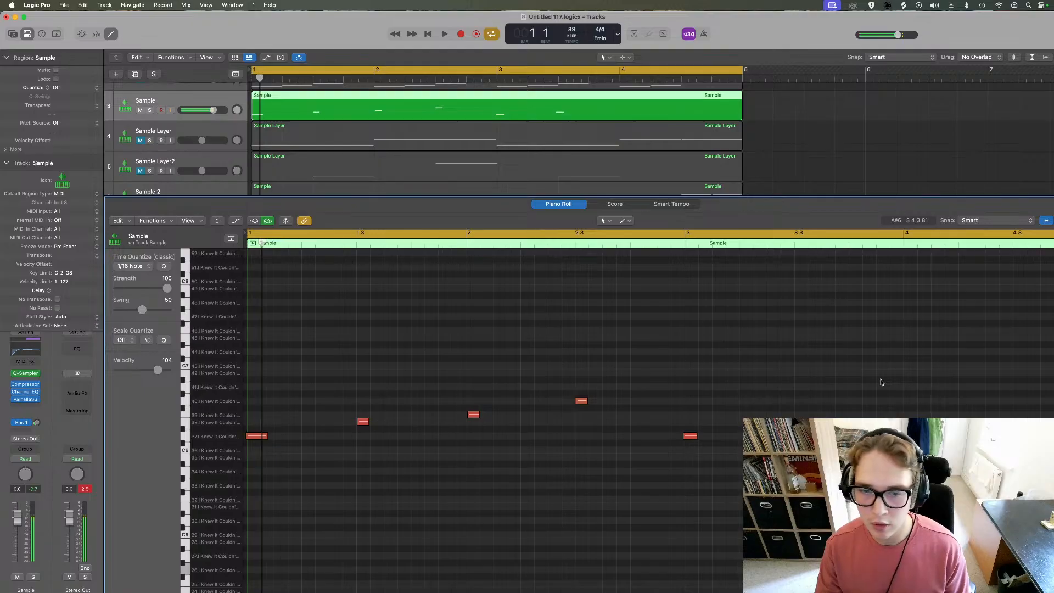
left_click_drag(466, 401, 588, 452)
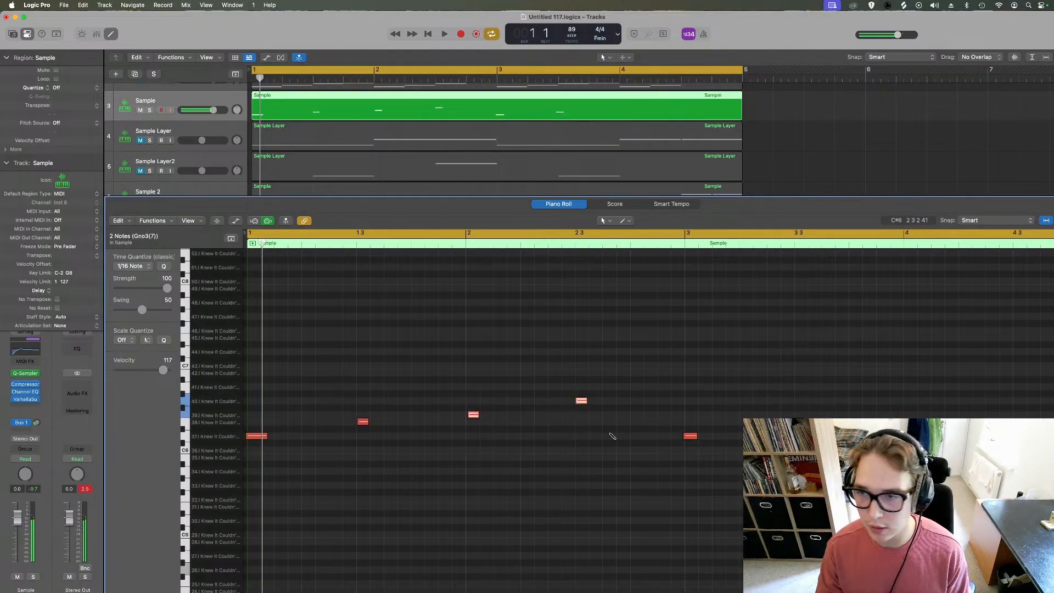
key("super+c")
left_click(911, 250)
key("super+v")
Force all notes of the new Sample region legato, check its Quick Sampler and play the result
key("super+a")
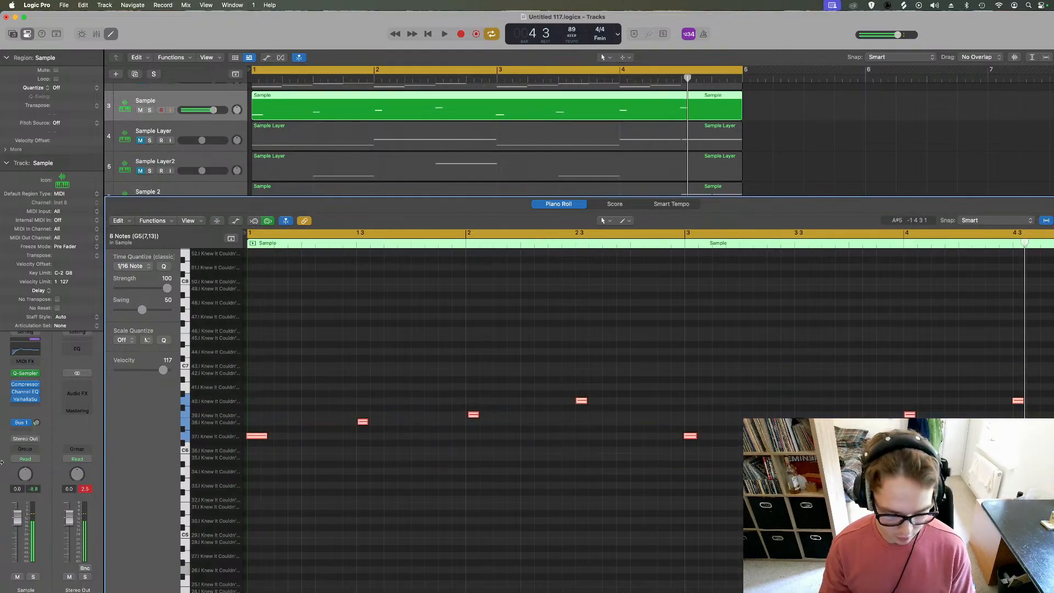
key("shift+l")
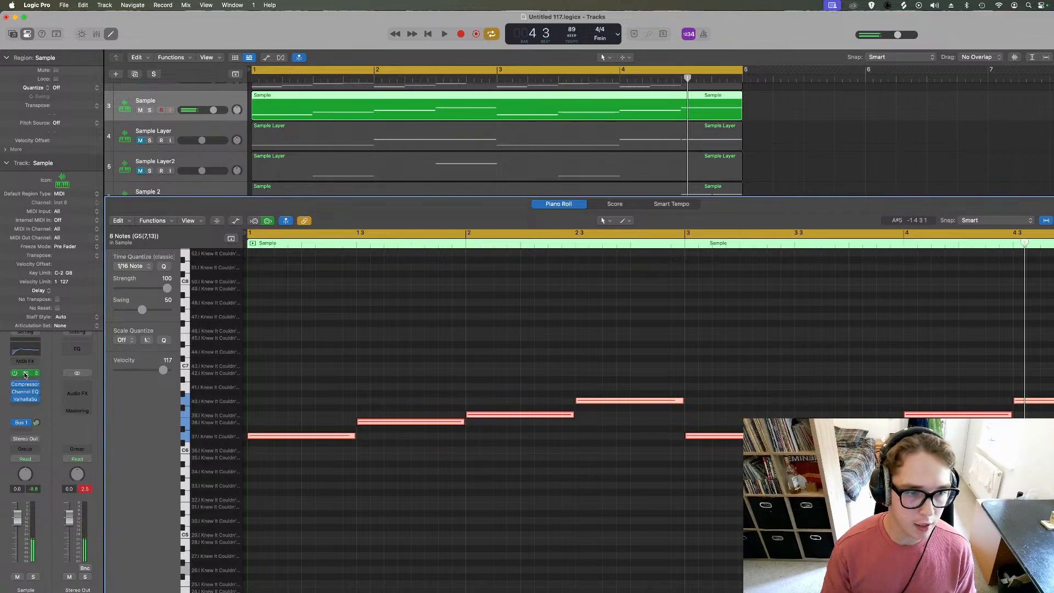
key("v")
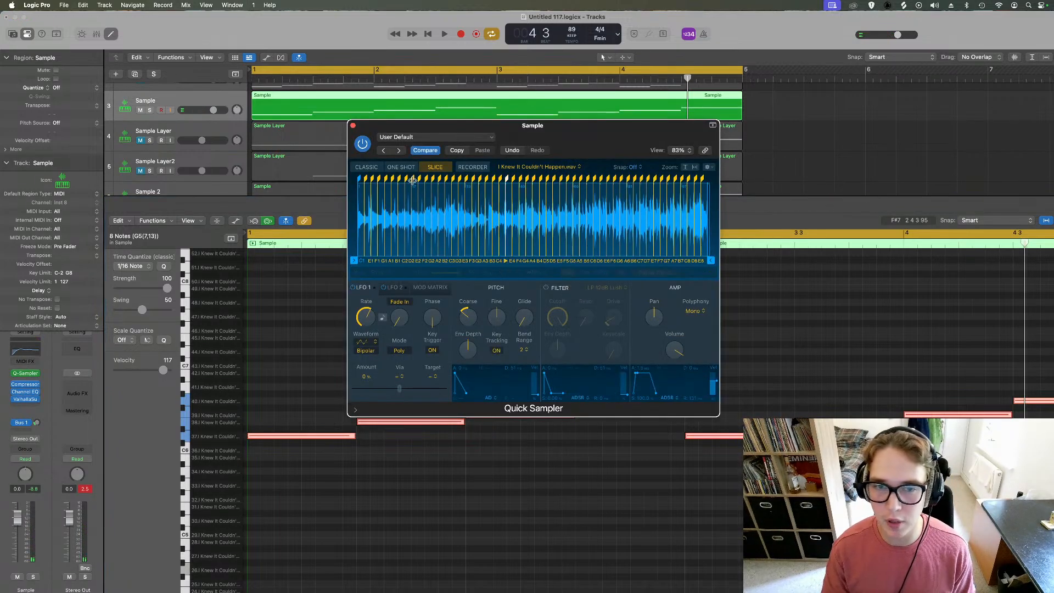
key("space")
left_click(353, 126)
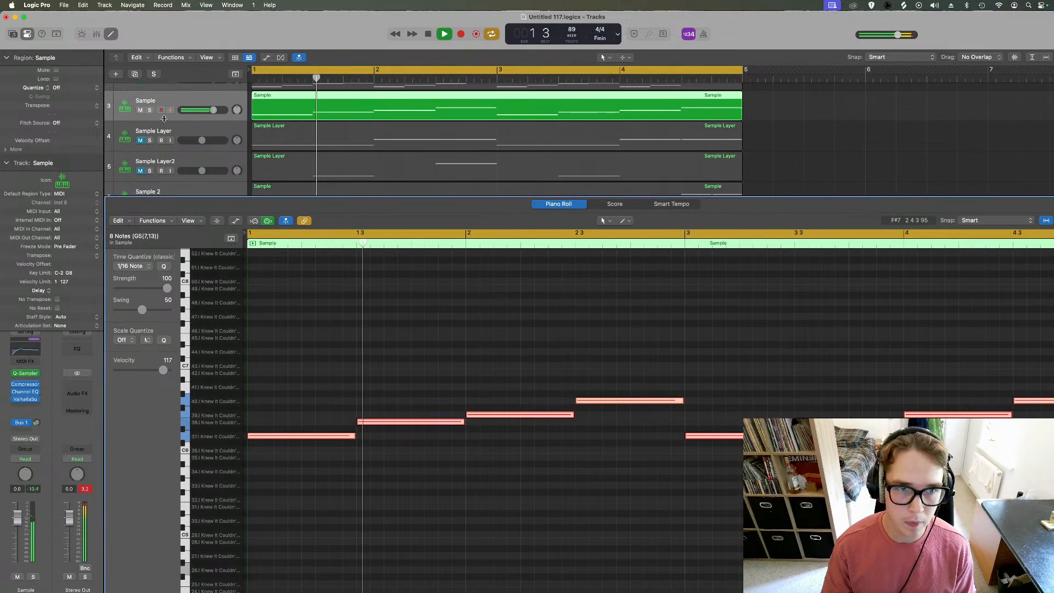
Close the Piano Roll, rename the new Sample track to "Sample Vocals" and move it below Sample 2
left_click(110, 34)
double_click(145, 152)
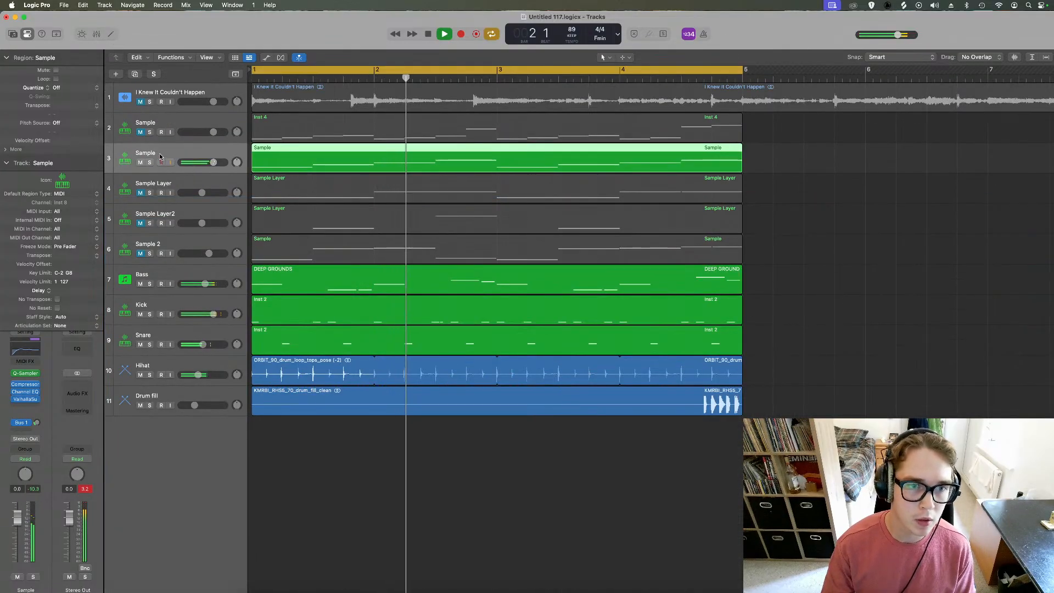
type("Sample Vocals")
key("Return")
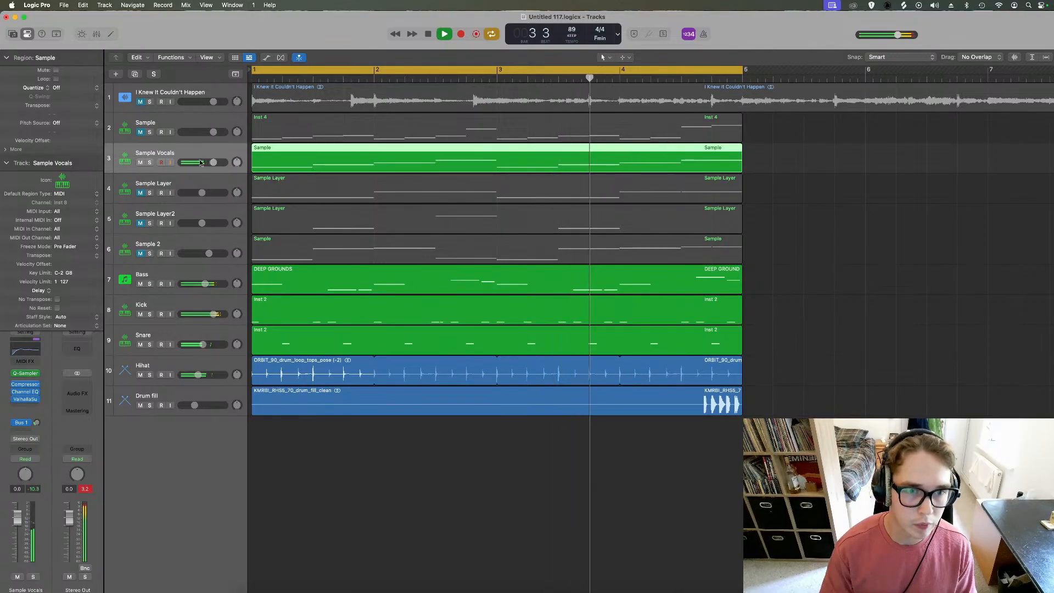
left_click_drag(212, 146, 212, 250)
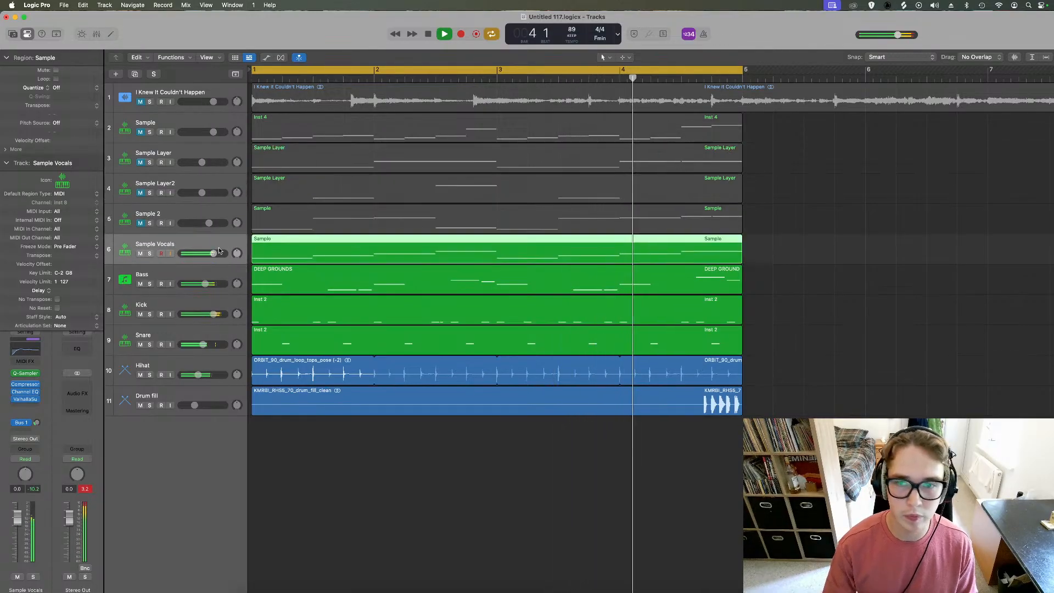
In the Sample Vocals region's Piano Roll, lower the velocity of the final bar 4 note to about 99 and close the editor
double_click(690, 255)
key("space")
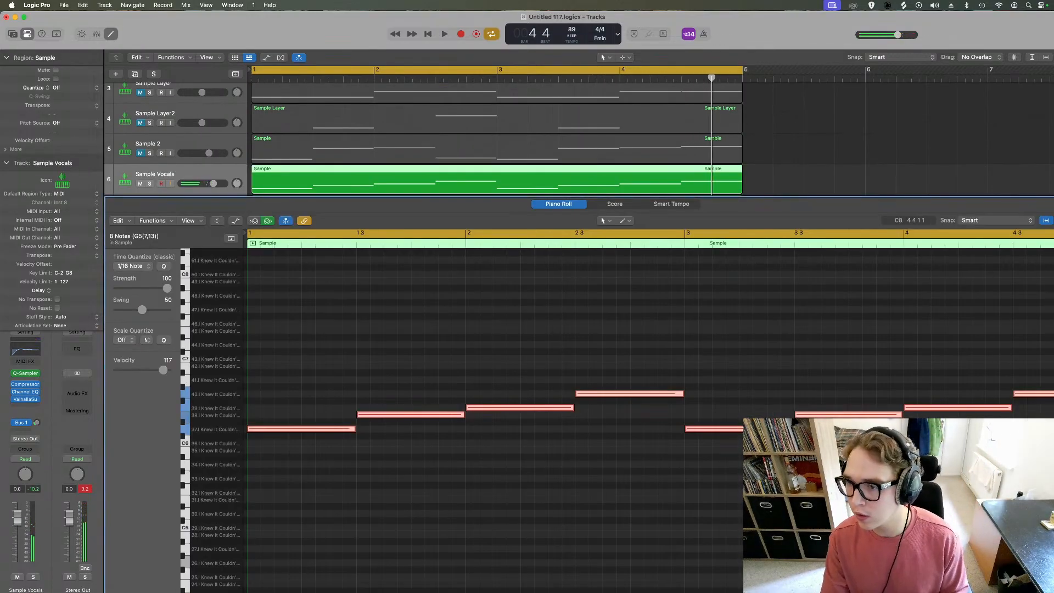
key("space")
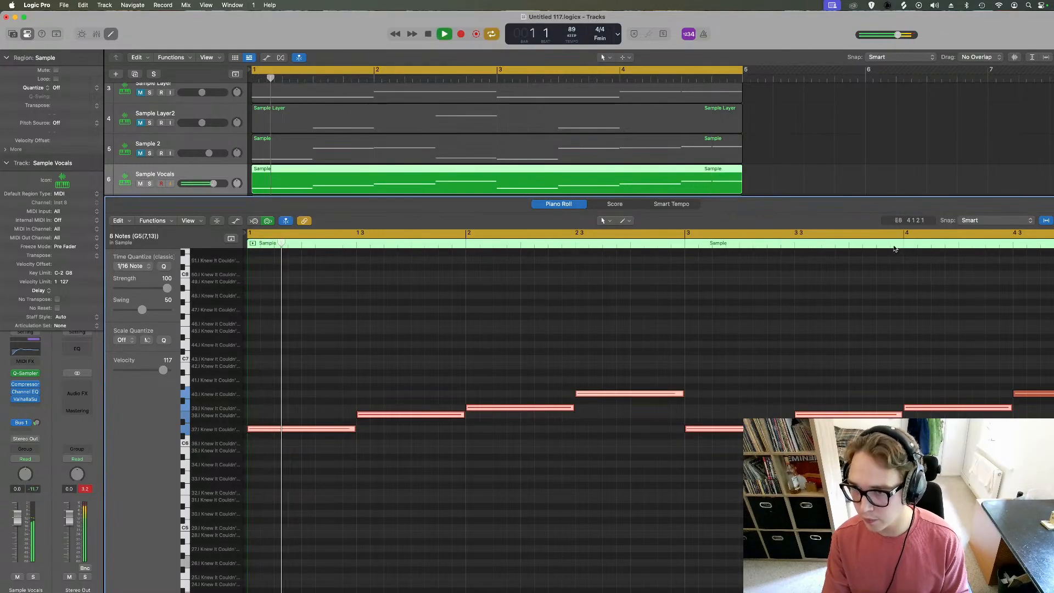
left_click(1013, 323)
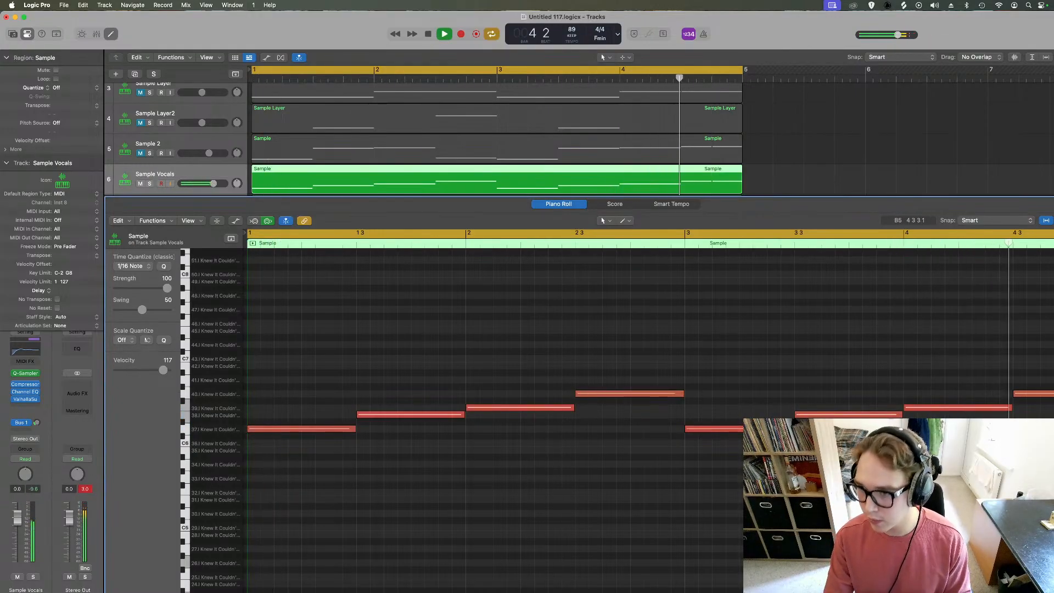
key("space")
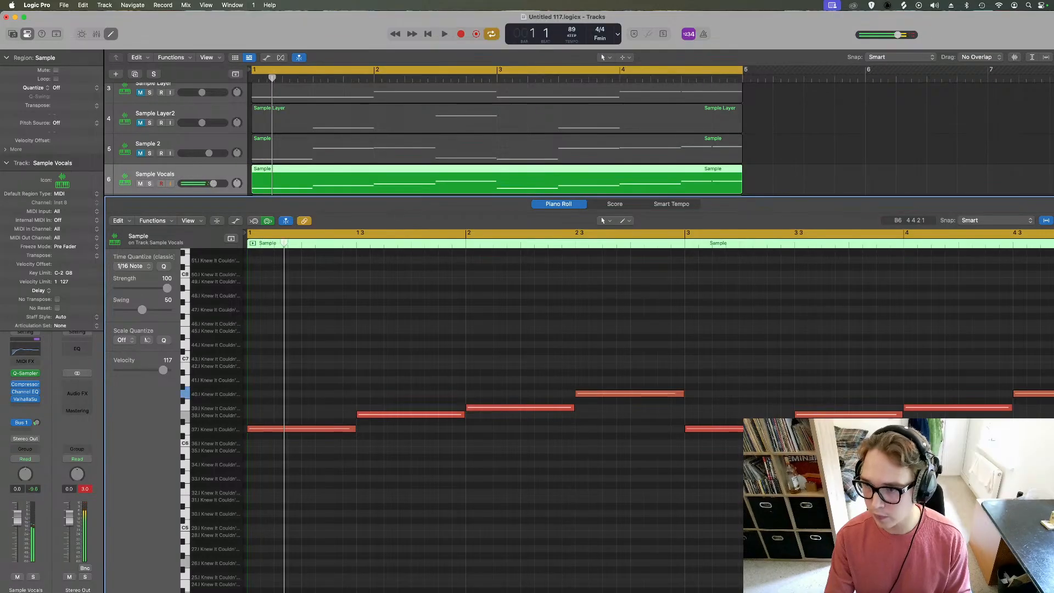
left_click_drag(157, 371, 155, 371)
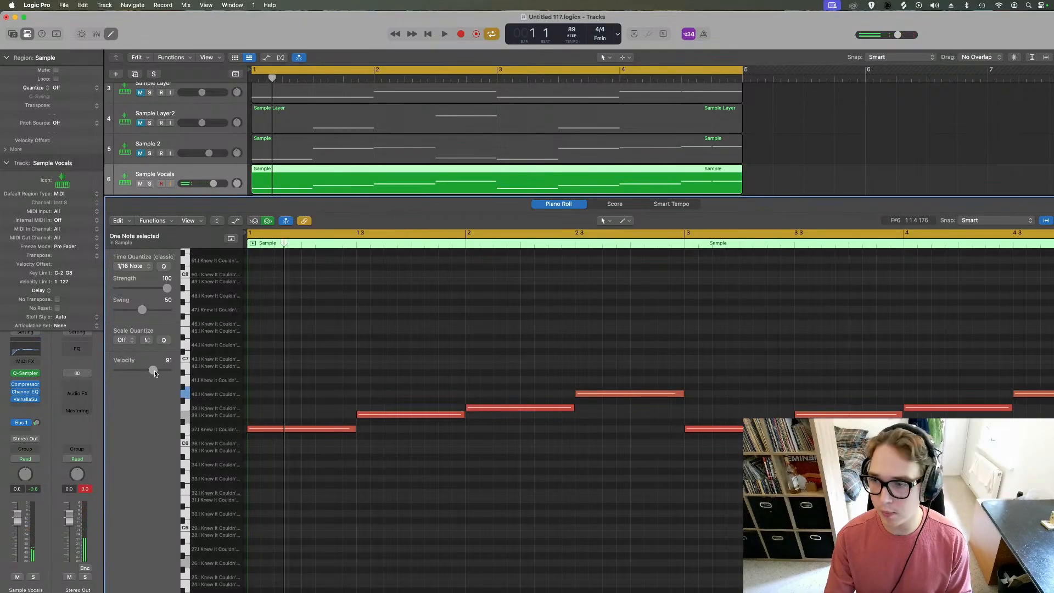
key("space")
key("e")
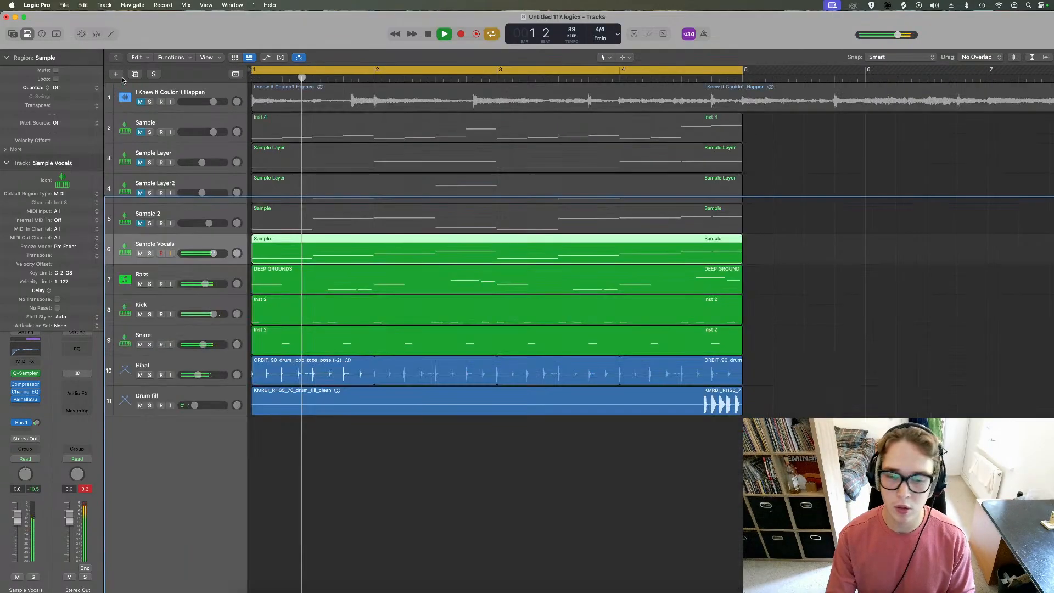
left_click(520, 591)
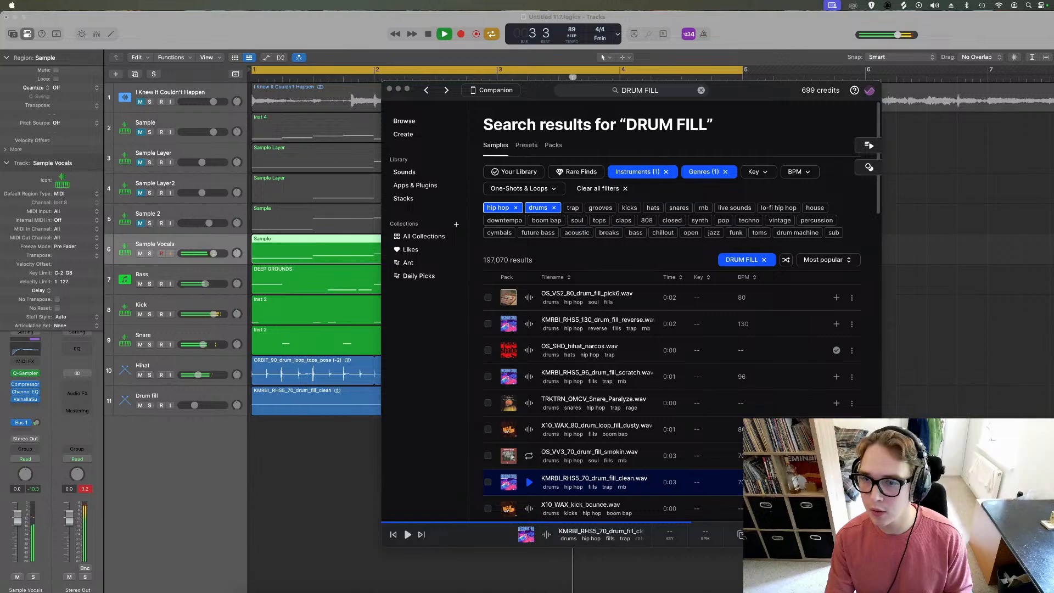
left_click(558, 586)
Audition the Kick, Snare, Hihat and Drum fill tracks soloed over a bar 4 cycle, and restore the four-bar cycle
key("space")
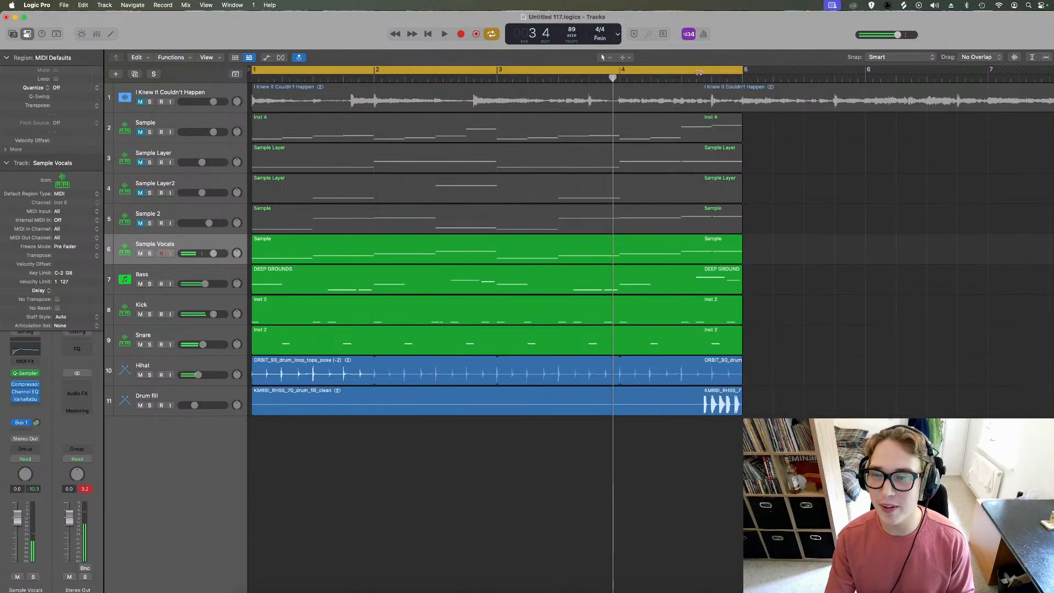
left_click_drag(629, 68, 744, 69)
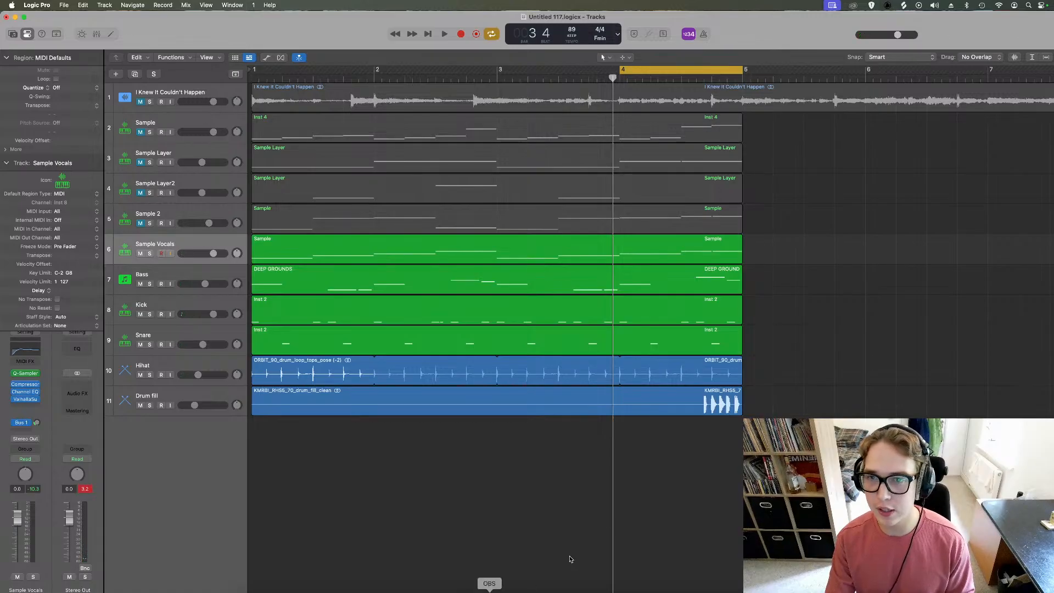
left_click(231, 391)
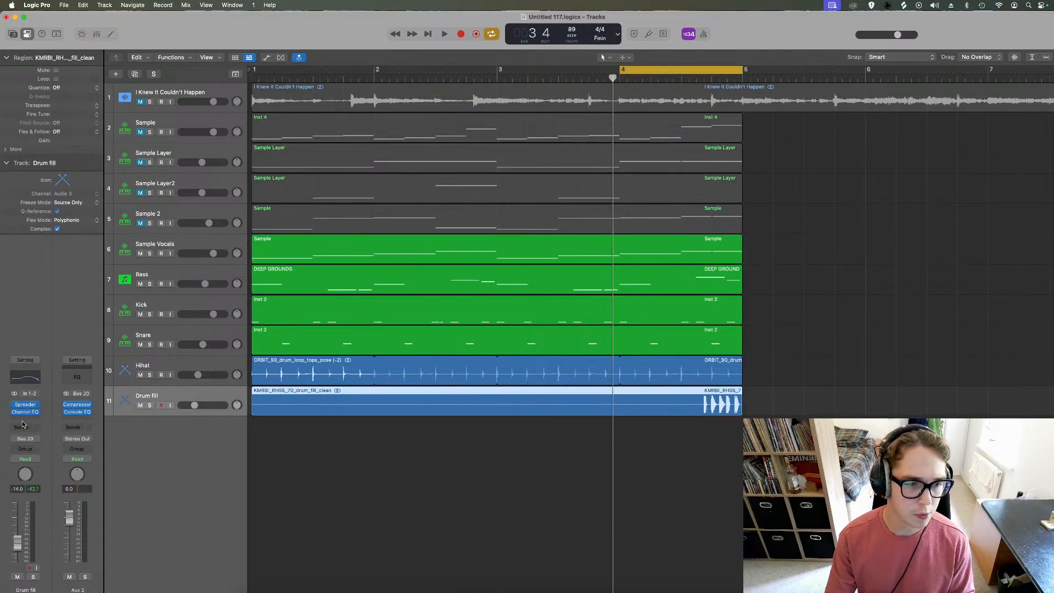
left_click(25, 439)
left_click(206, 447)
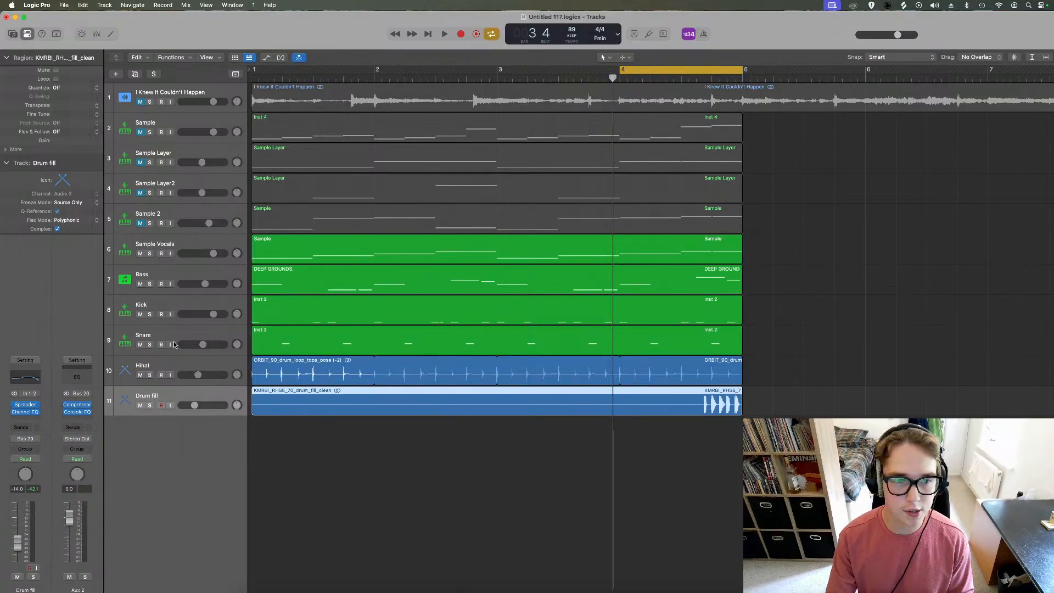
left_click_drag(150, 314, 156, 399)
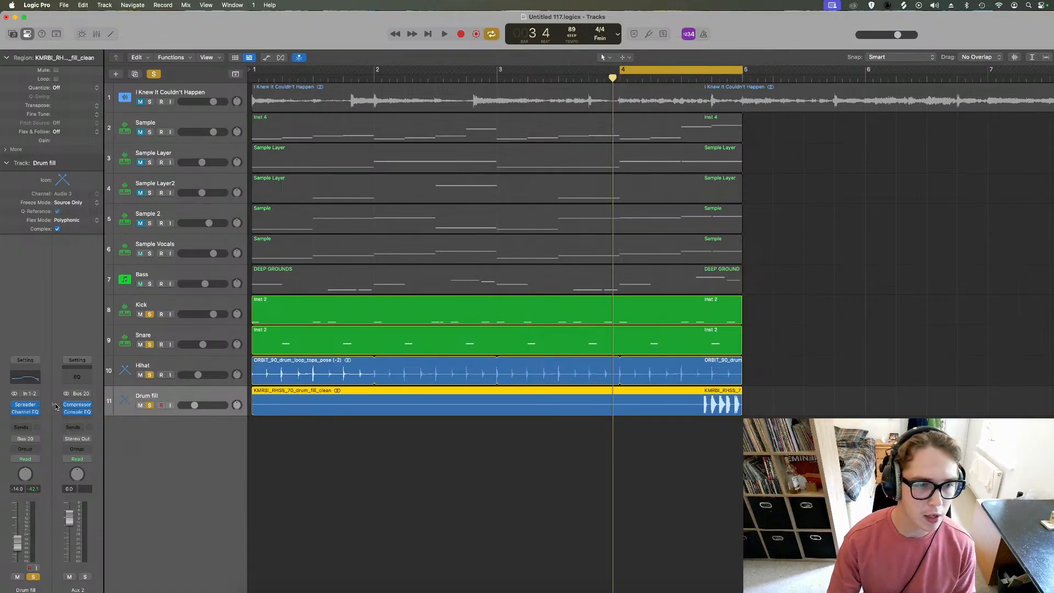
key("space")
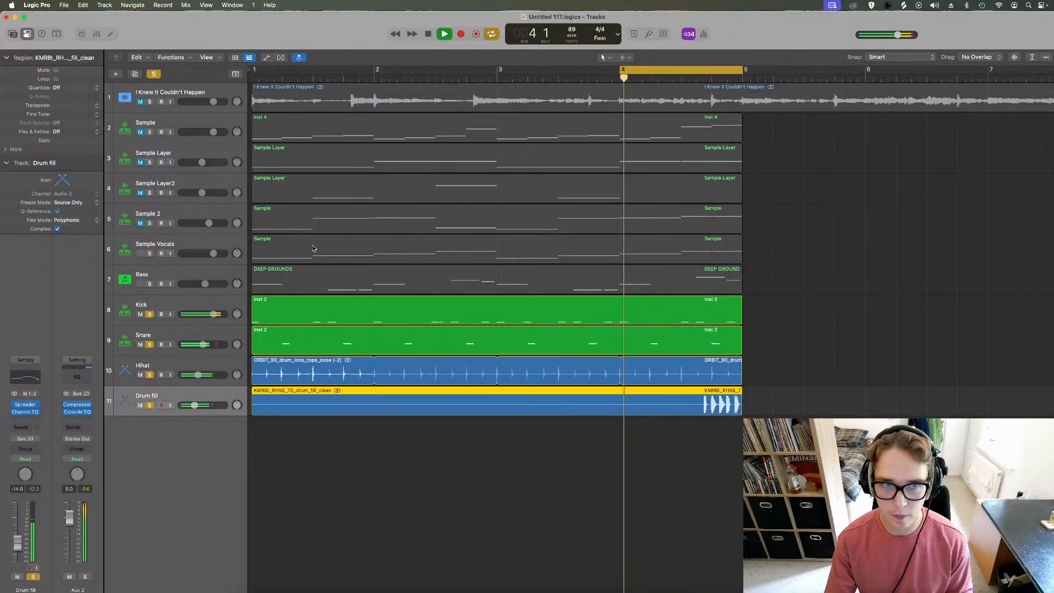
key("space")
key("ctrl+alt+super+s")
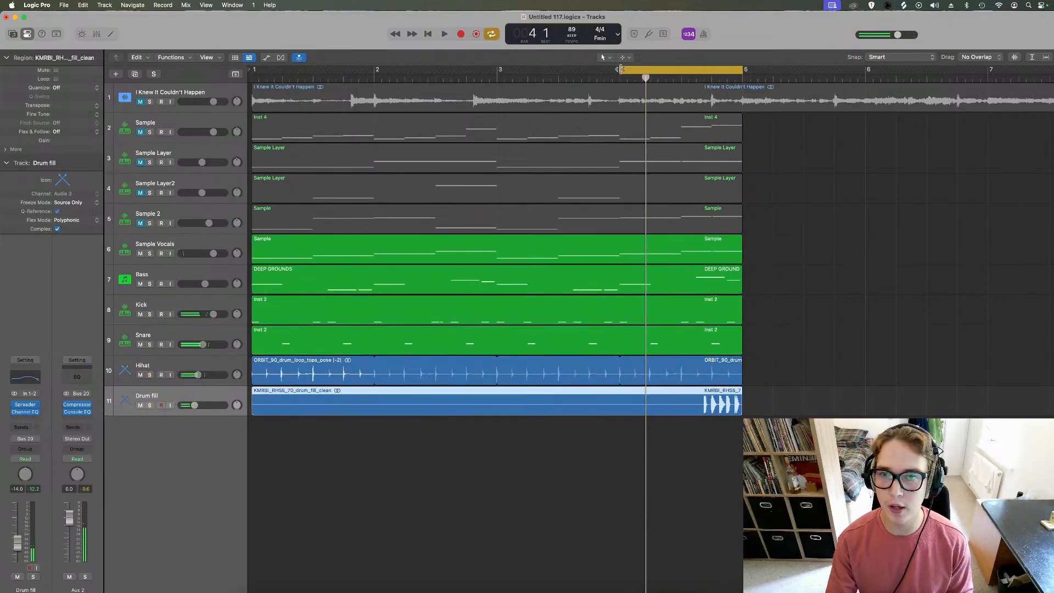
left_click_drag(620, 69, 254, 69)
Duplicate the Sample Vocals track with its settings and copy its region onto the new track
left_click(145, 249)
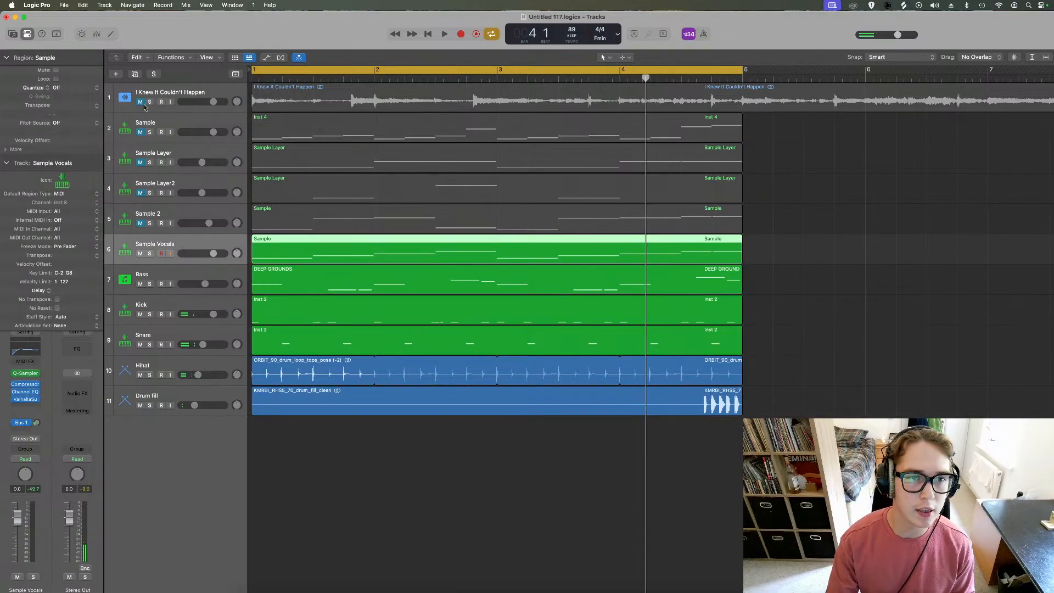
left_click(136, 73)
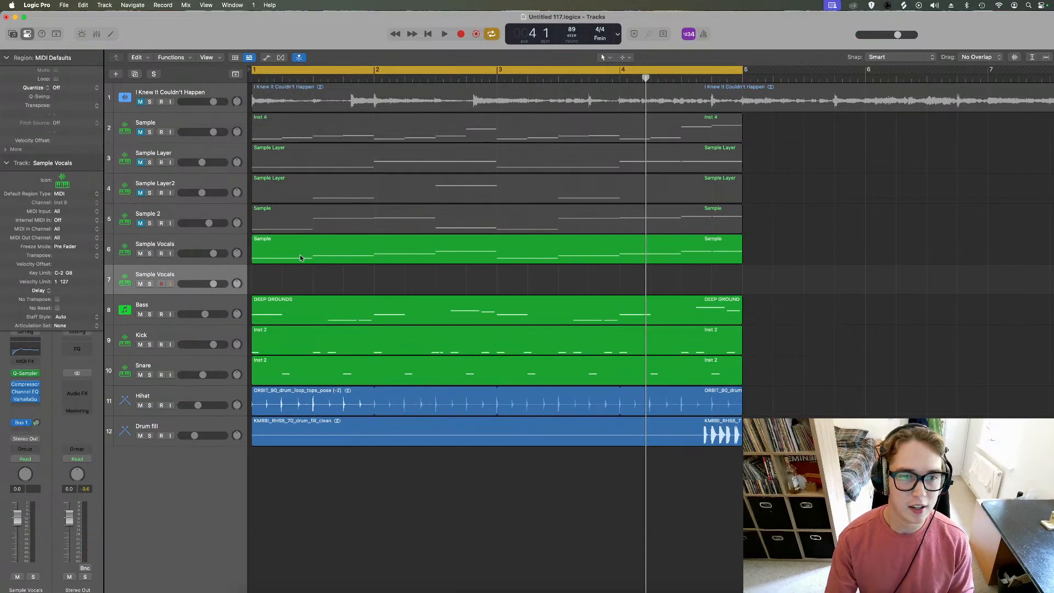
left_click_drag(298, 258, 300, 284)
In the copied region's Piano Roll, delete the notes on beat 3 of each bar and move the remaining four notes two beats later
double_click(299, 285)
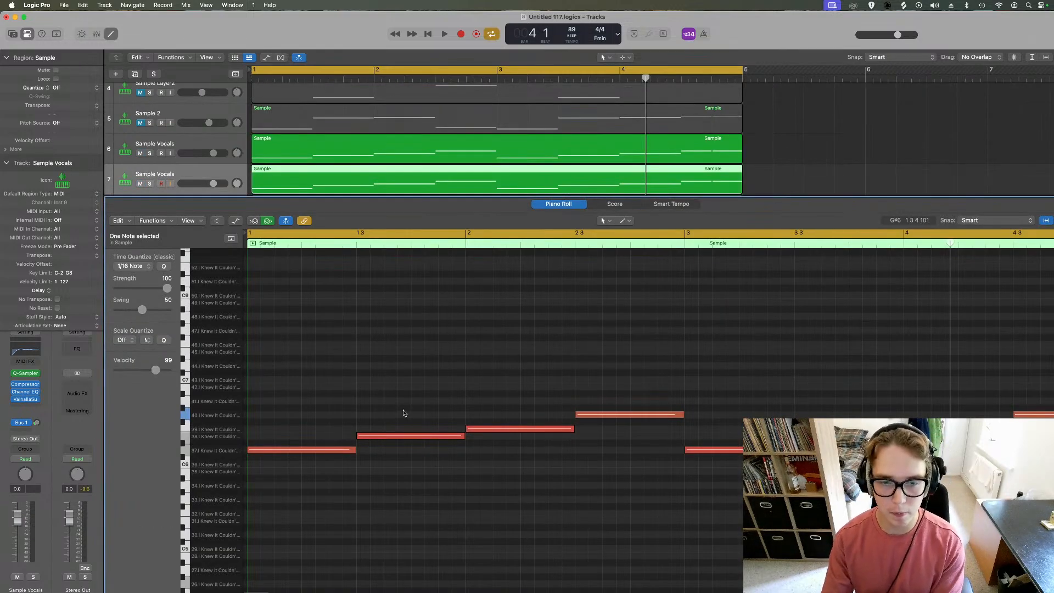
left_click(409, 436)
key("Delete")
left_click(631, 415)
key("Delete")
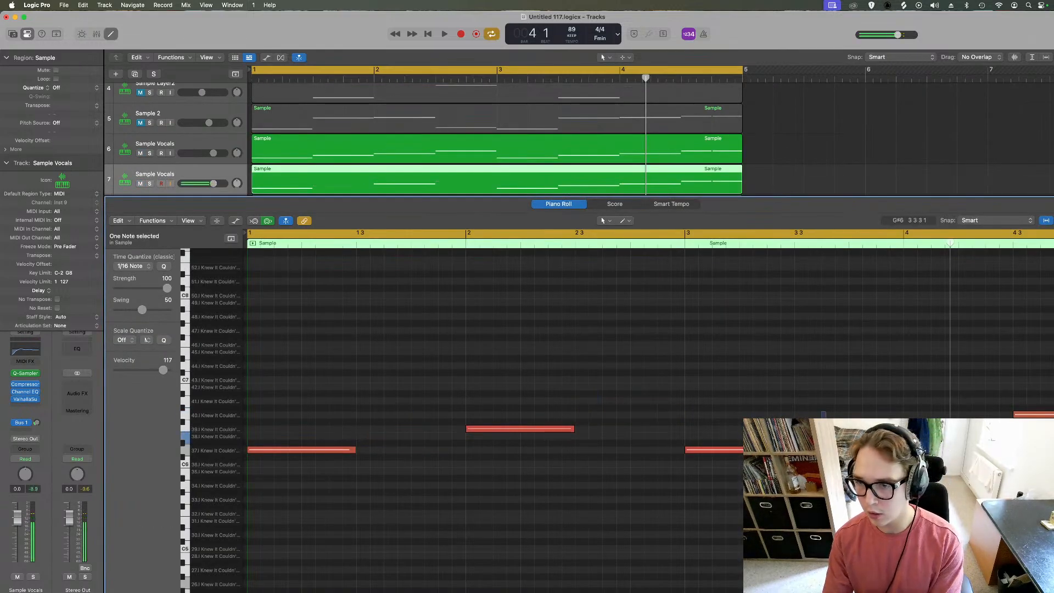
left_click_drag(1038, 409, 244, 486)
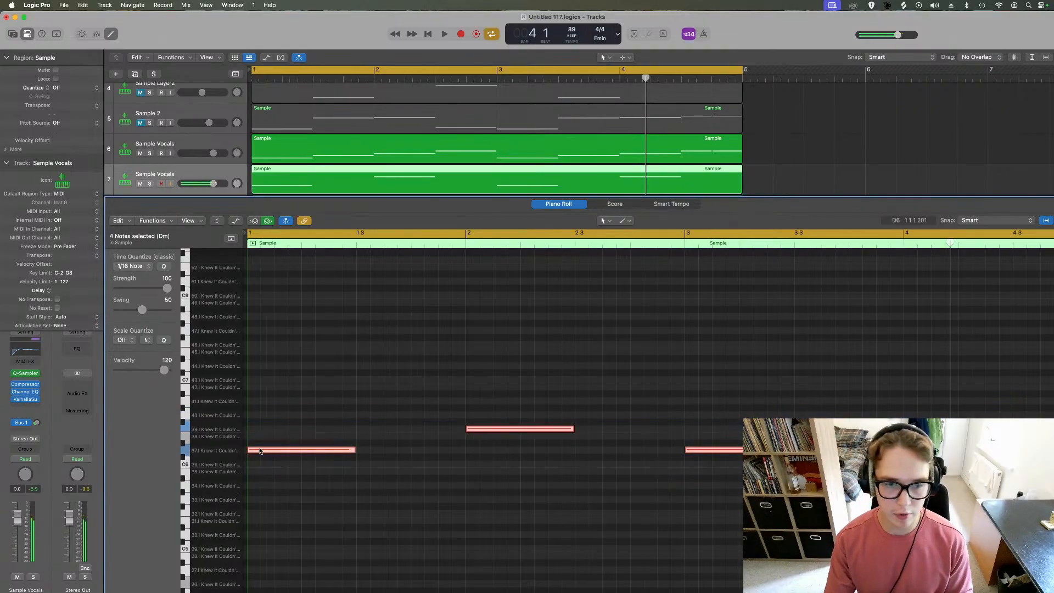
left_click_drag(271, 451, 382, 451)
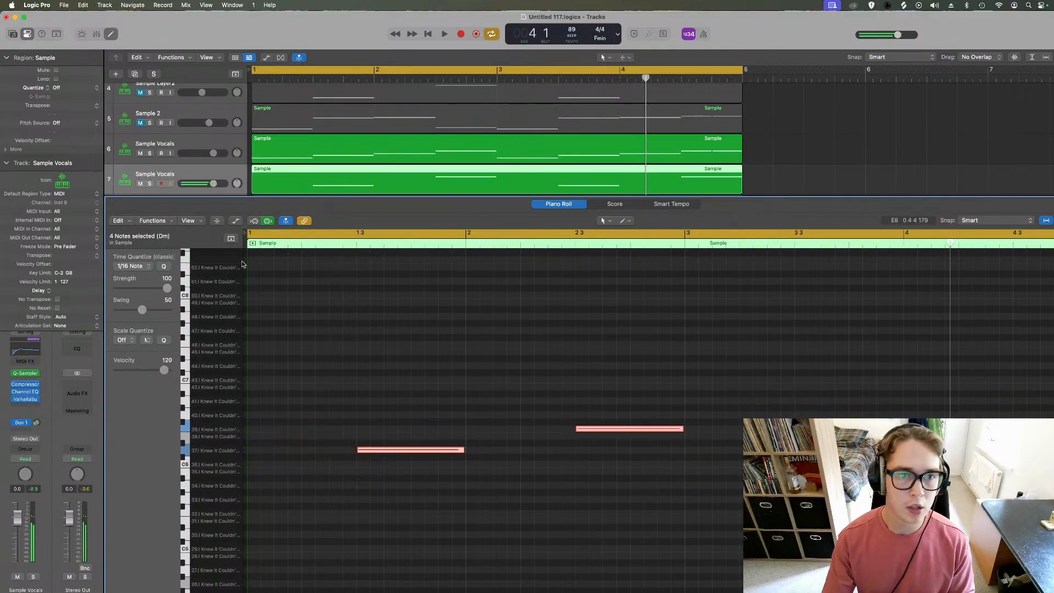
left_click(112, 37)
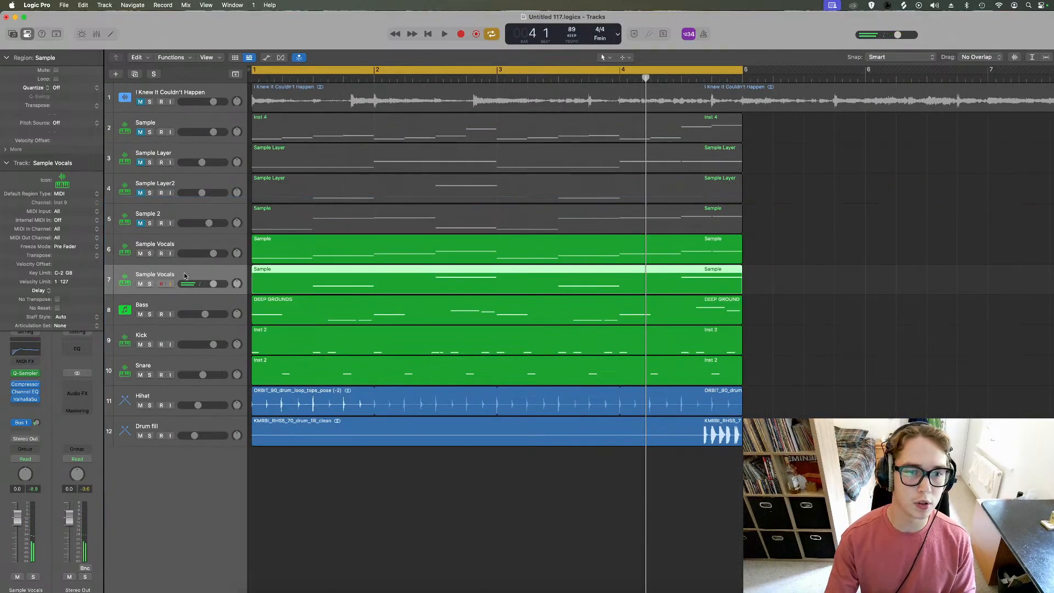
Solo Sample Vocals and its duplicate, and rename the duplicate track "Sample Vocals responce"
left_click(150, 254)
left_click(150, 284)
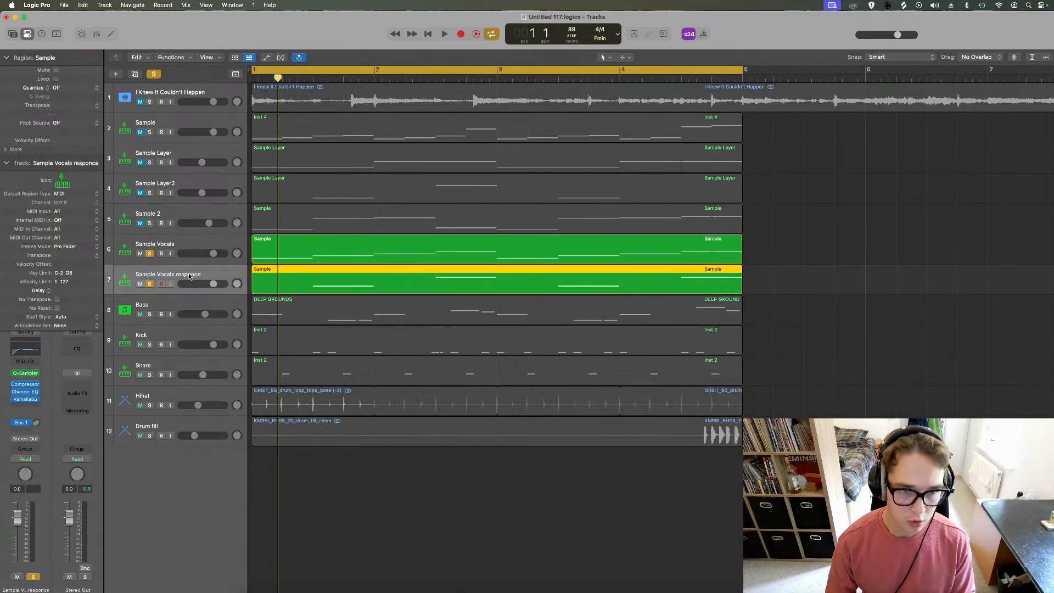
Raise the low cut of the Sample Vocals responce Channel EQ to 370 Hz and play the soloed tracks
key("v")
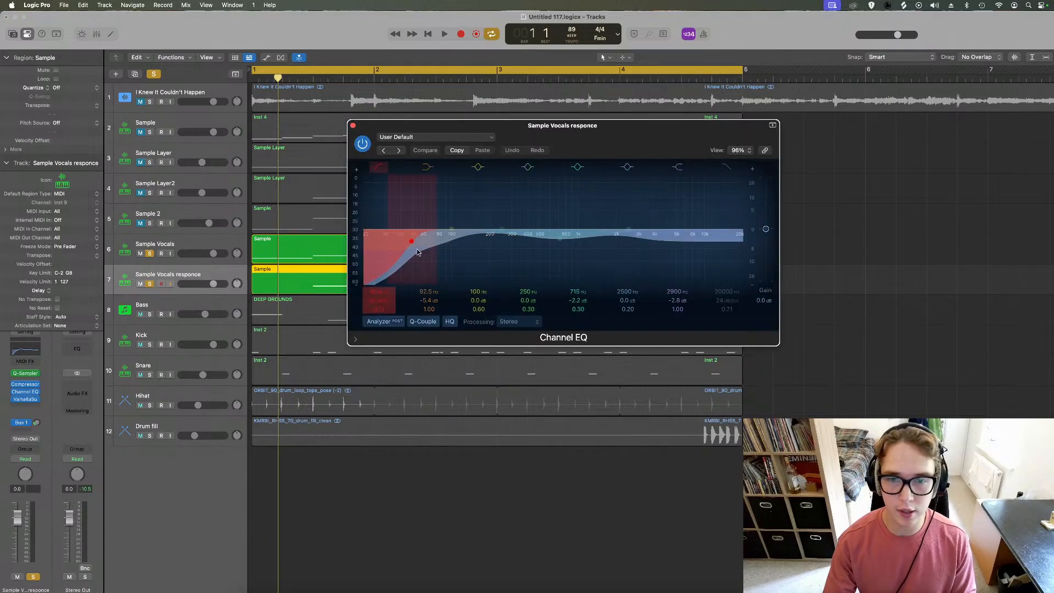
left_click_drag(412, 241, 524, 242)
key("space")
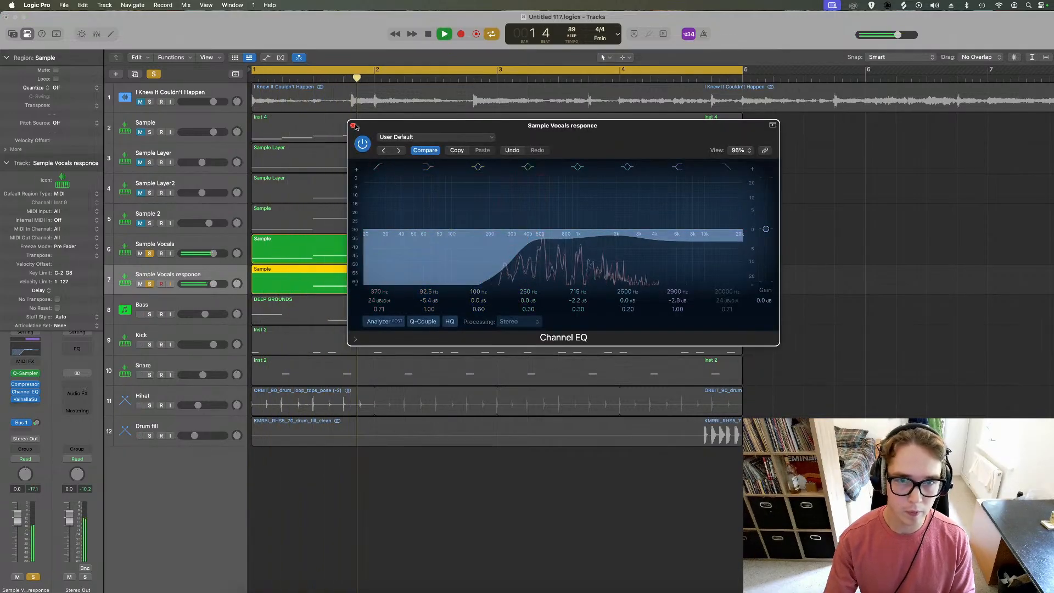
key("v")
Insert a Spreader with its default preset after the Channel EQ on Sample Vocals responce
left_click(26, 406)
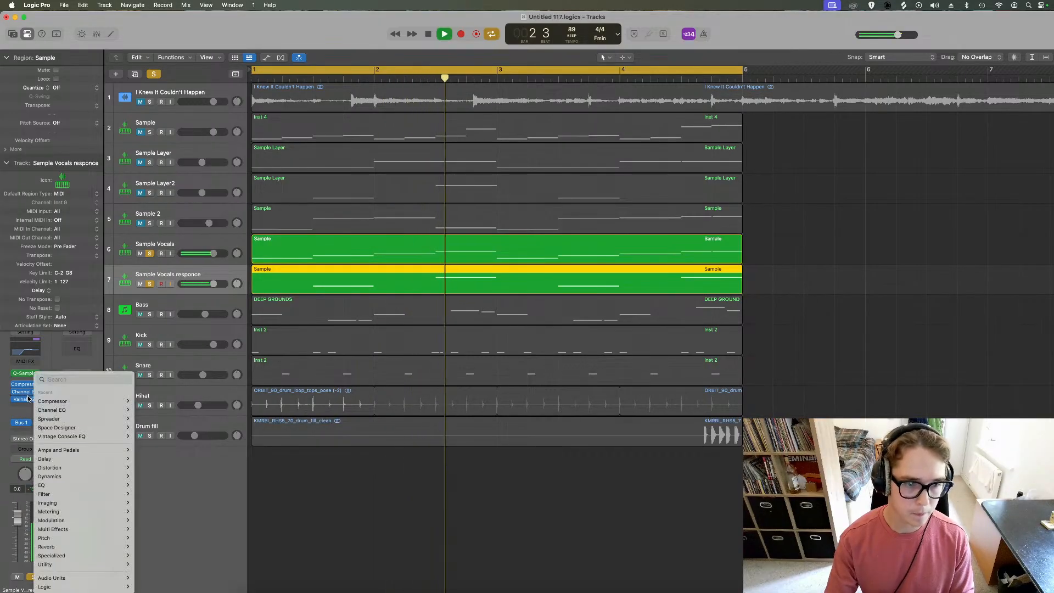
mouse_move(83, 520)
left_click(167, 579)
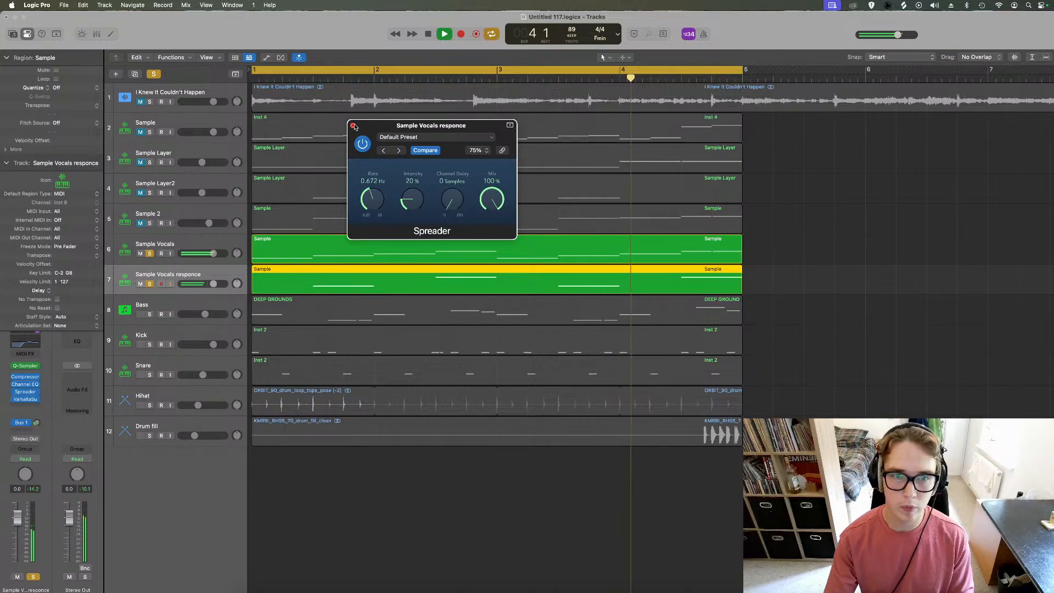
key("v")
Add a 48 dB/oct high cut at 9410 Hz to the Sample Vocals responce Channel EQ, flatten its mid and high bands, and readjust the low cut
key("v")
left_click_drag(471, 246, 488, 246)
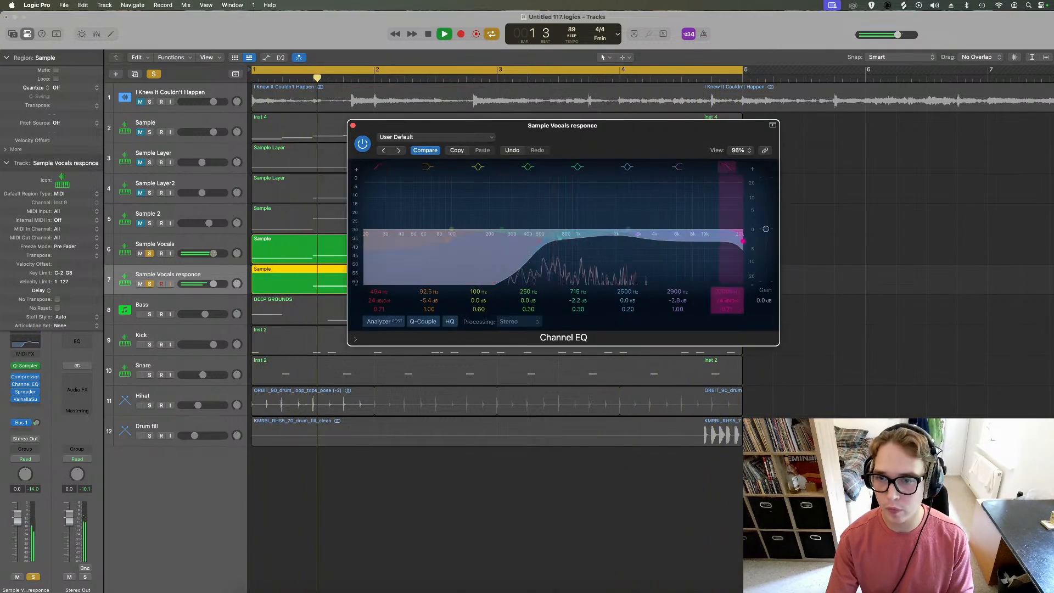
left_click_drag(737, 306, 737, 291)
left_click_drag(733, 242, 632, 262)
mouse_move(571, 255)
left_mouse_down()
mouse_move(574, 222)
mouse_move(578, 238)
left_mouse_up()
left_click_drag(644, 242, 706, 241)
mouse_move(544, 236)
left_mouse_down()
mouse_move(540, 262)
mouse_move(536, 233)
mouse_move(528, 240)
left_mouse_up()
scroll(528, 240, "up", 5)
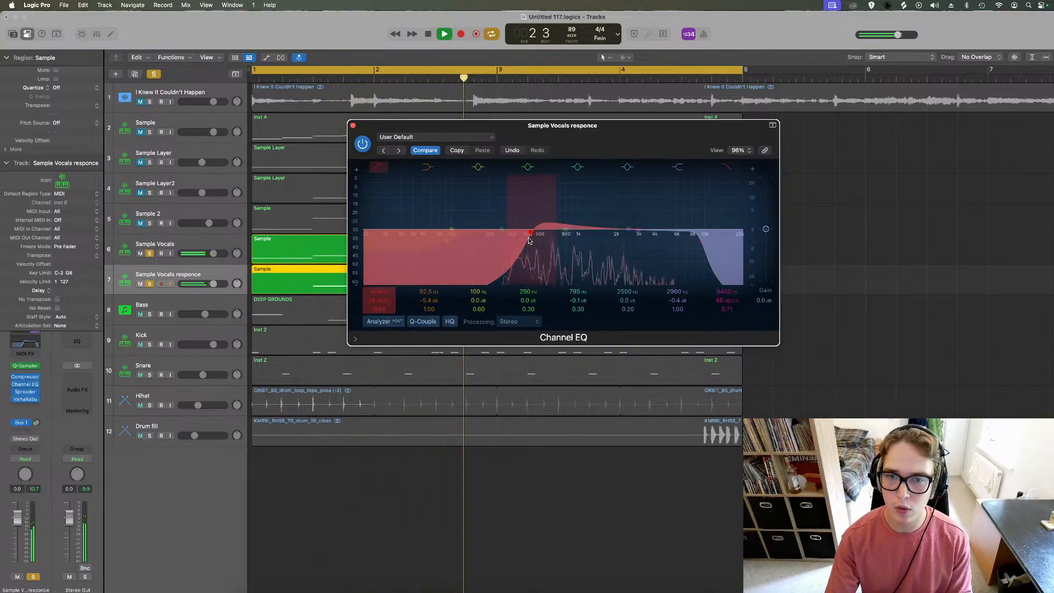
left_click(353, 125)
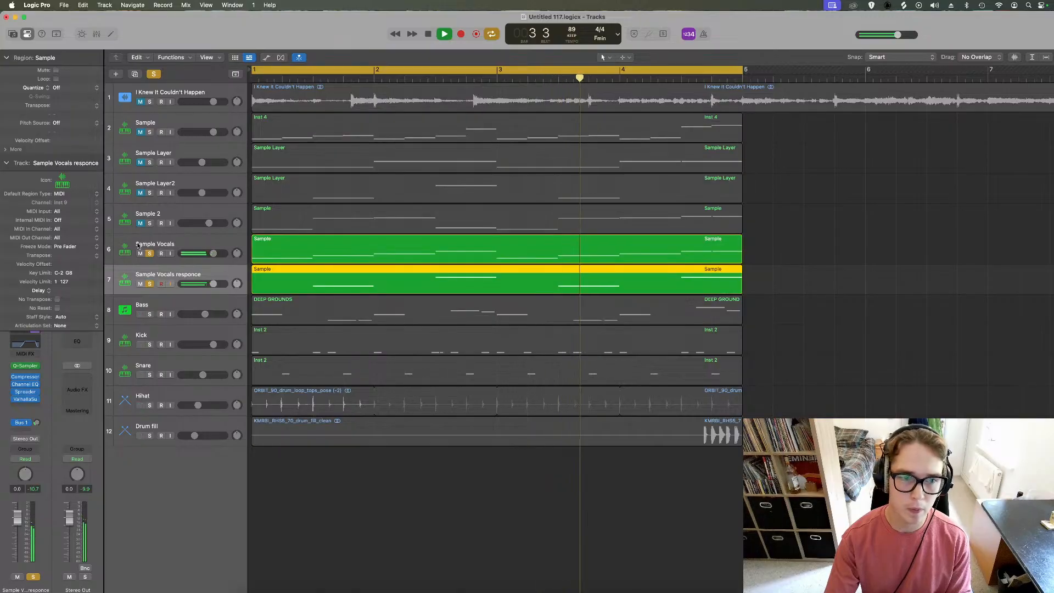
Compare Sample Vocals responce alone and with Sample Vocals, and lower its volume to -4.1 dB
left_click(20, 422)
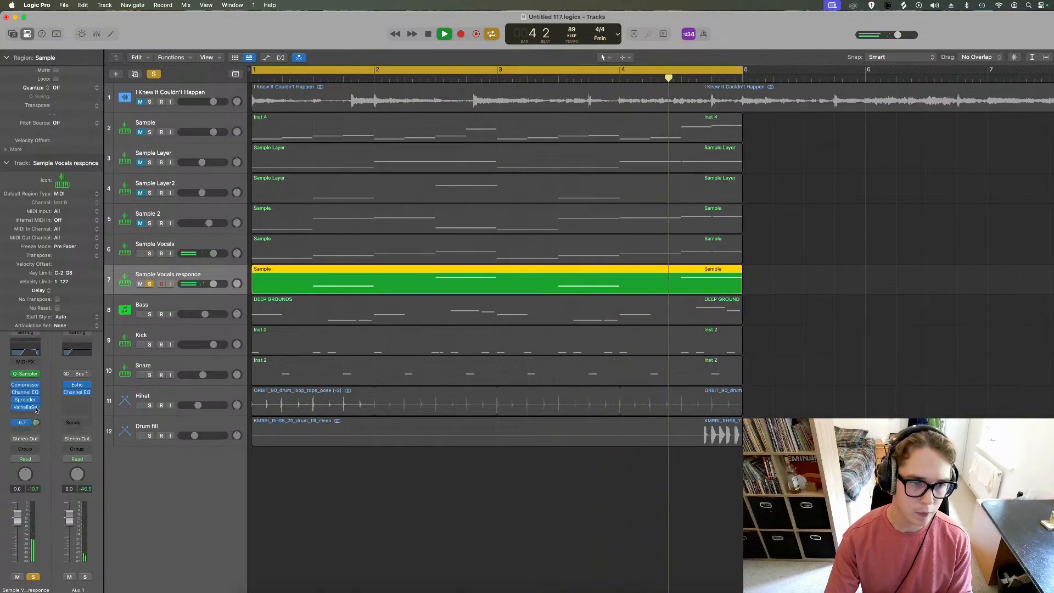
left_click(149, 253)
left_click_drag(213, 283, 189, 287)
key("space")
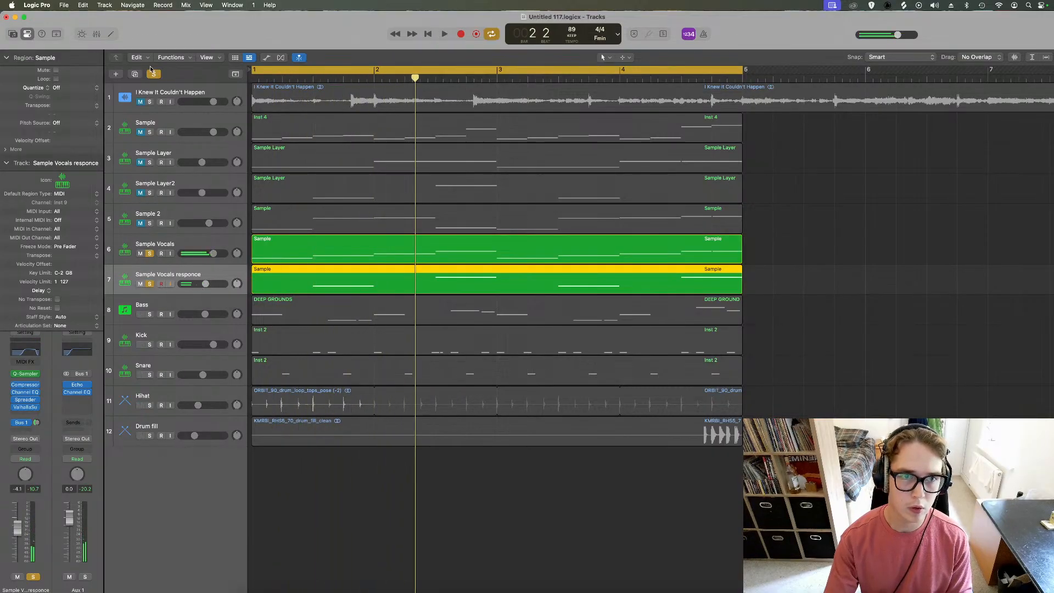
Clear all solos and play the full beat with both Sample Vocals tracks
left_click(153, 74)
key("space")
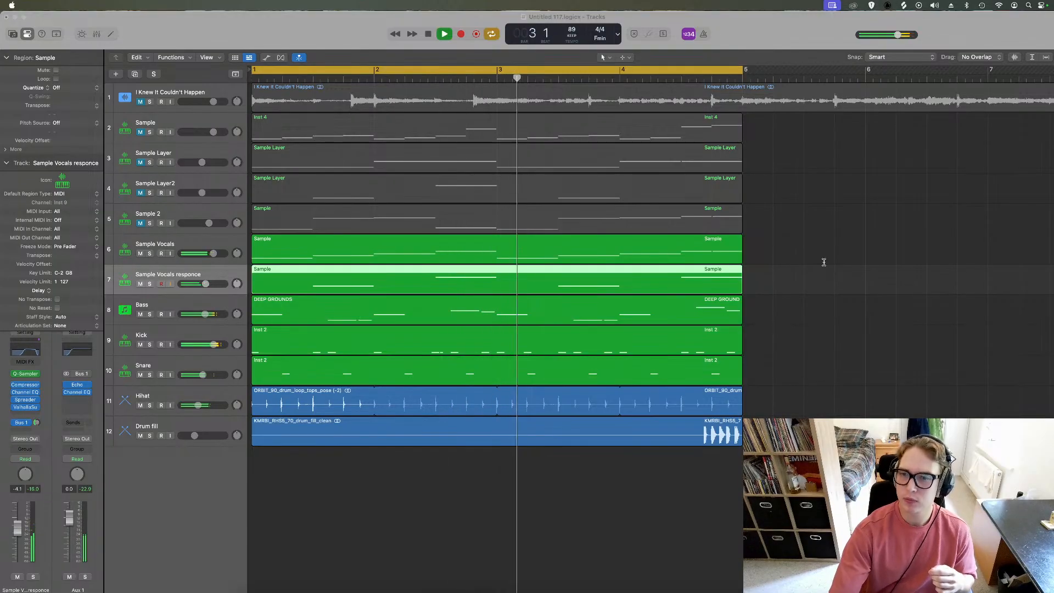
left_click(963, 358)
key("space")
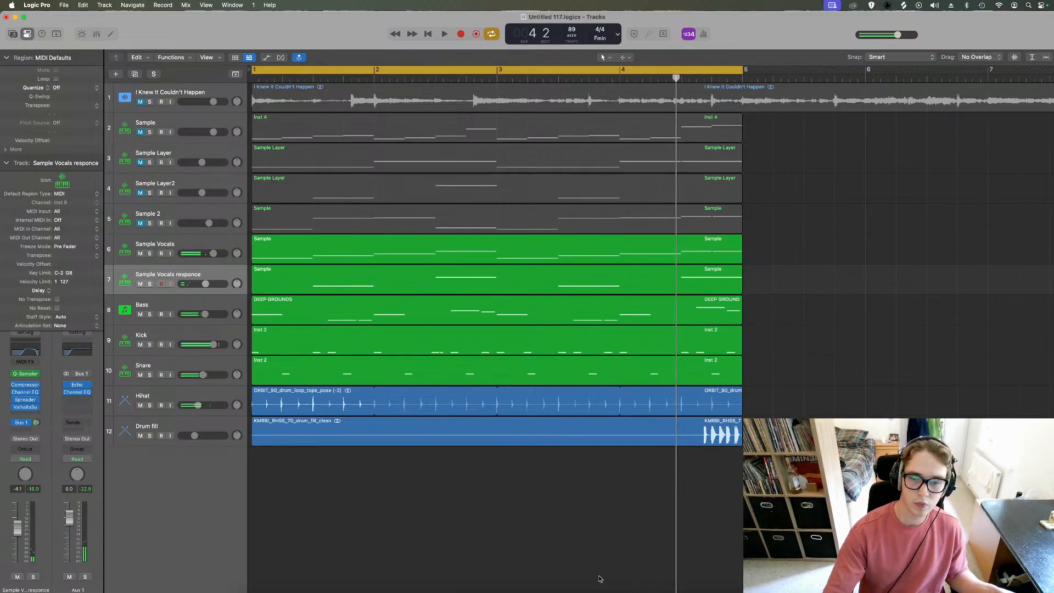
left_click(489, 587)
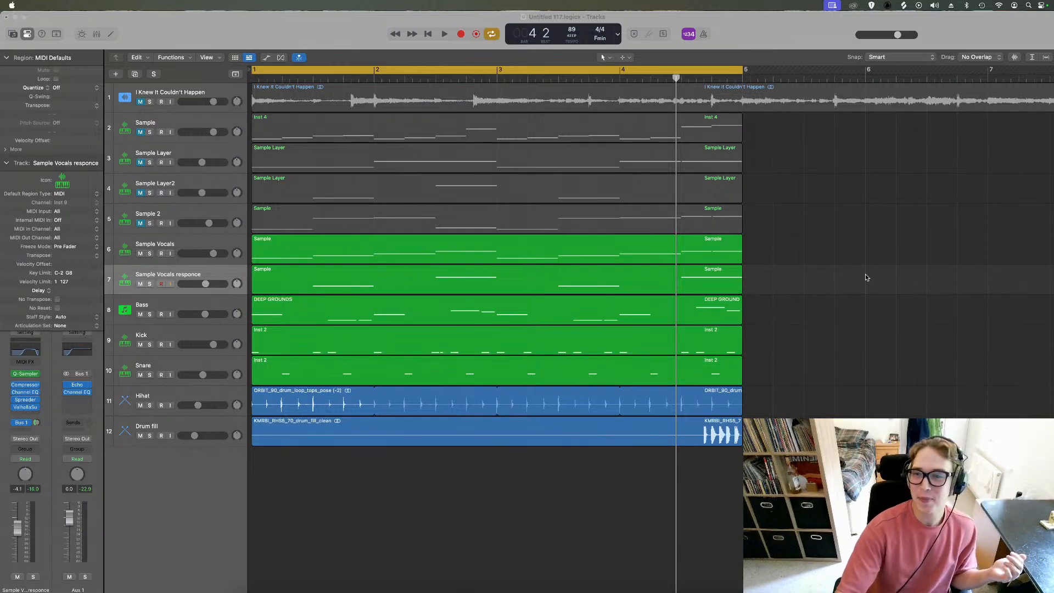
left_click(996, 284)
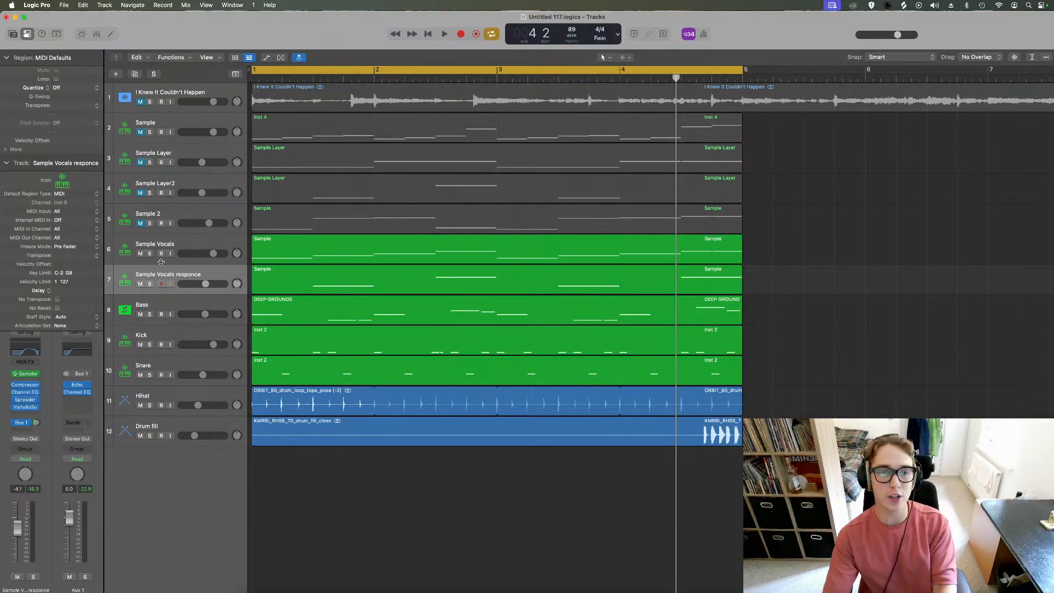
Mute both Sample Vocals tracks, unmute Sample, Sample Layer and Sample Layer2 while keeping Sample 2 muted, and play the beat
left_click_drag(140, 253, 141, 283)
left_click_drag(142, 223, 140, 127)
left_click(141, 224)
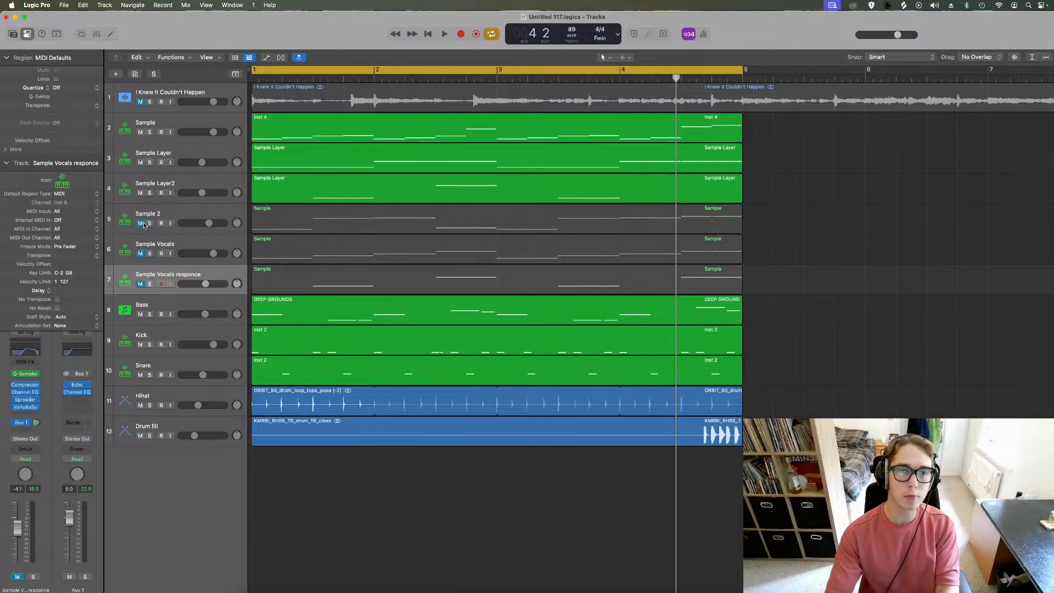
key("space")
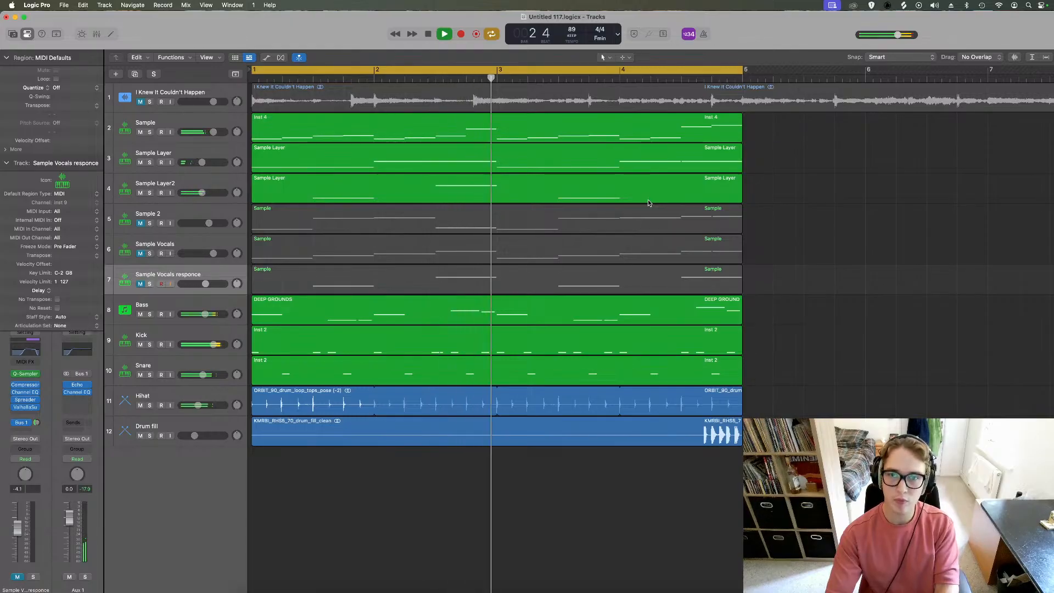
key("space")
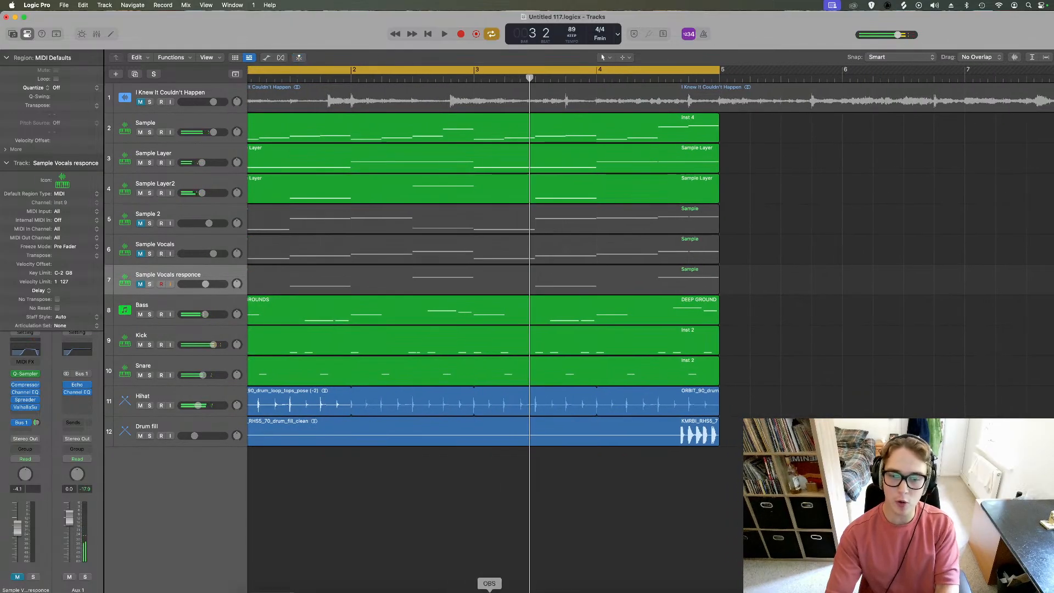
left_click(489, 590)
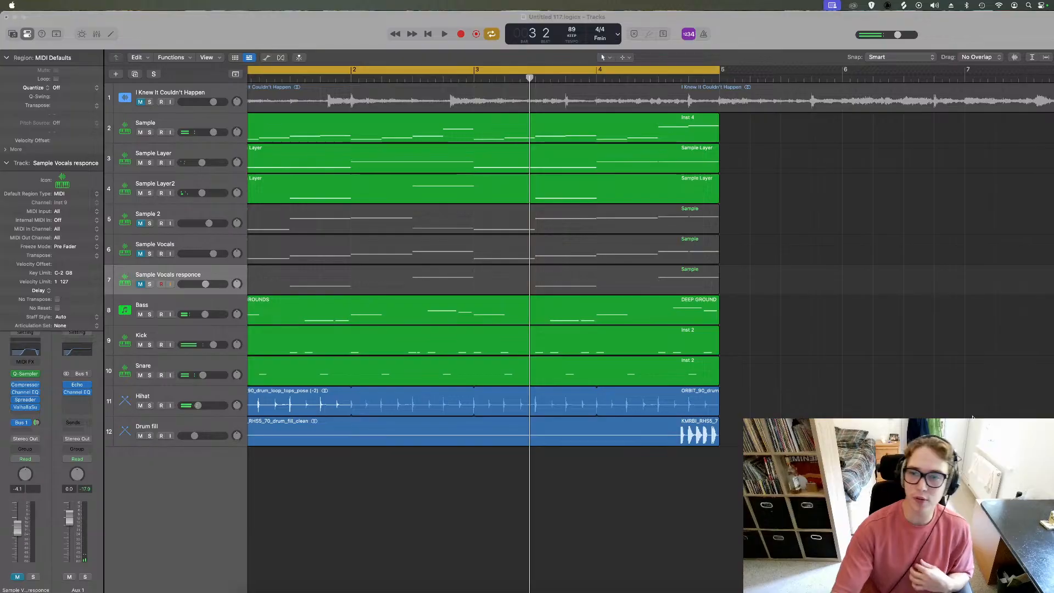